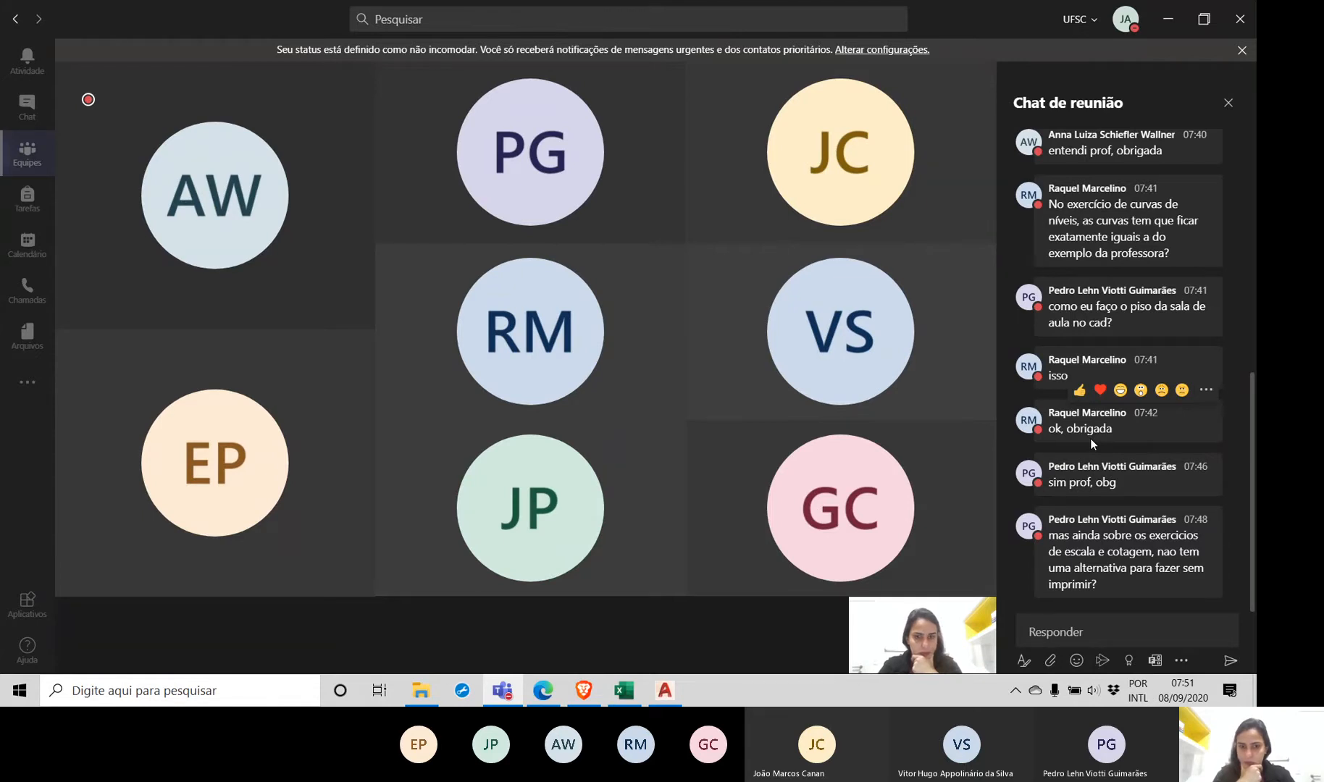
Step: Switch from the Teams meeting to AutoCAD, where Drawing1 is open
mouse_move(801, 476)
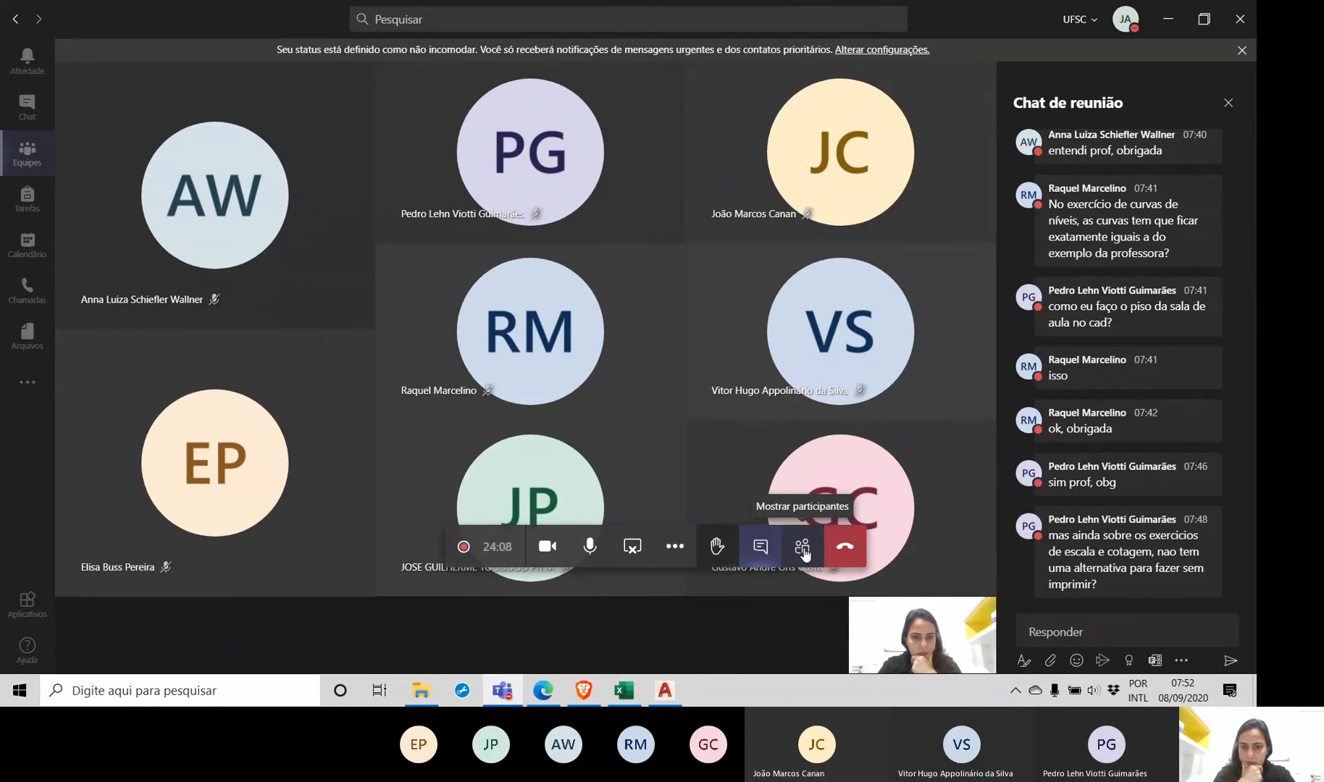
left_click(663, 692)
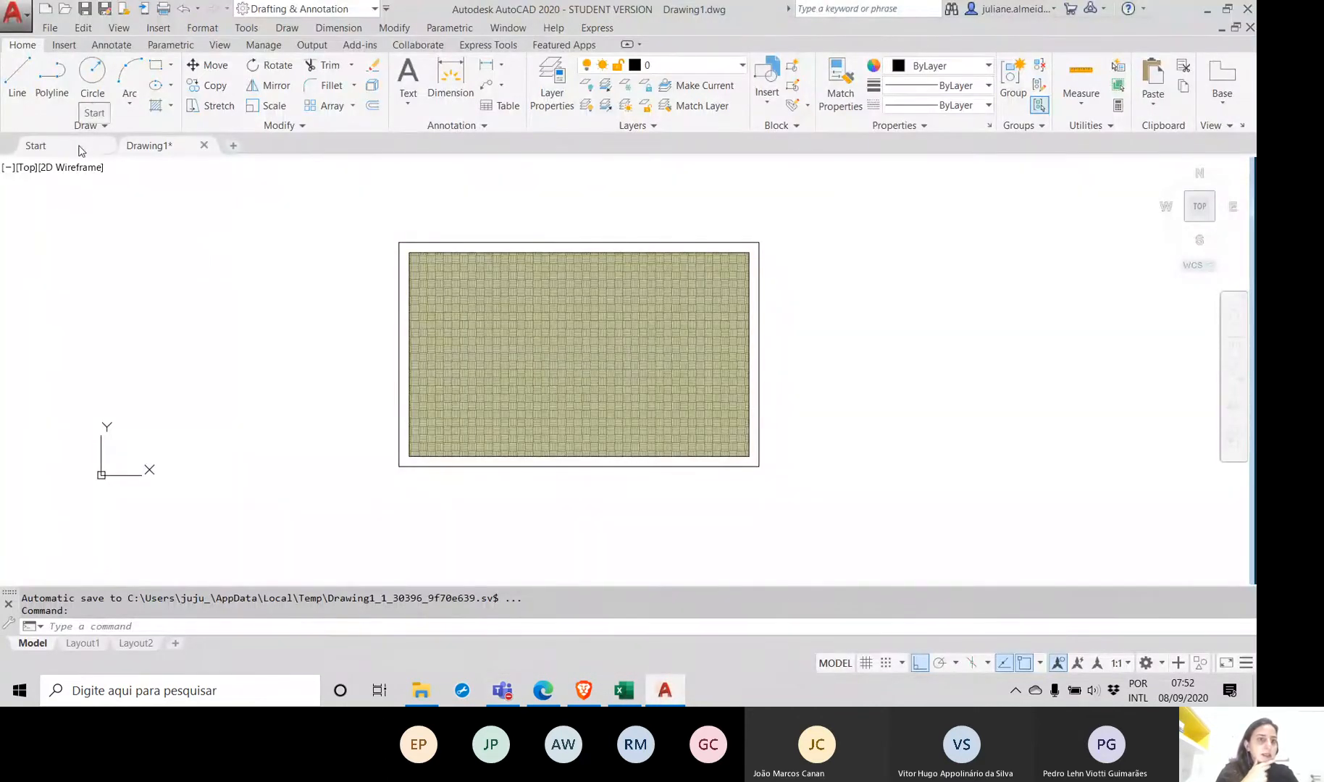
left_click(505, 691)
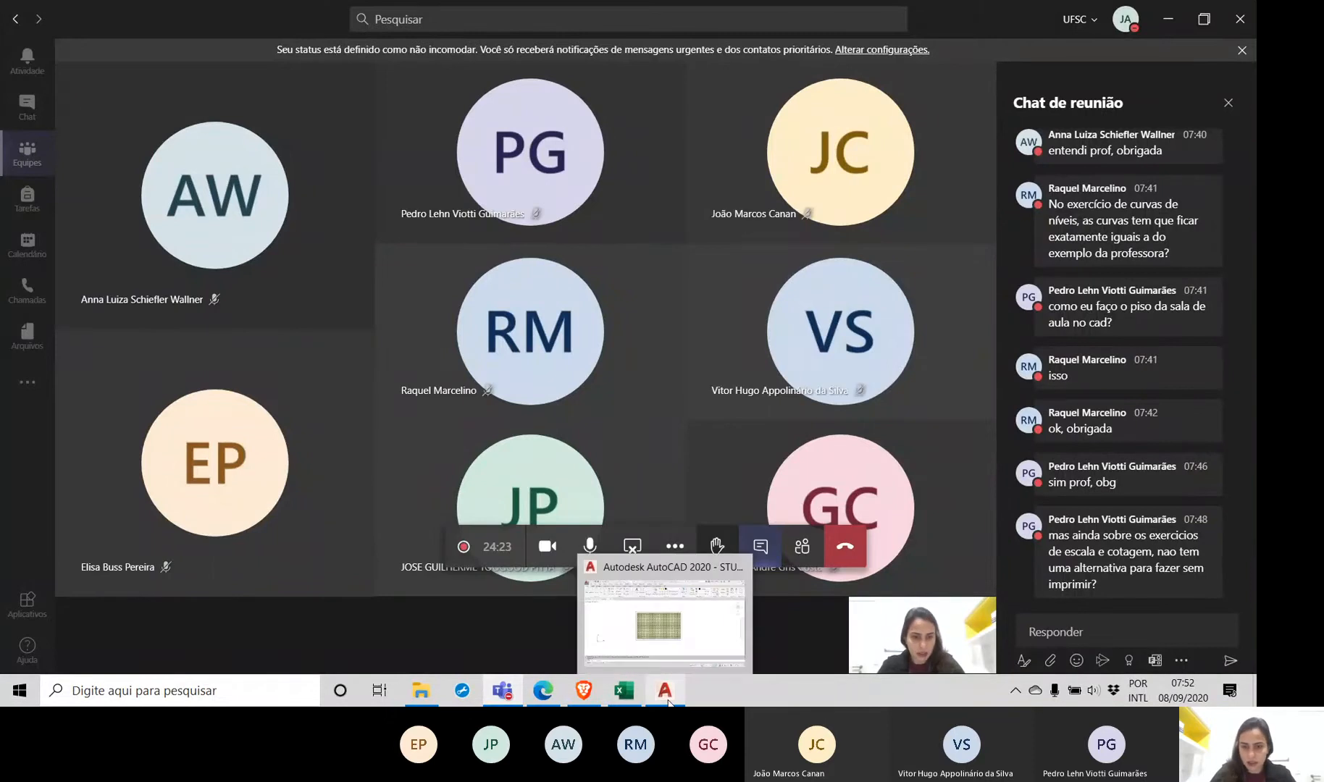
left_click(667, 695)
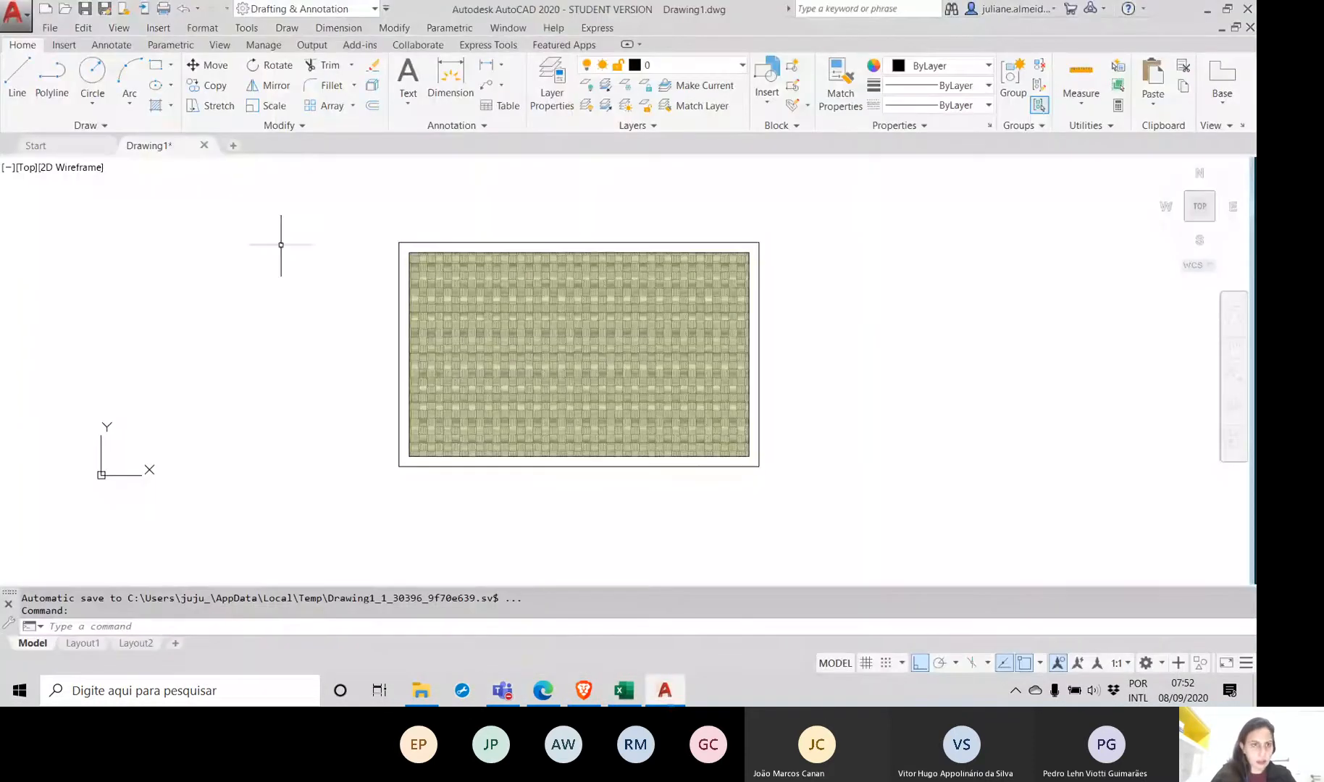
left_click(70, 151)
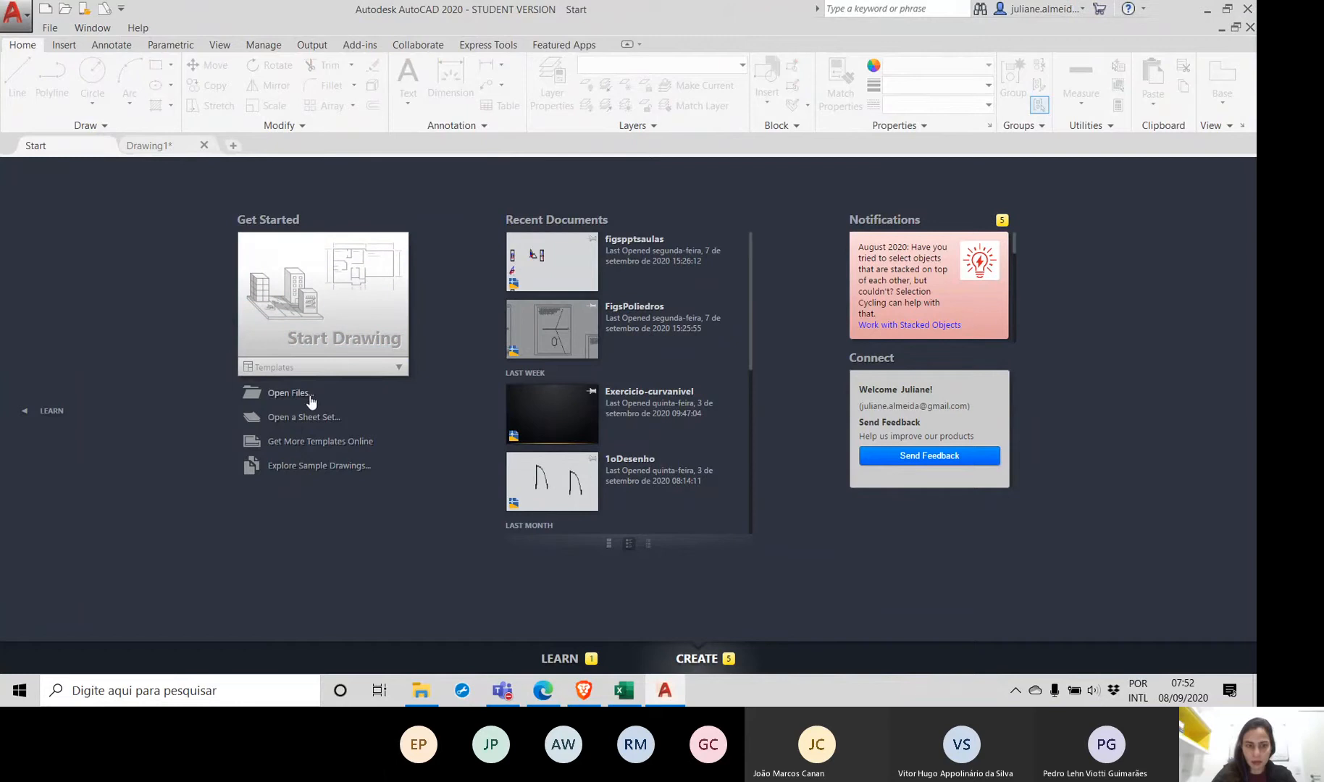
scroll(689, 343, "down", 6)
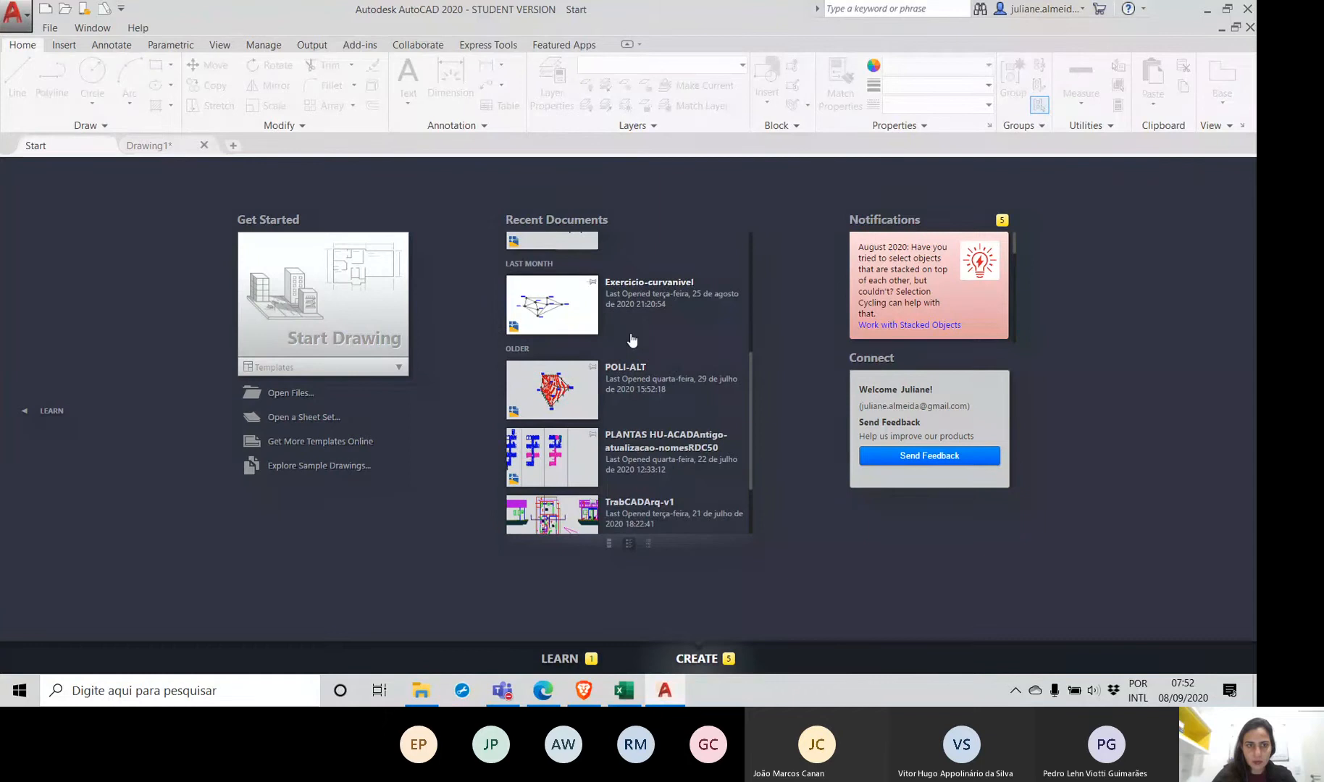
left_click(632, 340)
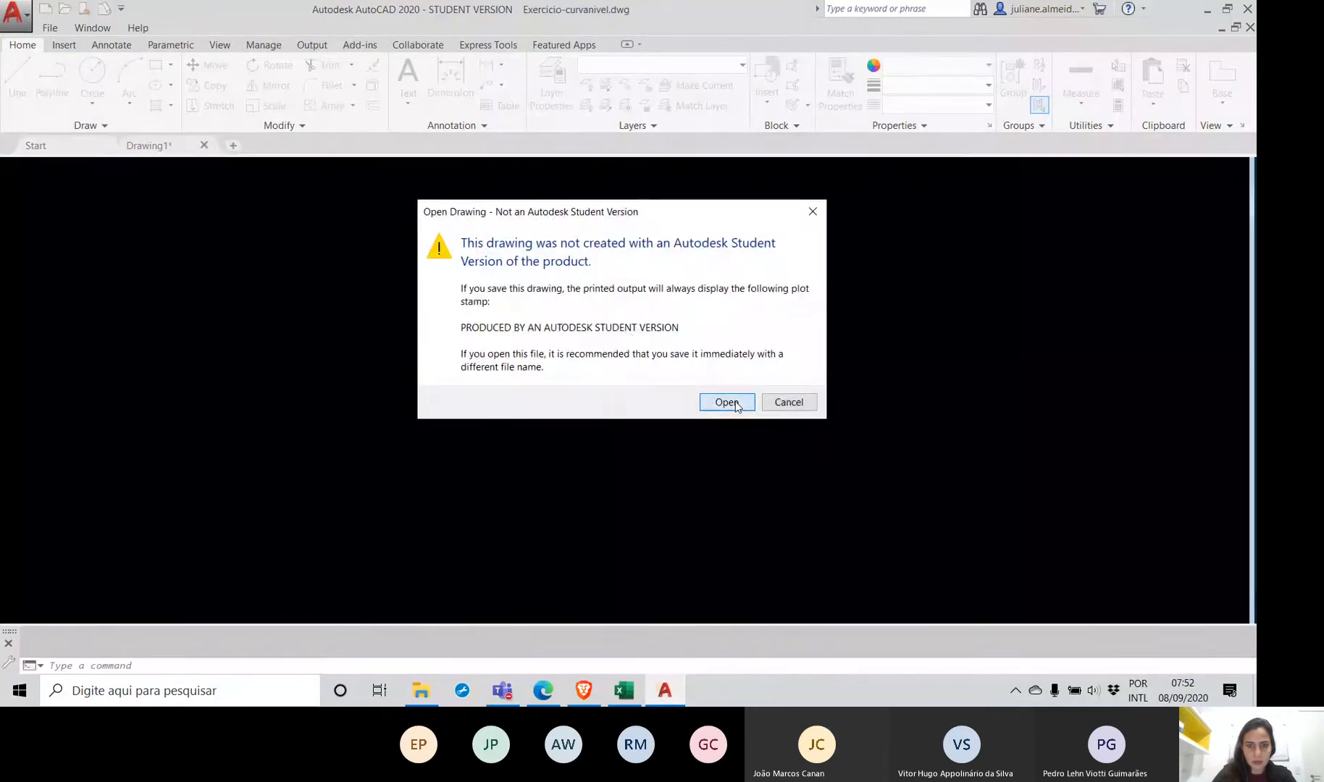
left_click(735, 404)
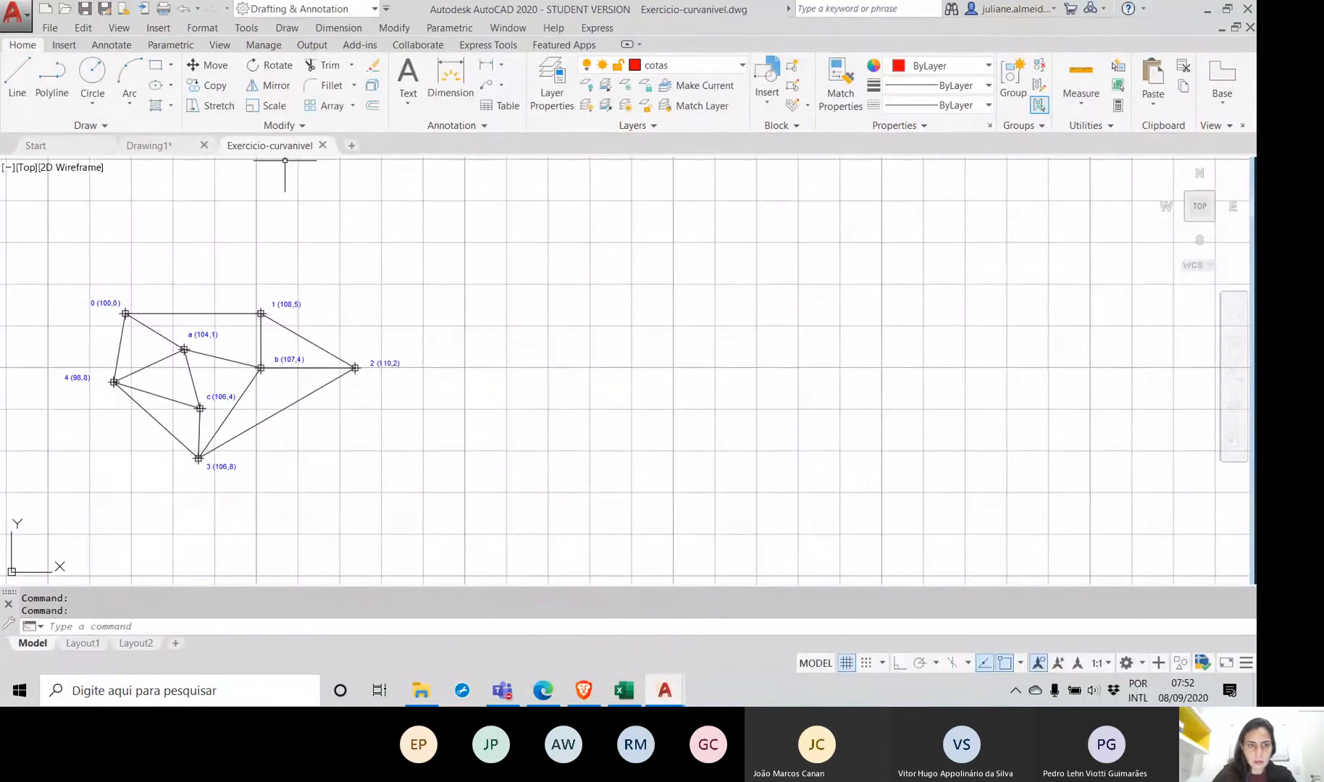
left_click(323, 145)
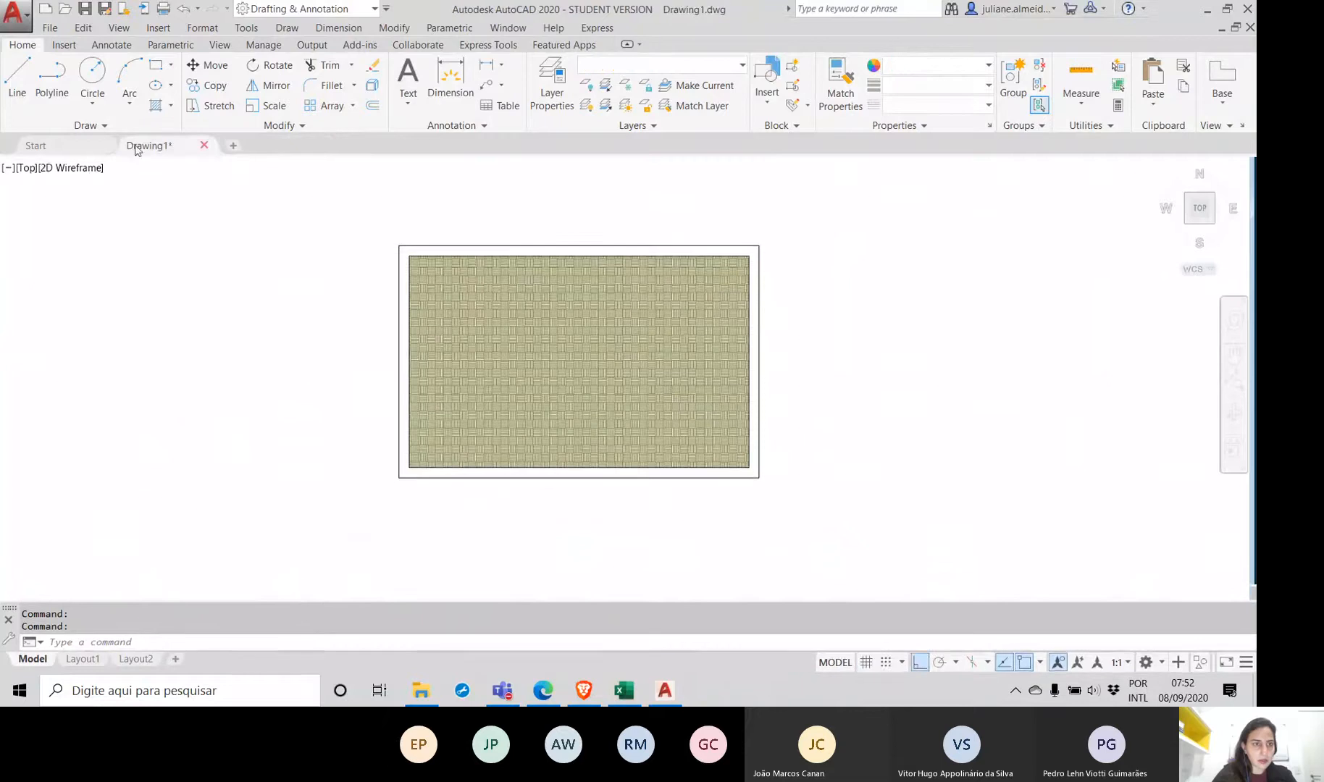
Step: Open the recent drawing POLI-ALT and make layer 0 the current layer
left_click(86, 145)
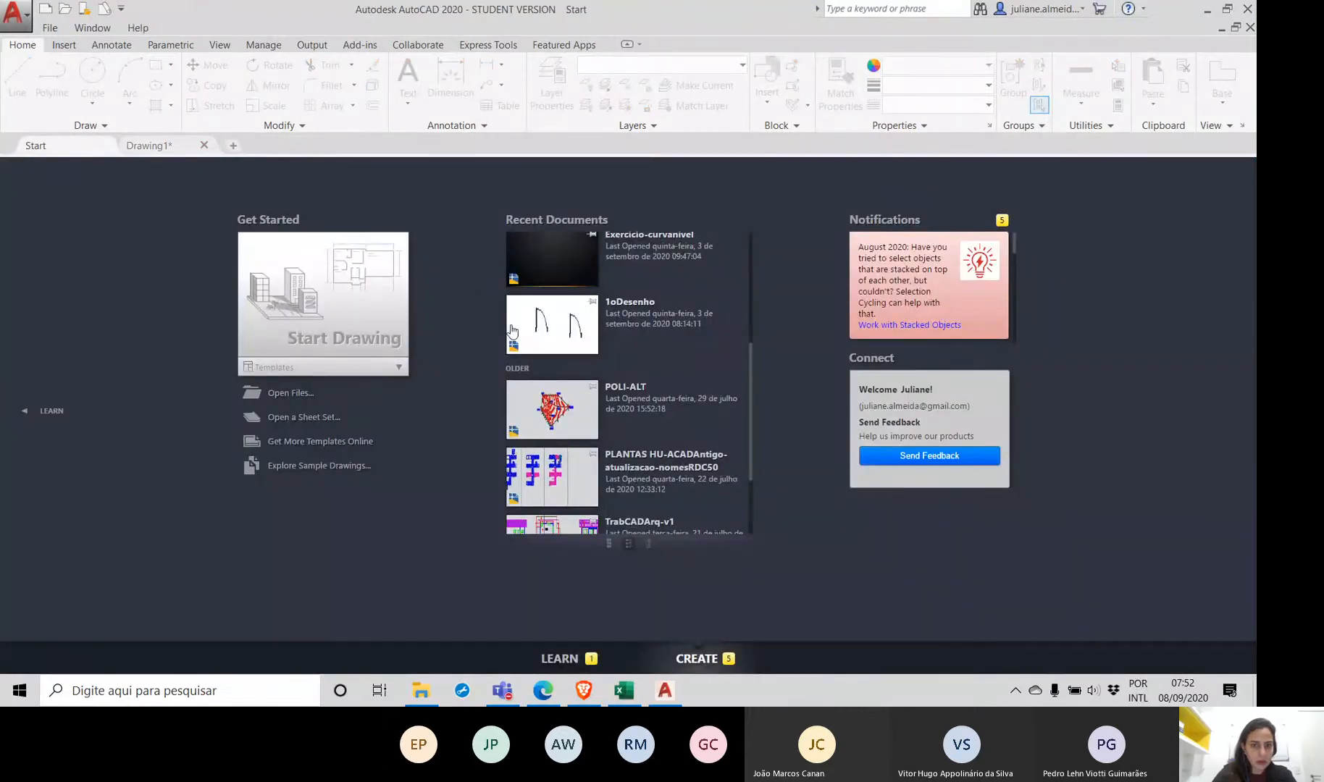
left_click(544, 395)
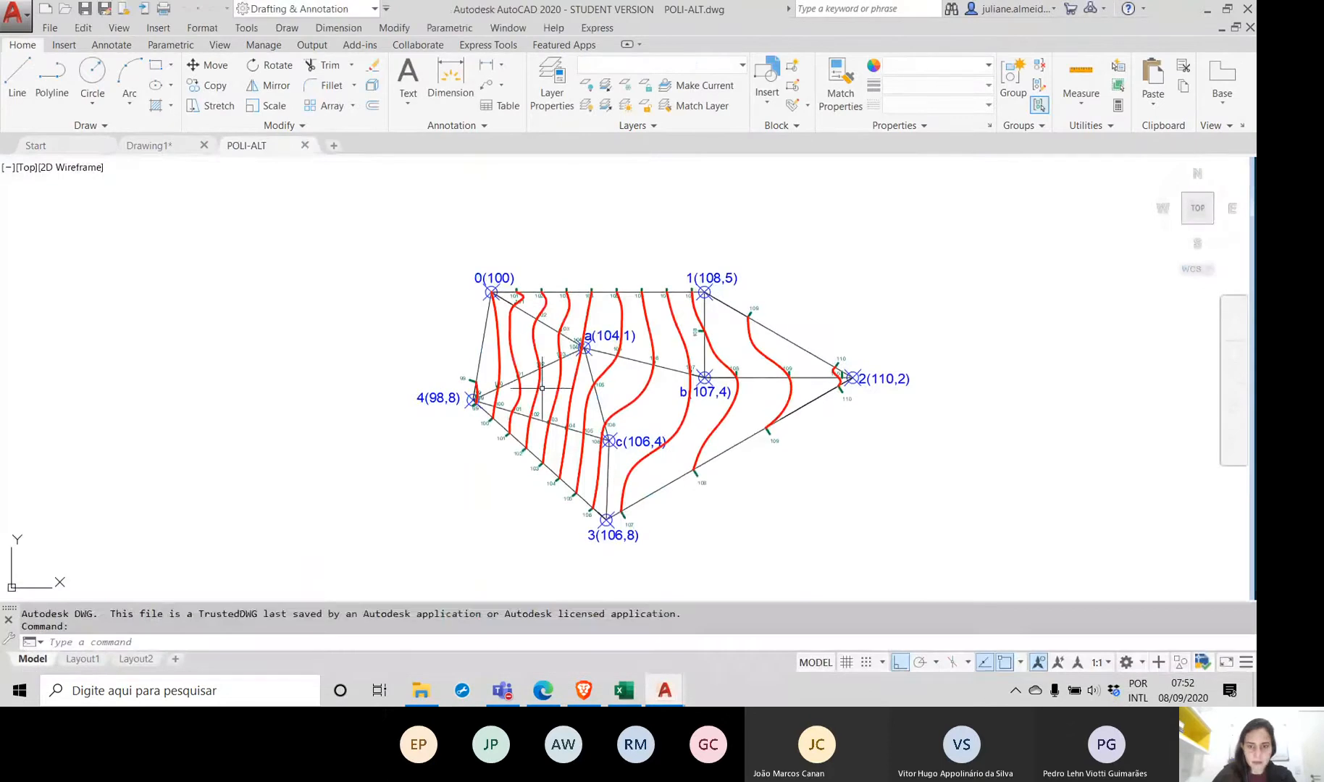
scroll(565, 330, "down", 3)
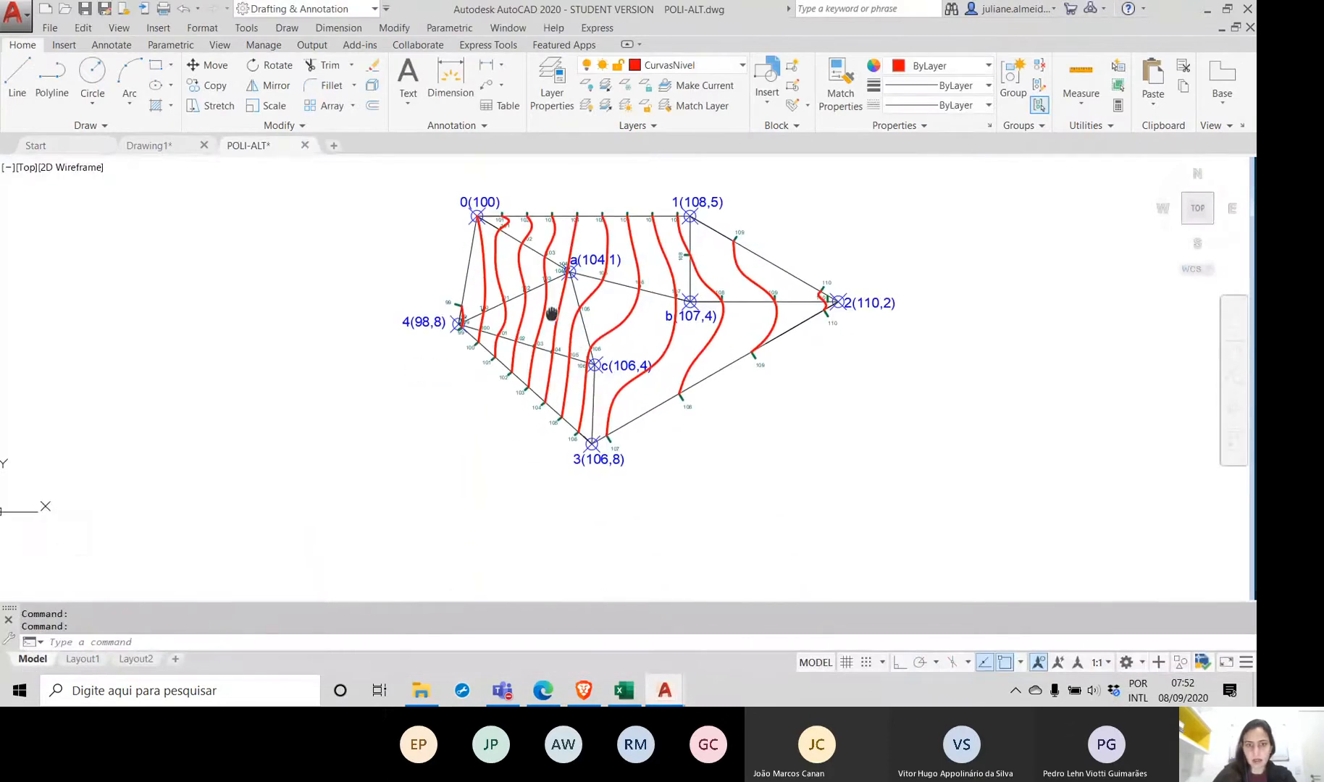
middle_click_drag(550, 340, 544, 297)
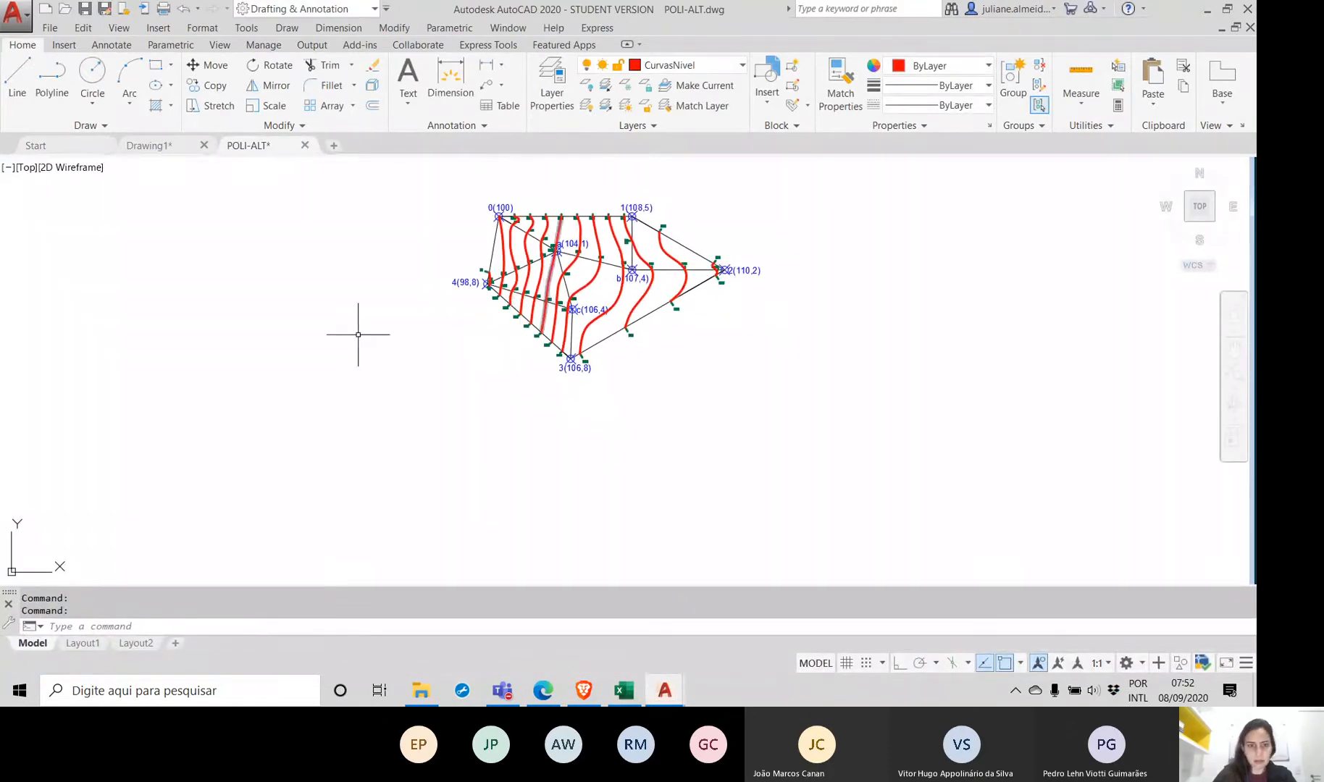
mouse_move(334, 343)
middle_mouse_down()
mouse_move(331, 312)
mouse_move(316, 368)
middle_mouse_up()
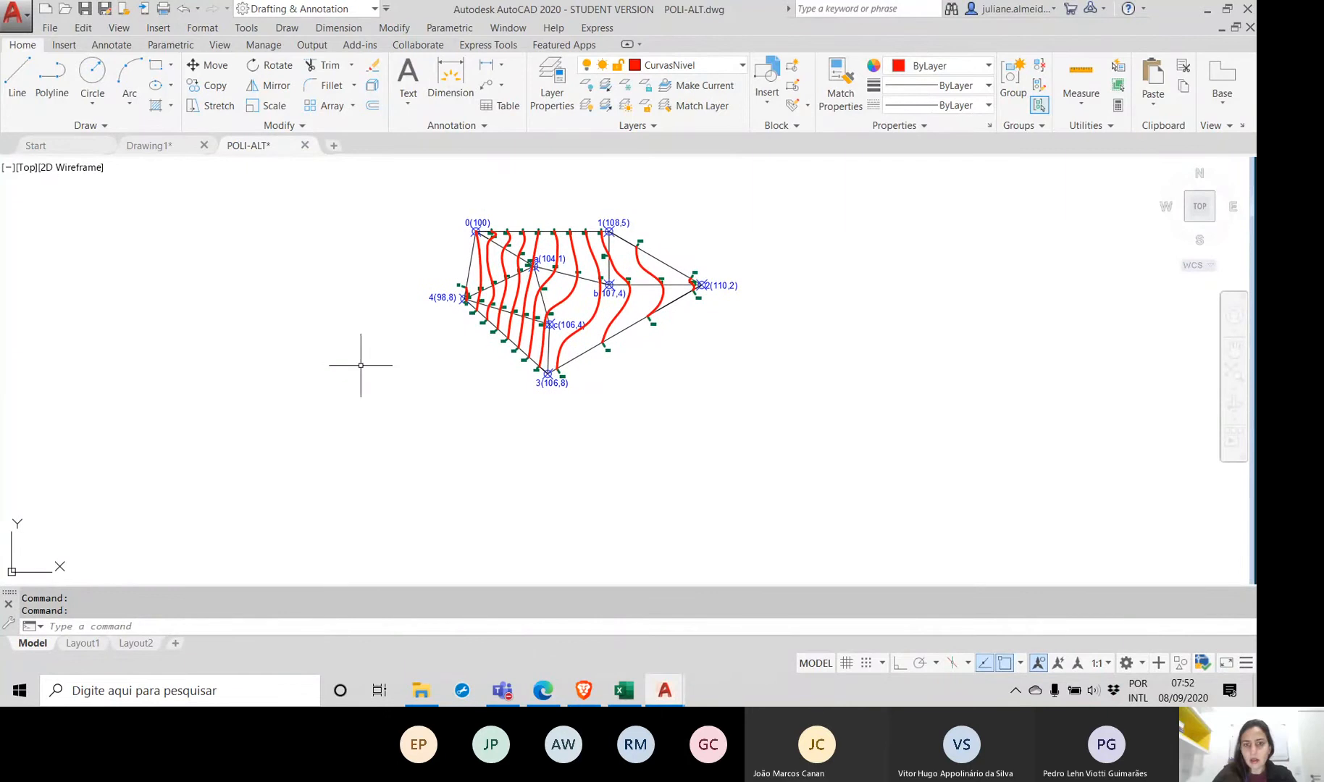
left_click(712, 70)
left_click(700, 78)
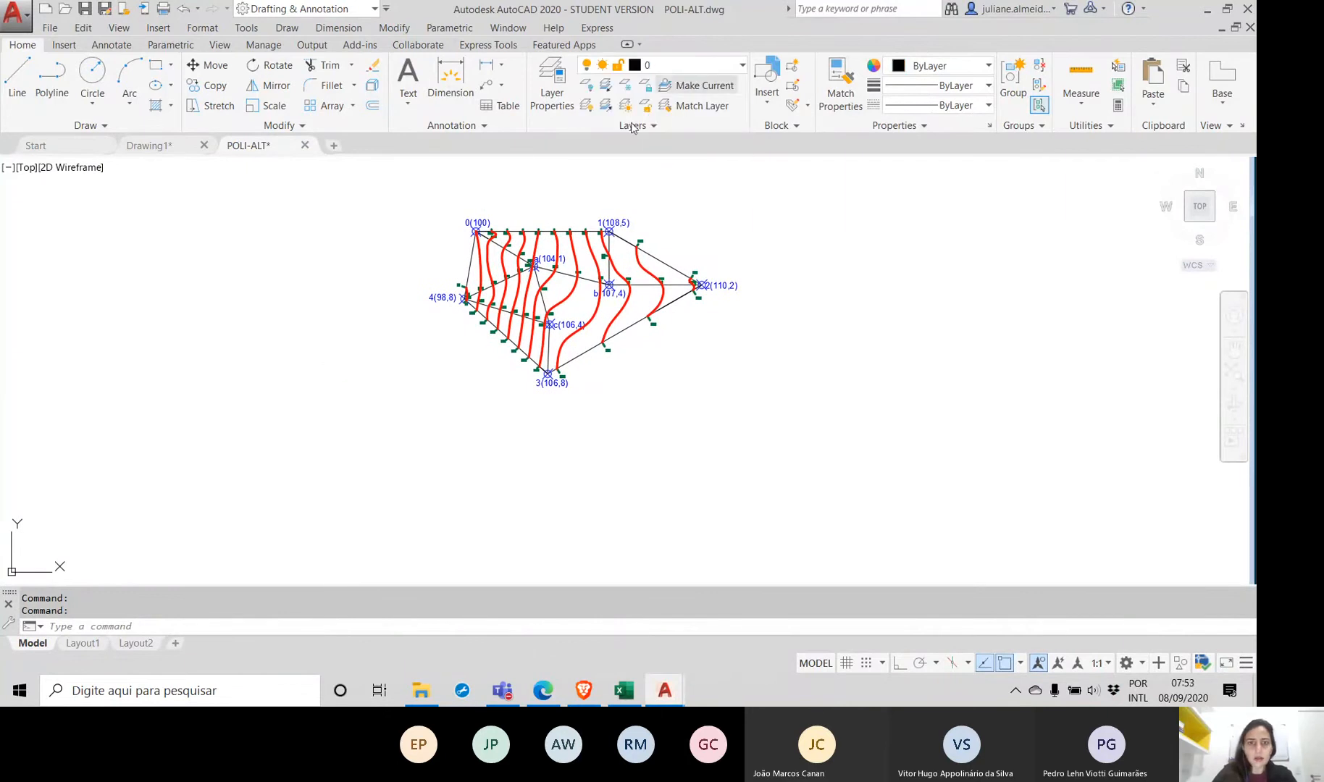
Step: Draw a long horizontal line with Ortho on in the empty area below the contour map
scroll(581, 298, "up", 4)
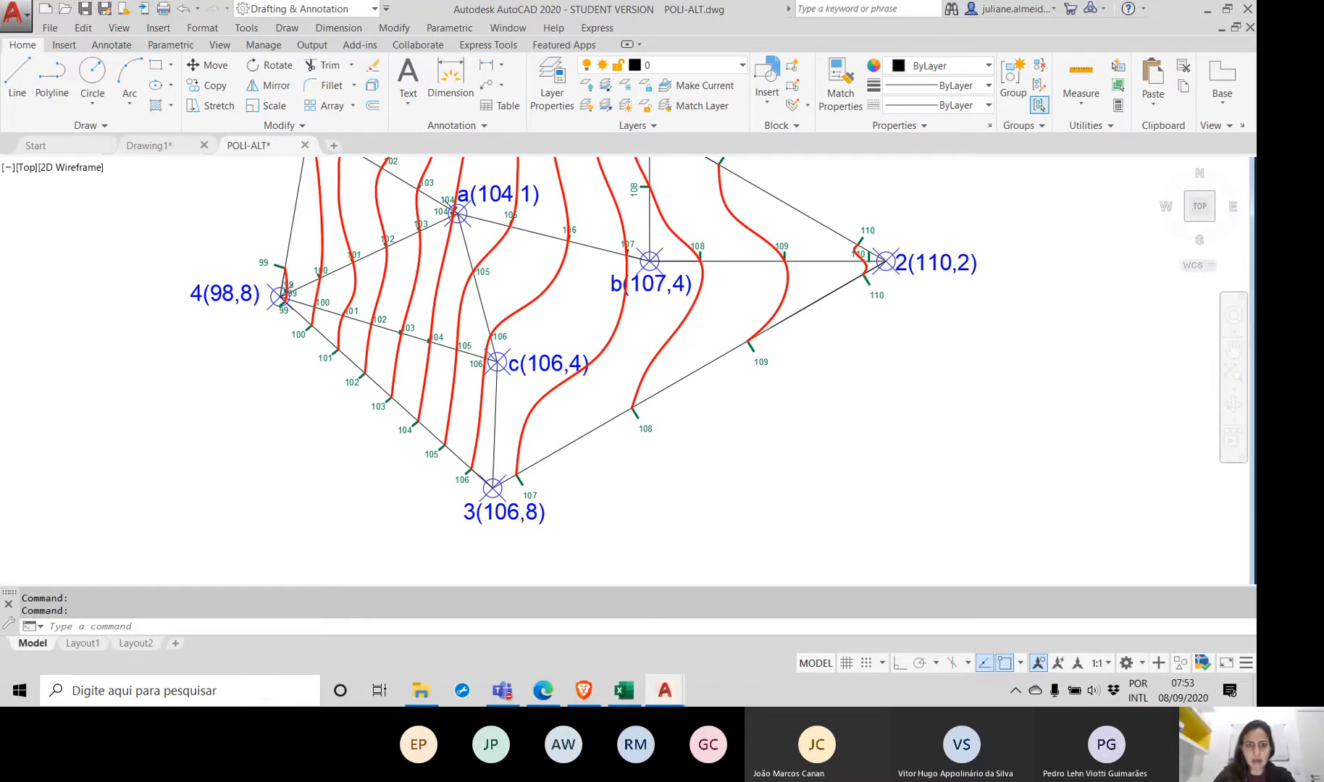
scroll(540, 277, "down", 4)
mouse_move(540, 277)
middle_mouse_down()
mouse_move(648, 260)
mouse_move(591, 305)
middle_mouse_up()
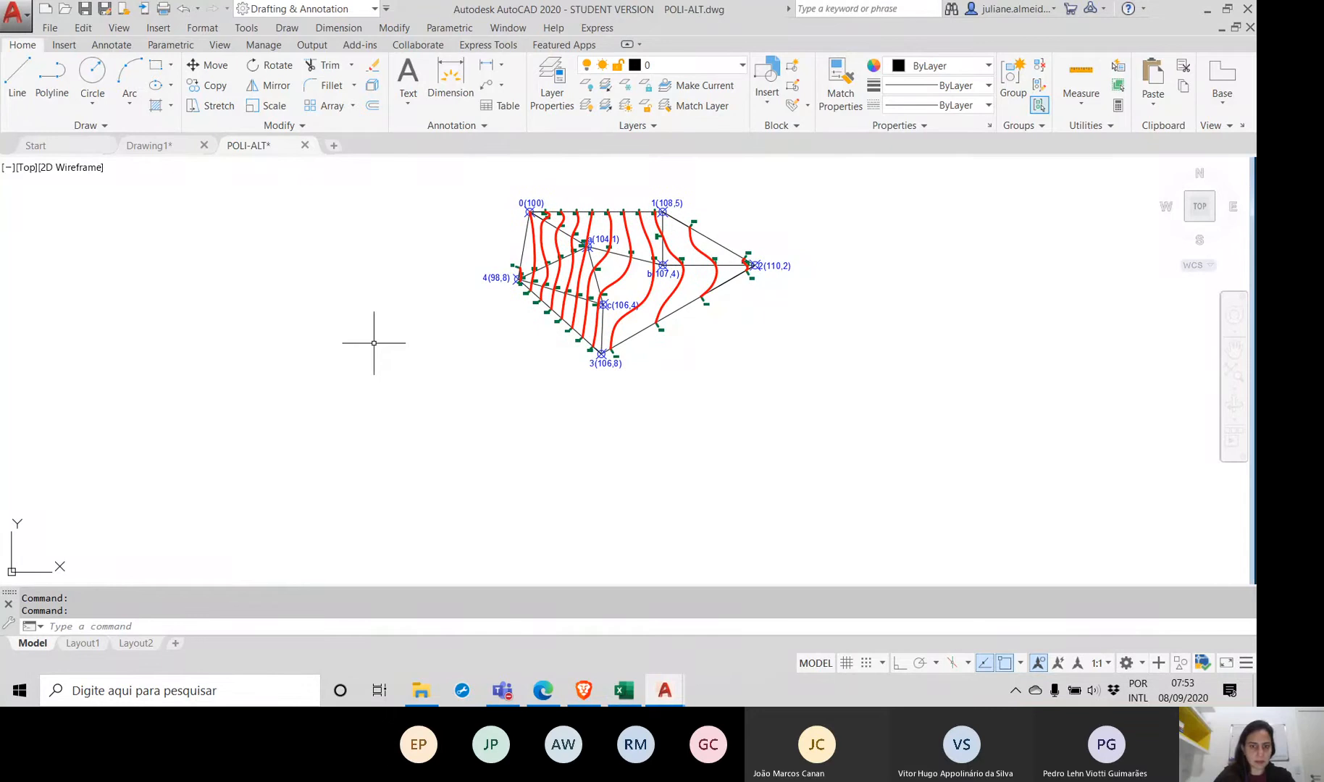
middle_click_drag(374, 343, 370, 338)
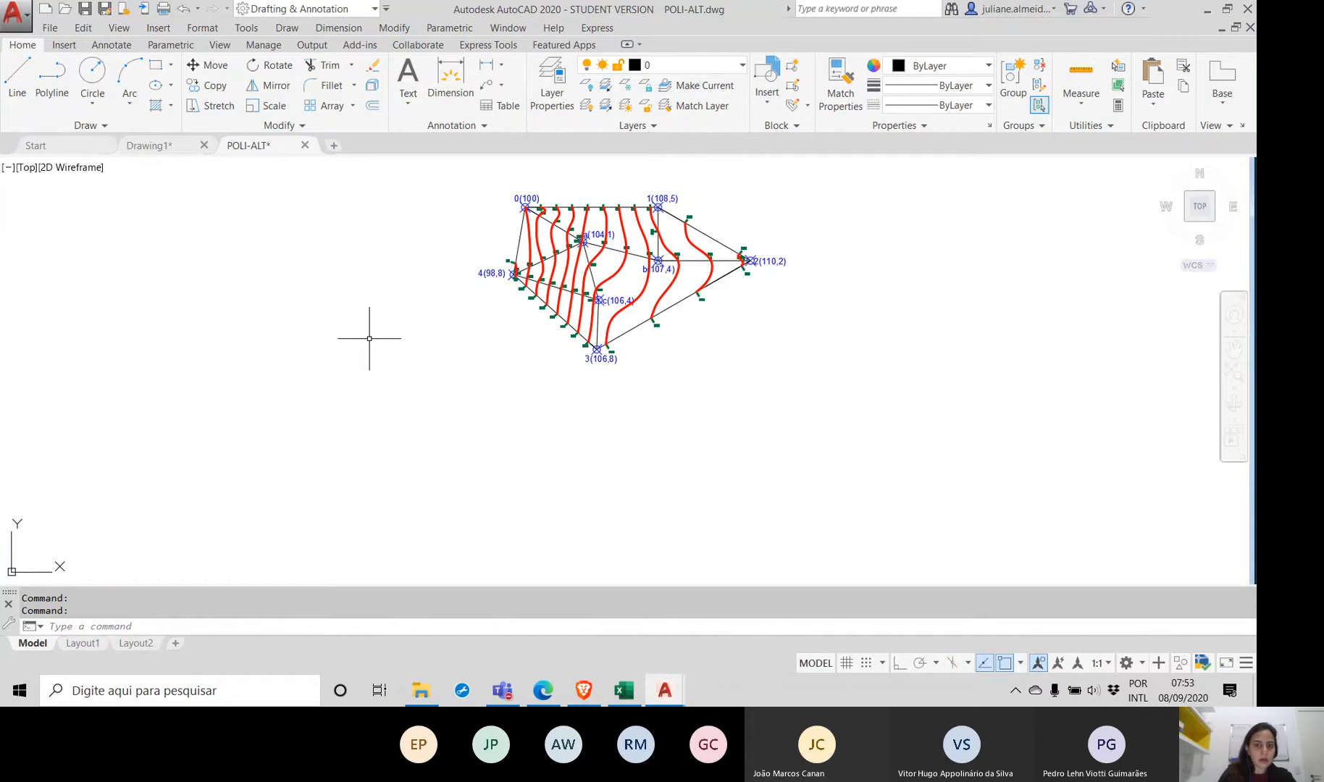
type("lin")
key("Return")
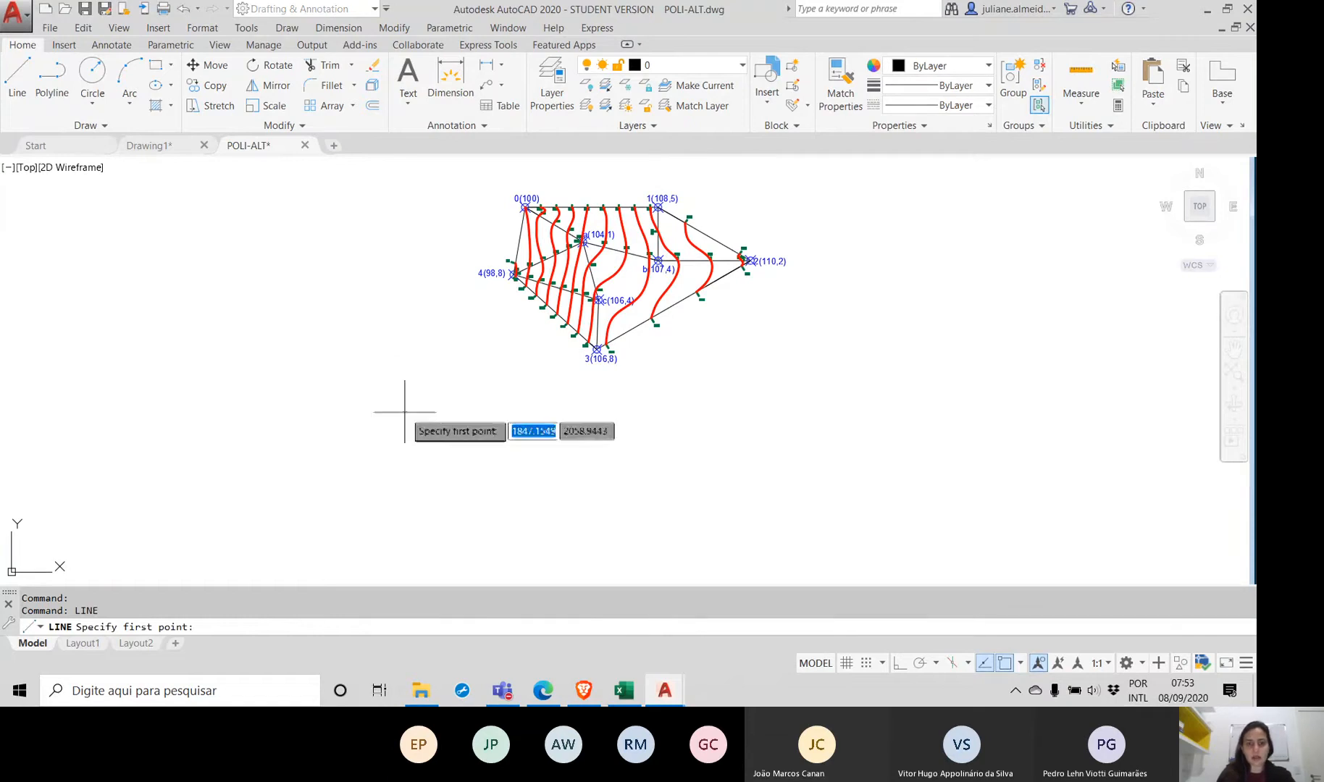
mouse_move(404, 413)
middle_mouse_down()
mouse_move(452, 429)
mouse_move(429, 355)
middle_mouse_up()
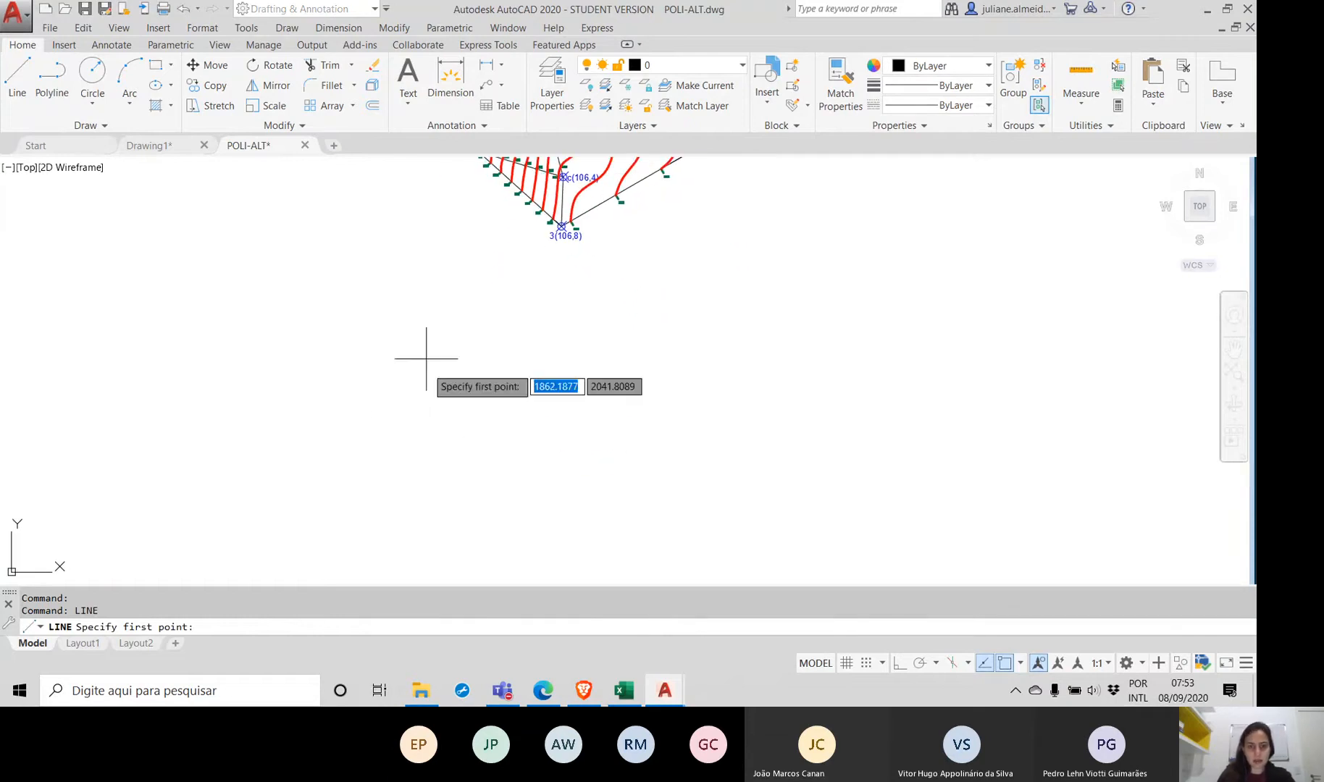
key("F8")
left_click(438, 543)
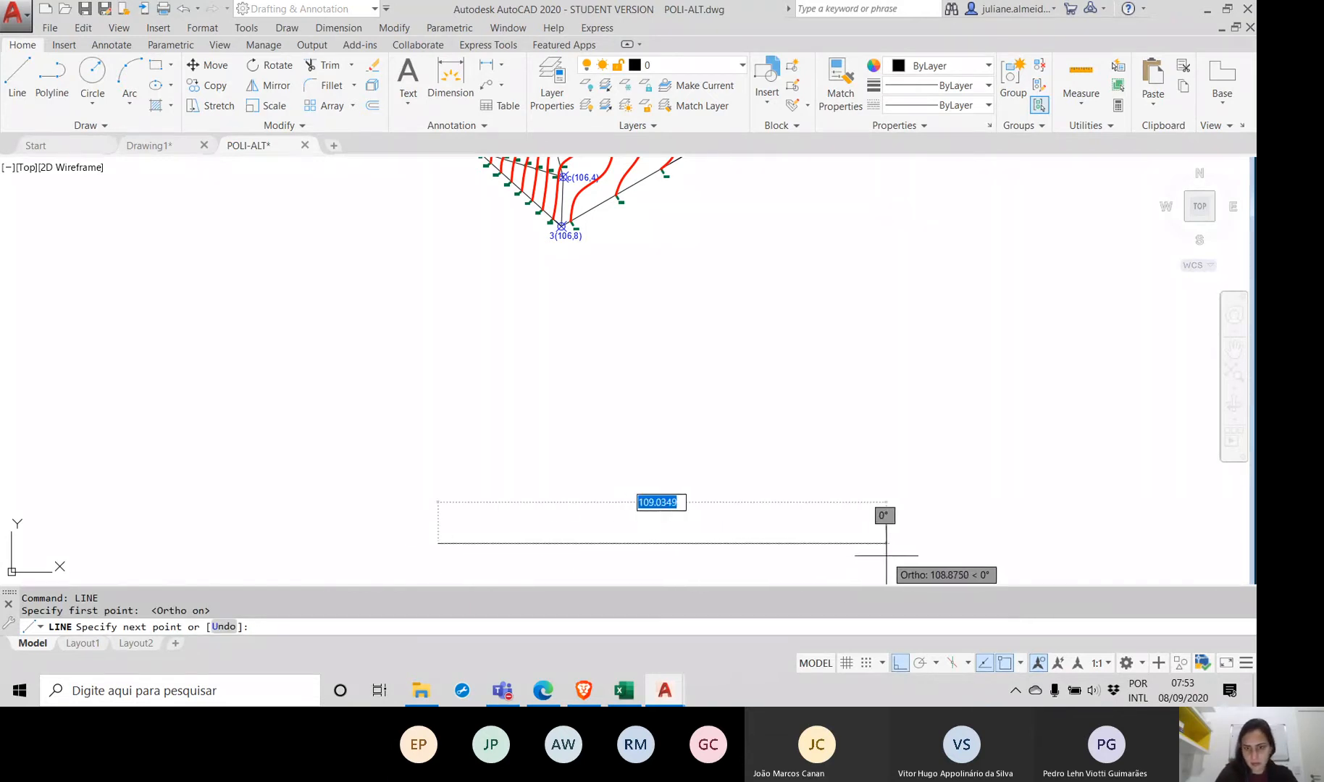
left_click(938, 547)
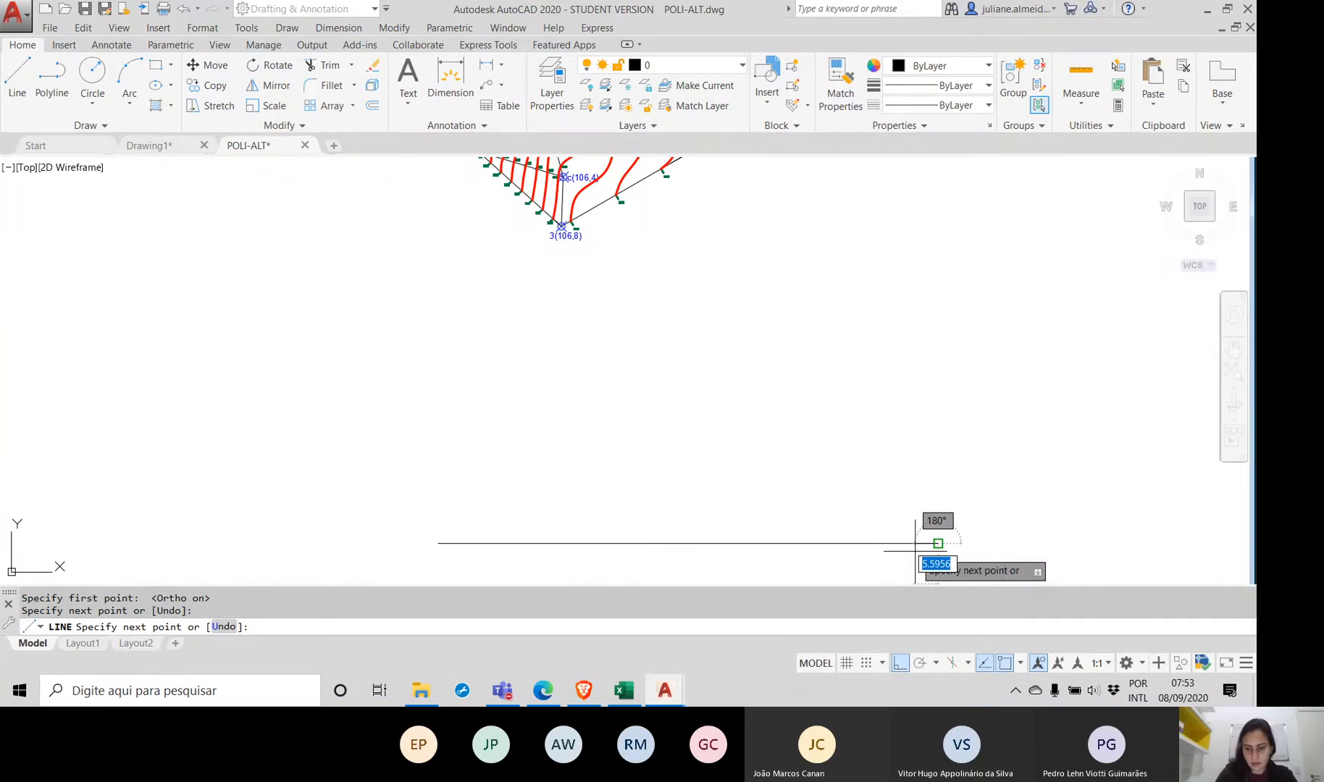
key("Return")
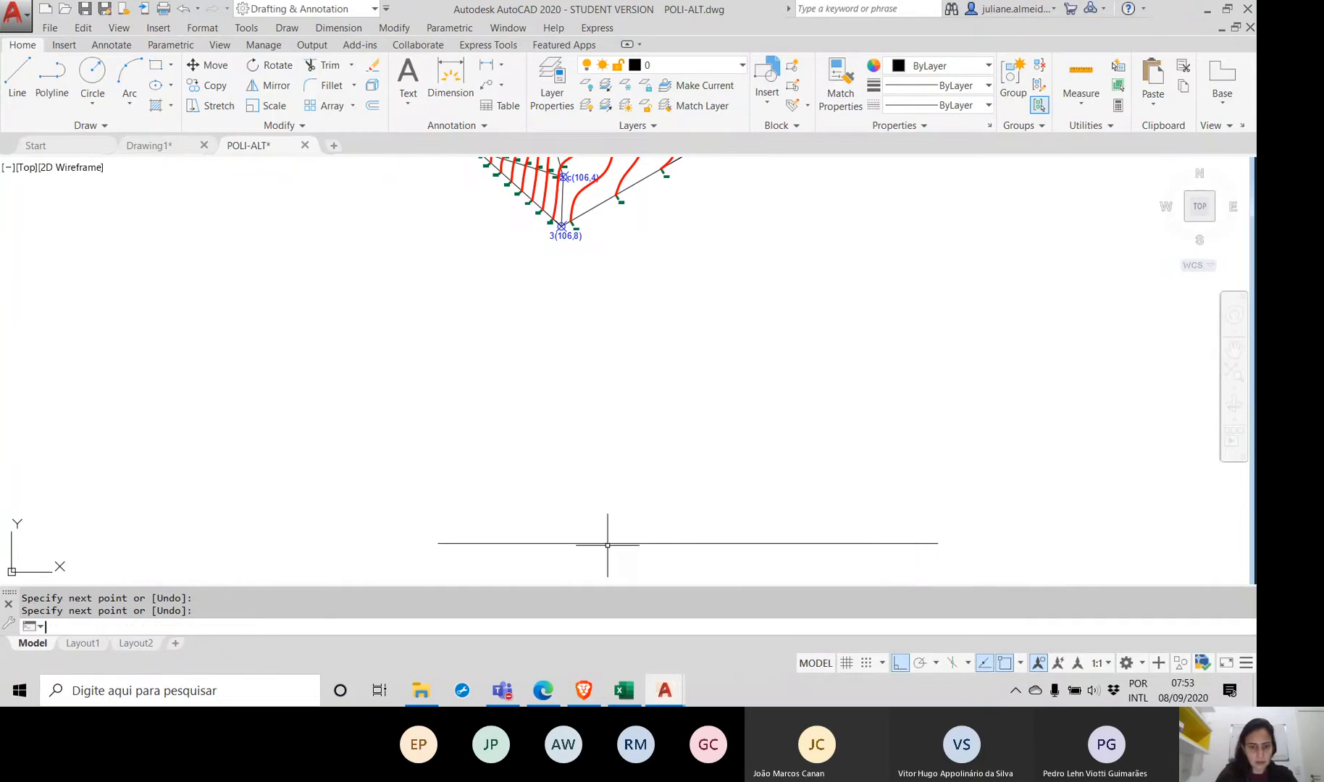
Step: Move the horizontal line a short distance straight to the left, using its left endpoint as the base point
left_click(608, 547)
left_click(487, 498)
type("move")
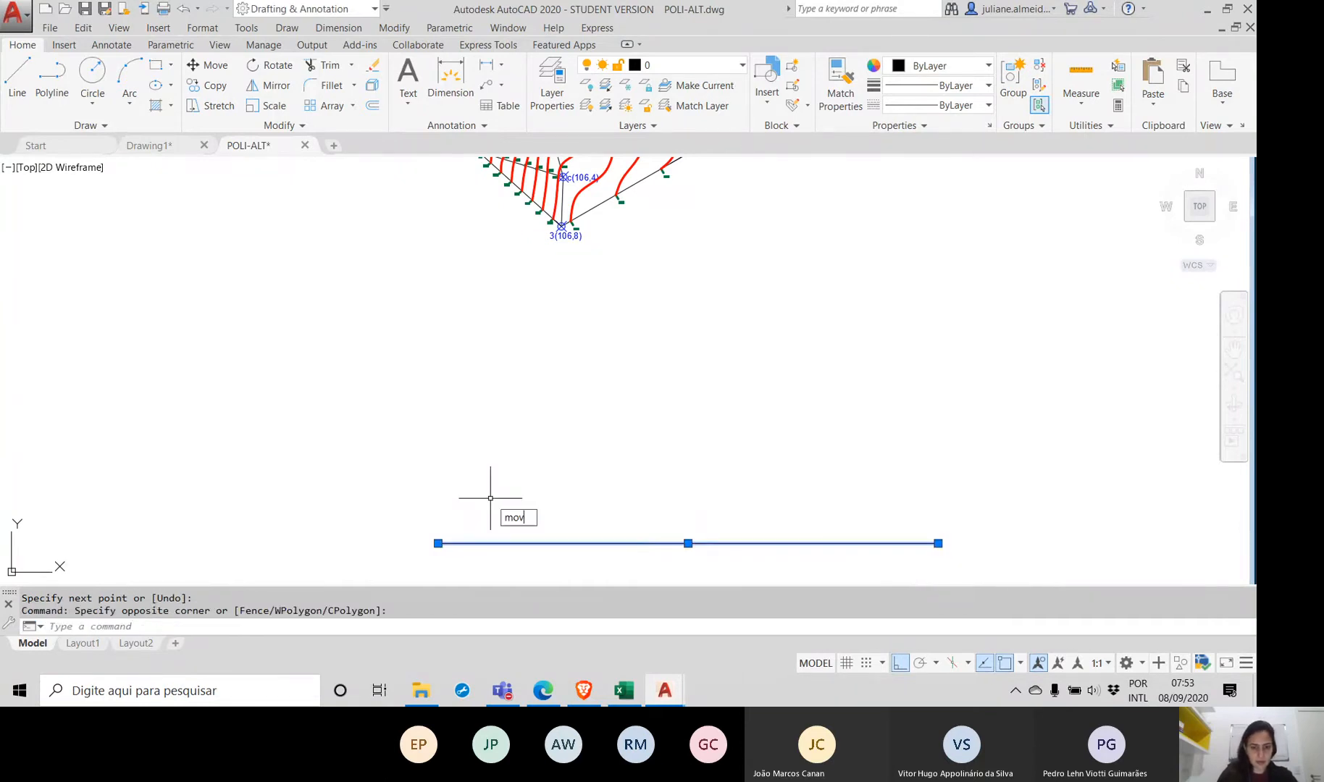
key("Return")
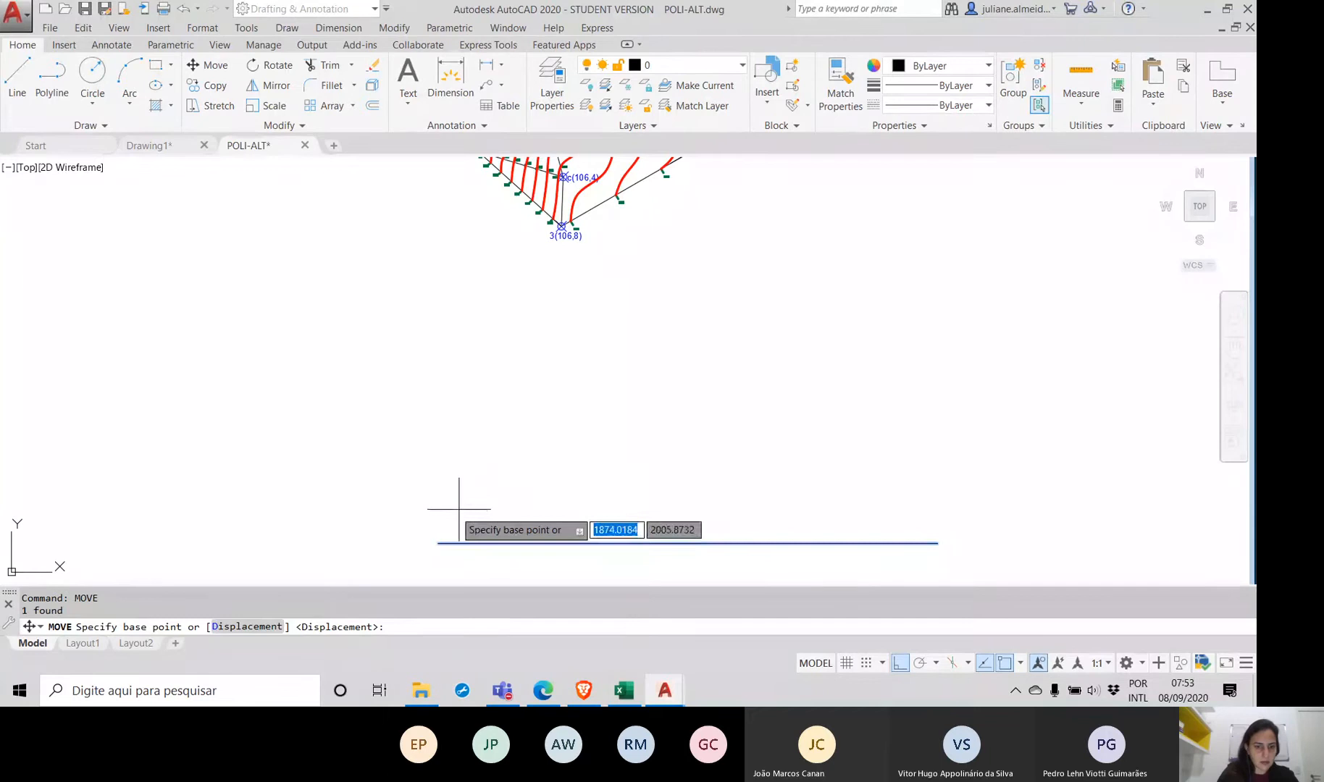
left_click(438, 544)
left_click(341, 543)
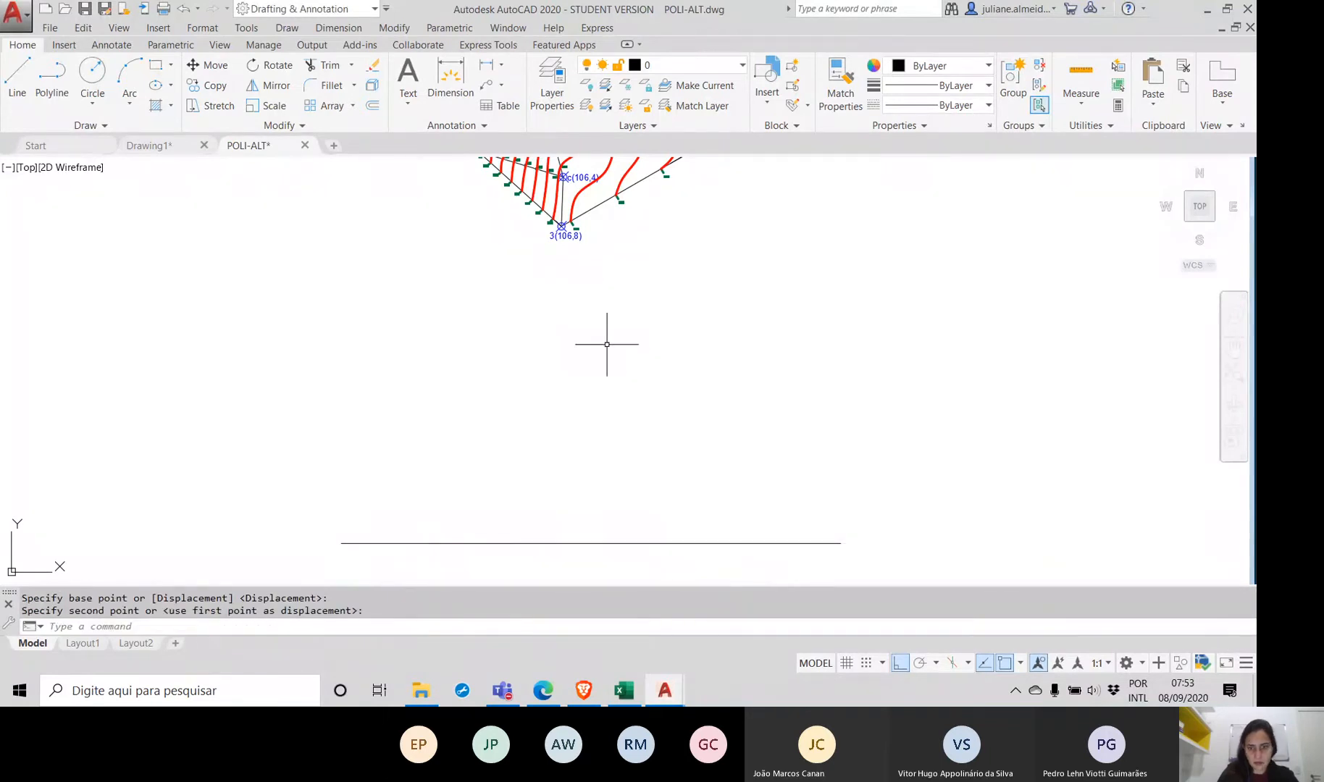
Step: Stretch the right endpoint of the horizontal line farther to the right
left_click(769, 548)
left_click(741, 505)
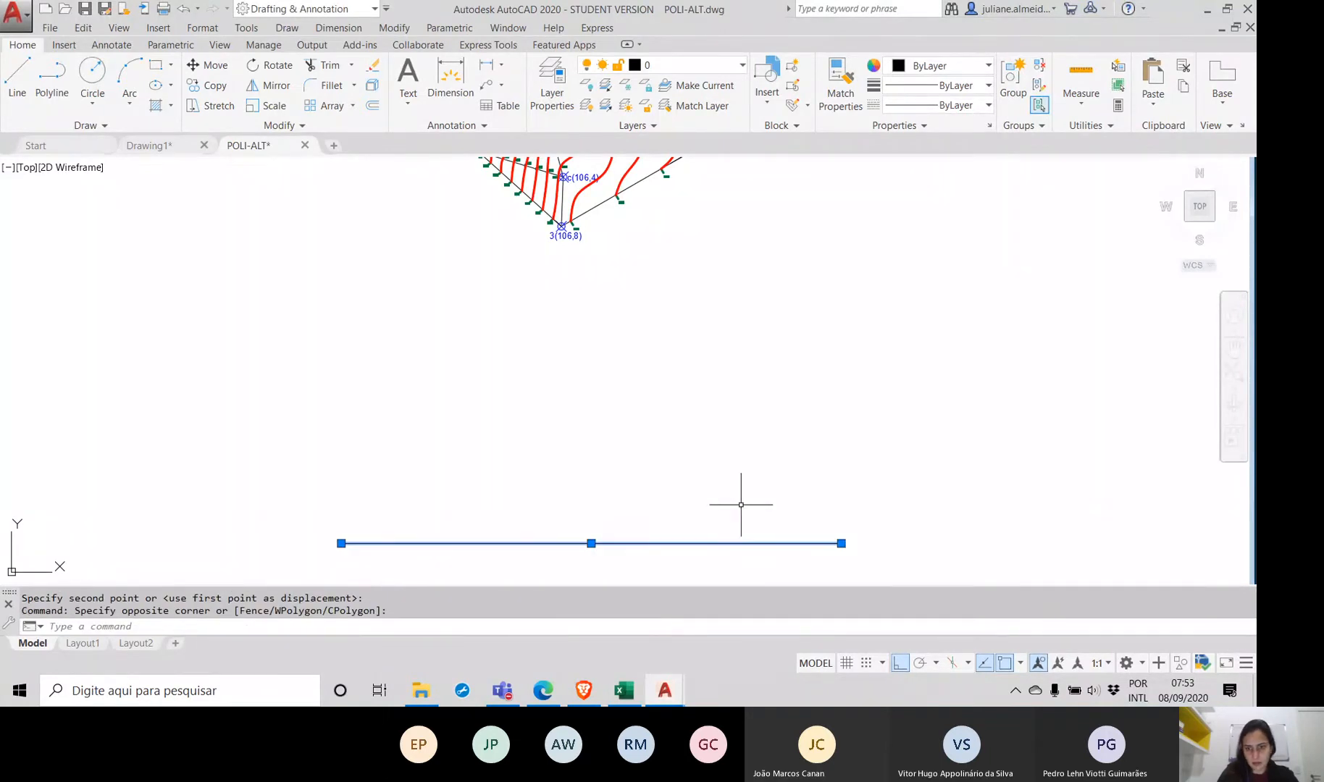
left_click(842, 543)
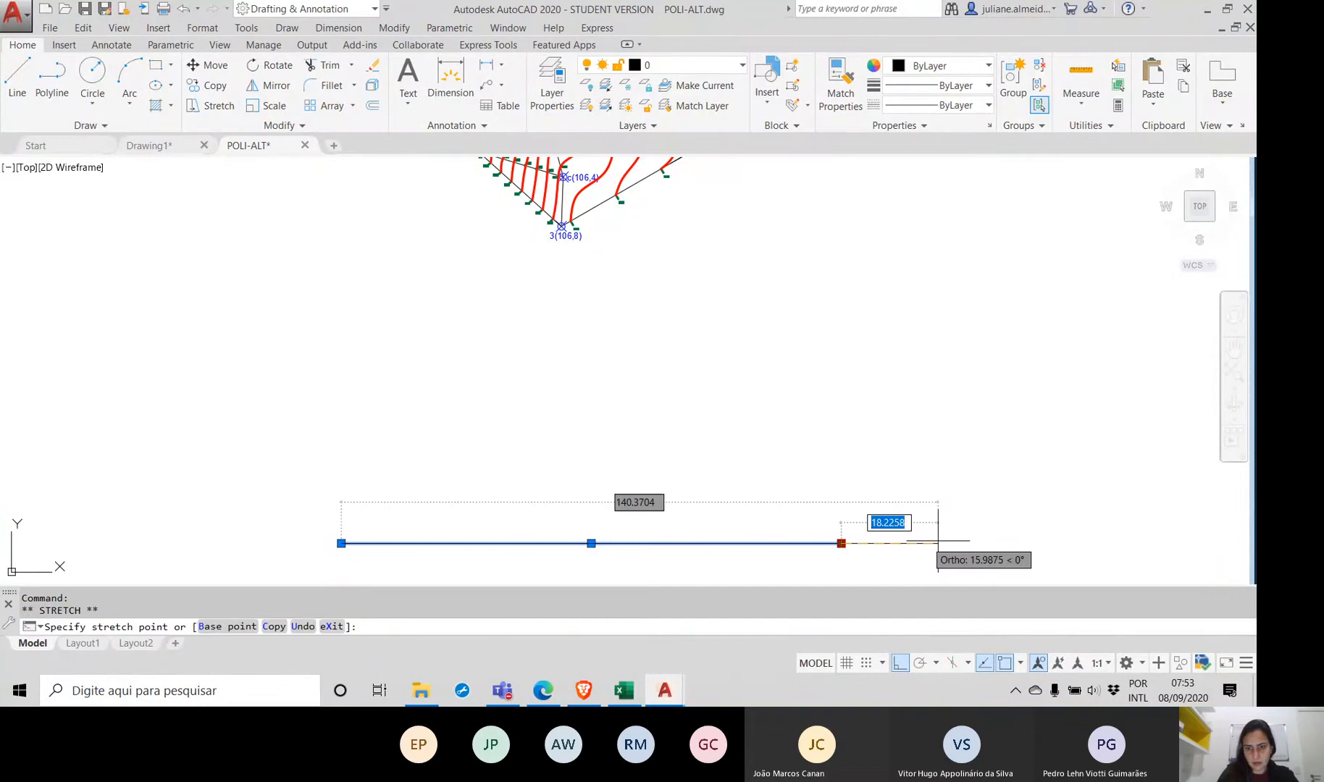
left_click(1047, 544)
key("Escape")
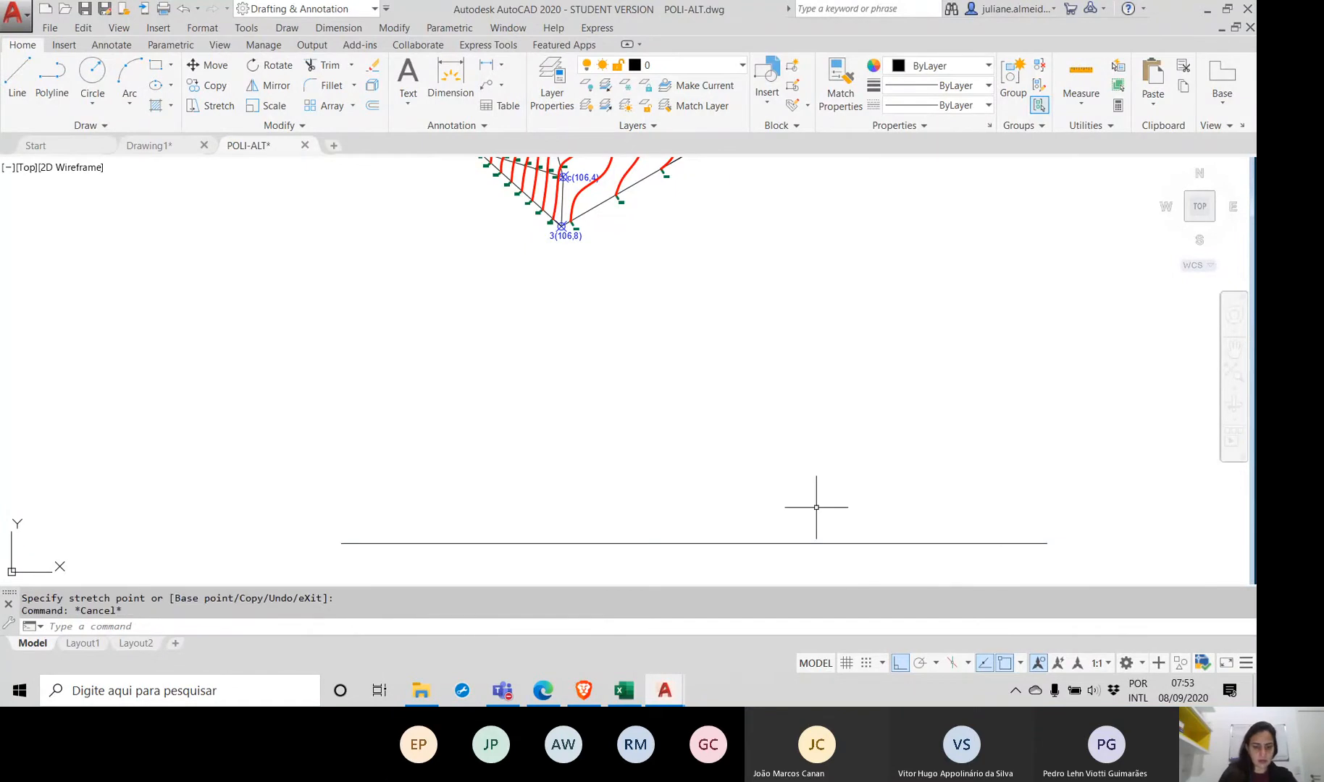
Step: Draw a vertical line upward from the left endpoint of the horizontal line, ending slightly above the level of point 3
type("li")
key("Return")
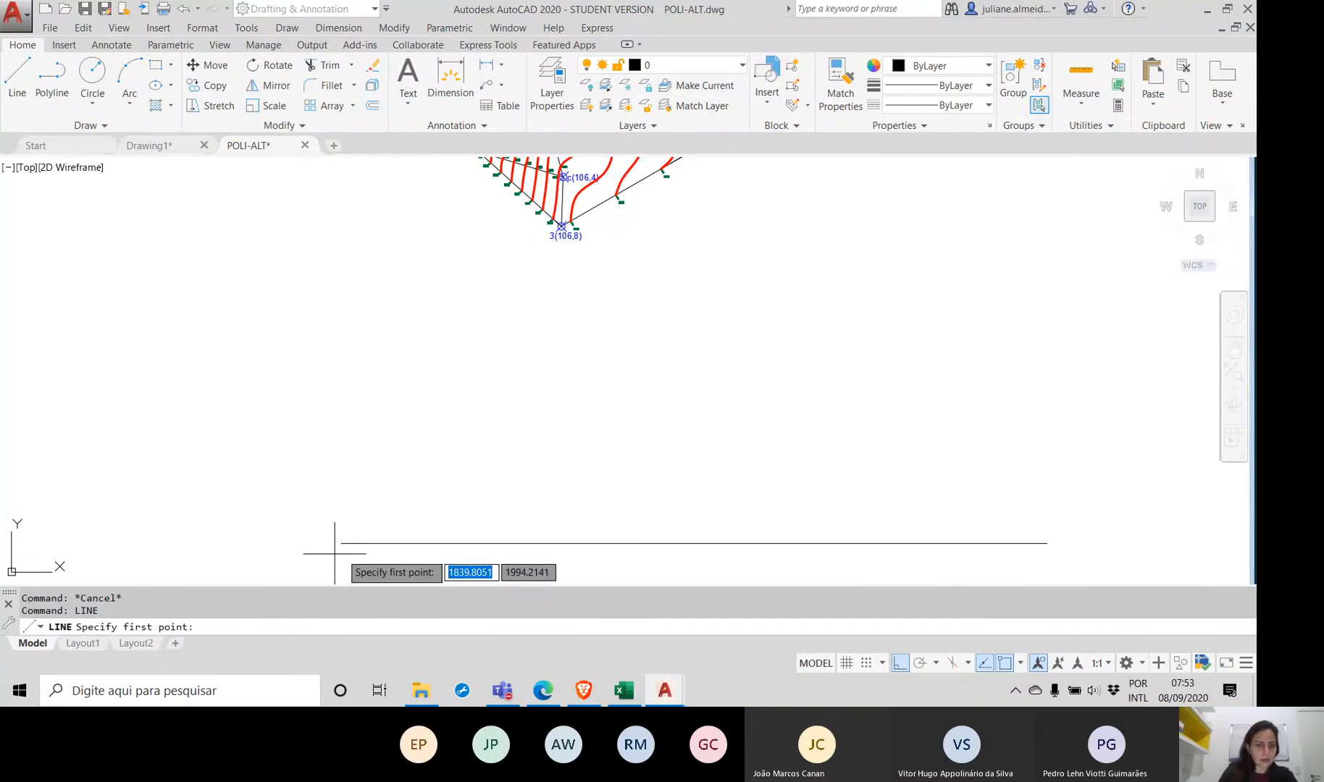
left_click(342, 543)
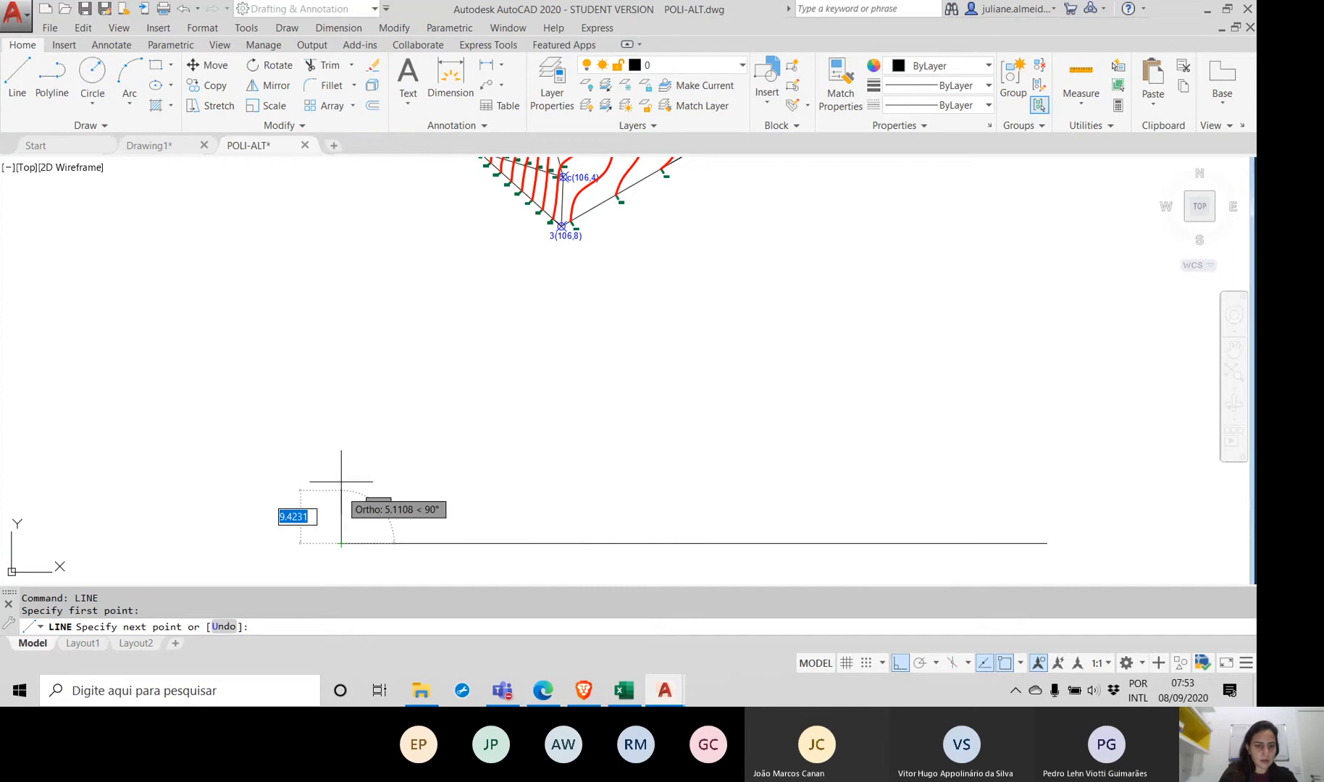
left_click(342, 201)
key("Return")
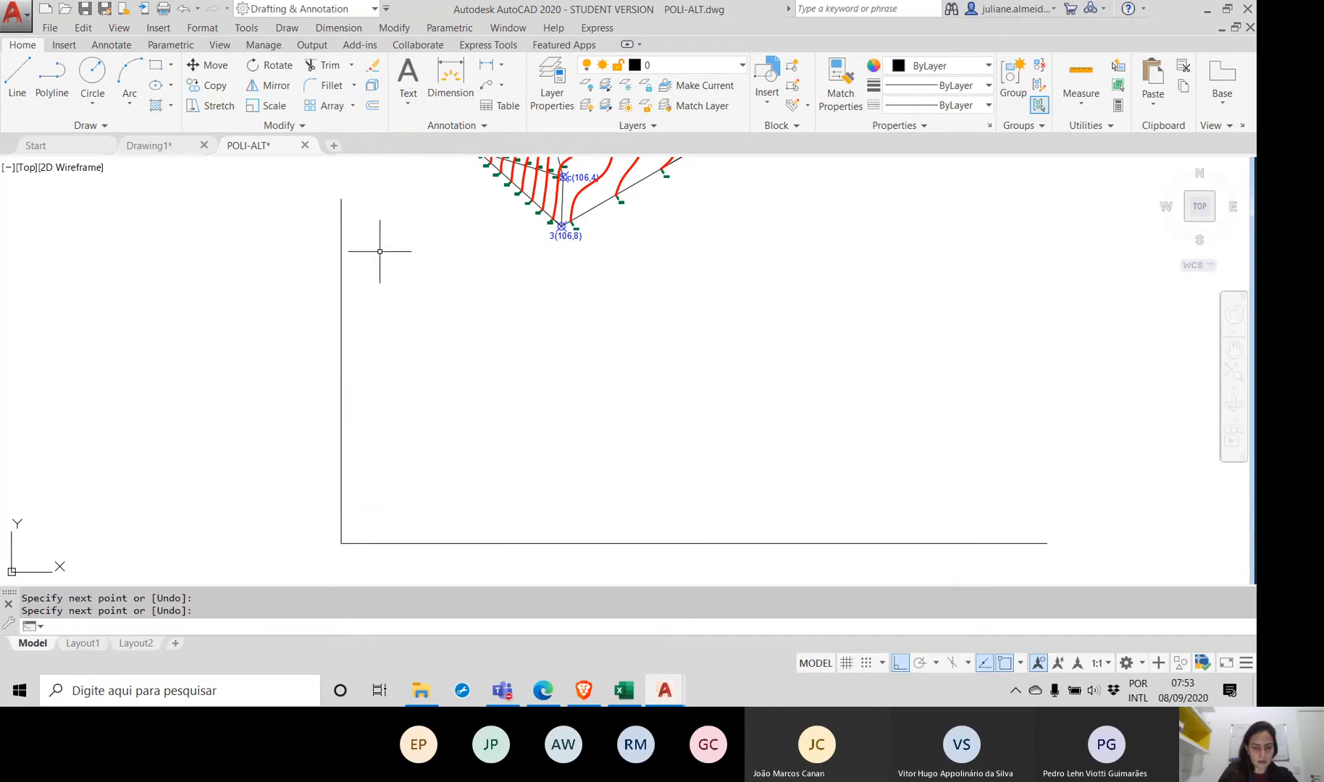
Step: Check the drawing's length precision and insertion scale in the Drawing Units settings, leaving them unchanged
type("units")
key("Return")
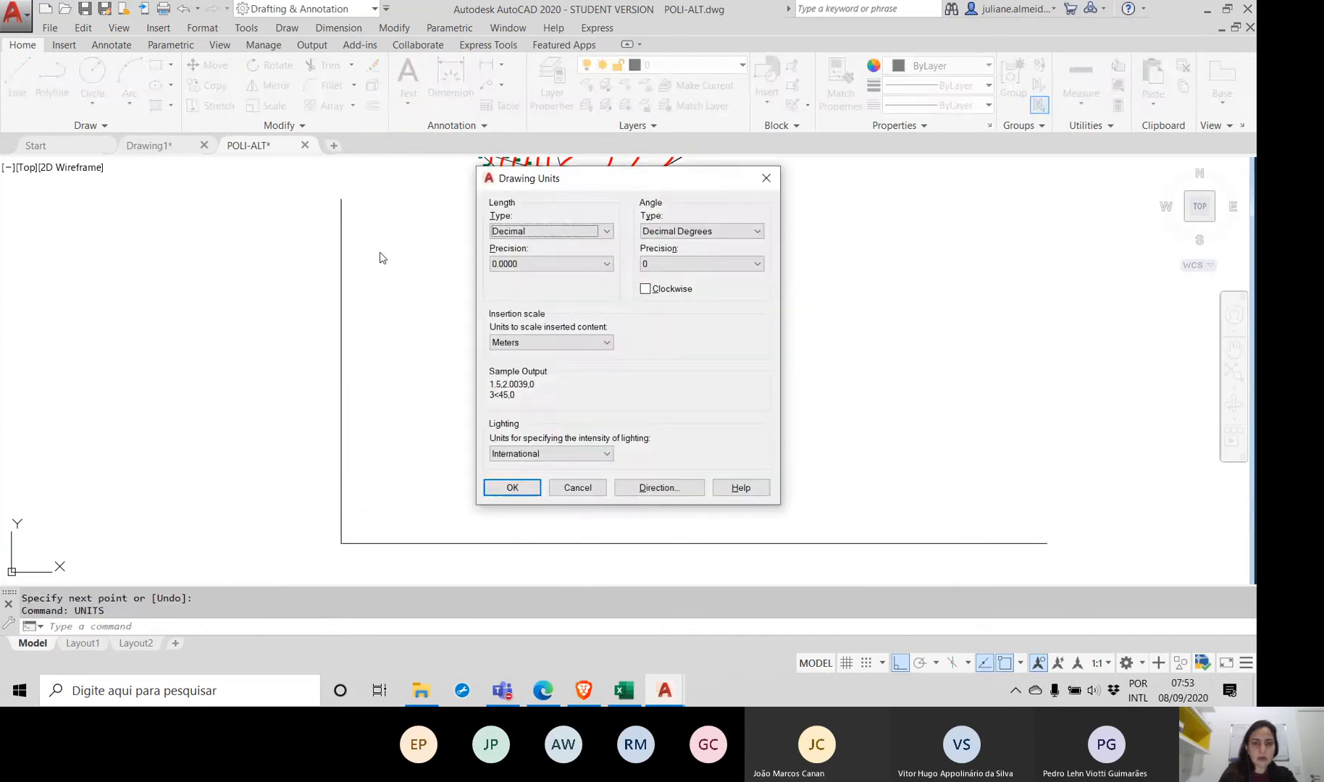
left_click(577, 487)
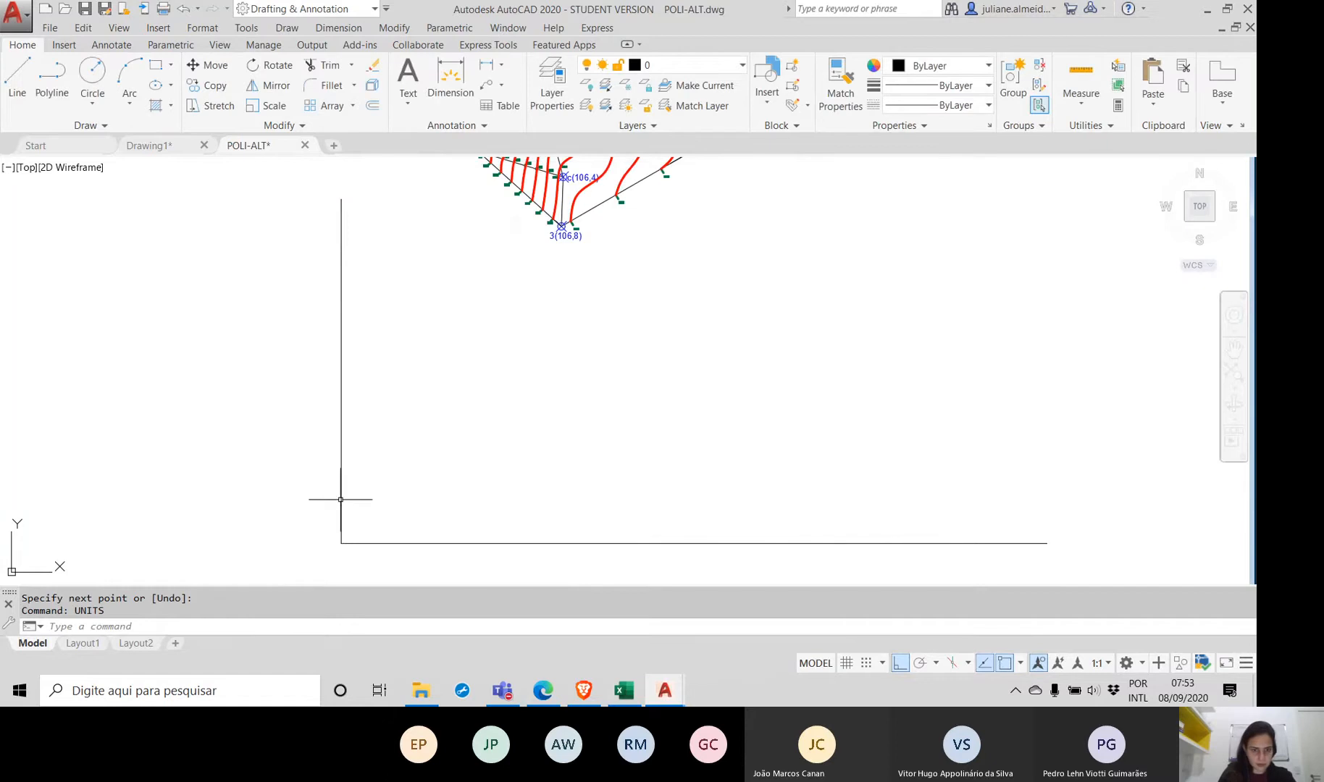
scroll(341, 547, "up", 3)
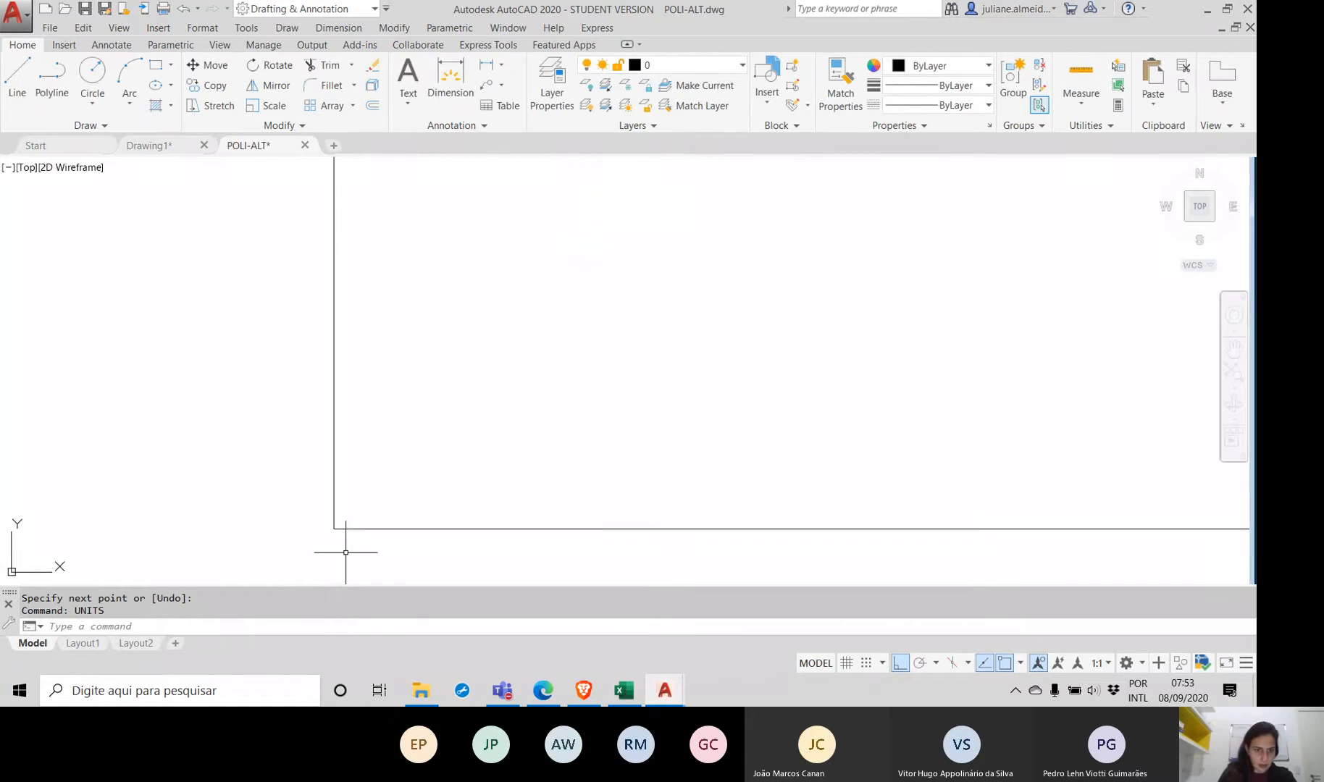
Step: Add a multiline text label "0" just below and left of the corner where the two axis lines meet
middle_click_drag(246, 478, 341, 417)
type("mtext")
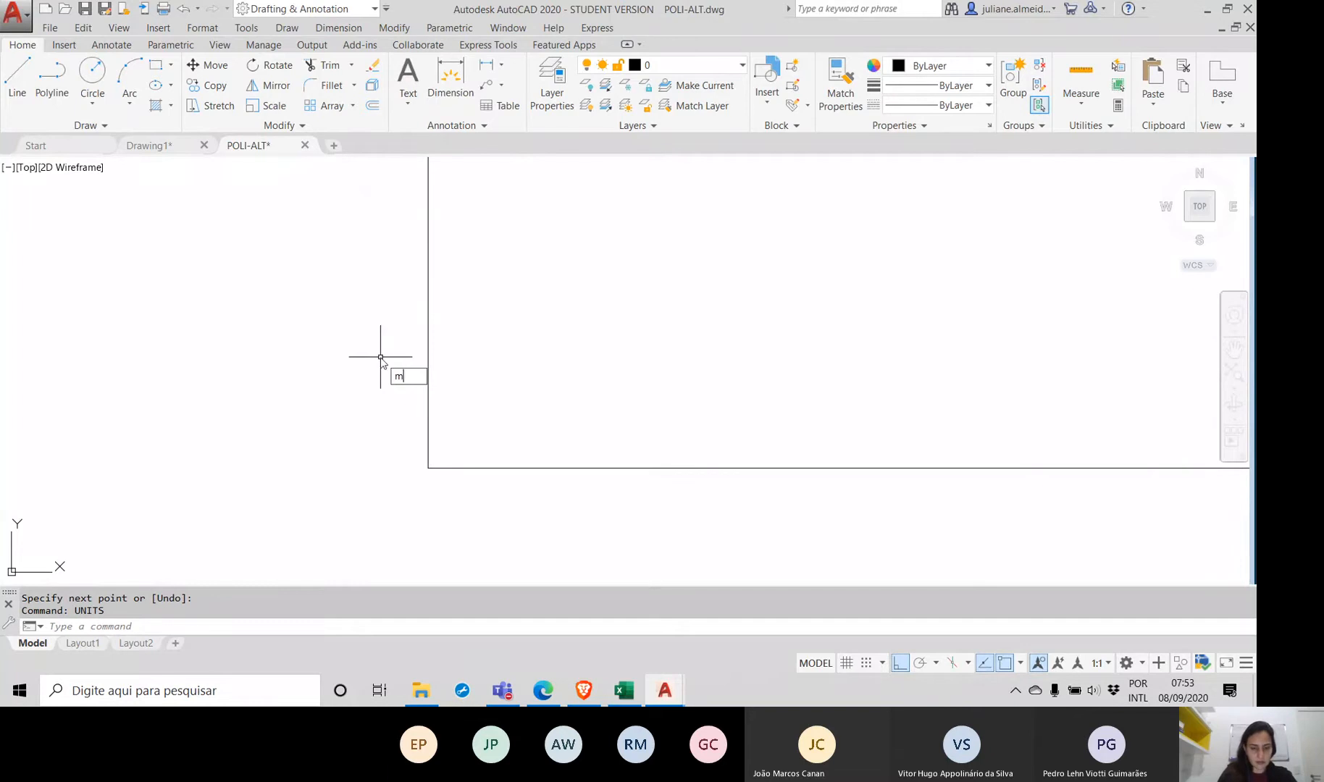
key("Return")
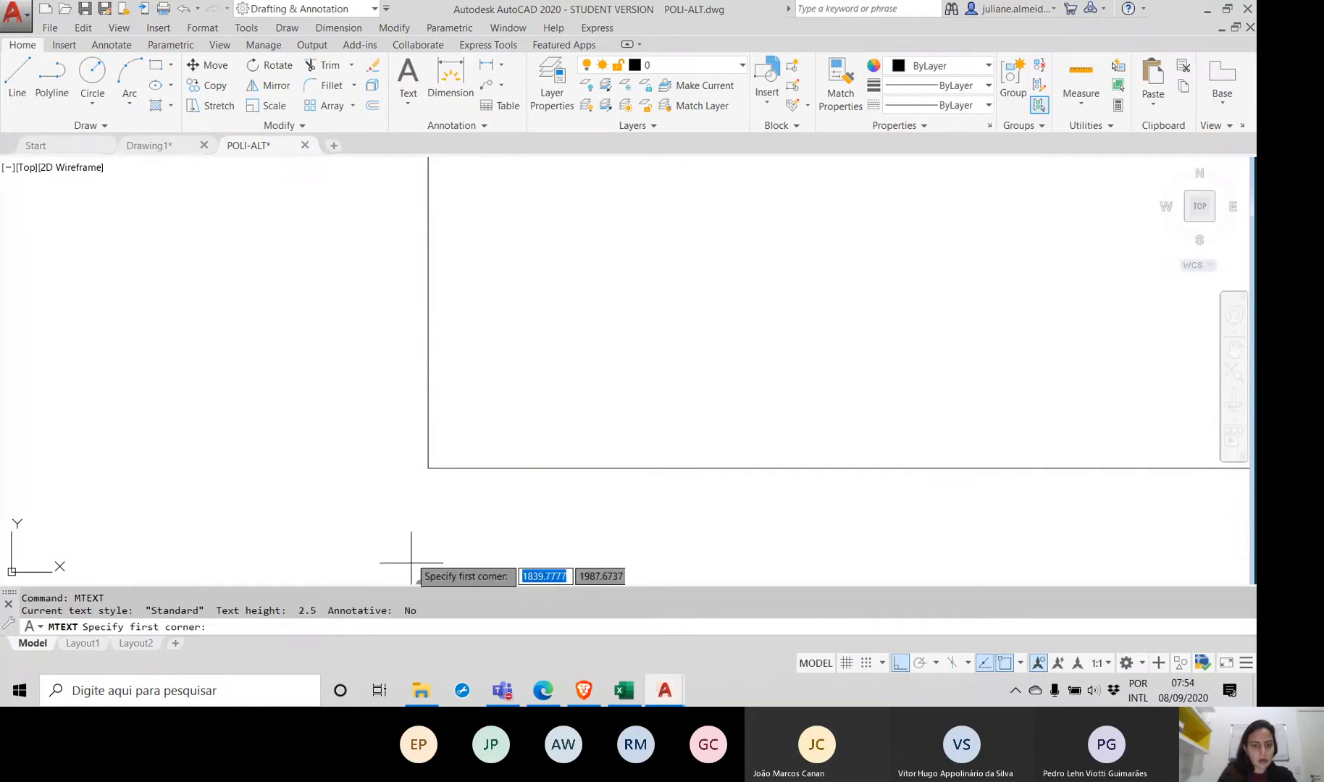
left_click(402, 470)
key("F8")
left_click(423, 495)
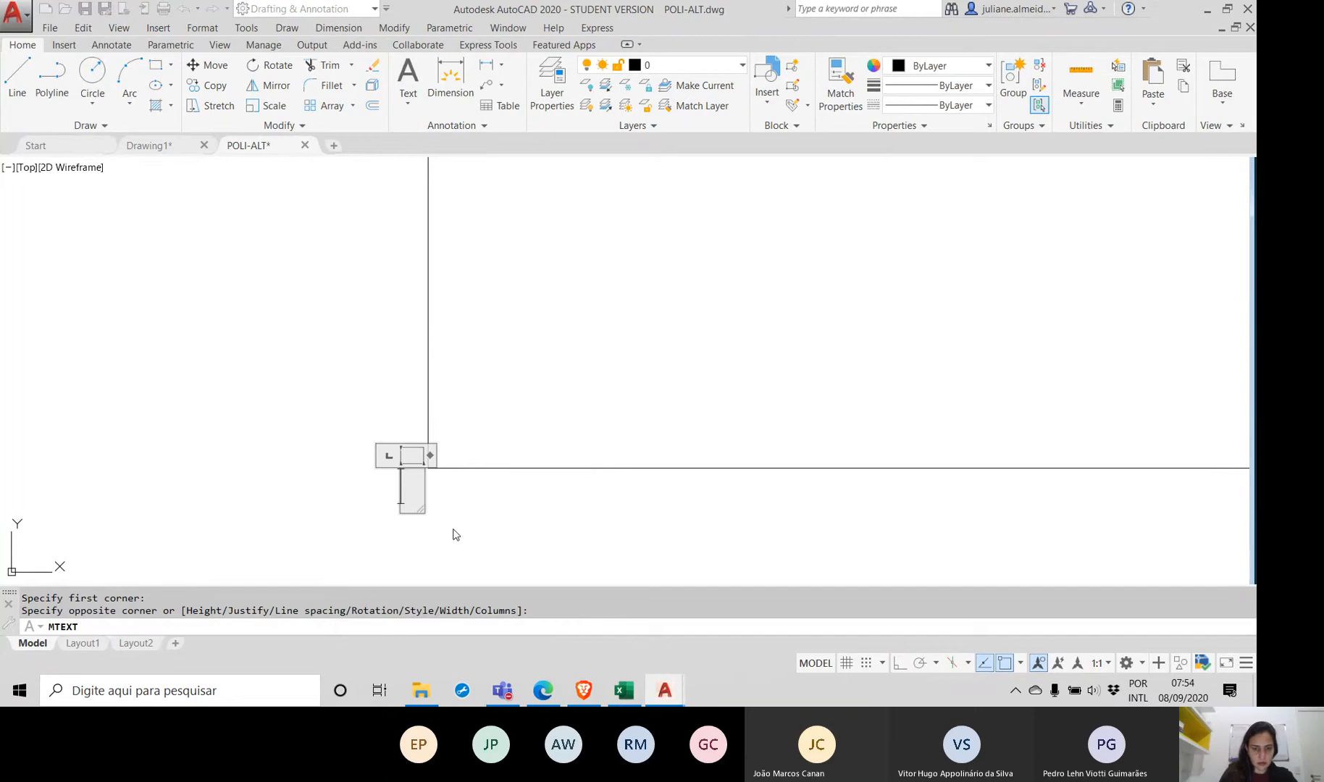
type("0")
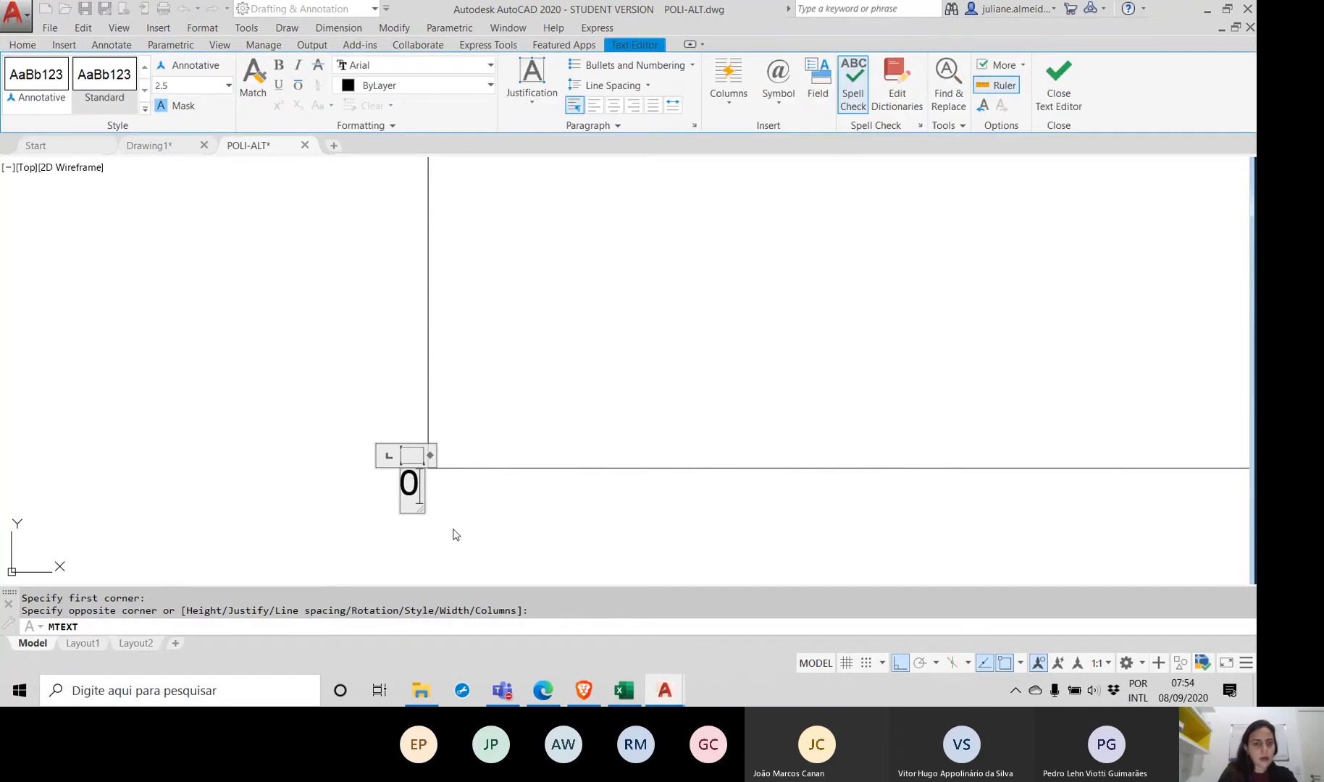
left_click(503, 529)
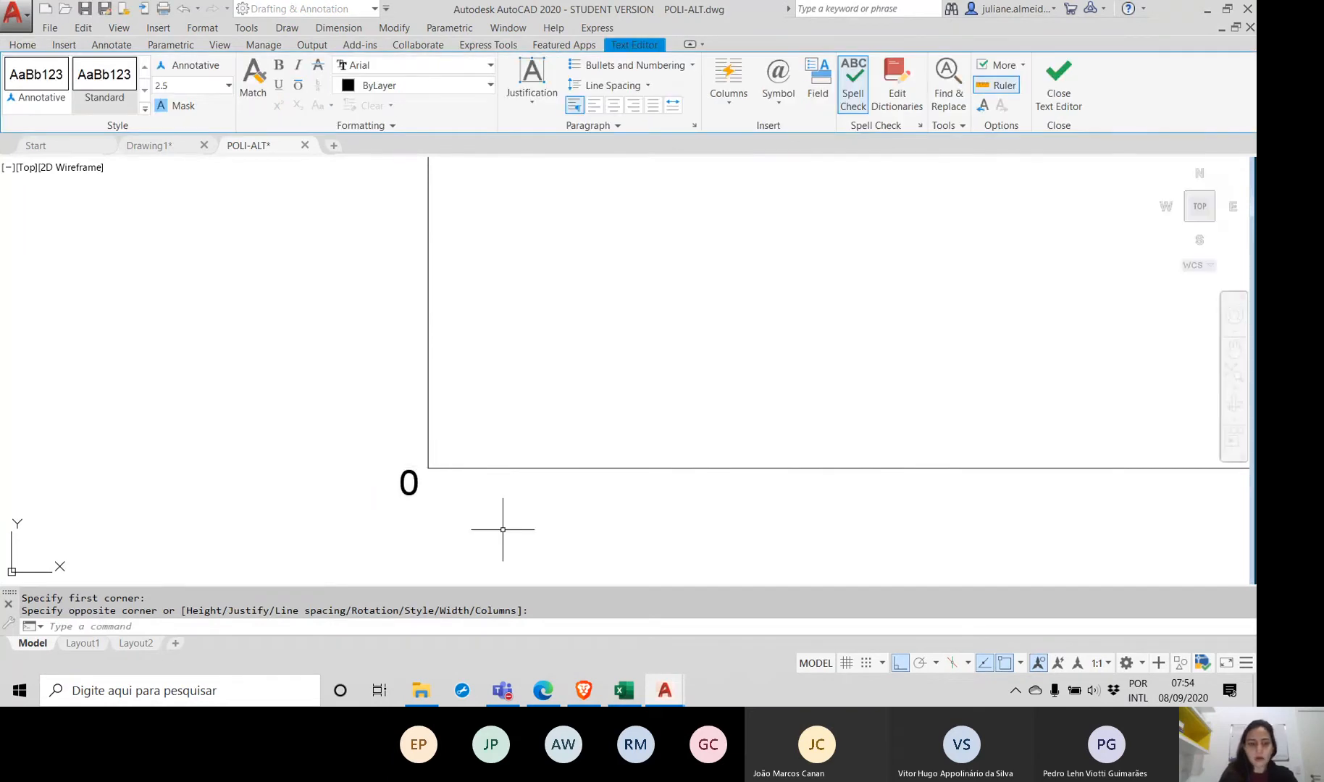
Step: Move the "0" label a short distance straight to the left, away from the axes' corner
left_click(424, 480)
left_click(375, 536)
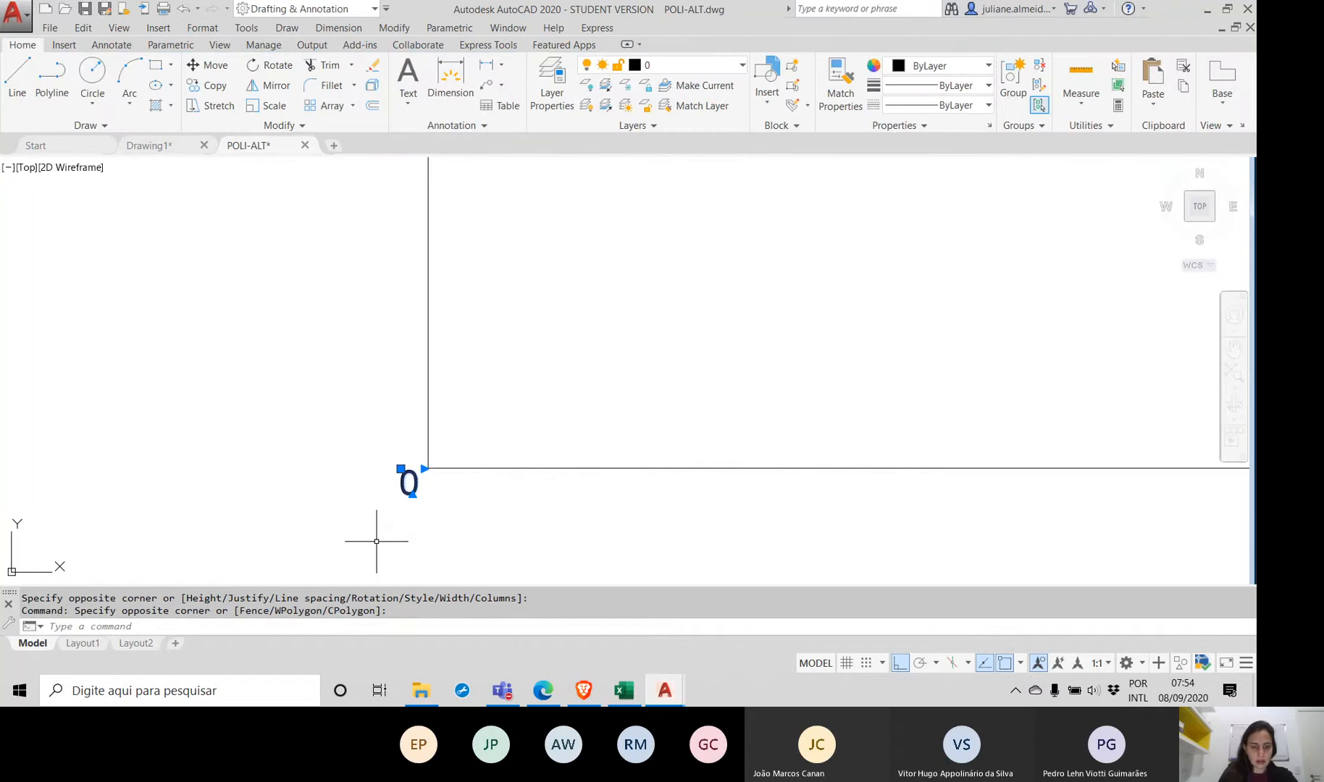
type("m")
key("Return")
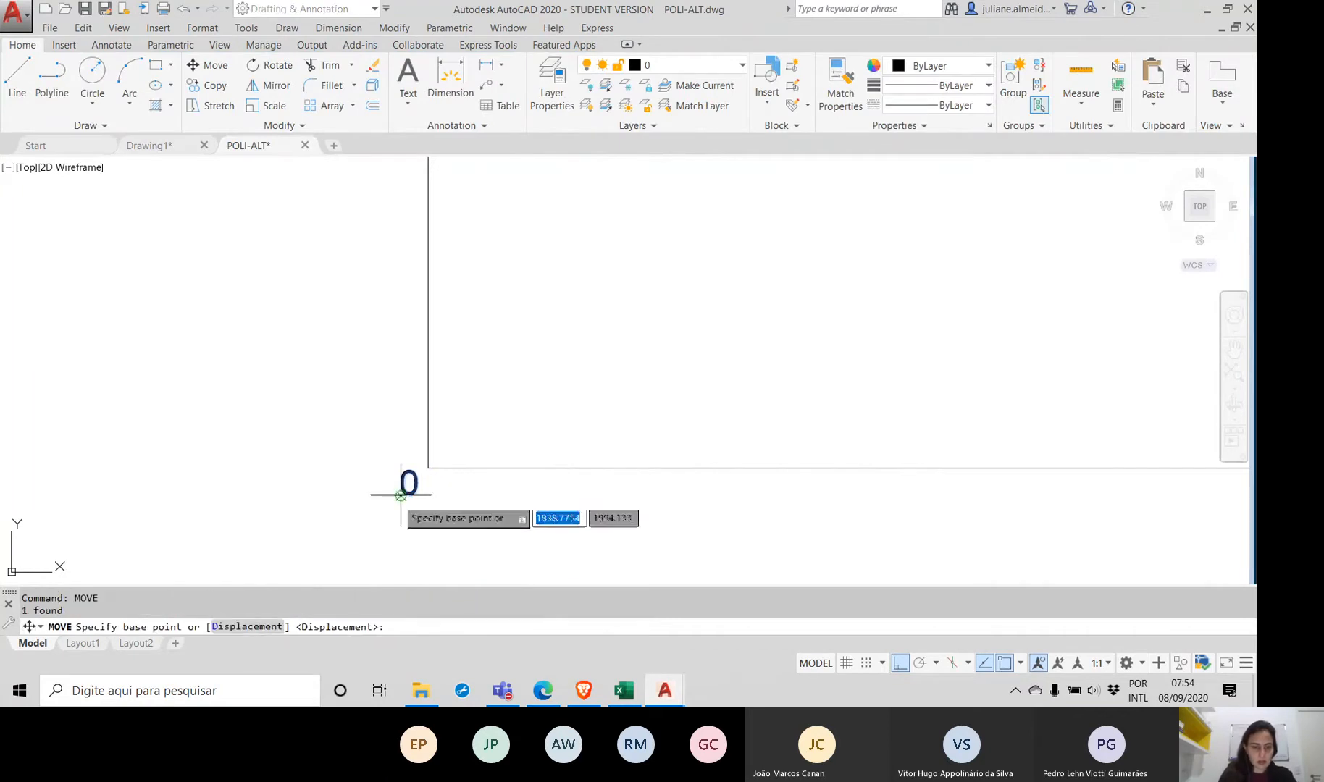
left_click(401, 494)
left_click(396, 479)
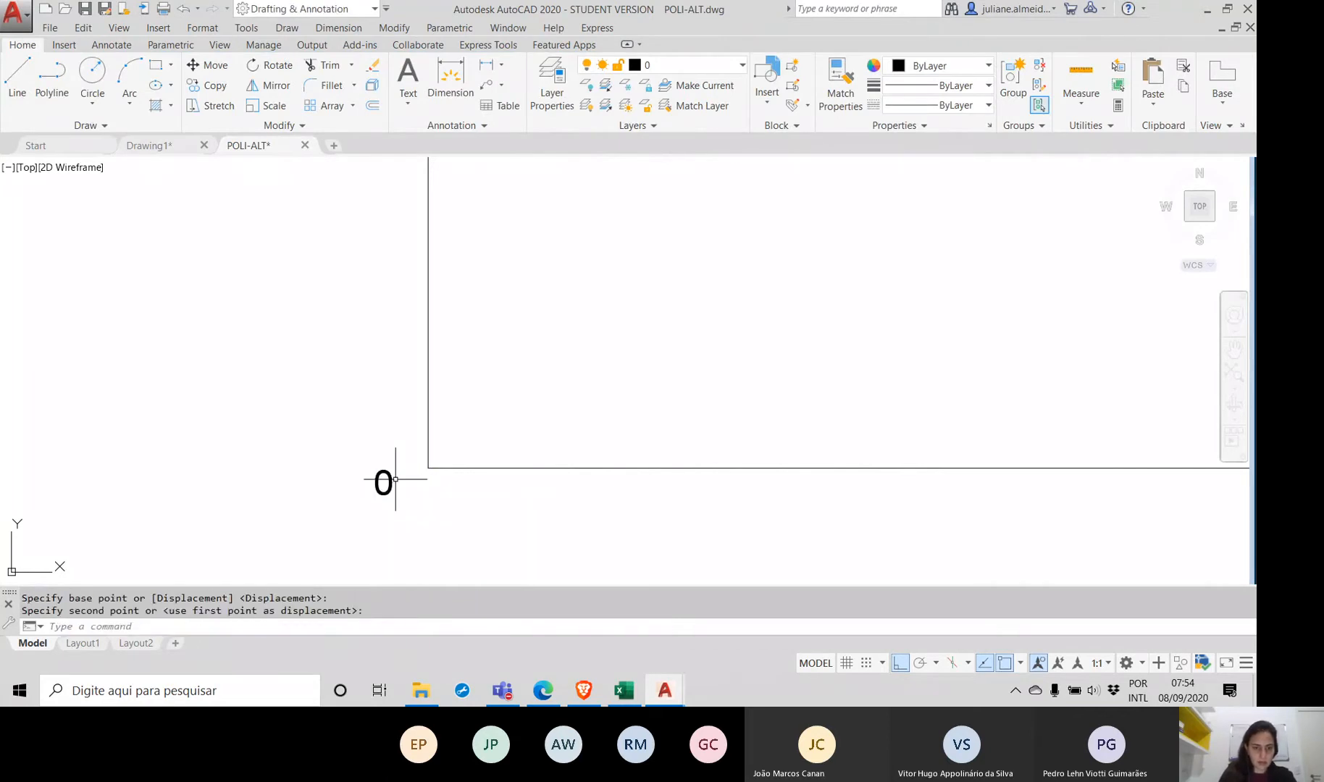
Step: Copy the "0" label about 178 units horizontally to the right end of the horizontal axis
left_click(399, 479)
left_click(380, 518)
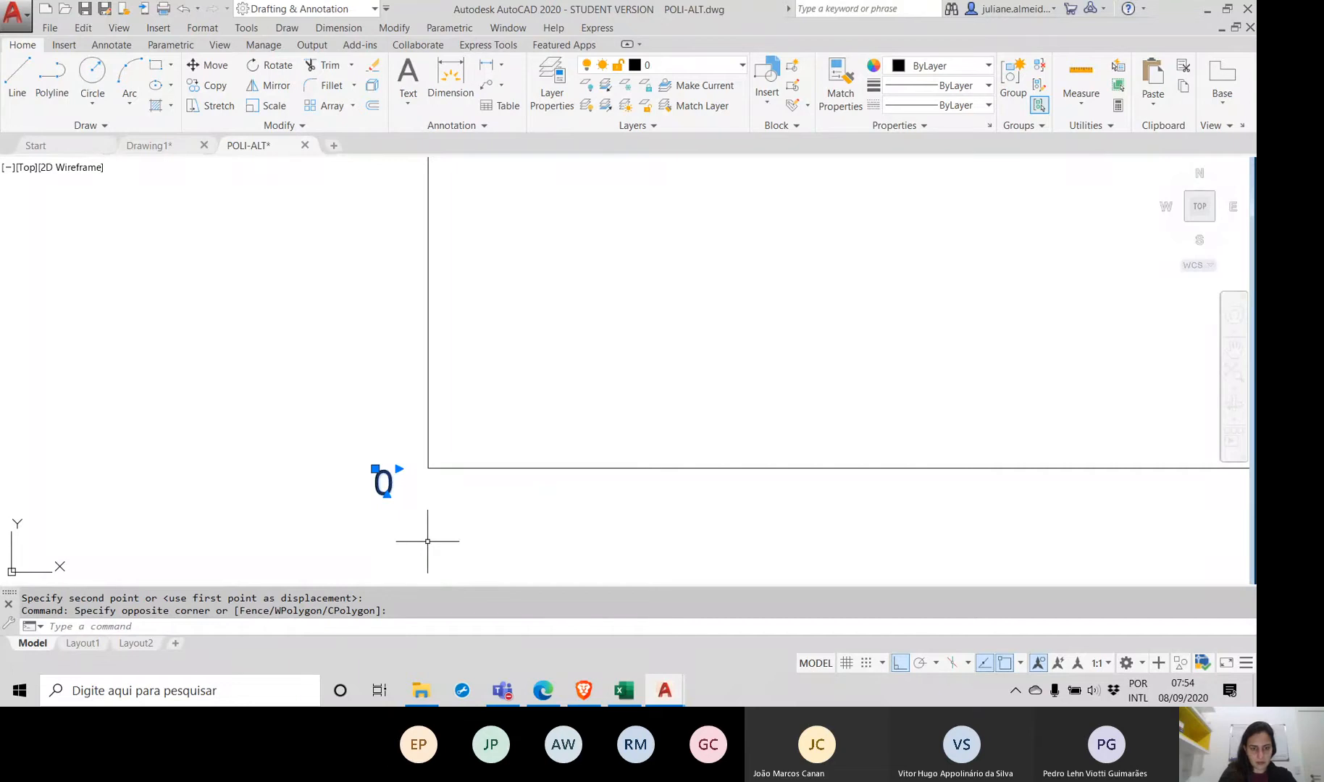
type("co")
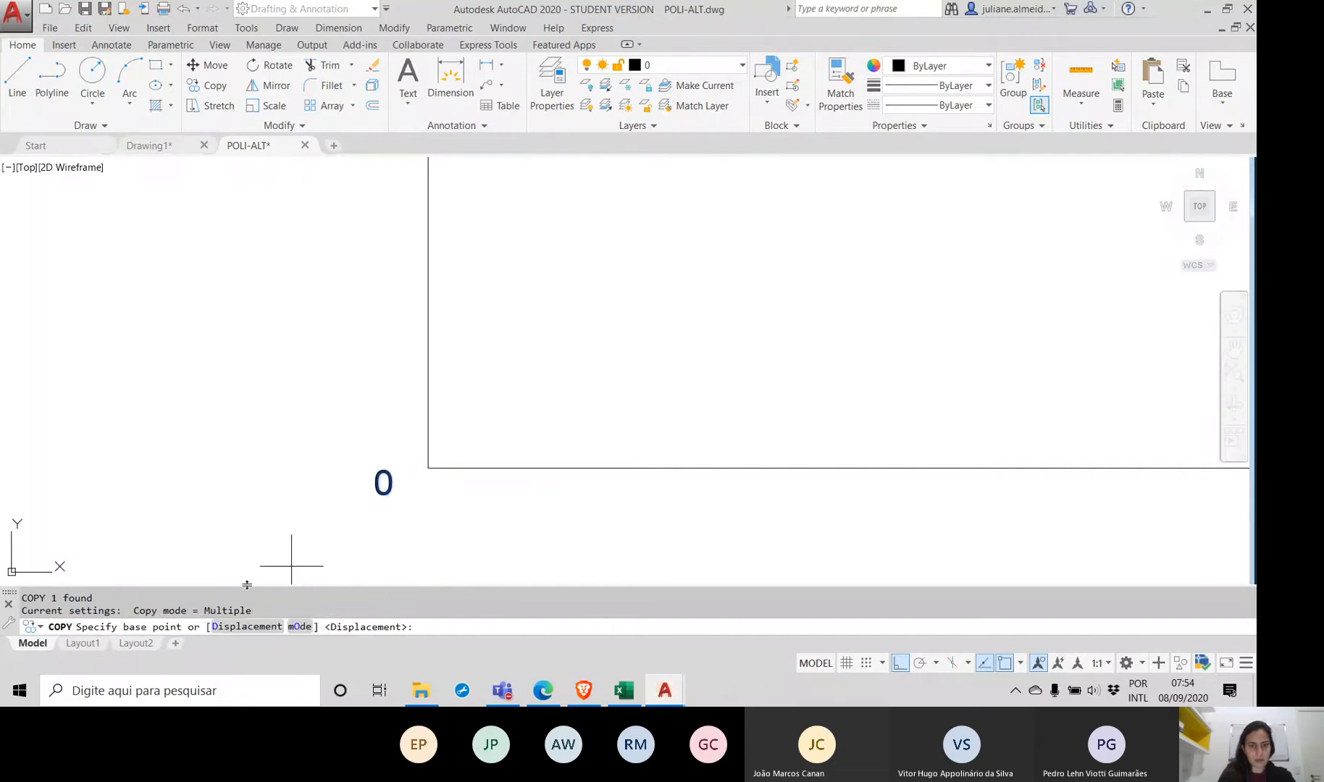
left_click(377, 494)
scroll(658, 533, "down", 2)
scroll(657, 532, "down", 2)
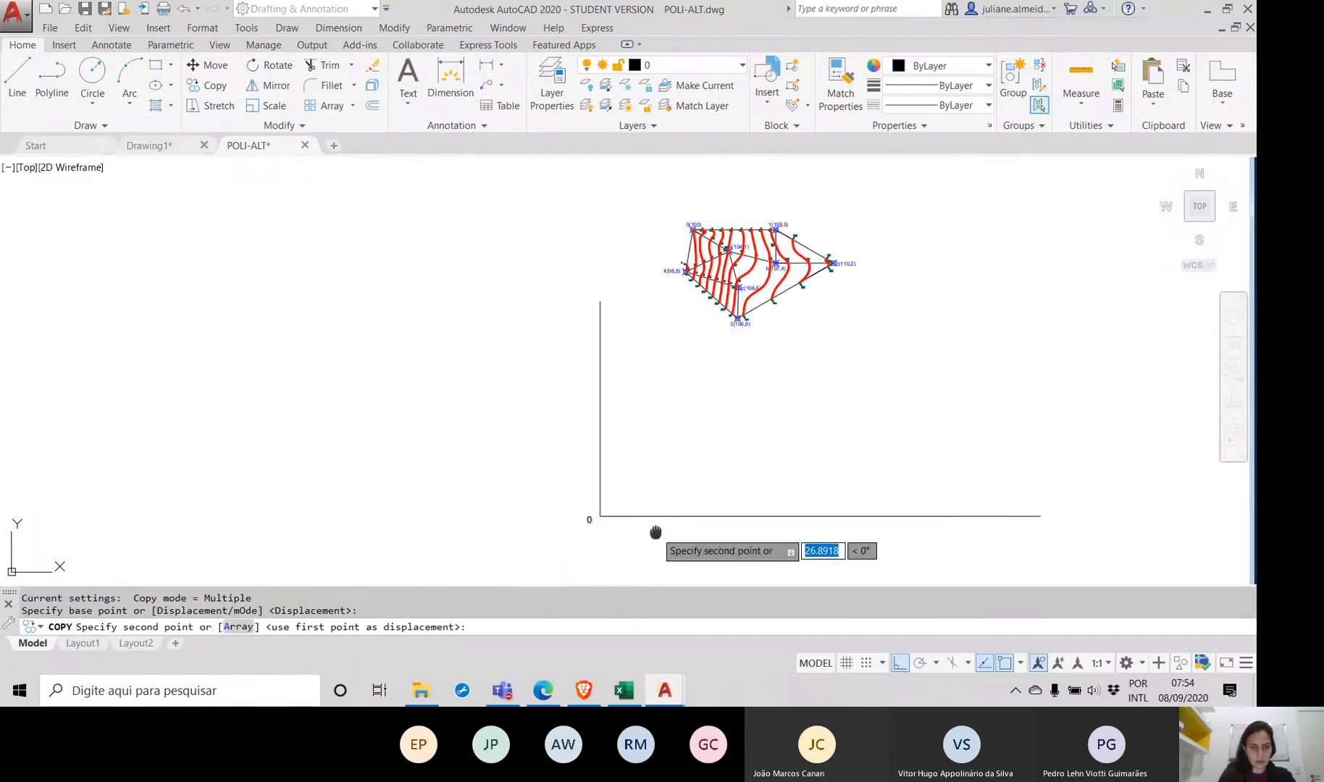
middle_click_drag(657, 532, 355, 540)
scroll(760, 539, "up", 6)
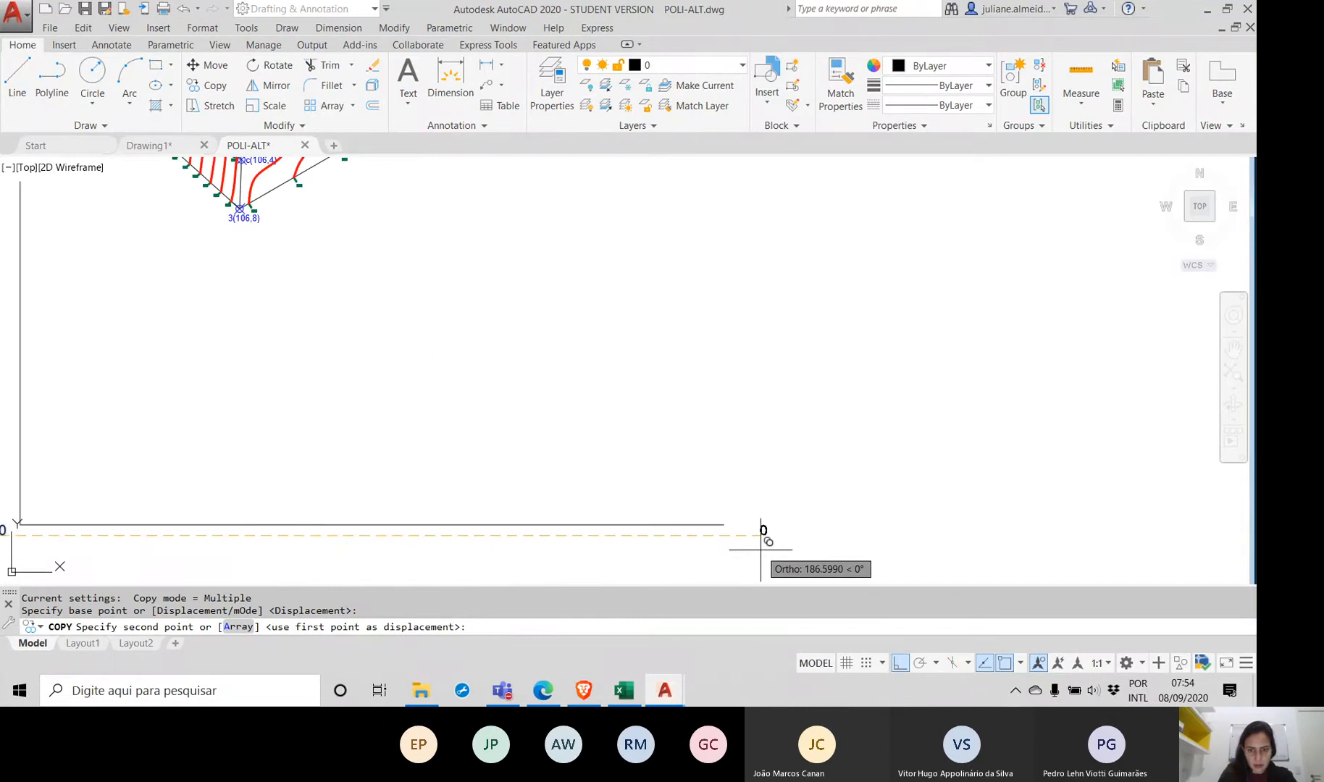
middle_click_drag(762, 540, 707, 529)
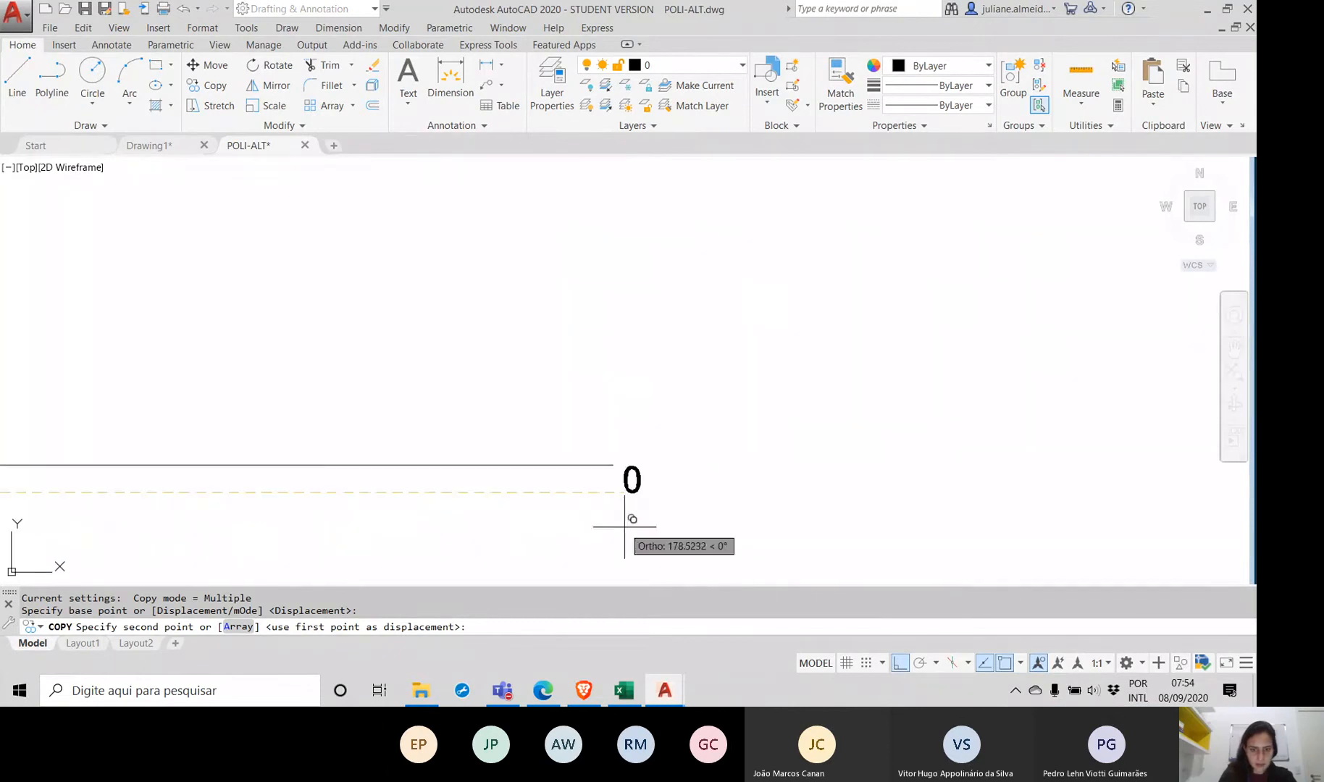
left_click(621, 526)
key("Return")
Step: Change the text of the copied label at the horizontal axis's right end to "x(m)"
left_click(638, 485)
double_click(635, 481)
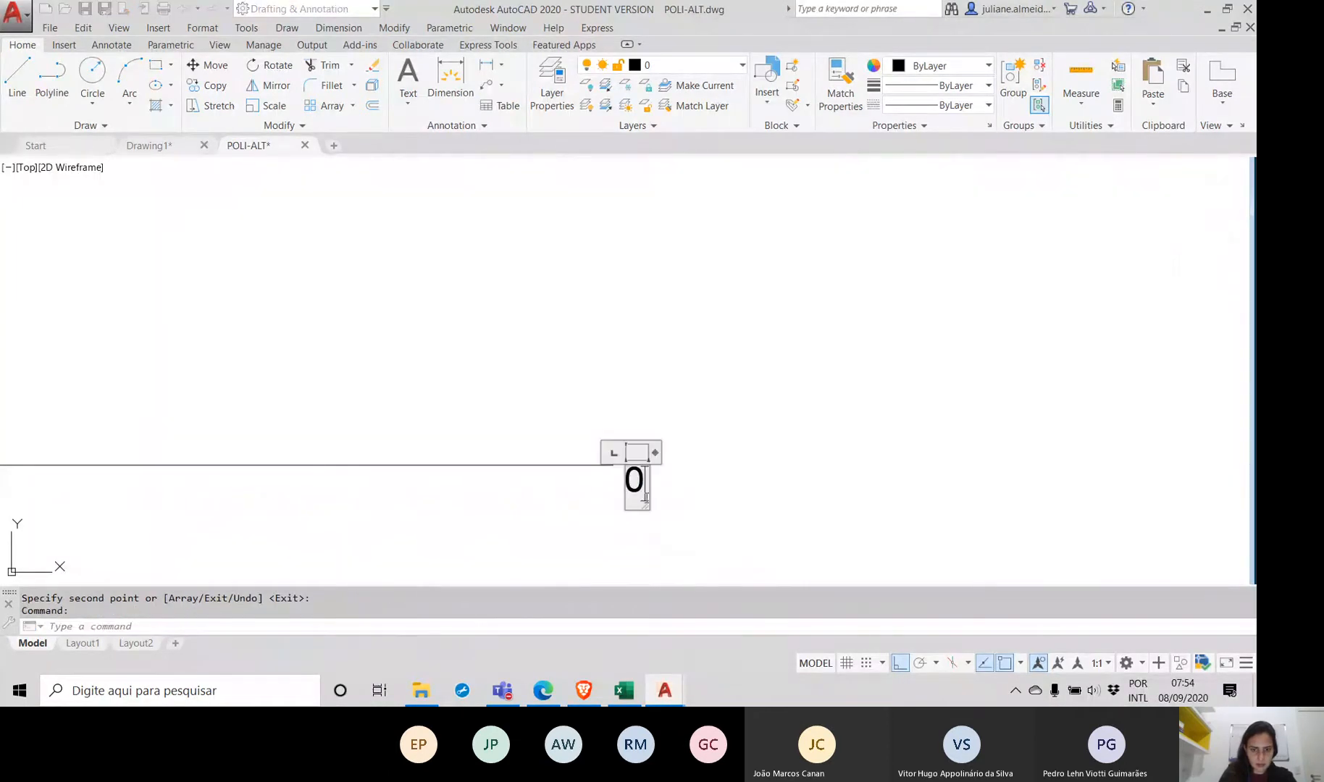
key("BackSpace")
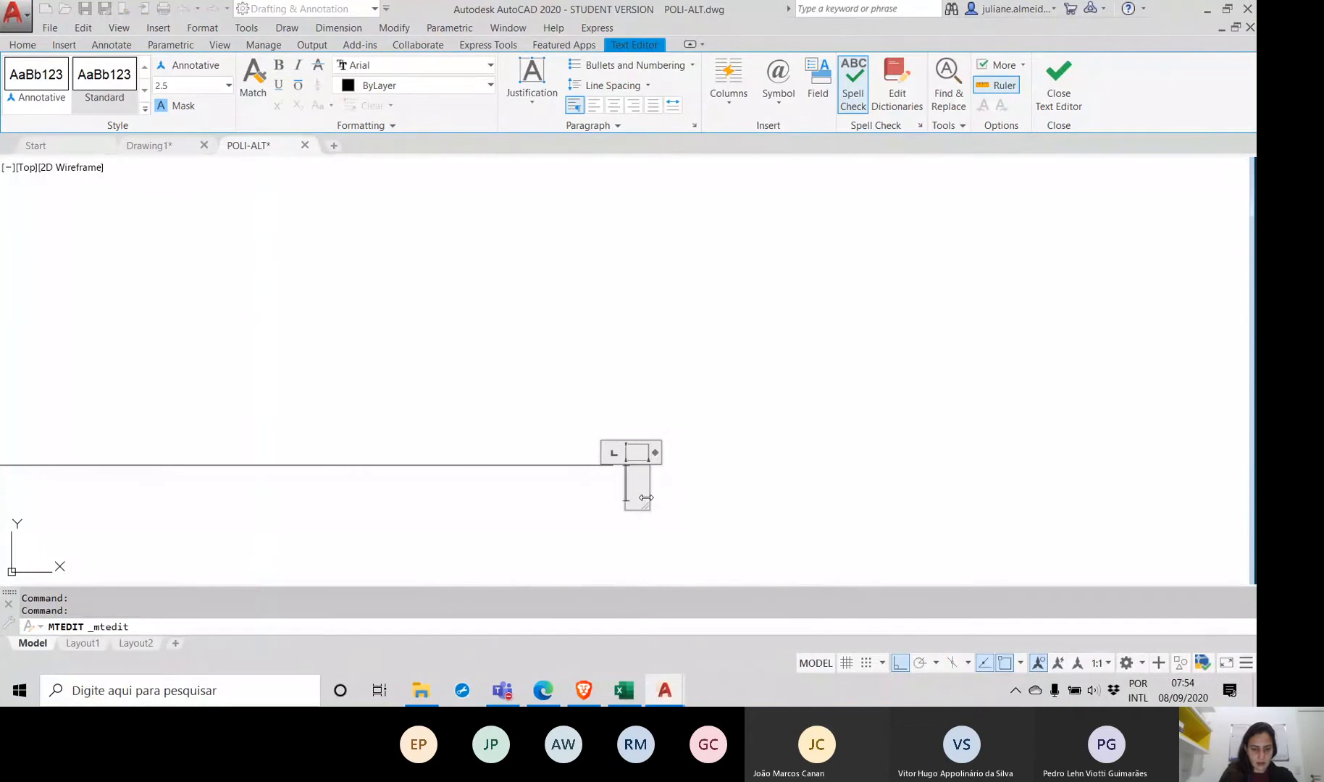
type("X")
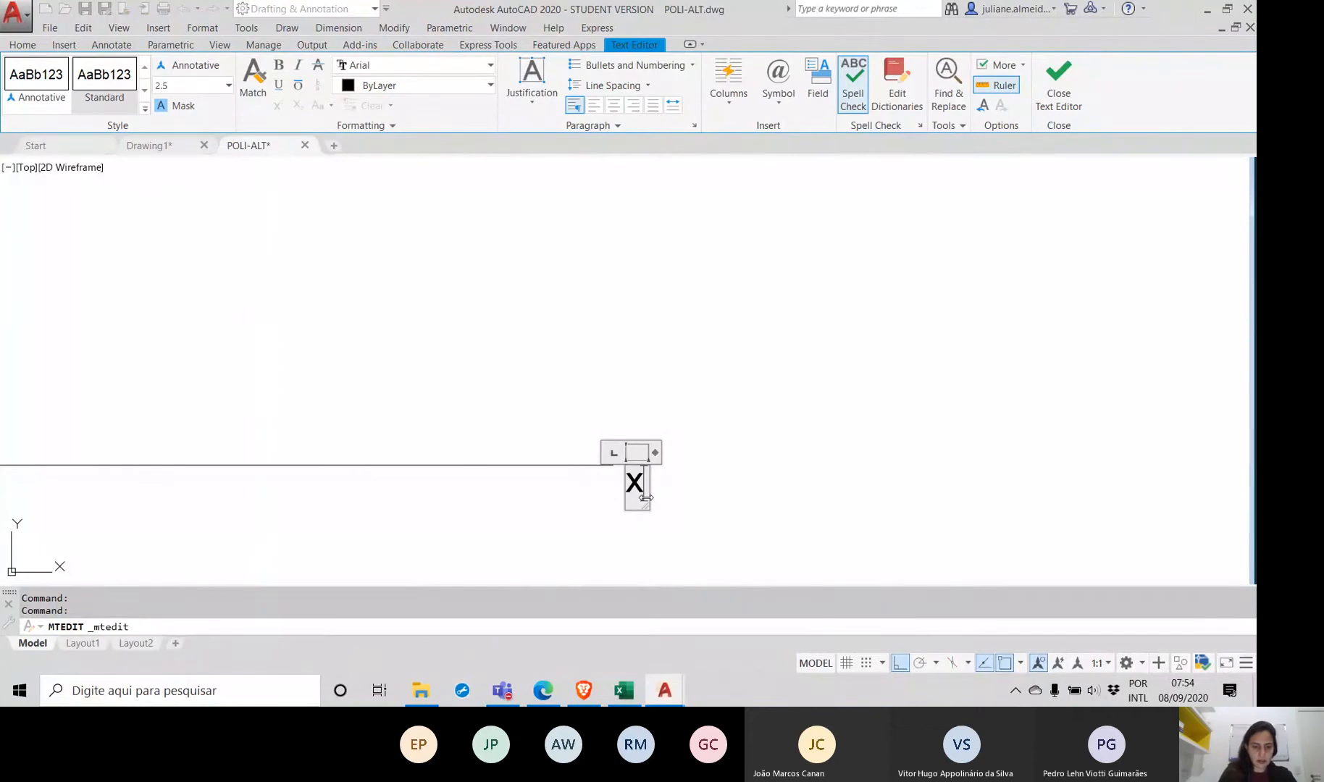
type("(m)")
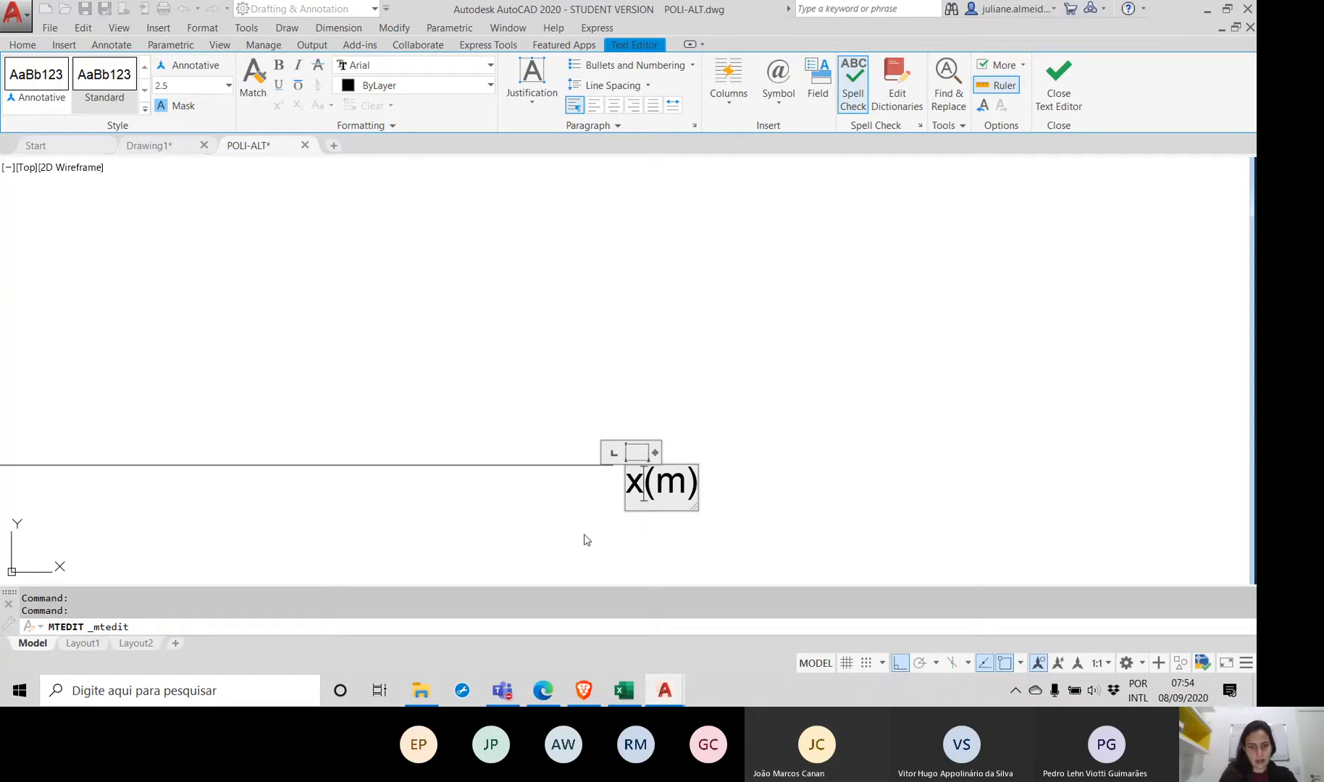
left_click(520, 517)
Step: Copy the origin's "0" label straight up to just left of the vertical axis's upper end
scroll(517, 513, "down", 6)
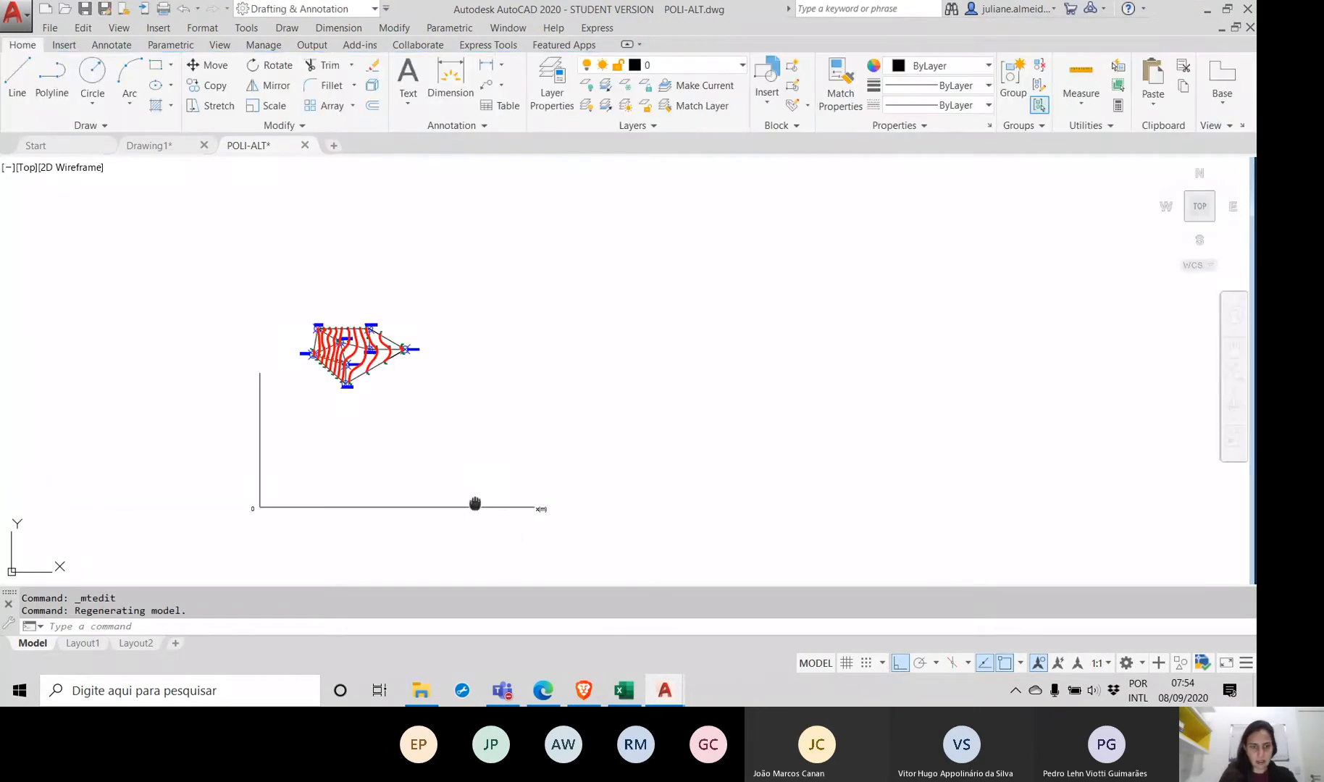
middle_click_drag(473, 506, 641, 482)
scroll(413, 480, "up", 2)
scroll(413, 480, "up", 2)
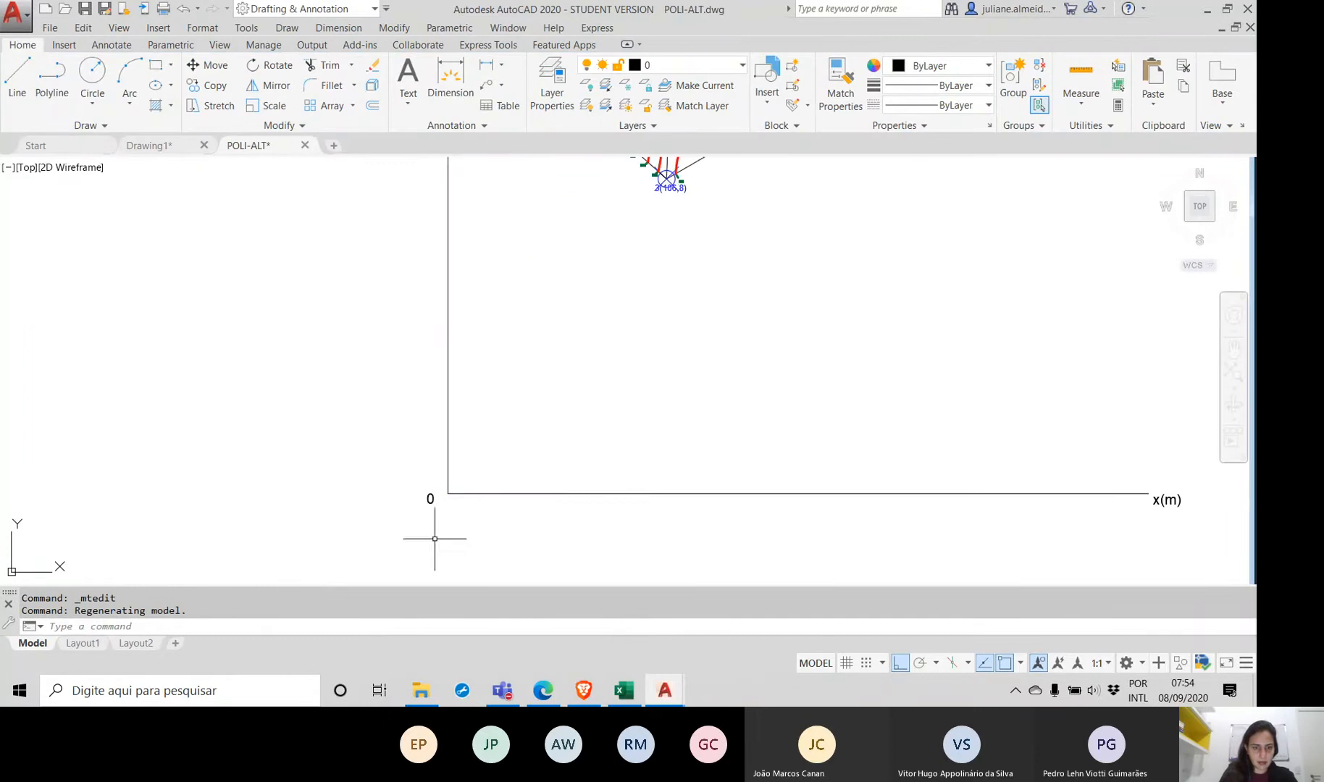
left_click(433, 507)
left_click(442, 510)
left_click(418, 491)
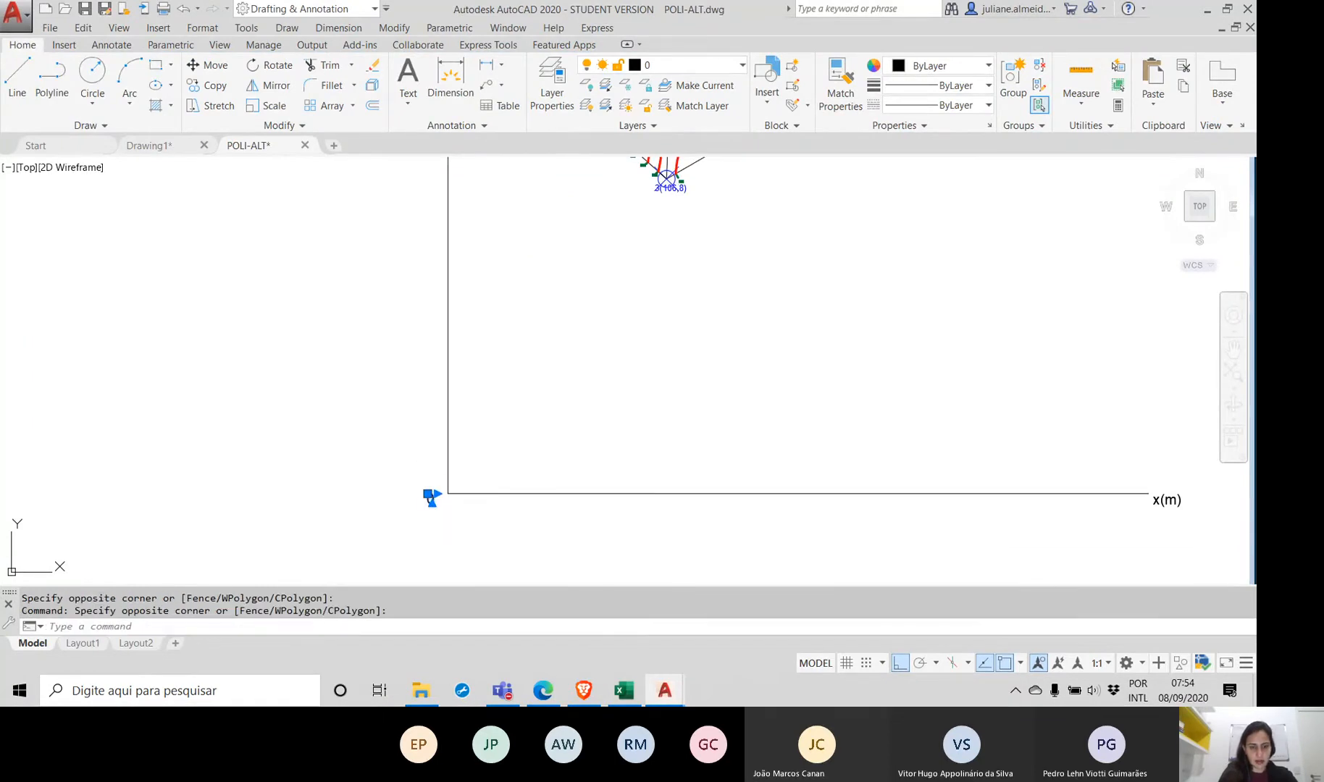
type("co")
key("Return")
left_click(433, 499)
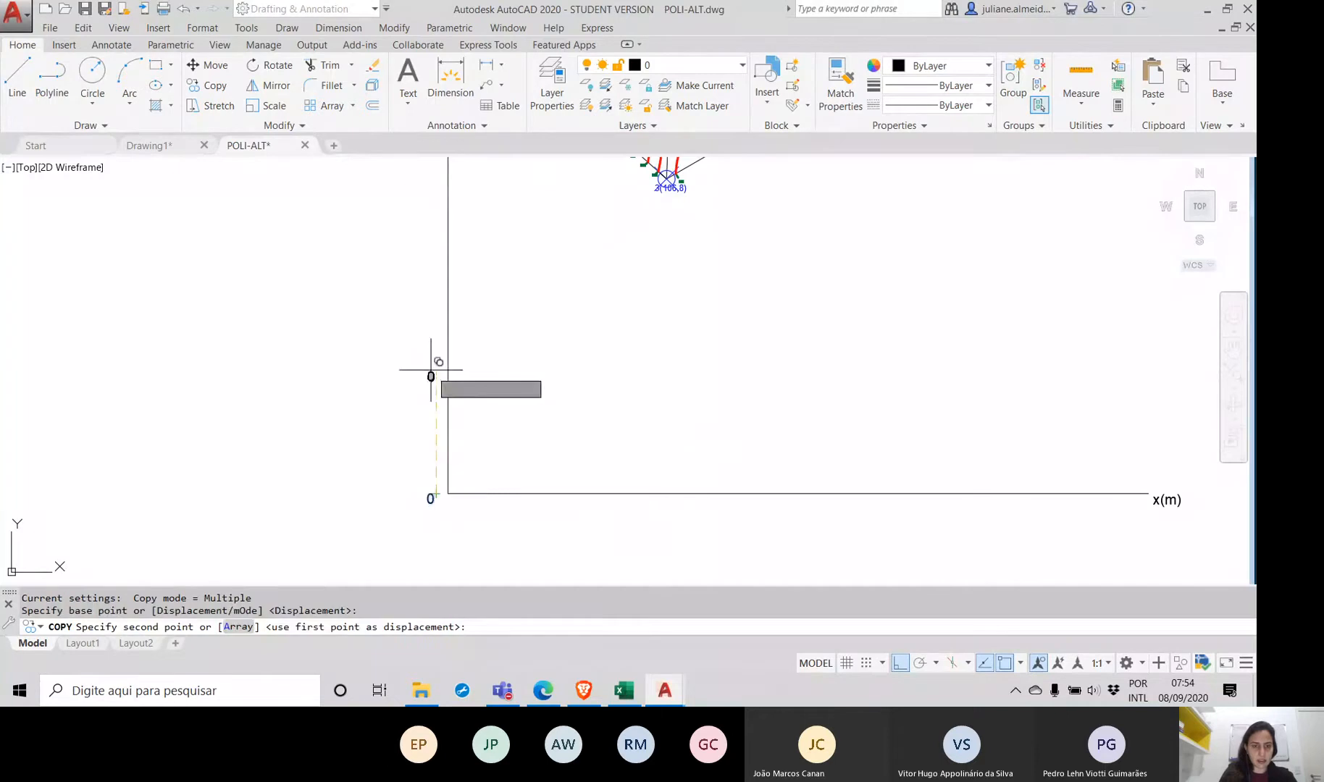
scroll(438, 373, "down", 3)
scroll(477, 463, "up", 2)
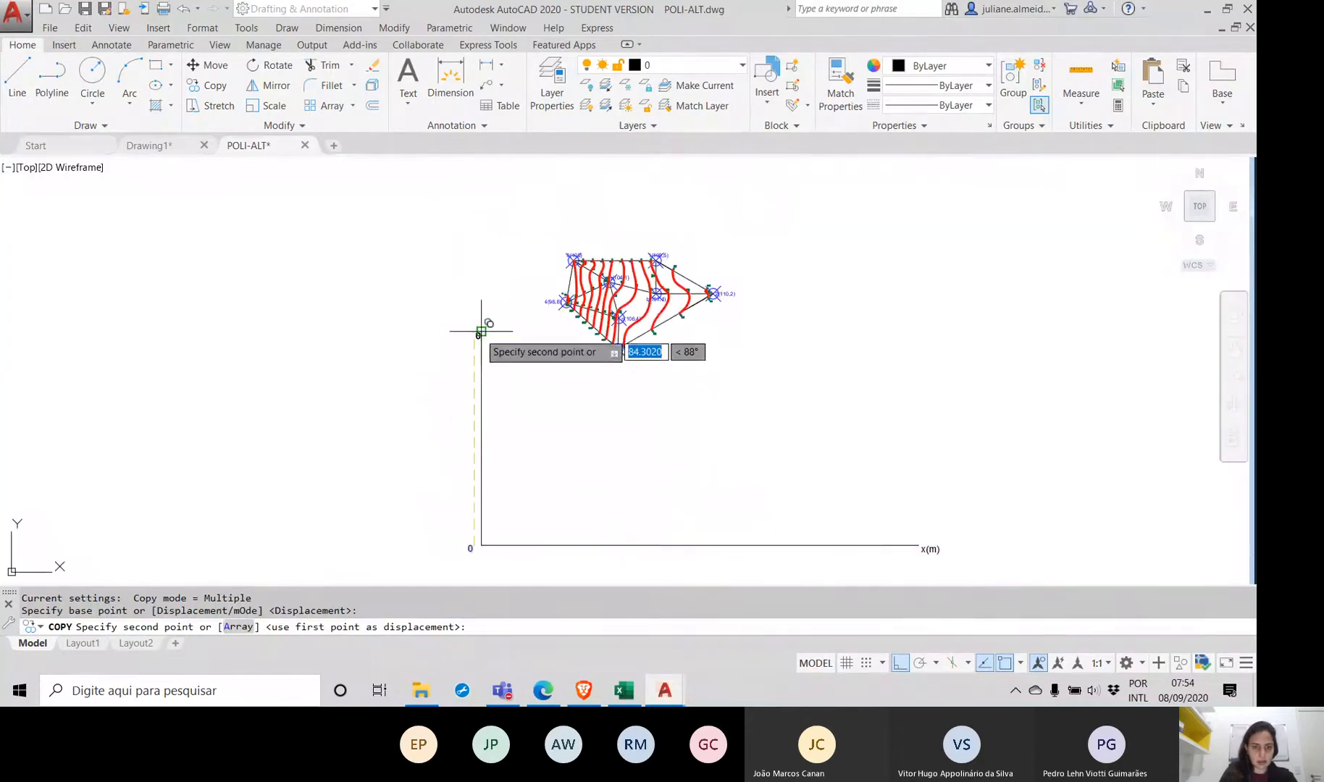
scroll(485, 329, "up", 6)
left_click(481, 299)
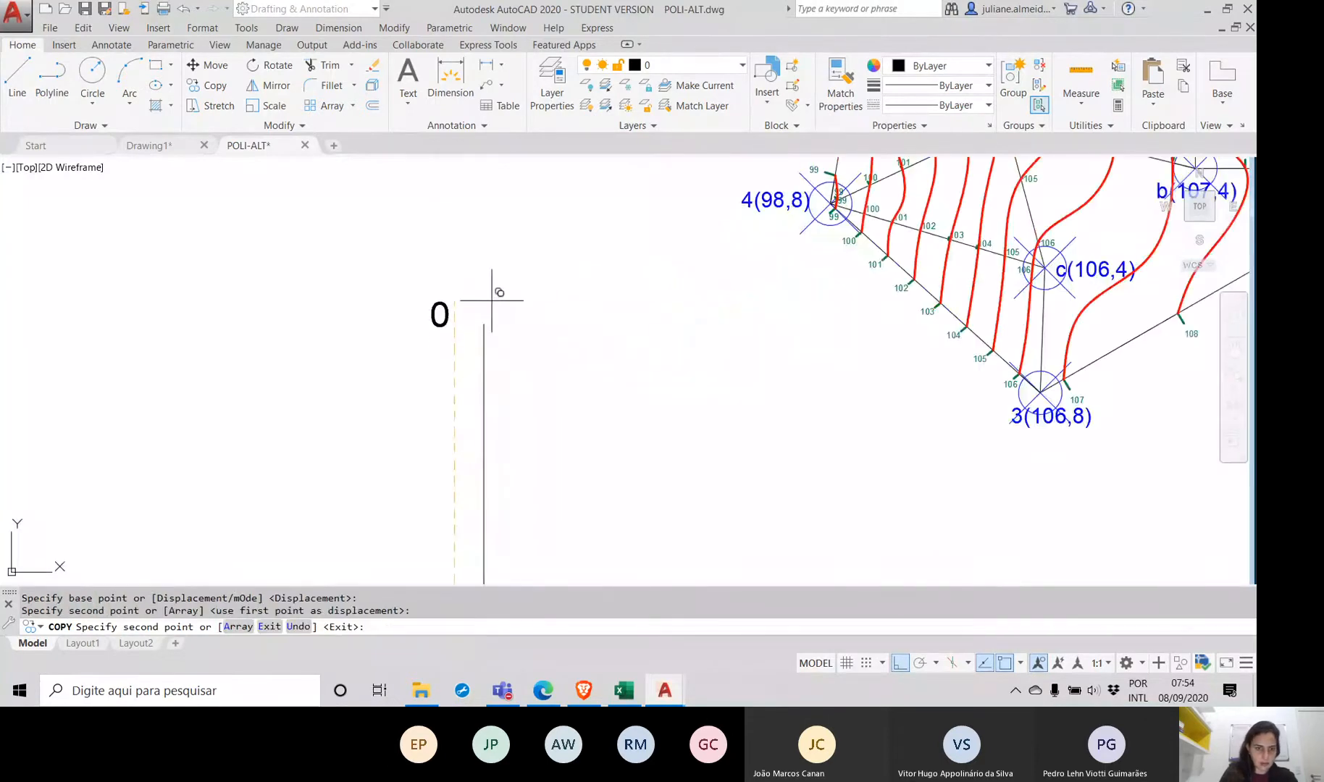
key("Return")
Step: Change the text of the copied label at the vertical axis's upper end to "h(m)"
double_click(437, 314)
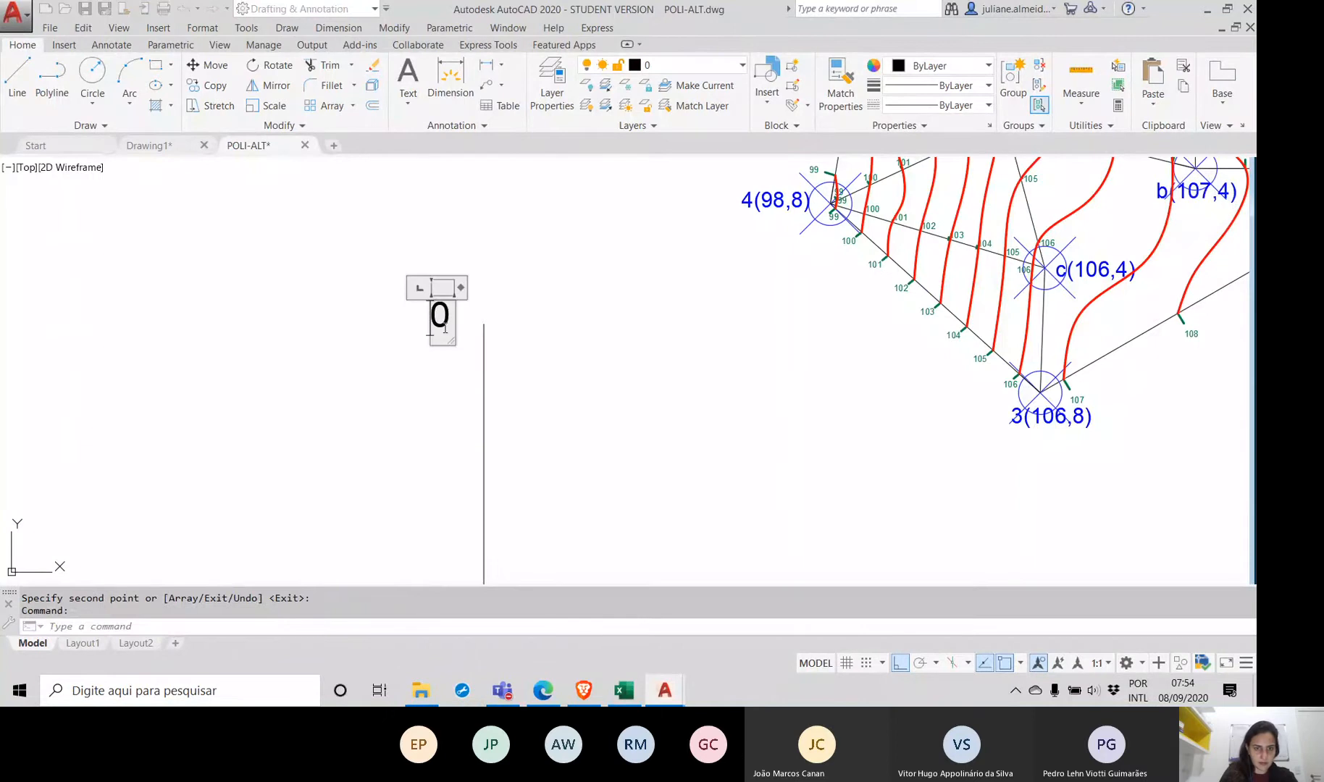
key("BackSpace")
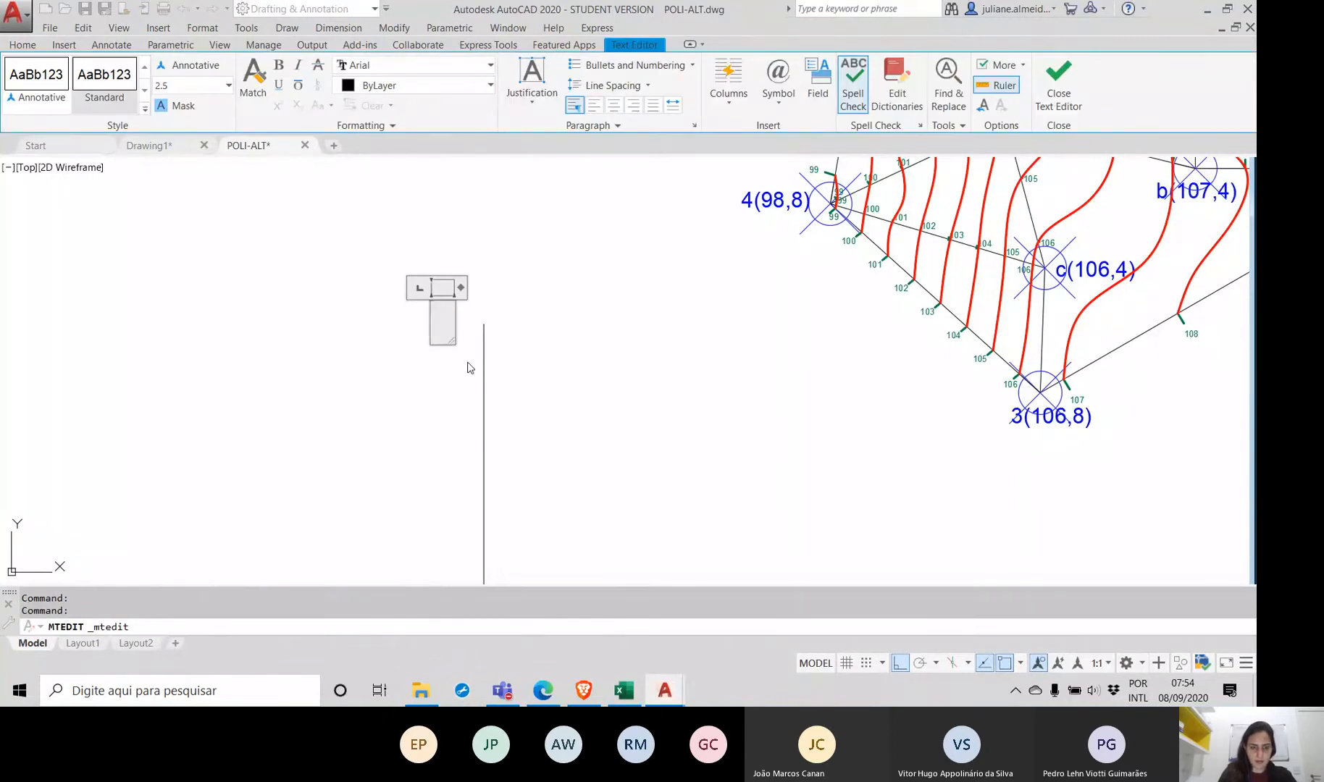
type("h*")
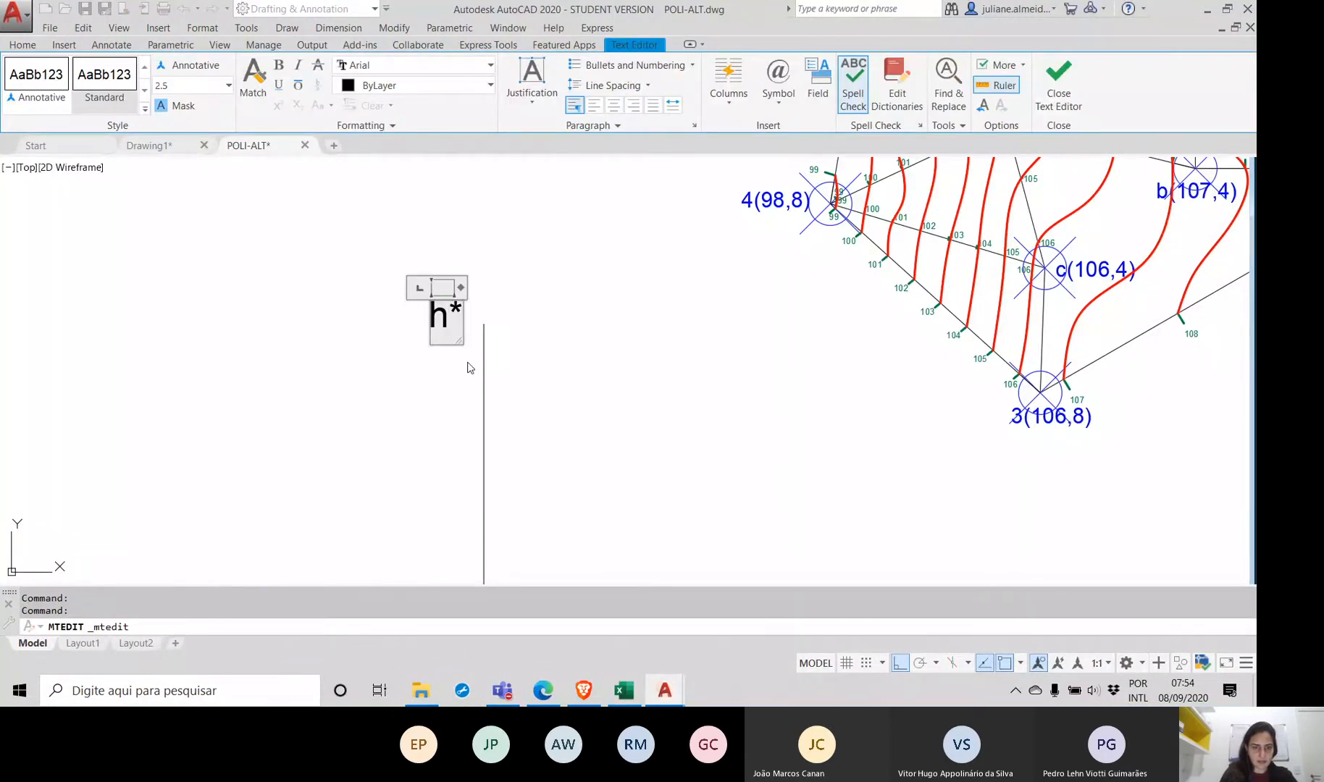
key("BackSpace")
type("(m)")
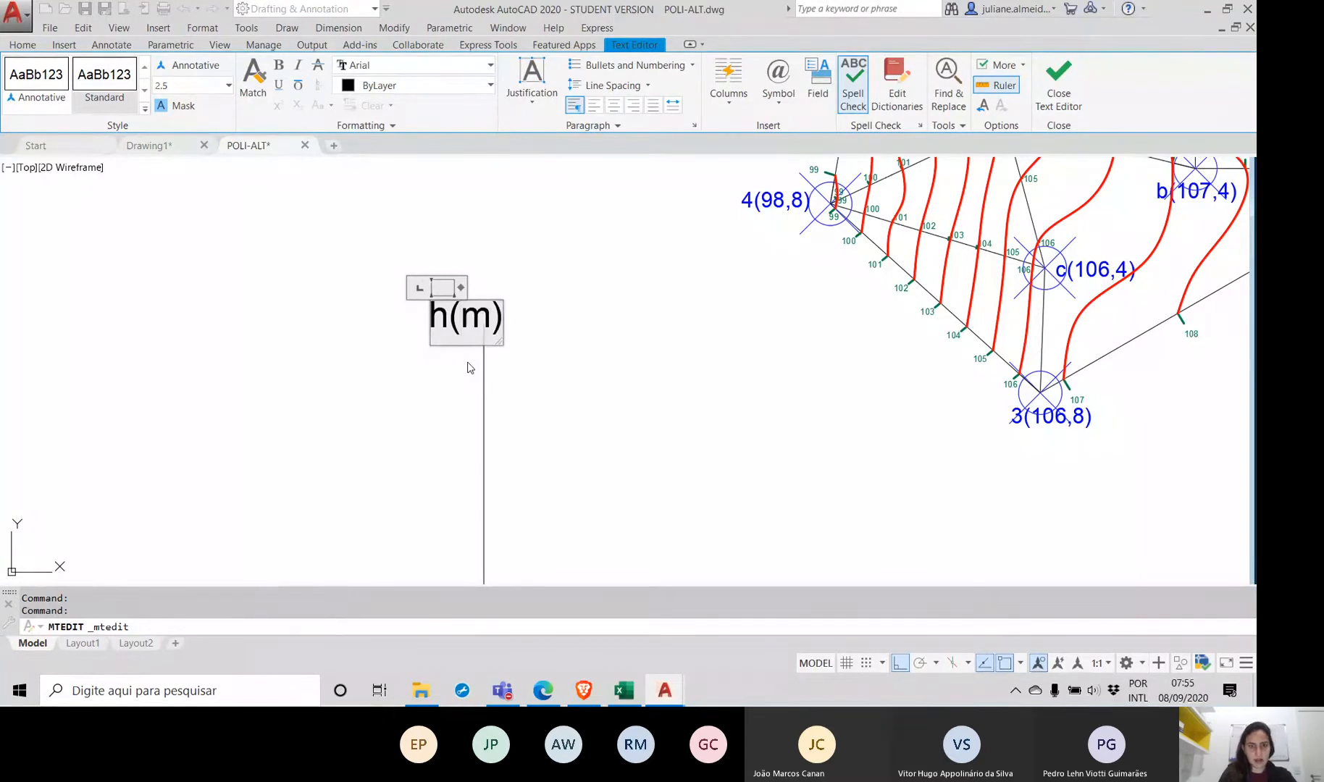
left_click(467, 368)
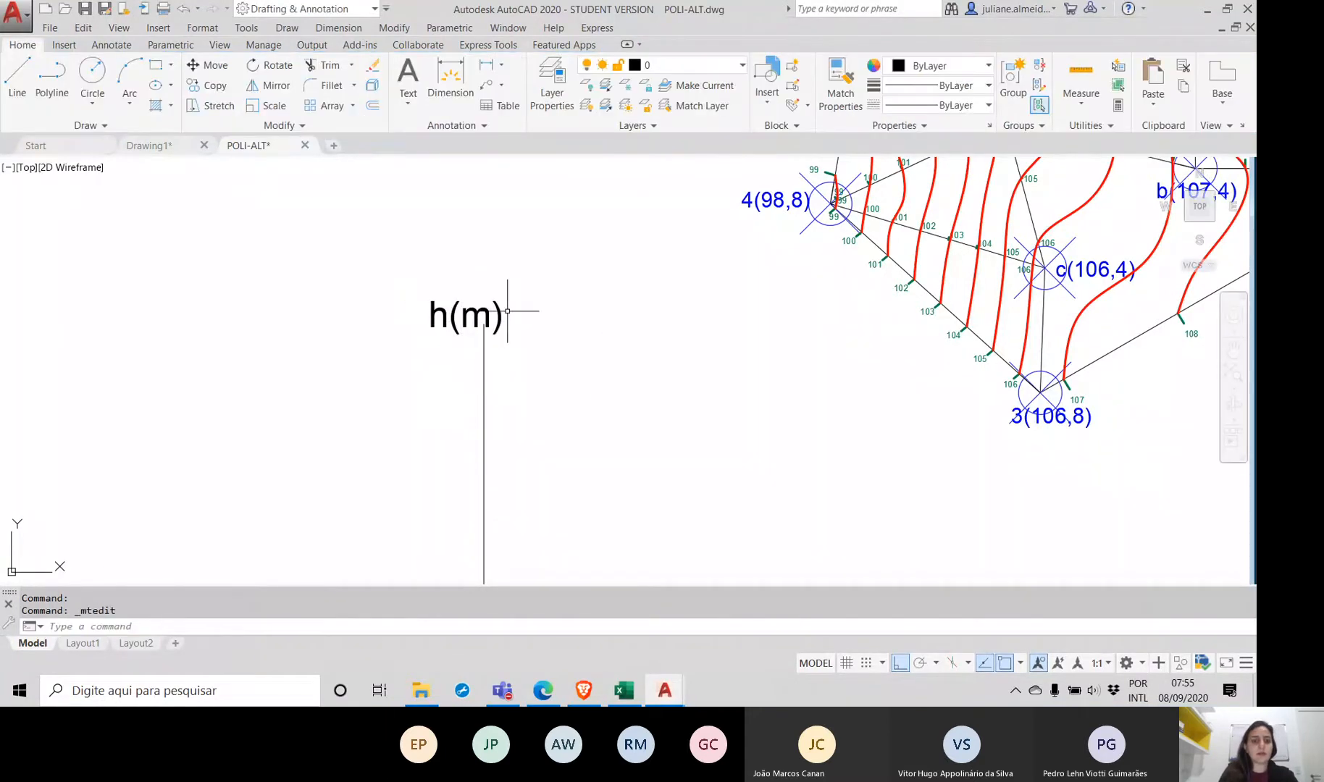
Step: Move the "h(m)" label a short distance straight left so that it clears the vertical axis line
type("mov")
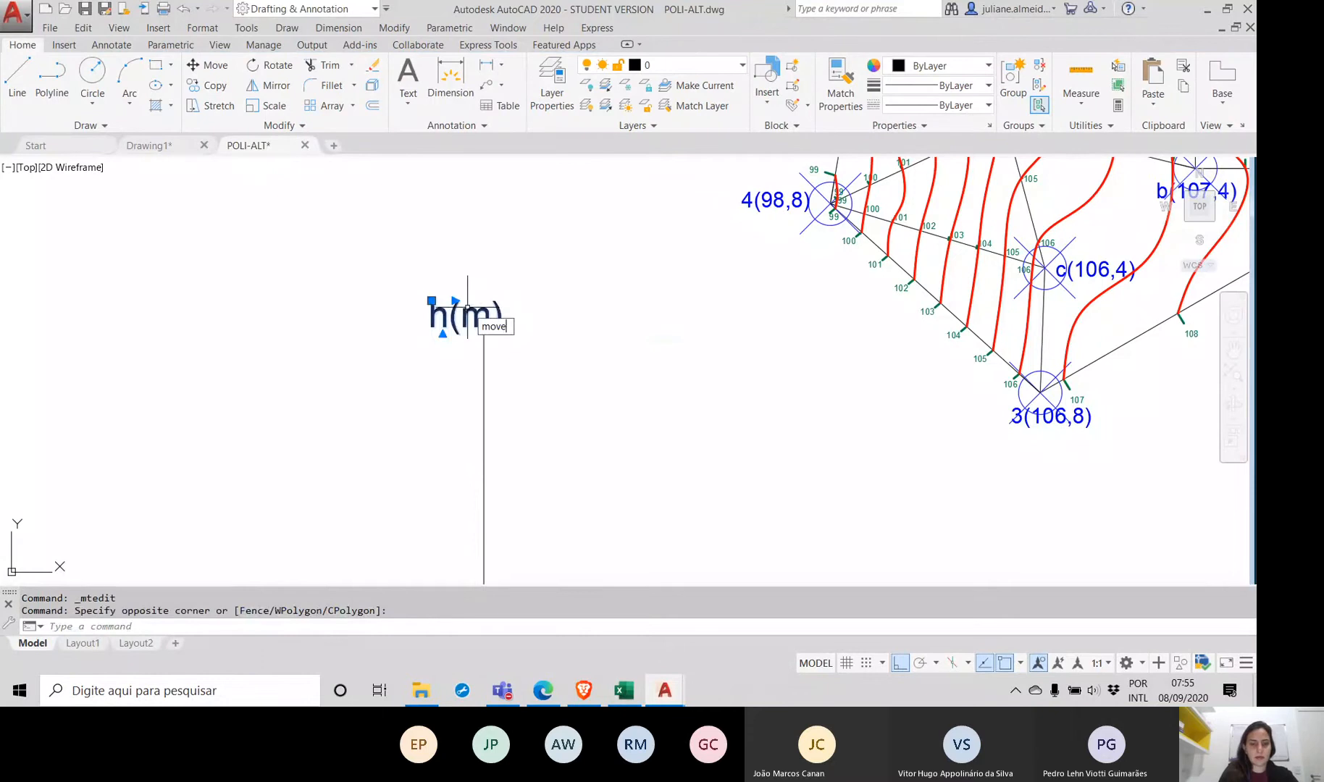
type("e")
key("Return")
left_click(471, 300)
left_click(447, 300)
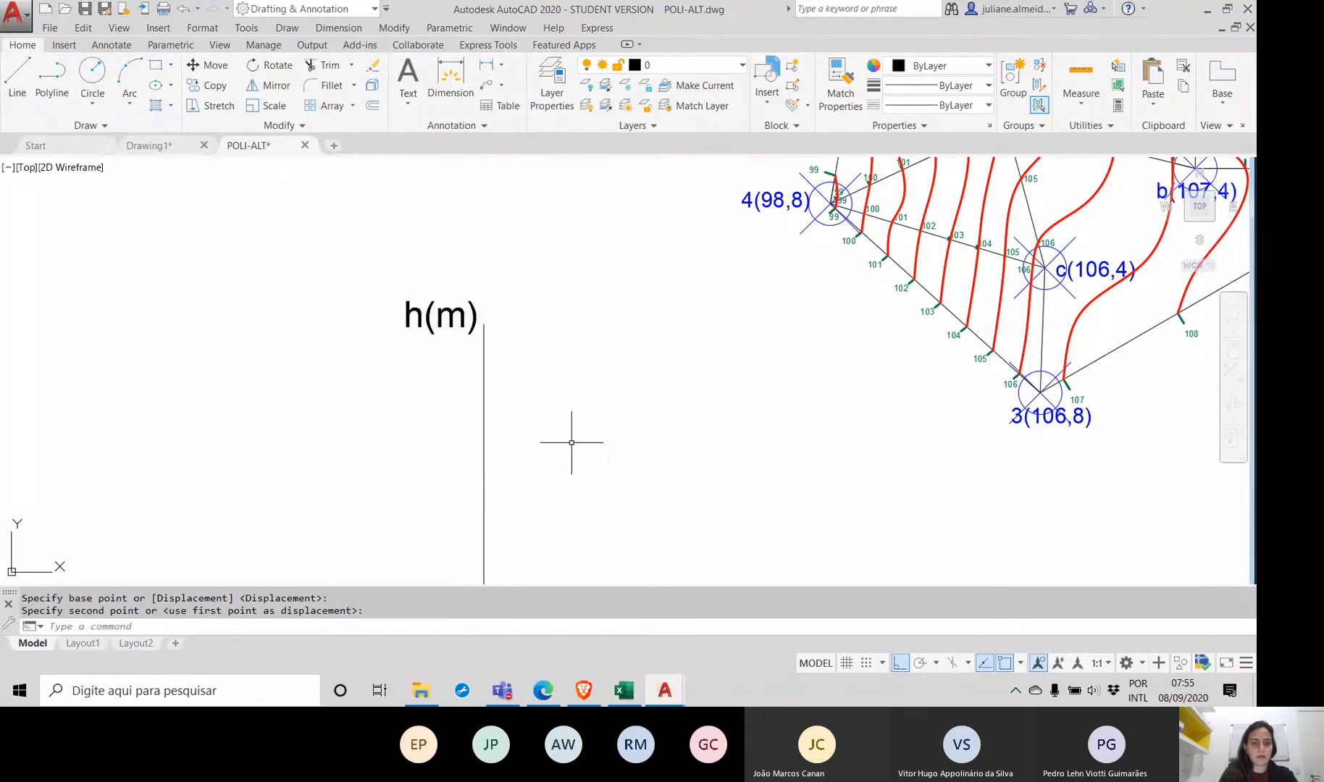
scroll(571, 435, "down", 5)
middle_click_drag(570, 435, 503, 293)
middle_click_drag(544, 348, 494, 342)
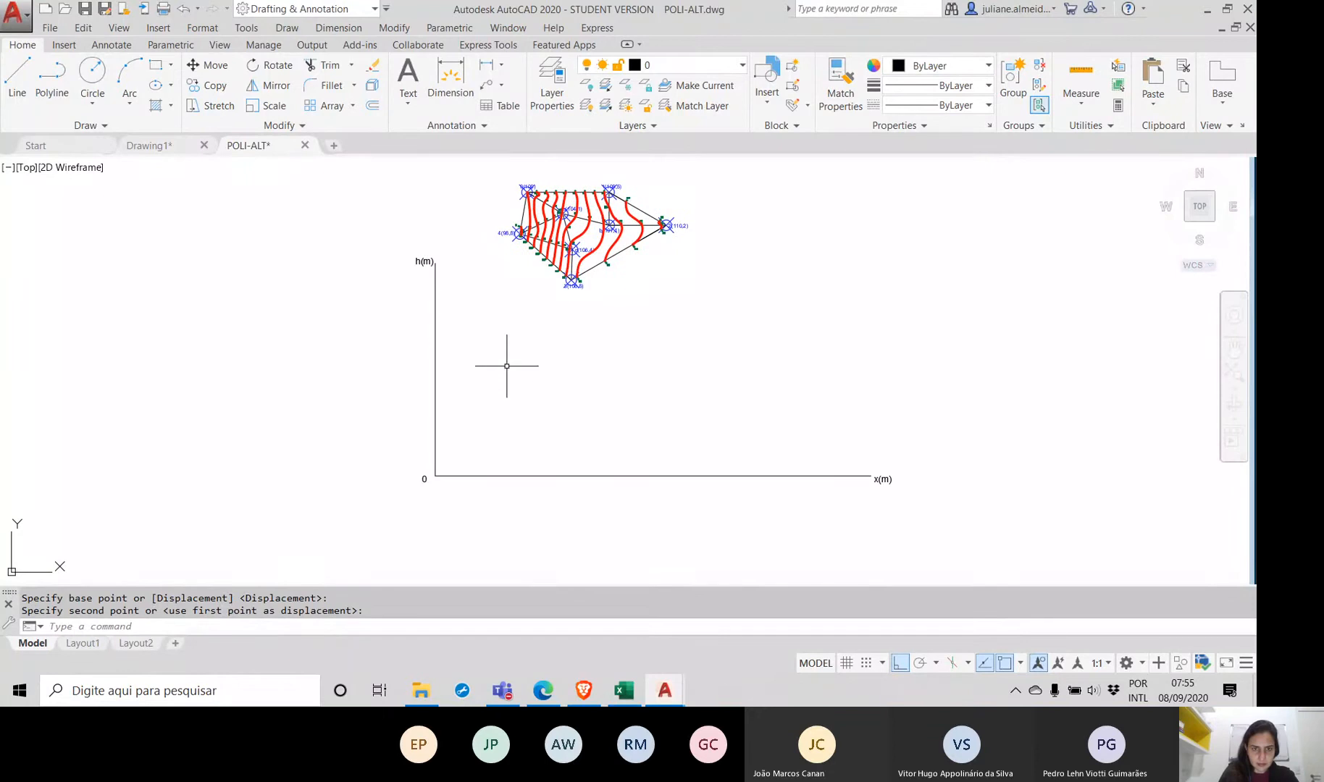
scroll(521, 224, "up", 6)
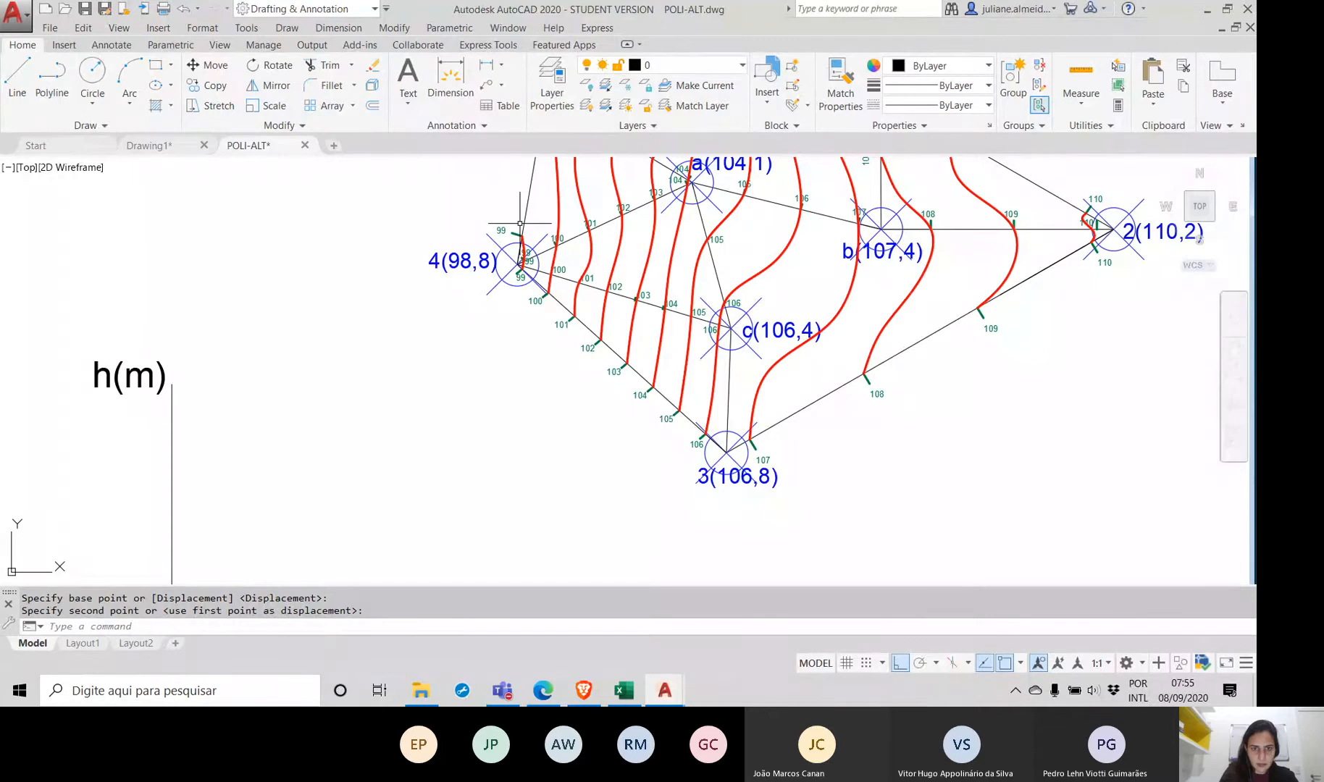
Step: Open the origin's "0" label for text editing, add a line break after the 0 and close the editor
scroll(520, 224, "down", 8)
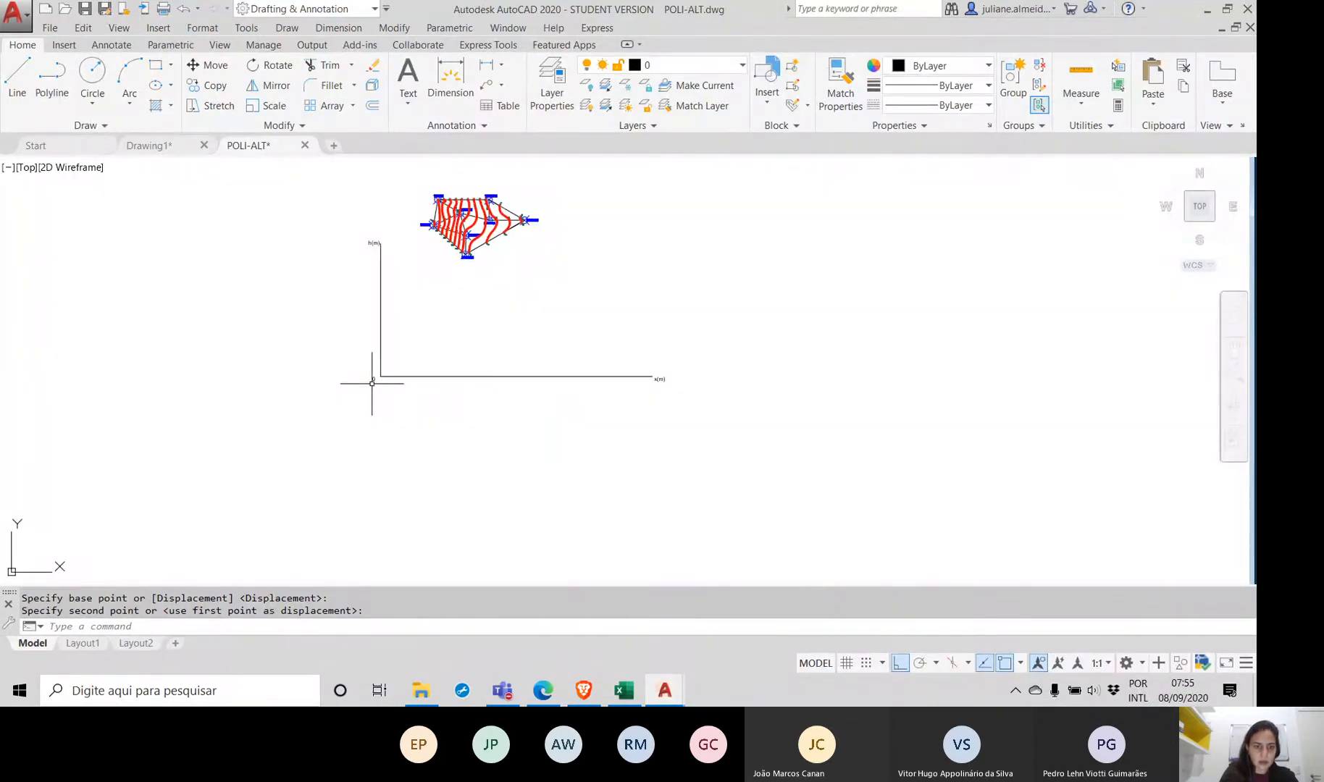
left_click(373, 377)
double_click(374, 380)
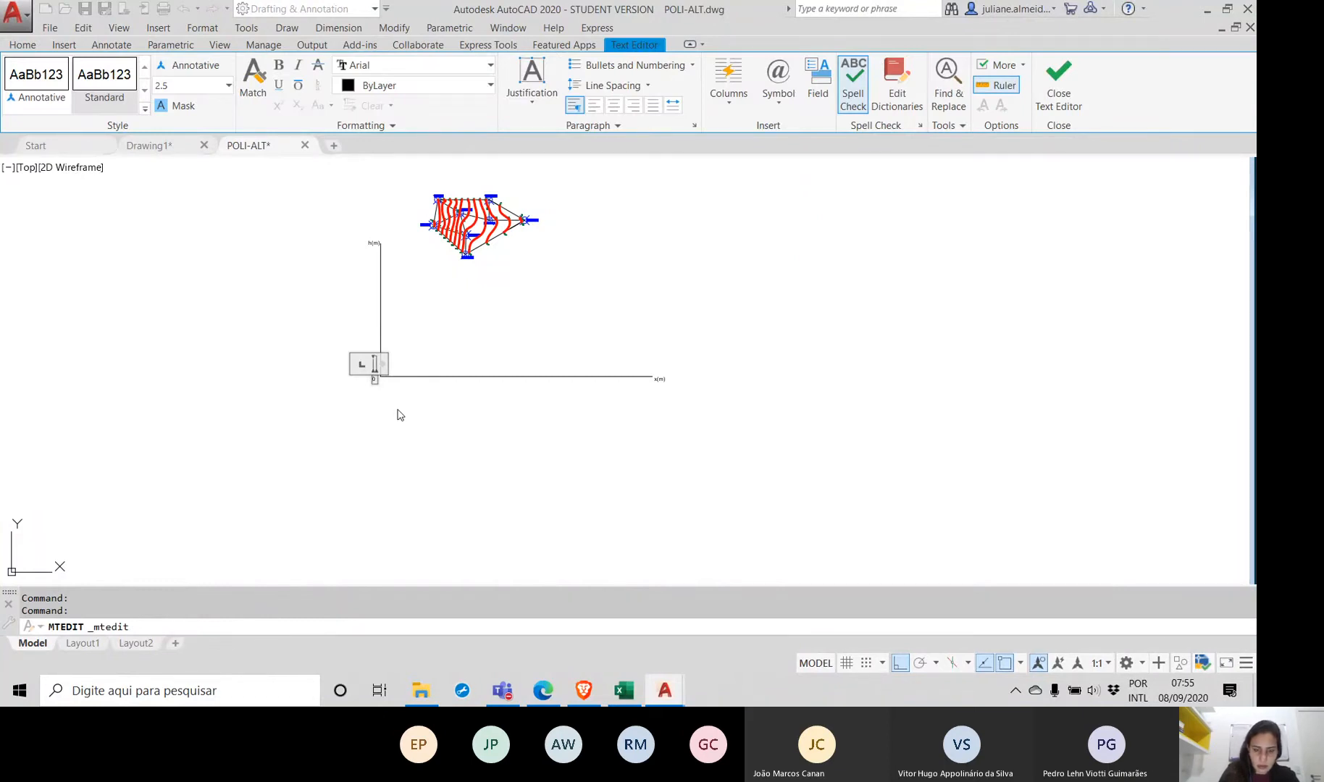
scroll(384, 390, "up", 3)
middle_click_drag(310, 360, 453, 444)
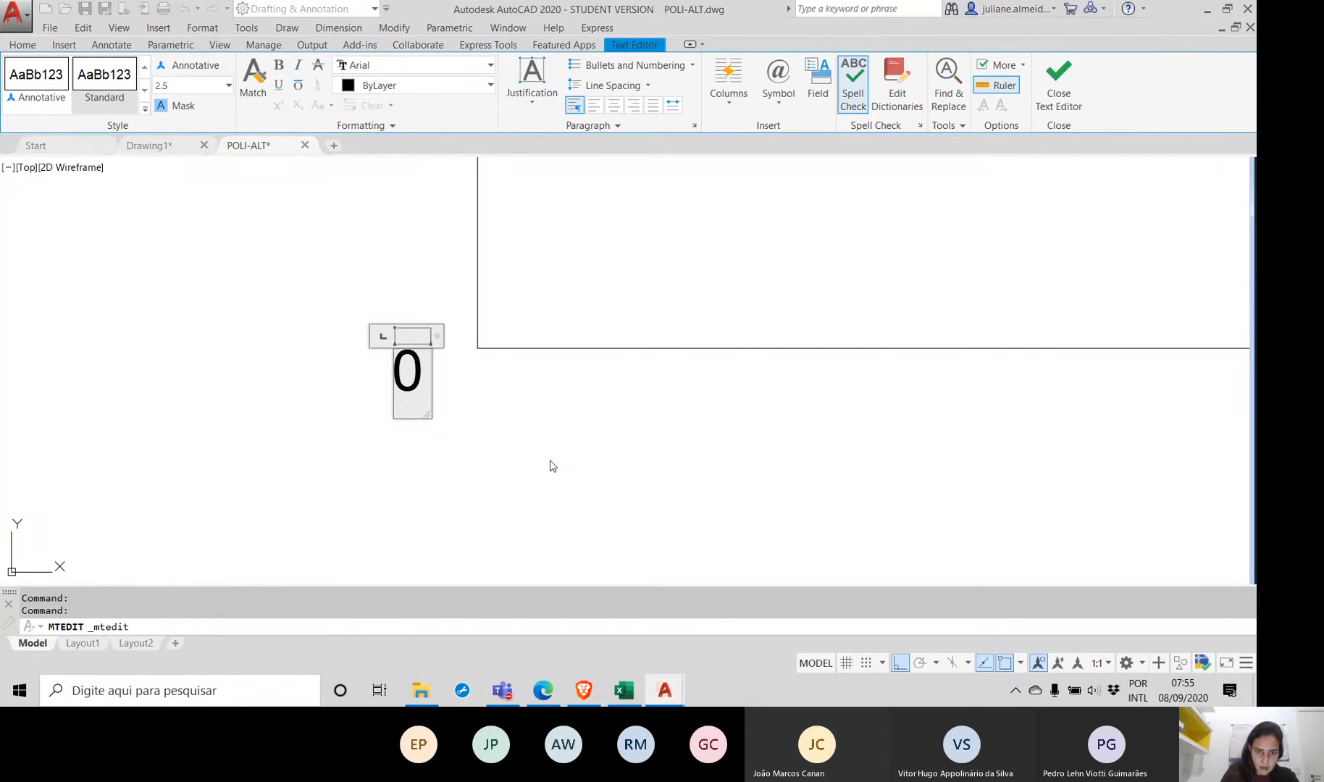
key("Return")
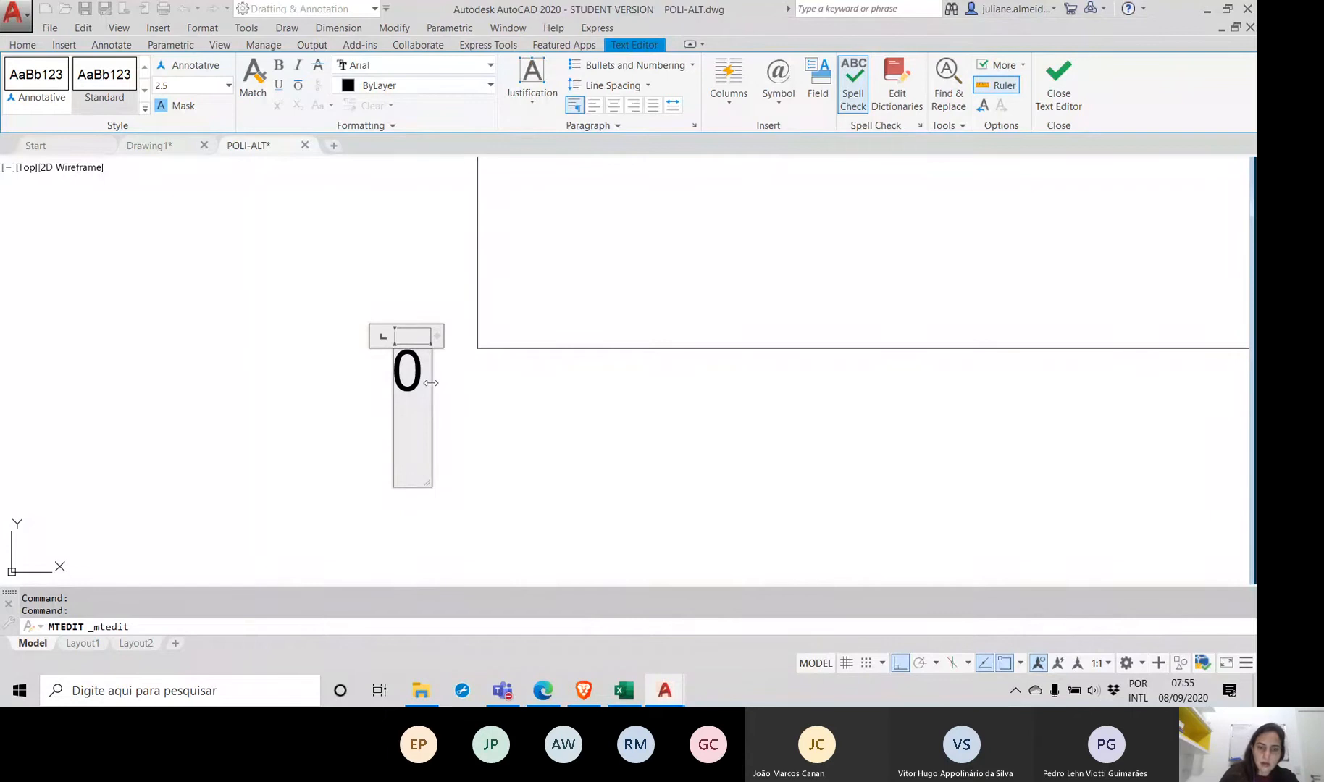
left_click(592, 445)
Step: Examine the contour map around points 0 and 4 and how it sits relative to the vertical axis
scroll(594, 391, "down", 3)
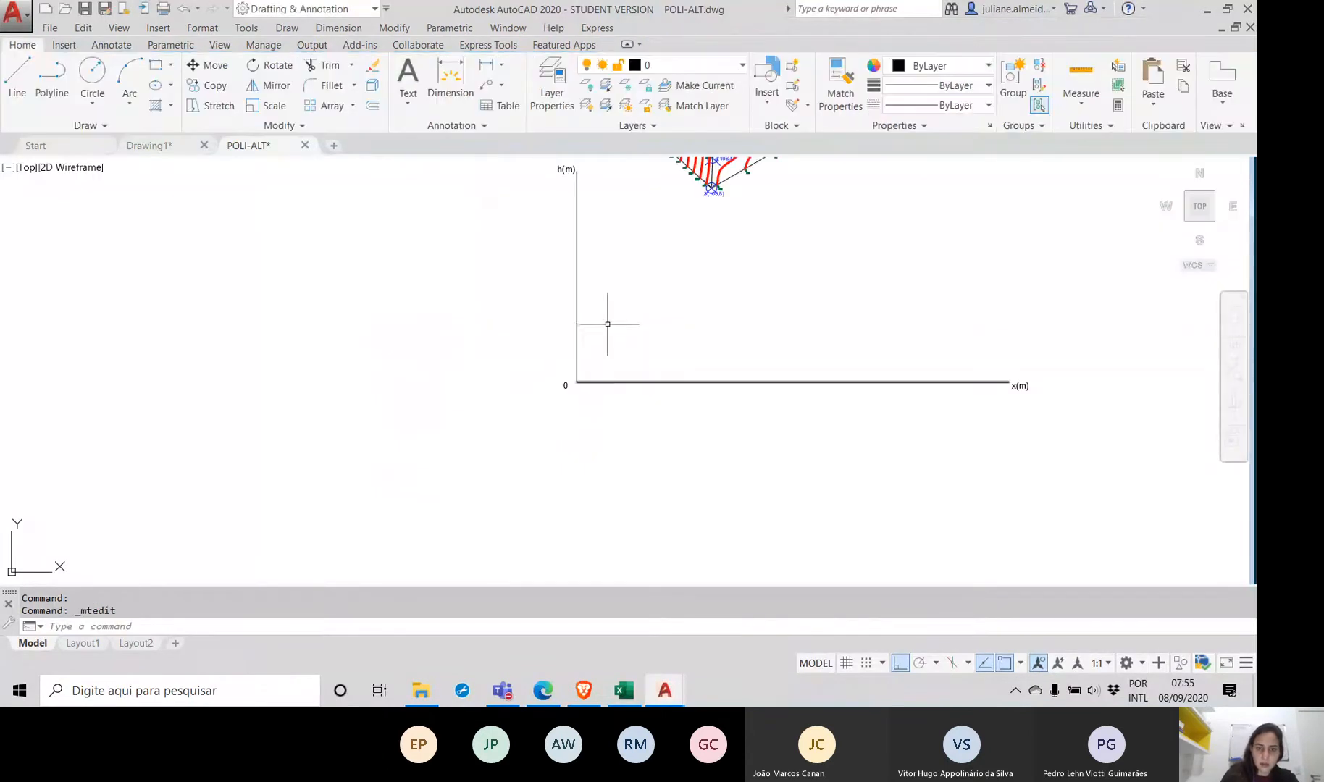
middle_click_drag(607, 324, 541, 479)
scroll(601, 269, "up", 8)
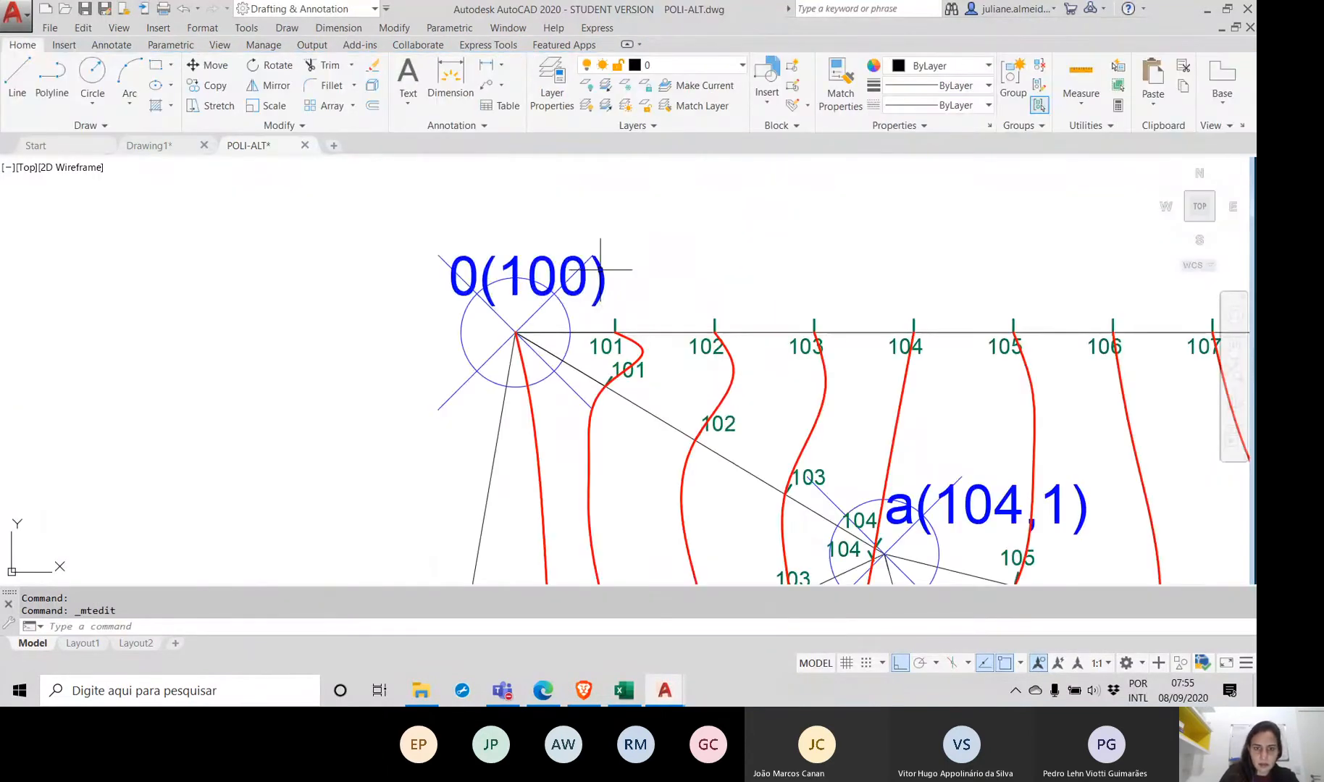
scroll(601, 270, "down", 8)
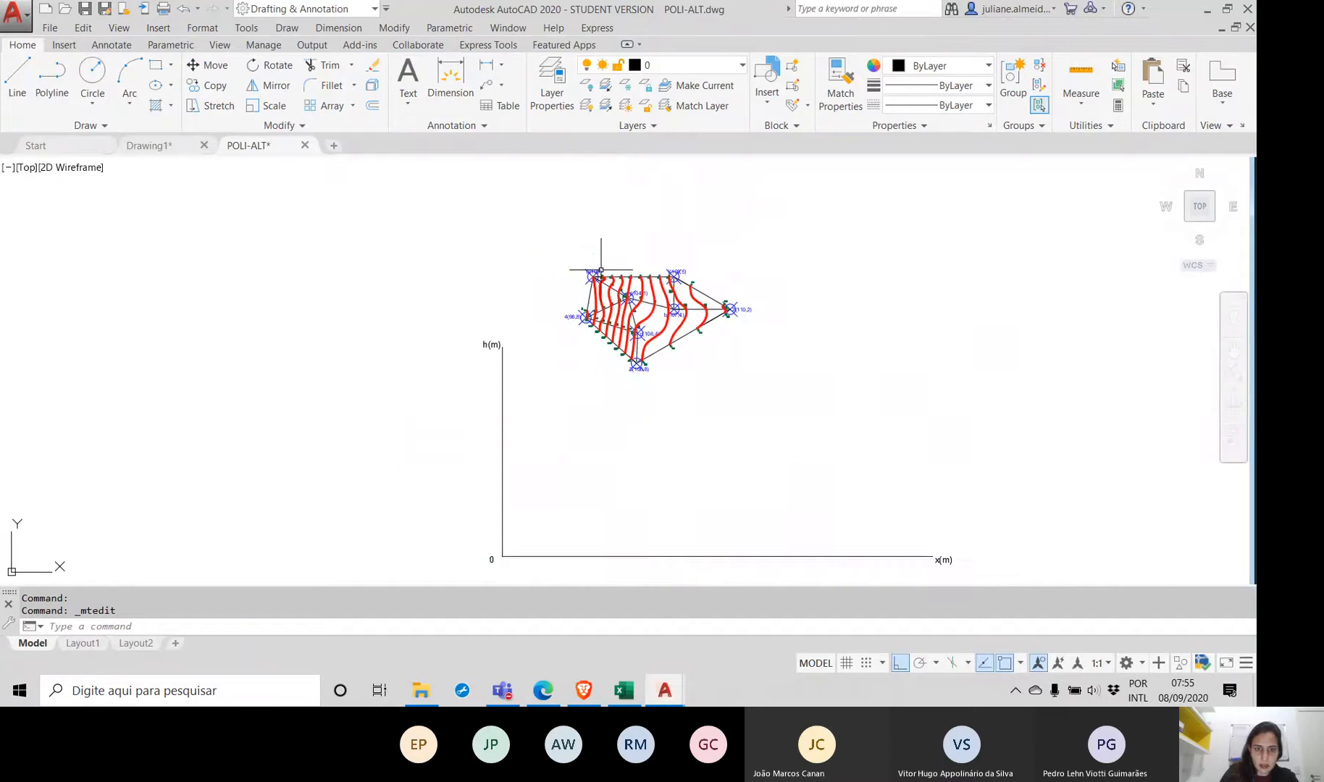
middle_click_drag(602, 269, 429, 223)
scroll(397, 254, "up", 6)
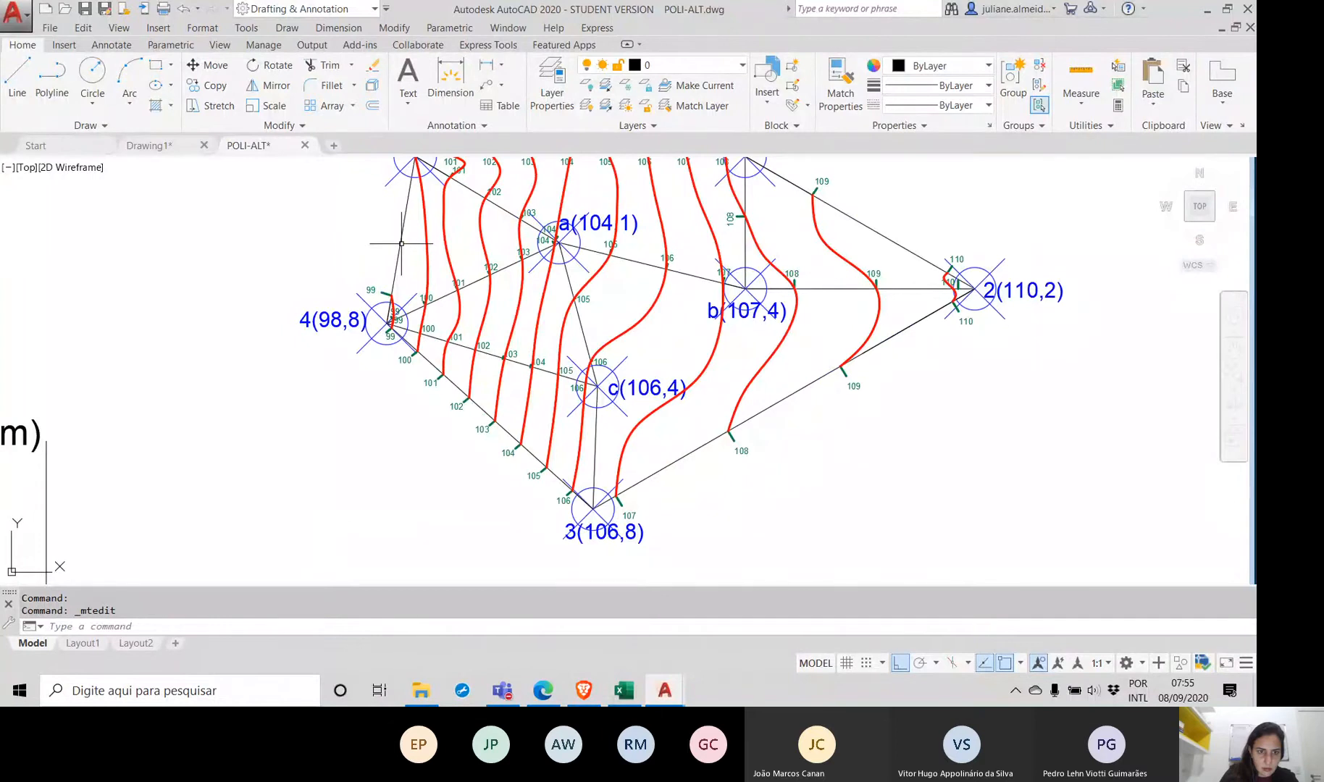
scroll(401, 243, "down", 6)
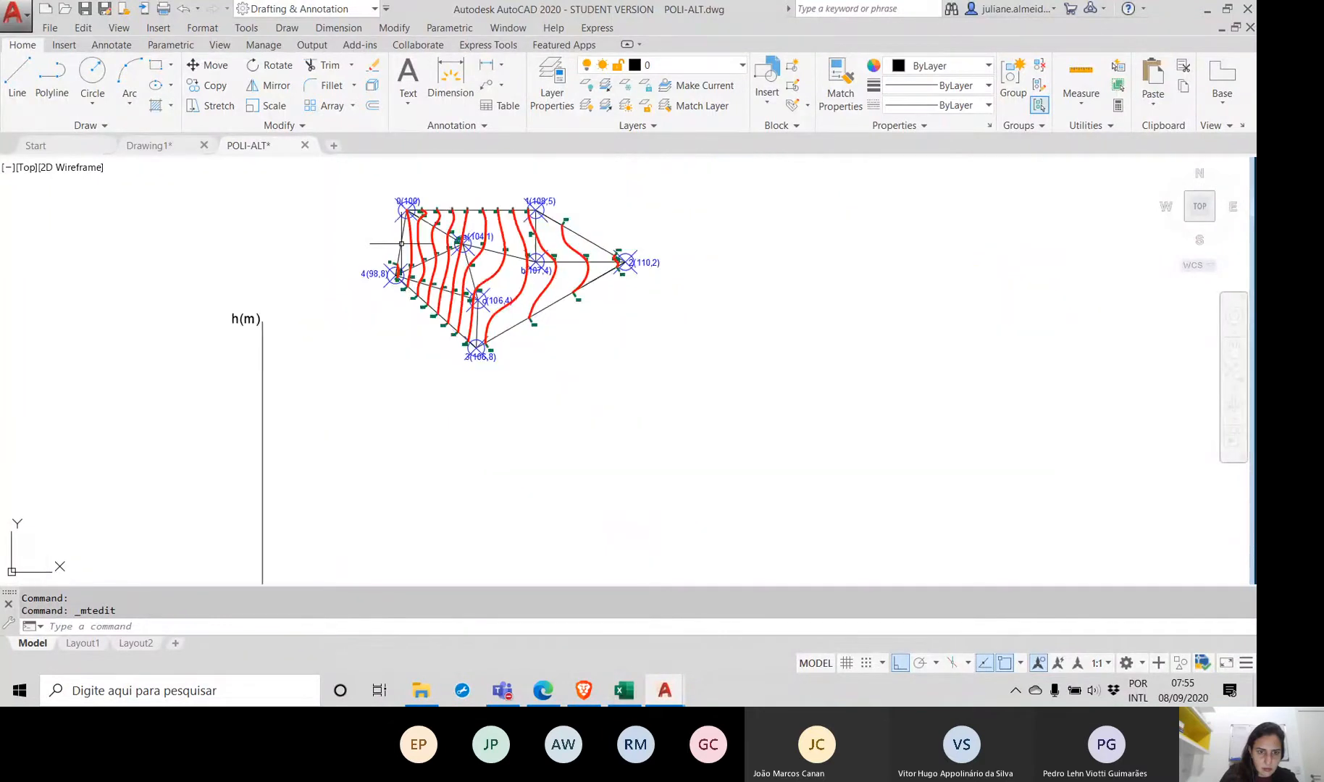
middle_click_drag(415, 235, 426, 232)
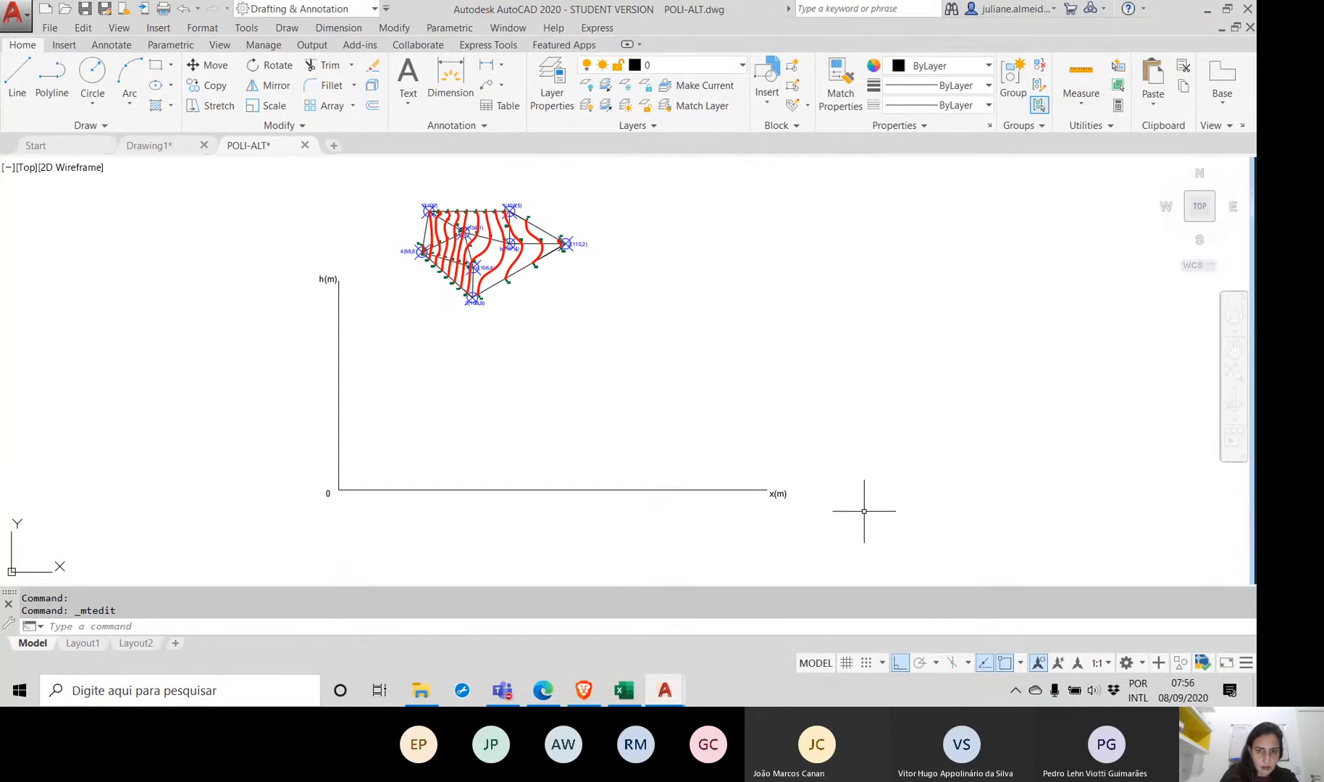
Step: Move both axes and their three labels straight right until the vertical axis lies almost directly below point 4(98,8)
left_click(841, 508)
left_click(376, 457)
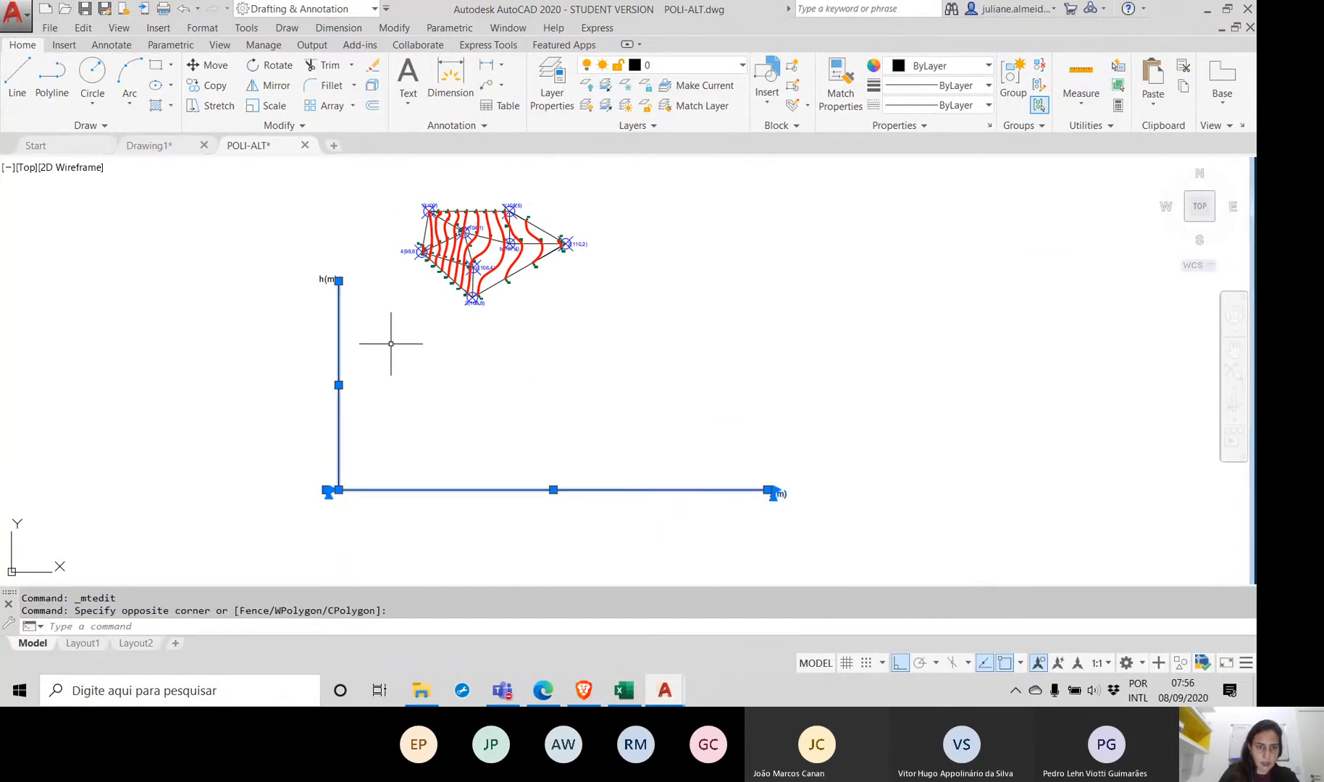
left_click(392, 319)
left_click(272, 257)
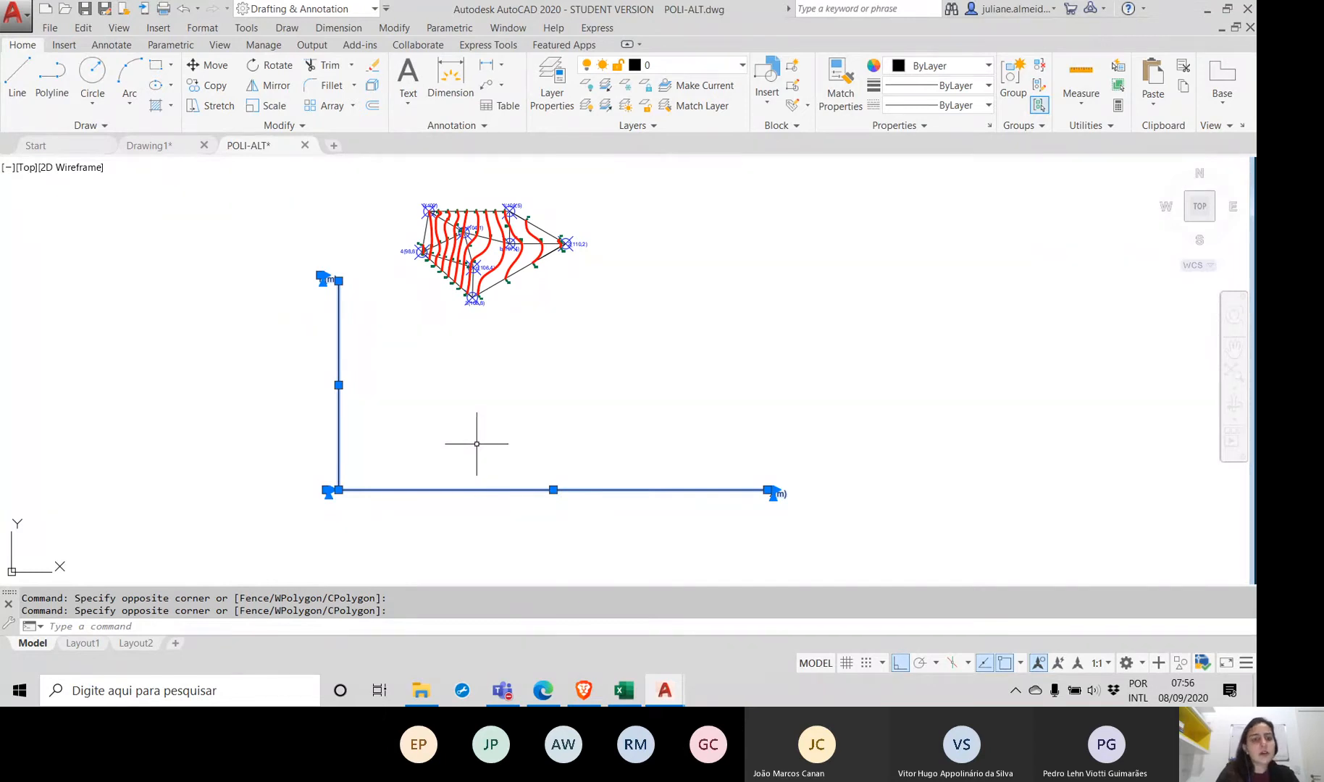
scroll(391, 228, "up", 3)
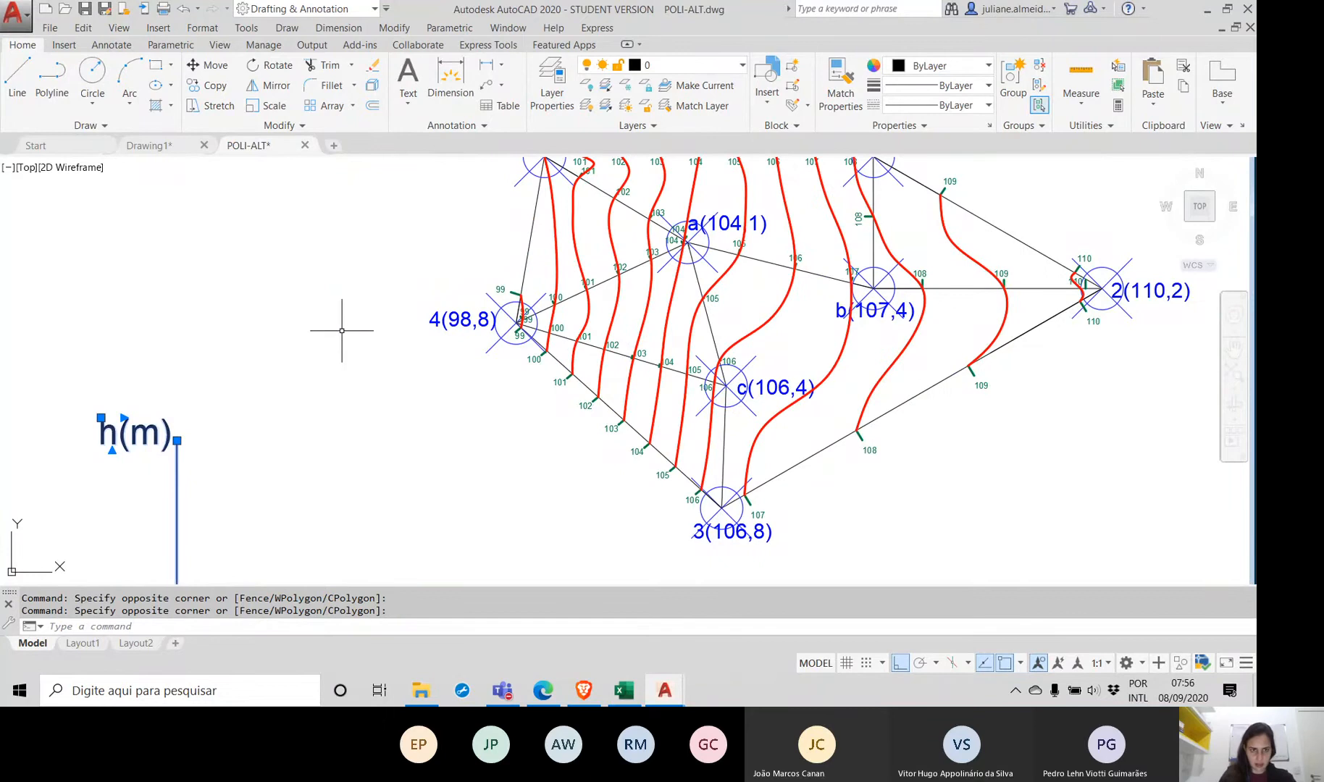
type("move")
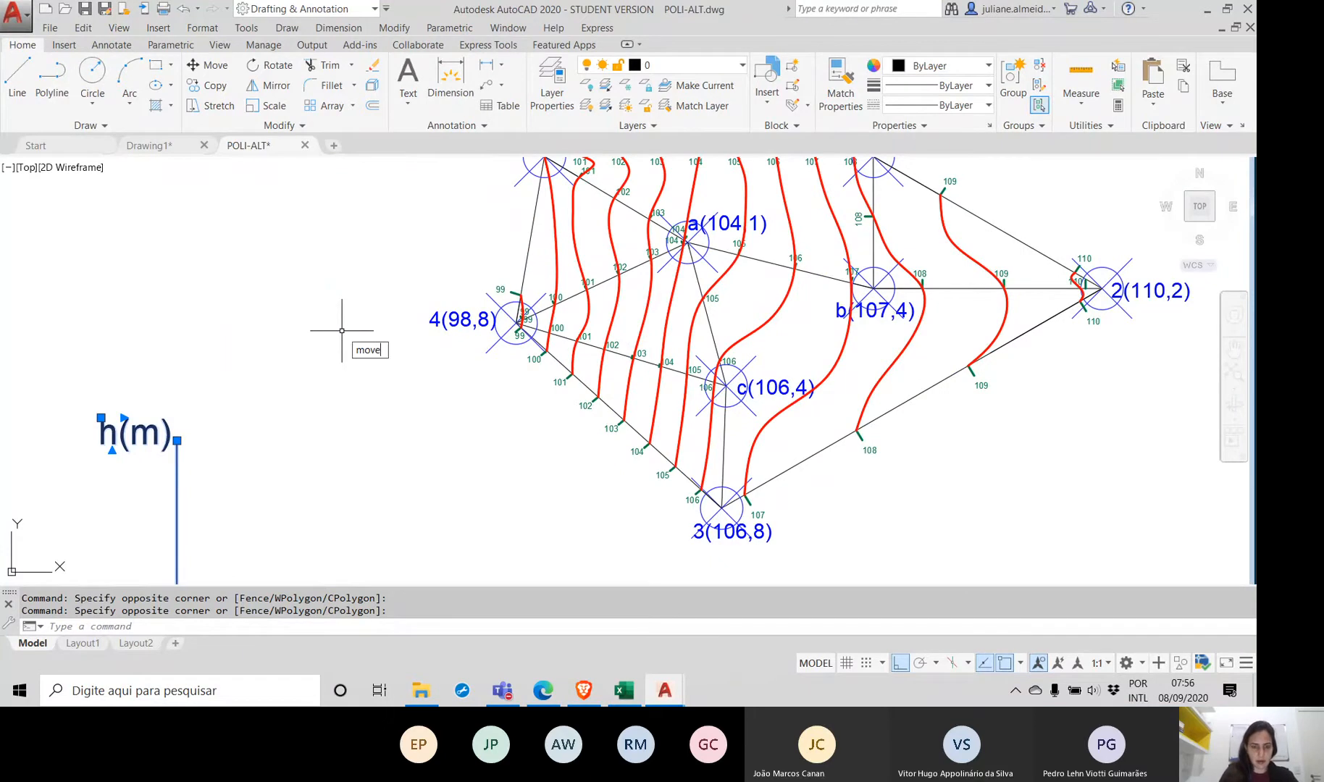
key("Return")
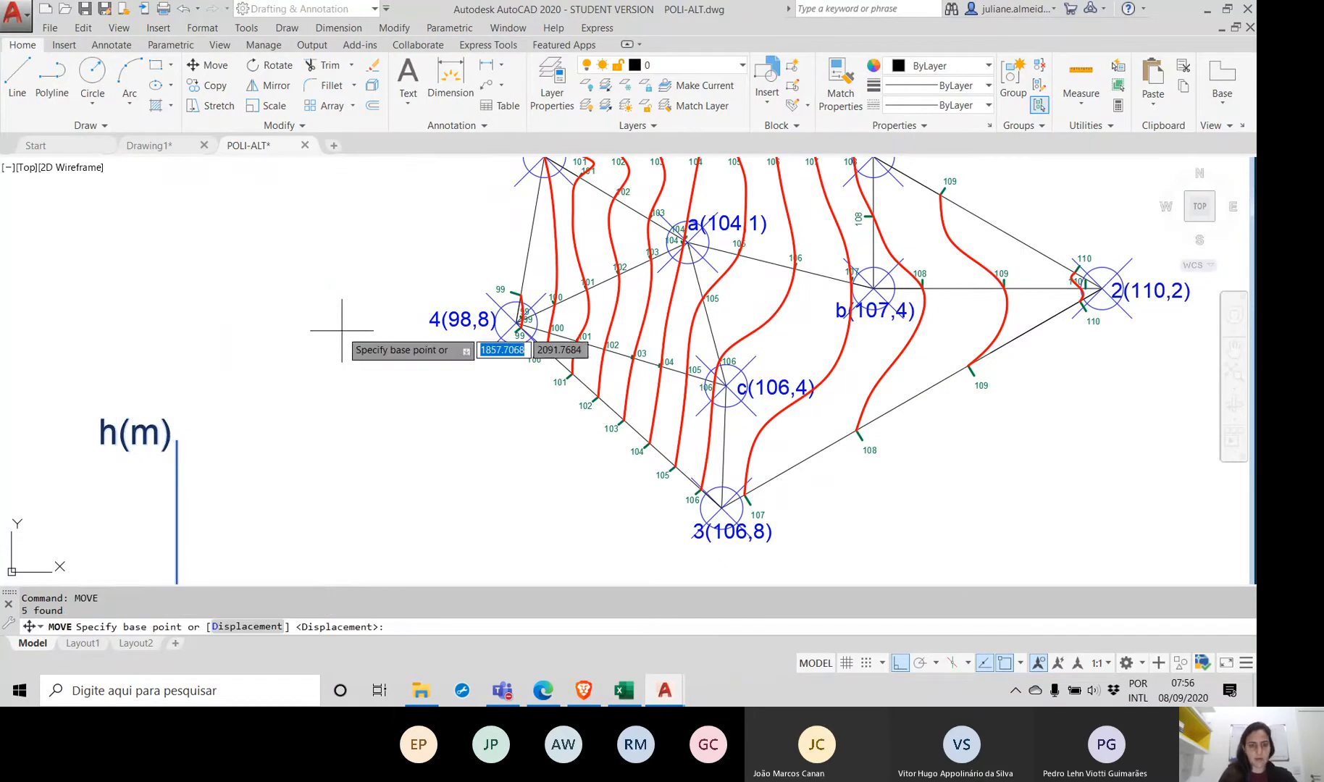
left_click(176, 440)
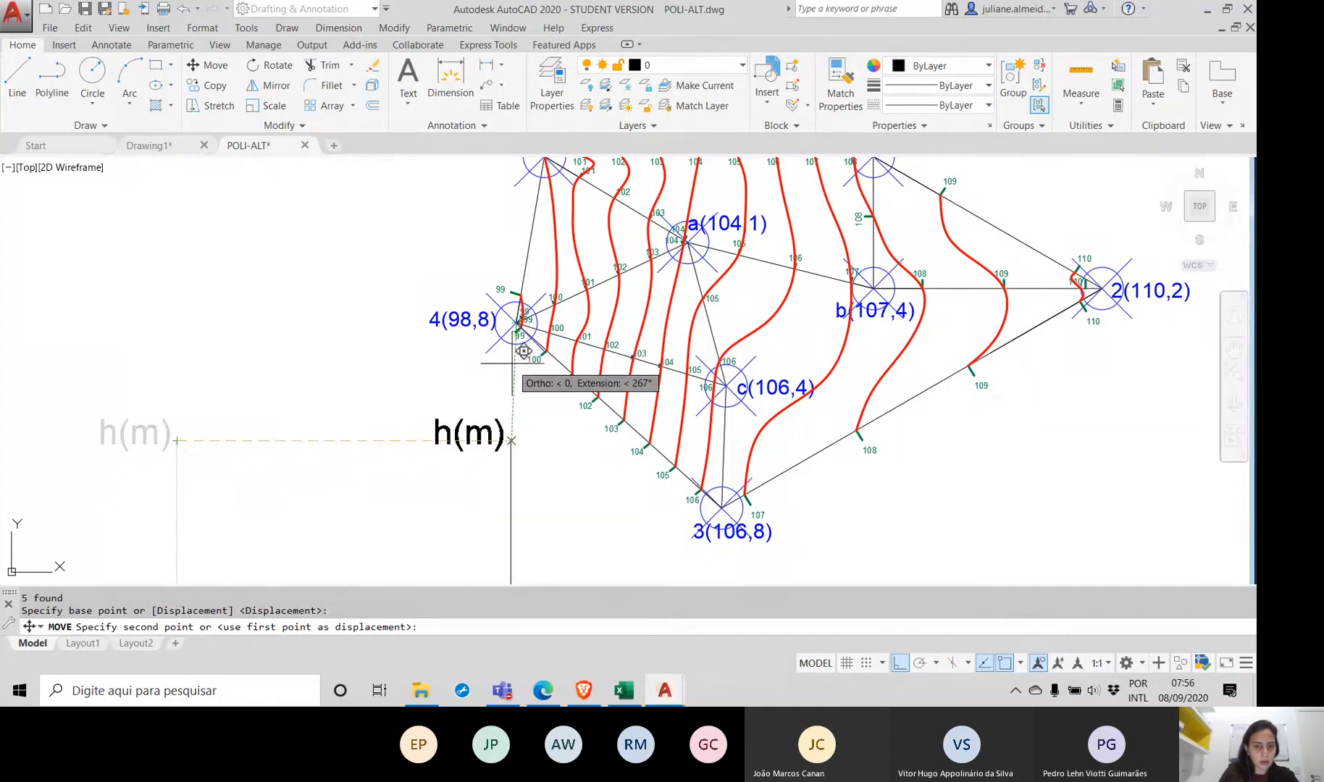
left_click(511, 402)
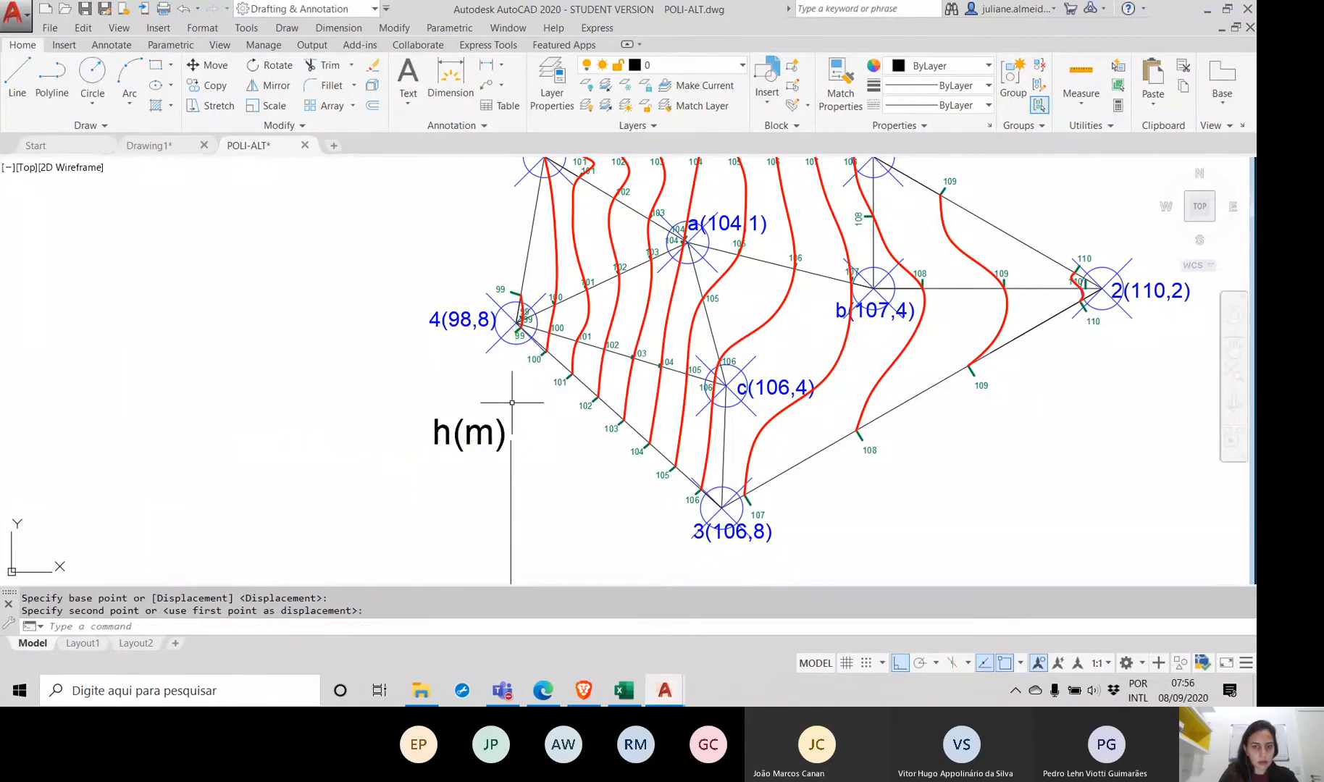
scroll(644, 548, "down", 4)
middle_click_drag(637, 529, 419, 283)
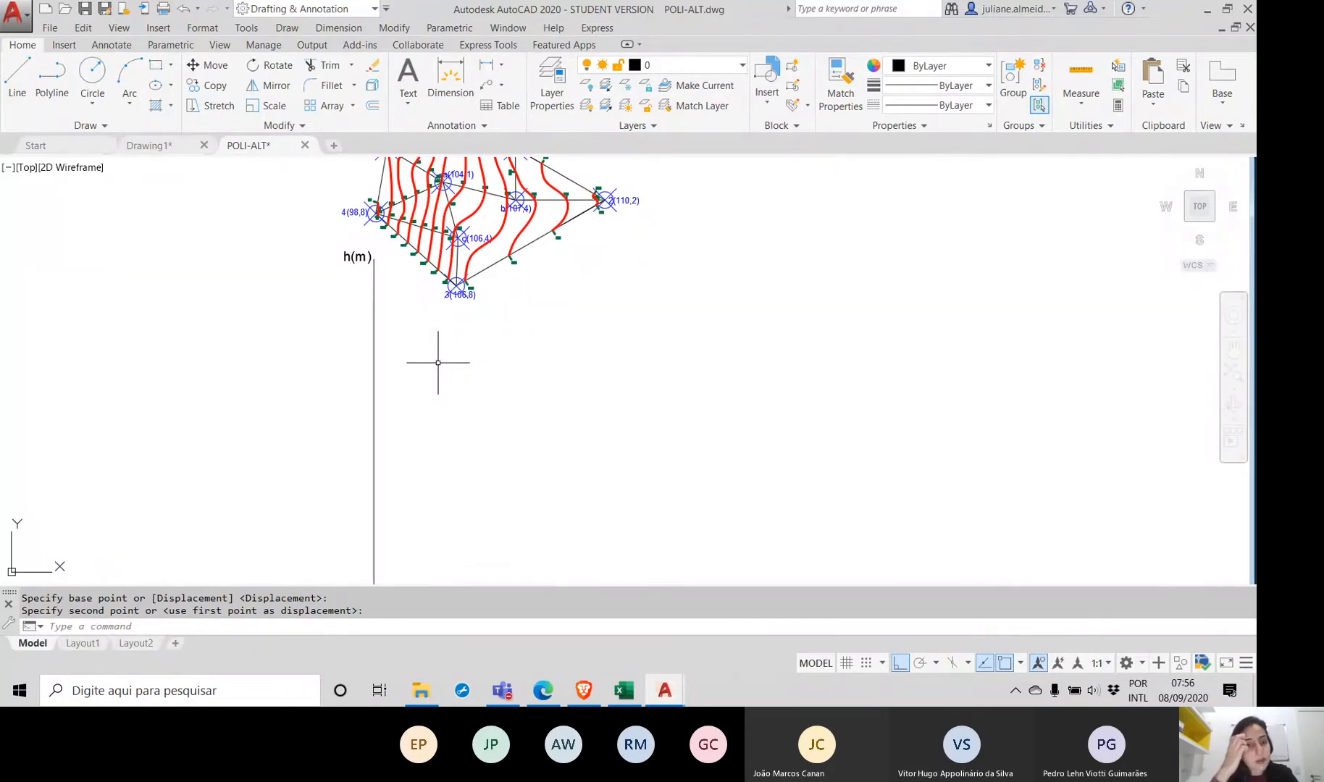
mouse_move(431, 347)
middle_mouse_down()
mouse_move(423, 334)
mouse_move(485, 275)
middle_mouse_up()
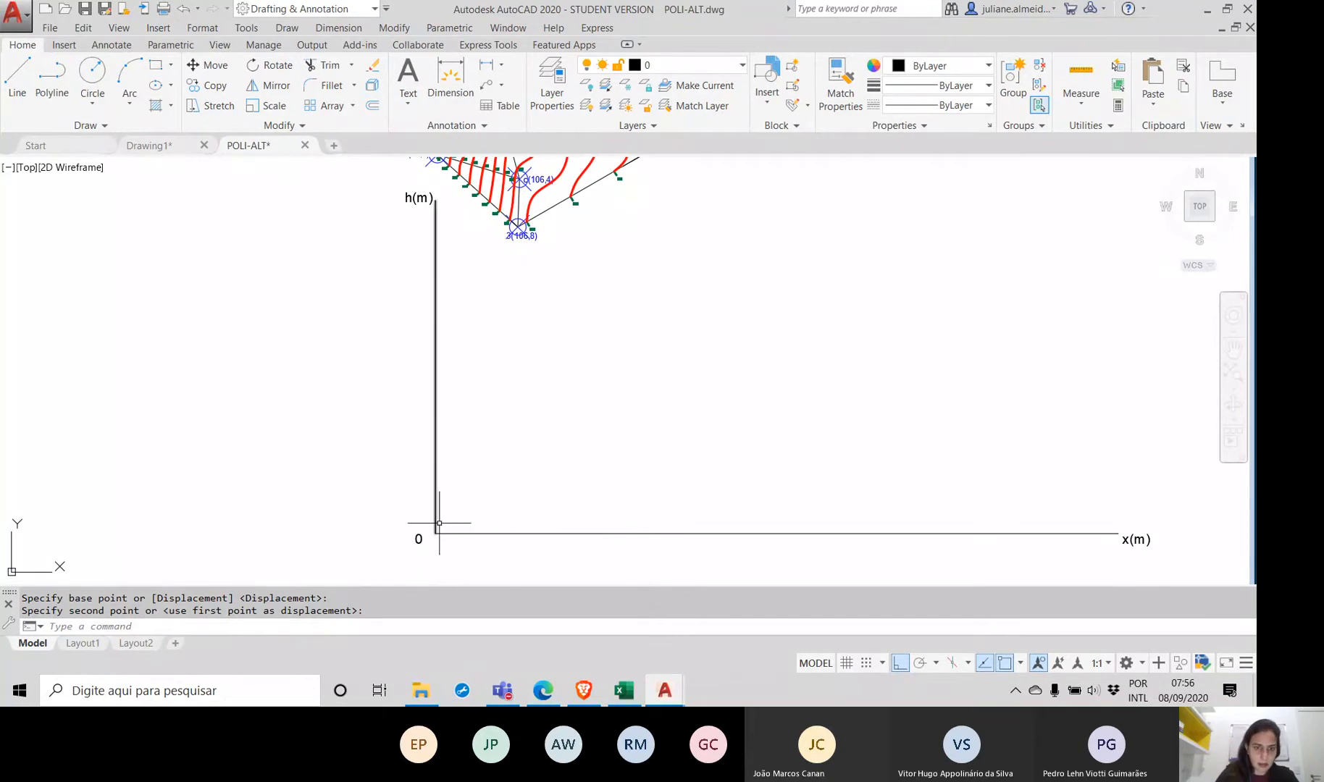
scroll(421, 543, "up", 3)
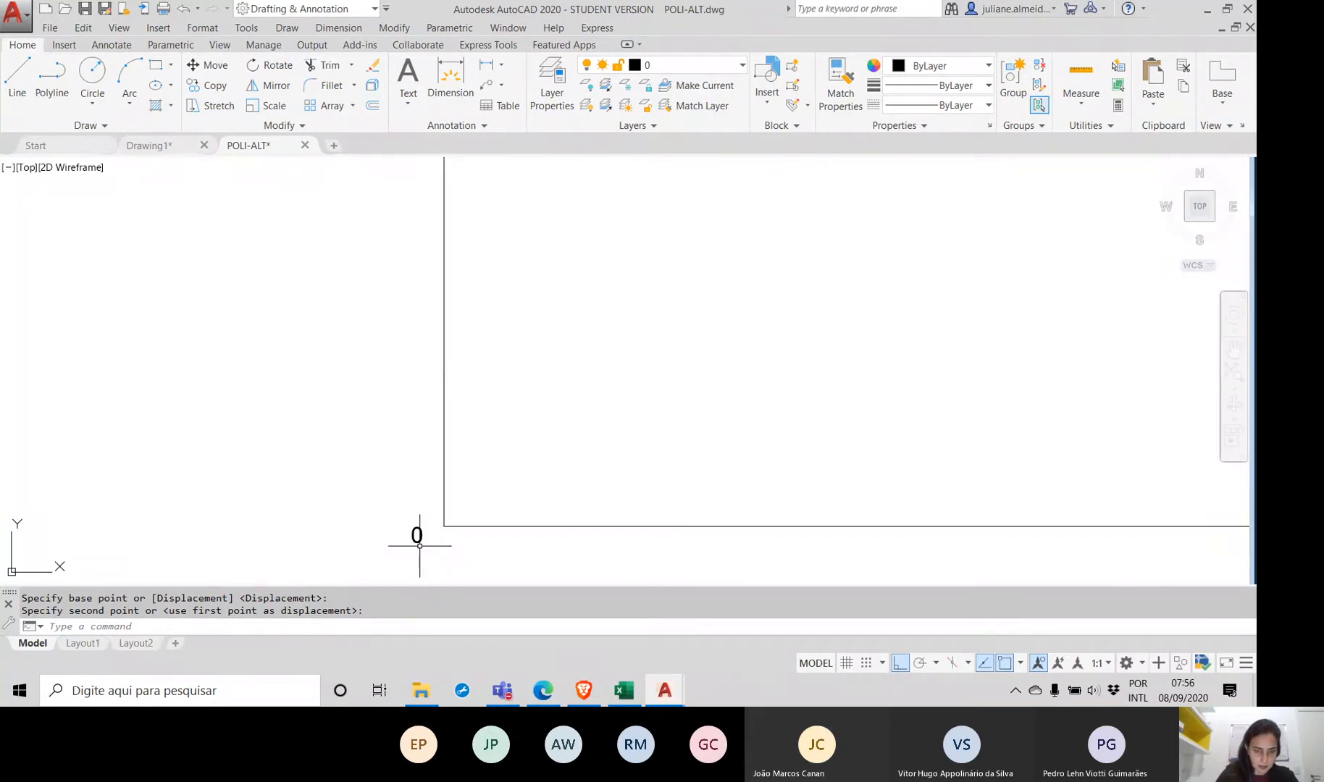
scroll(420, 546, "up", 2)
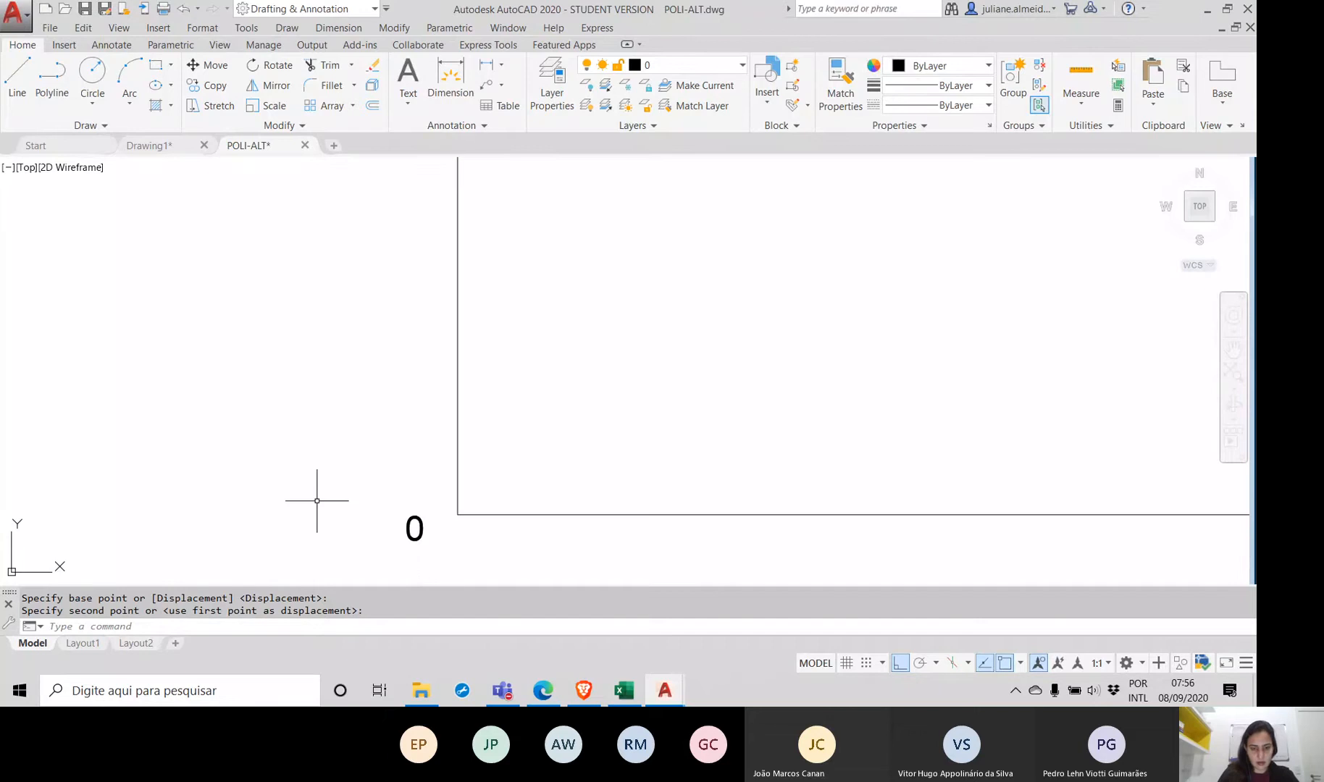
type("line")
key("Escape")
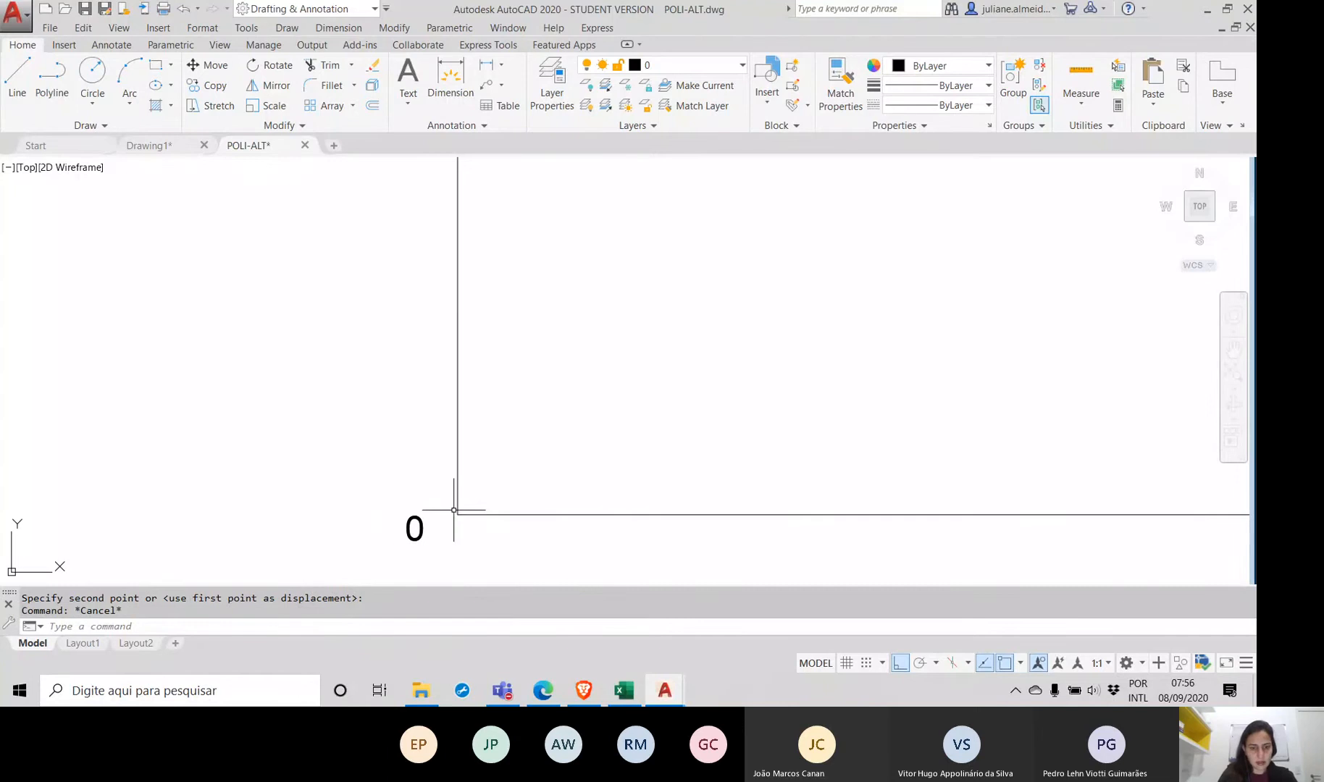
Step: Draw a vertical line from the axes' origin to the relative point 0,98 and end the Line command
scroll(454, 510, "down", 1)
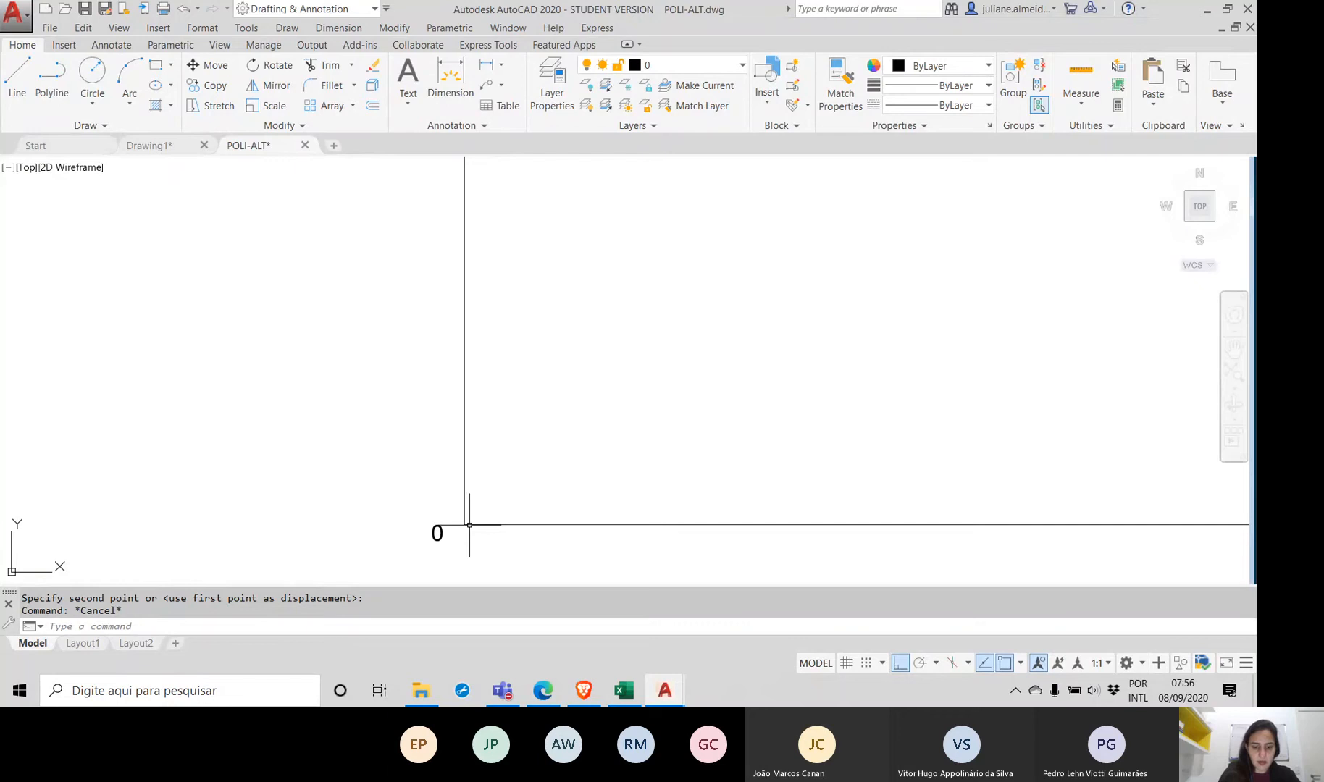
type("line")
key("Return")
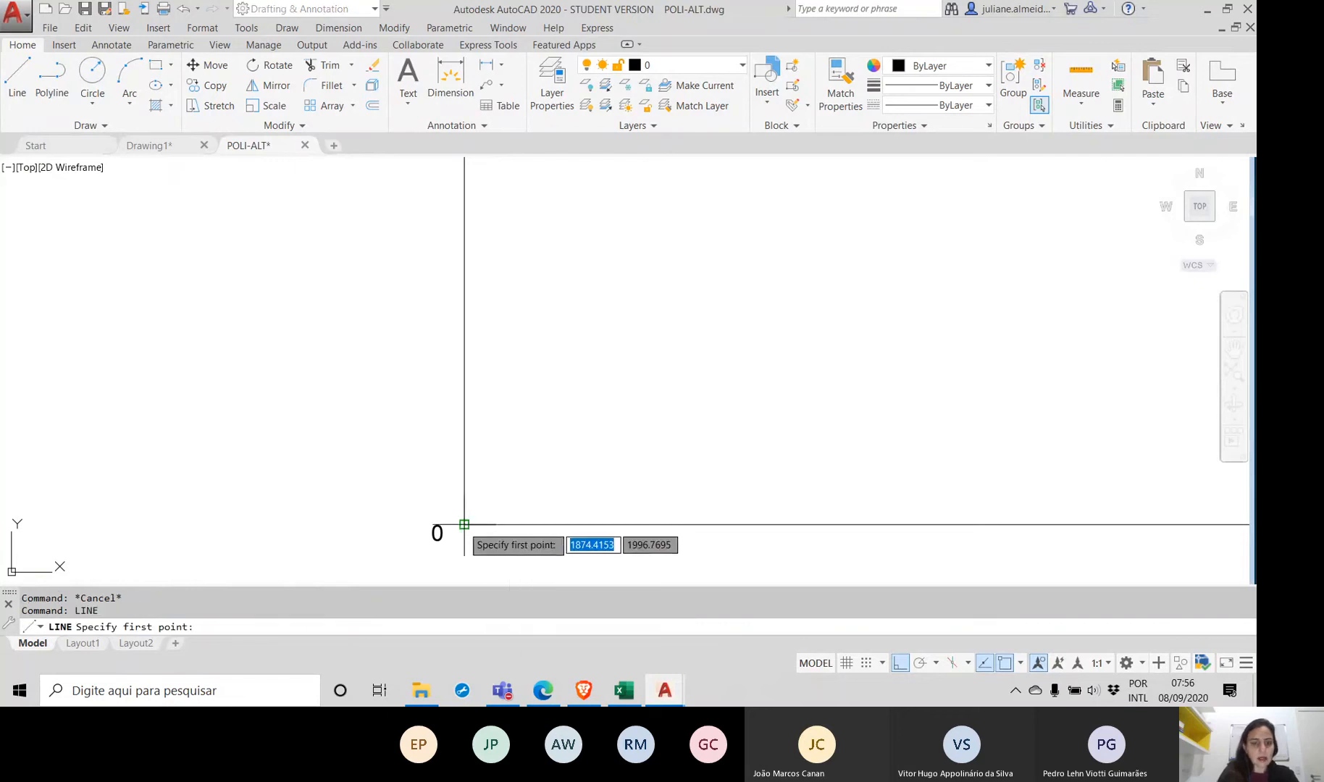
left_click(465, 524)
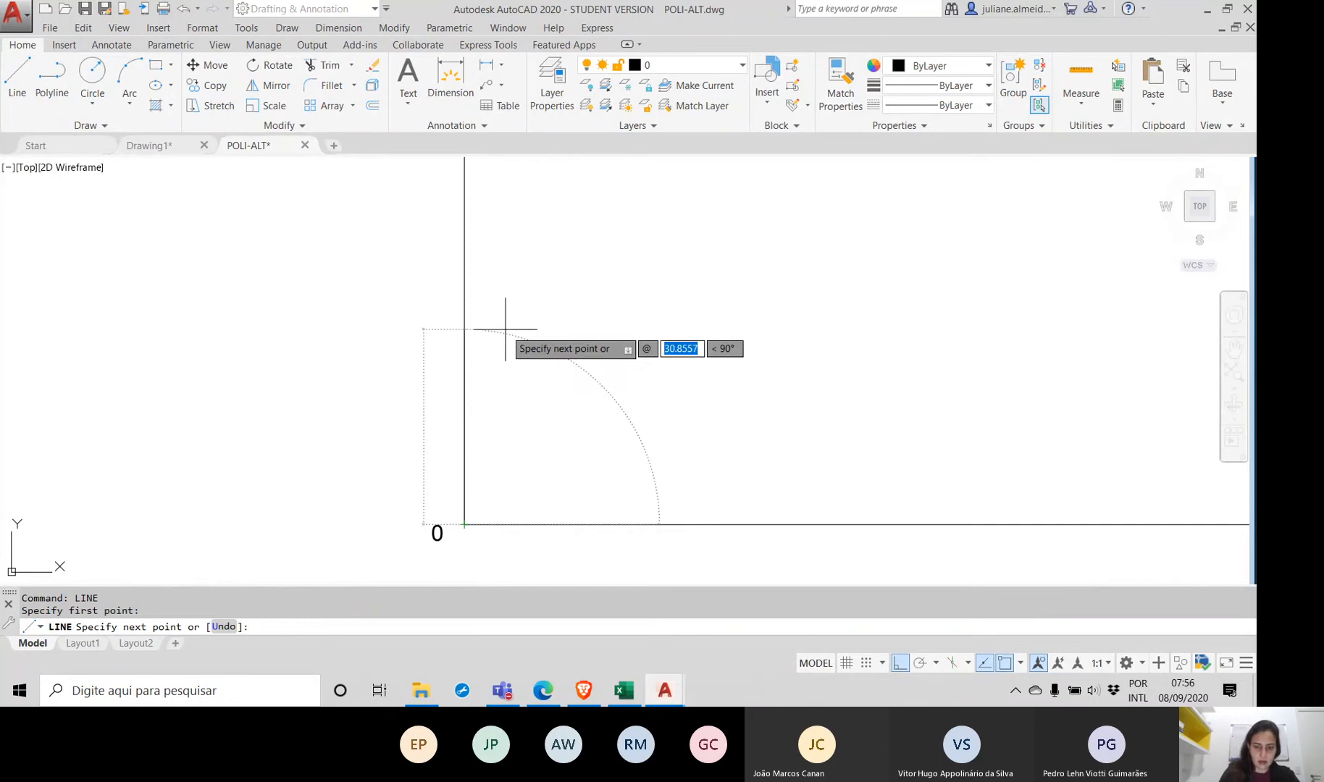
type("0,")
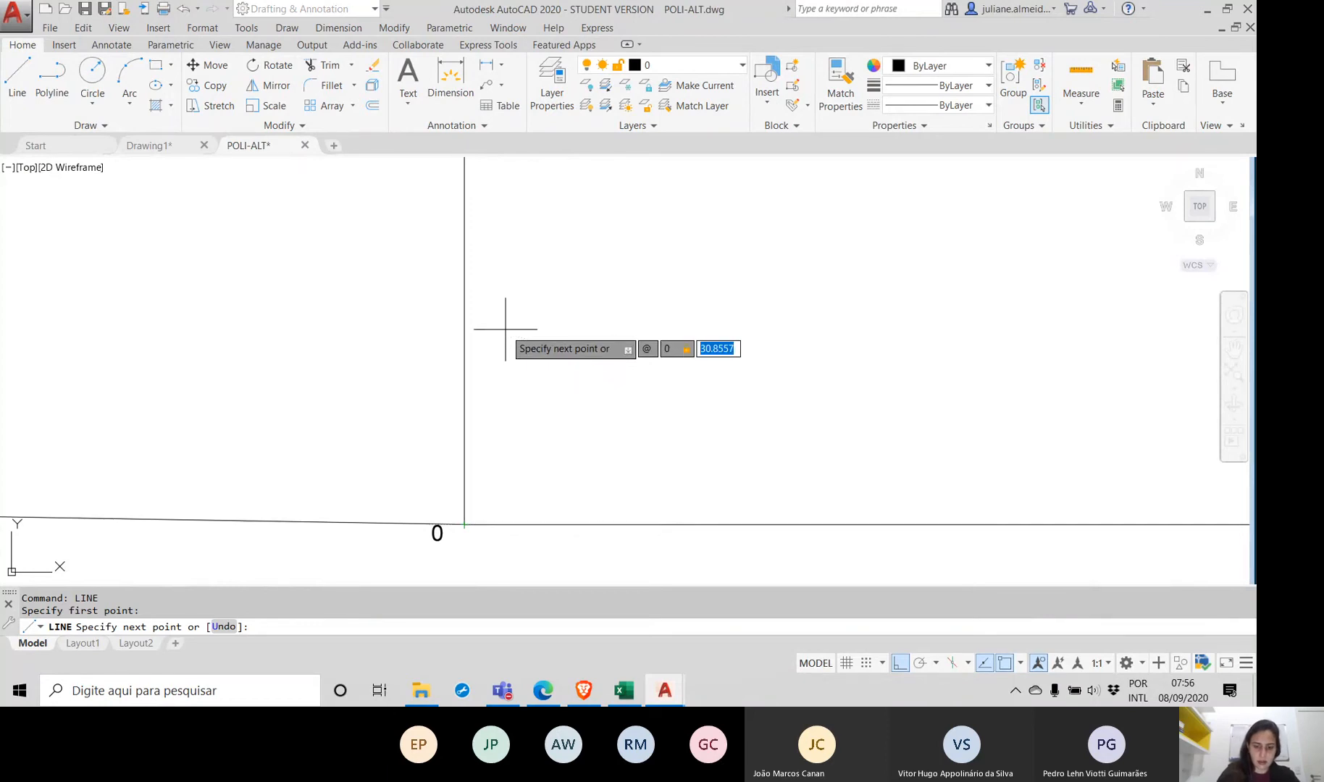
type("98.8")
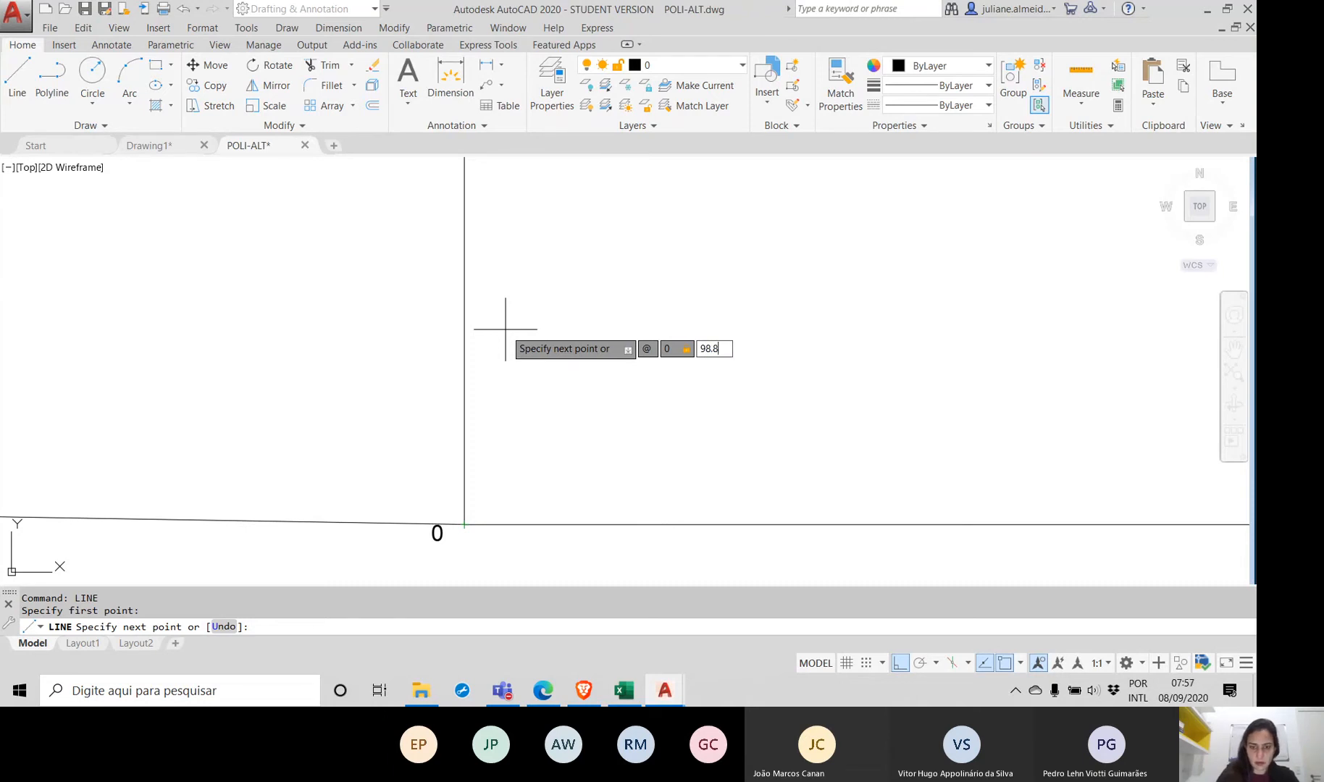
key("BackSpace")
key("BackSpace")
key("Return")
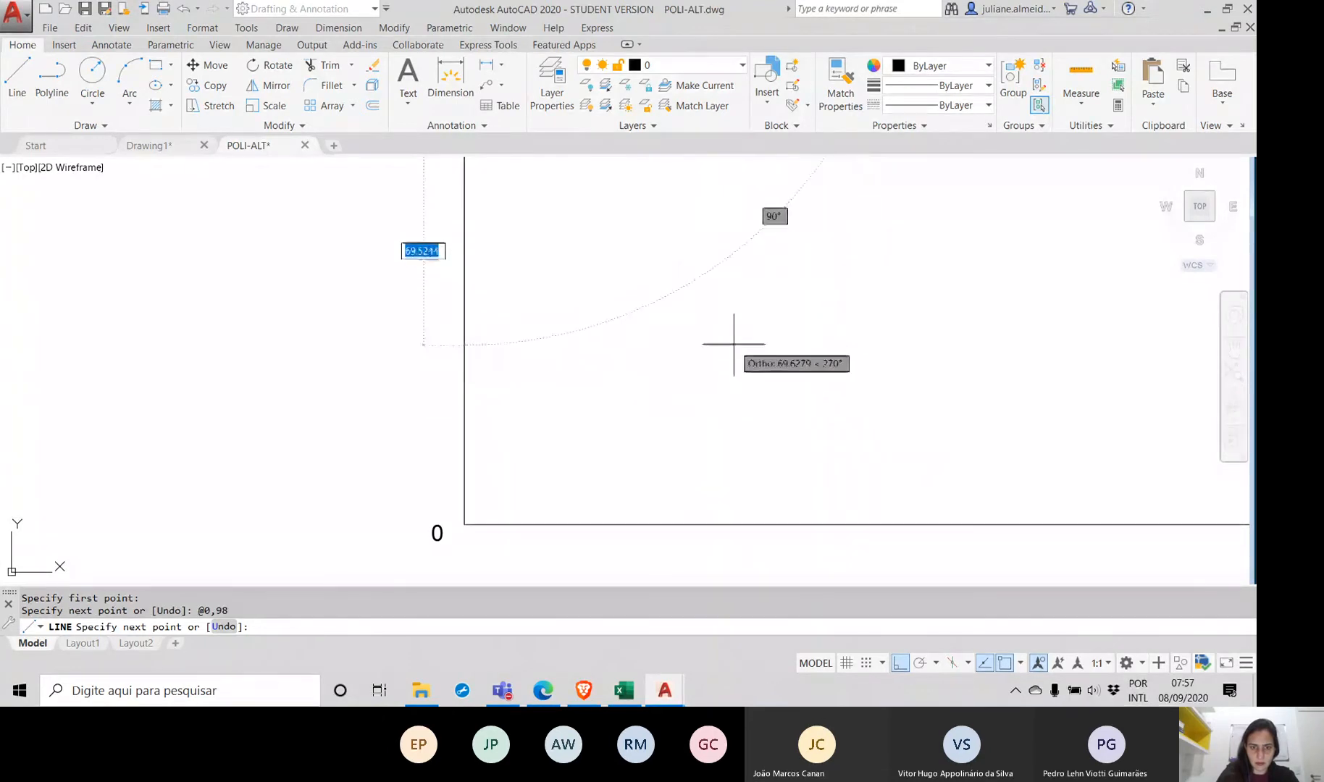
scroll(730, 343, "down", 2)
scroll(729, 342, "down", 4)
middle_click_drag(728, 342, 727, 443)
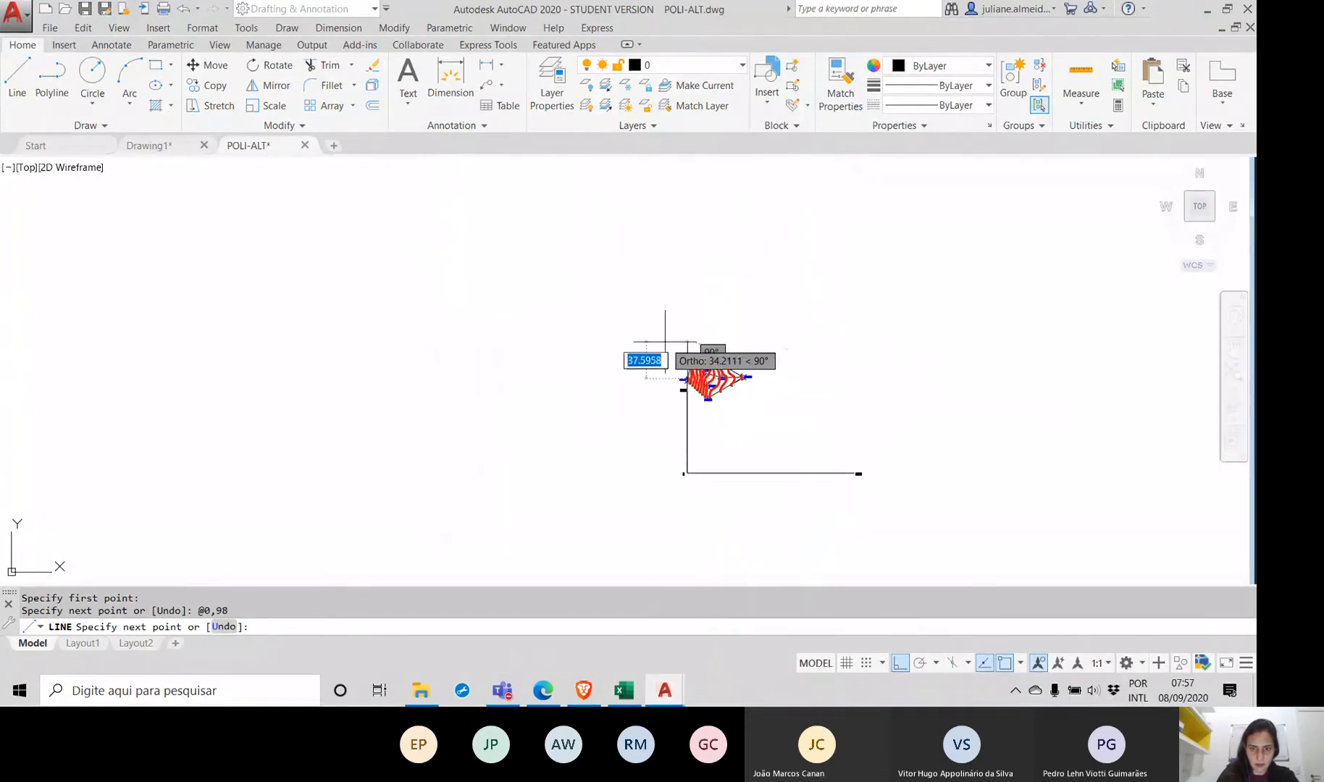
key("Return")
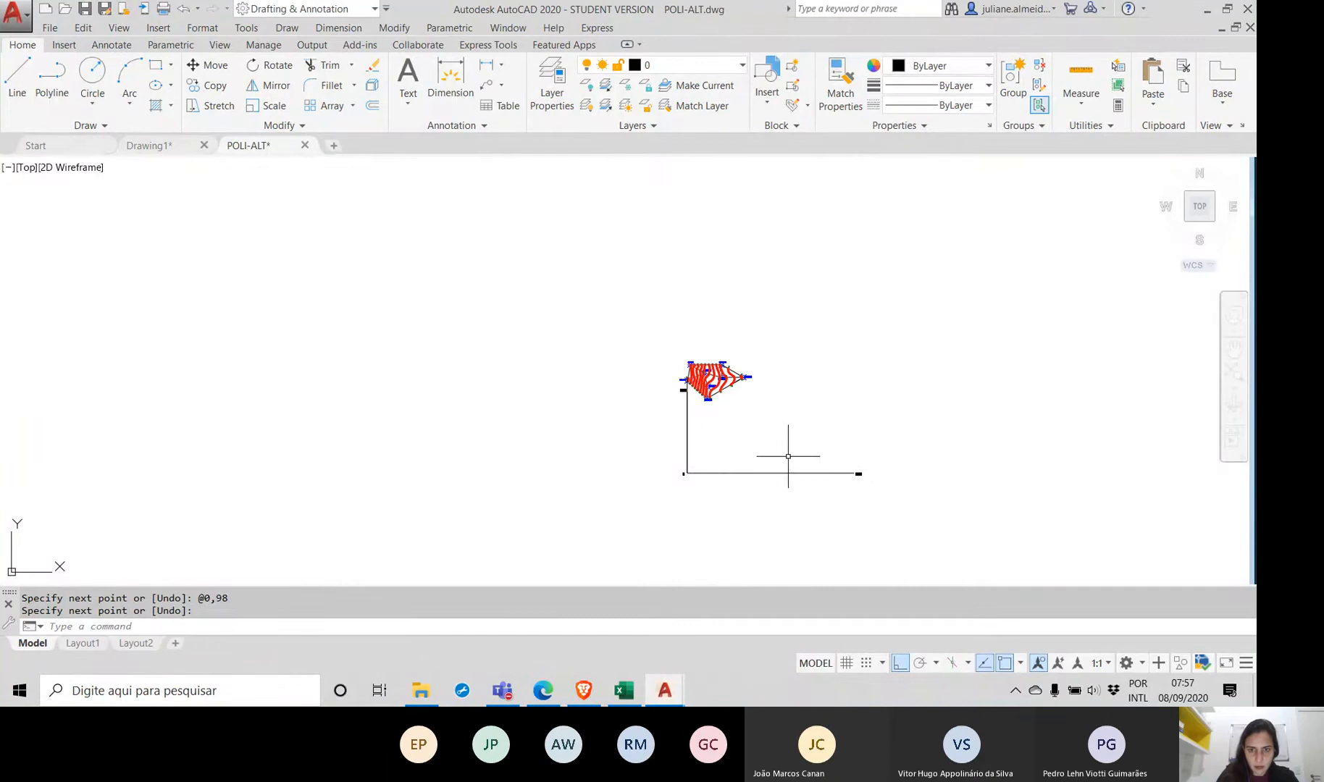
Step: Try to move both axes, the extra vertical line and the 0, x(m) and h(m) labels straight down, well below the contour map
left_click(855, 501)
left_click(649, 414)
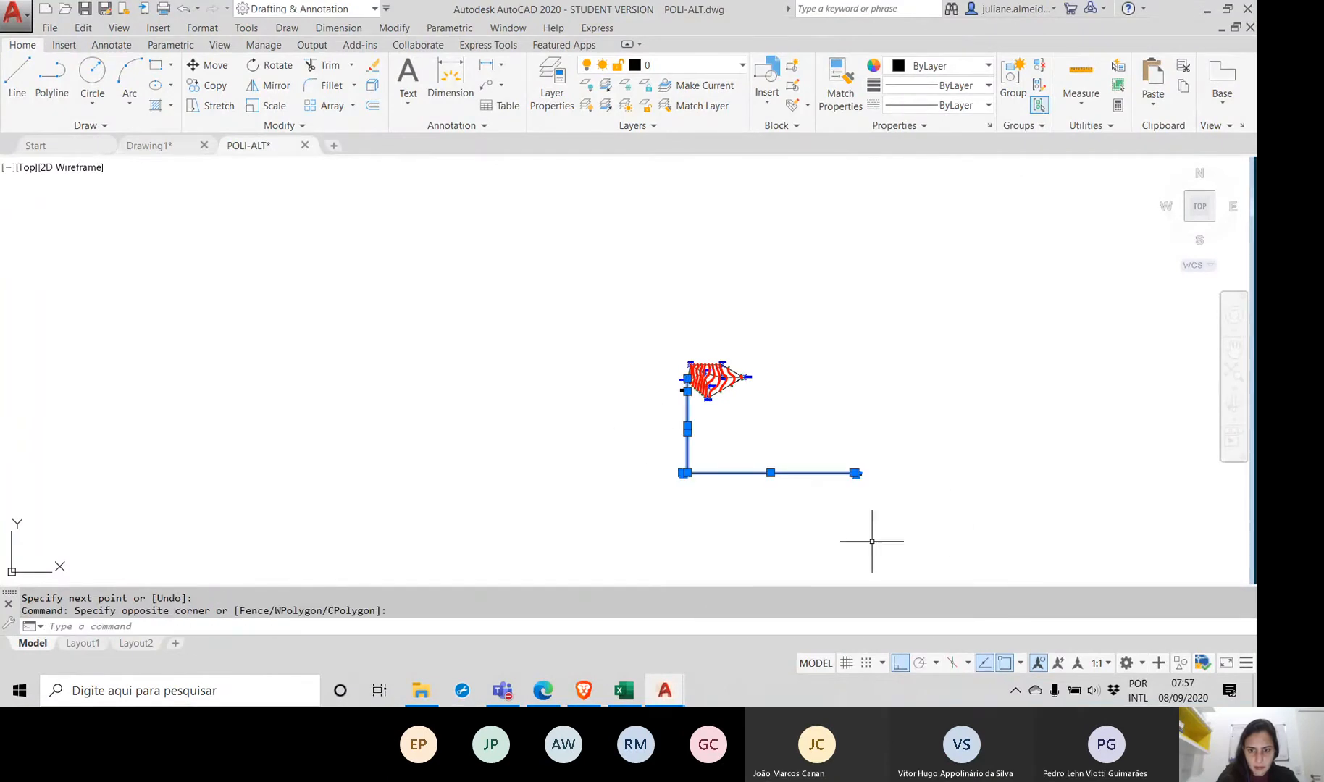
left_click(945, 519)
left_click(559, 414)
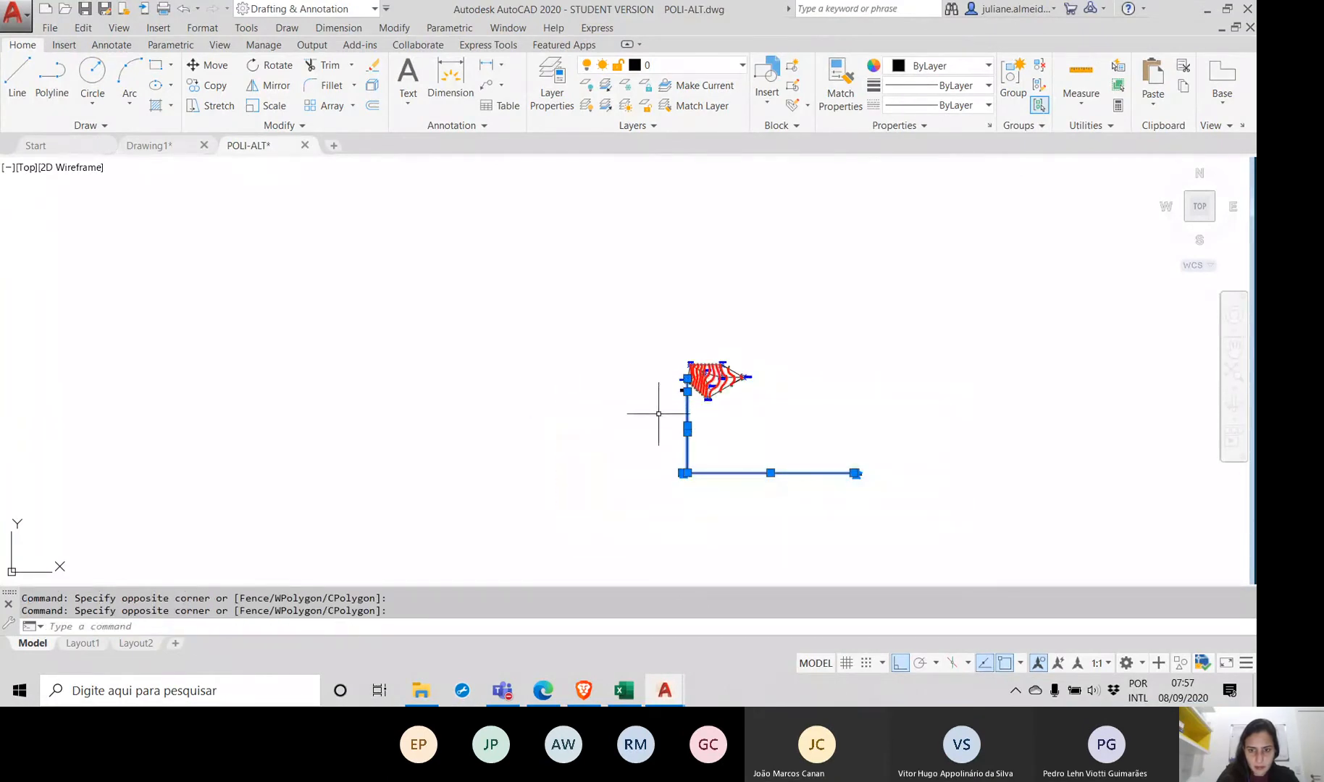
scroll(710, 395, "up", 6)
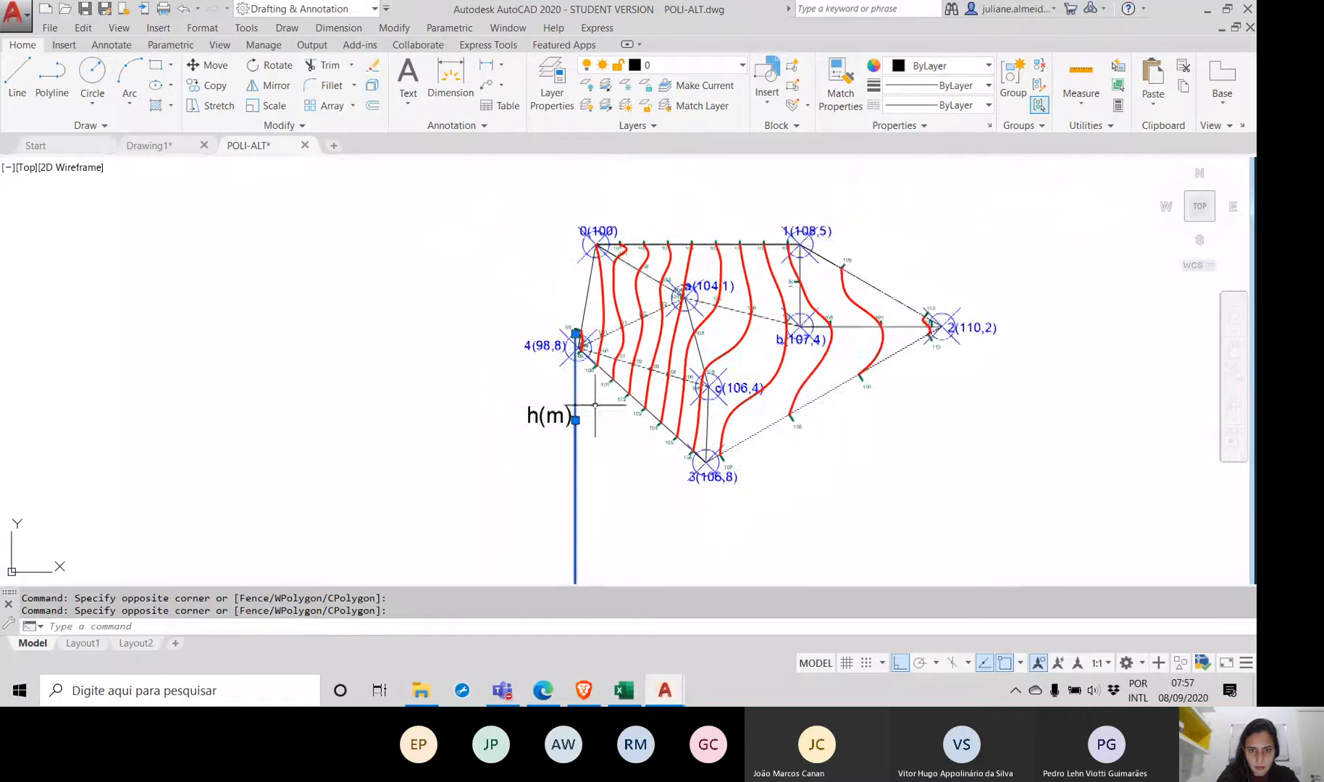
left_click(606, 456)
left_click(484, 400)
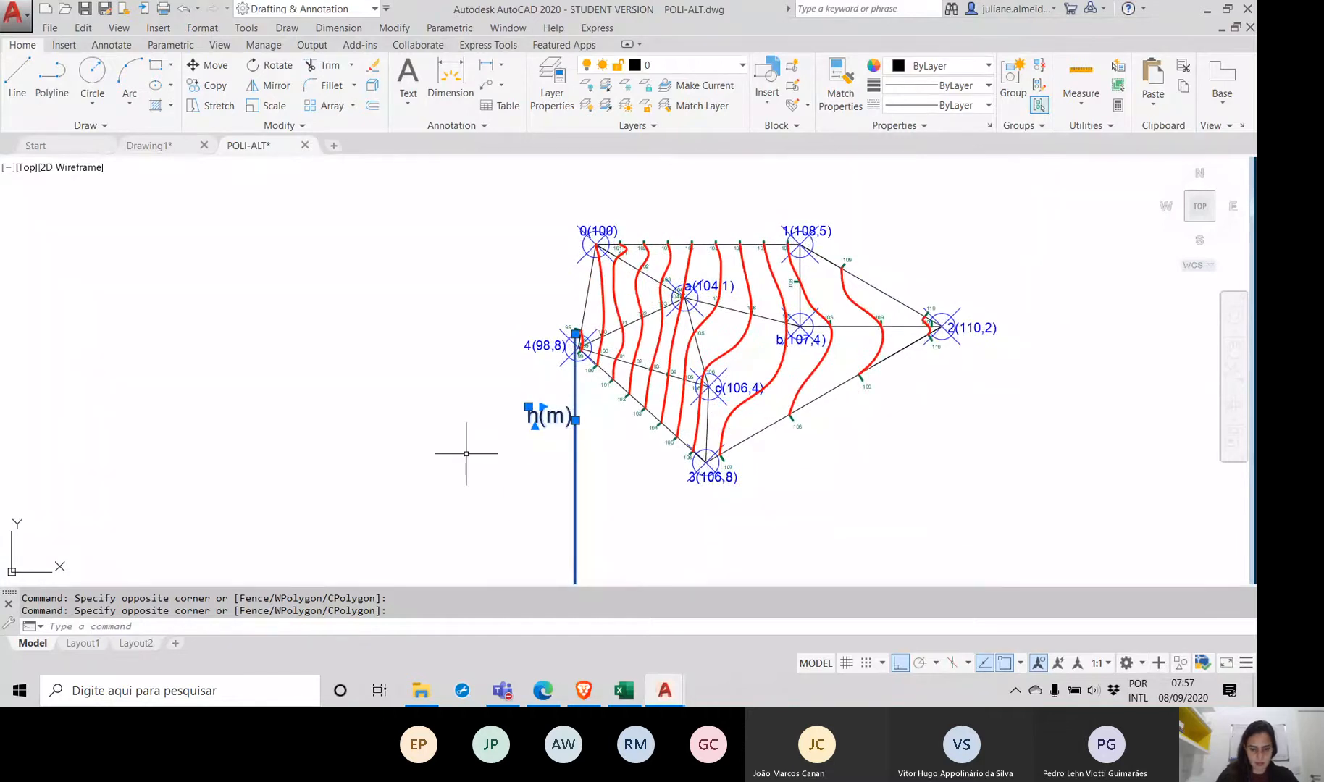
type("move")
key("Return")
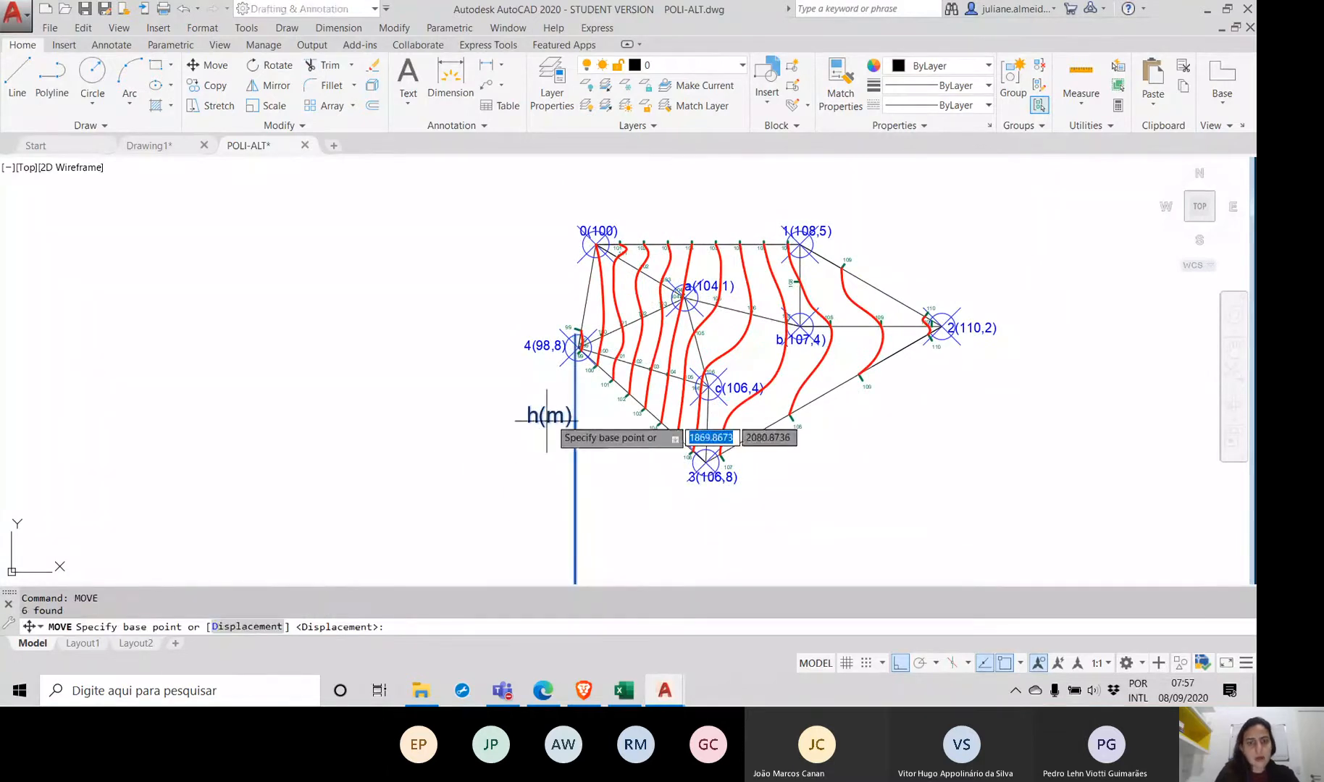
left_click(579, 422)
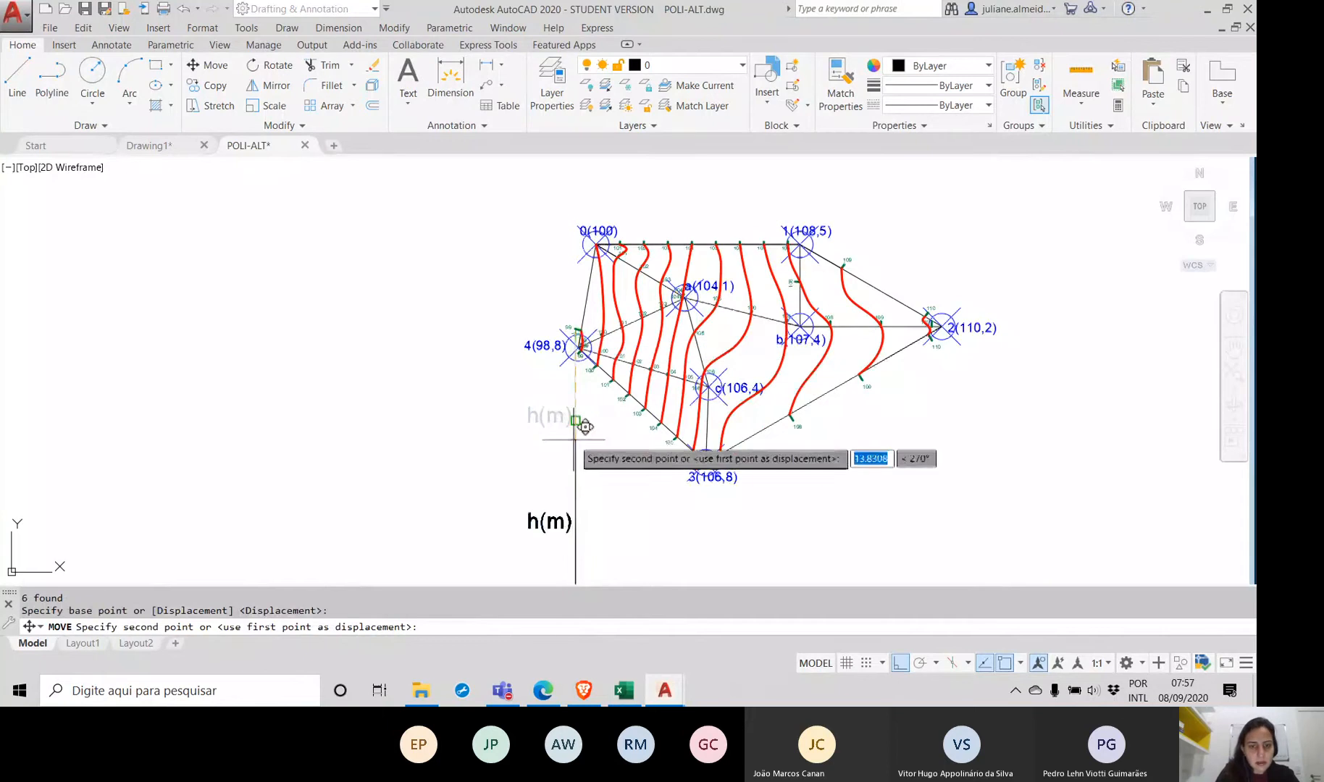
scroll(584, 423, "down", 5)
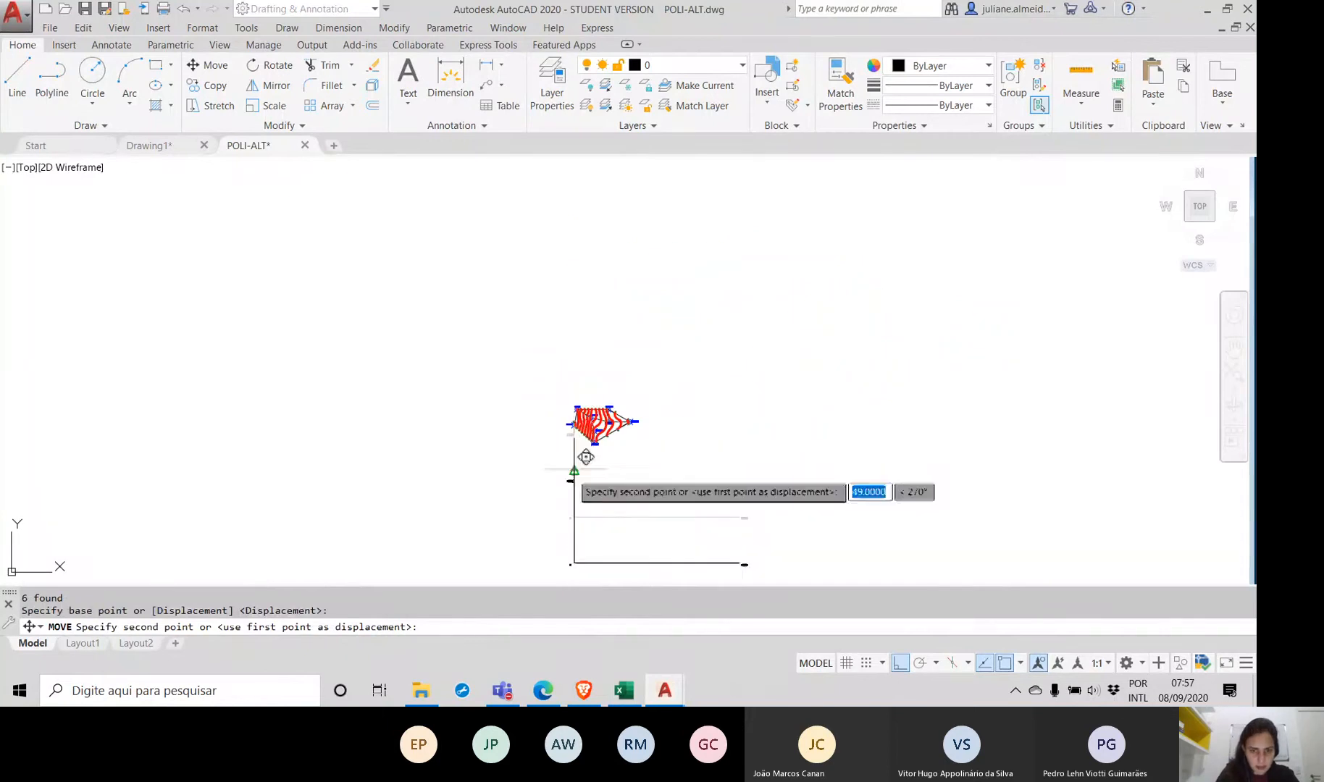
middle_click_drag(579, 450, 568, 305)
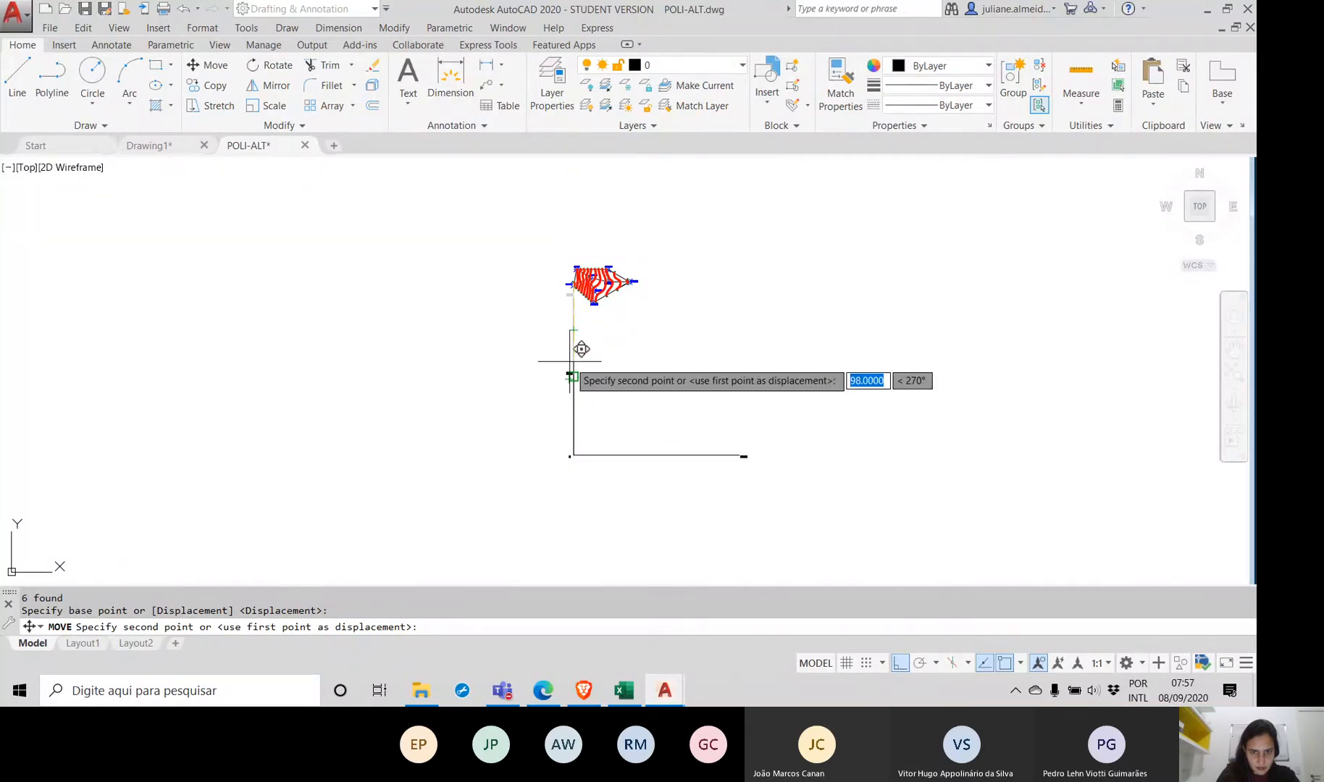
scroll(577, 459, "down", 1)
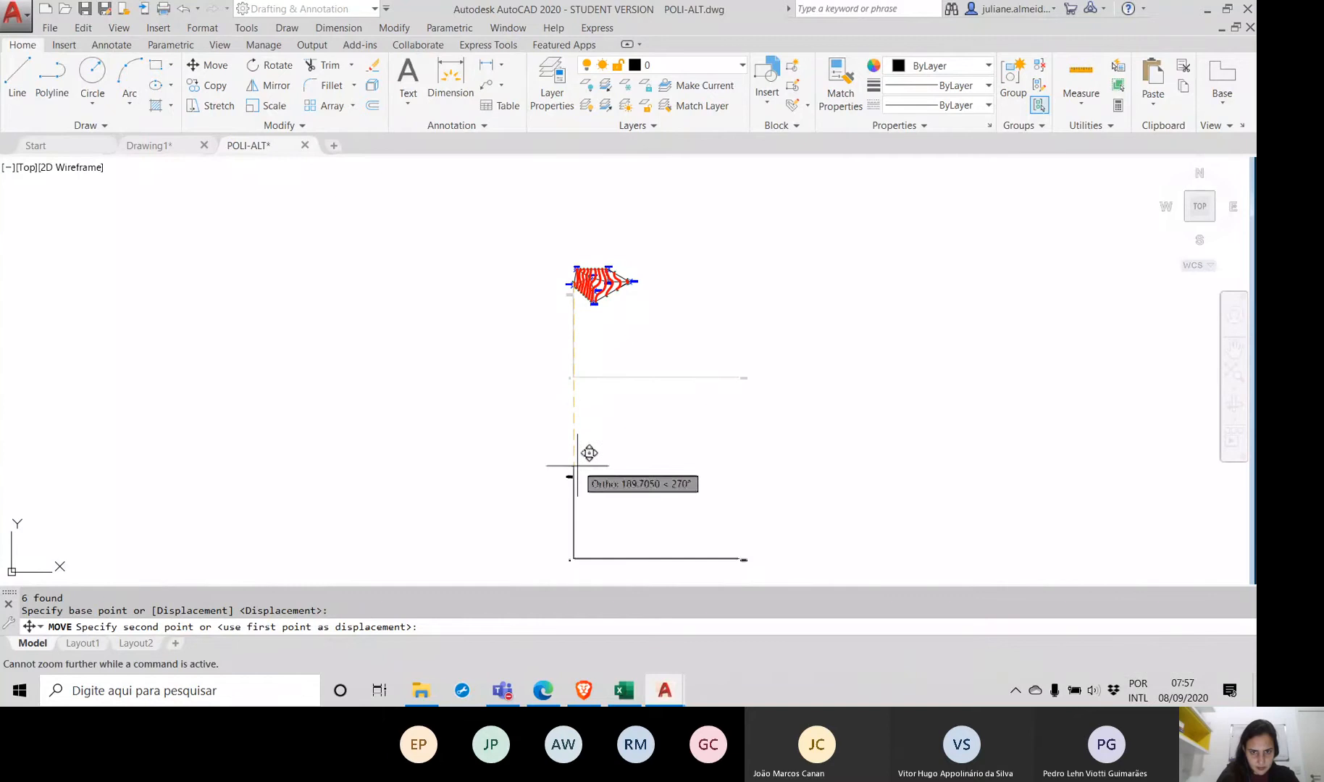
scroll(578, 467, "down", 1)
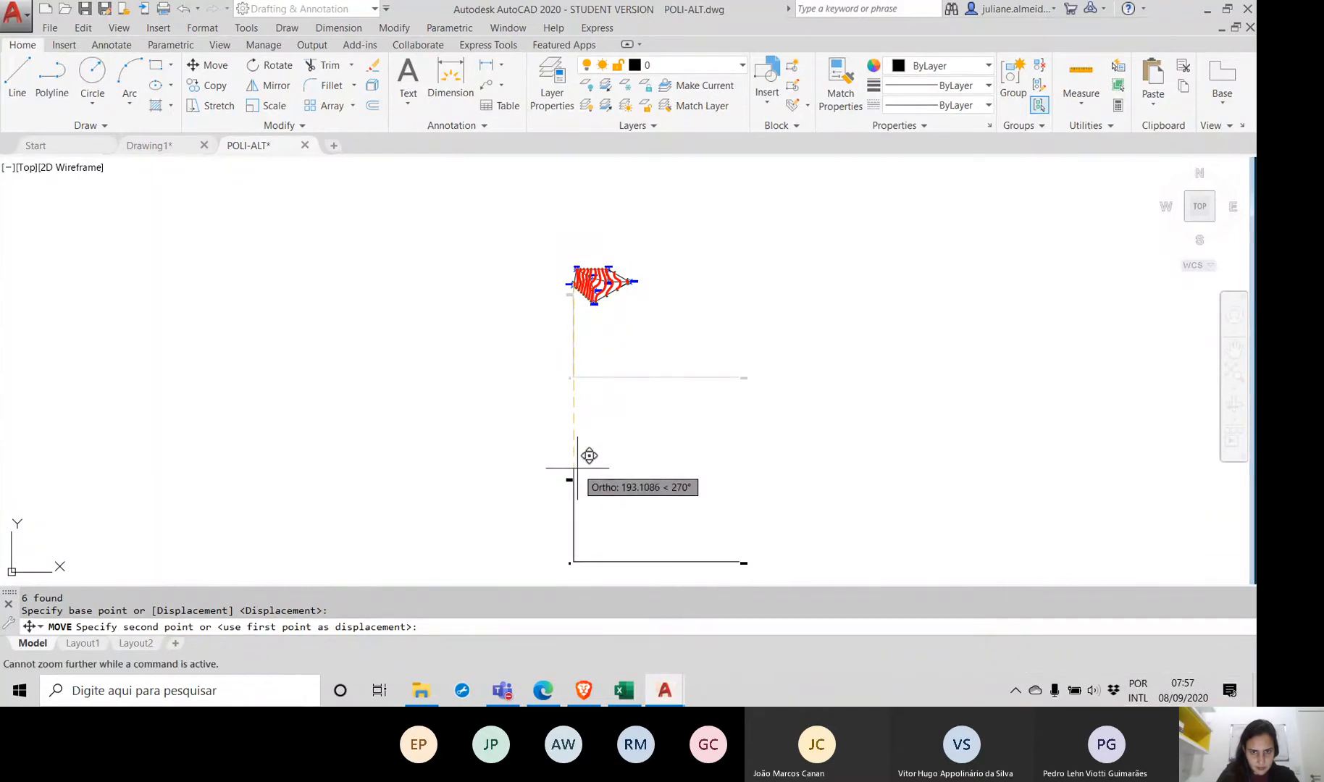
middle_click_drag(577, 468, 569, 331)
scroll(585, 400, "down", 2)
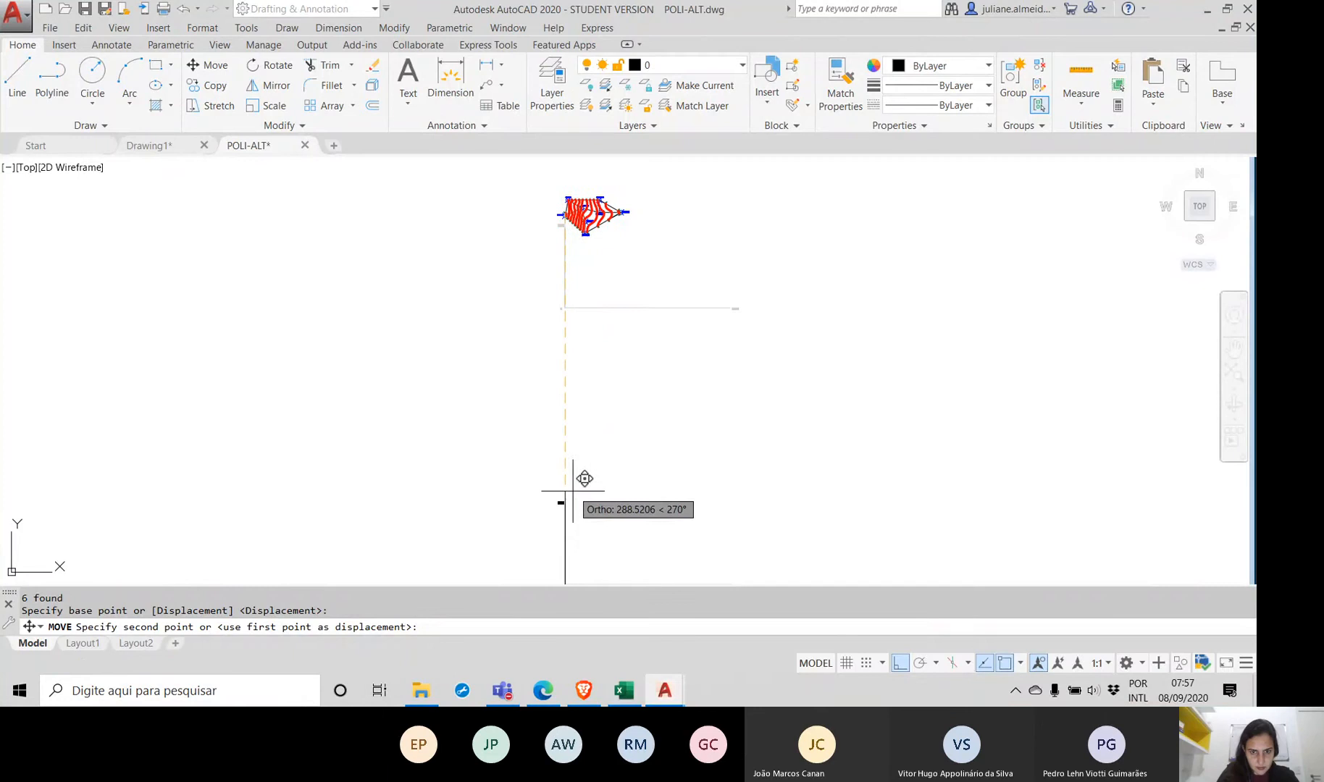
left_click(581, 575)
Step: Undo the downward move, the 98-unit vertical line and the earlier rightward move of the axes and labels
scroll(581, 574, "down", 8)
middle_click_drag(581, 569, 573, 250)
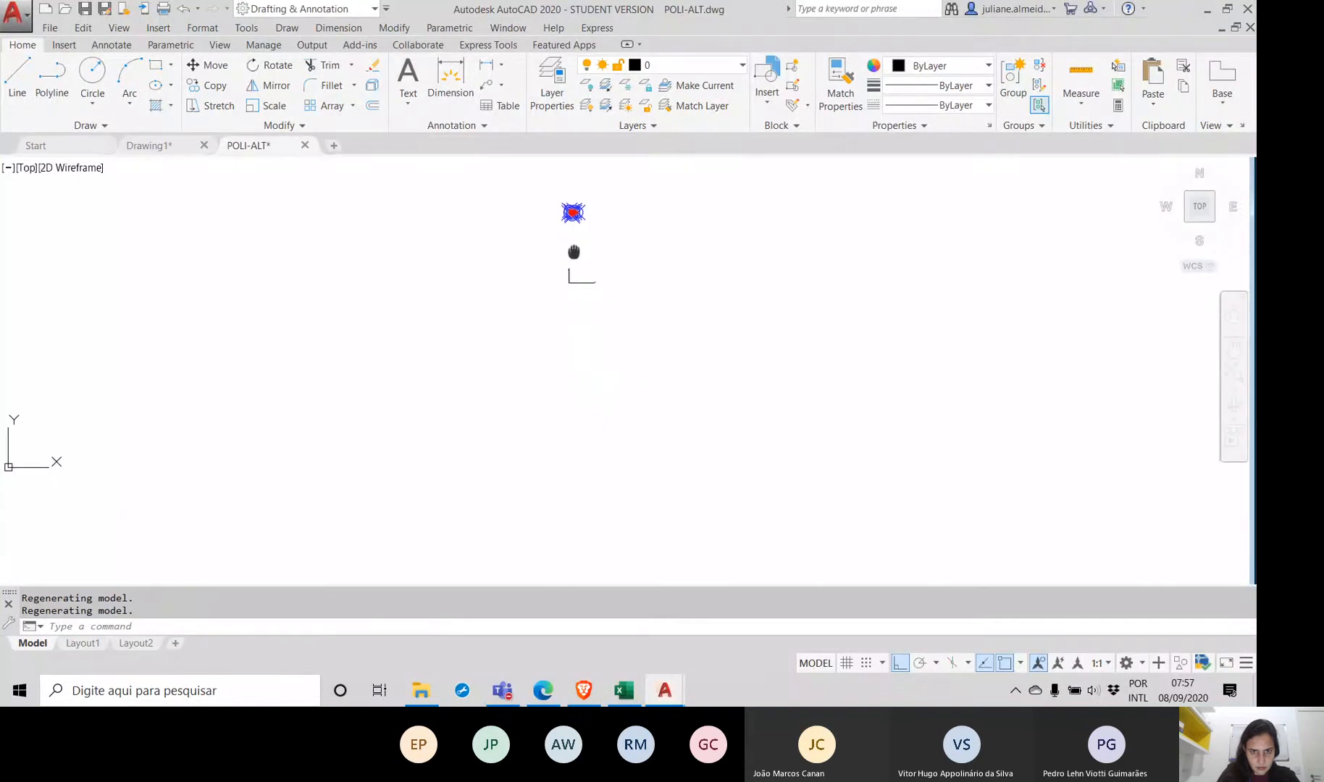
scroll(574, 250, "up", 2)
scroll(571, 193, "up", 8)
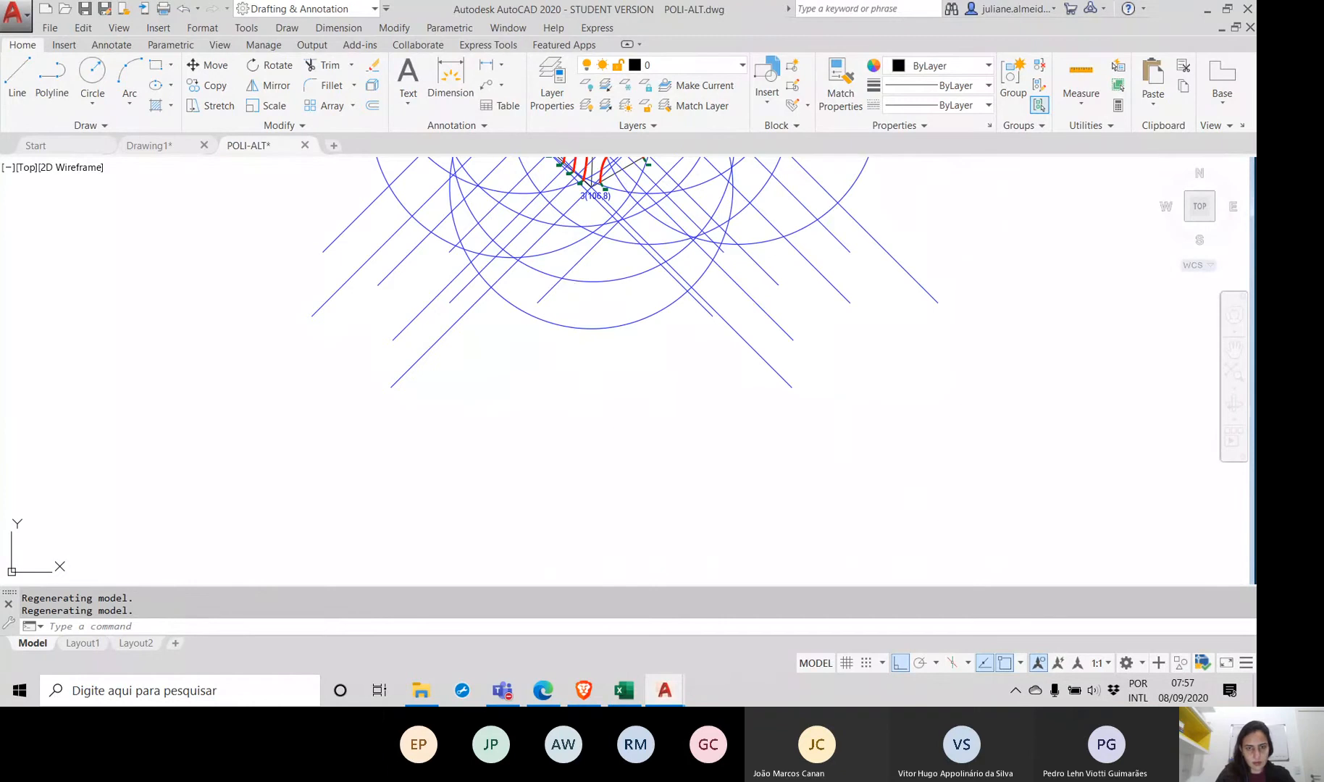
key("ctrl+z")
key("ctrl+z")
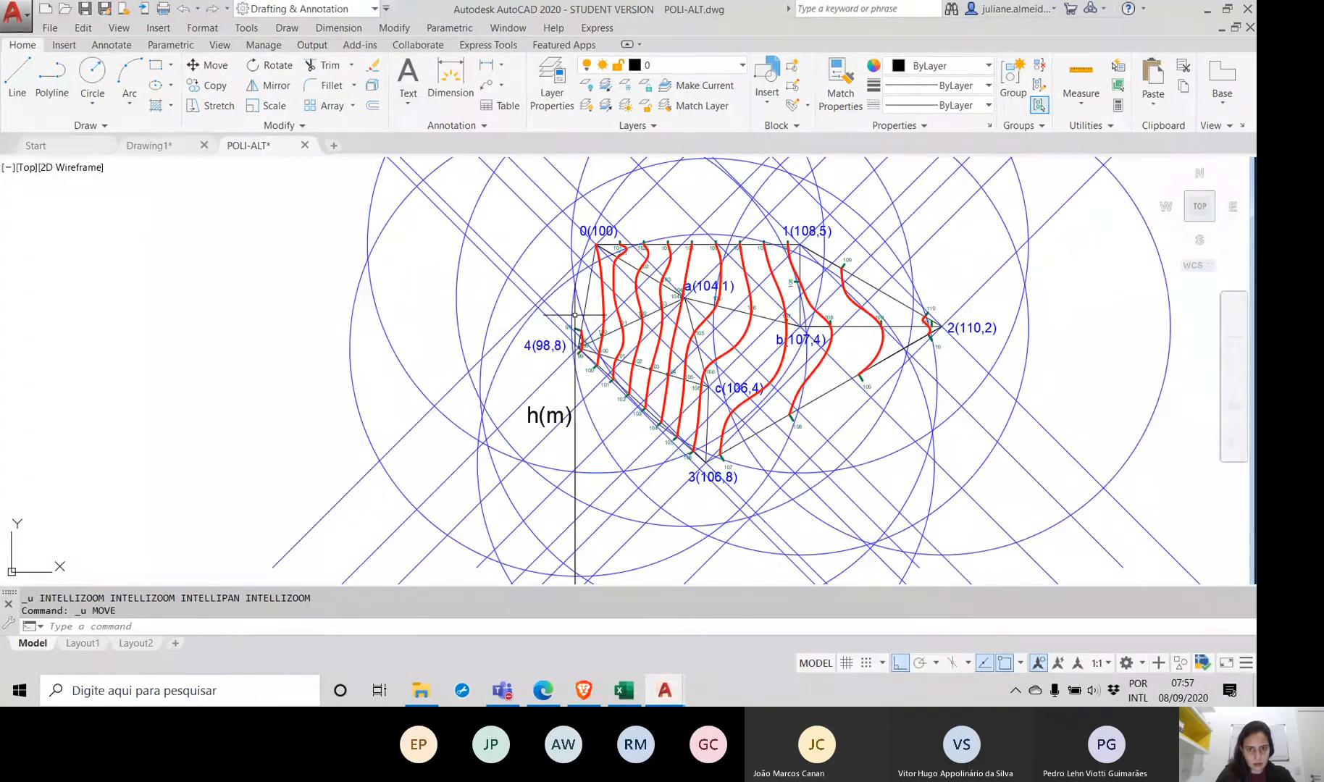
key("ctrl+z")
key("ctrl+z")
key("ctrl+z")
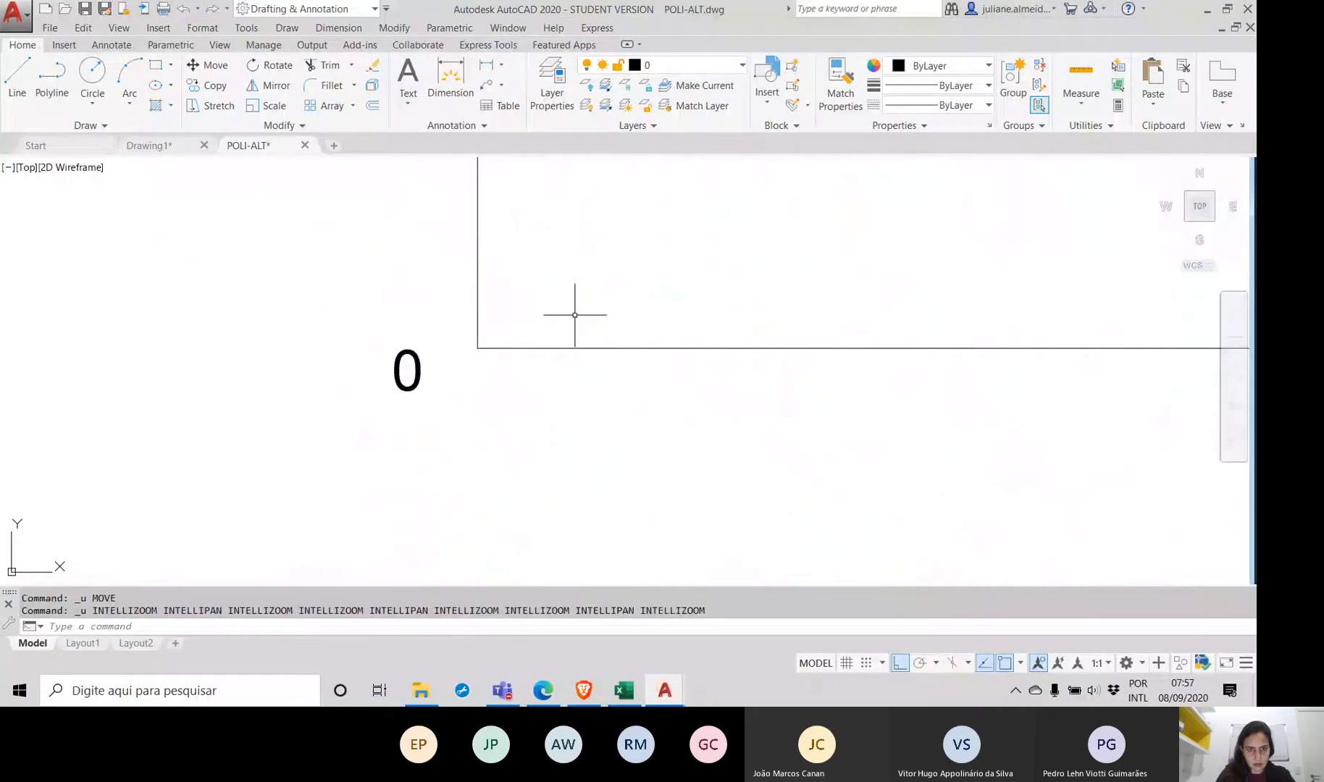
Step: Reapply the Point Style settings with the point size kept relative to the screen
scroll(575, 315, "down", 10)
middle_click_drag(691, 247, 633, 370)
scroll(622, 336, "up", 6)
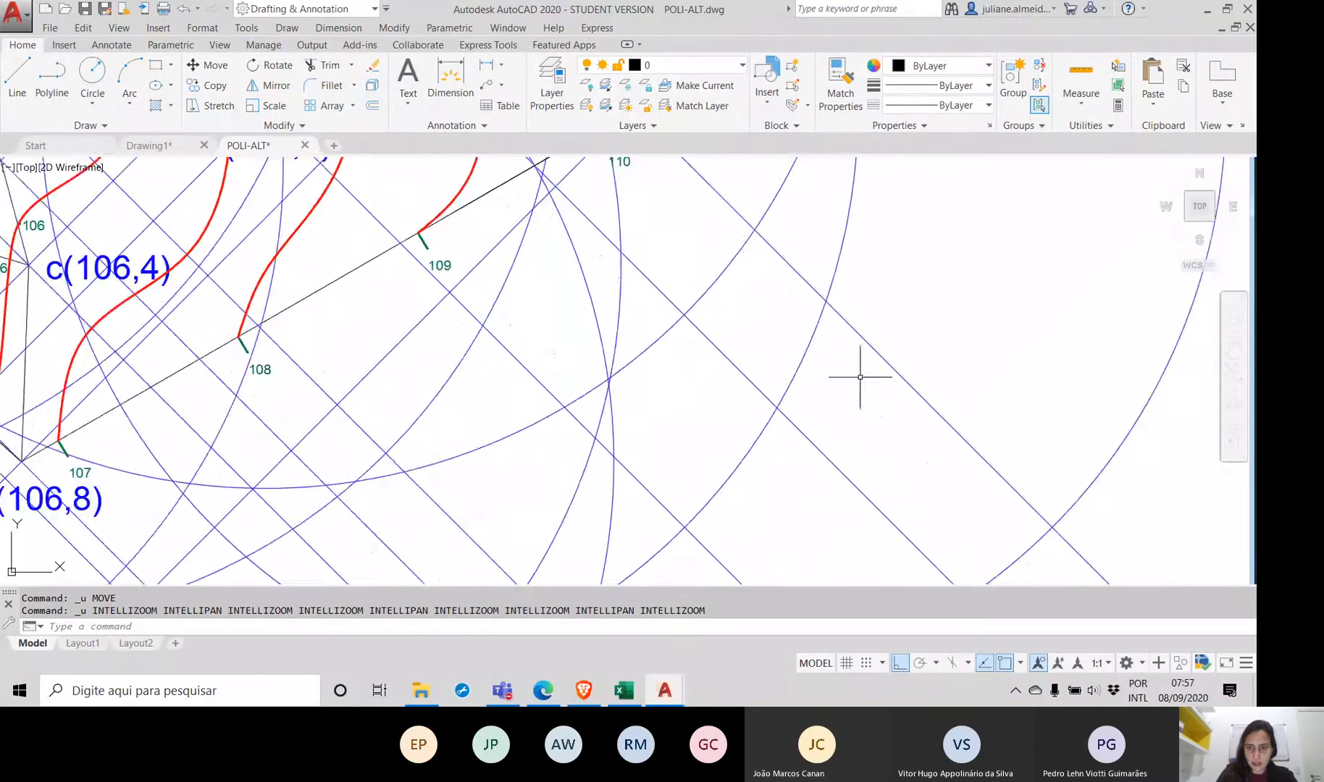
scroll(733, 366, "down", 2)
left_click_drag(925, 385, 782, 330)
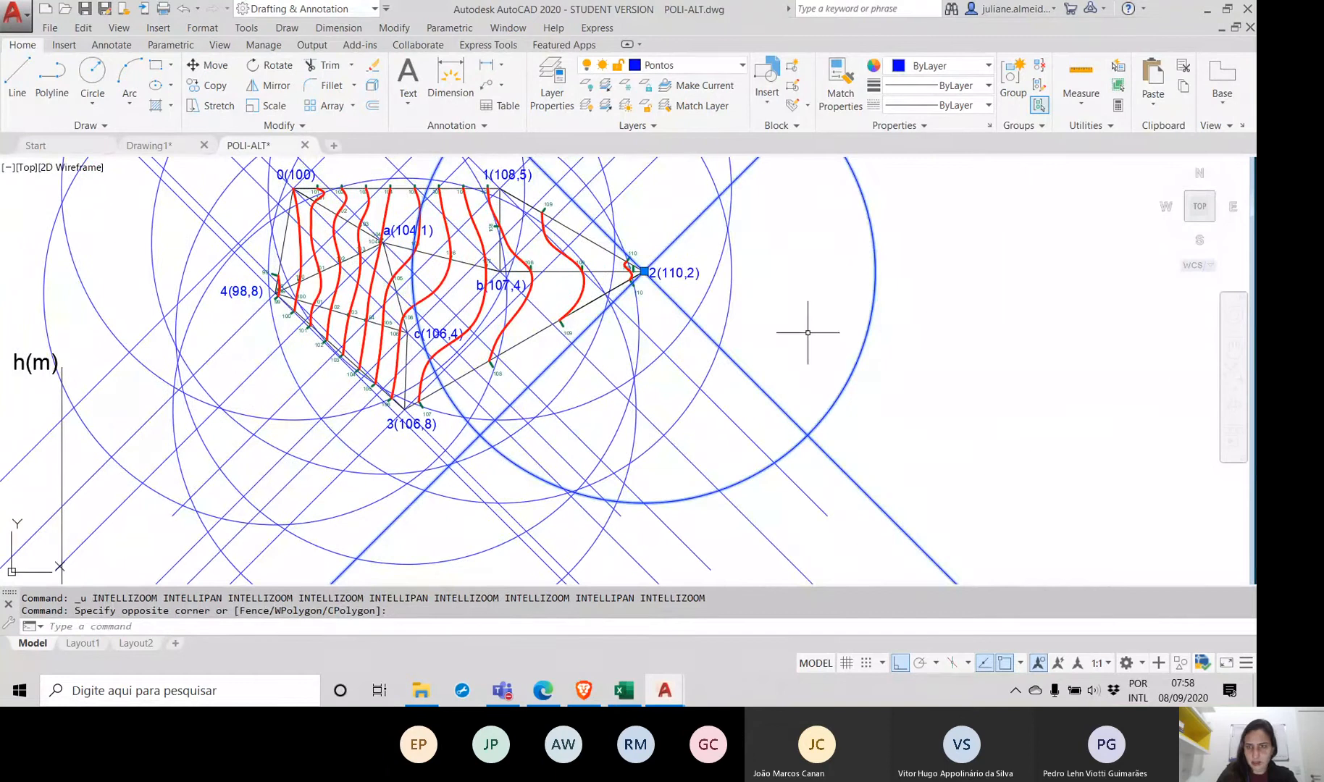
left_click(1100, 127)
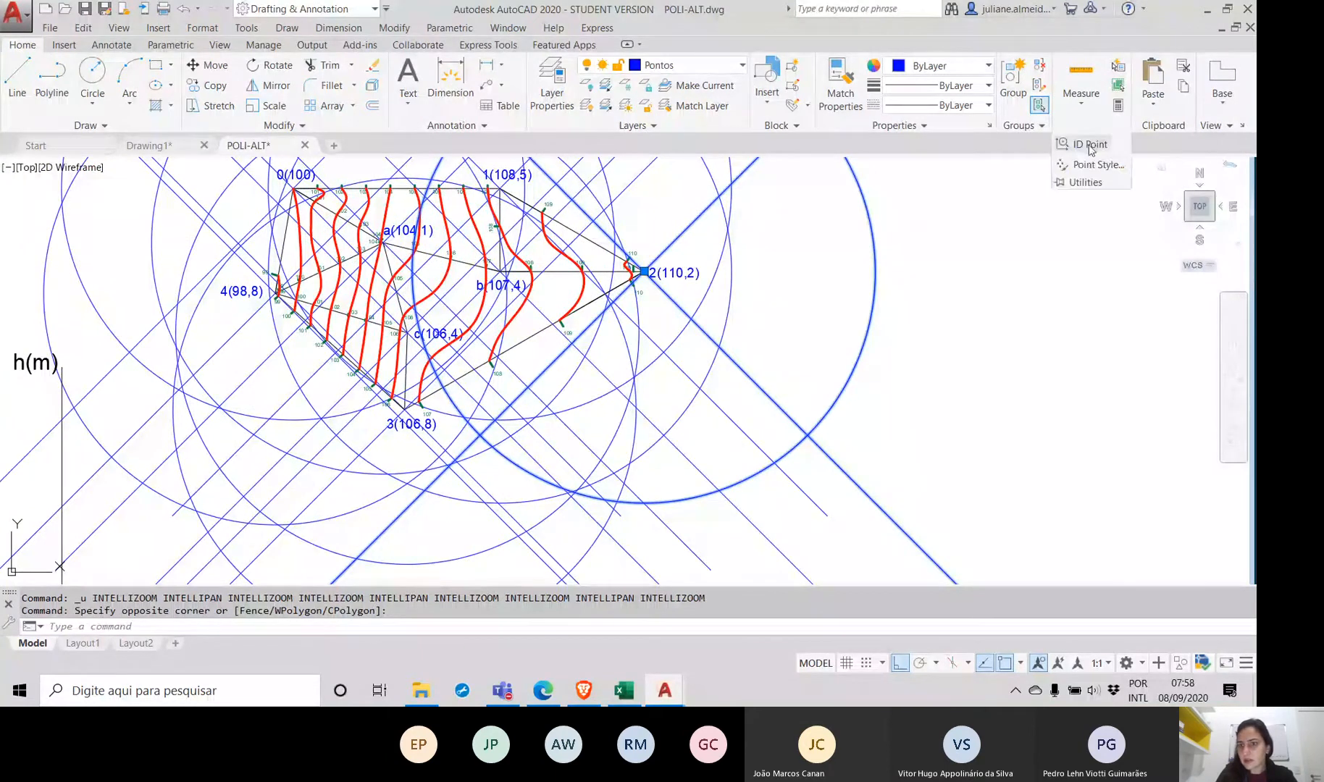
left_click(1084, 165)
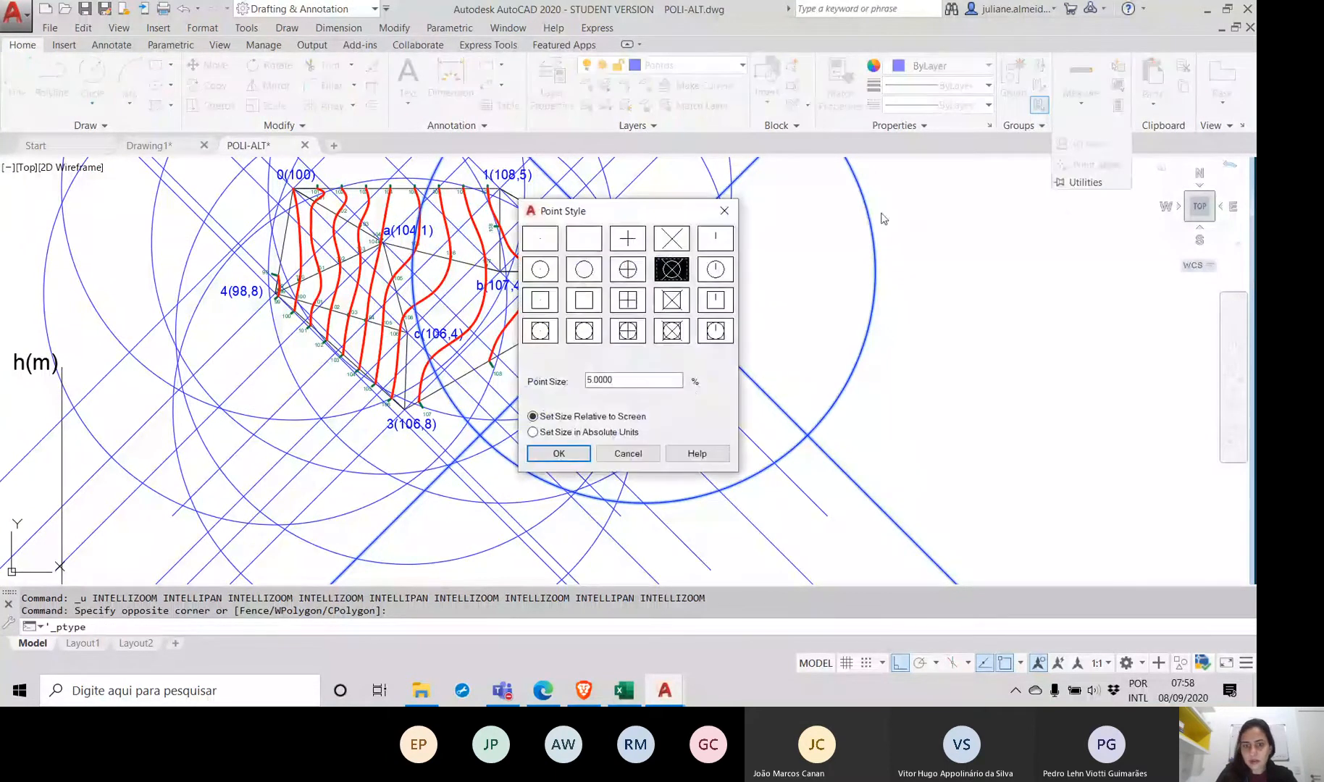
left_click_drag(652, 381, 591, 377)
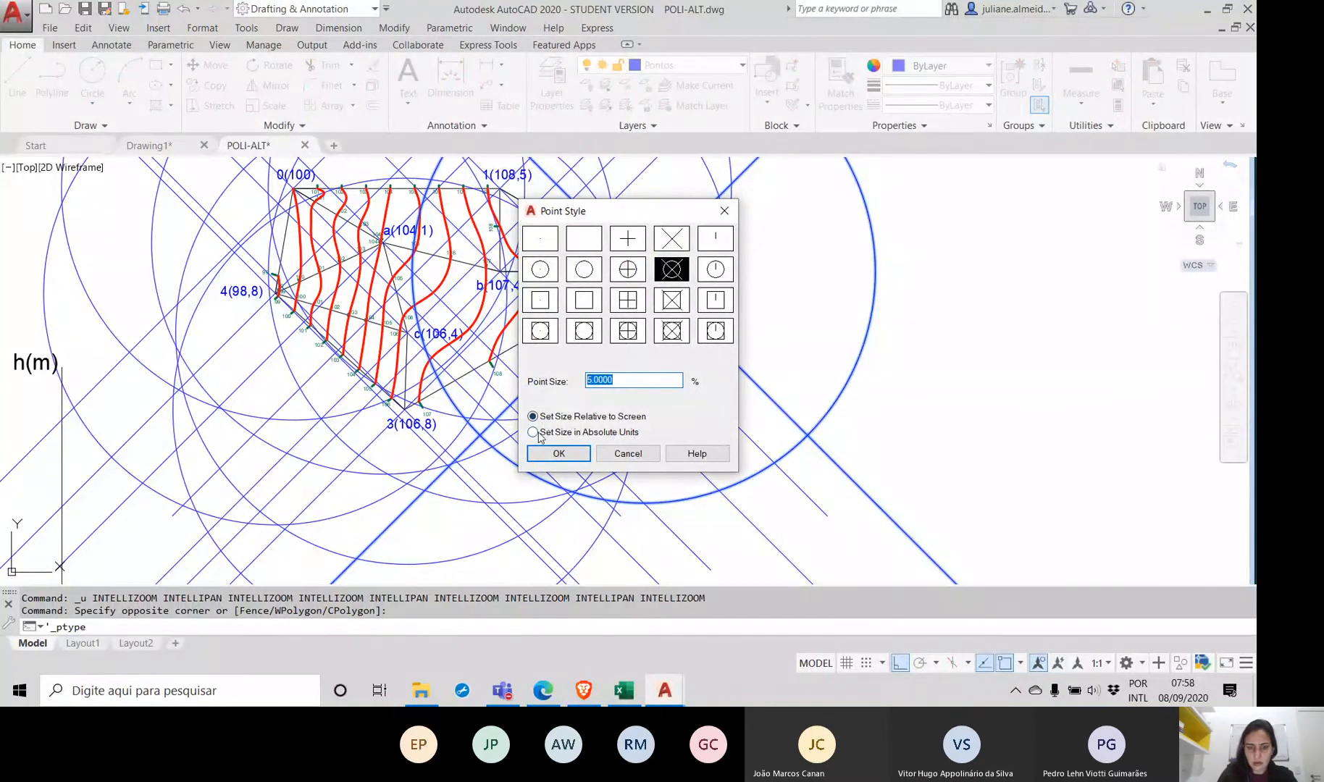
left_click(559, 454)
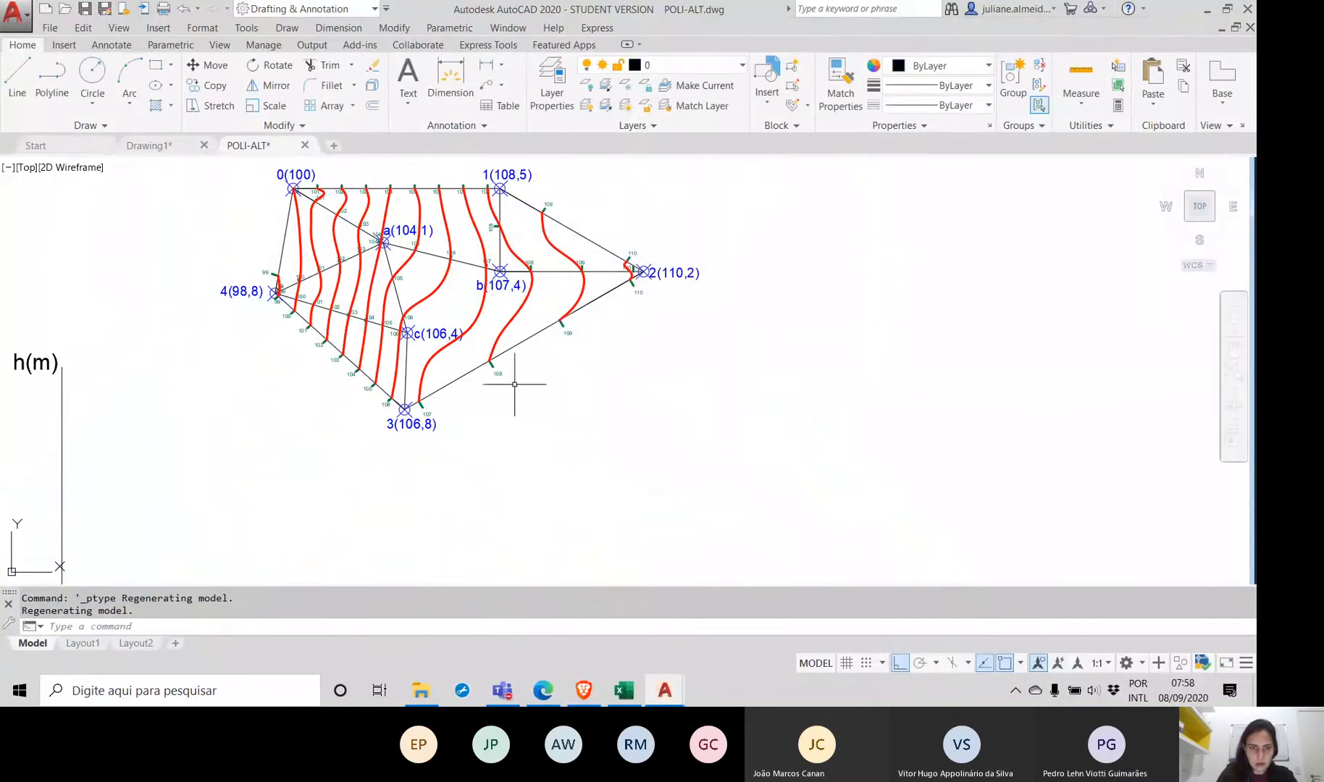
Step: Change the Point Style so point sizes are set in absolute units
left_click(1087, 127)
left_click(1097, 164)
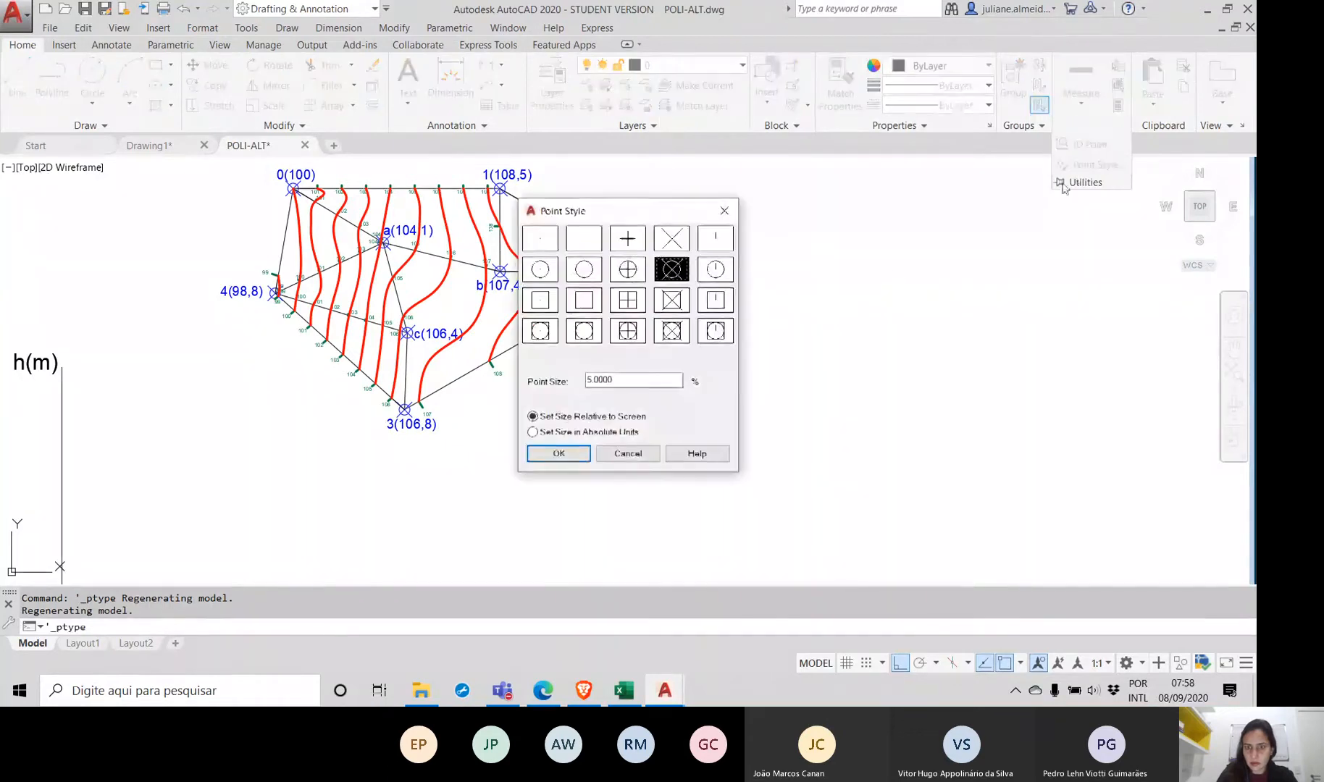
left_click(578, 432)
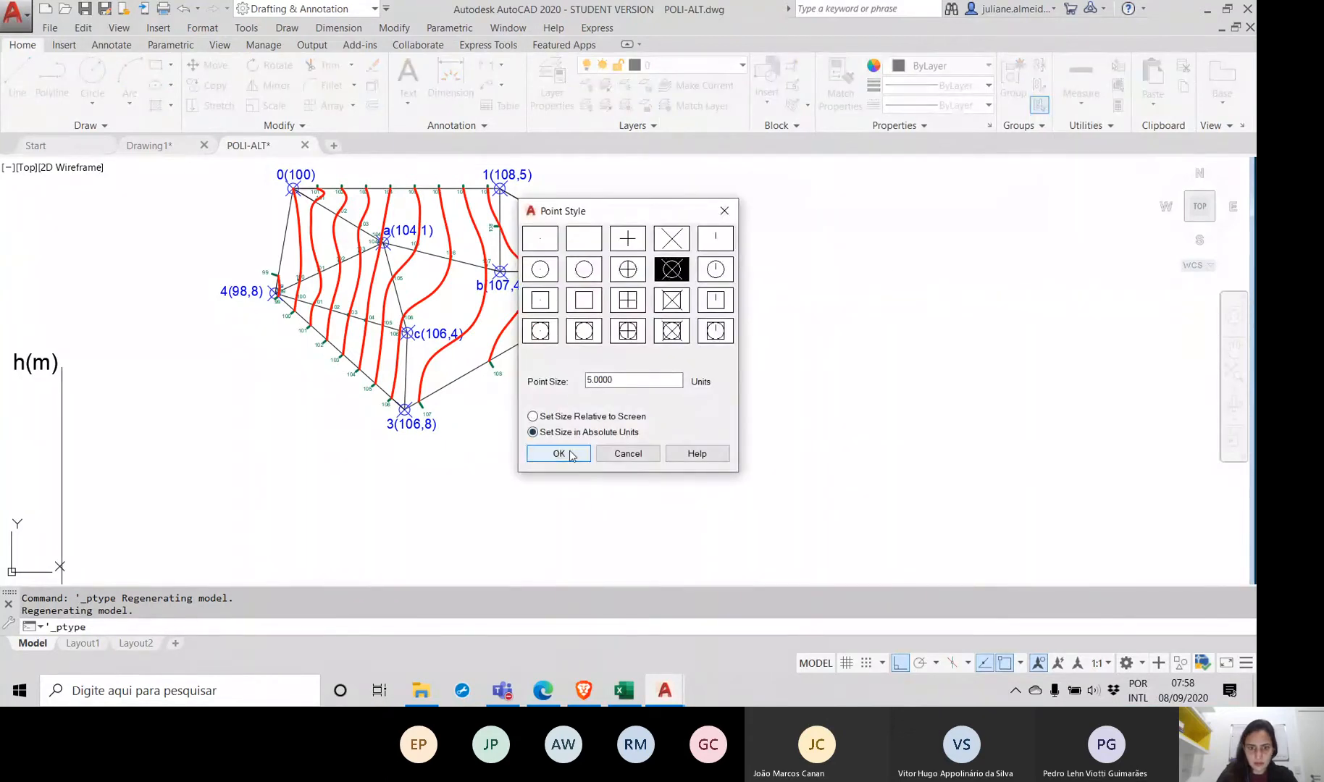
left_click(572, 454)
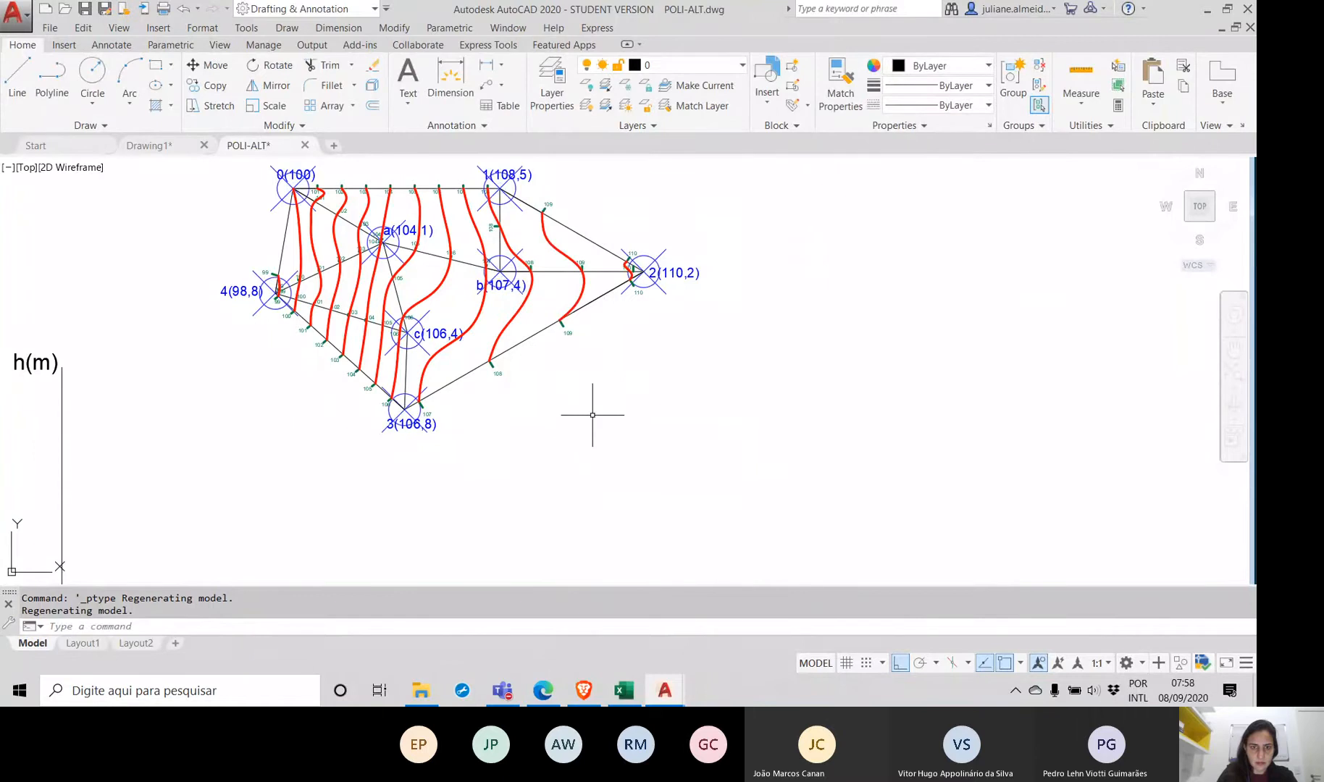
Step: Set the point size to 1 unit in the Point Style settings
left_click(1114, 128)
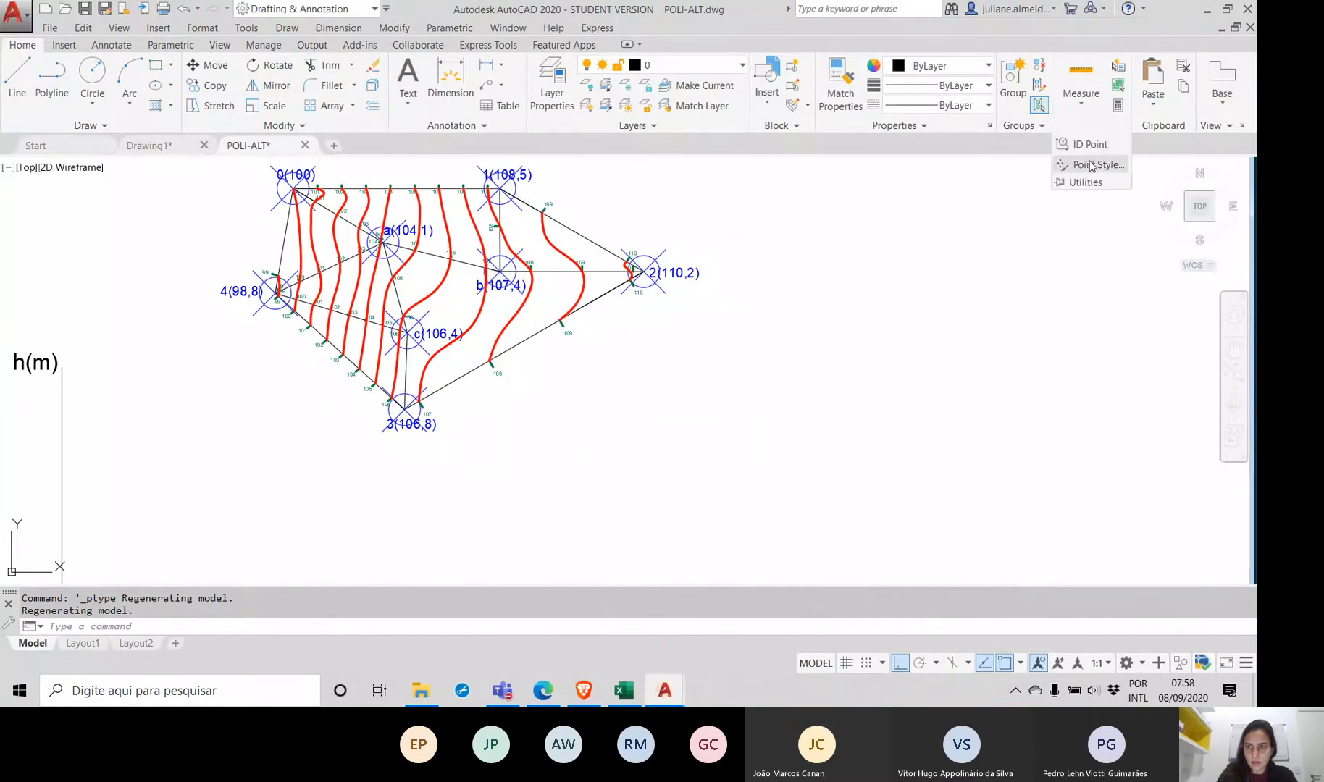
left_click(1089, 166)
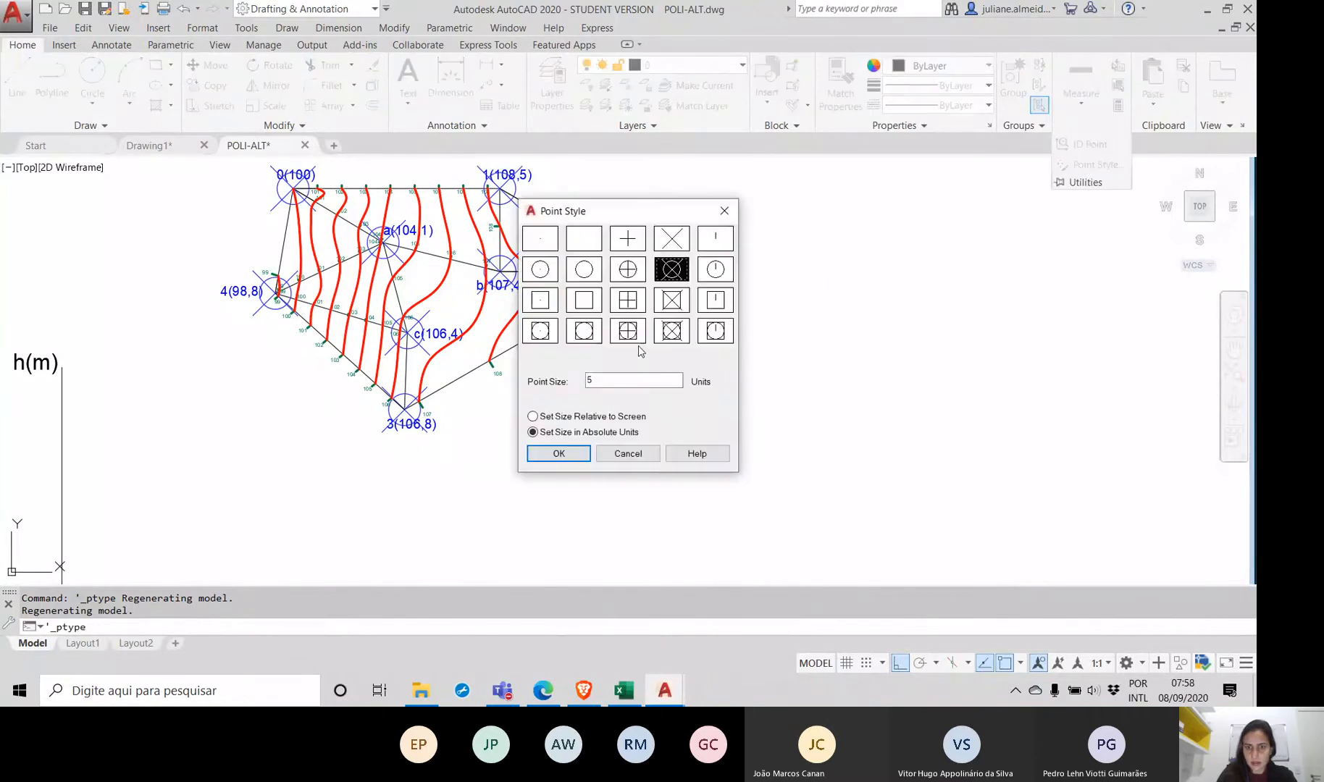
double_click(591, 381)
type("1")
key("Return")
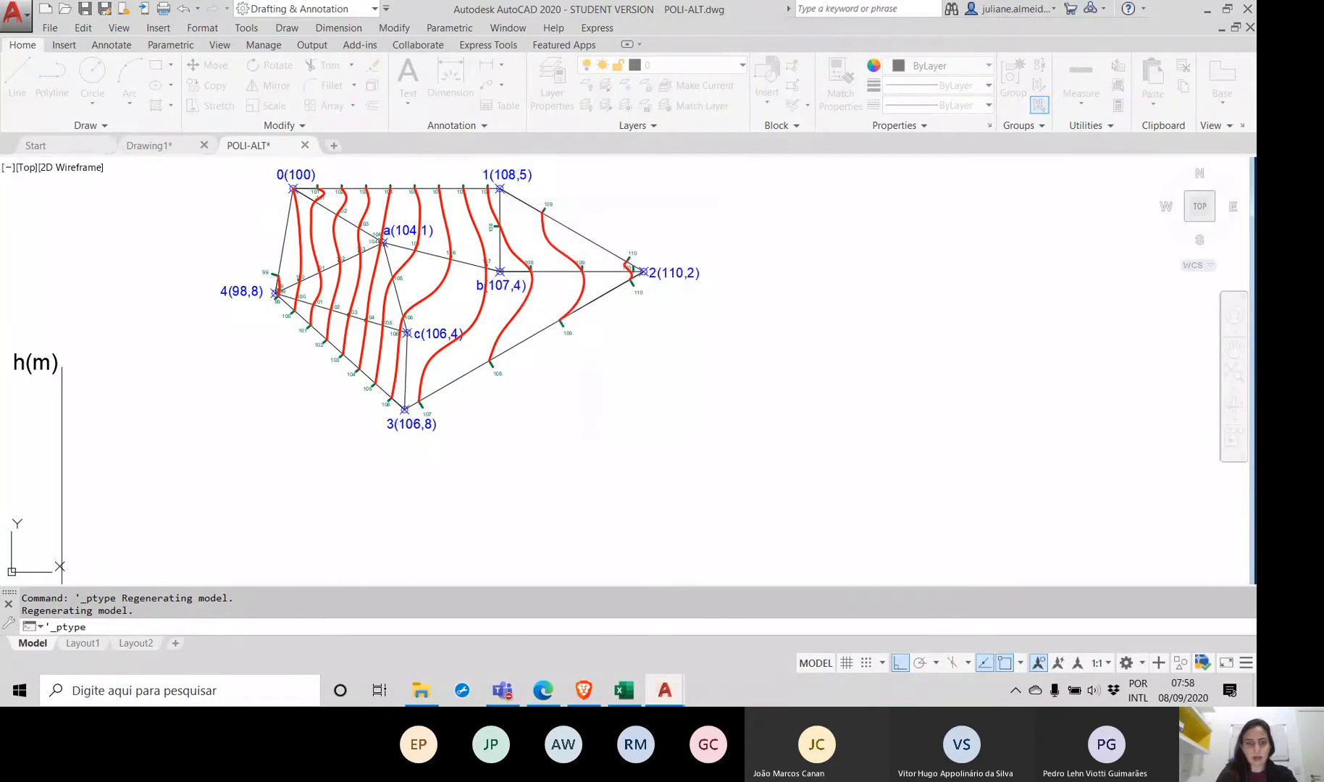
Step: Switch to Microsoft Teams to check the meeting chat and return to the AutoCAD drawing
mouse_move(486, 448)
middle_mouse_down()
mouse_move(529, 407)
mouse_move(666, 371)
middle_mouse_up()
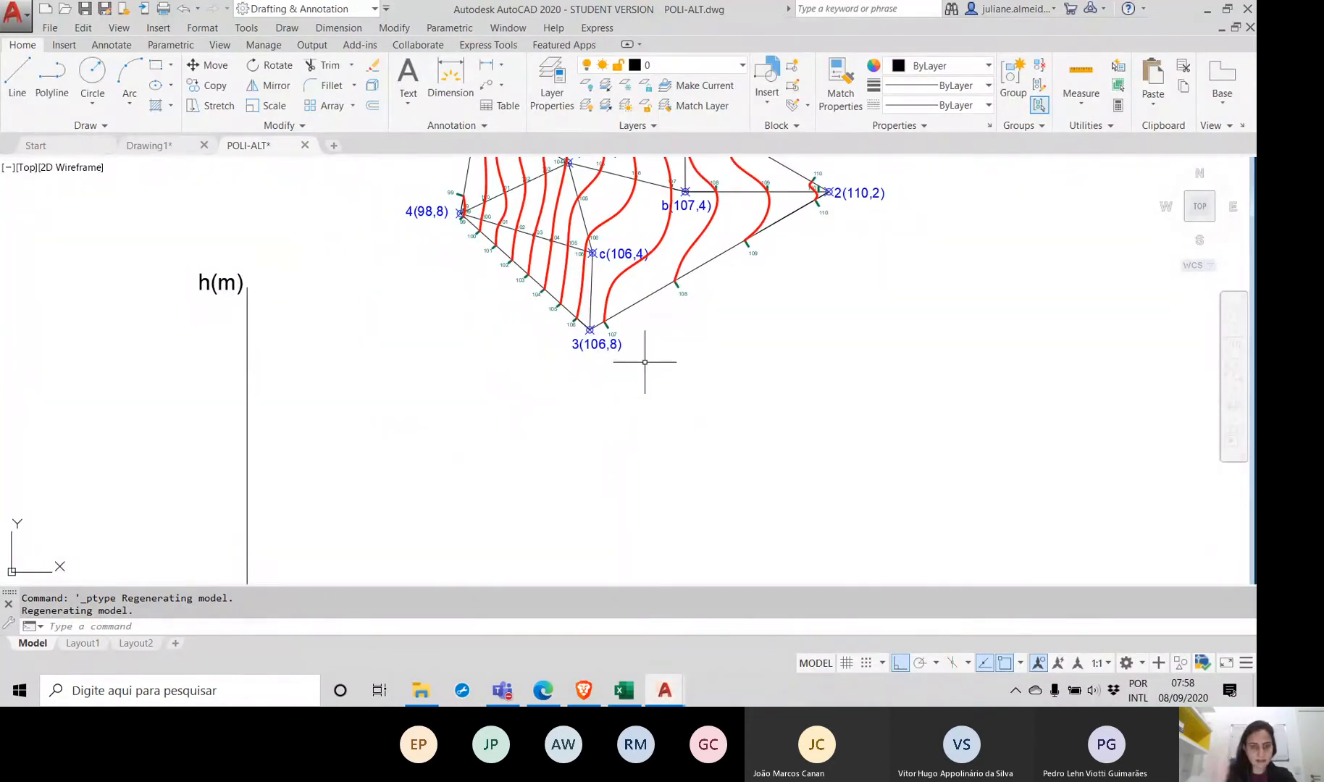
scroll(645, 348, "down", 5)
scroll(646, 349, "up", 5)
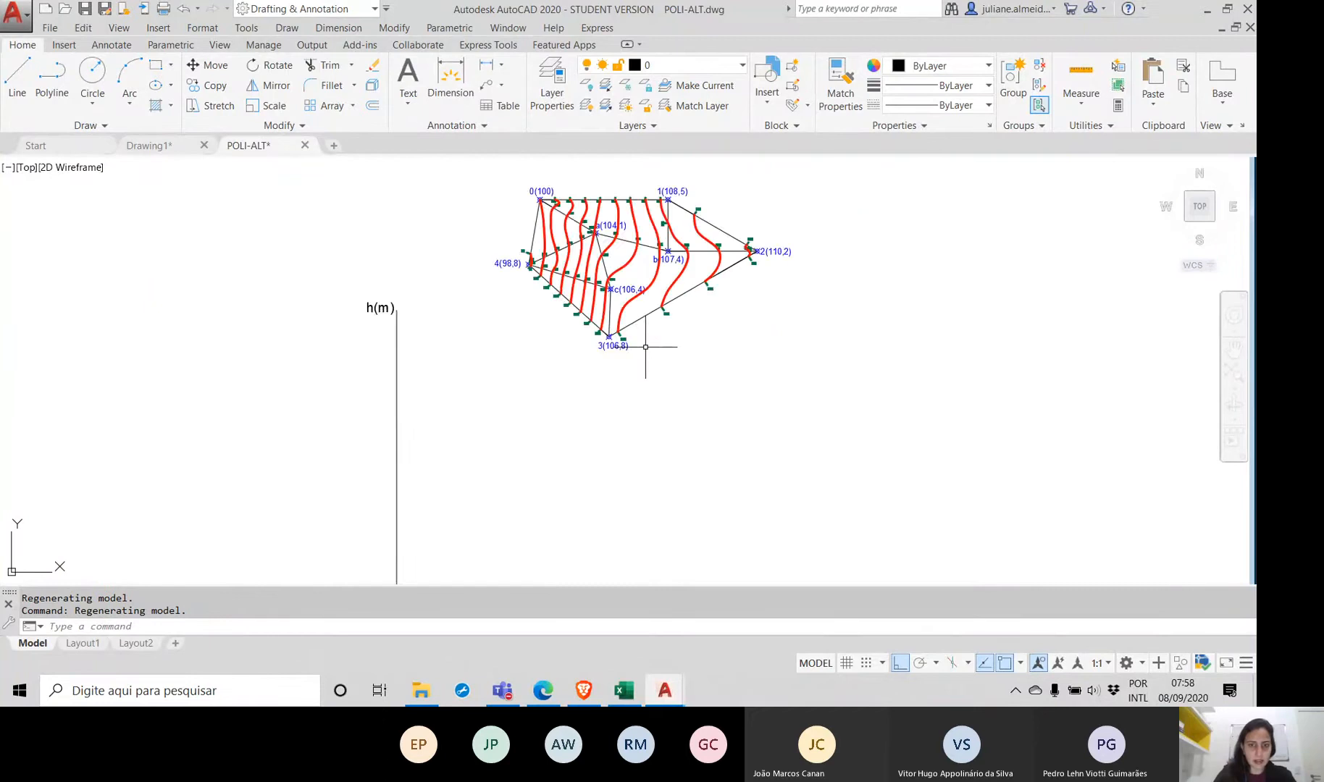
middle_click_drag(646, 349, 673, 290)
scroll(674, 290, "down", 5)
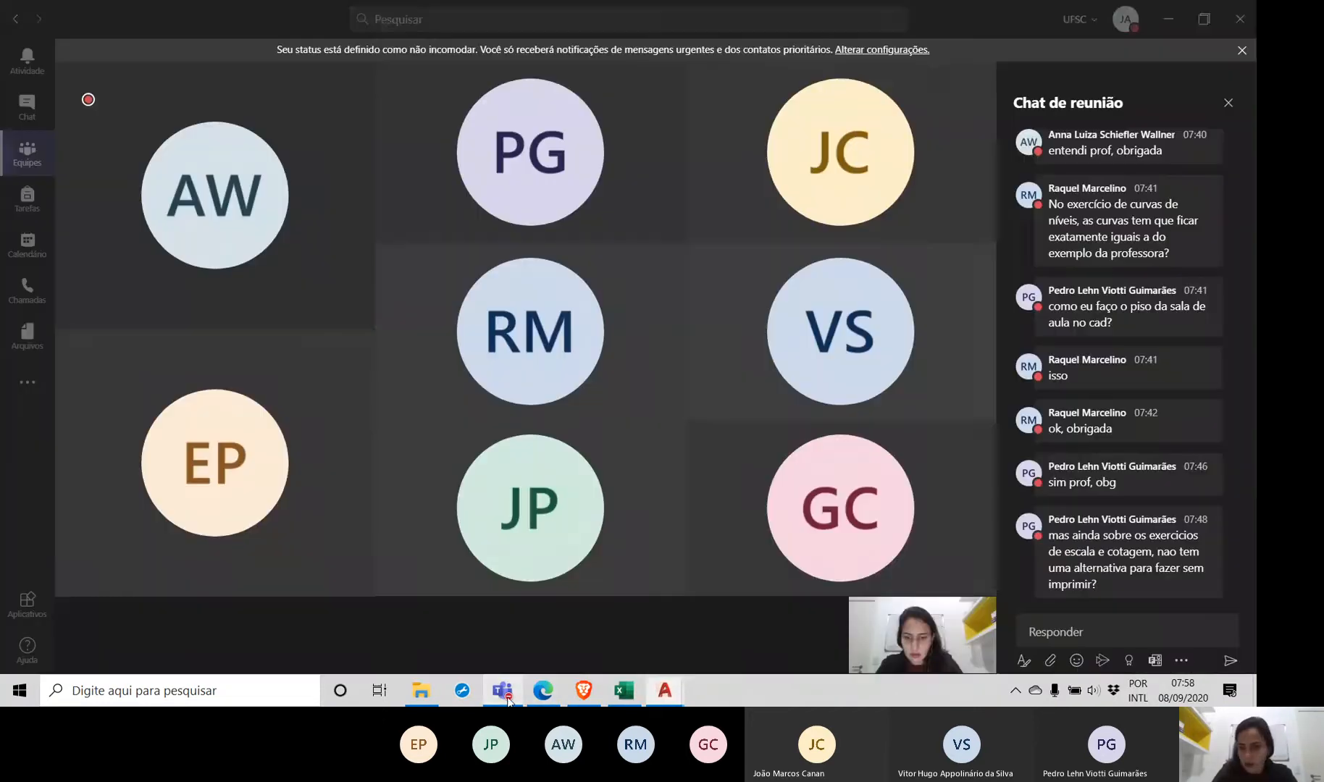
left_click(511, 697)
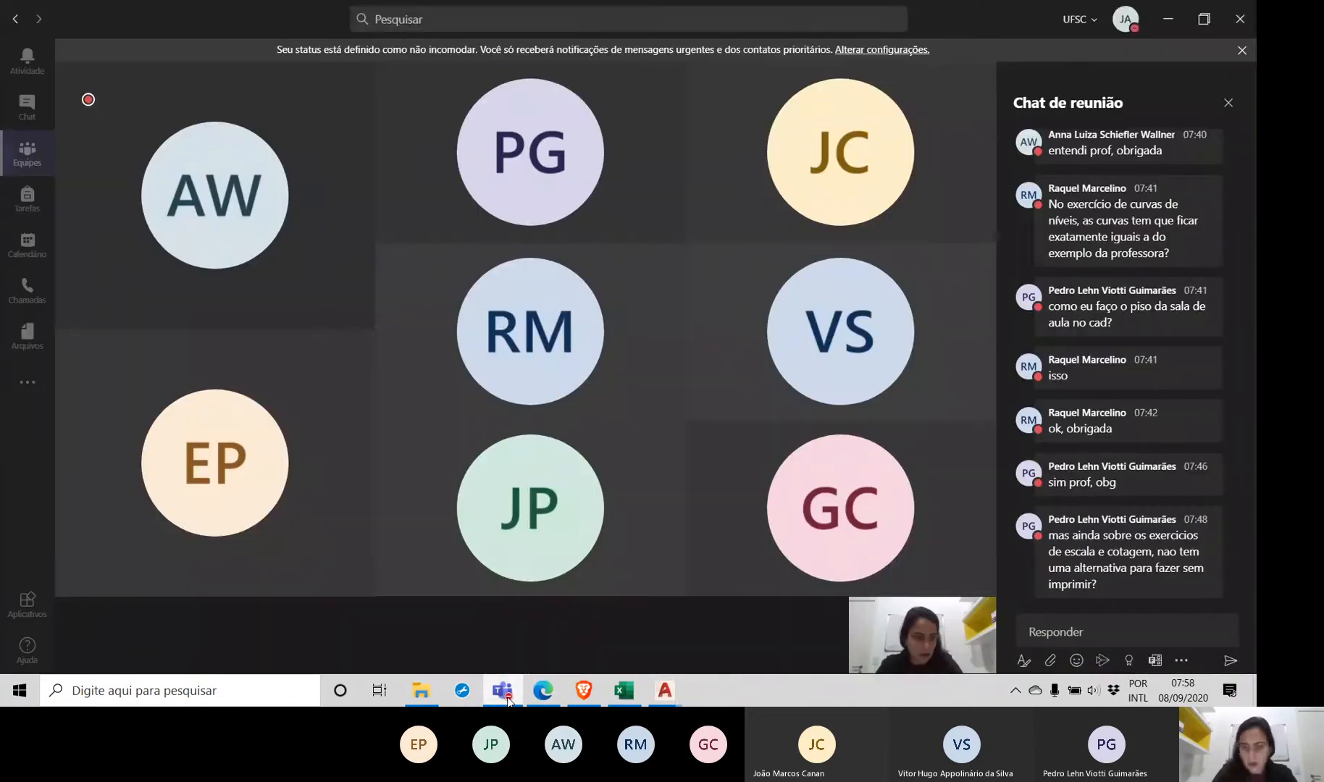
left_click(510, 700)
mouse_move(552, 458)
middle_mouse_down()
mouse_move(349, 441)
mouse_move(388, 445)
middle_mouse_up()
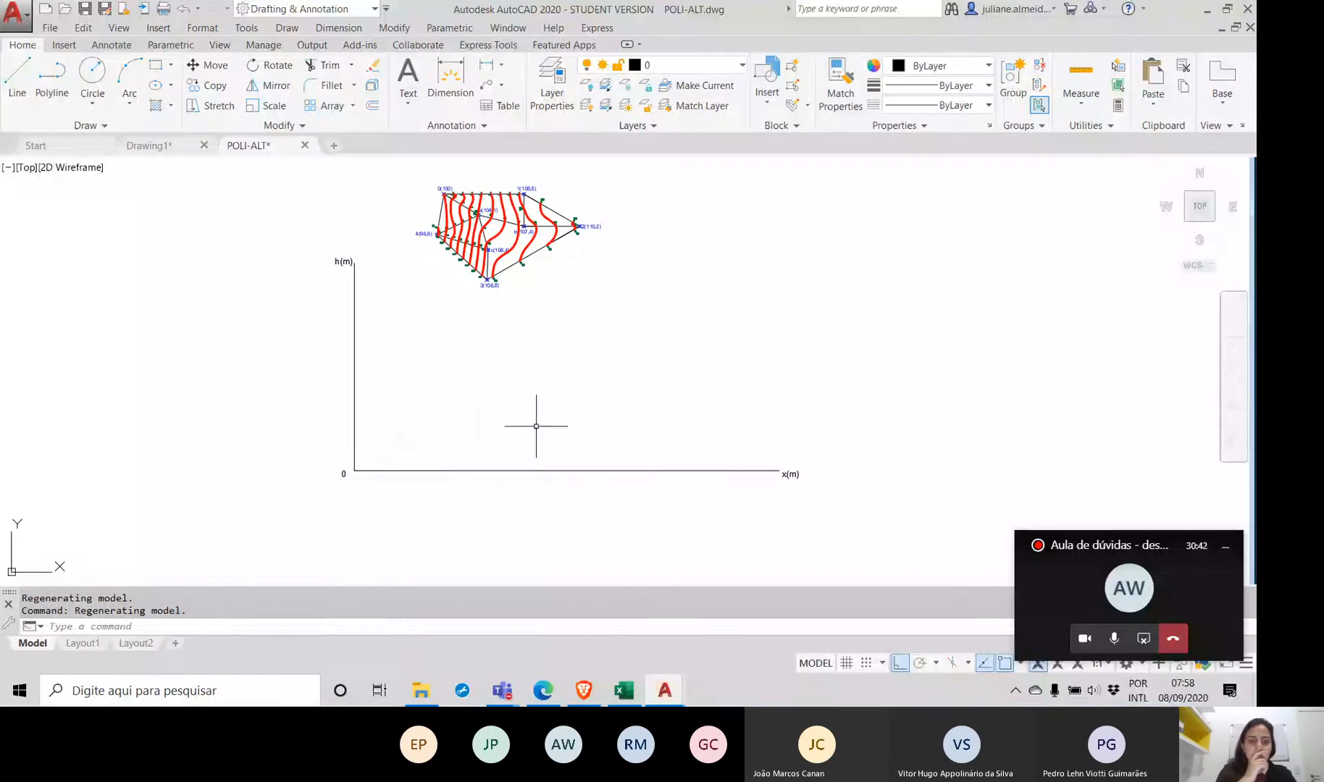
scroll(574, 418, "down", 2)
left_click(731, 473)
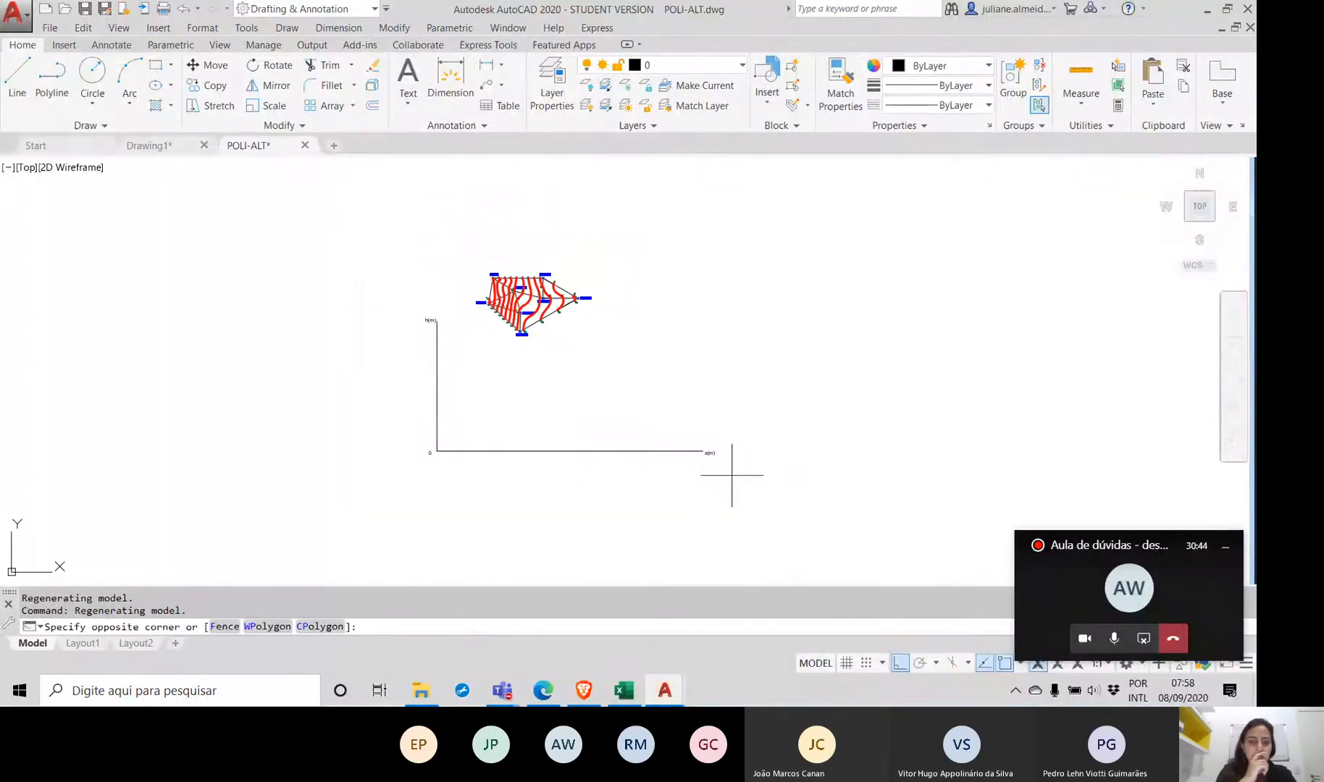
left_click(353, 418)
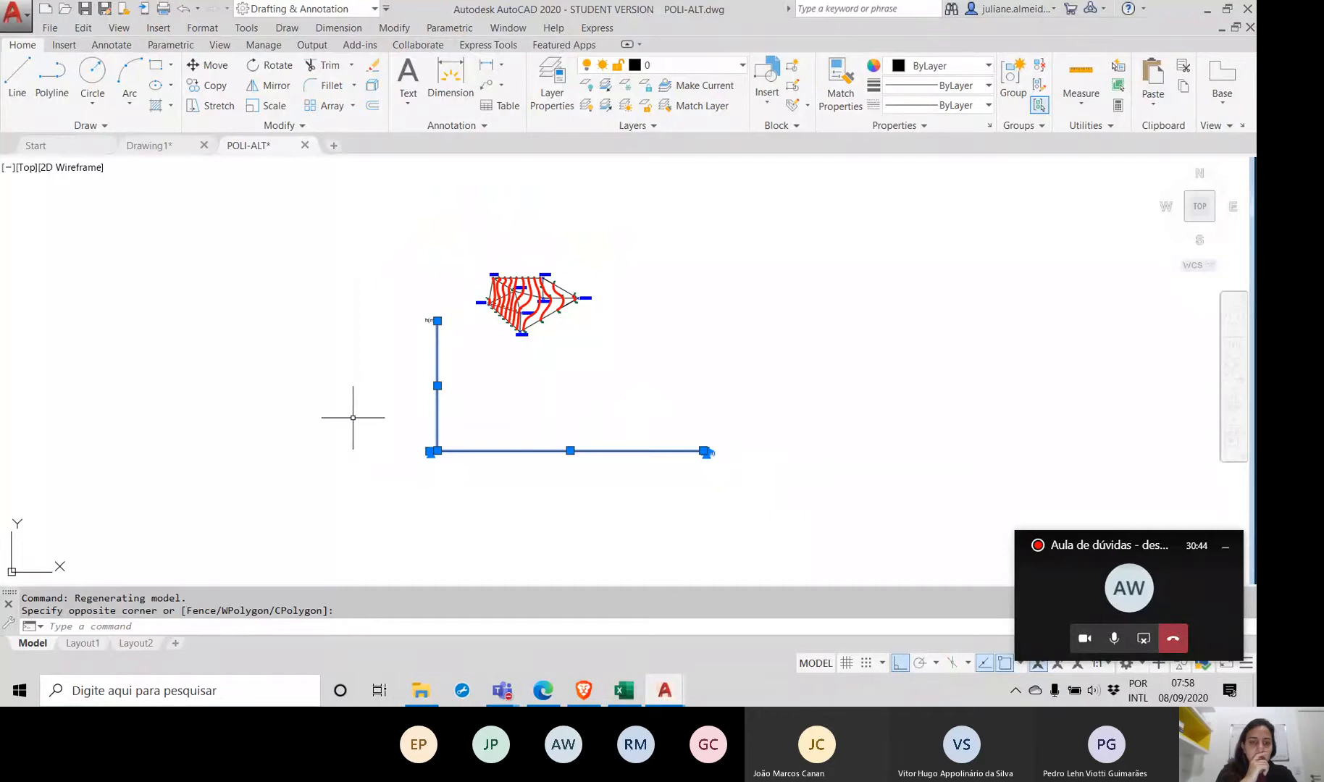
left_click(499, 328)
left_click(417, 308)
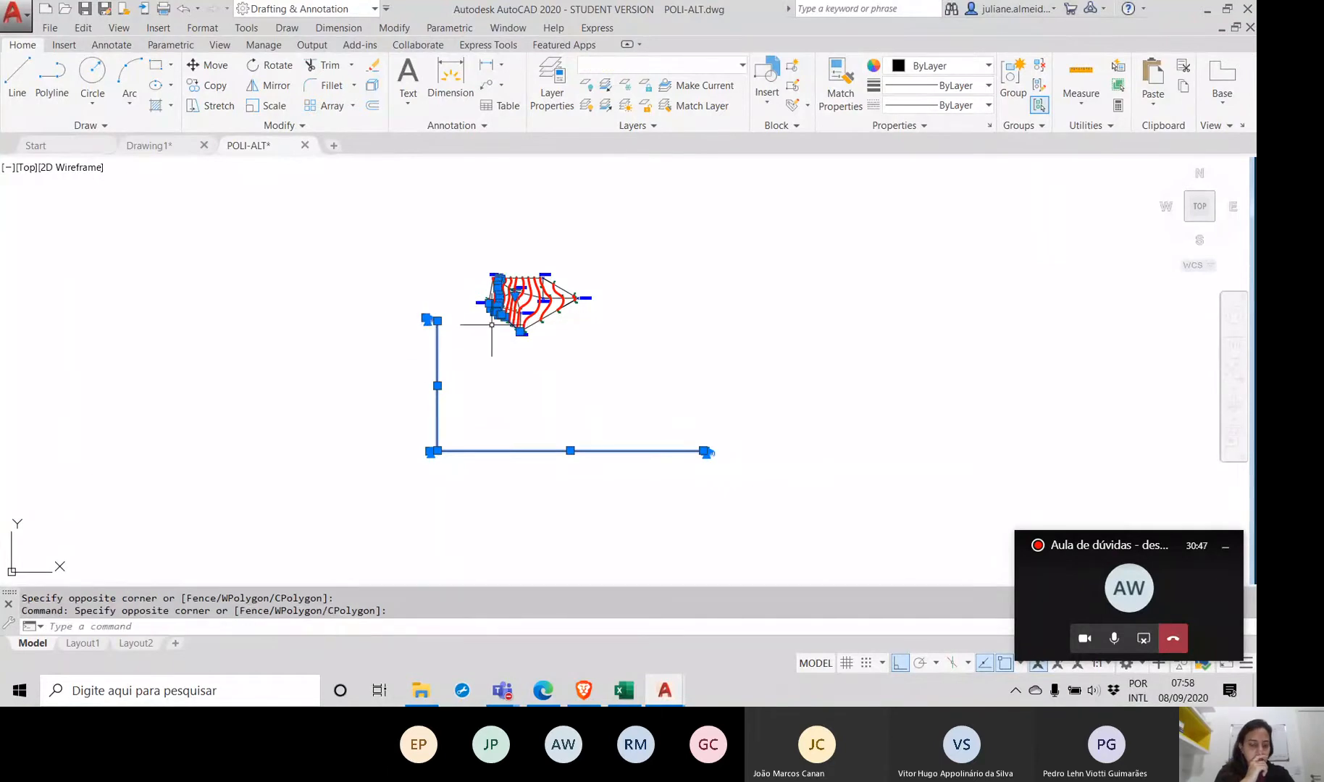
key("ctrl+z")
scroll(503, 361, "down", 6)
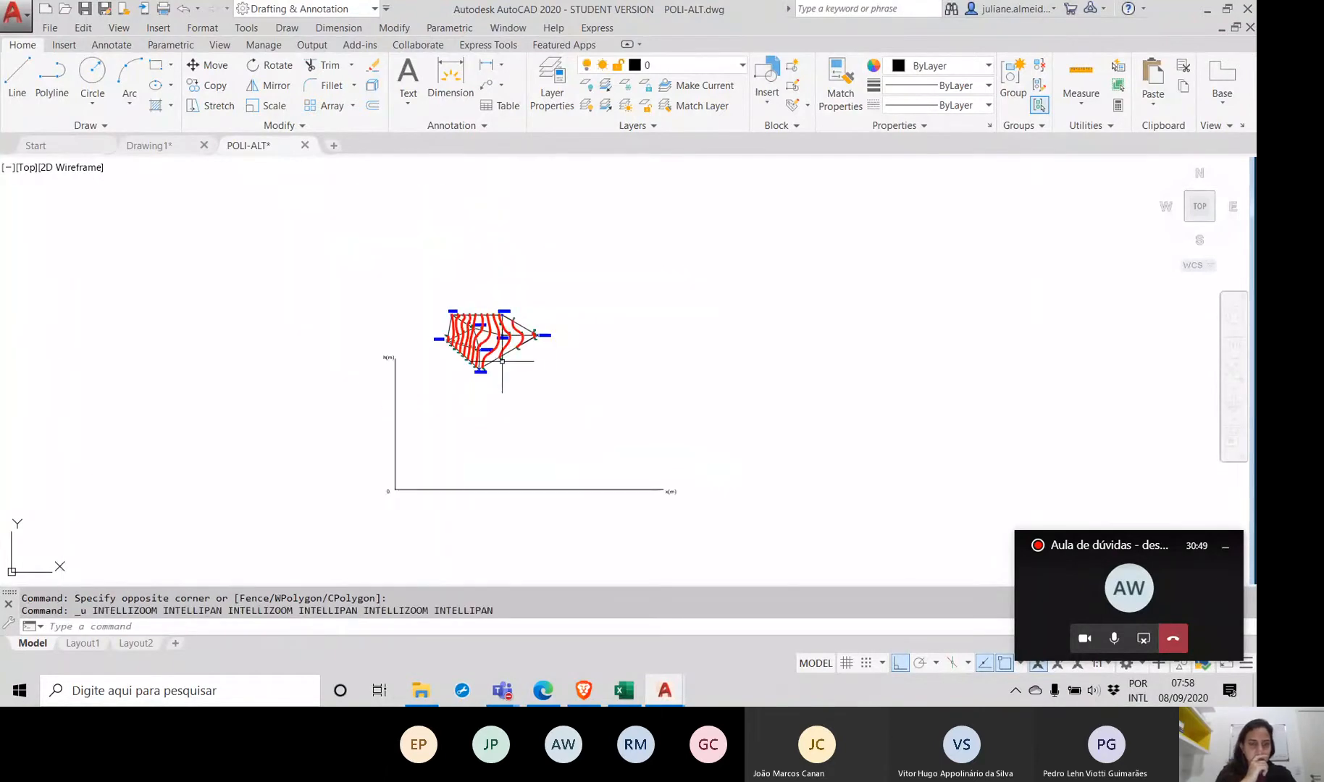
Step: Move both axis lines together with their 0, x(m) and h(m) labels straight down, far below the contour map
middle_click_drag(503, 362, 763, 314)
left_click(968, 472)
left_click(580, 422)
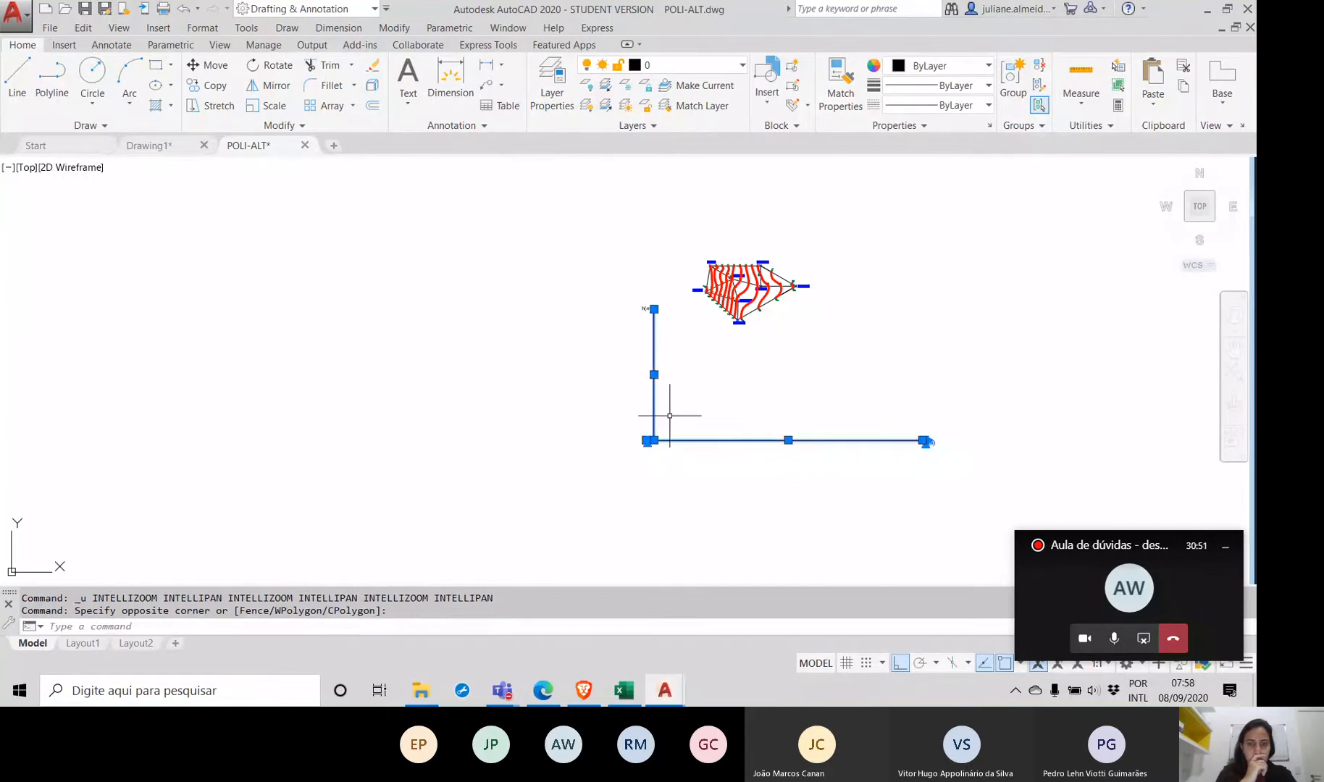
left_click(659, 317)
left_click(605, 293)
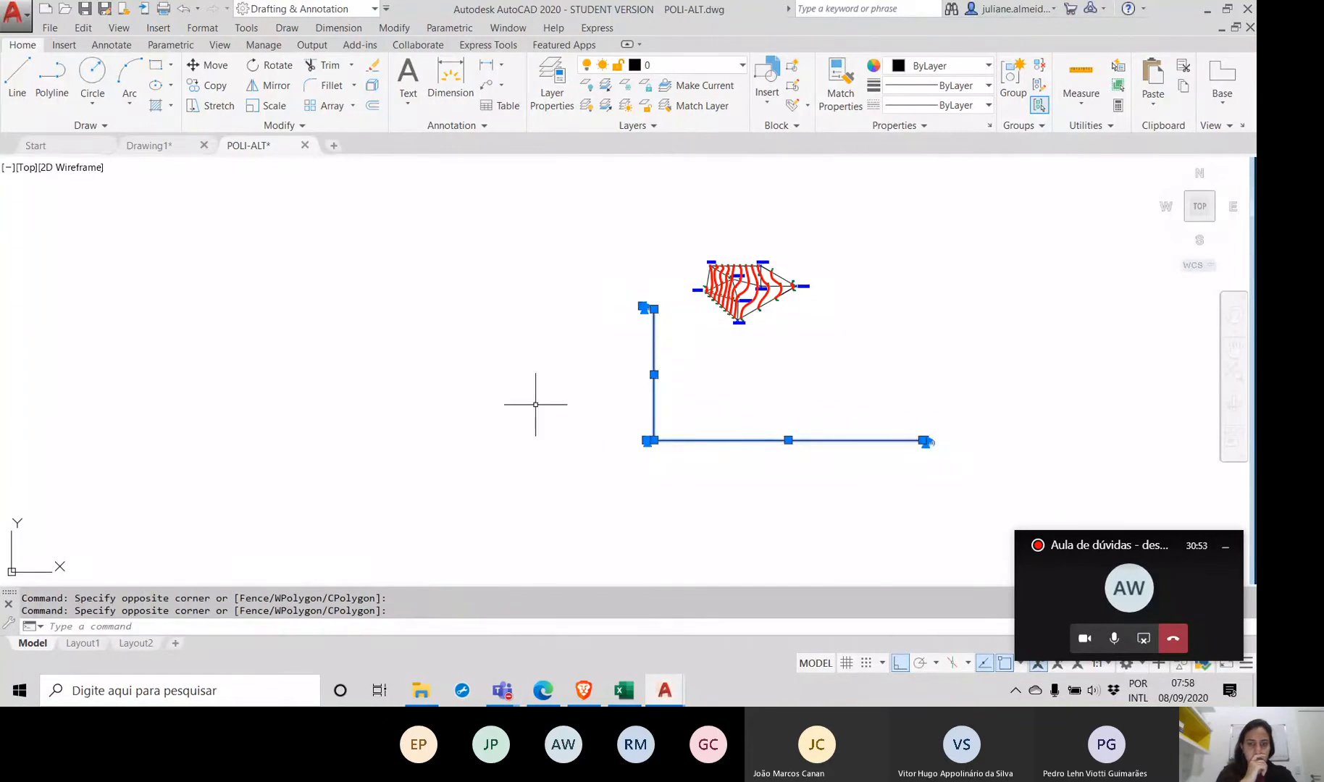
key("Return")
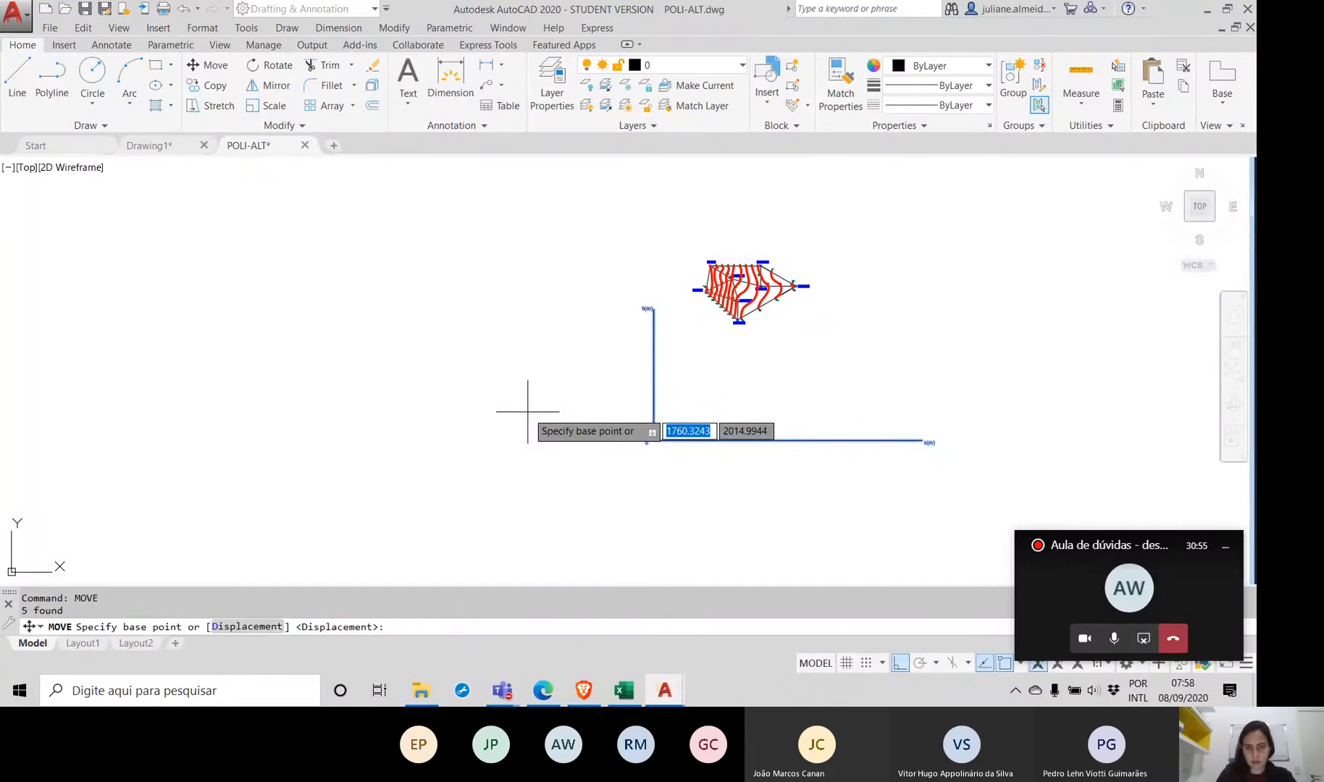
left_click(651, 441)
scroll(659, 449, "down", 3)
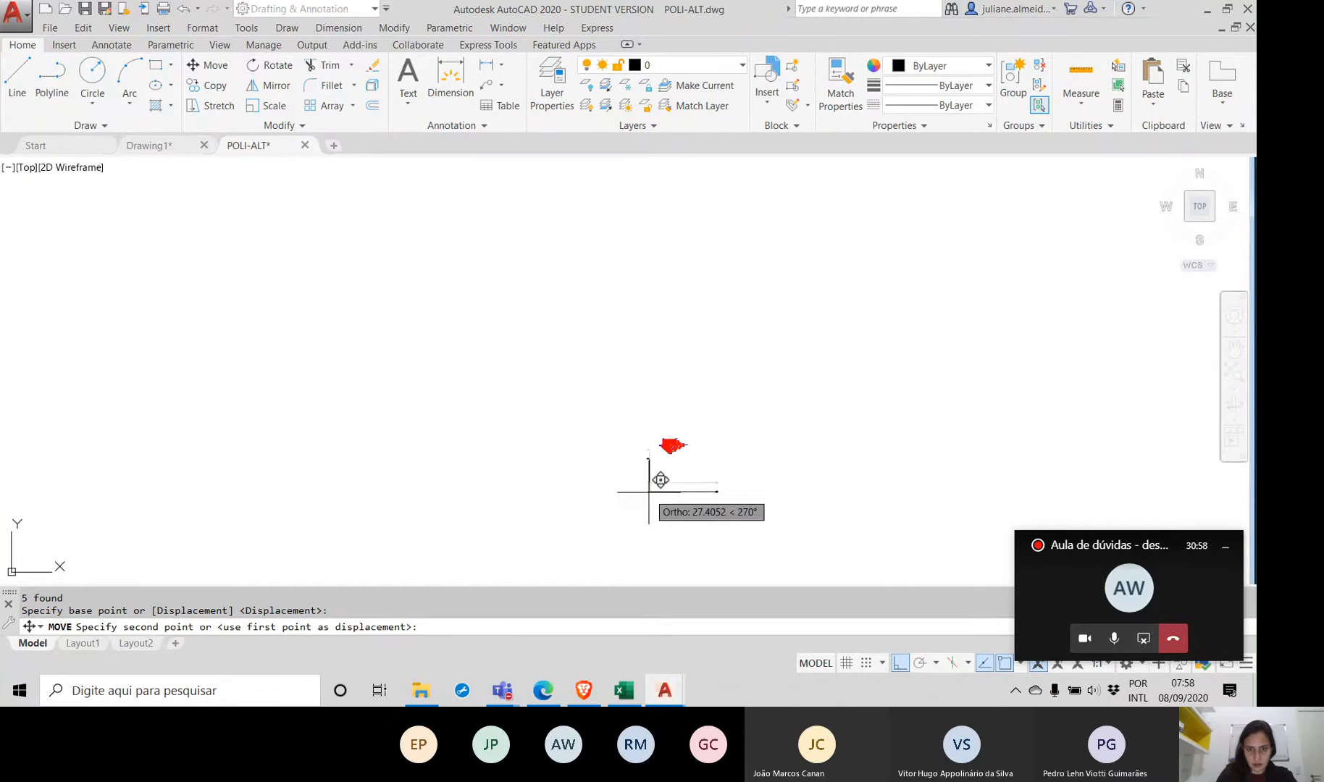
middle_click_drag(656, 474, 555, 339)
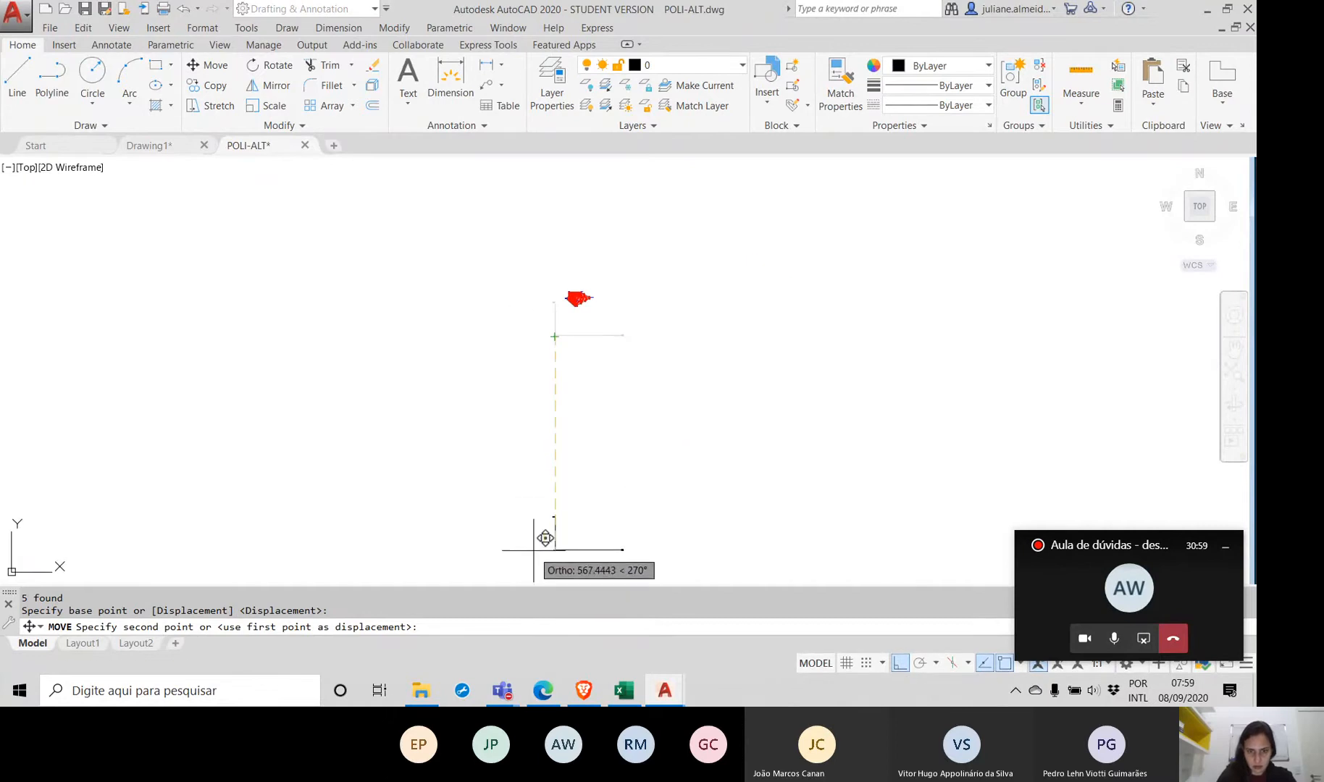
middle_click_drag(520, 512, 502, 440)
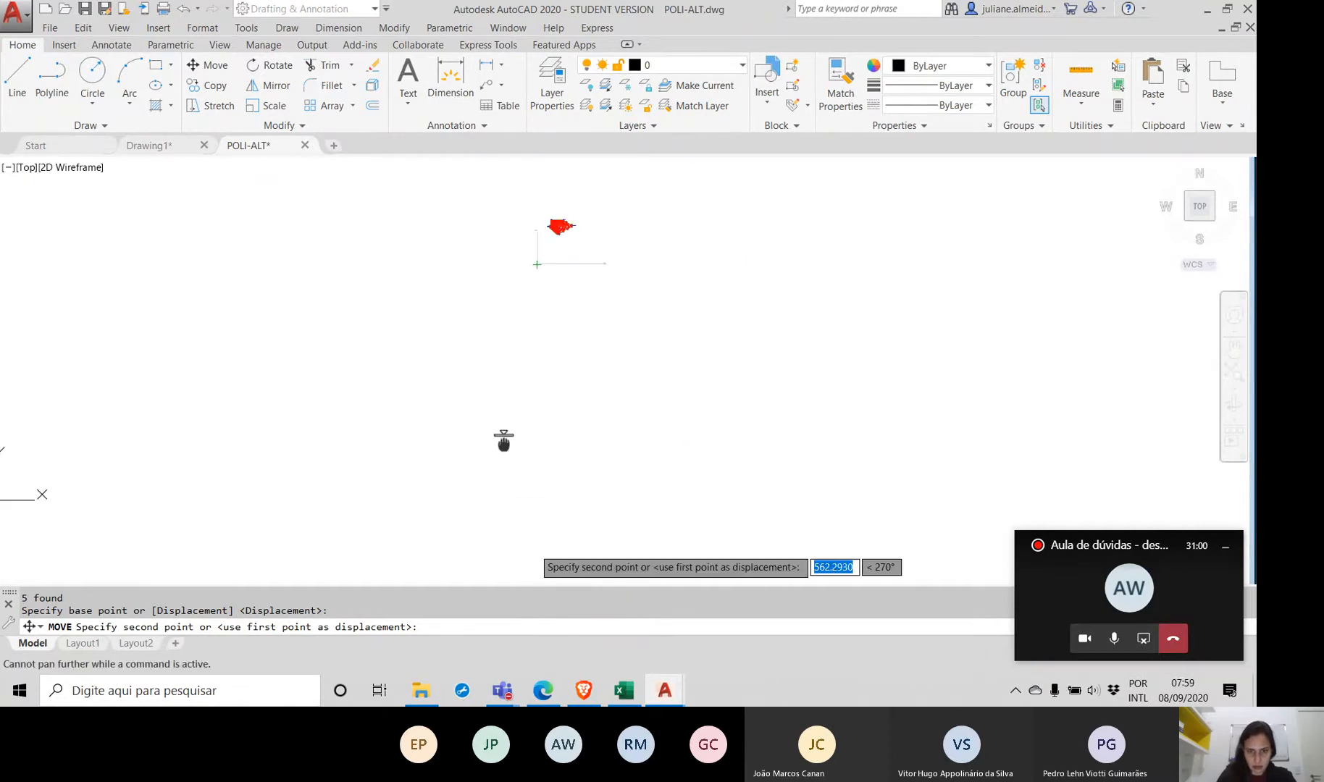
left_click(536, 544)
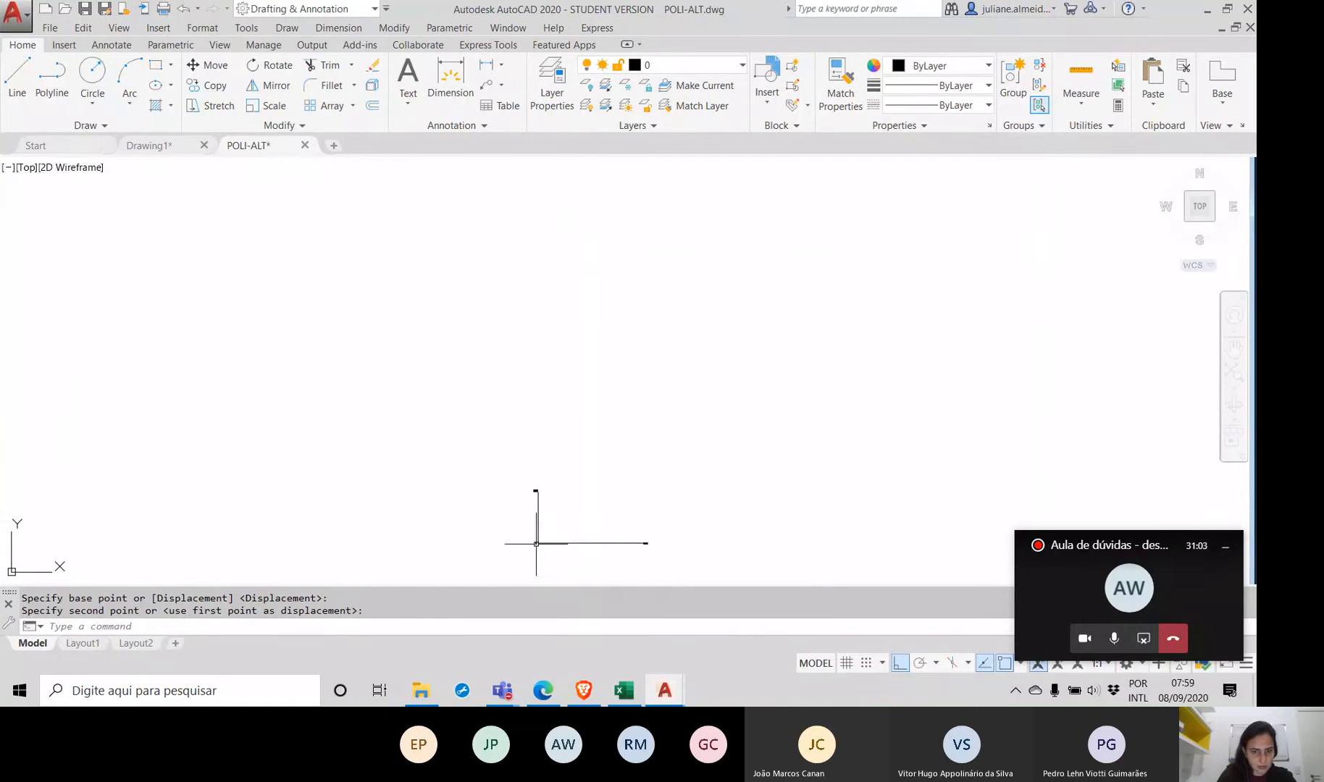
Step: Measure the length of the vertical h(m) axis from the origin to its upper end
scroll(536, 550, "up", 8)
middle_click_drag(537, 514, 427, 460)
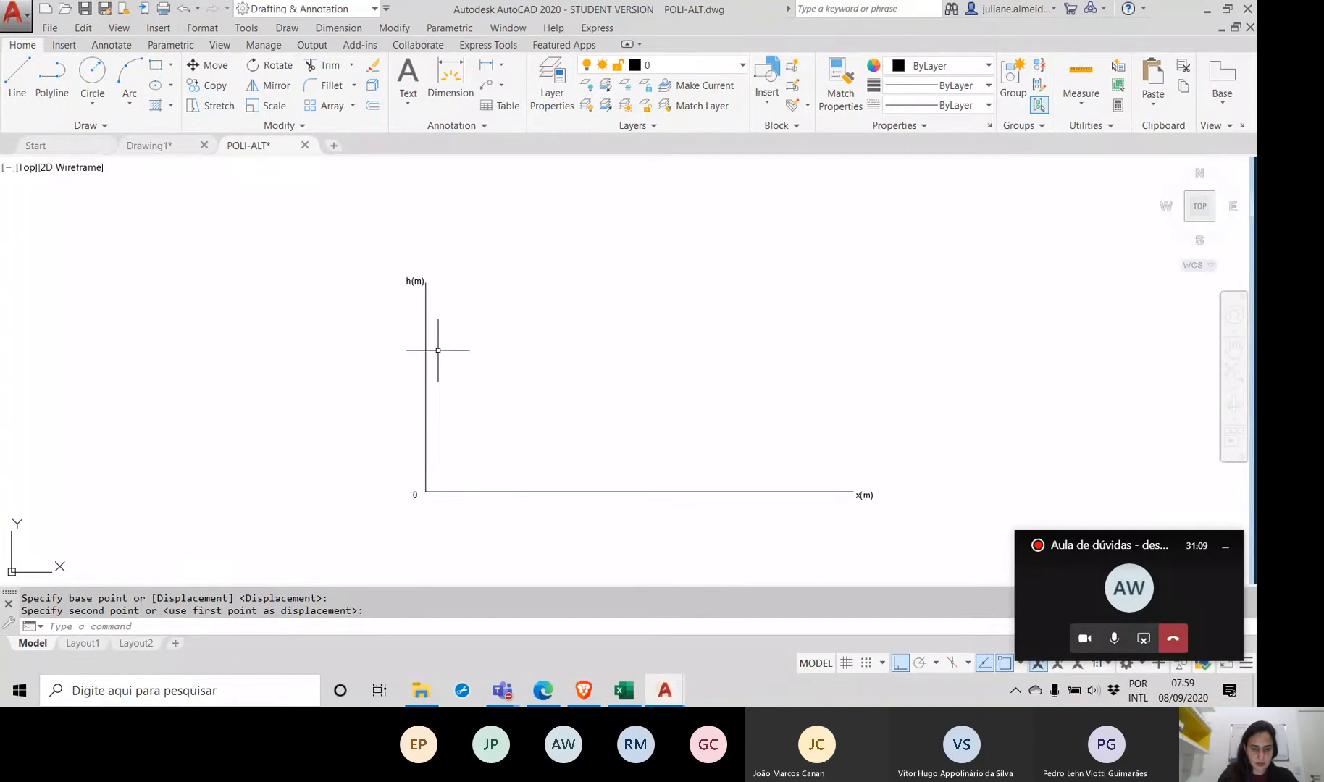
type("MEA")
key("Return")
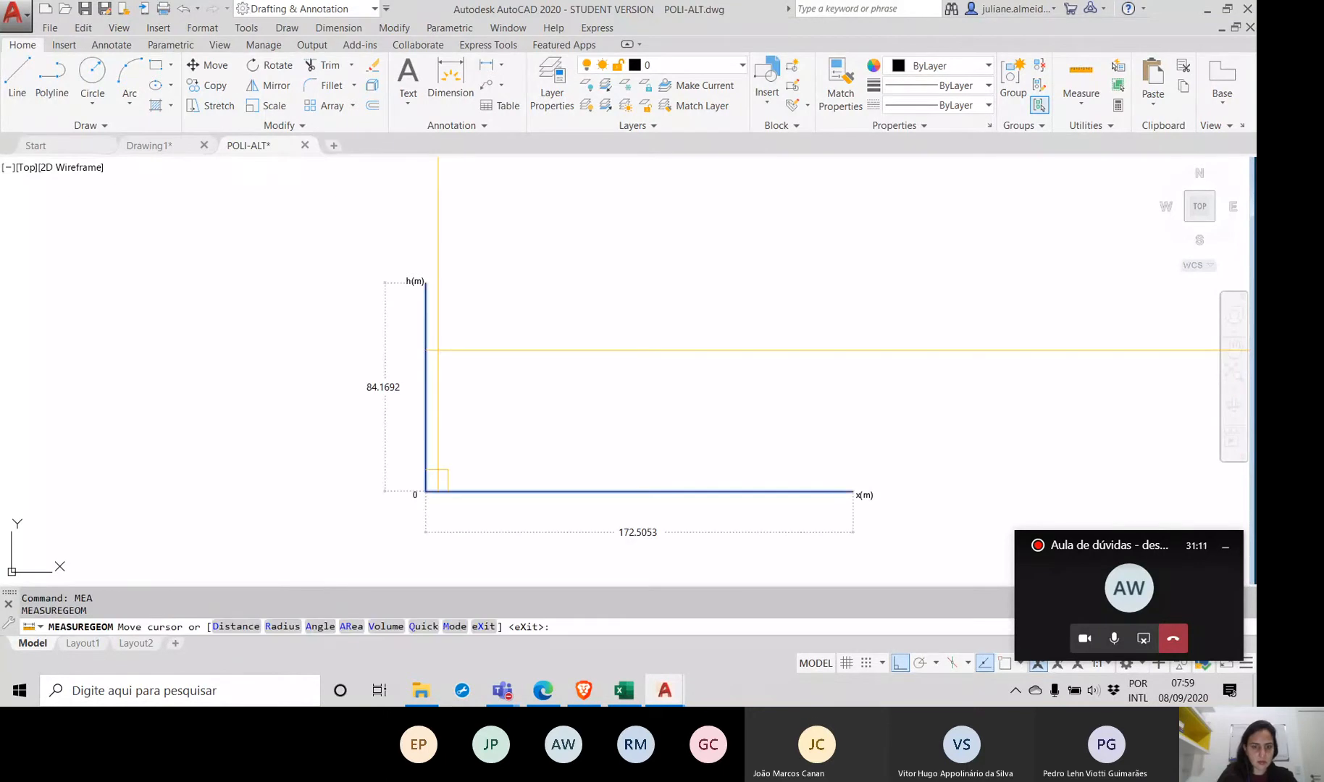
type("d")
key("Return")
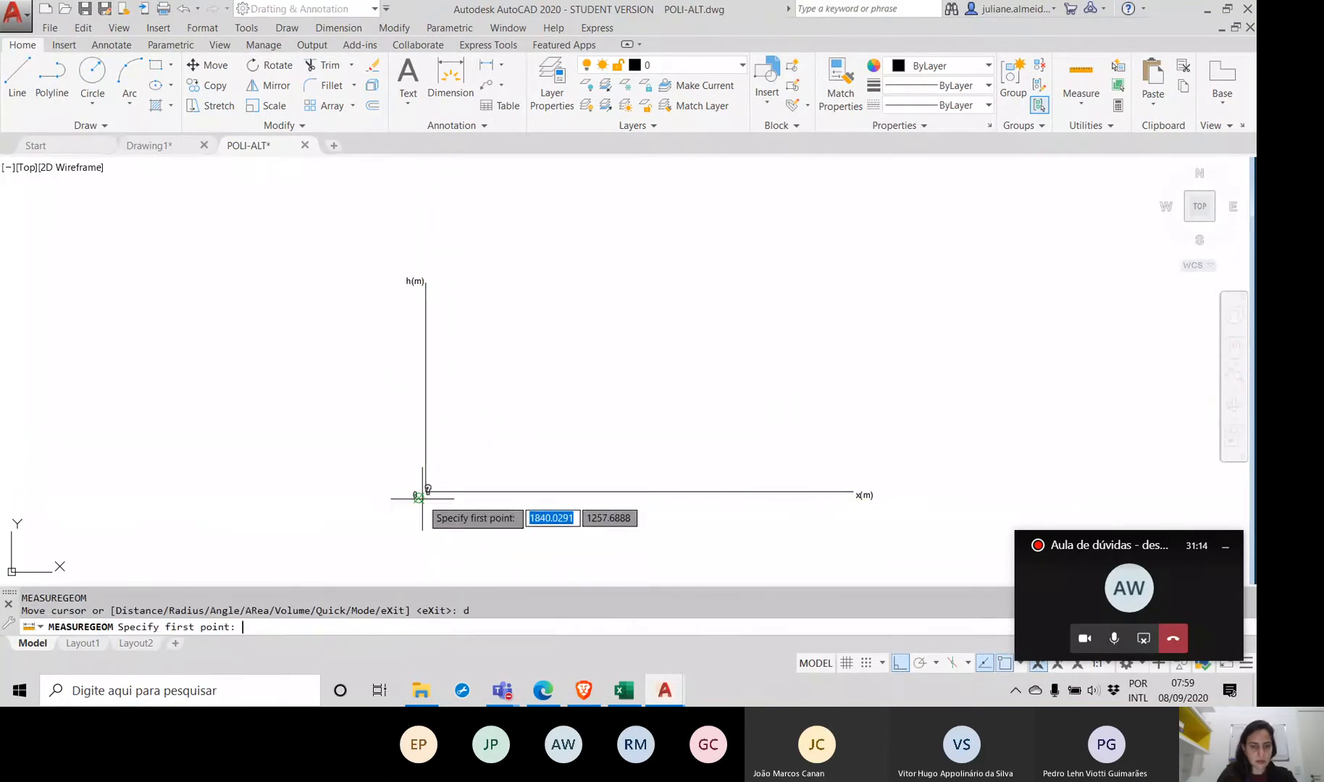
left_click(426, 492)
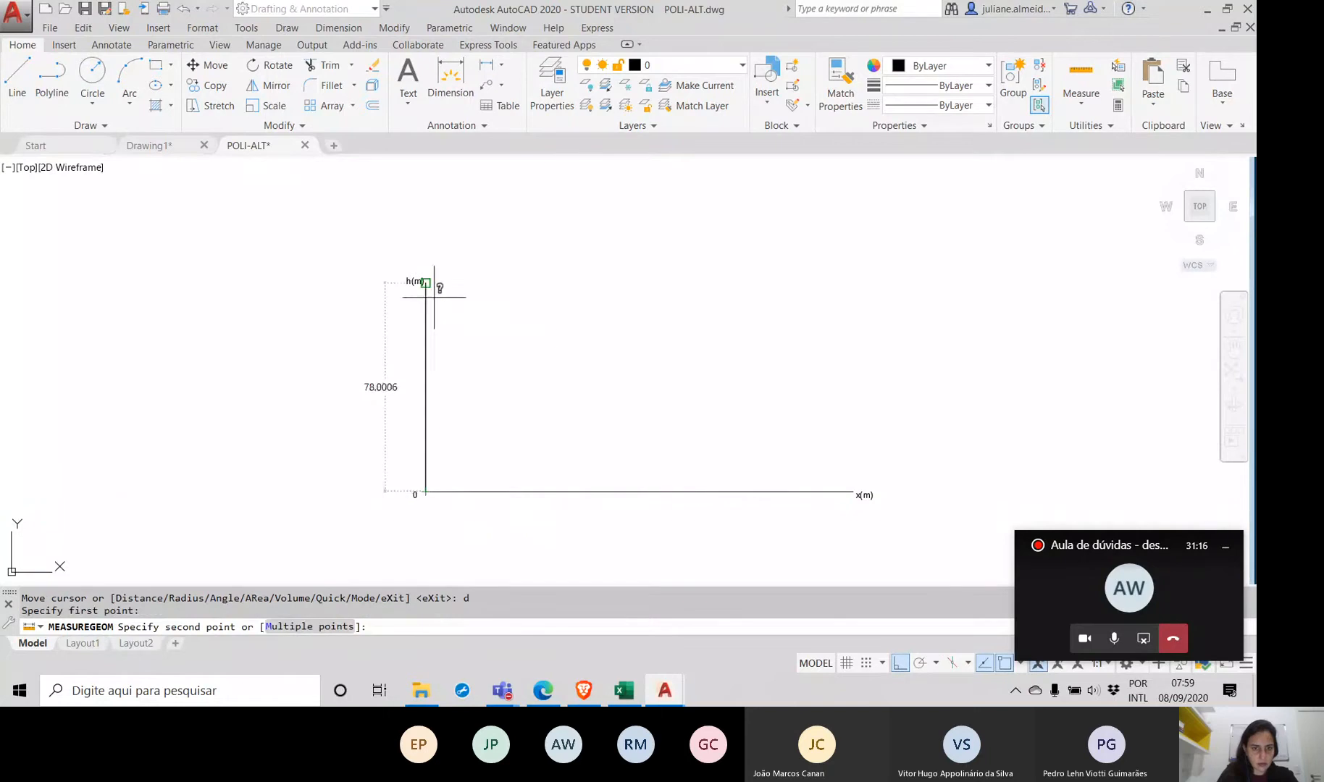
left_click(425, 282)
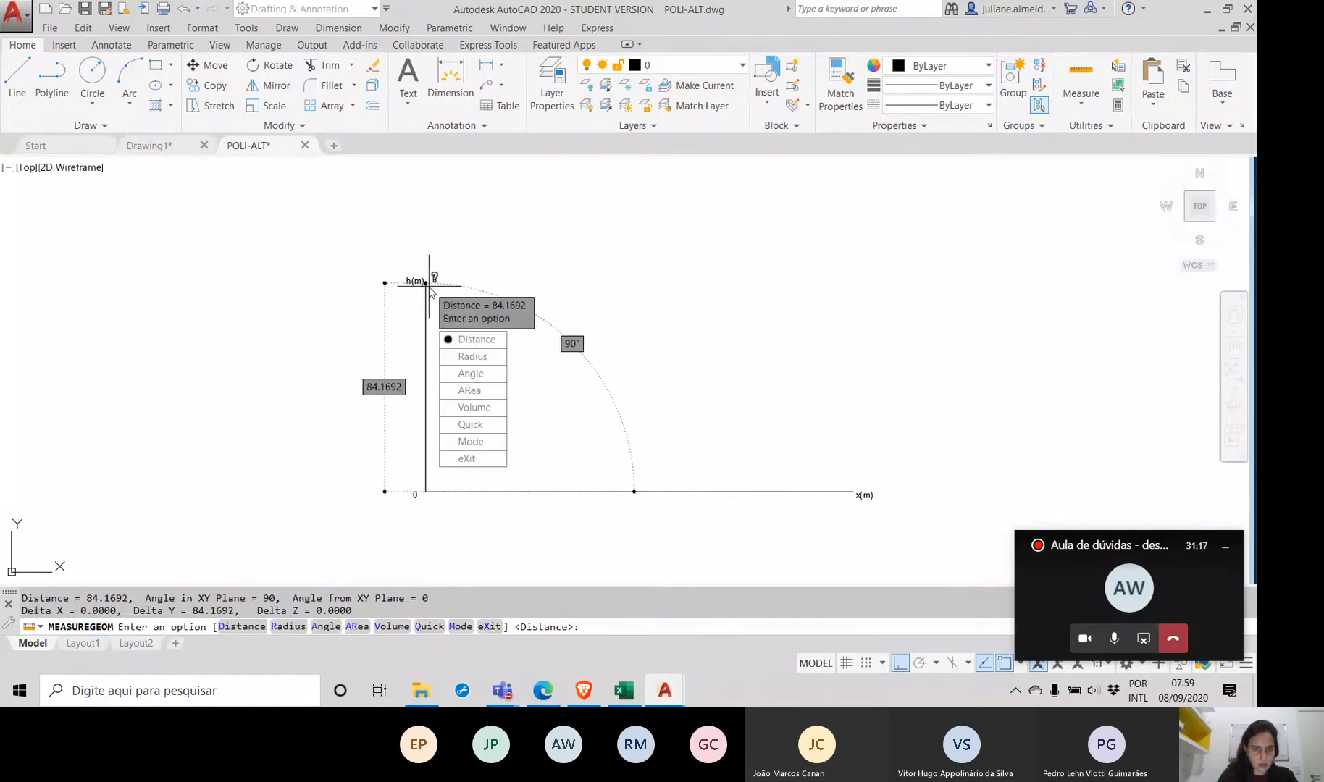
key("Return")
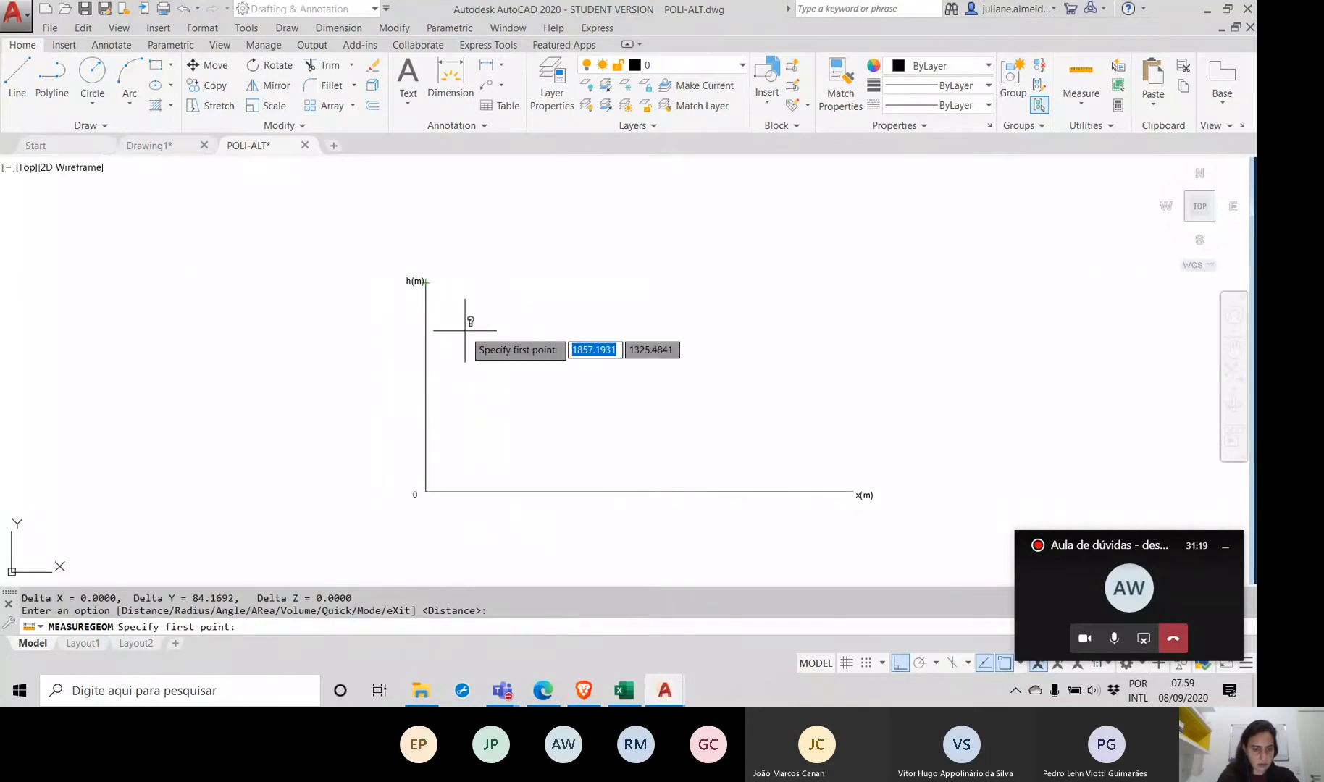
key("Escape")
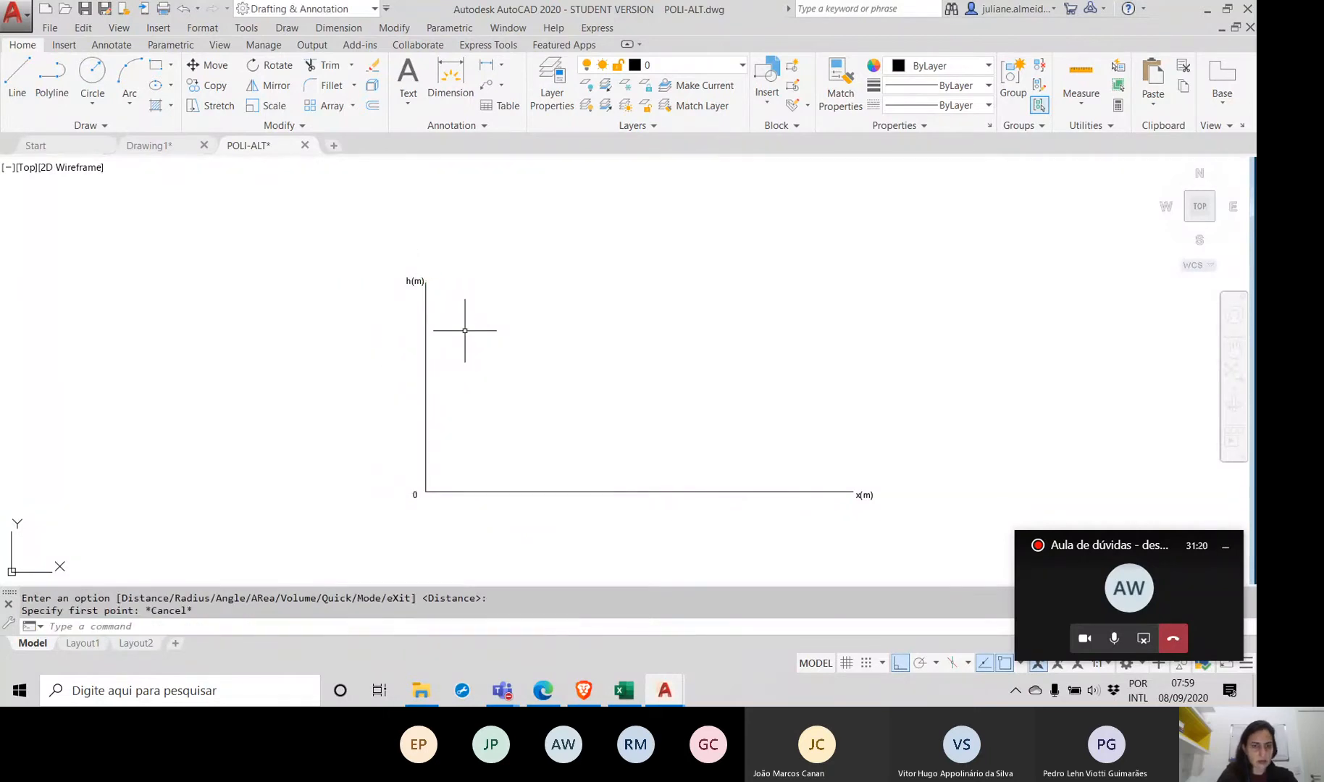
Step: Delete the vertical axis line and move the h(m) label horizontally to the left, clear of the axis position
left_click(426, 330)
key("Delete")
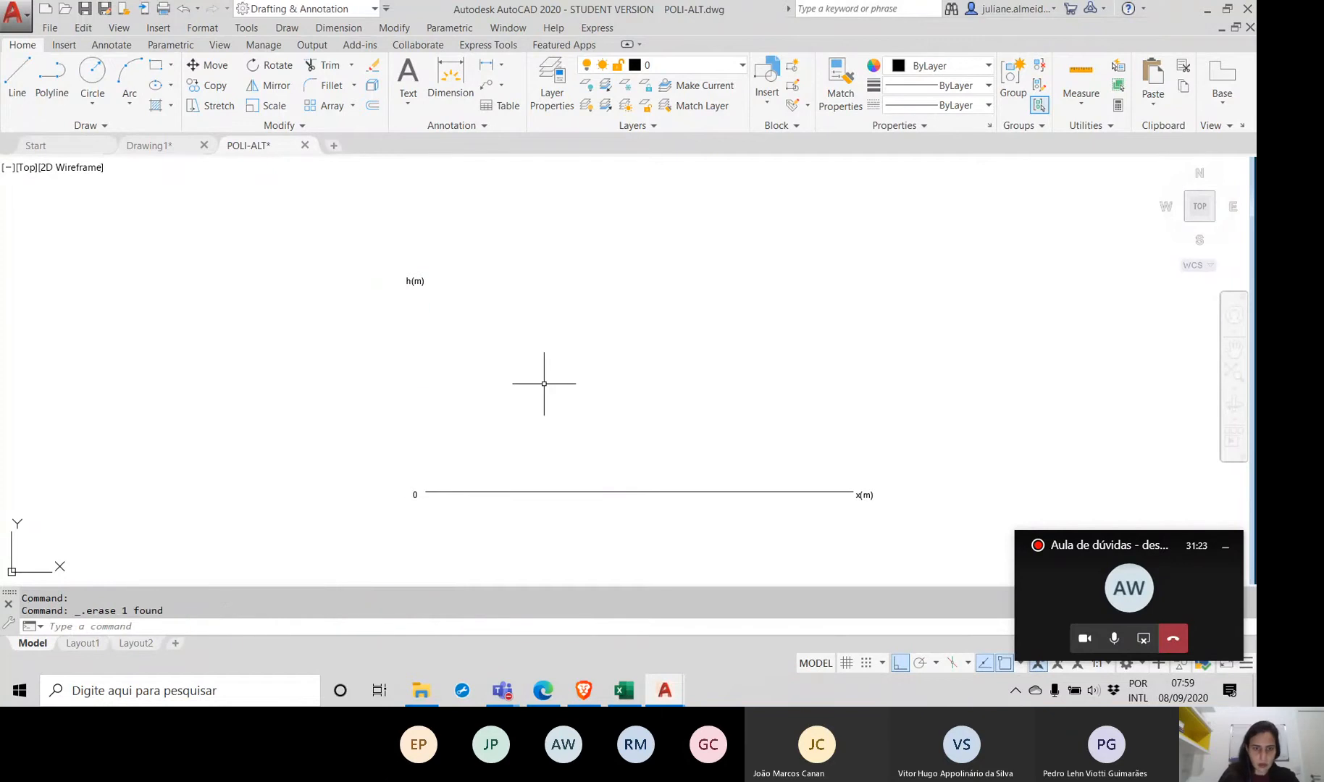
left_click(433, 285)
left_click(372, 273)
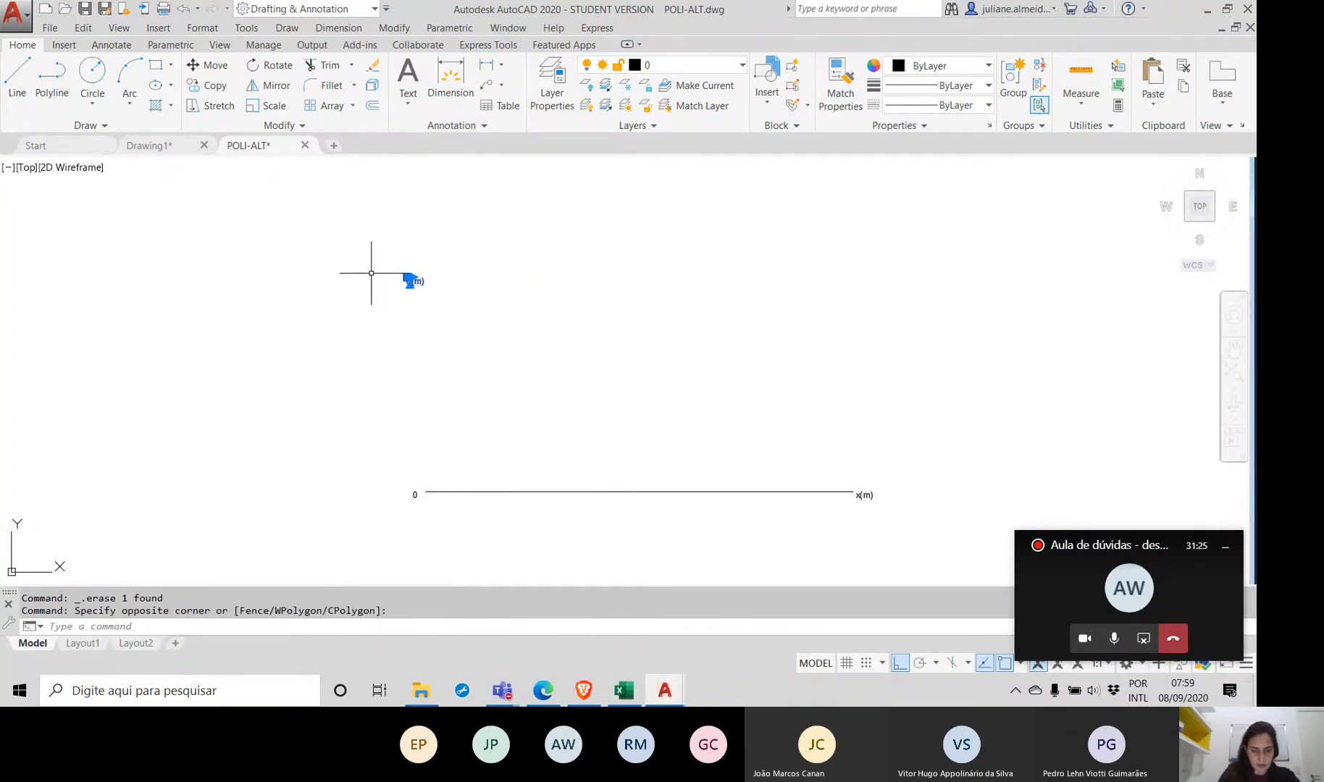
type("m")
key("Return")
left_click(411, 278)
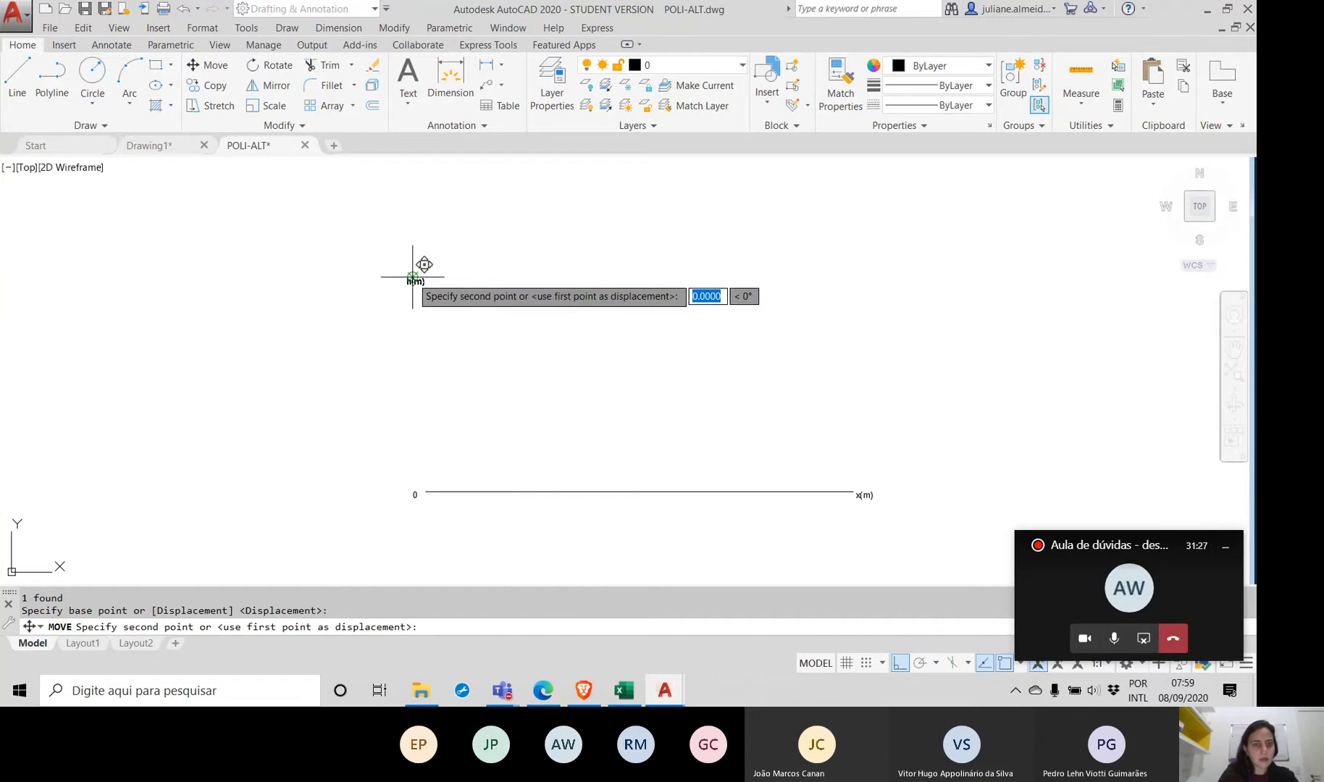
left_click(364, 299)
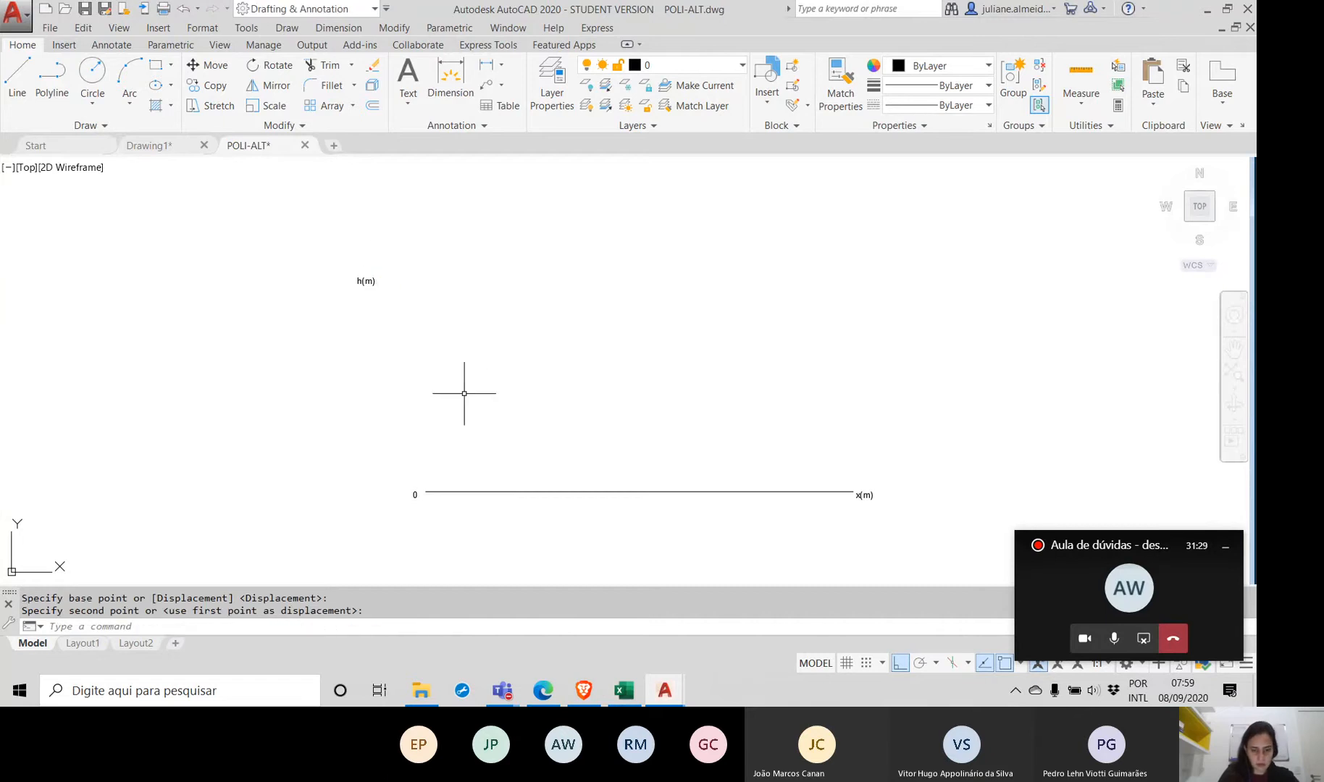
Step: Draw a new vertical axis line from the origin of the x(m) axis, with a relative offset of 0,98
type("line")
key("Return")
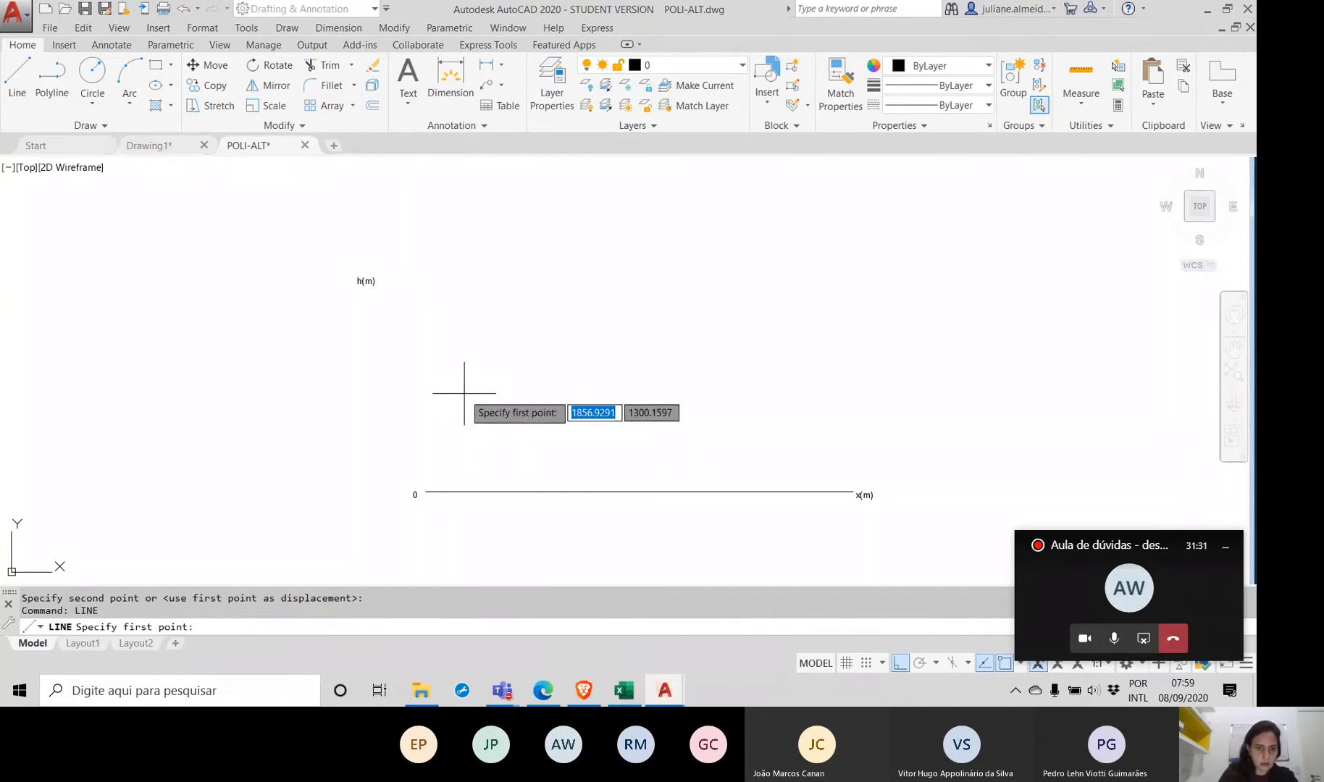
left_click(426, 492)
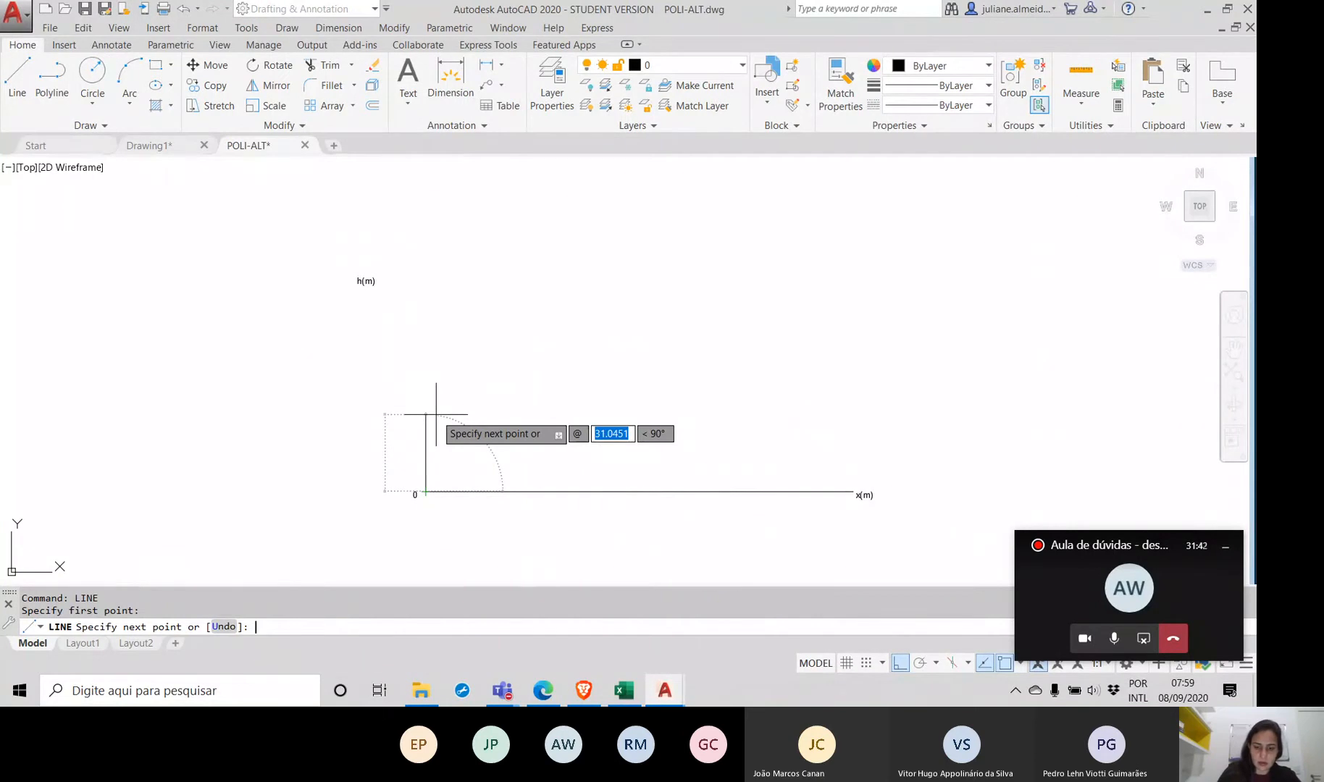
type("0")
key("Tab")
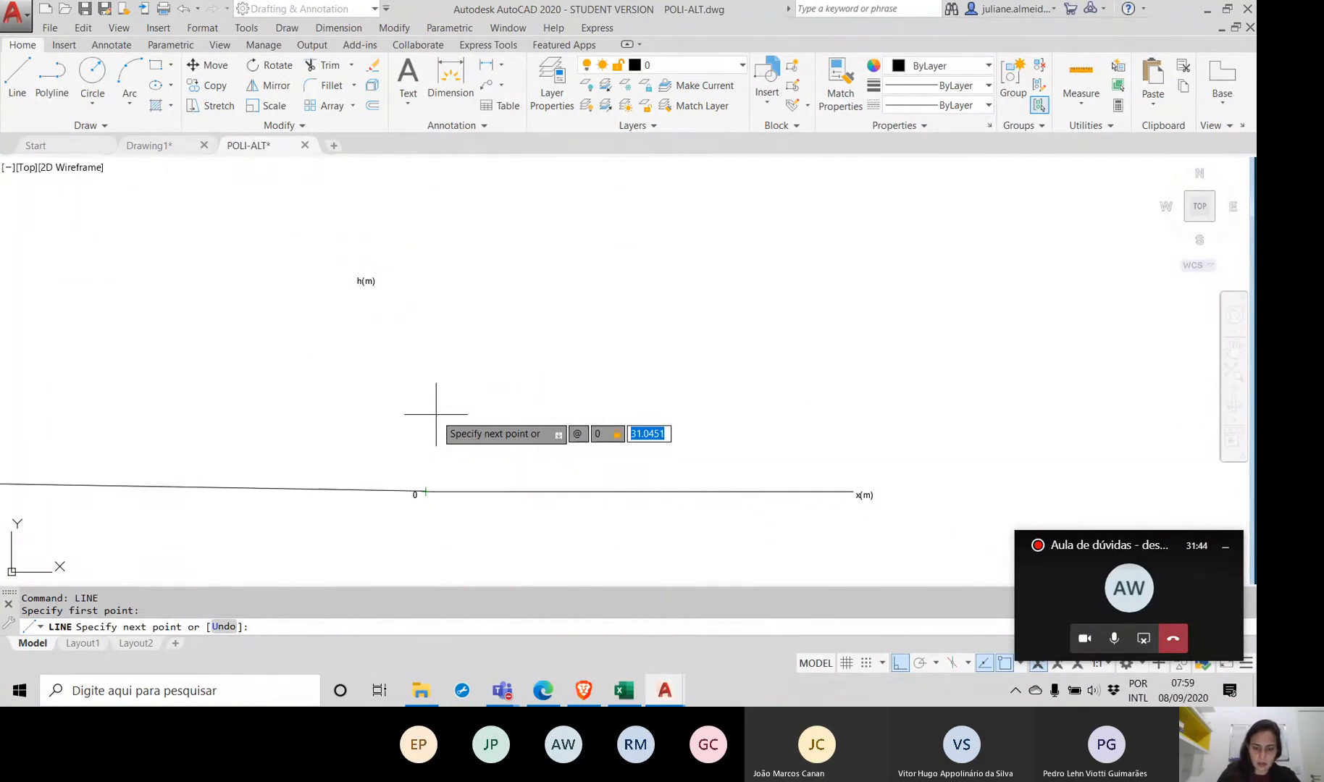
type("98")
key("Return")
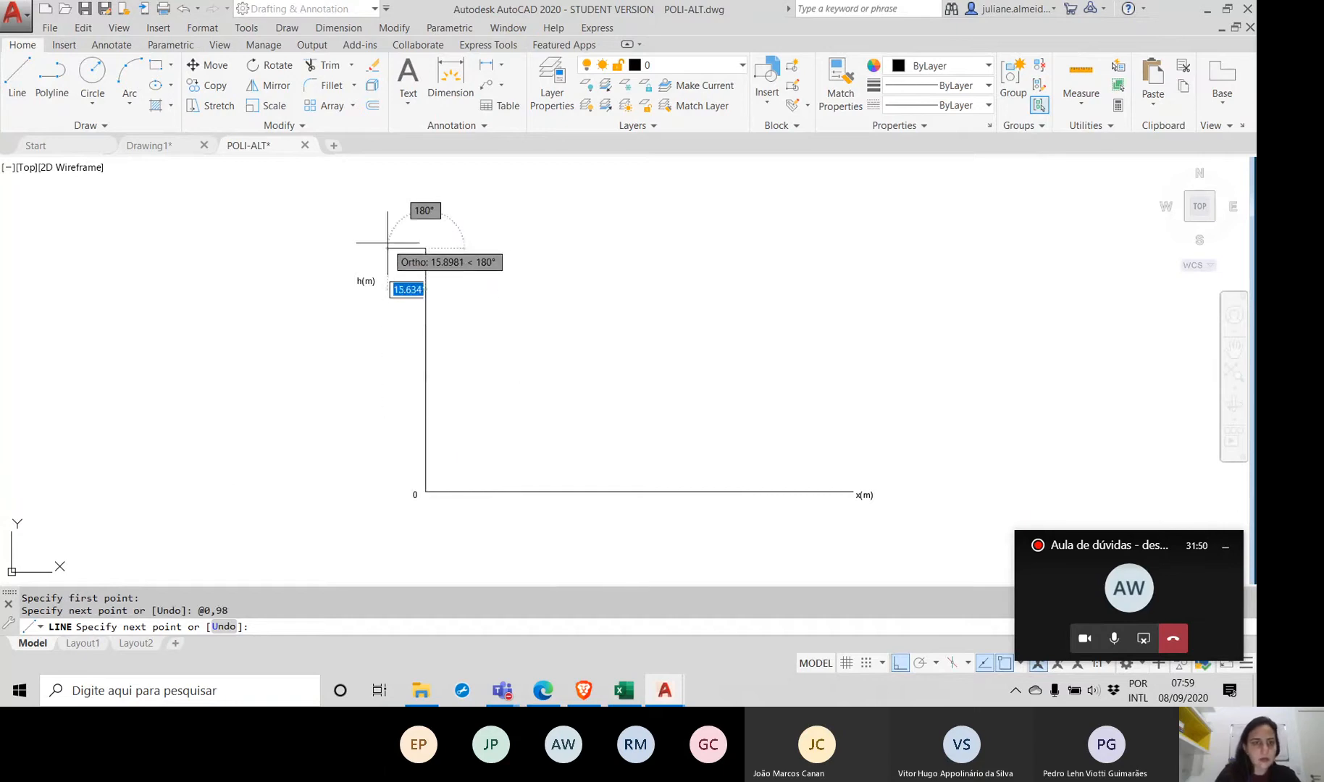
Step: Add a short horizontal tick pointing left at the upper end of the new vertical axis and finish the line
middle_click_drag(402, 251, 446, 447)
scroll(446, 447, "up", 2)
scroll(478, 450, "up", 1)
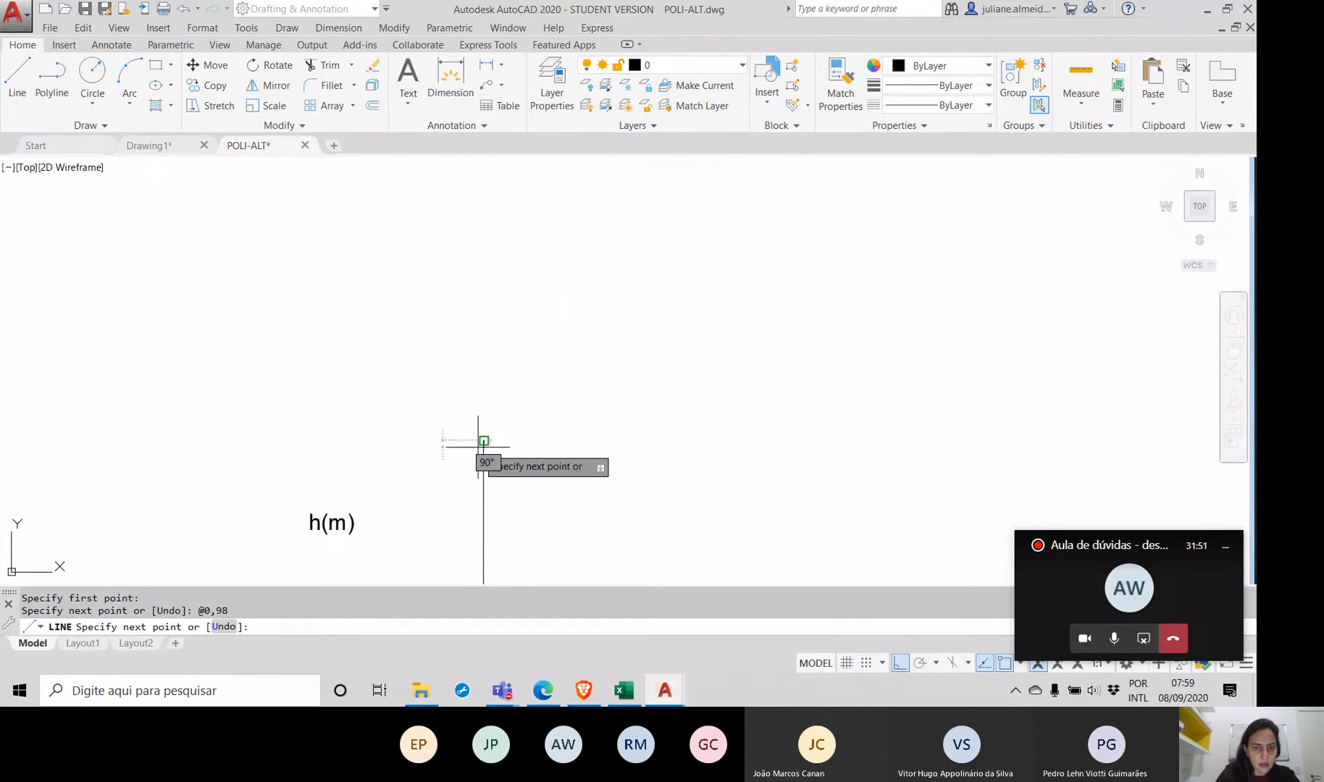
left_click(487, 438)
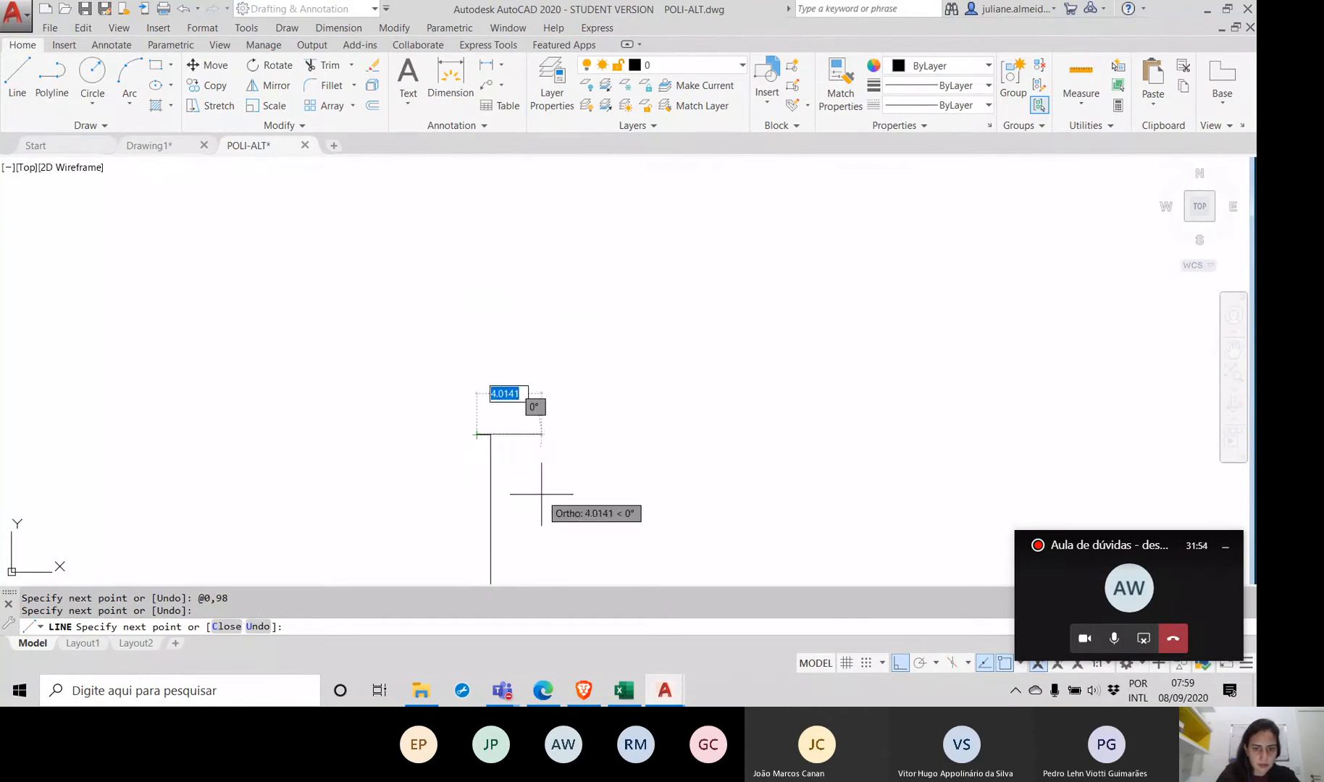
key("Return")
Step: Move the h(m) label with Ortho off to just left of the vertical axis, slightly below the tick
scroll(540, 471, "down", 2)
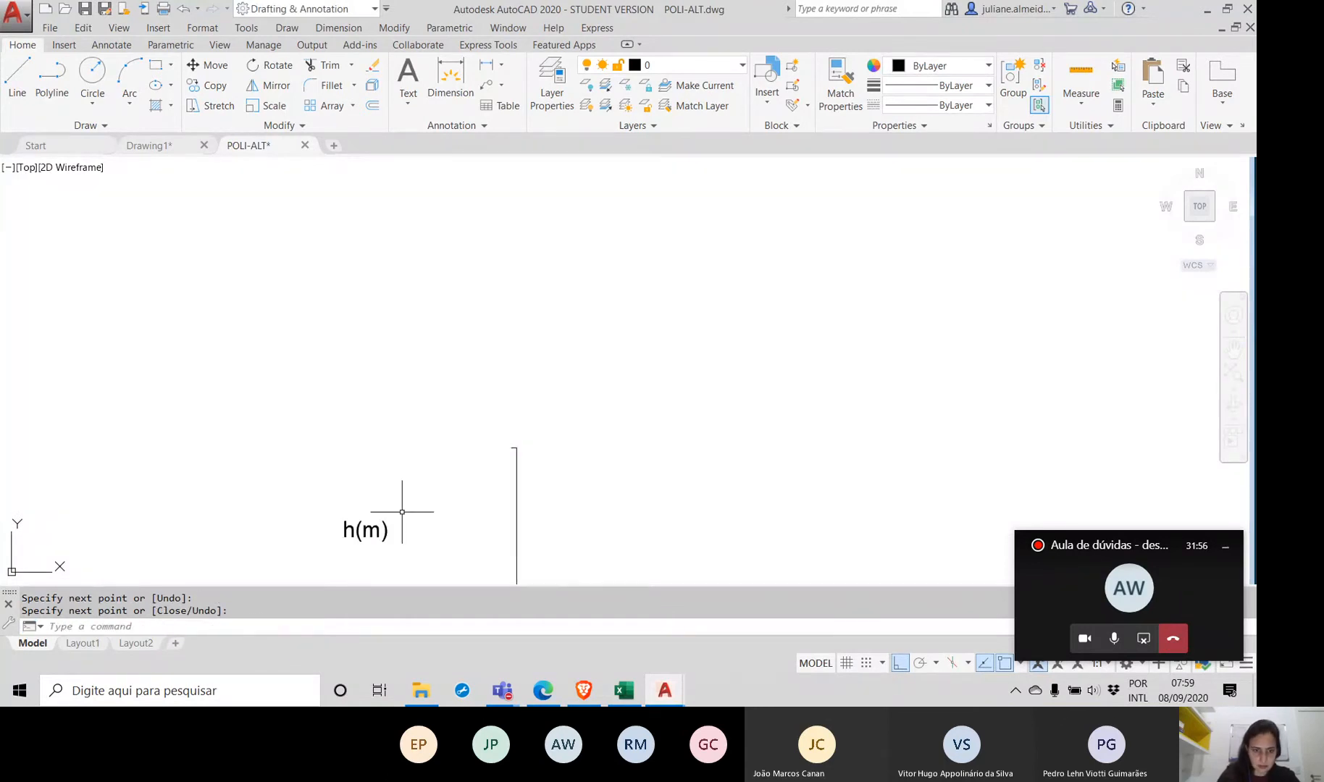
left_click(360, 528)
left_click(352, 530)
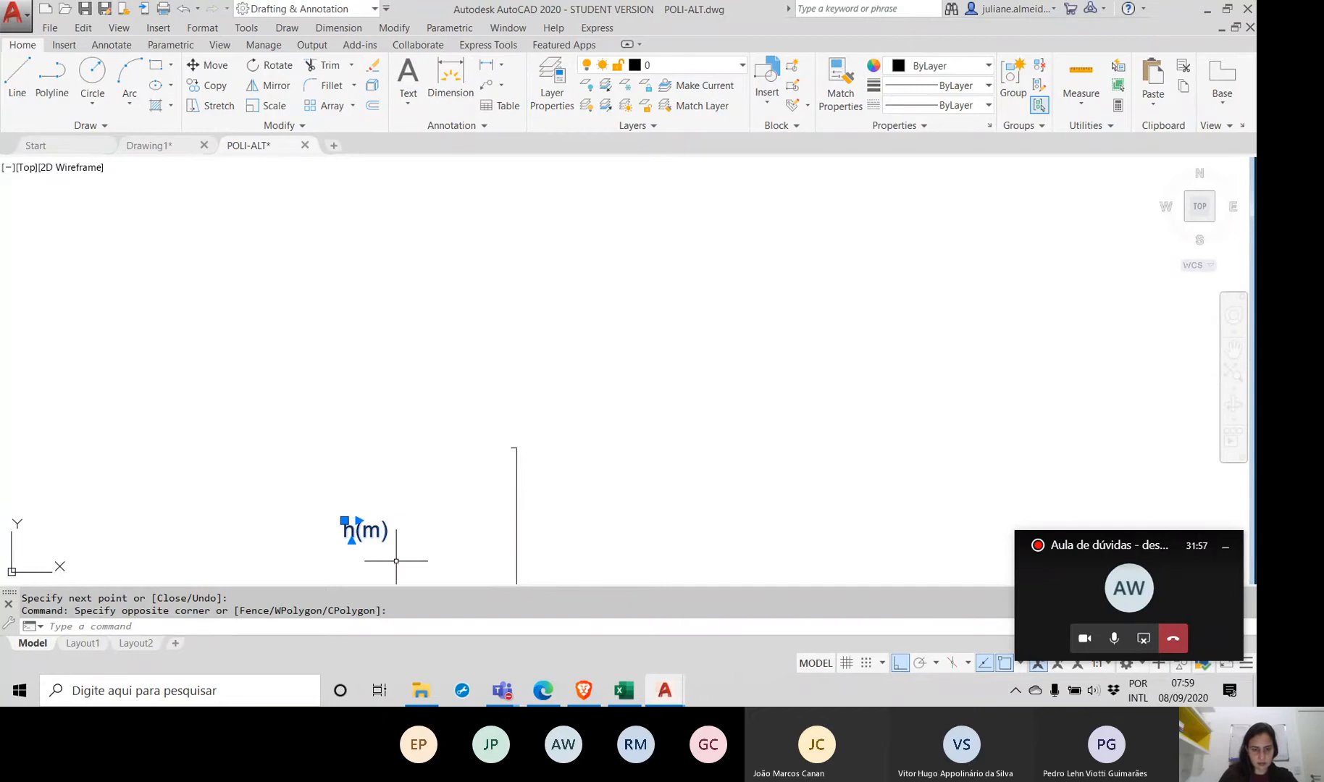
type("move")
key("Return")
left_click(384, 532)
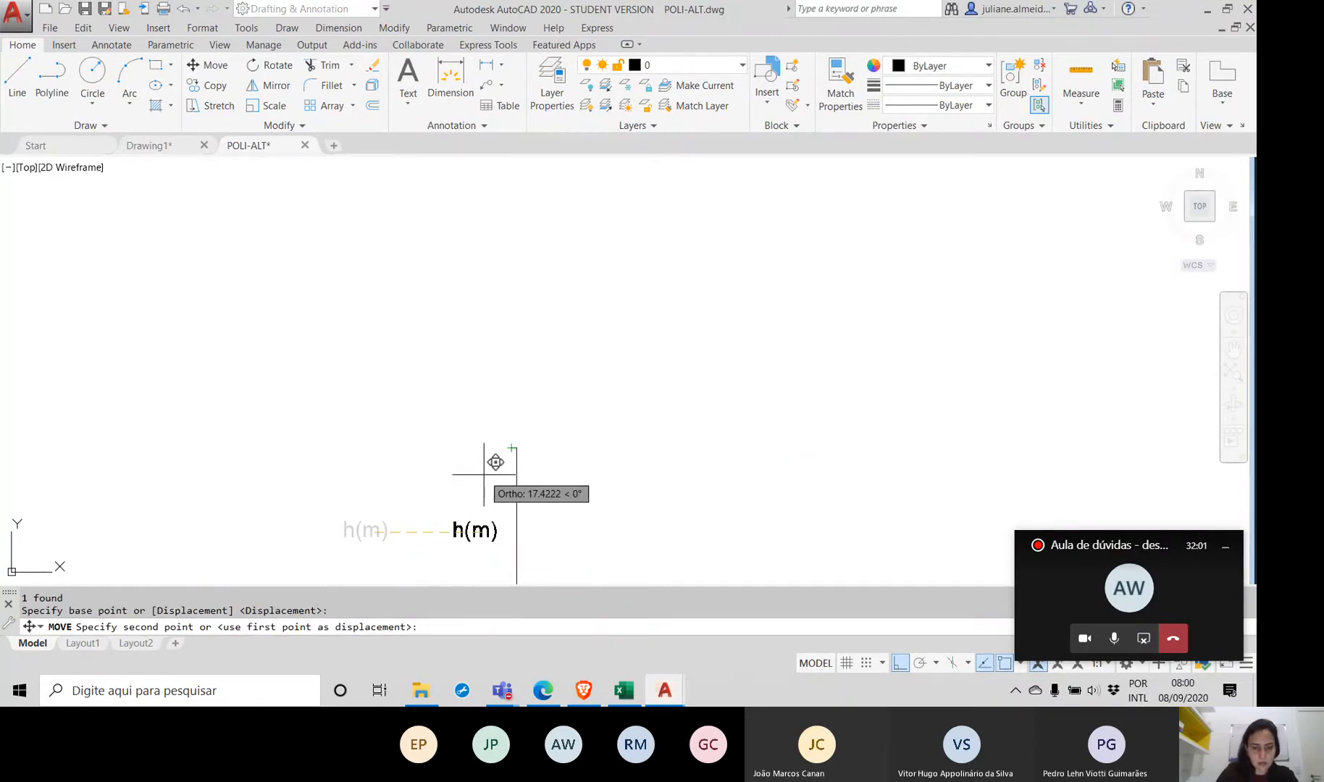
key("F8")
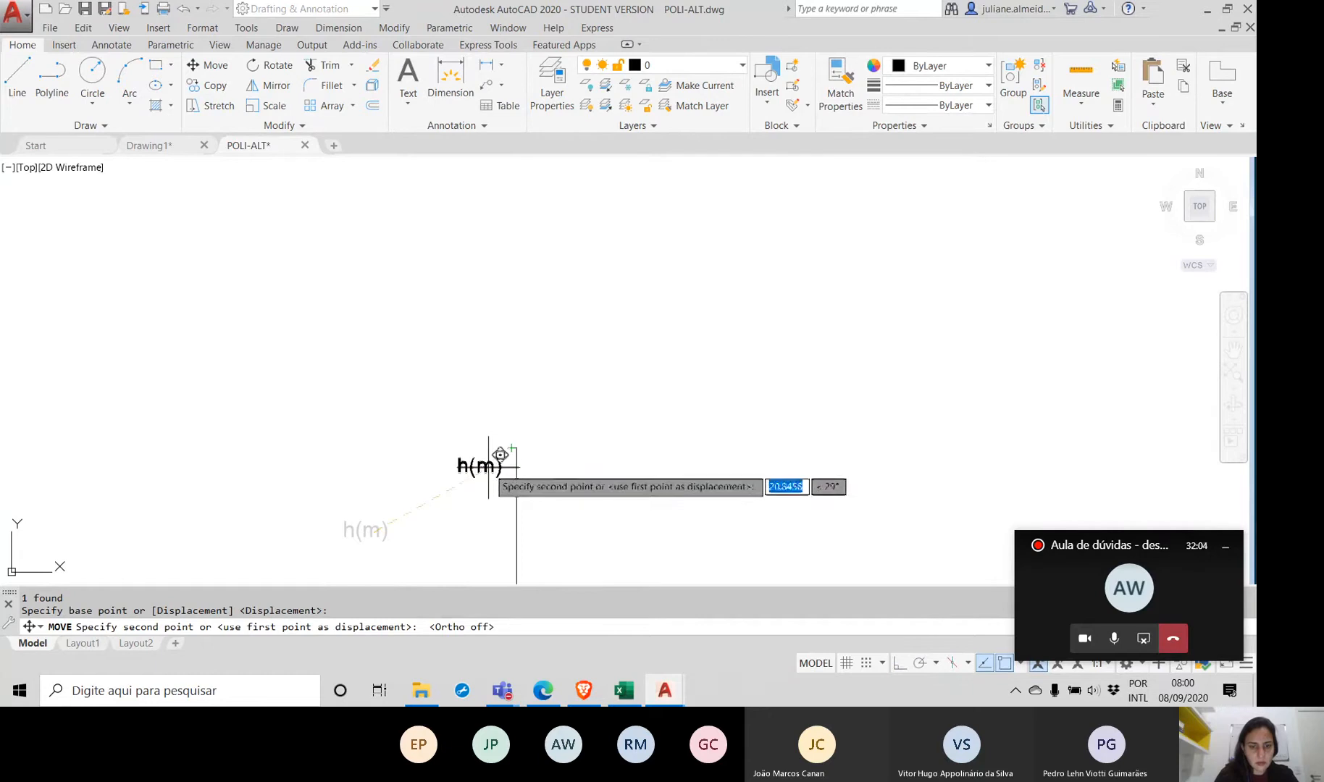
left_click(487, 484)
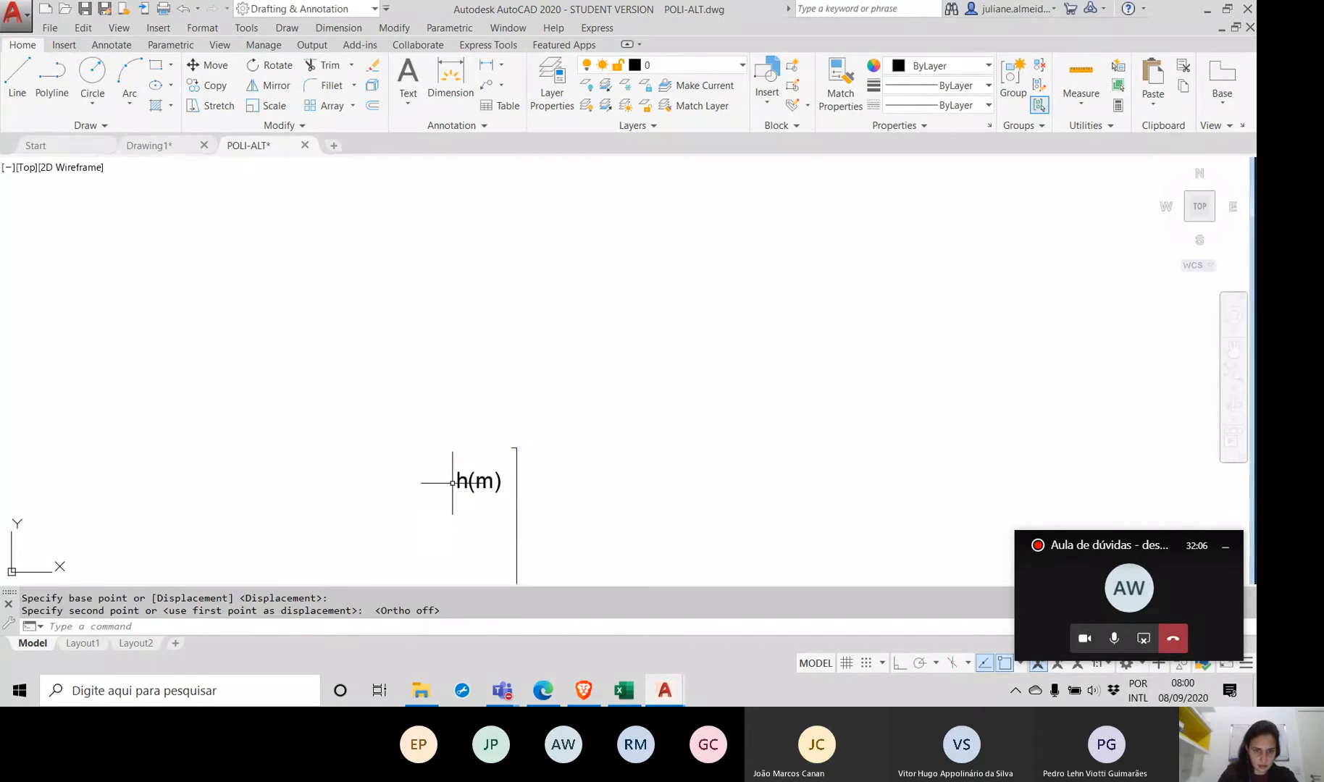
Step: Copy the h(m) label straight up with Ortho on, placing the copy just above the original beside the axis tick
left_click(458, 478)
type("co")
key("Return")
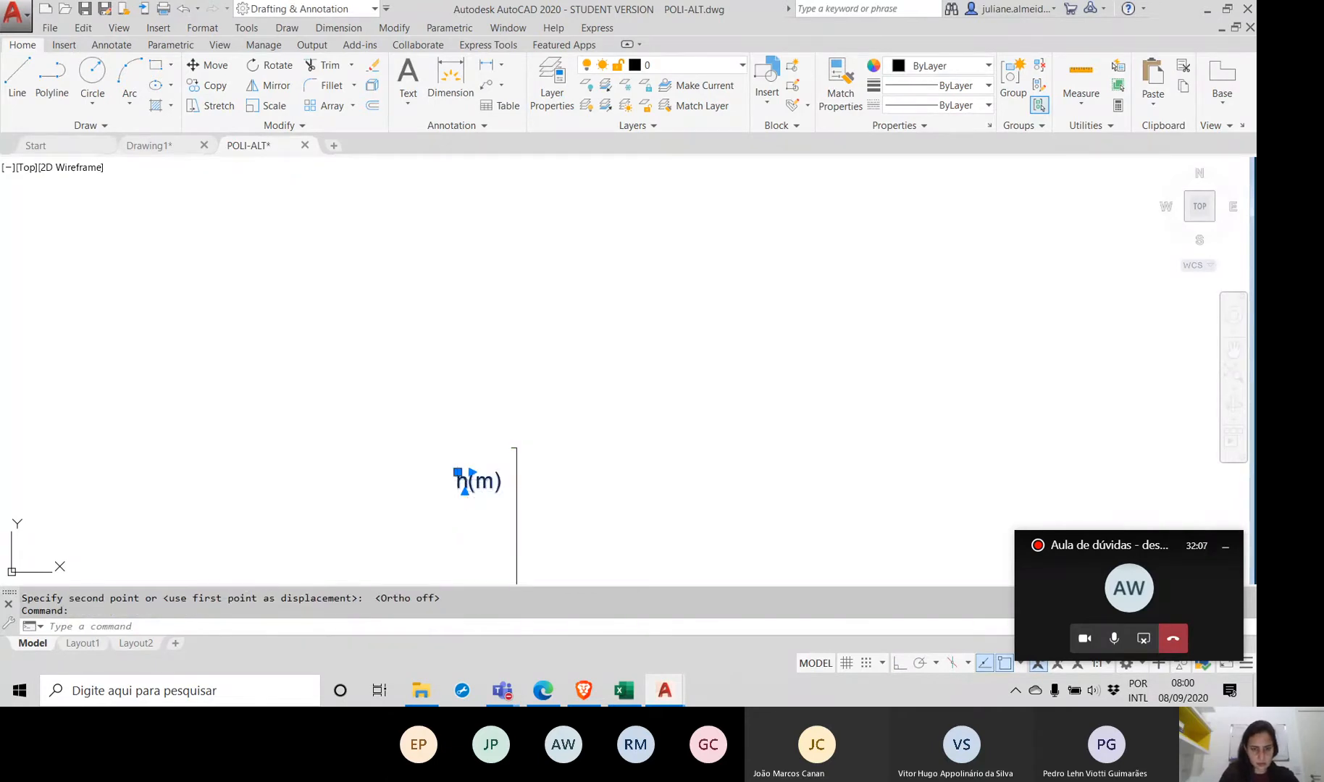
key("F8")
left_click(457, 493)
left_click(457, 450)
key("Return")
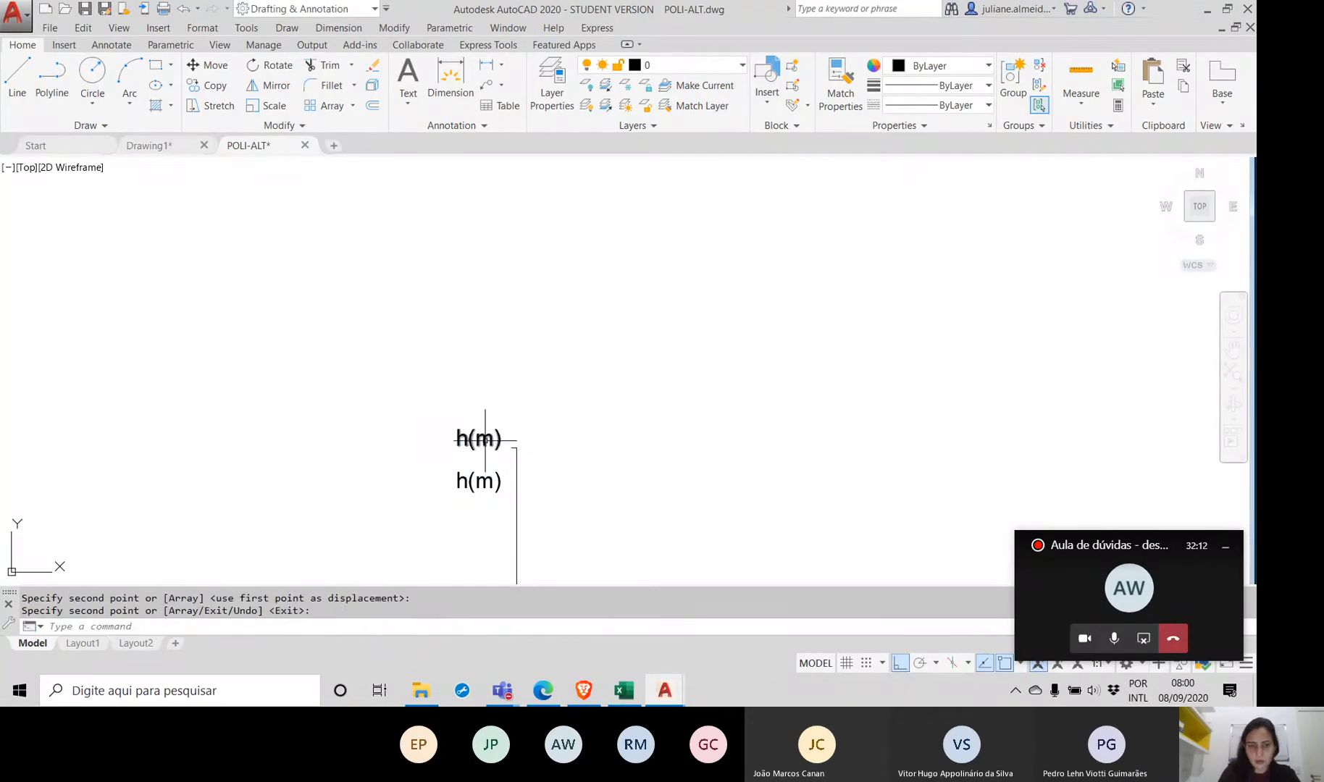
Step: Replace the text of the upper h(m) copy with 98 and close the text editor
double_click(491, 445)
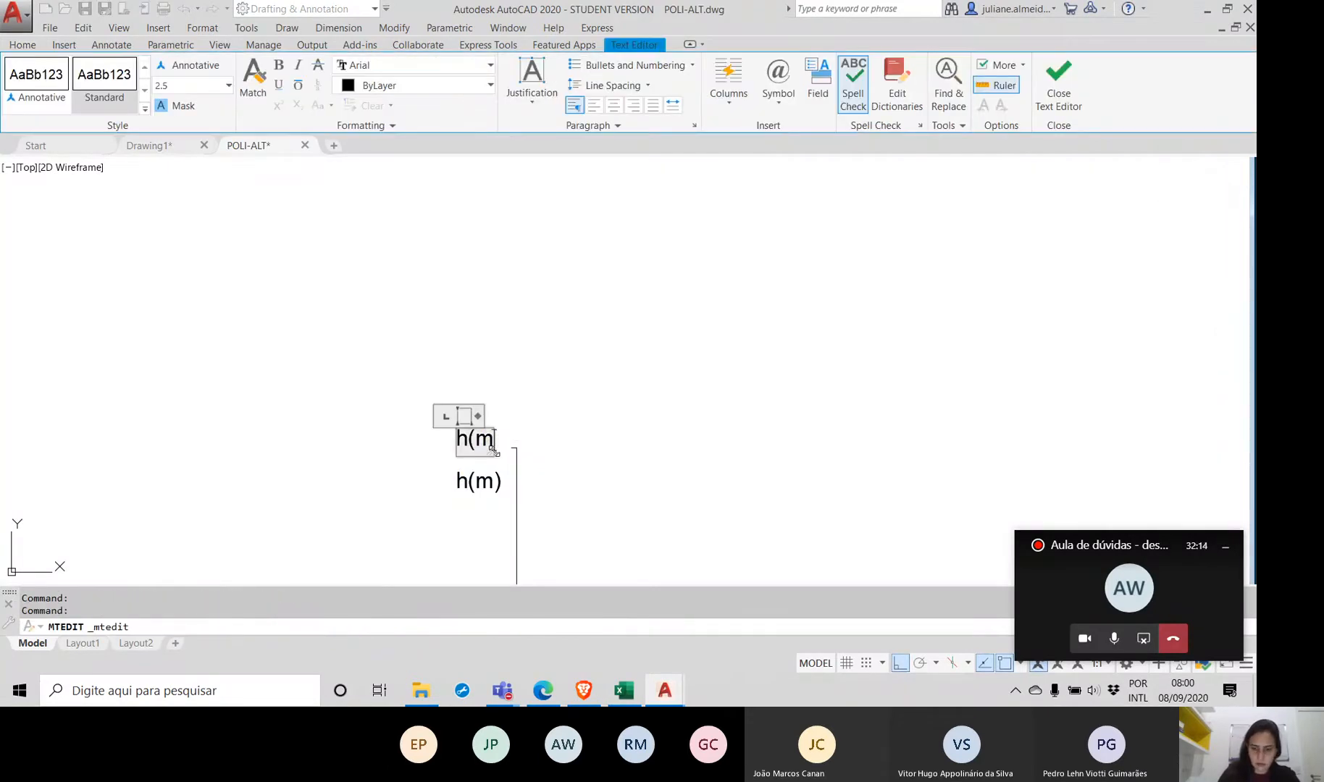
key("BackSpace")
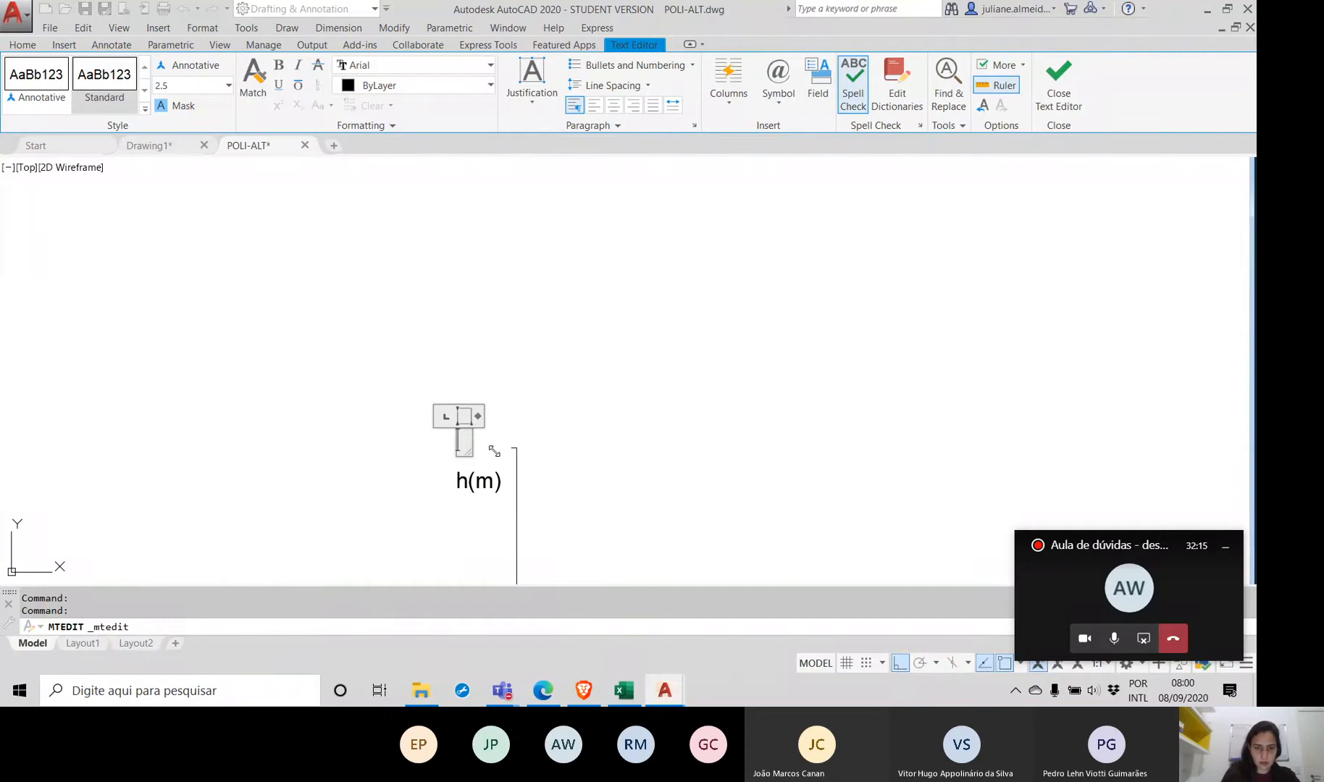
type("98")
left_click(566, 468)
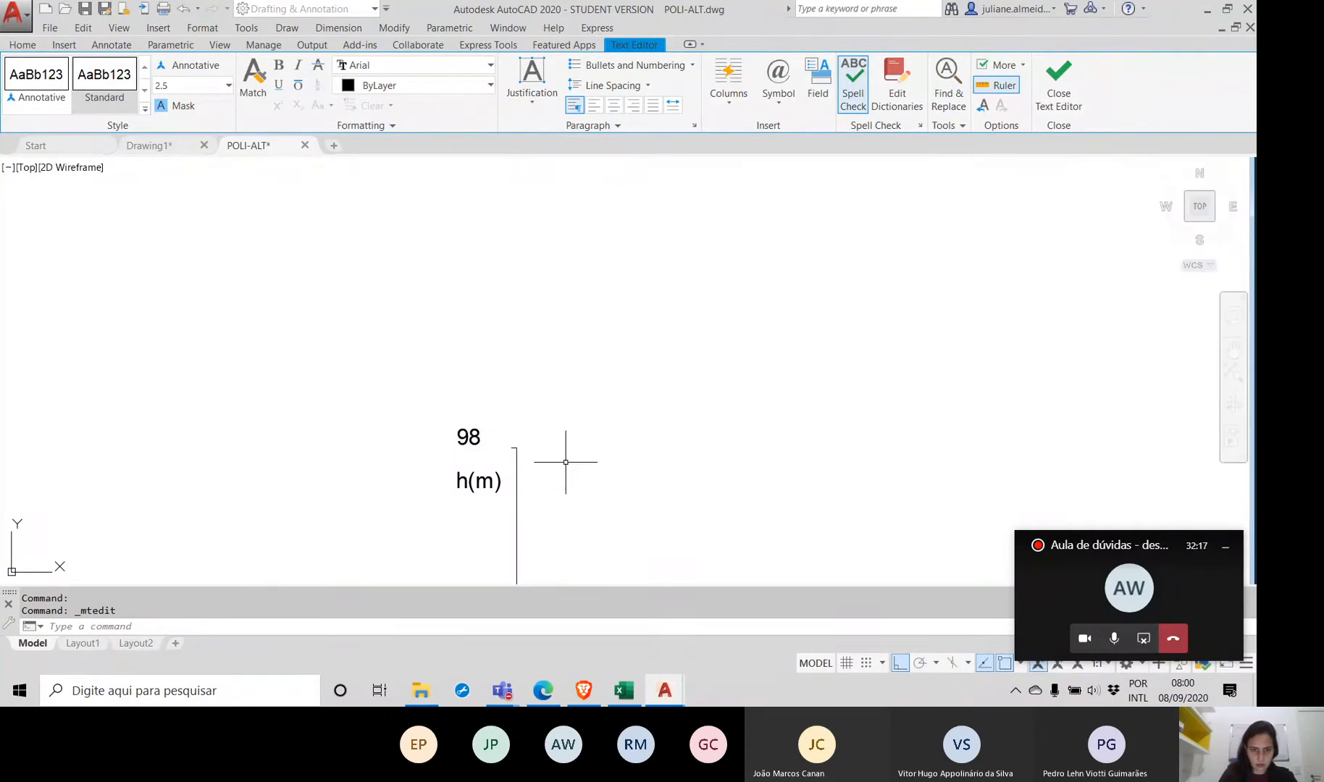
Step: Stretch the upper end of the vertical axis straight up, far beyond the 98 tick, and clear the selection
scroll(564, 470, "down", 5)
middle_click_drag(564, 468, 417, 440)
scroll(404, 441, "up", 5)
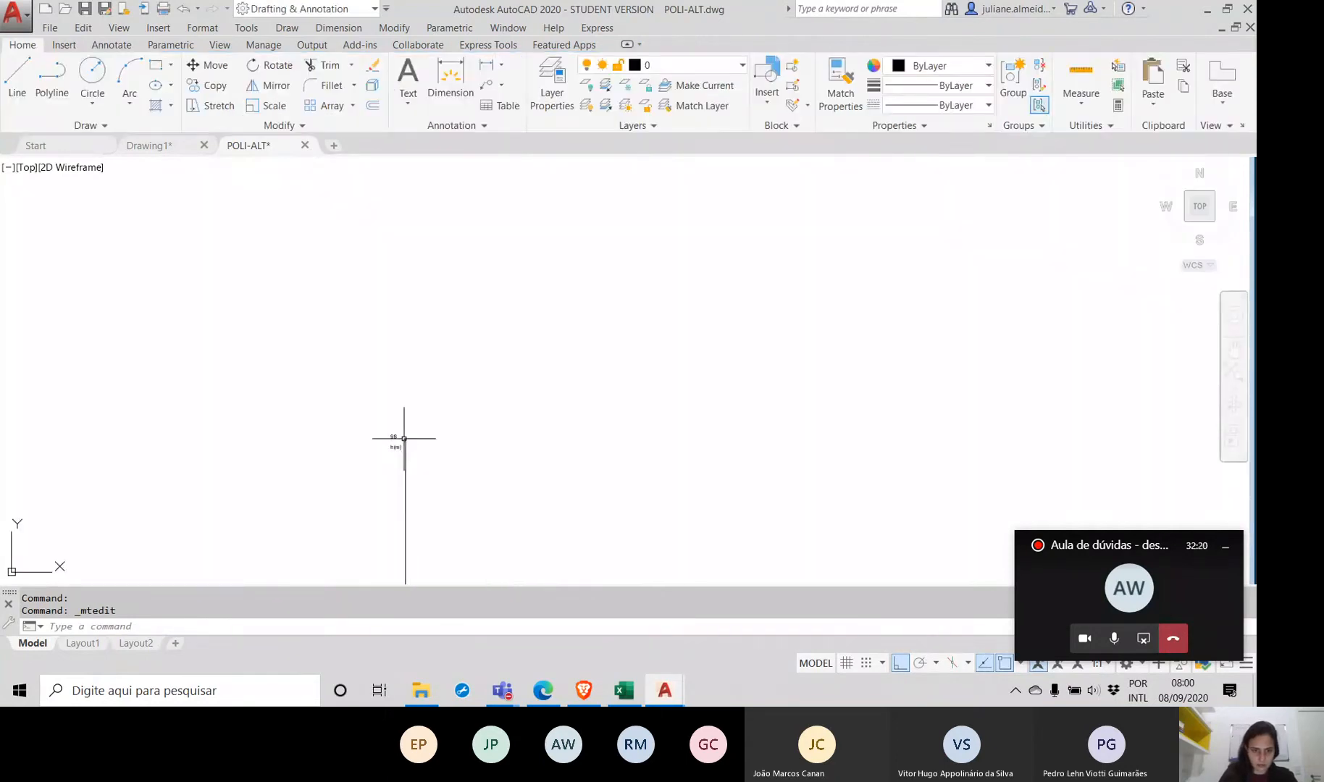
scroll(403, 441, "up", 4)
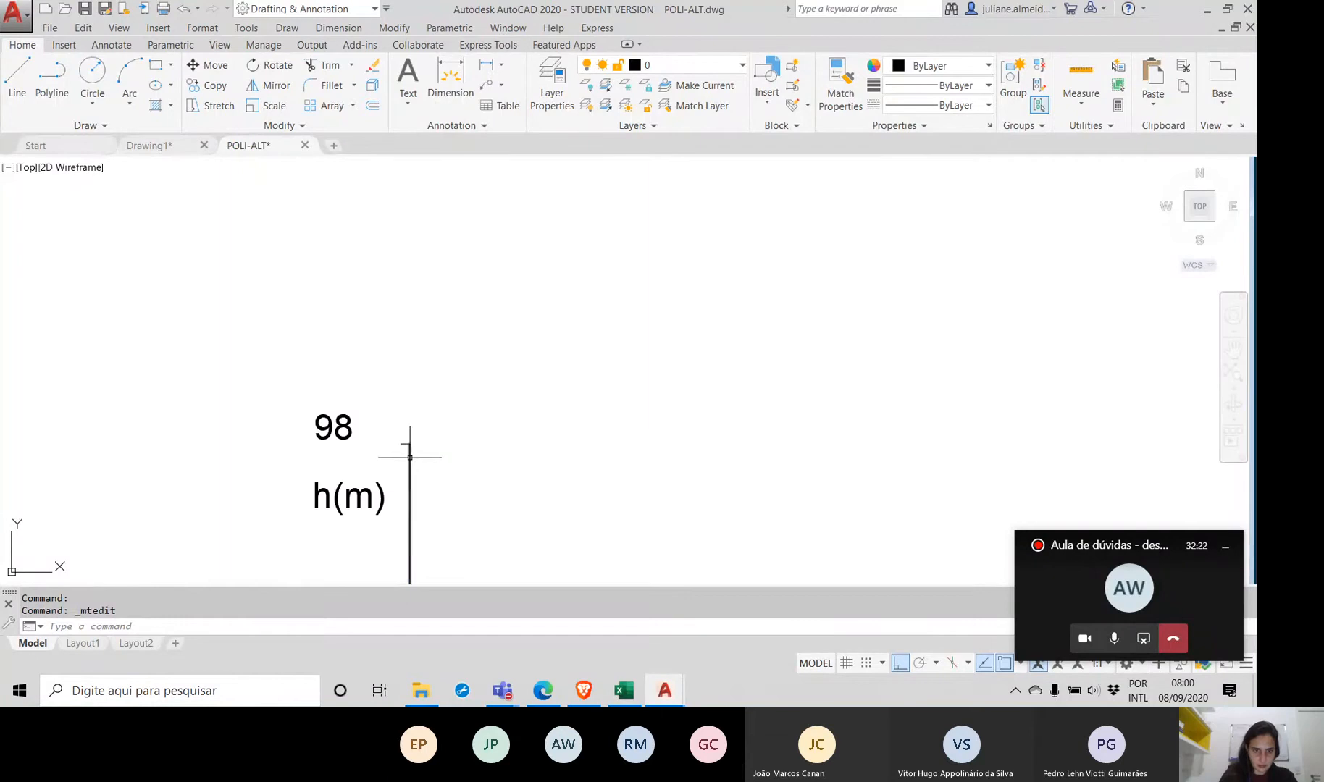
left_click(410, 442)
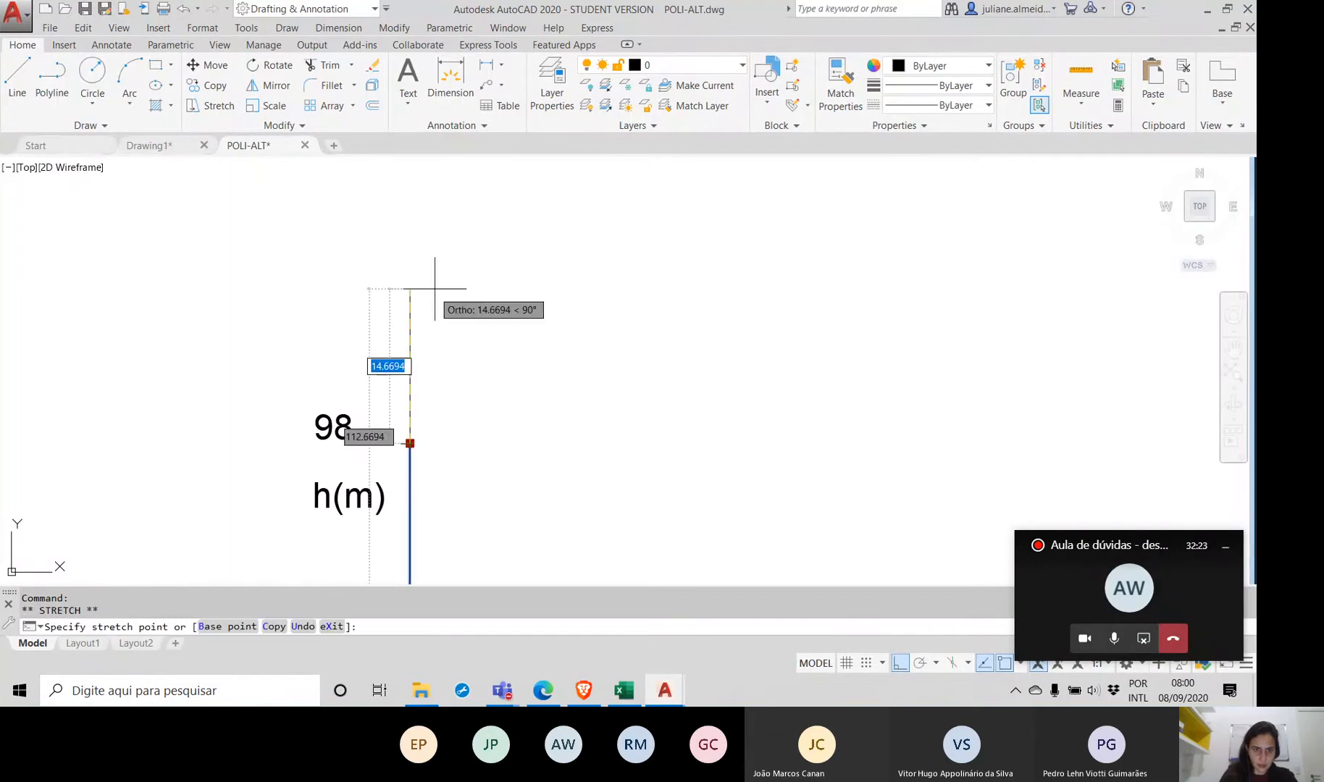
scroll(441, 279, "down", 9)
middle_click_drag(441, 277, 437, 510)
scroll(473, 192, "down", 3)
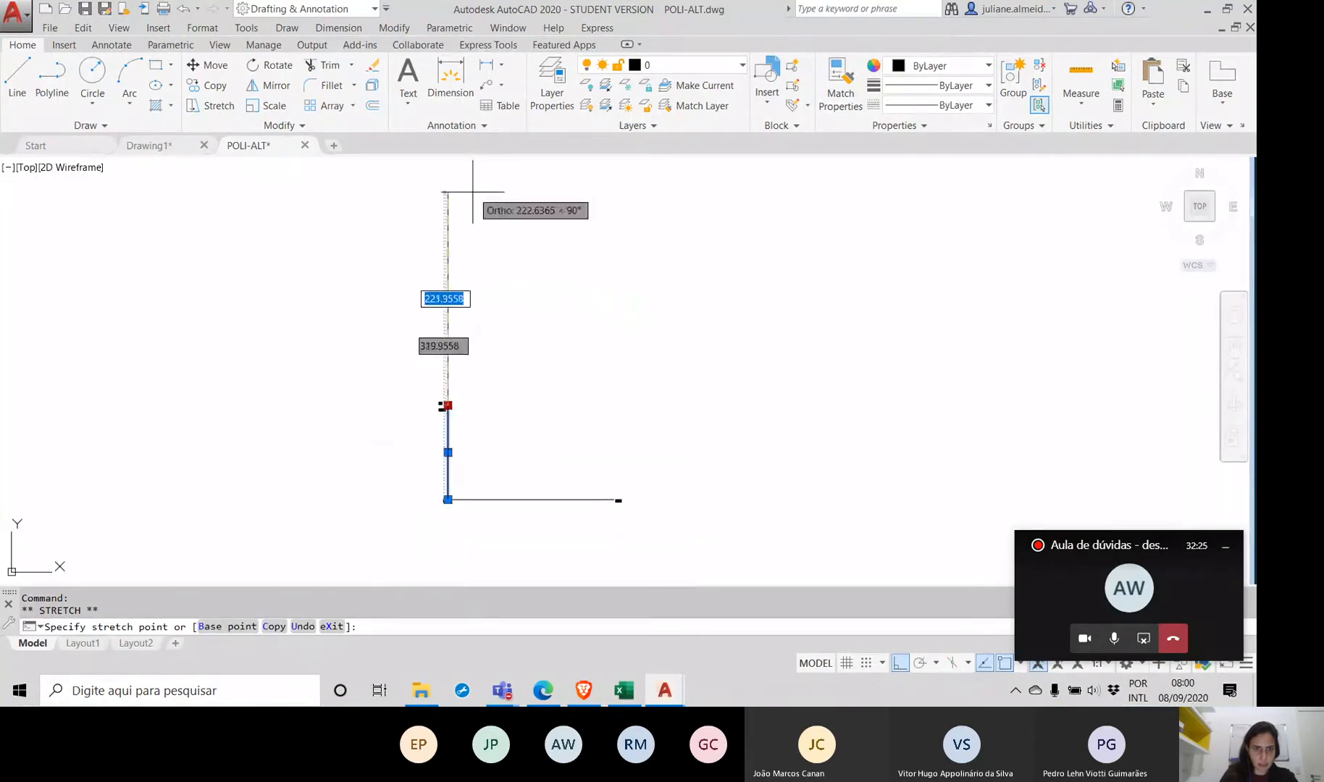
middle_click_drag(474, 192, 463, 401)
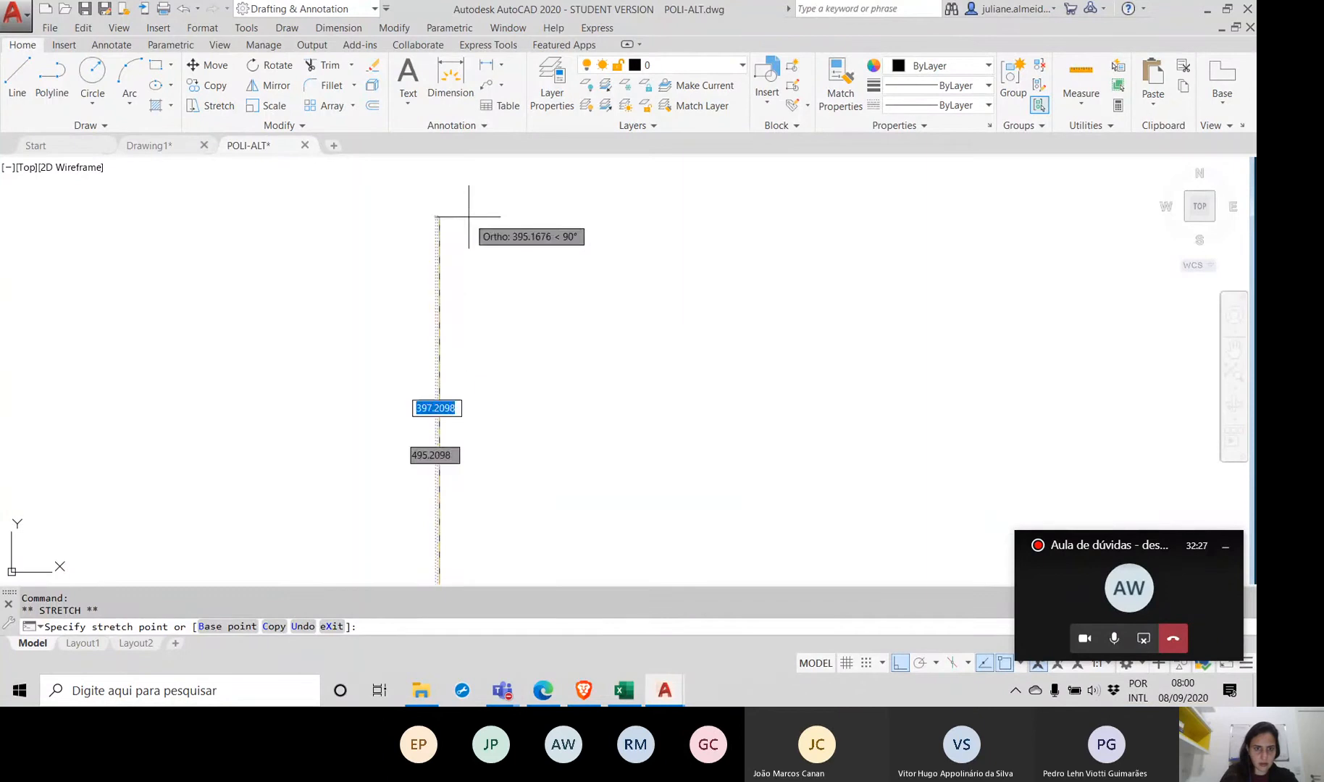
left_click(472, 179)
scroll(526, 299, "down", 6)
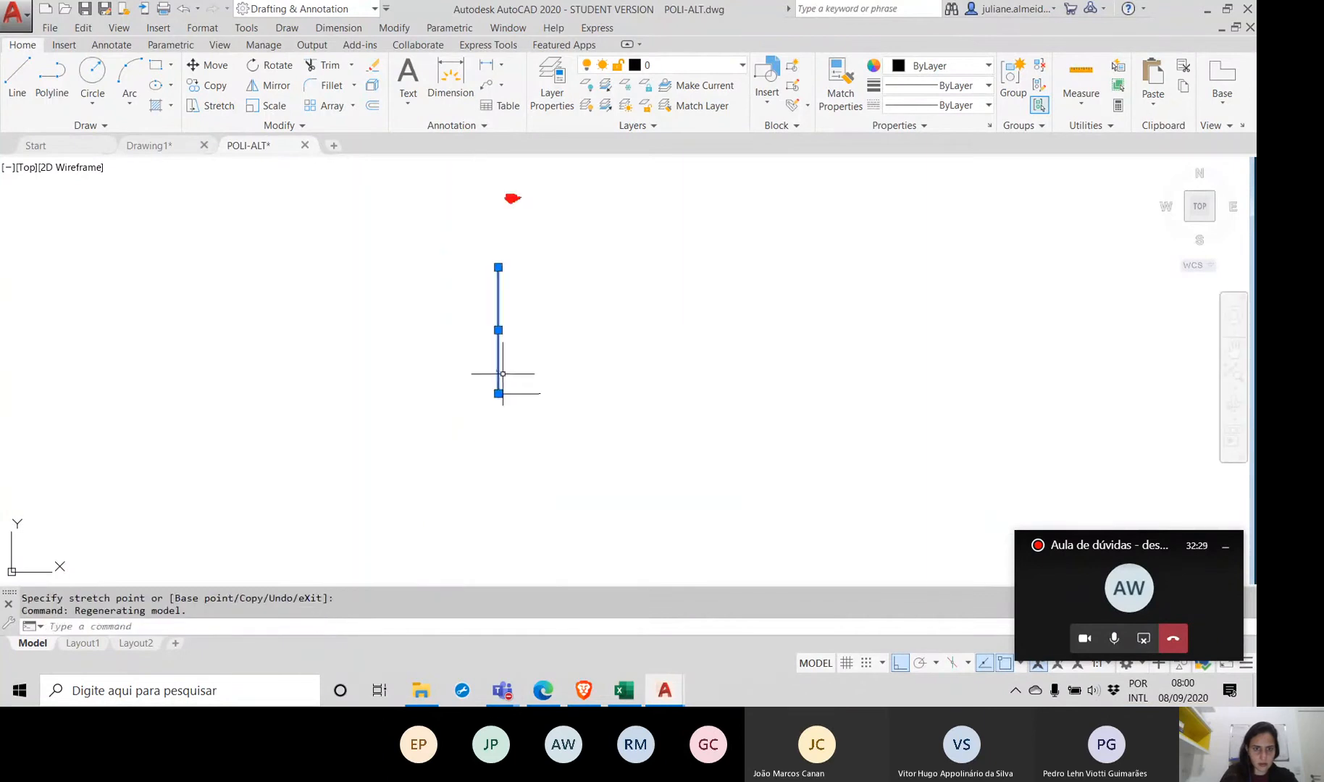
scroll(505, 381, "up", 8)
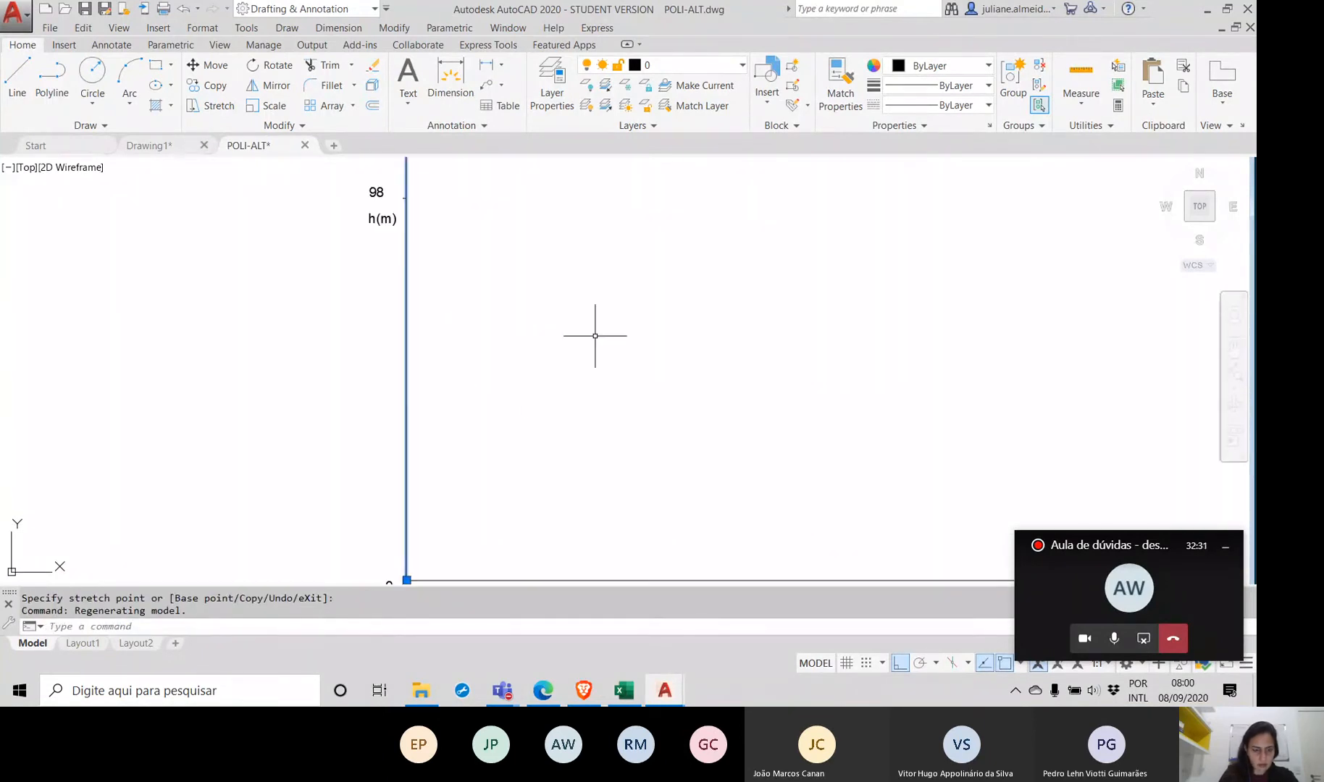
key("Escape")
Step: Stretch the free end of the horizontal axis far to the right, well past the x(m) label, and clear the selection
scroll(612, 366, "down", 6)
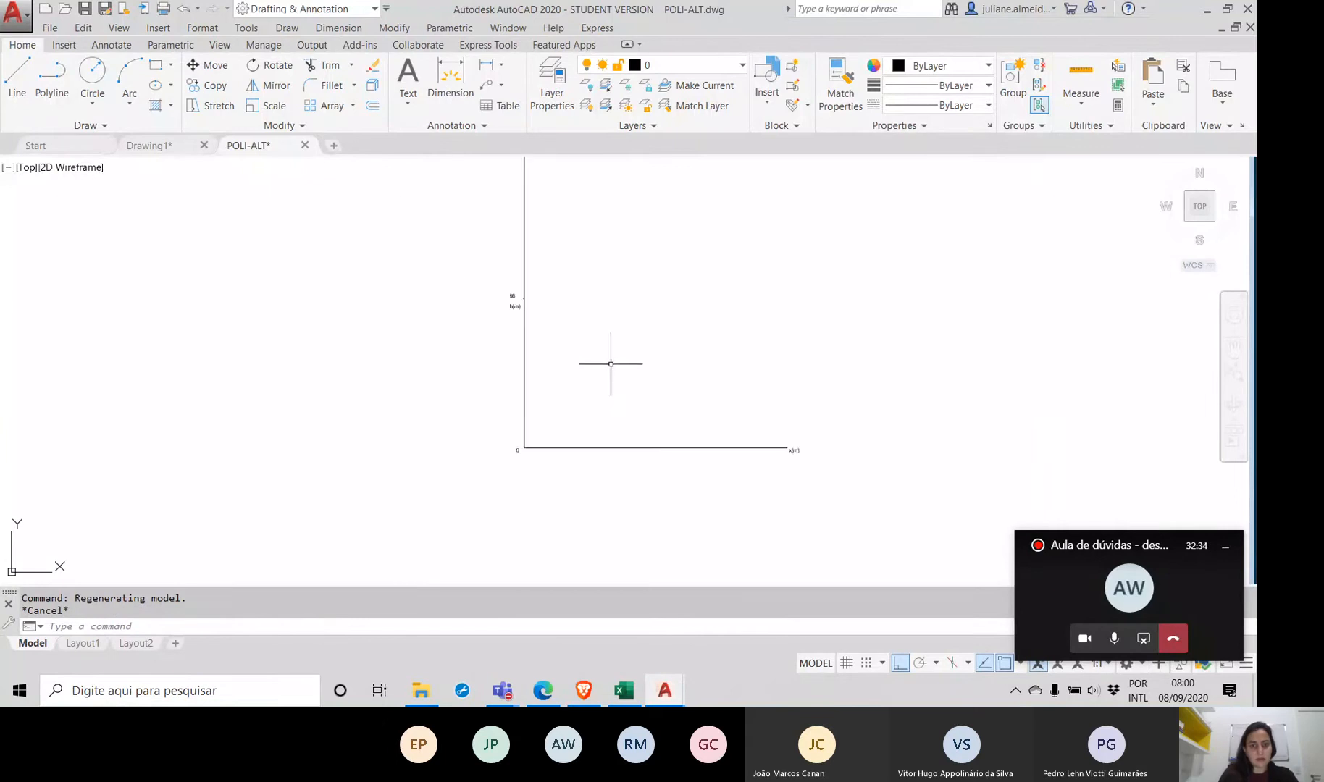
middle_click_drag(612, 364, 392, 363)
left_click(478, 412)
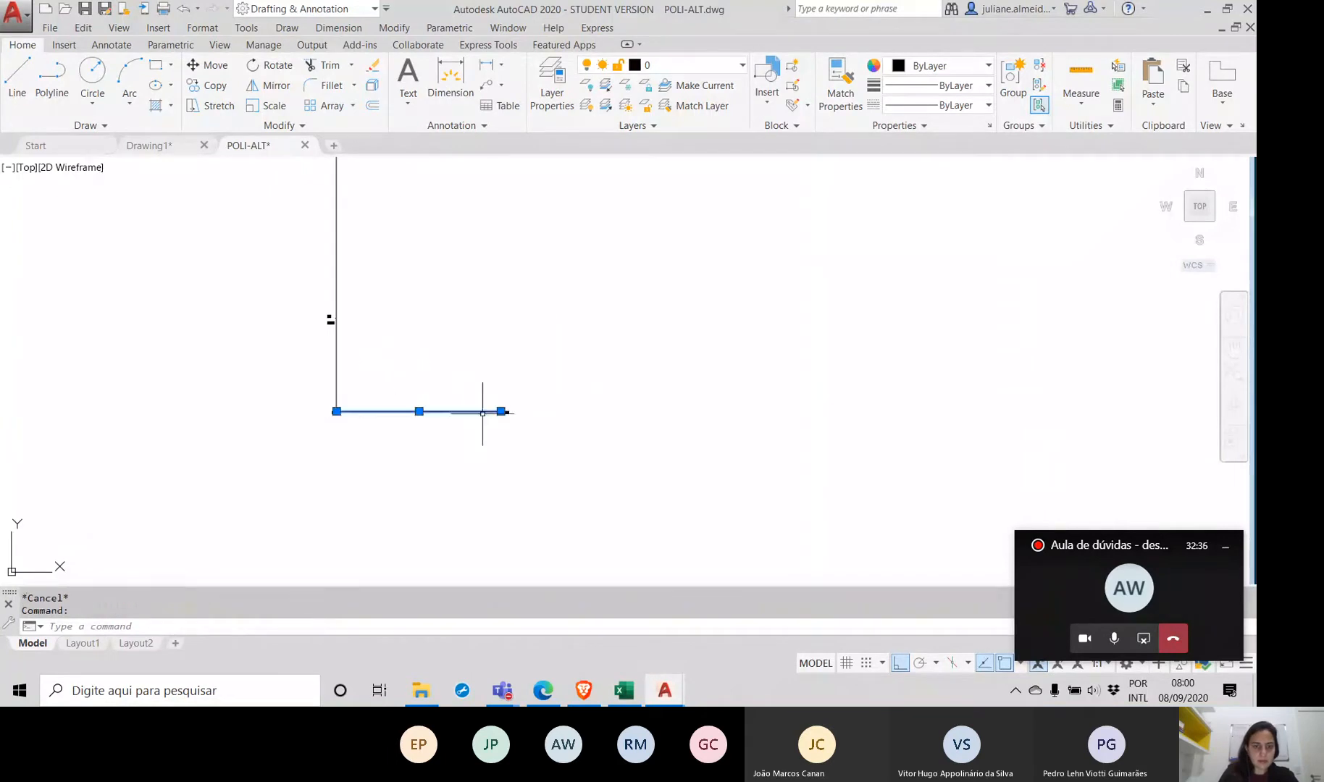
left_click(501, 412)
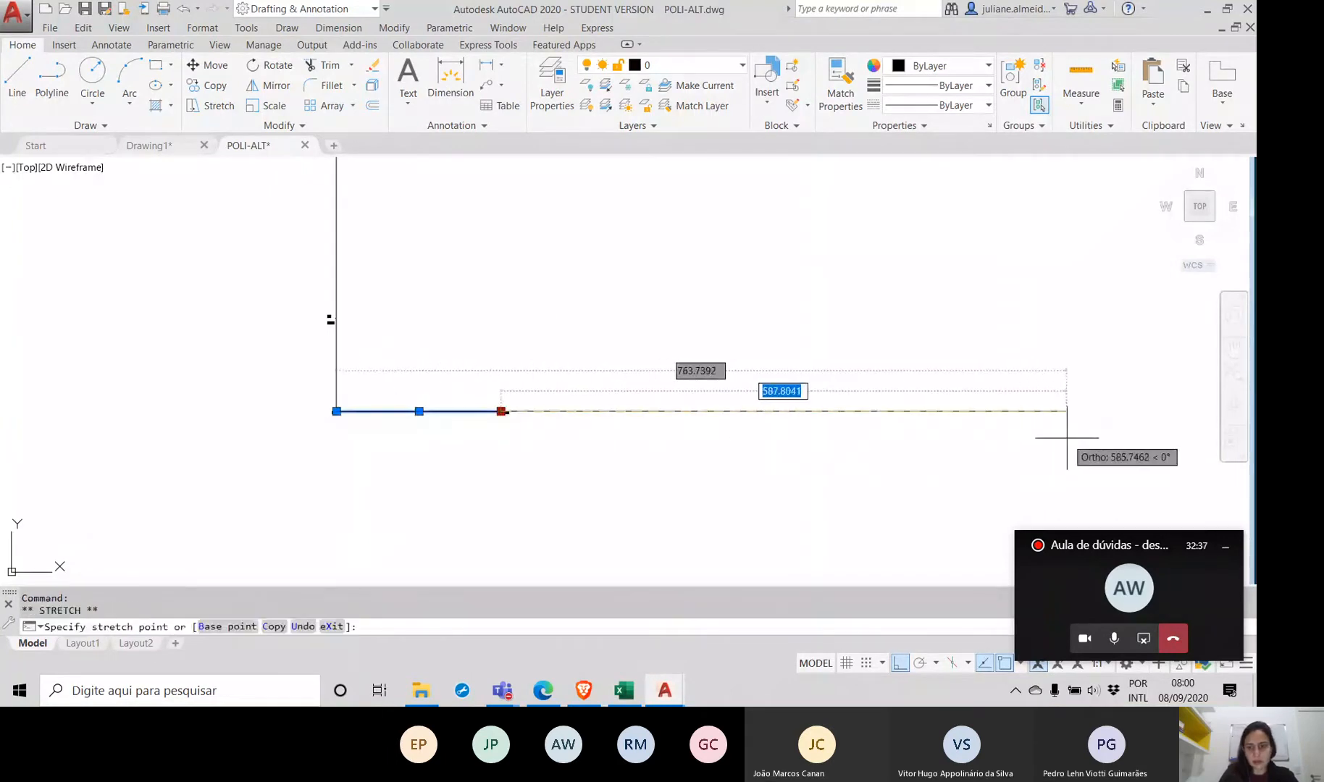
left_click(1156, 440)
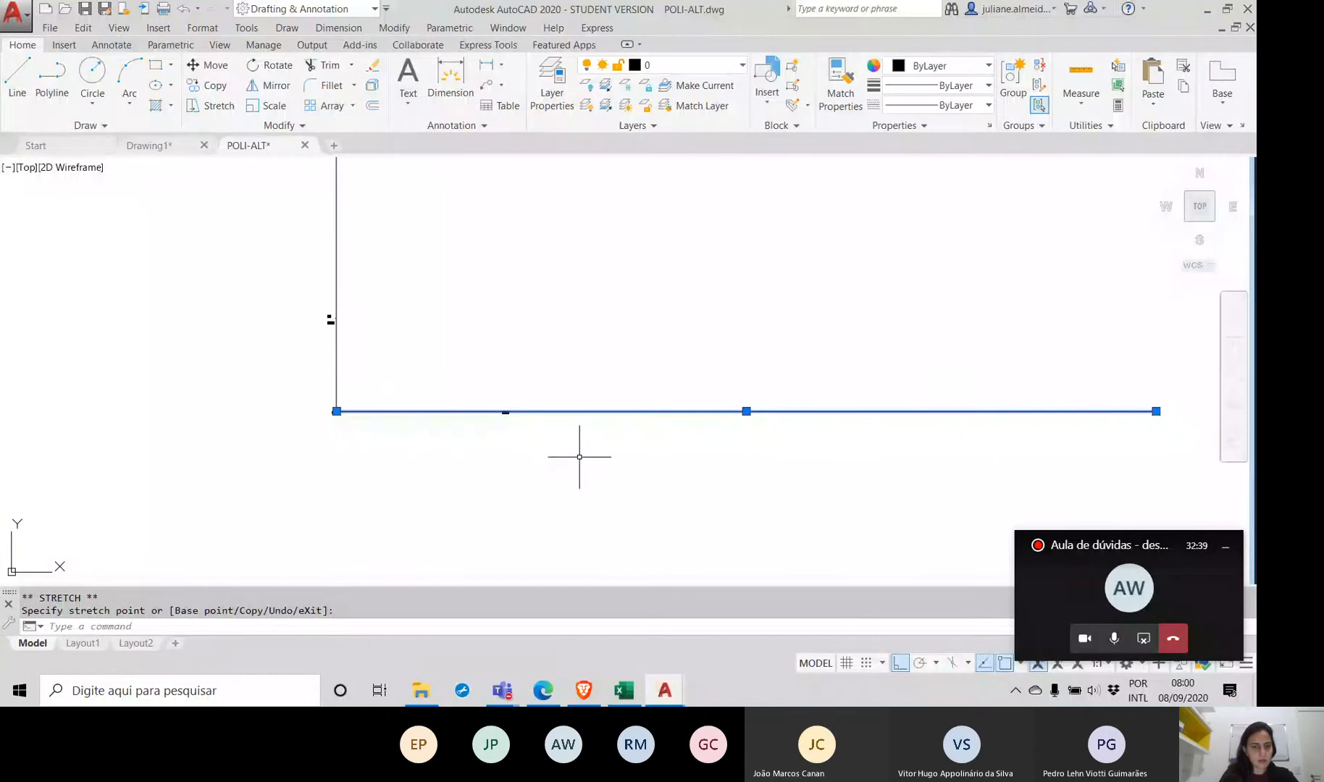
key("Escape")
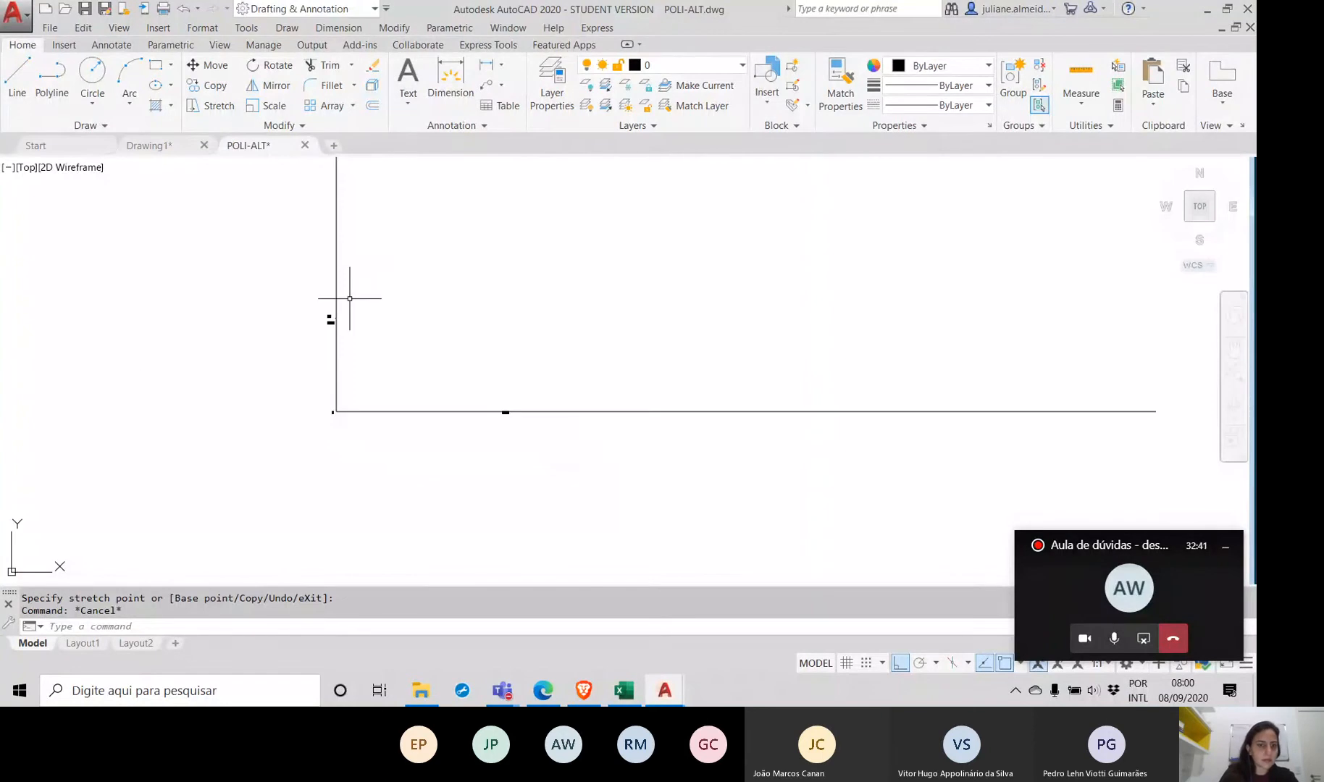
Step: Measure the distance between the 102 and 103 contour crossings on the line from point 4 to point c
scroll(330, 315, "up", 4)
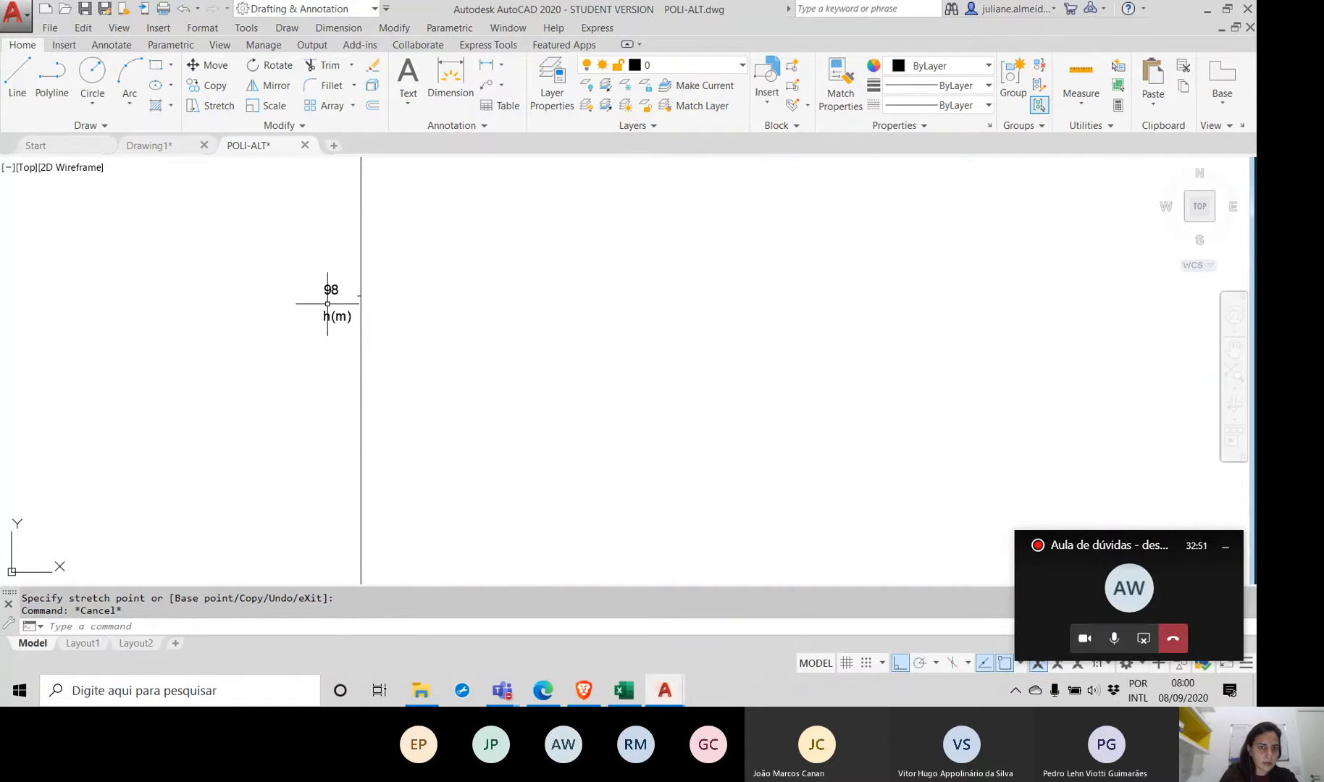
scroll(328, 304, "down", 6)
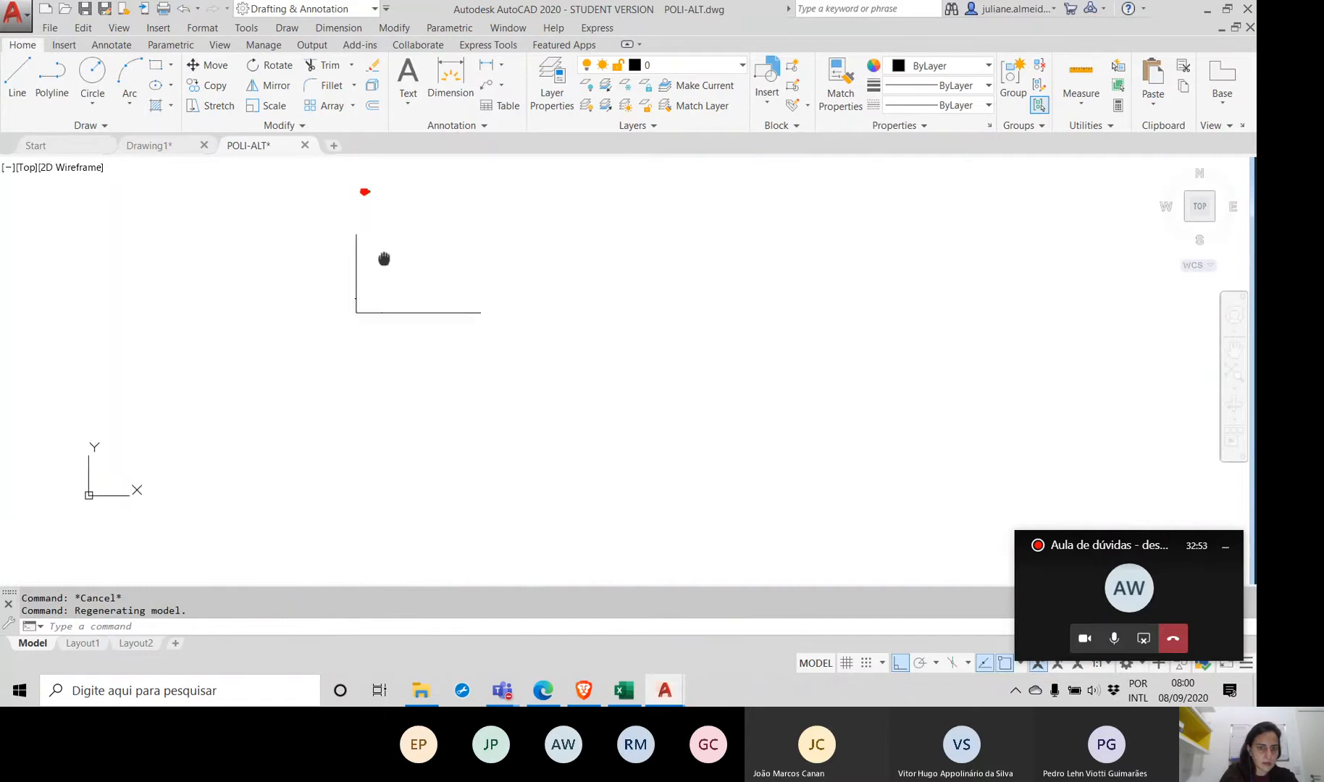
scroll(397, 314, "up", 2)
scroll(397, 313, "up", 10)
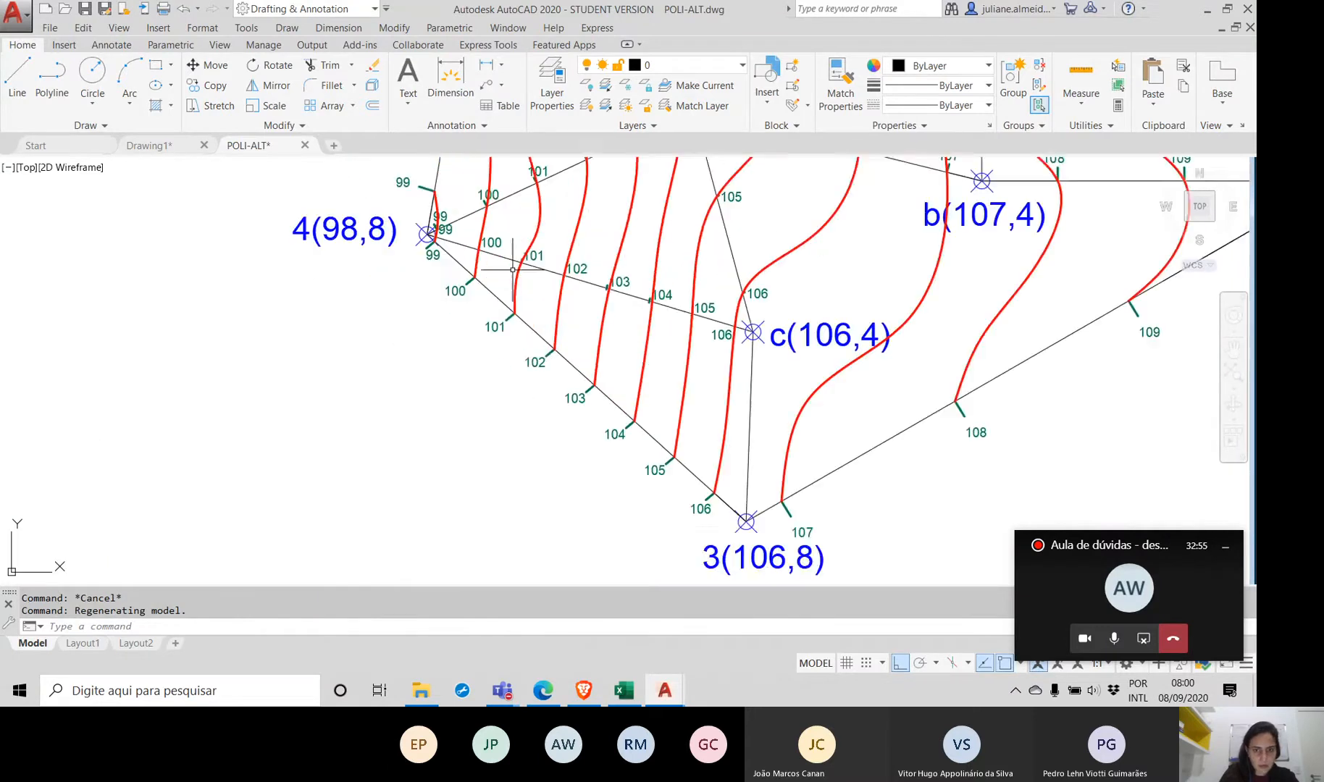
middle_click_drag(507, 264, 488, 329)
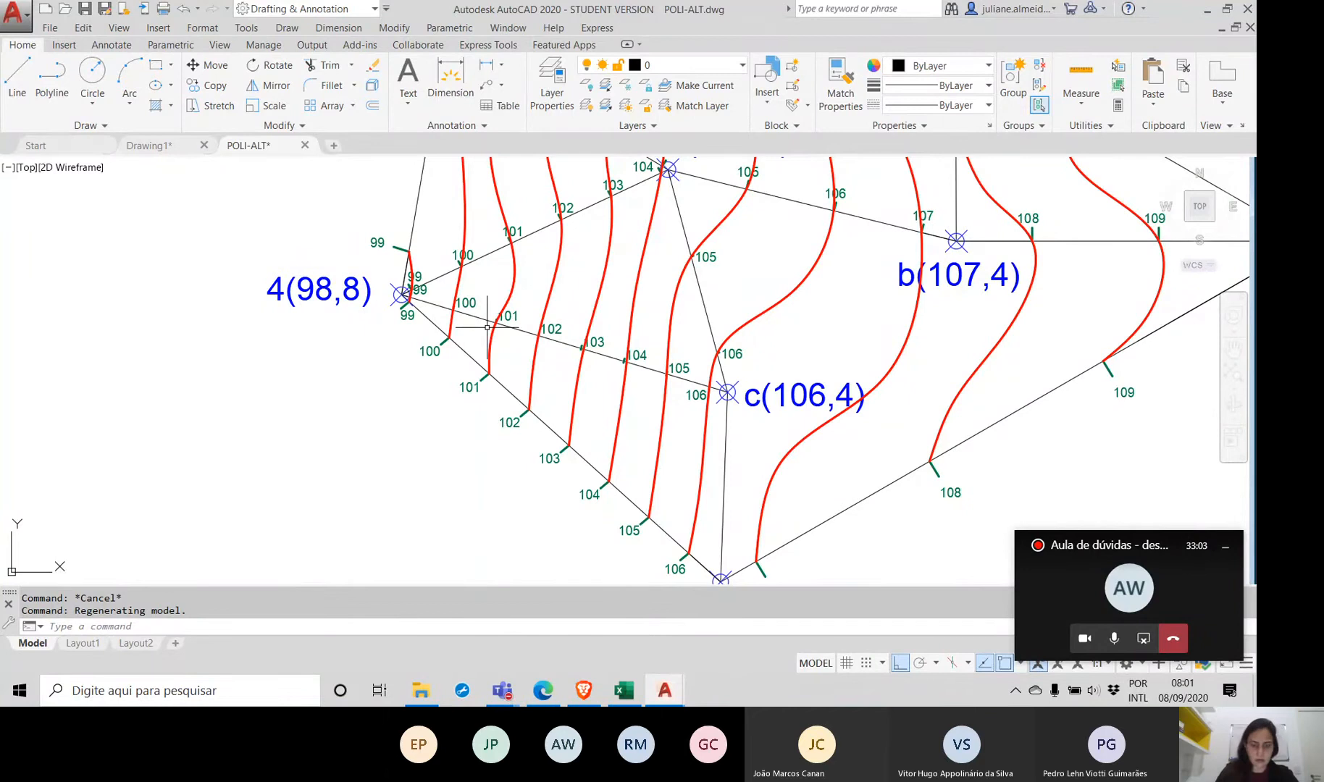
key("Return")
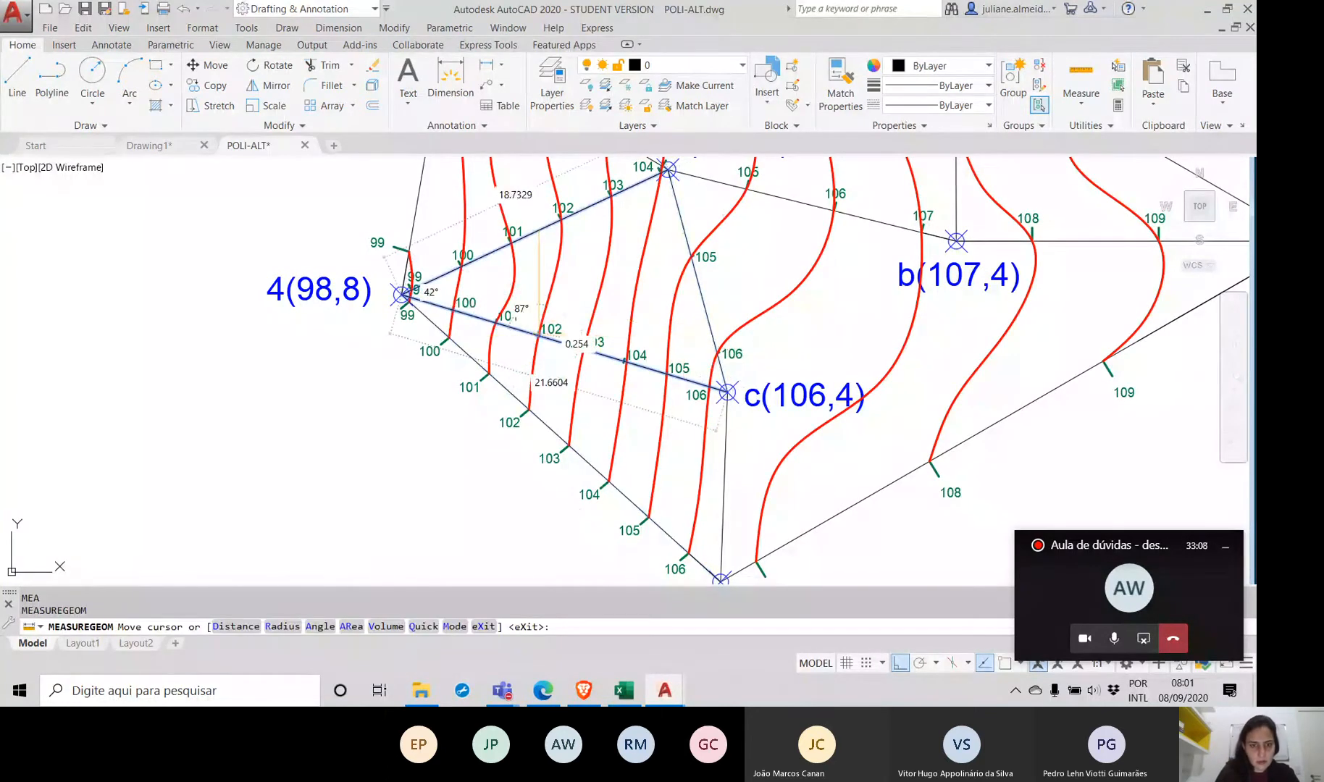
type("d")
key("Return")
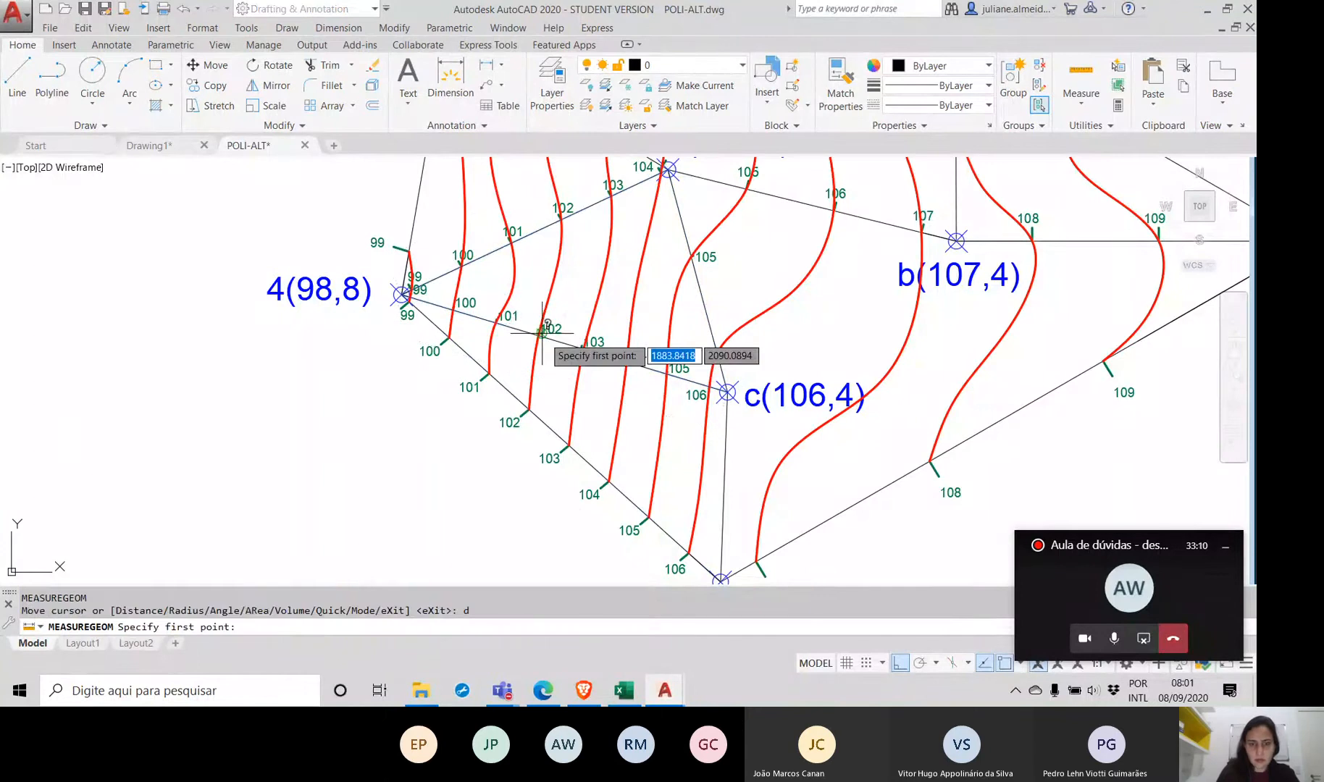
left_click(541, 332)
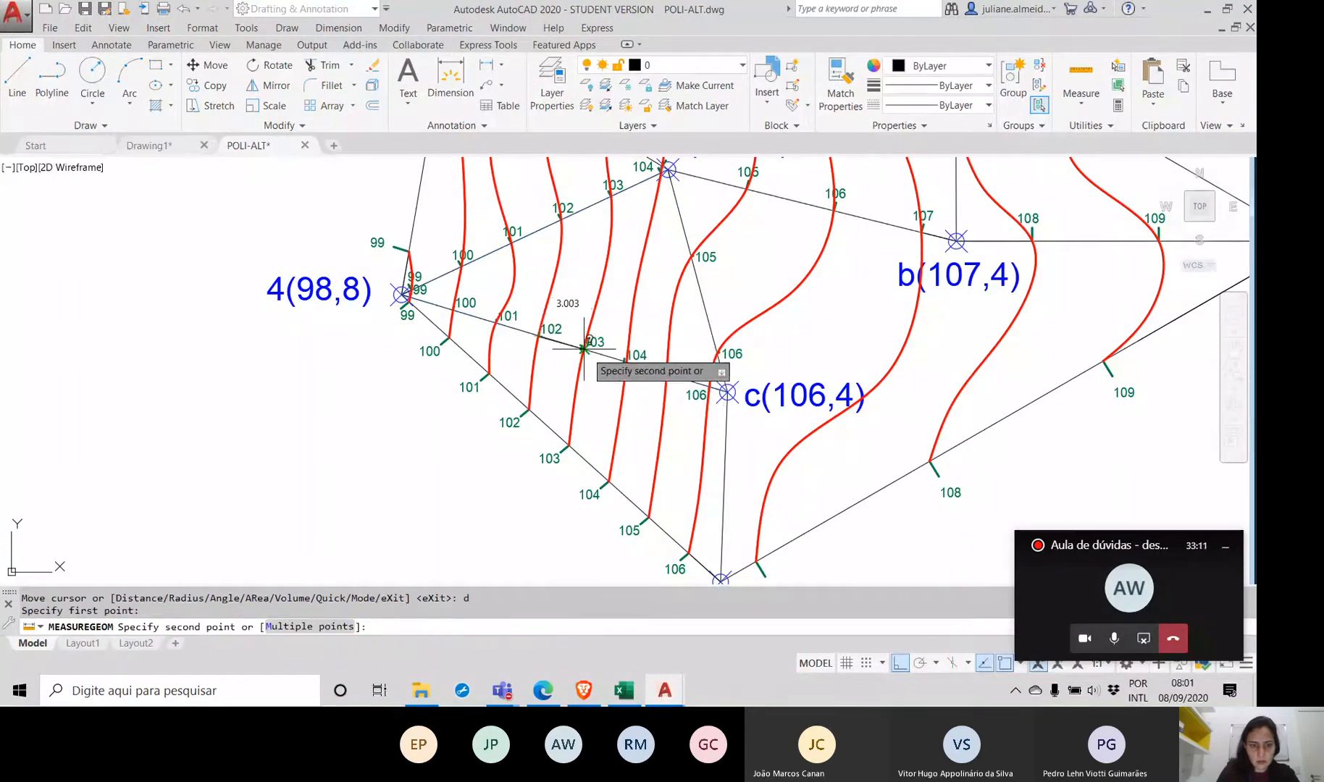
left_click(585, 346)
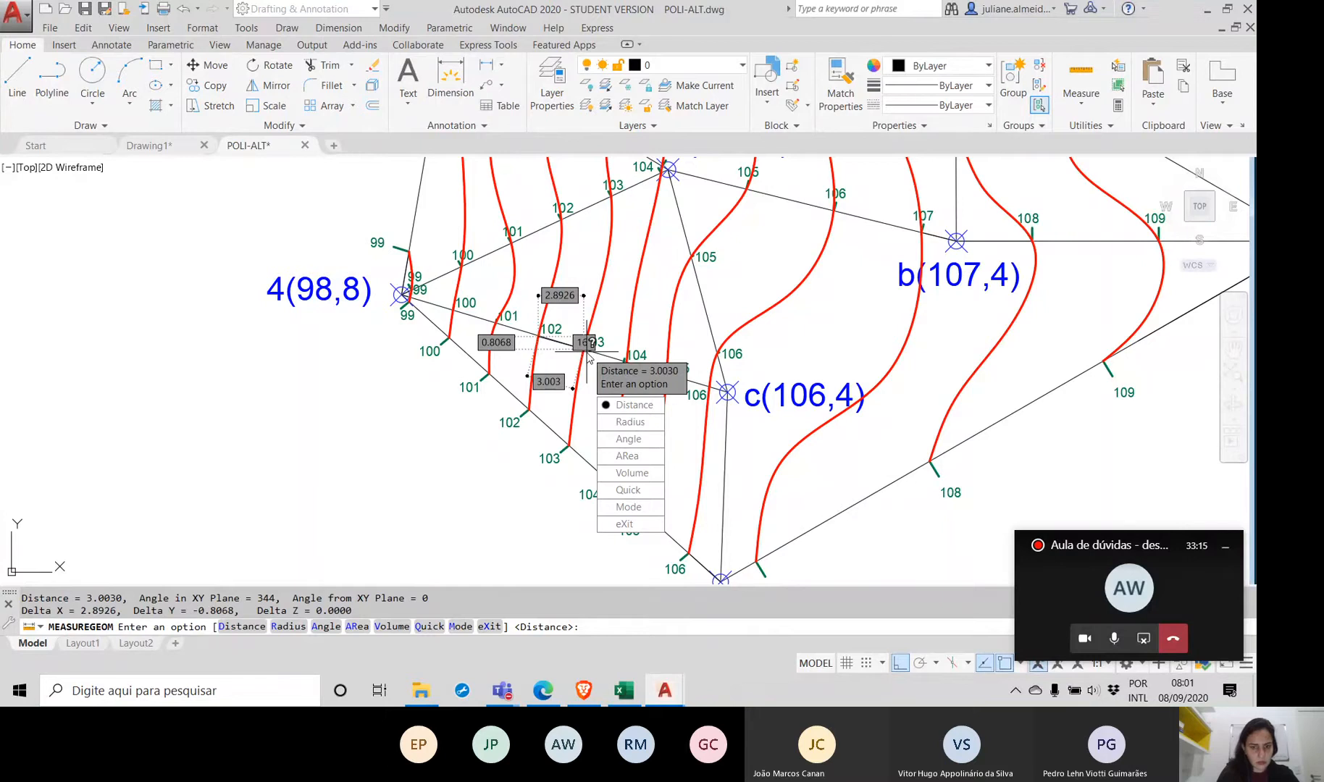
key("Escape")
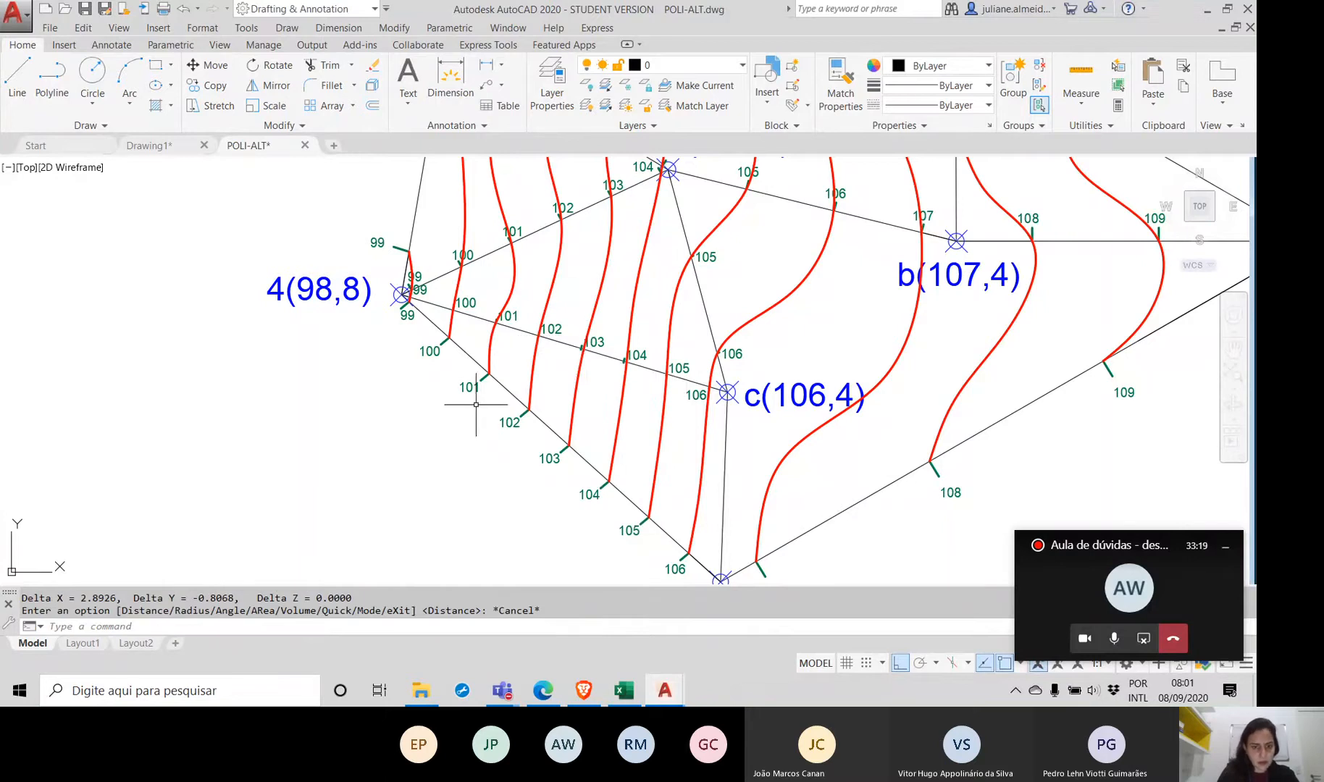
Step: Copy the 98 label together with its tick up the vertical axis, using the tick's axis end as base point and offset 0,1
scroll(476, 404, "down", 8)
middle_click_drag(434, 433, 430, 234)
scroll(436, 290, "down", 5)
scroll(422, 335, "down", 6)
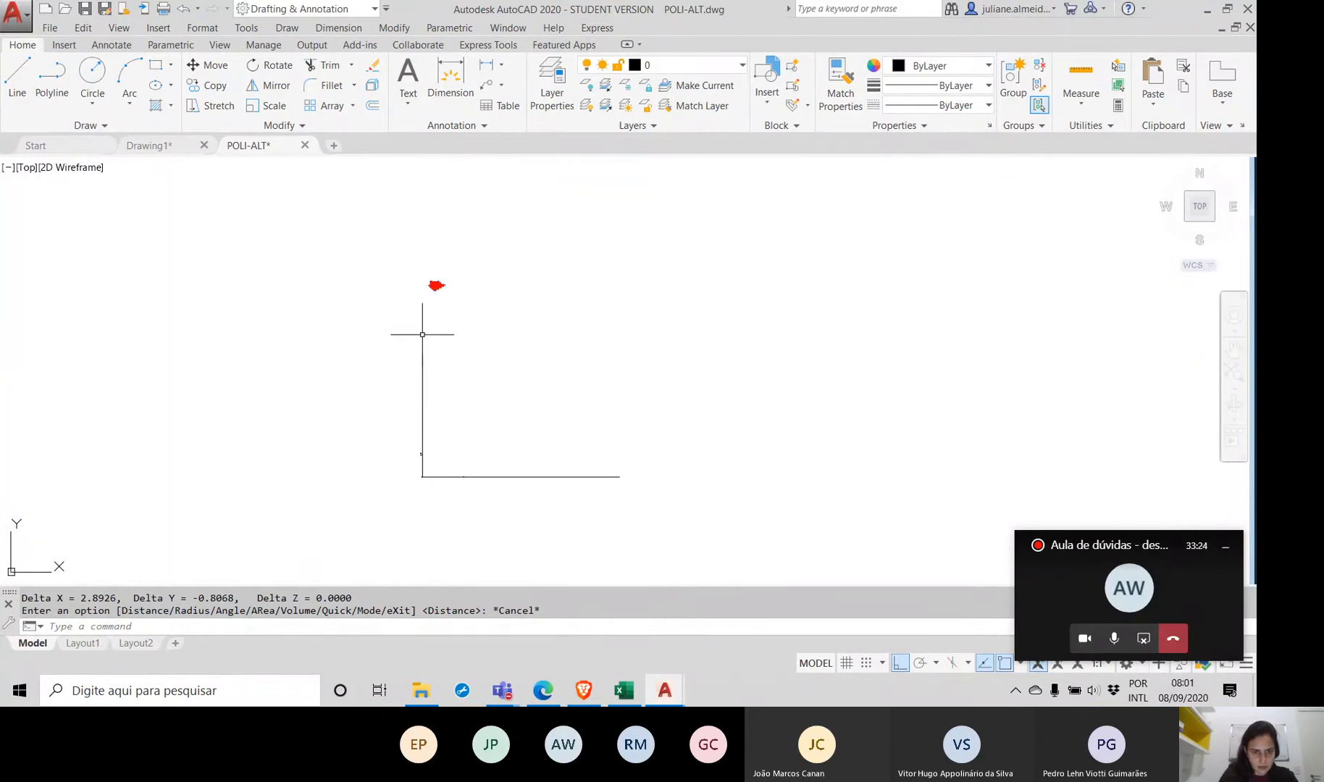
scroll(421, 459, "up", 8)
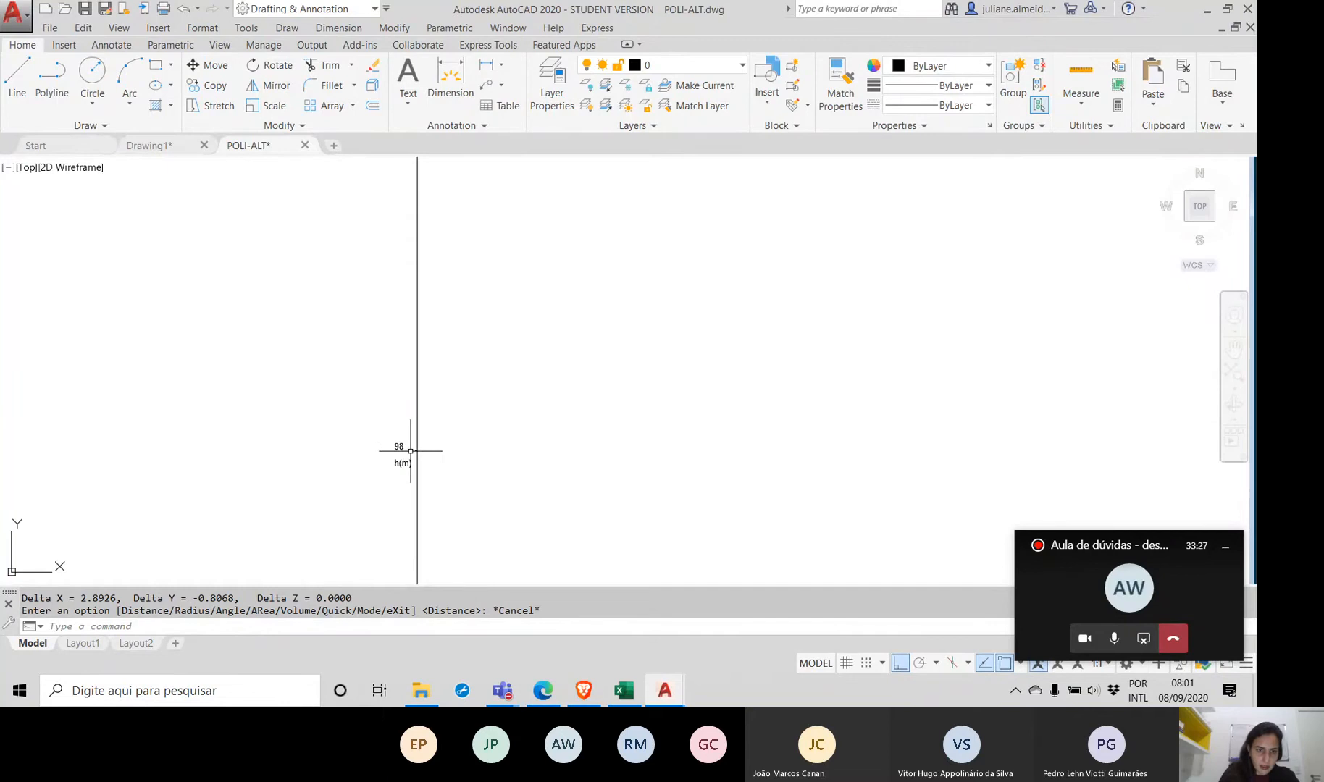
scroll(413, 450, "up", 3)
left_click(432, 454)
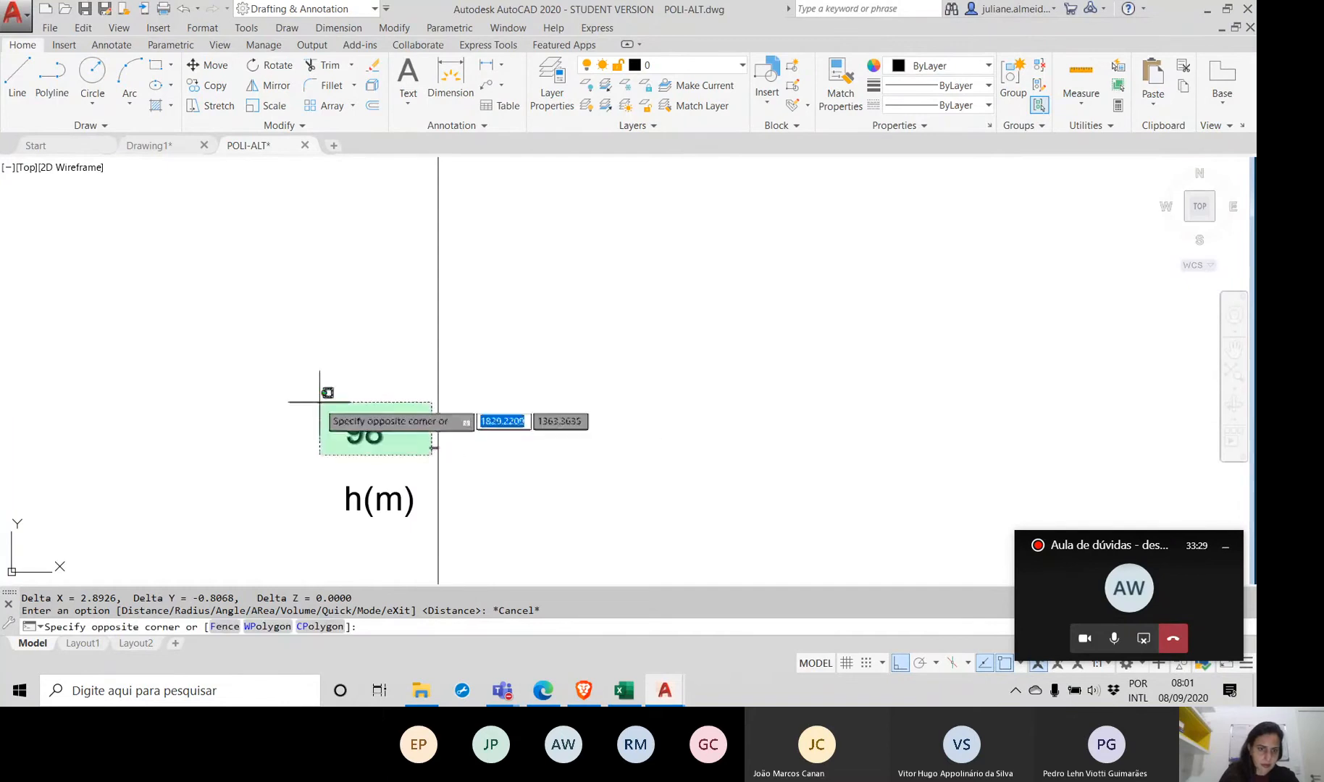
left_click(325, 392)
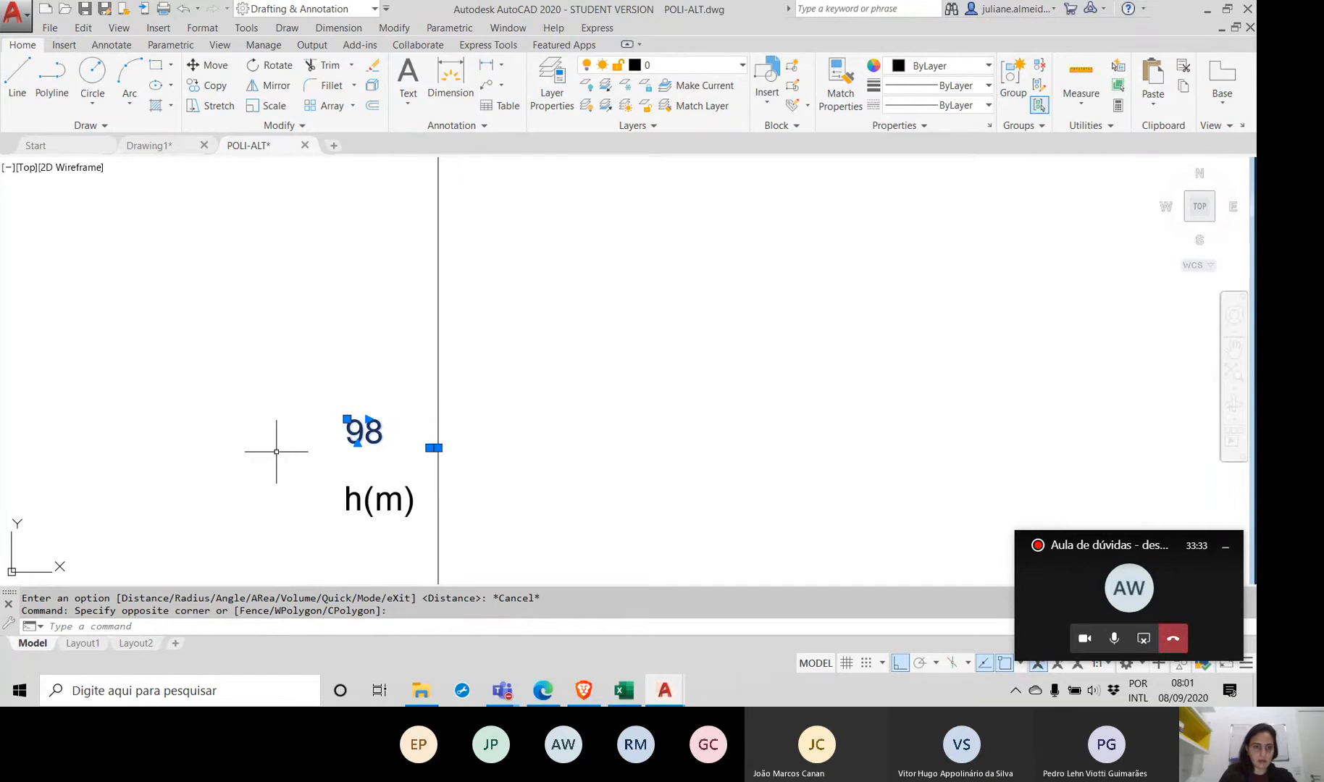
type("co")
key("Return")
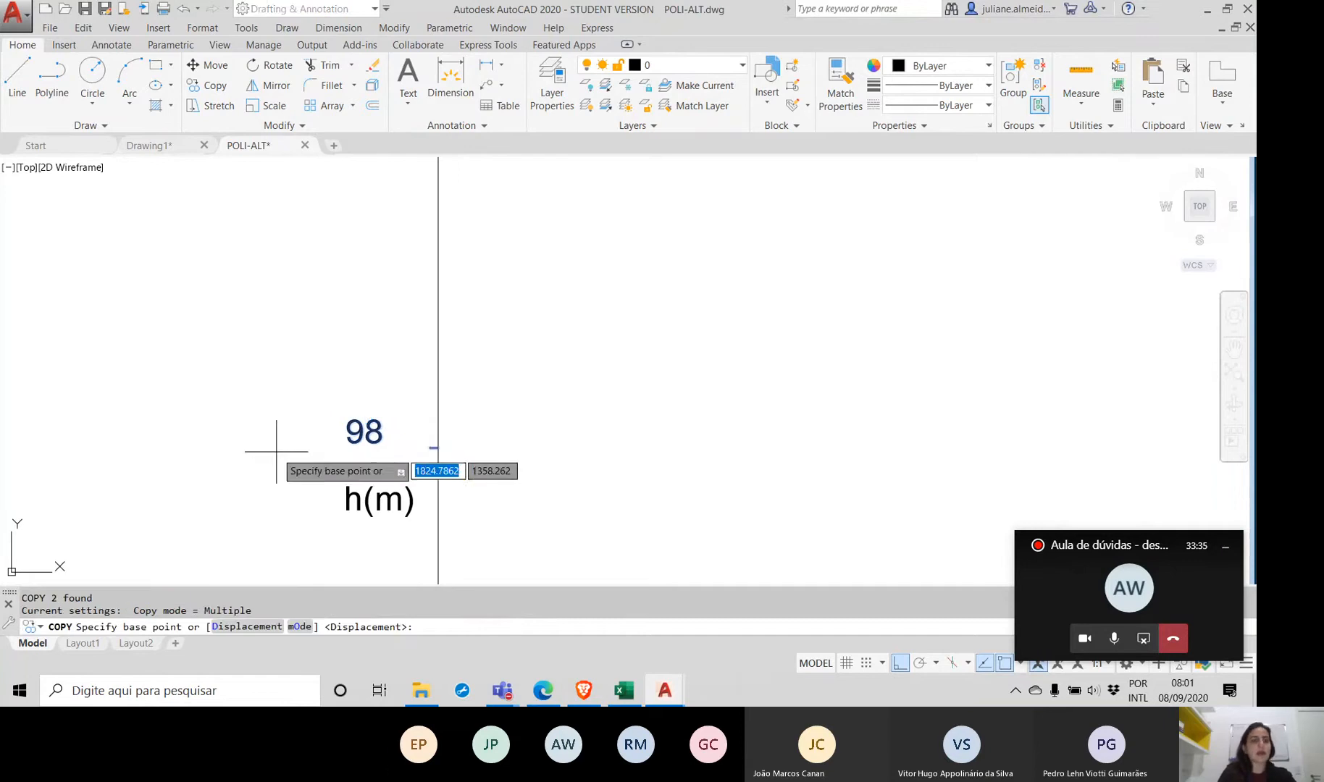
left_click(438, 447)
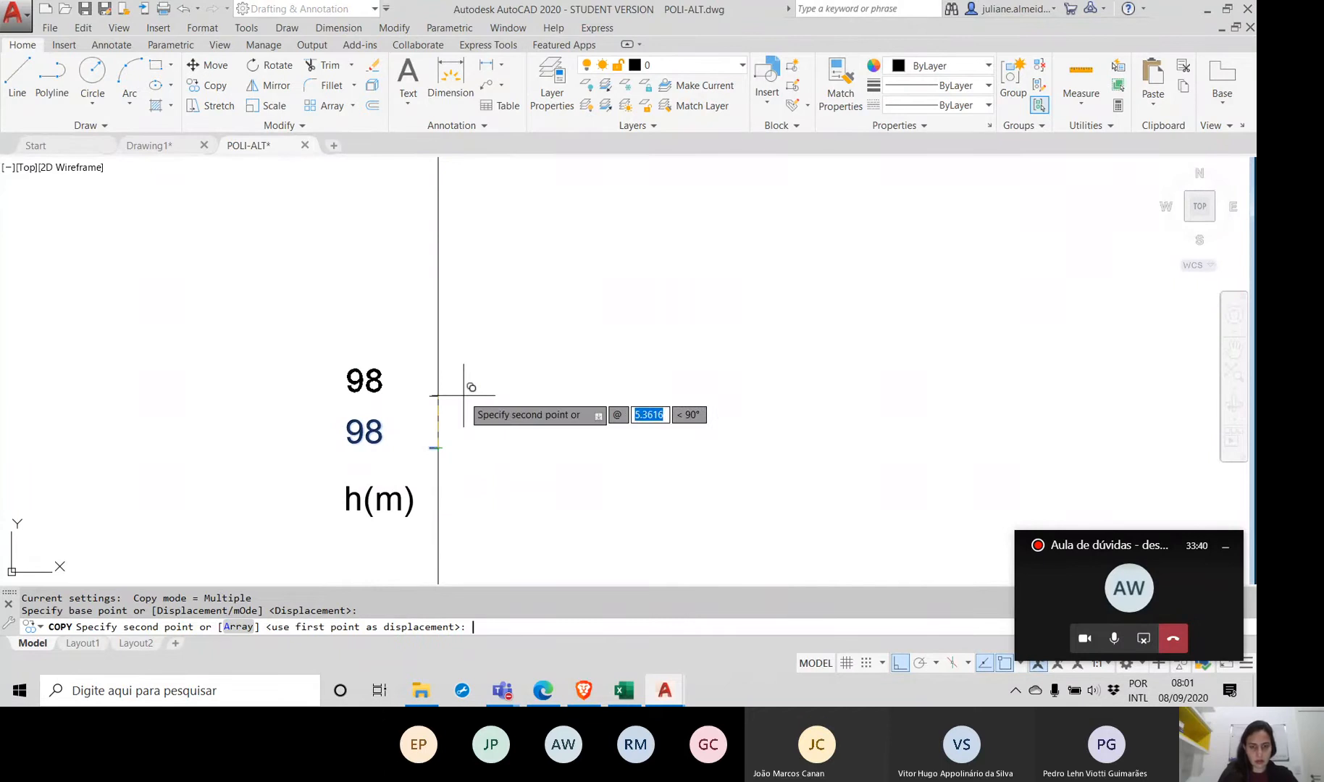
type("0")
key("Tab")
type("1")
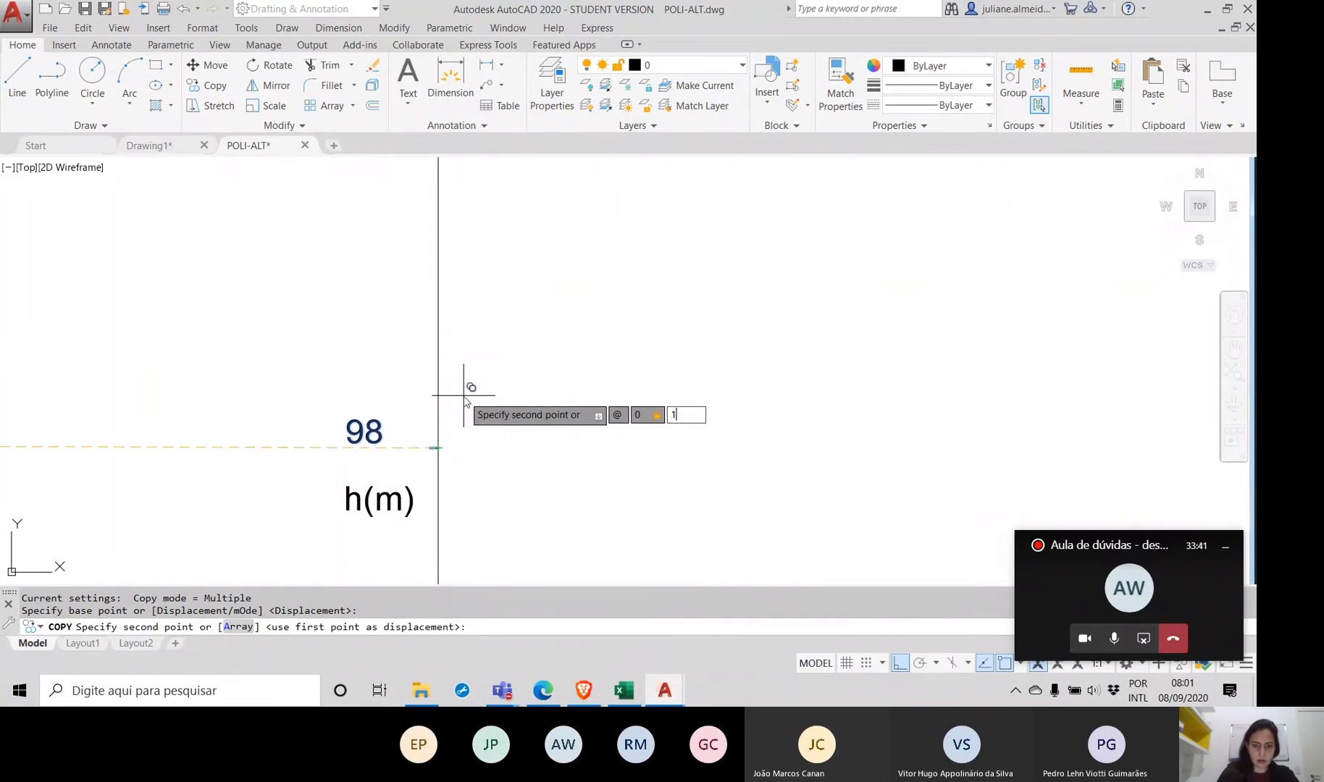
key("Return")
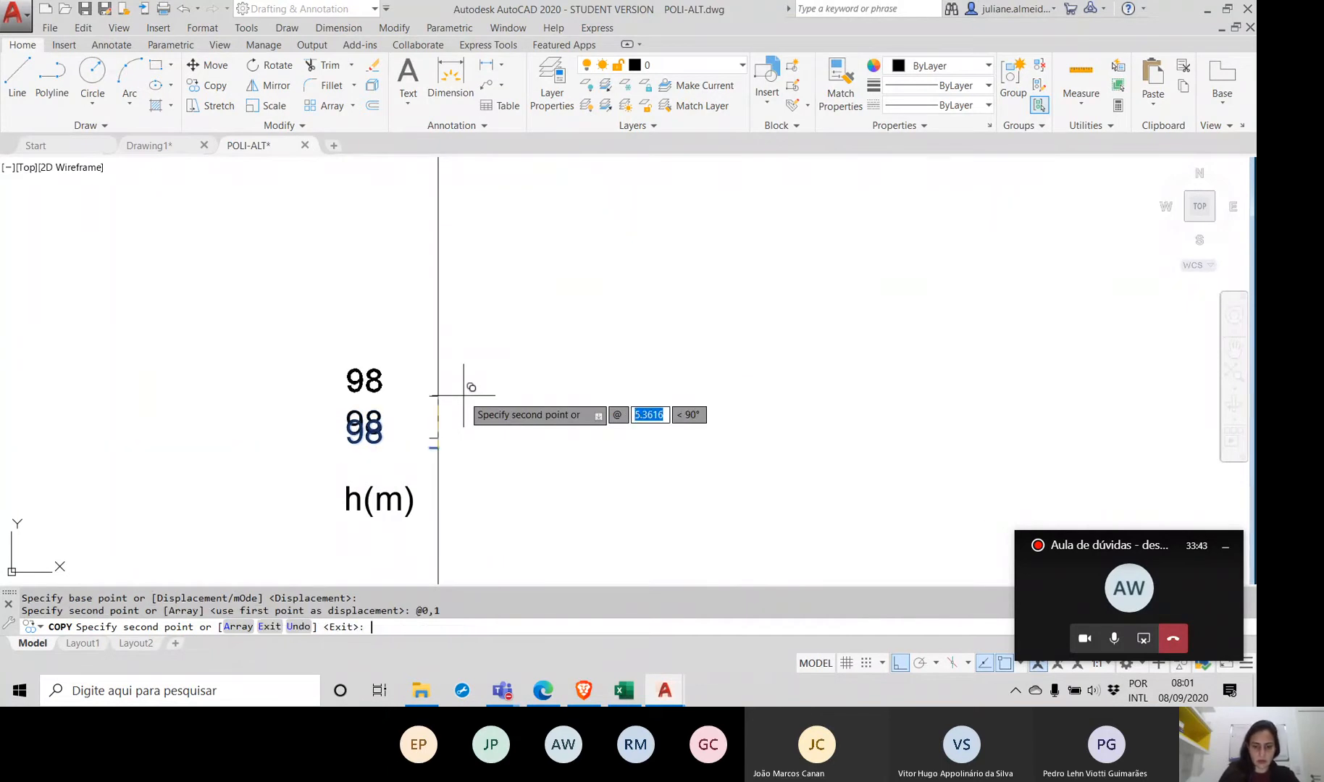
Step: Add further copies of the 98 label and its tick up the vertical axis at offsets 0,2, 0,3 and 0,4
type("0")
key("Tab")
type("2")
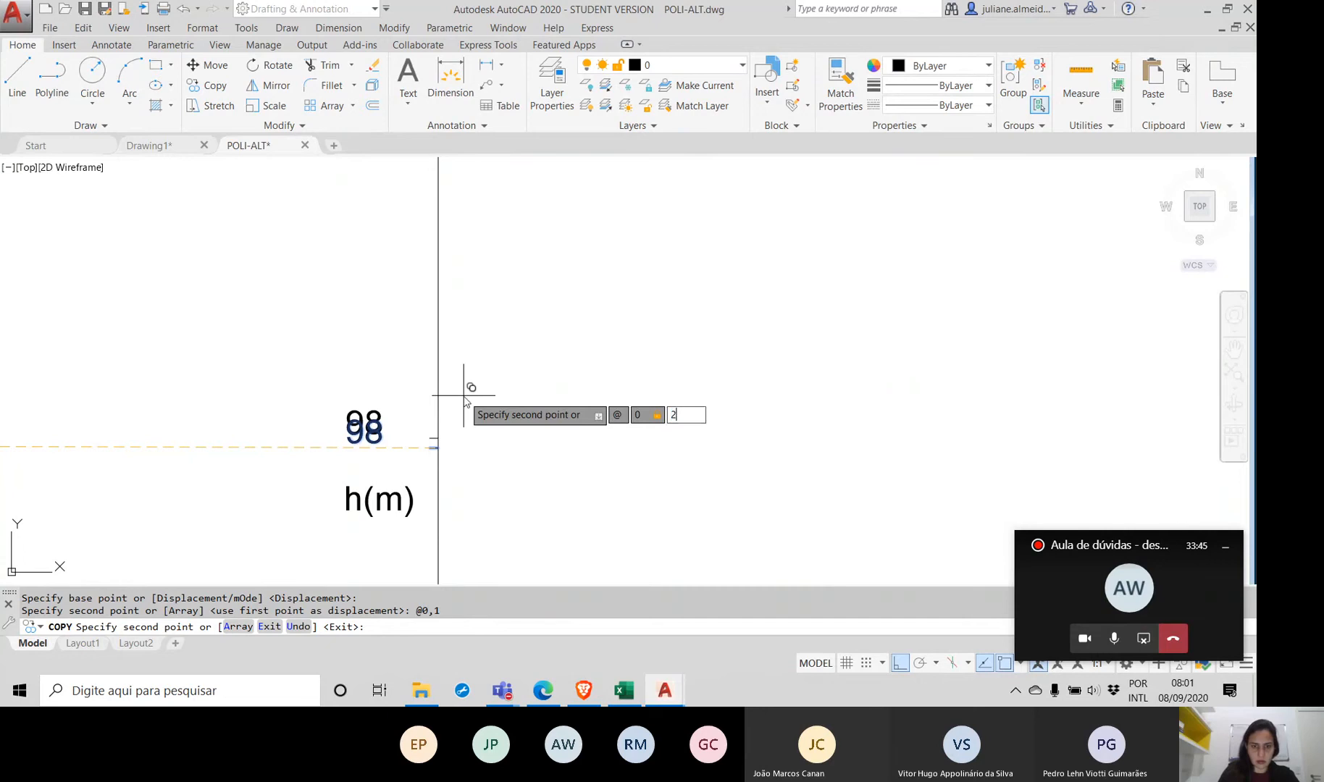
key("Return")
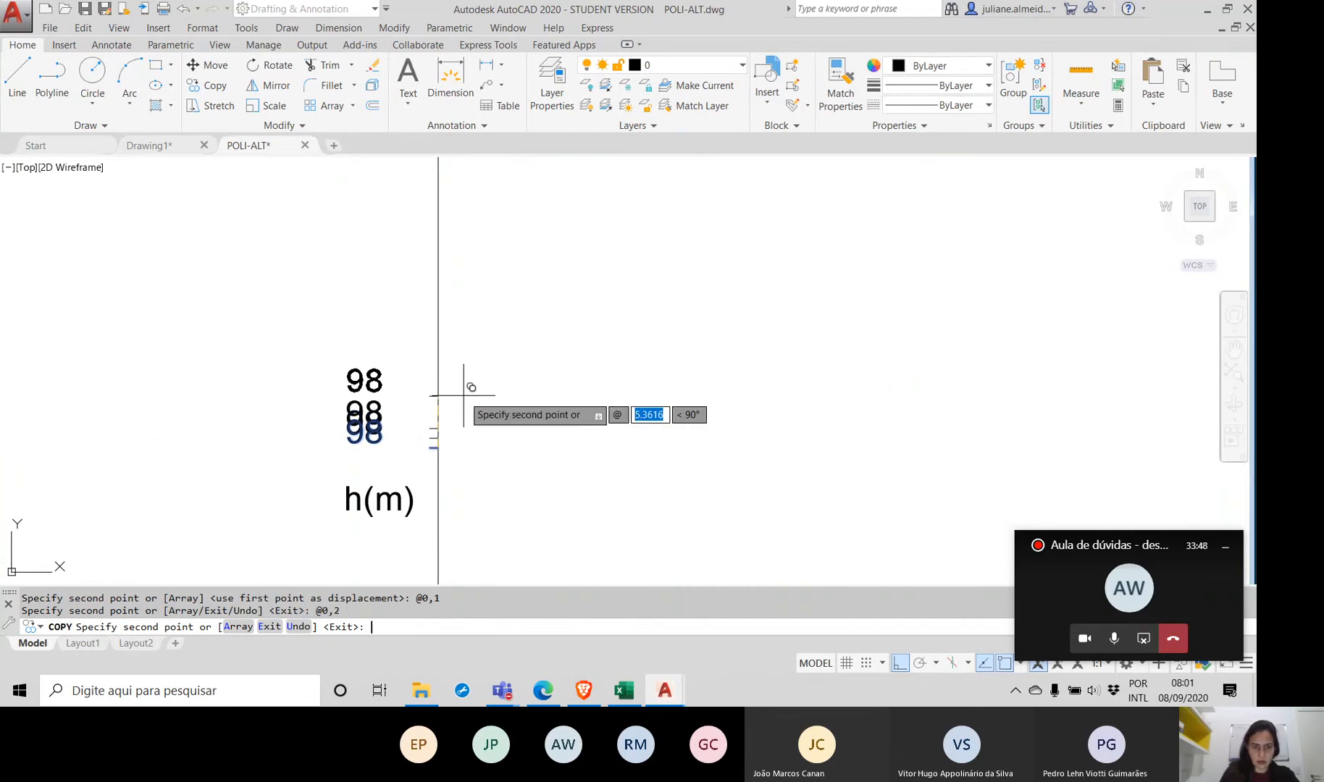
type("0,")
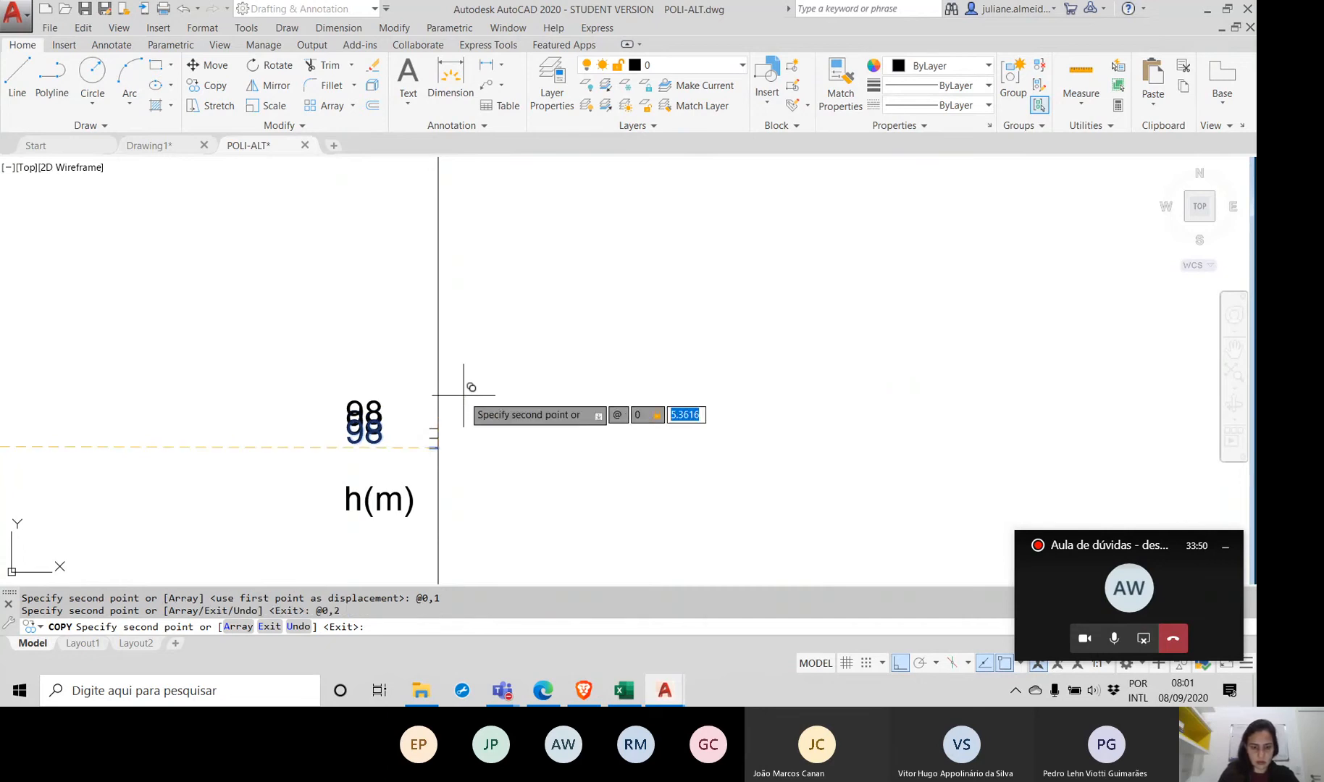
type("3")
key("Return")
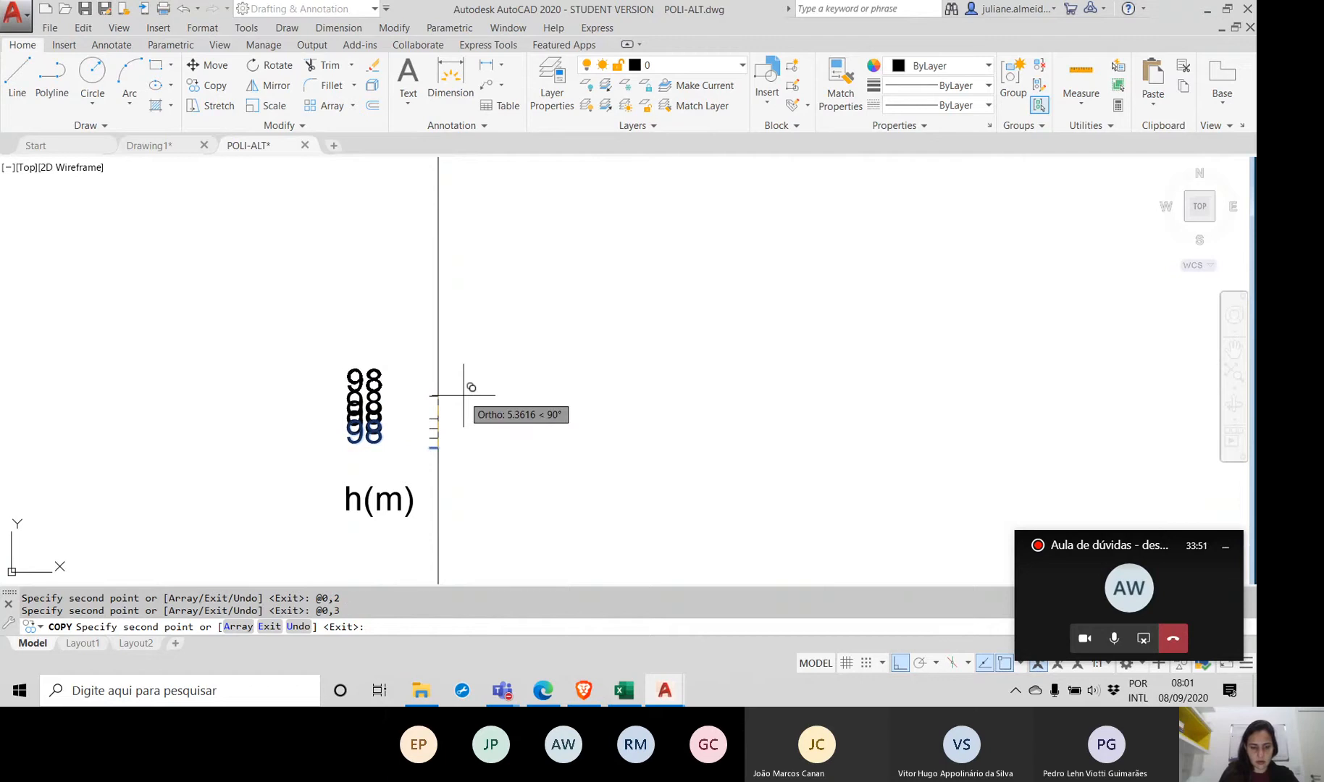
type("@")
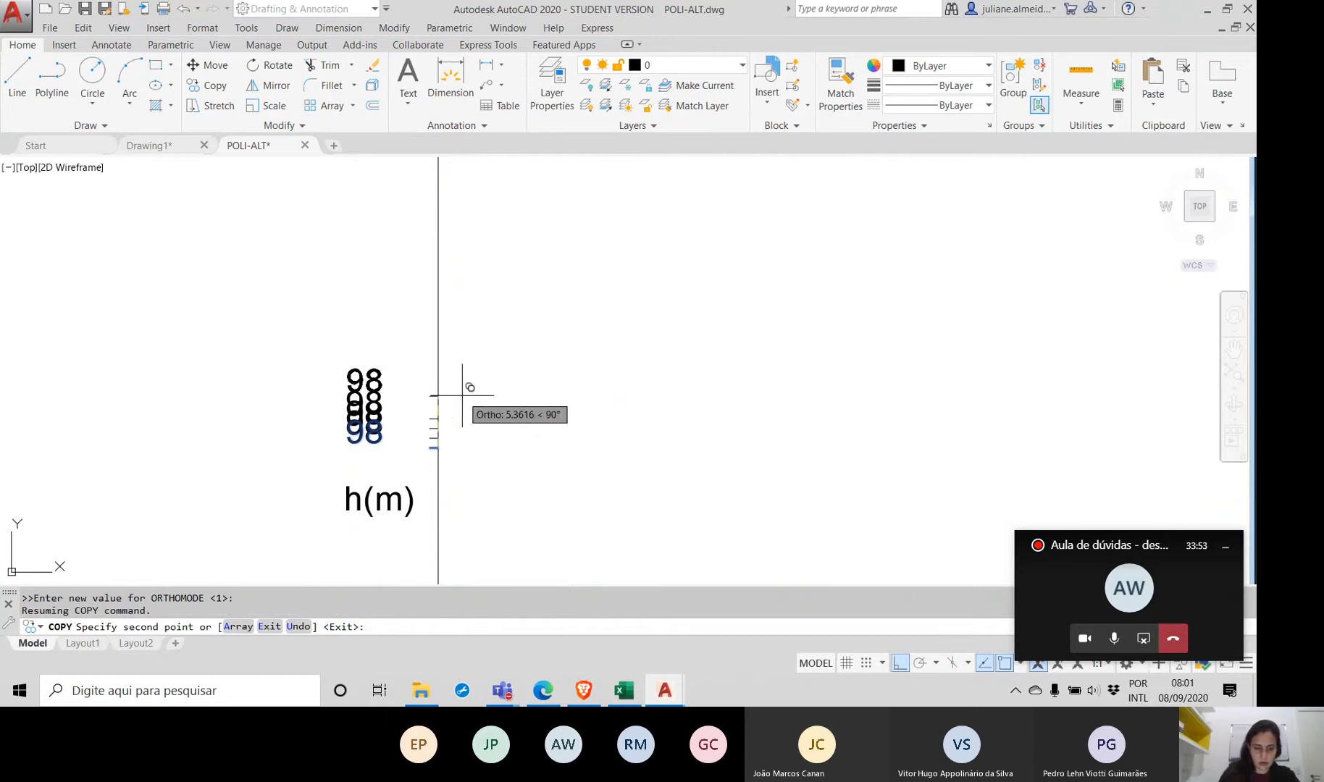
type("0,4")
key("Return")
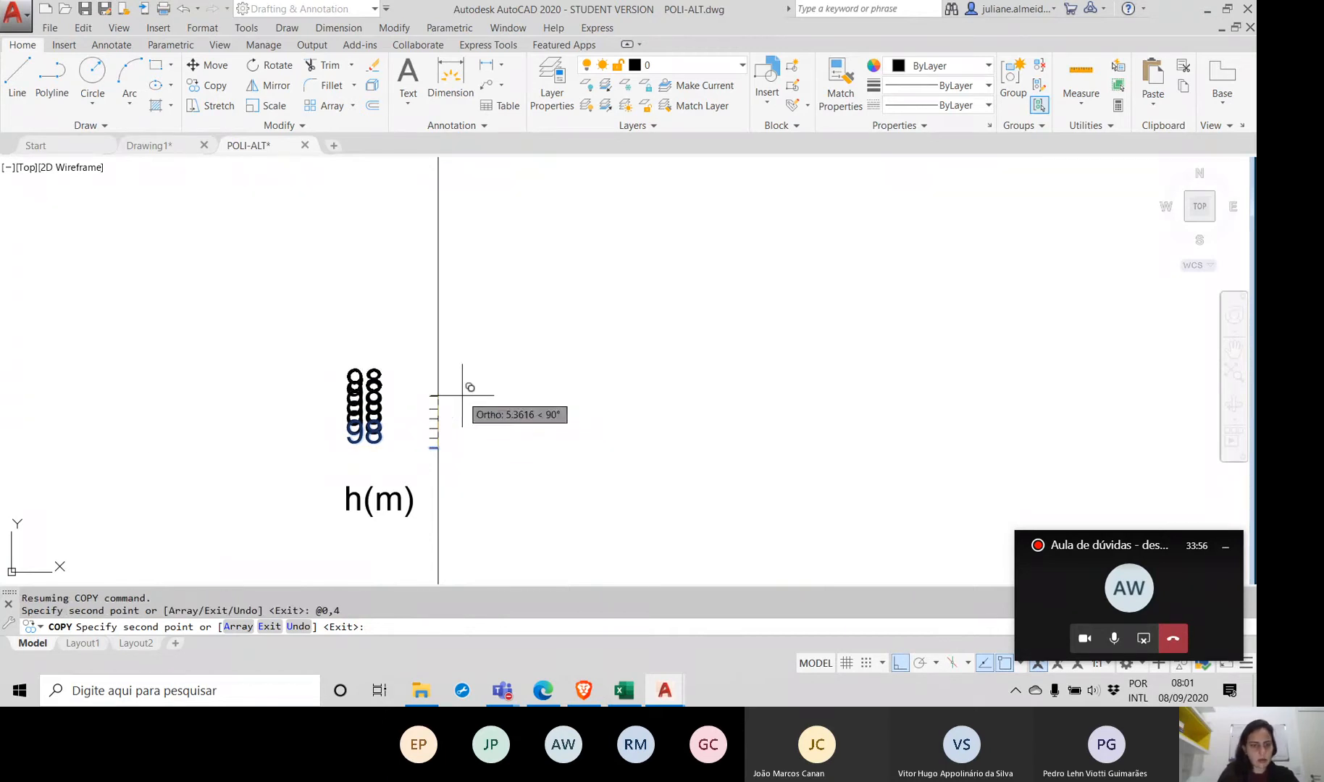
key("Return")
Step: Move the lowest 98 label straight down, clear of the overlapping copies and above h(m)
scroll(369, 410, "up", 8)
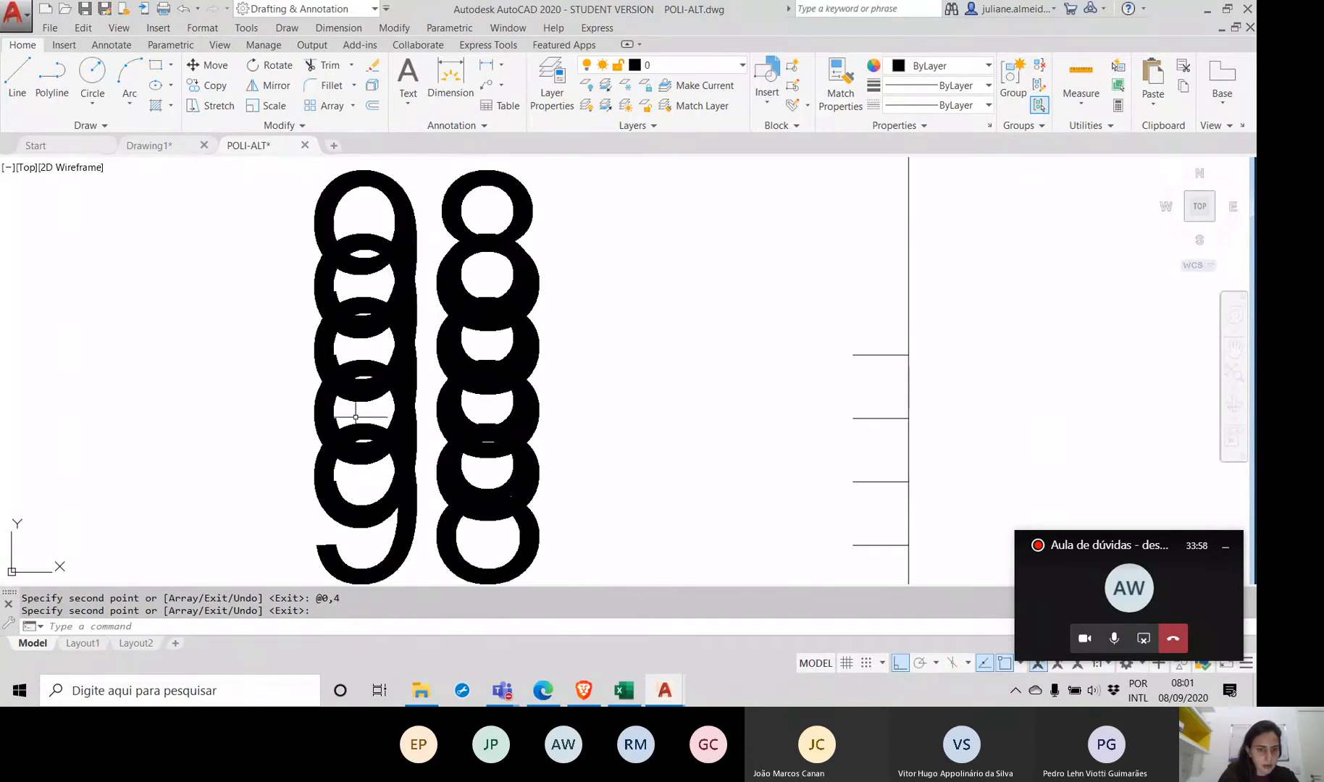
scroll(425, 367, "down", 6)
scroll(424, 367, "down", 5)
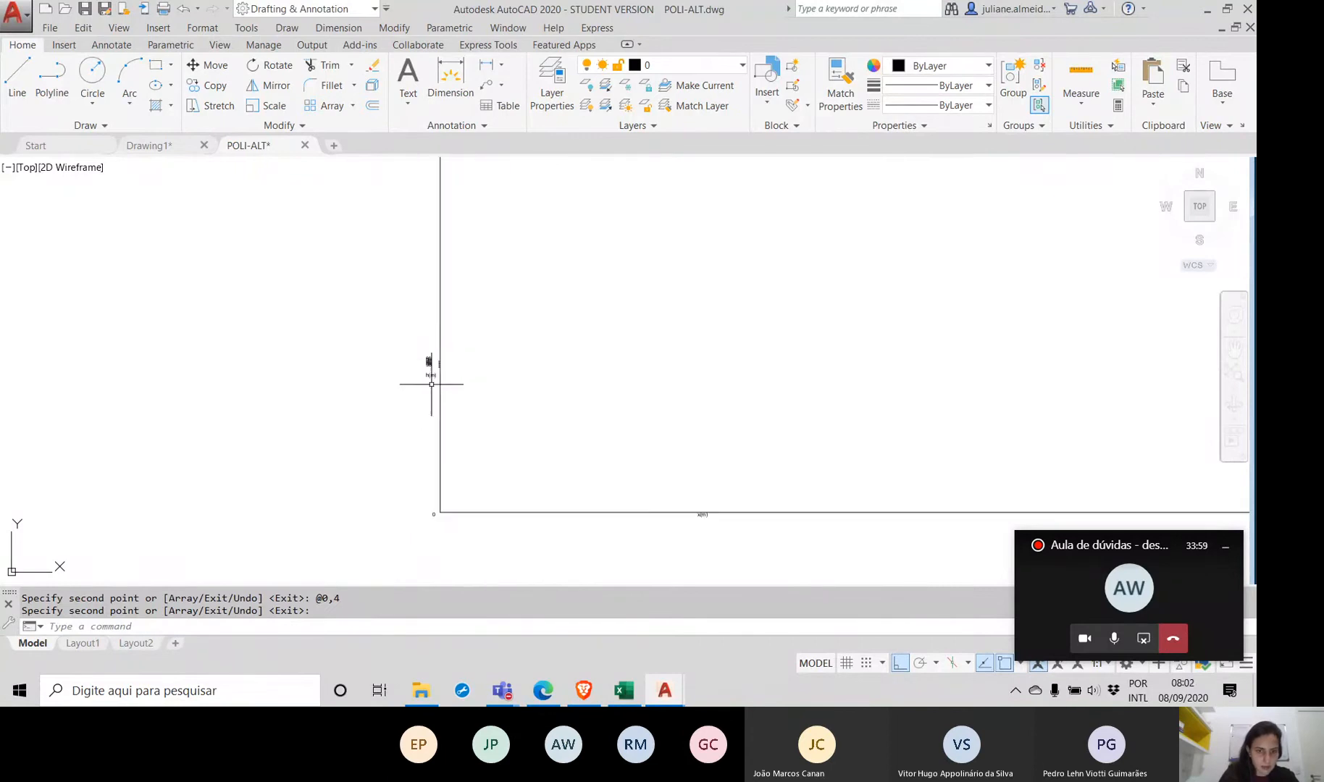
scroll(432, 363, "up", 5)
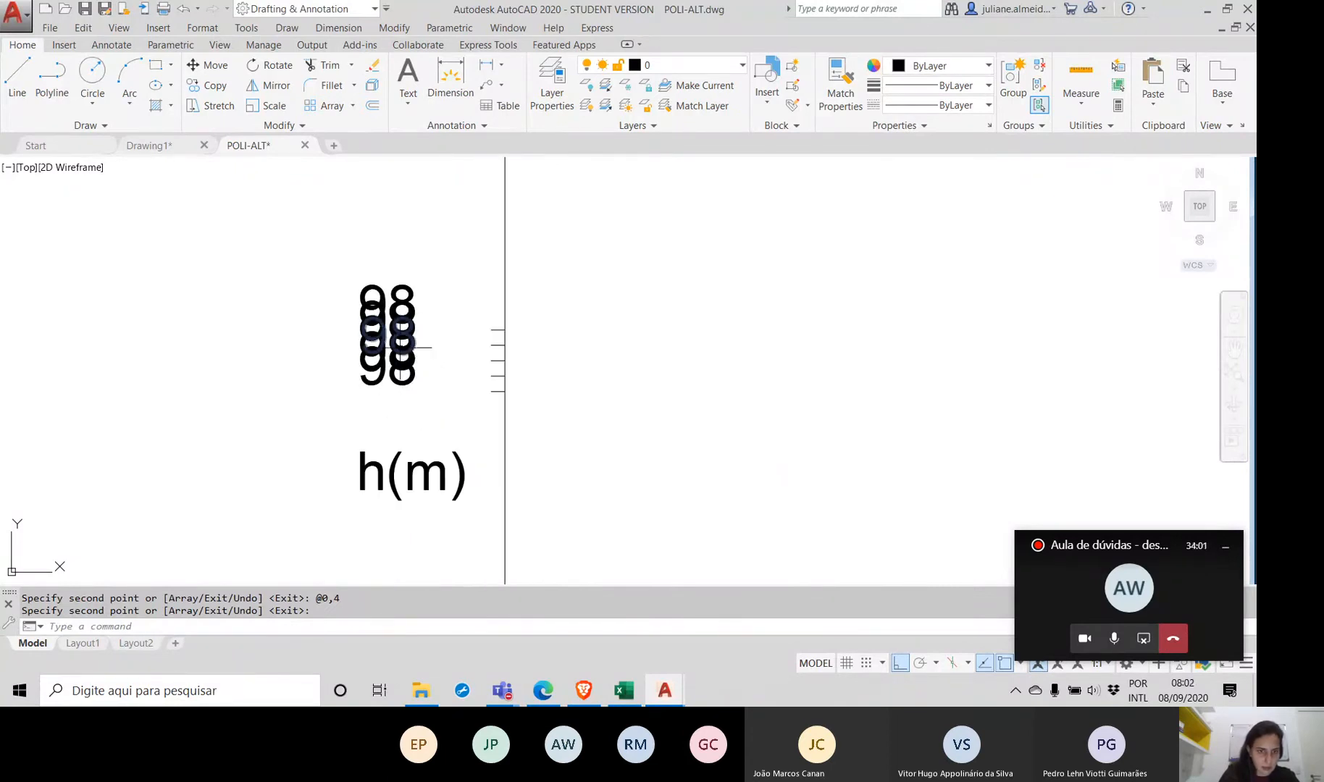
left_click(404, 380)
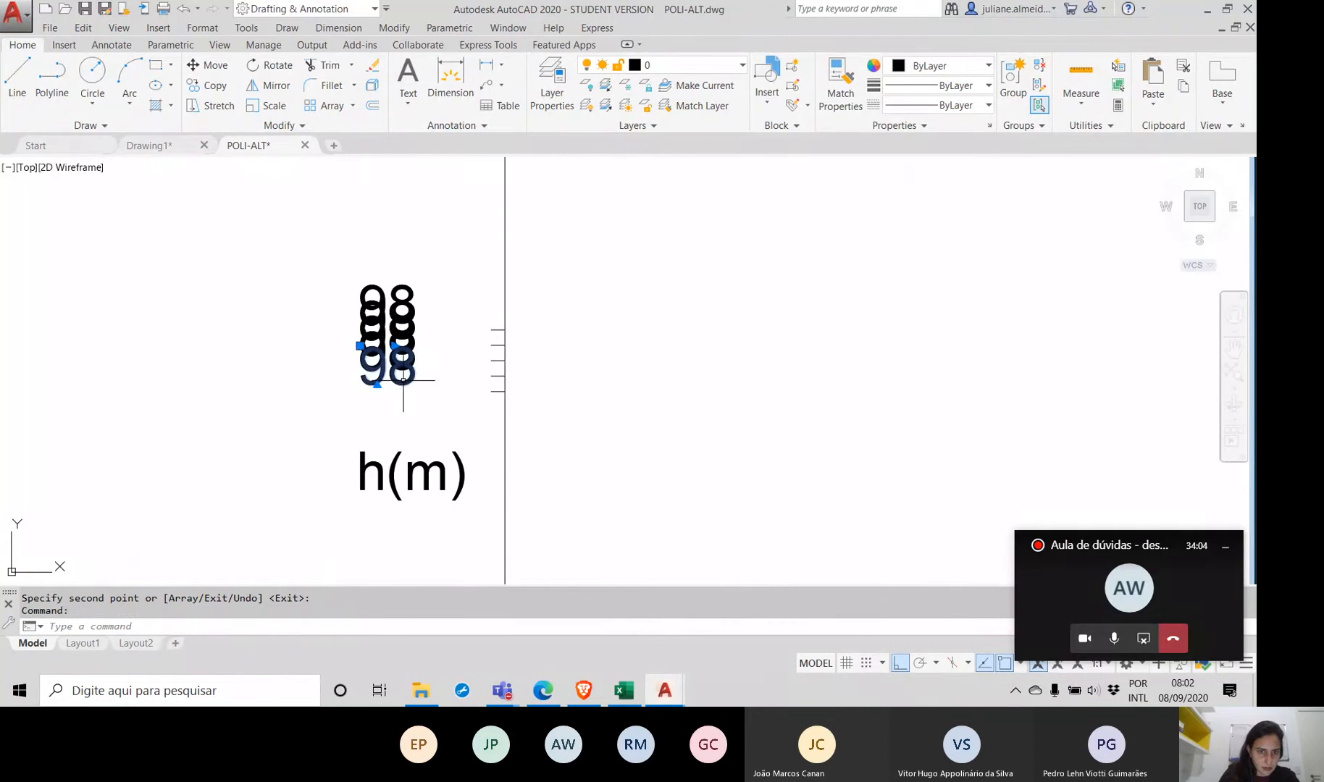
type("mov")
key("Return")
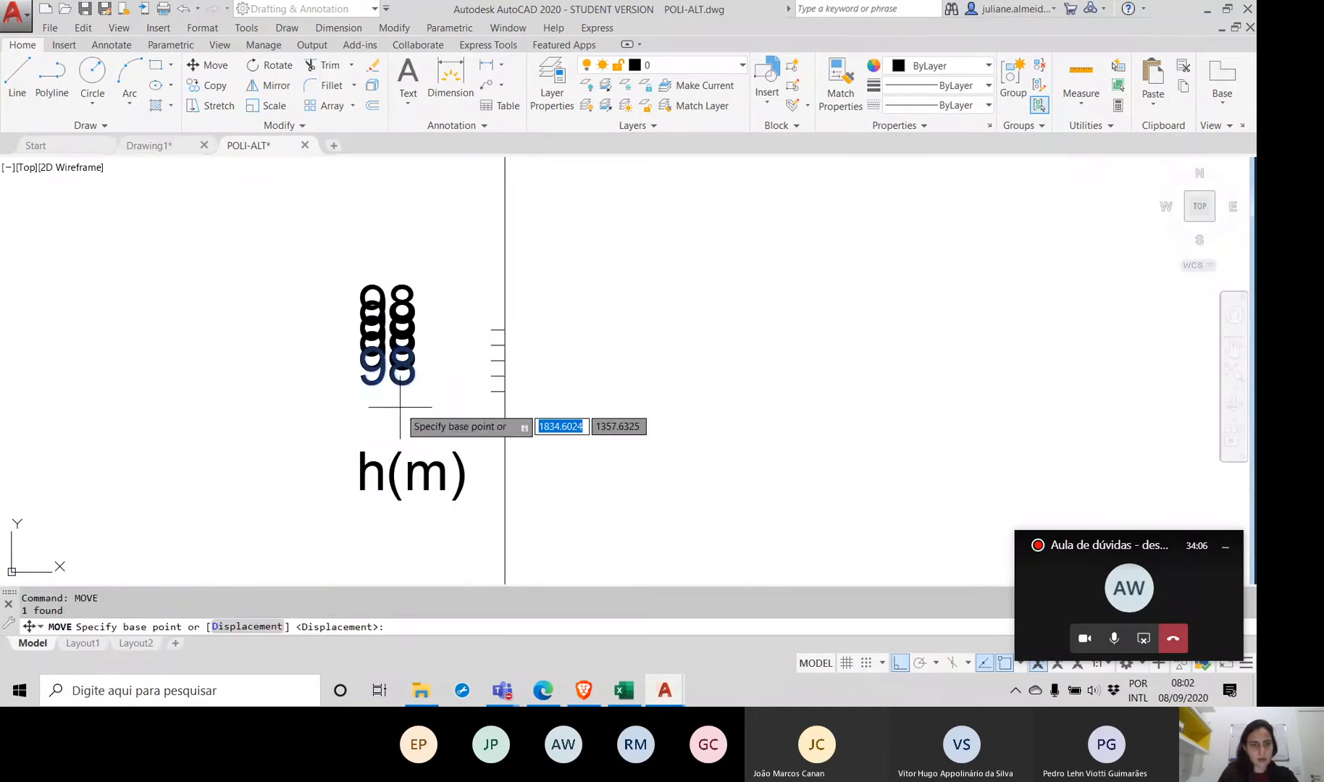
left_click(401, 407)
left_click(401, 408)
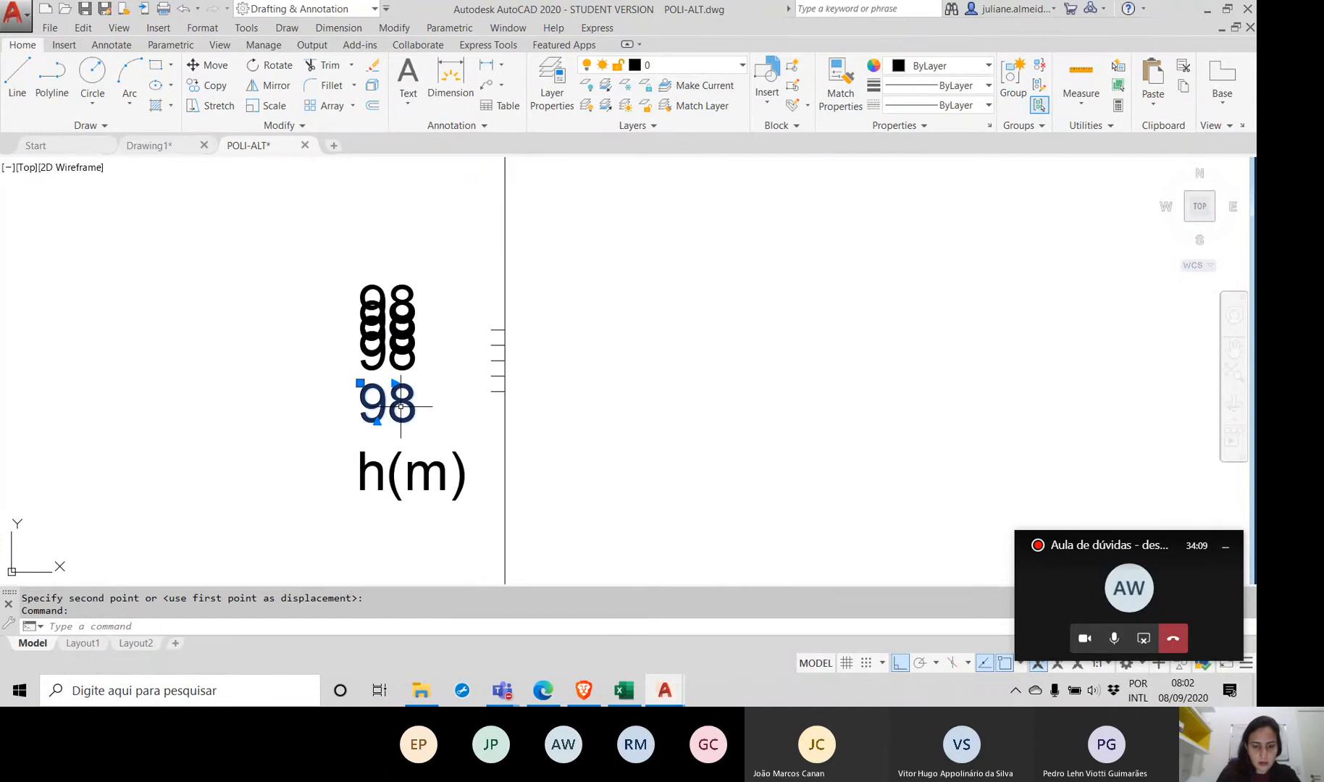
Step: Turn off orthogonal mode and move the separated 98 label closer to the vertical axis, beside the ticks
key("F8")
type("m")
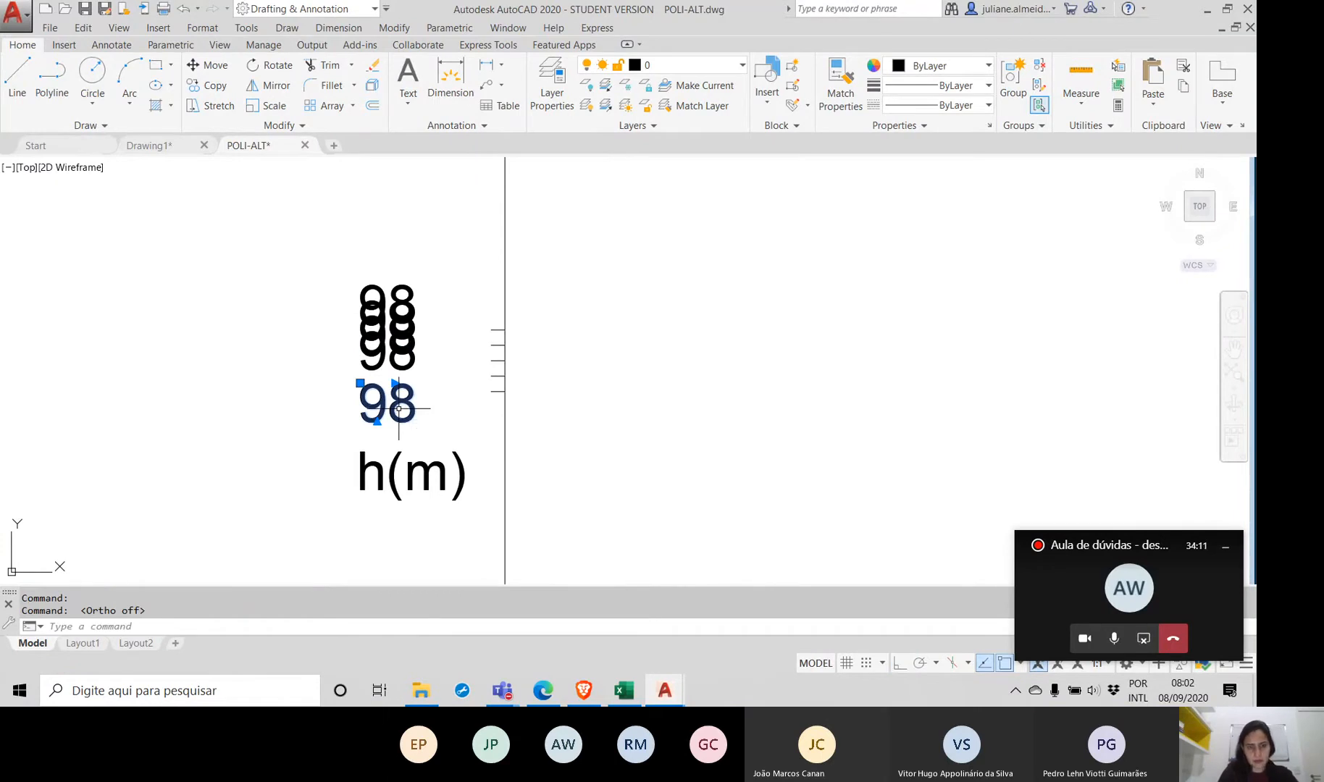
type("m")
key("Return")
left_click(399, 408)
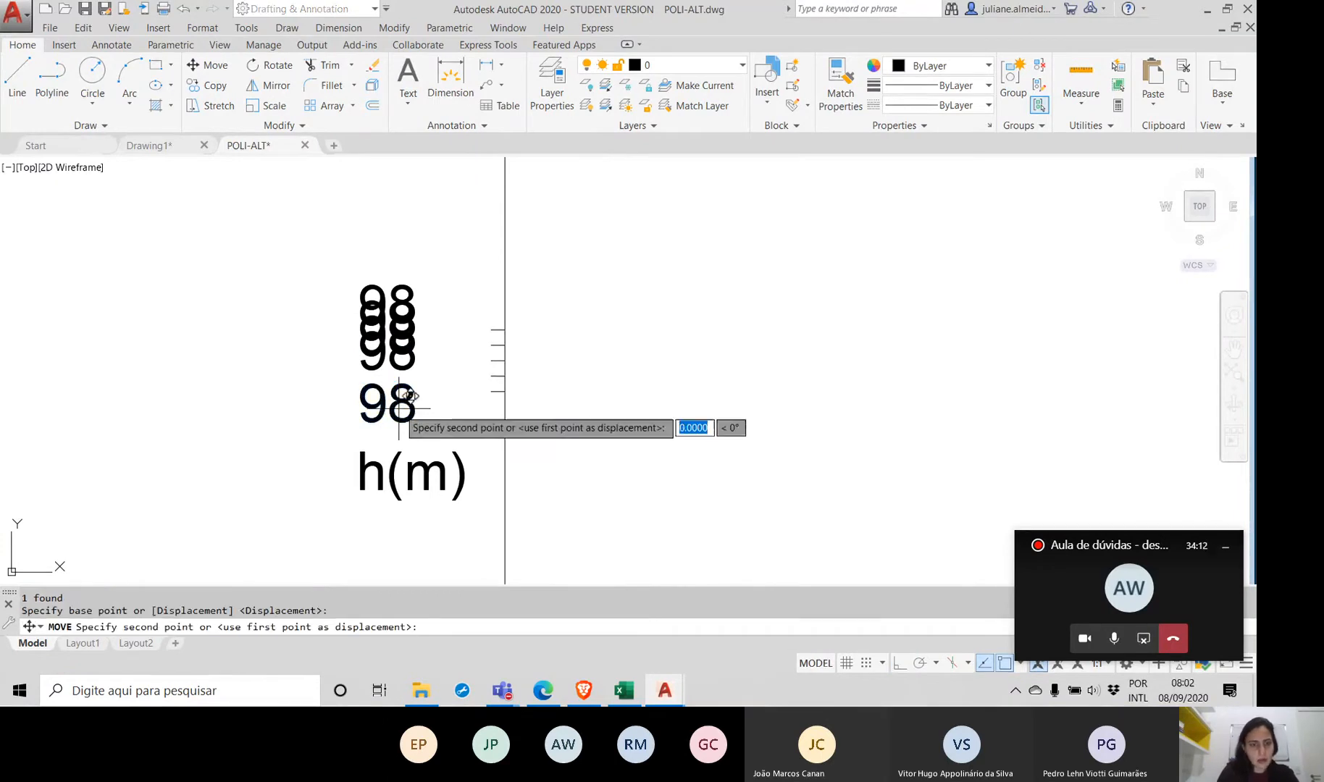
left_click(467, 407)
left_click(398, 368)
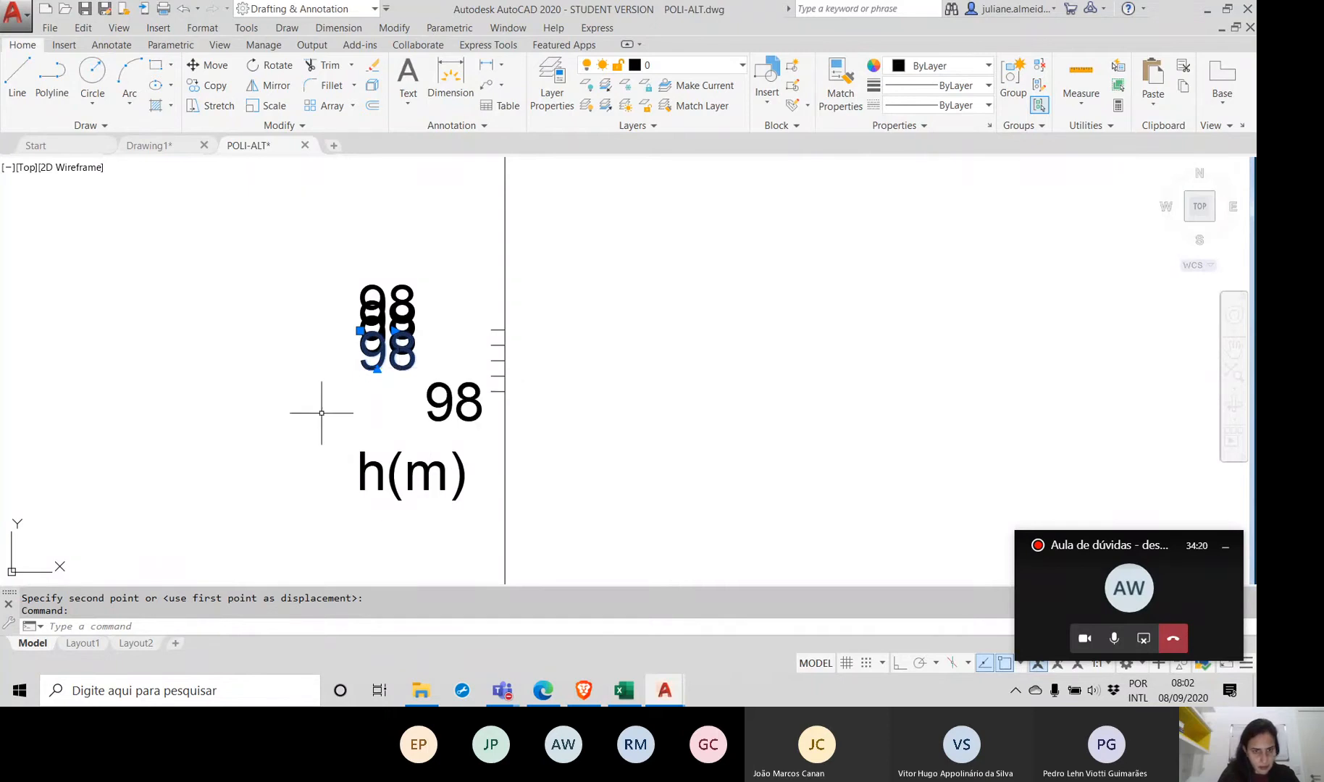
scroll(323, 408, "down", 1)
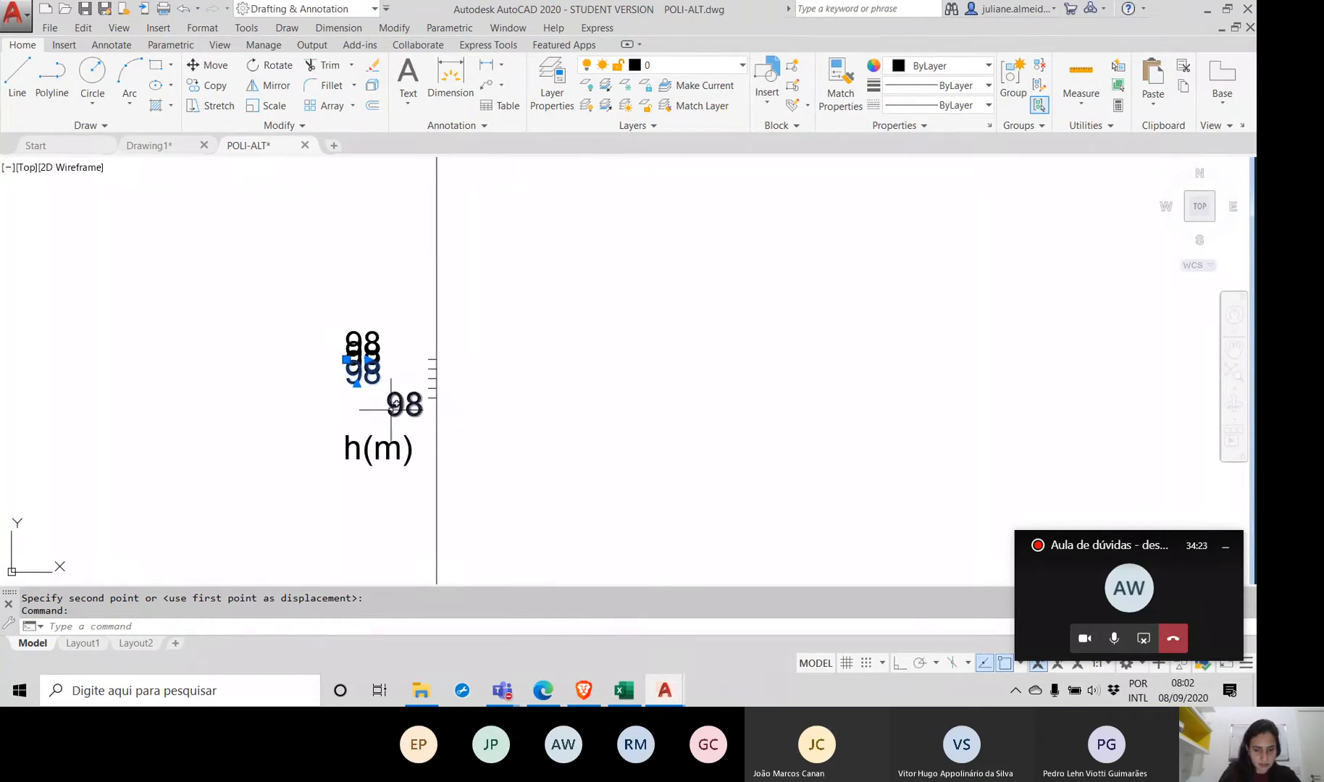
type("move")
key("Return")
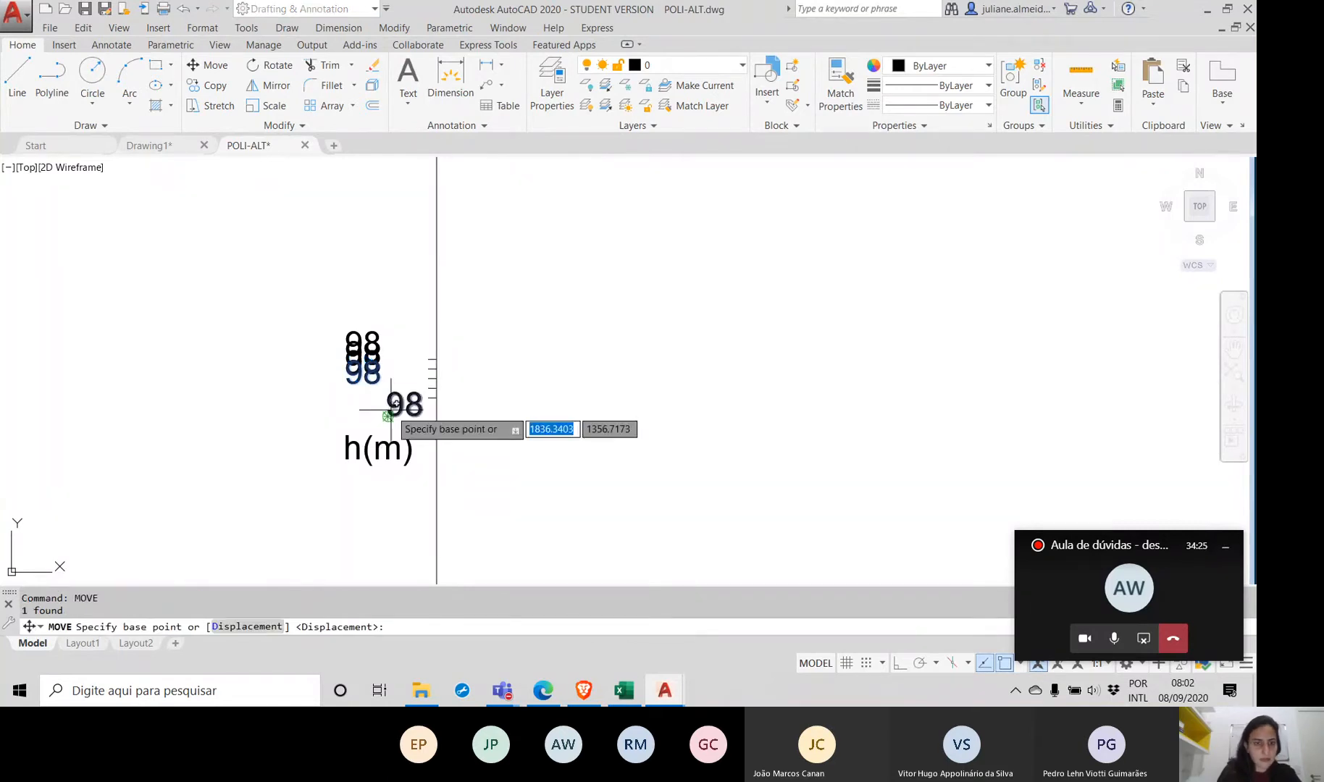
left_click(406, 414)
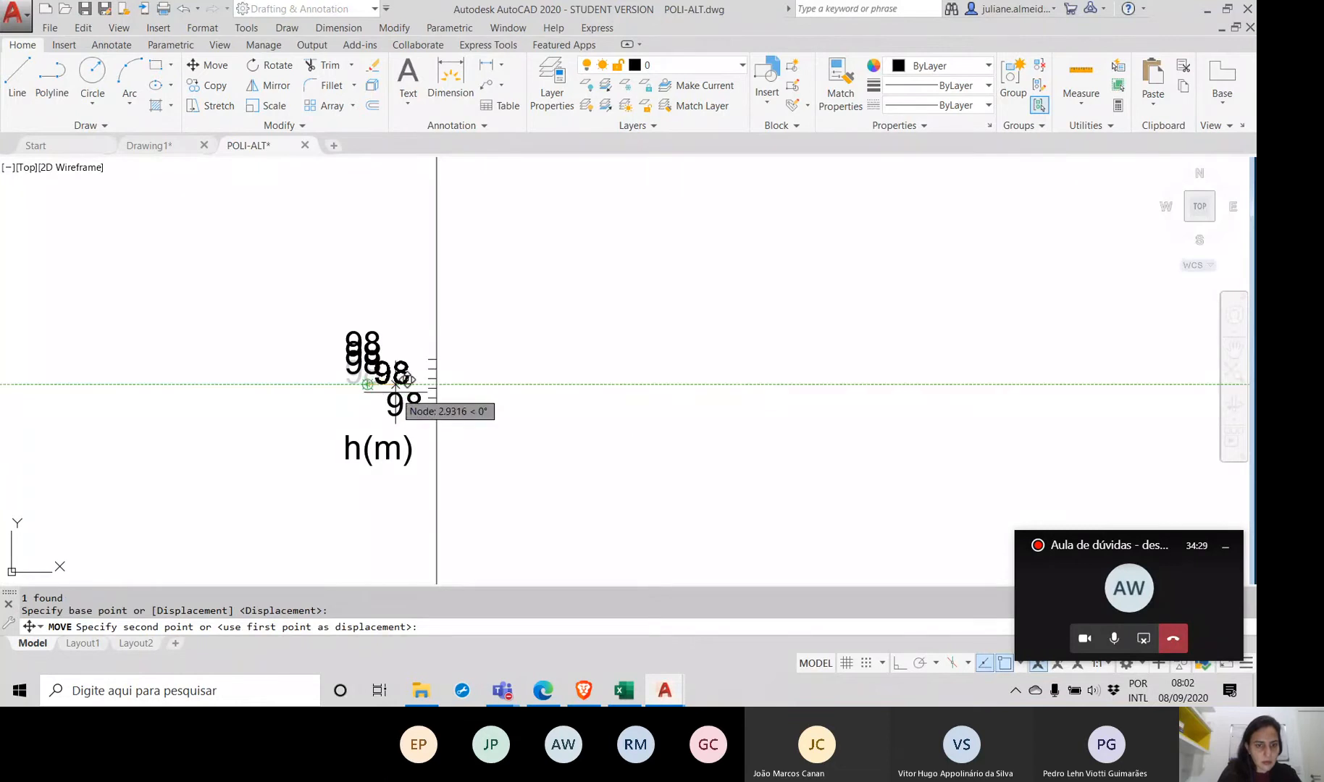
key("Escape")
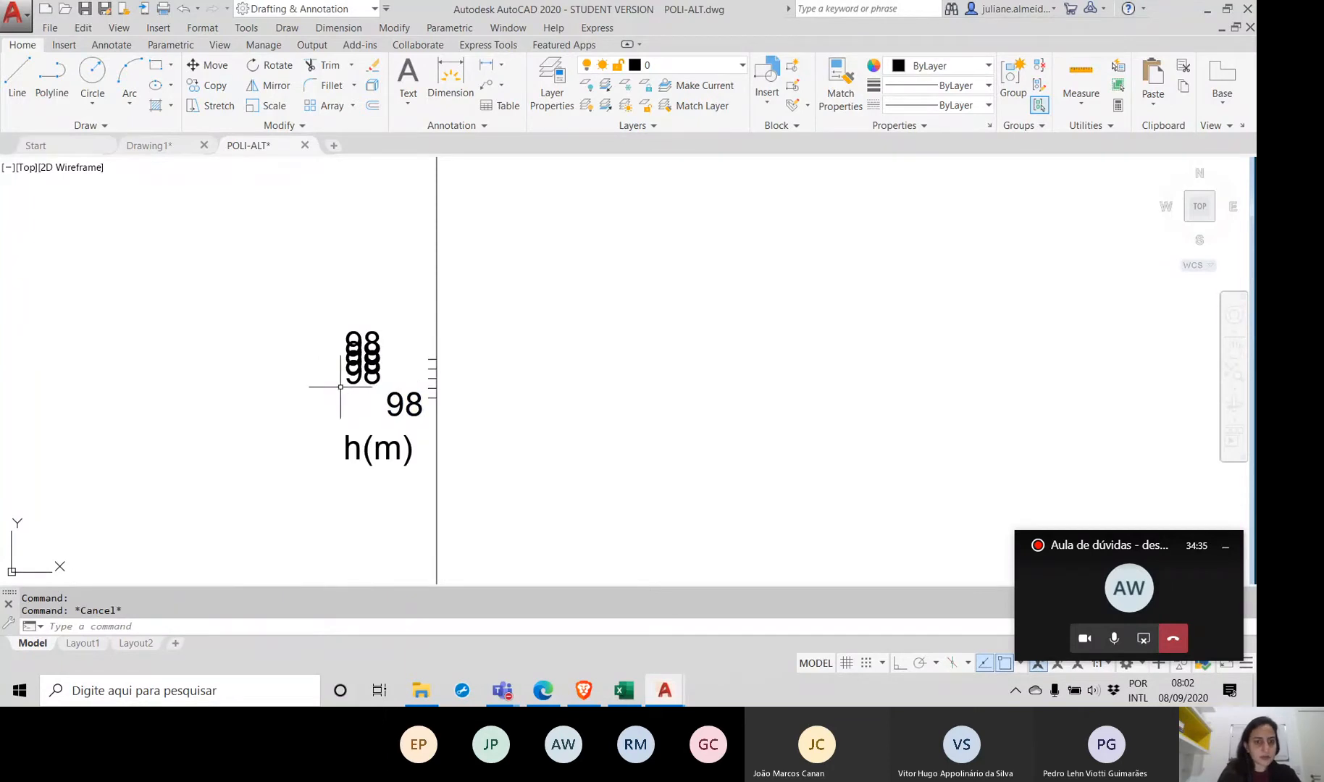
Step: Delete the four overlapping 98 labels, keeping the separate one near the axis
left_click(373, 397)
left_click(322, 334)
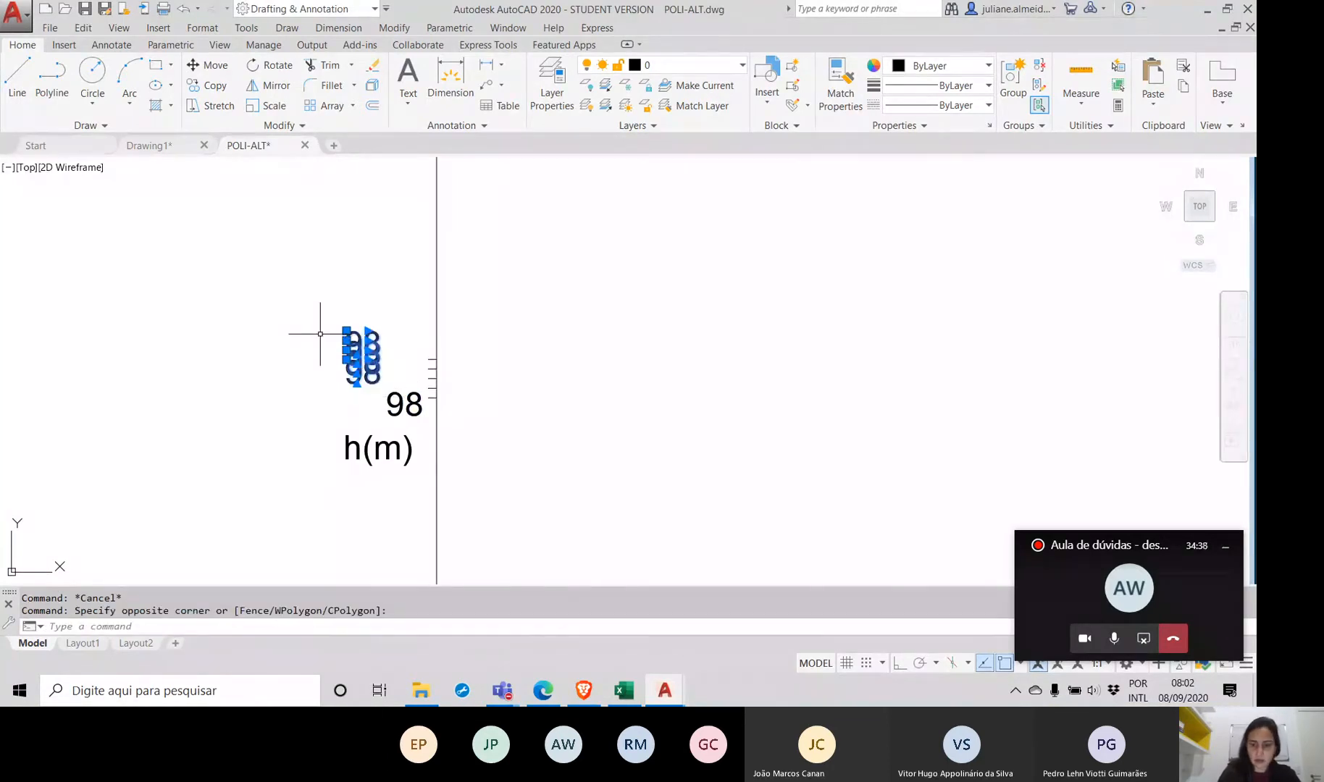
key("Delete")
Step: Scale the remaining 98 label by a factor of .2, using a base point on the label
left_click(393, 399)
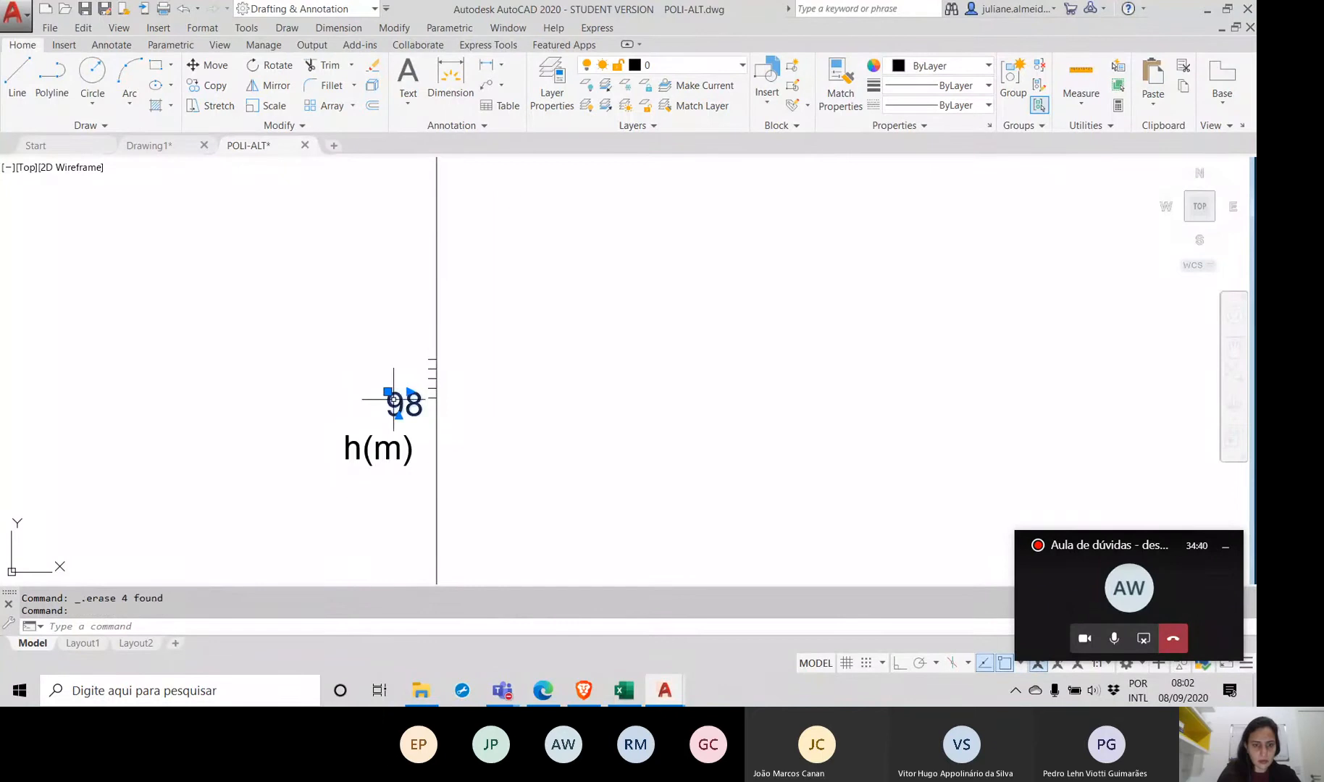
double_click(393, 399)
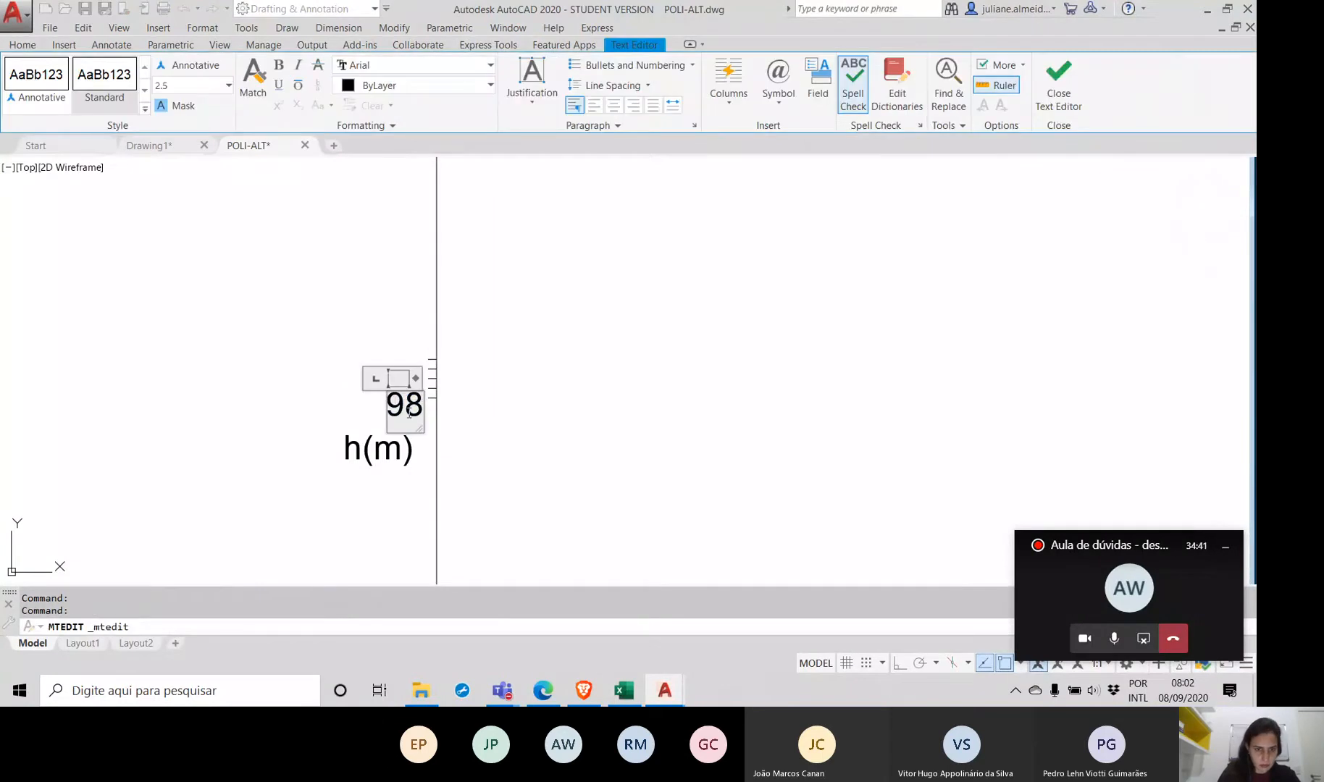
left_click(310, 423)
left_click(410, 403)
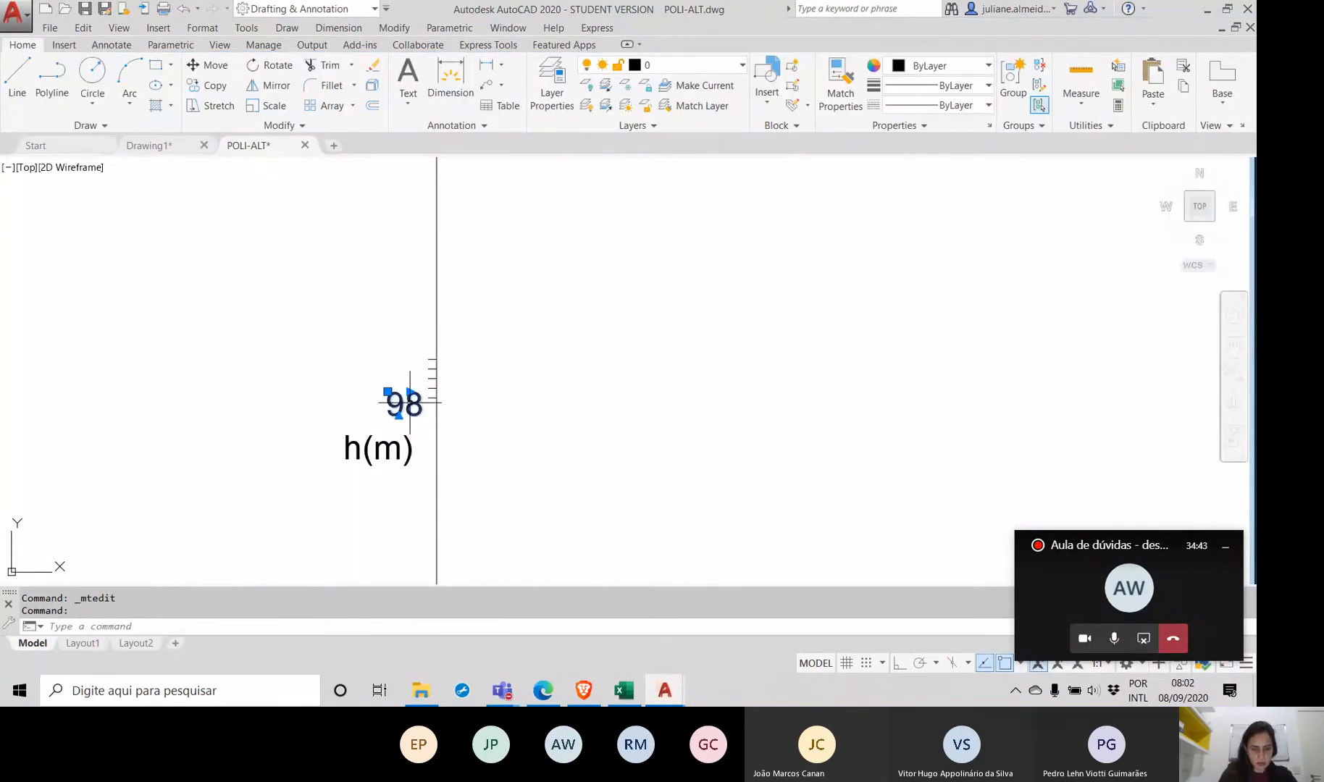
key("Return")
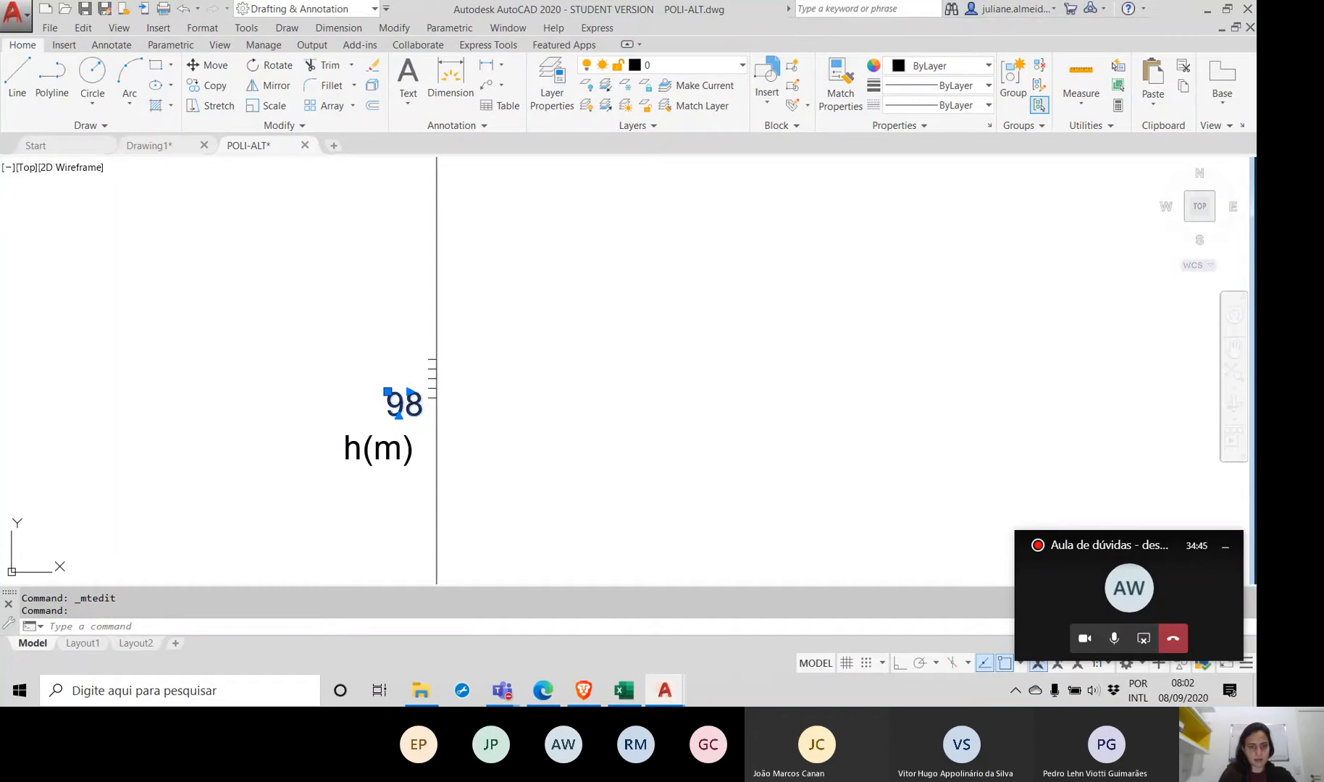
left_click(420, 391)
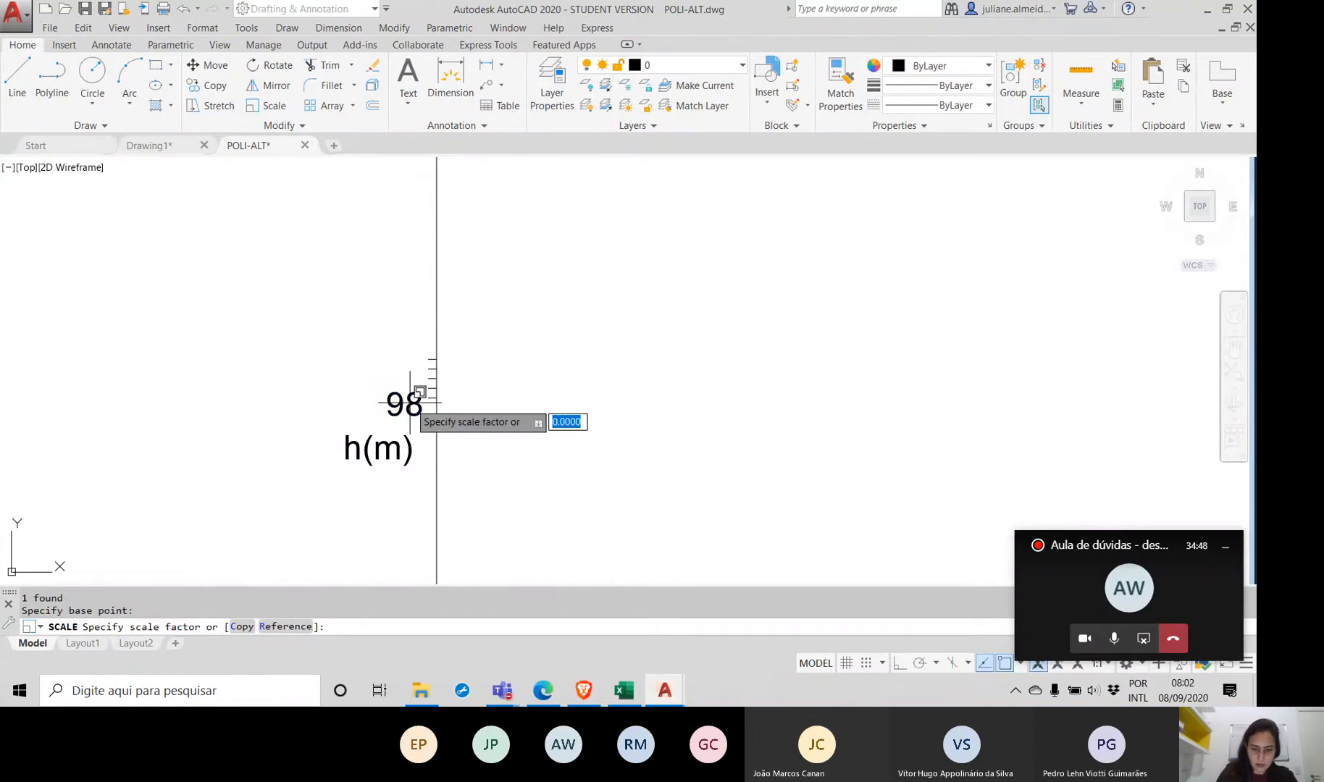
type(".")
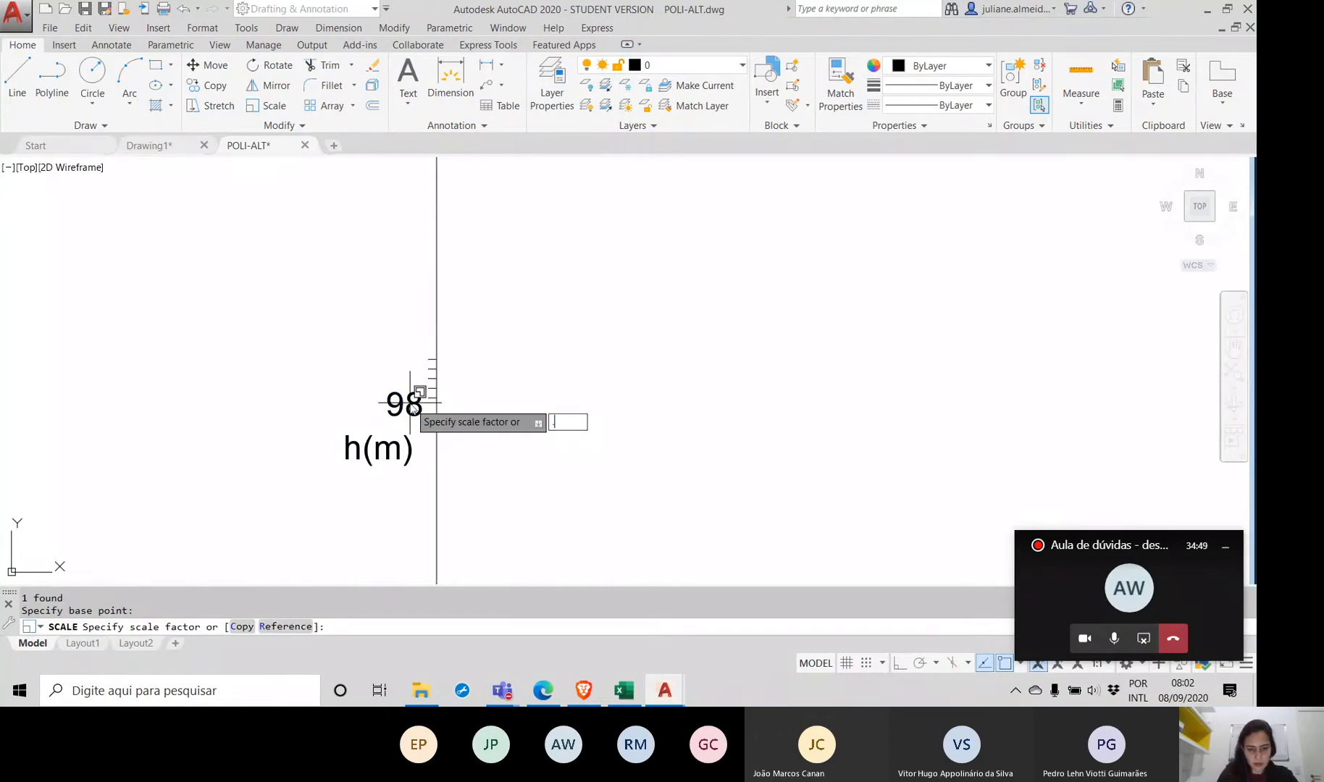
type("2")
key("Return")
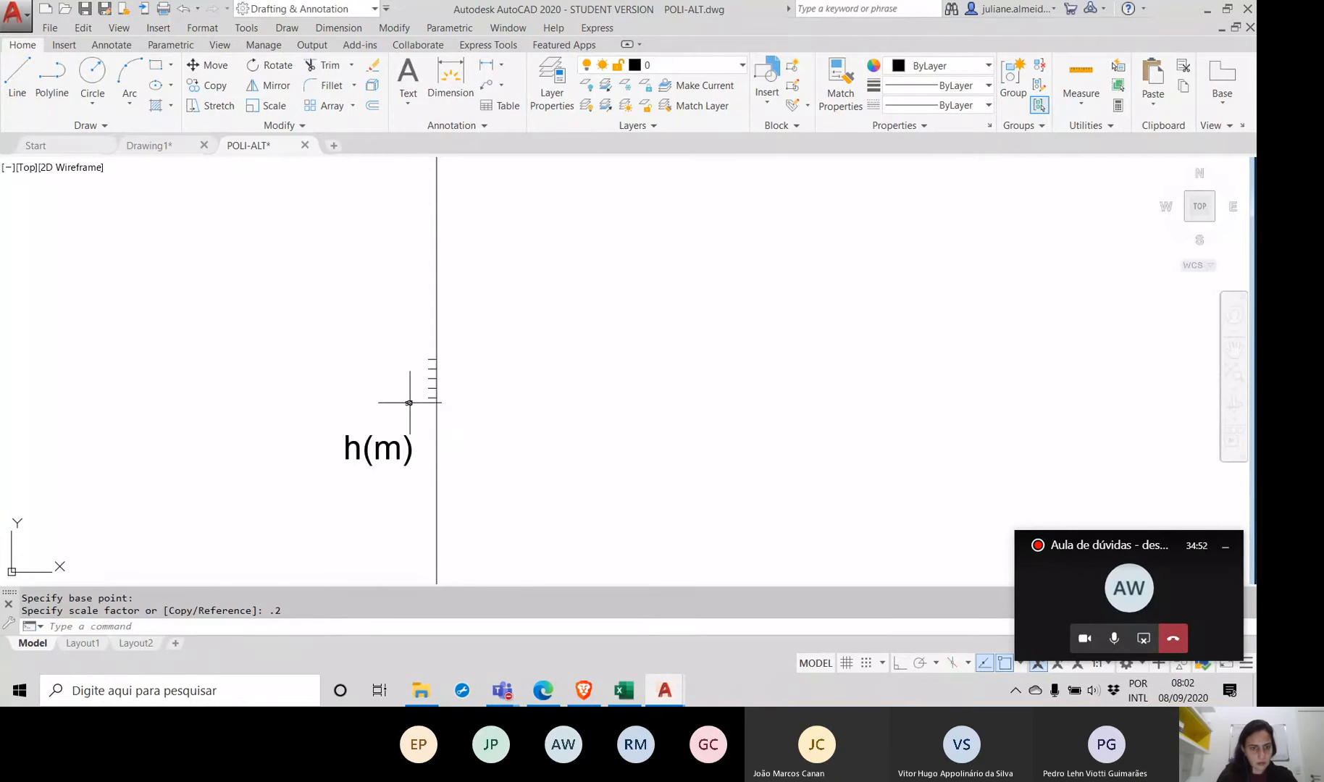
Step: Move the small 98 label up against the end of the lowest tick on the vertical axis
scroll(409, 403, "up", 5)
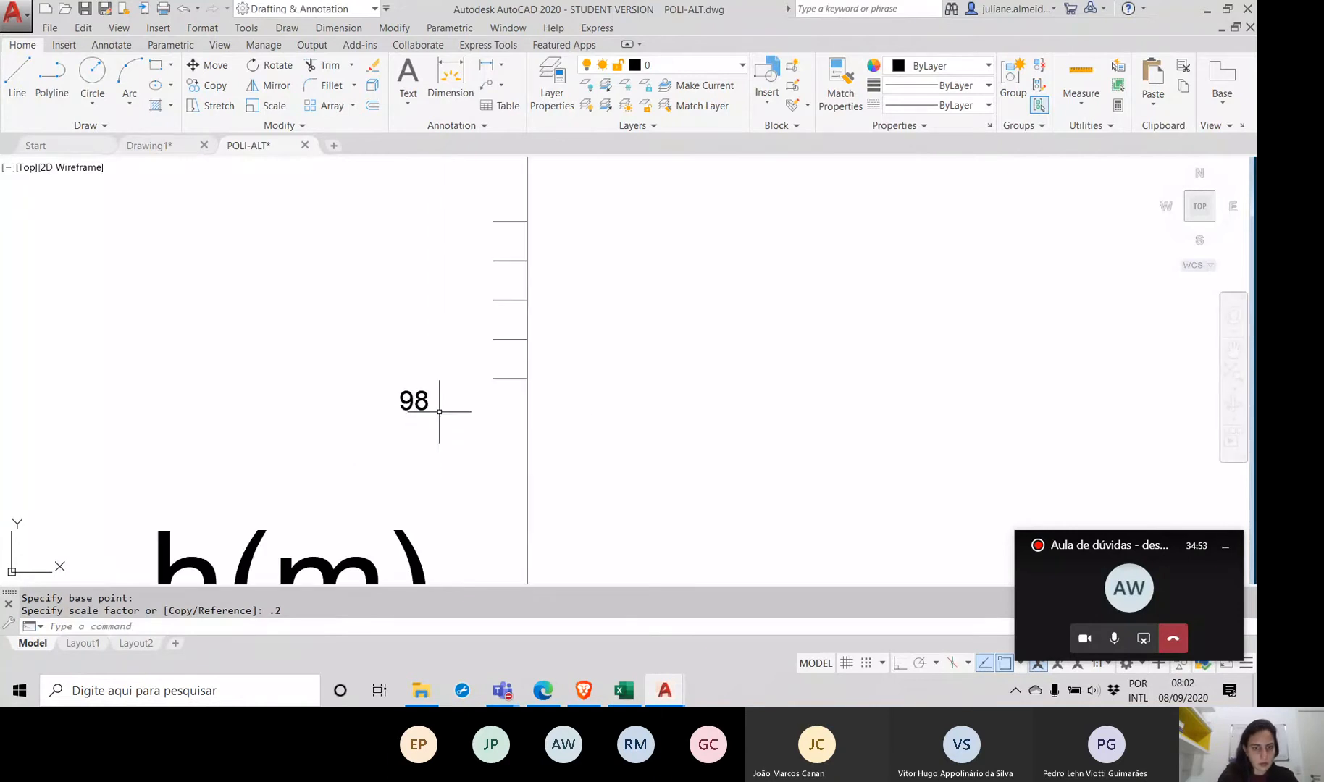
left_click_drag(437, 414, 370, 387)
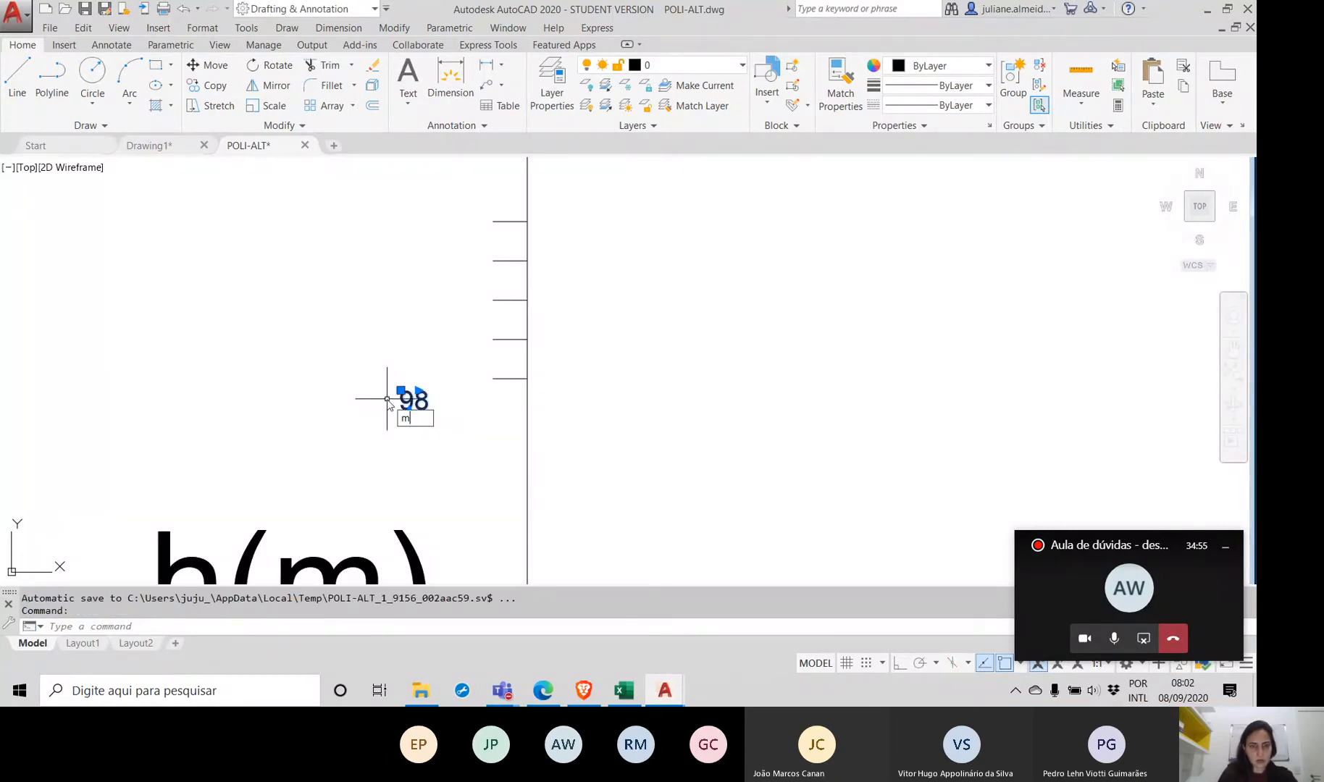
key("Return")
left_click(420, 400)
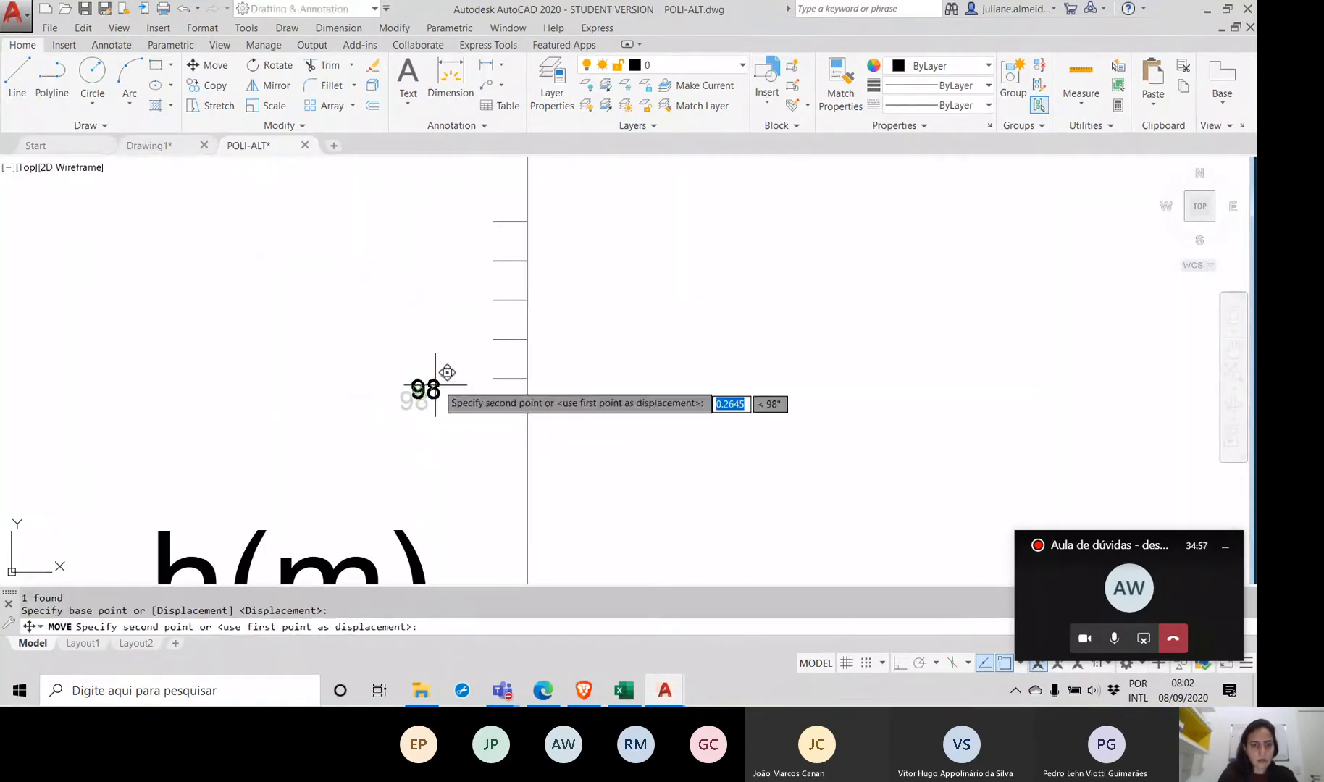
left_click(484, 366)
scroll(402, 406, "down", 6)
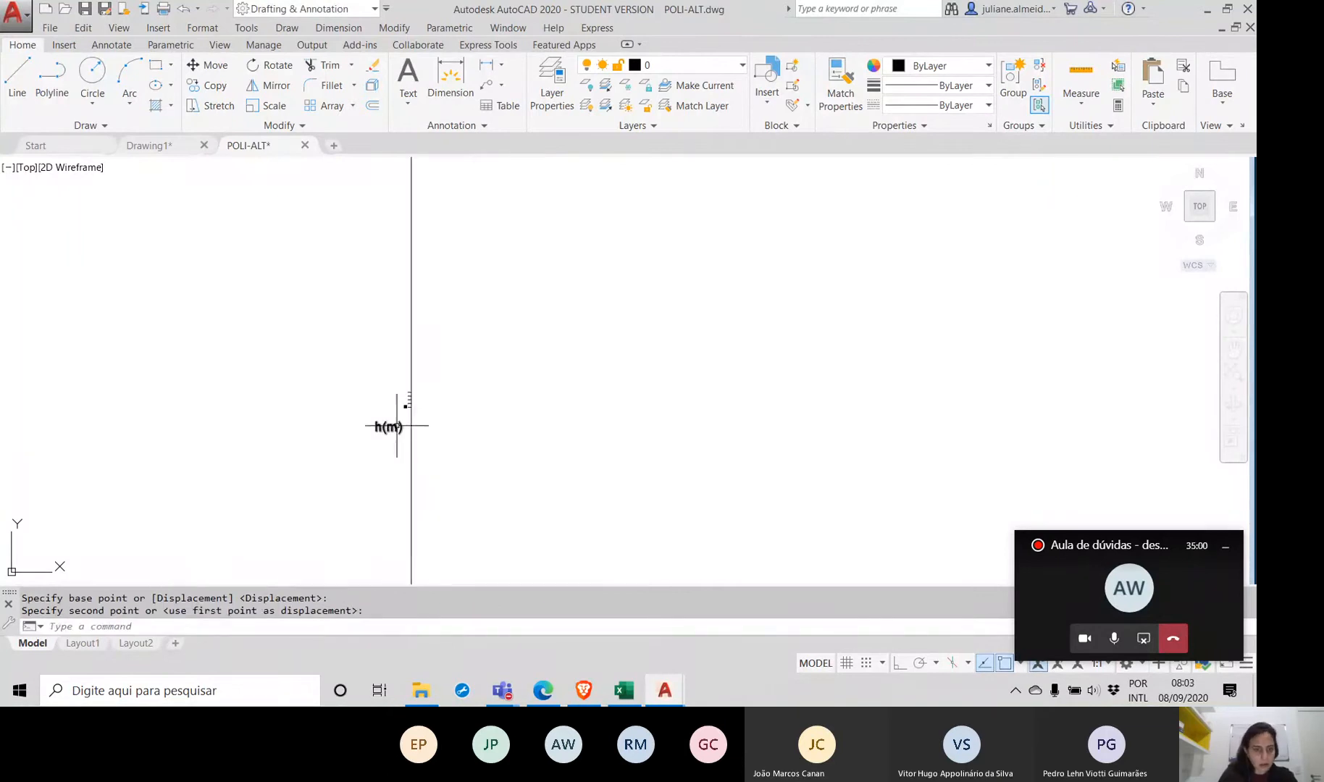
scroll(397, 426, "up", 5)
mouse_move(397, 426)
middle_mouse_down()
mouse_move(253, 337)
mouse_move(221, 228)
middle_mouse_up()
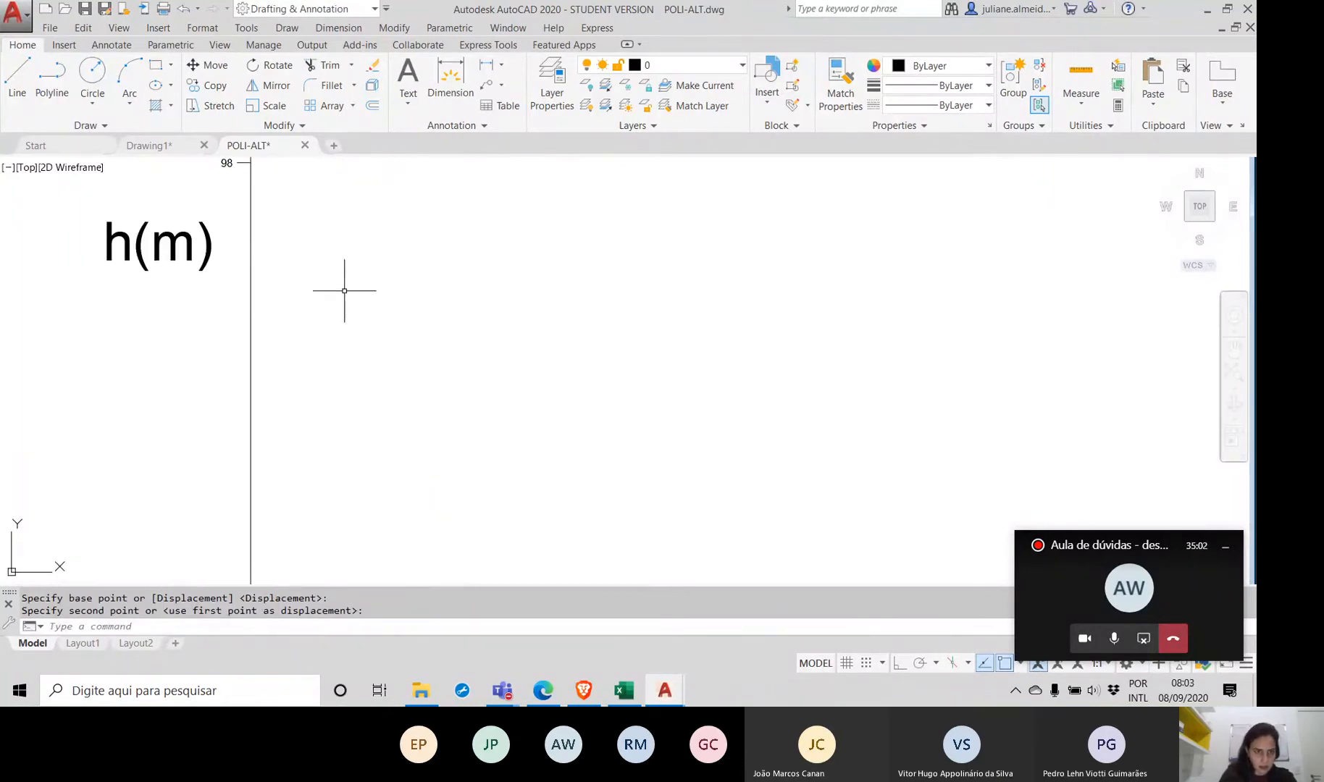
scroll(320, 255, "down", 7)
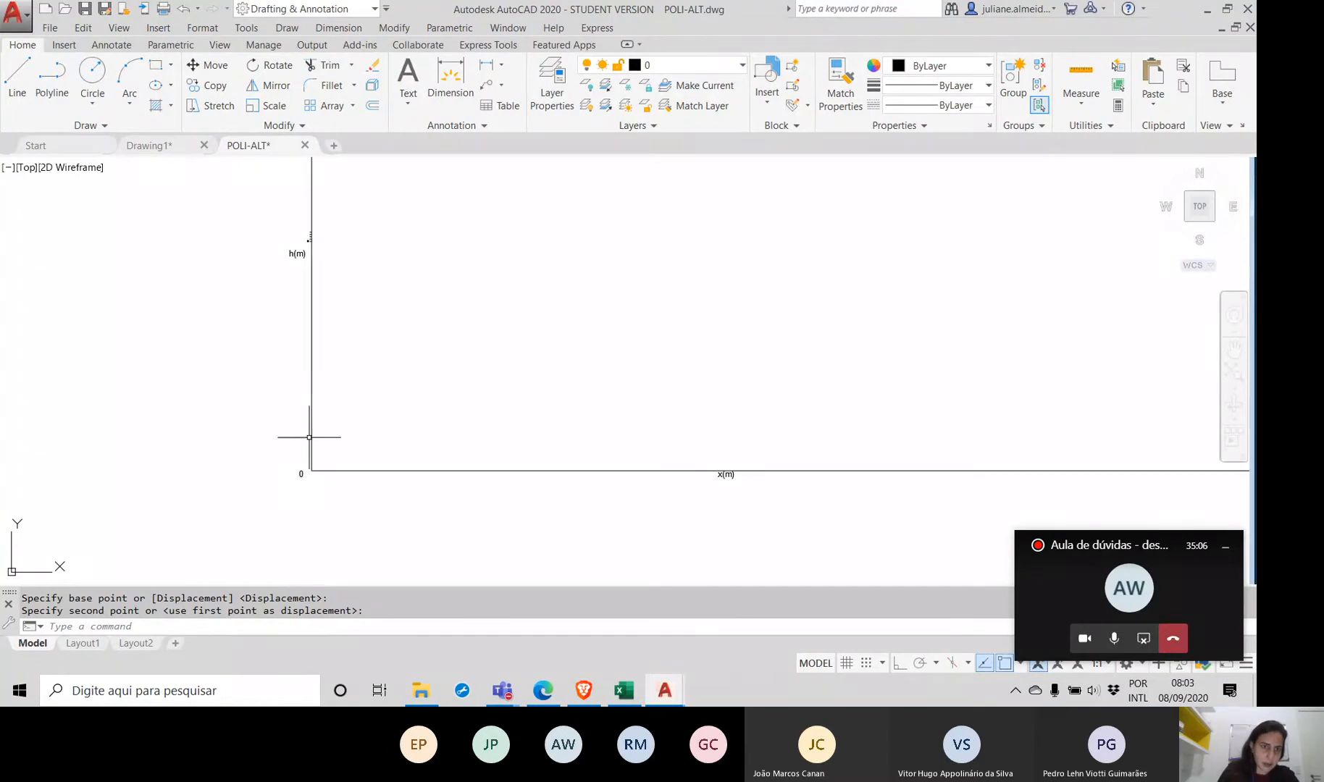
scroll(316, 250, "up", 5)
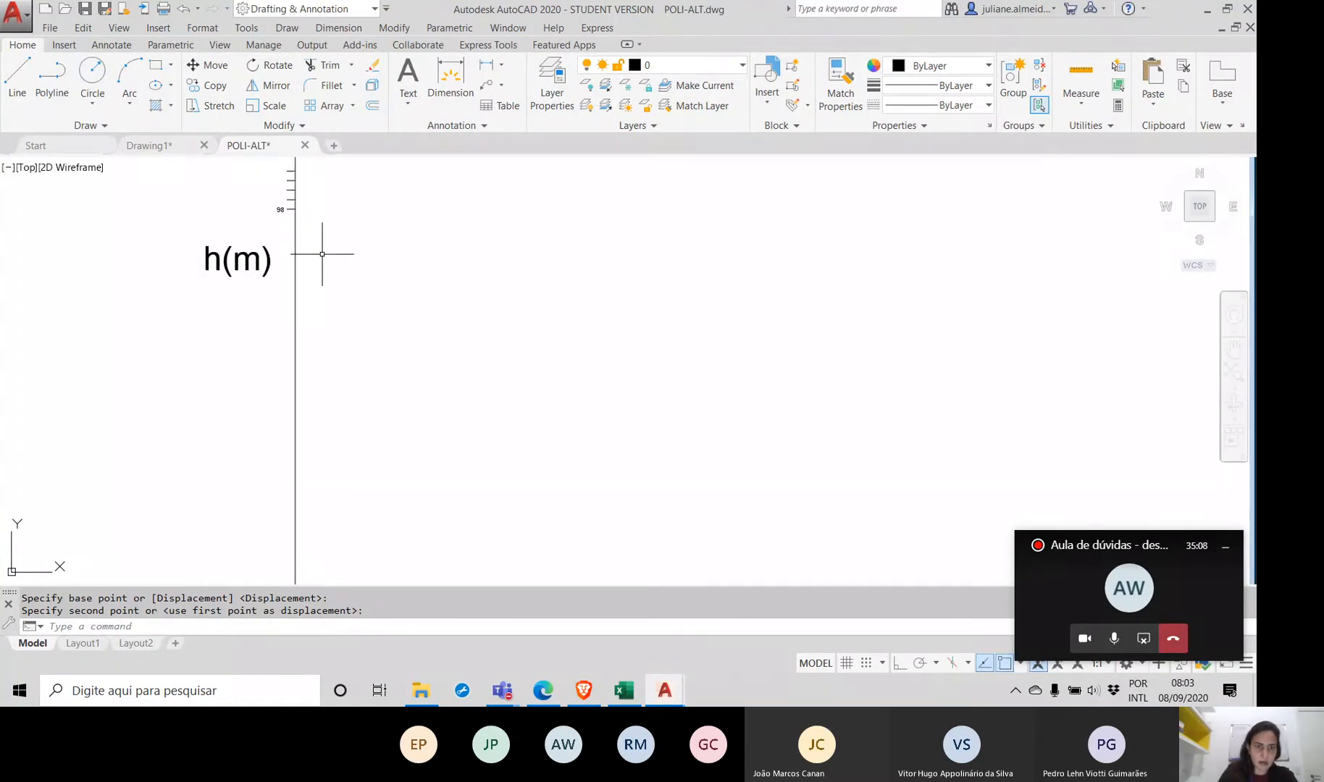
scroll(322, 254, "down", 5)
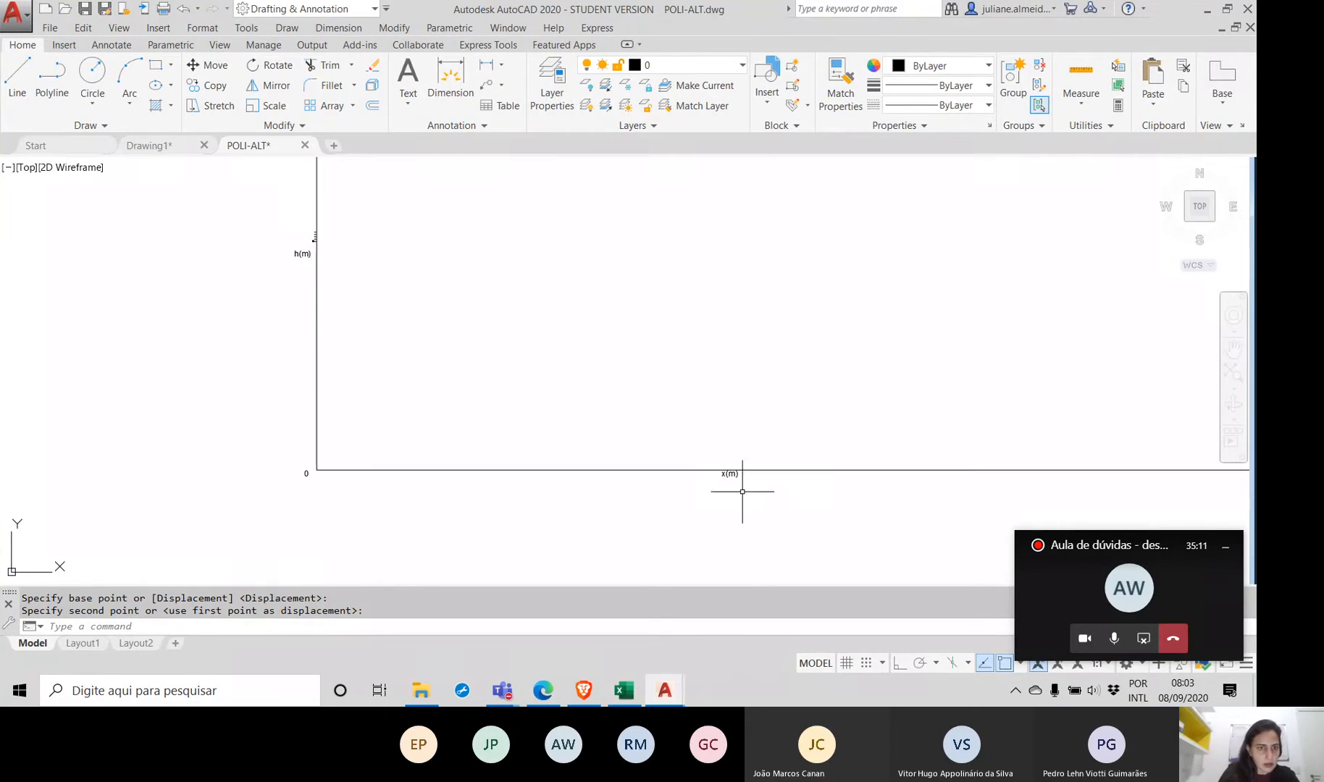
Step: Move the h(m) label up and away from the vertical axis, clear of the elevation ticks
left_click(298, 253)
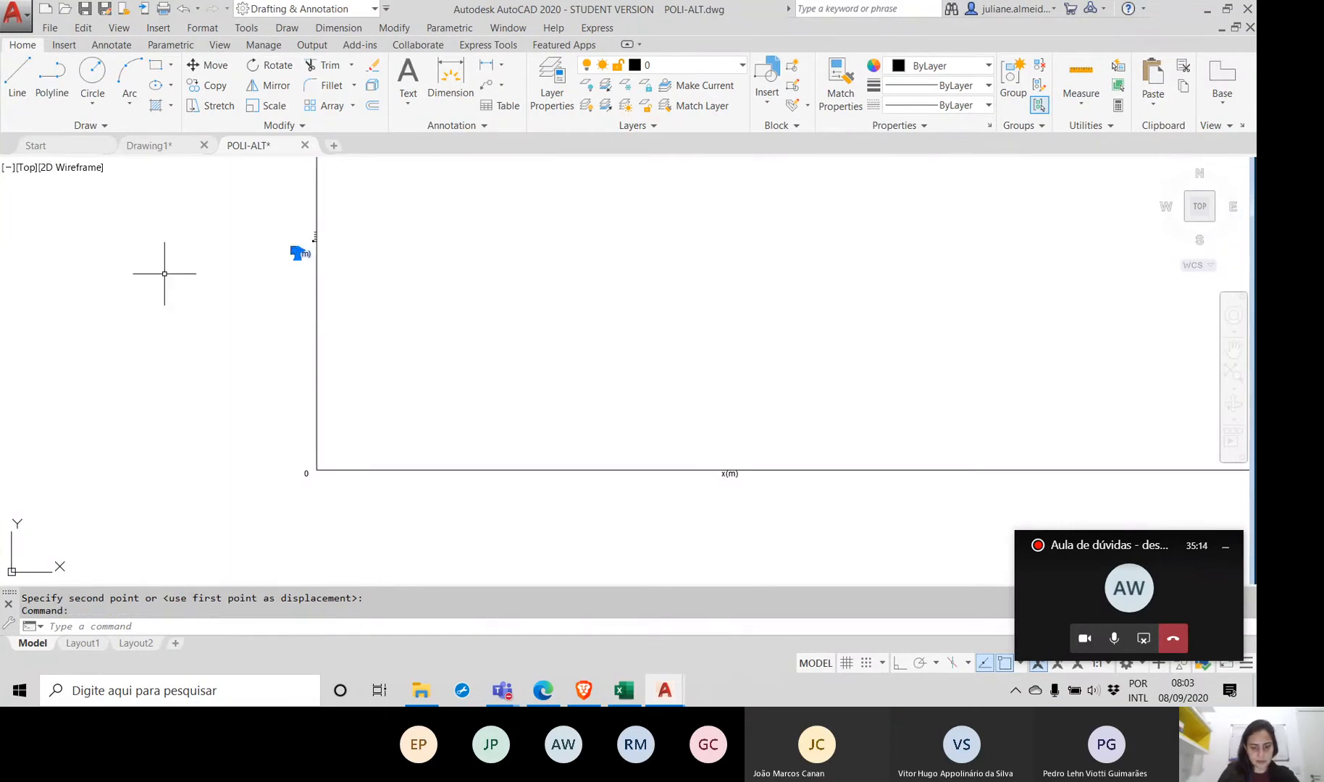
type("mov")
key("Return")
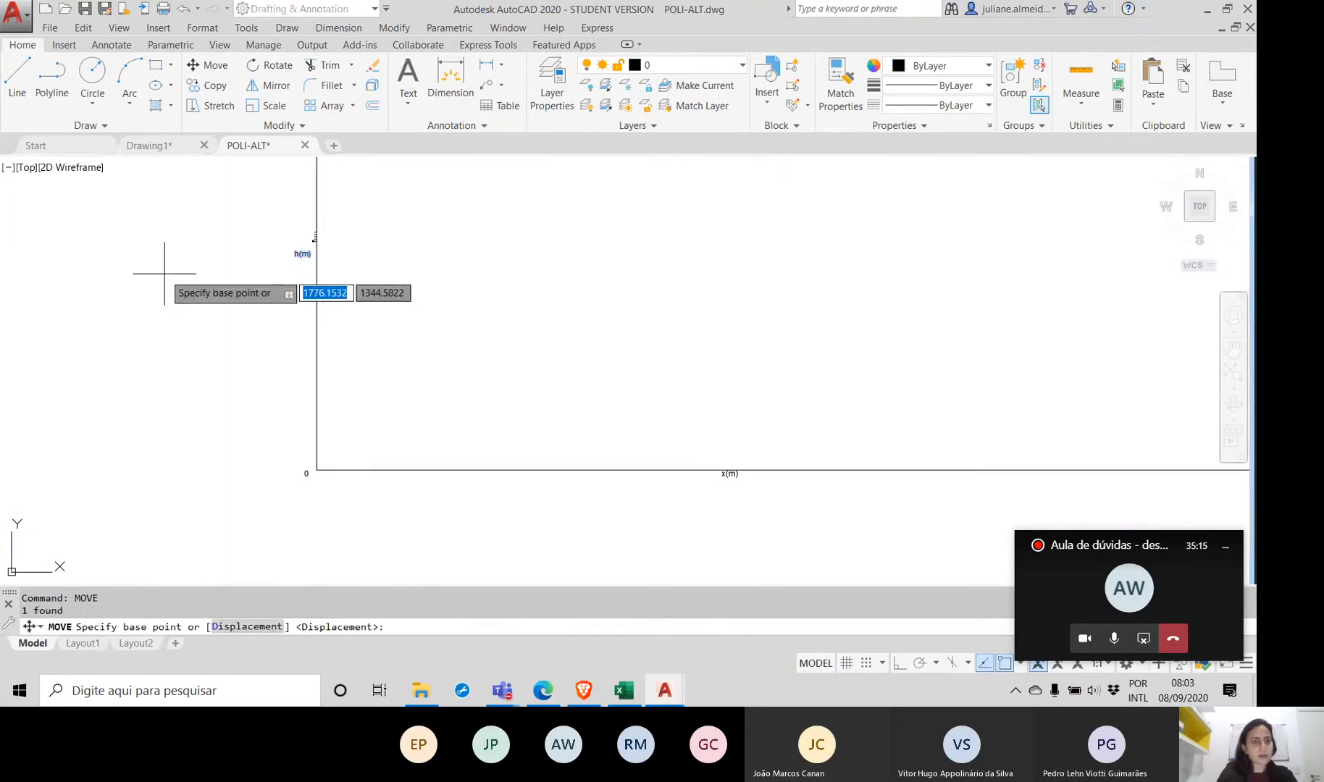
left_click(292, 254)
left_click(257, 188)
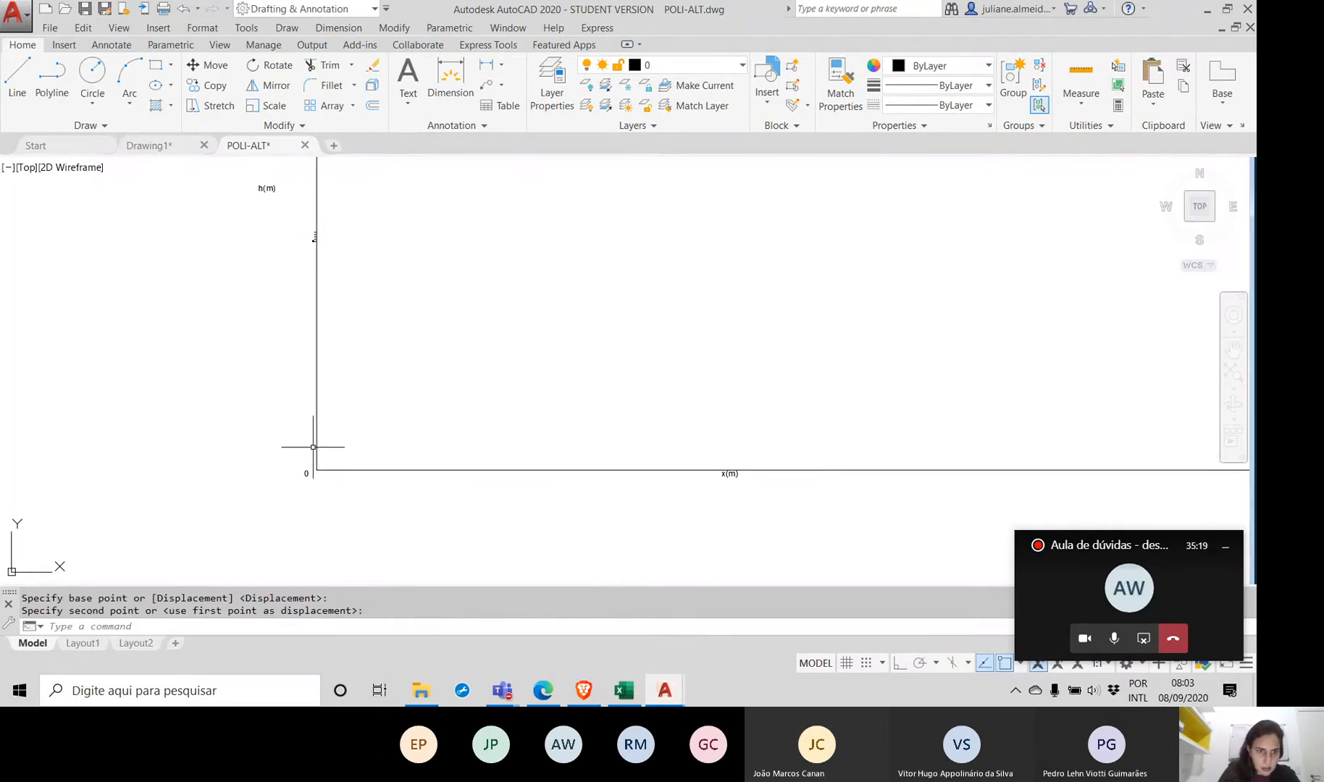
Step: Move the horizontal axis with its x(m) label from the origin corner up to the 98 tick on the vertical axis
scroll(319, 248, "up", 5)
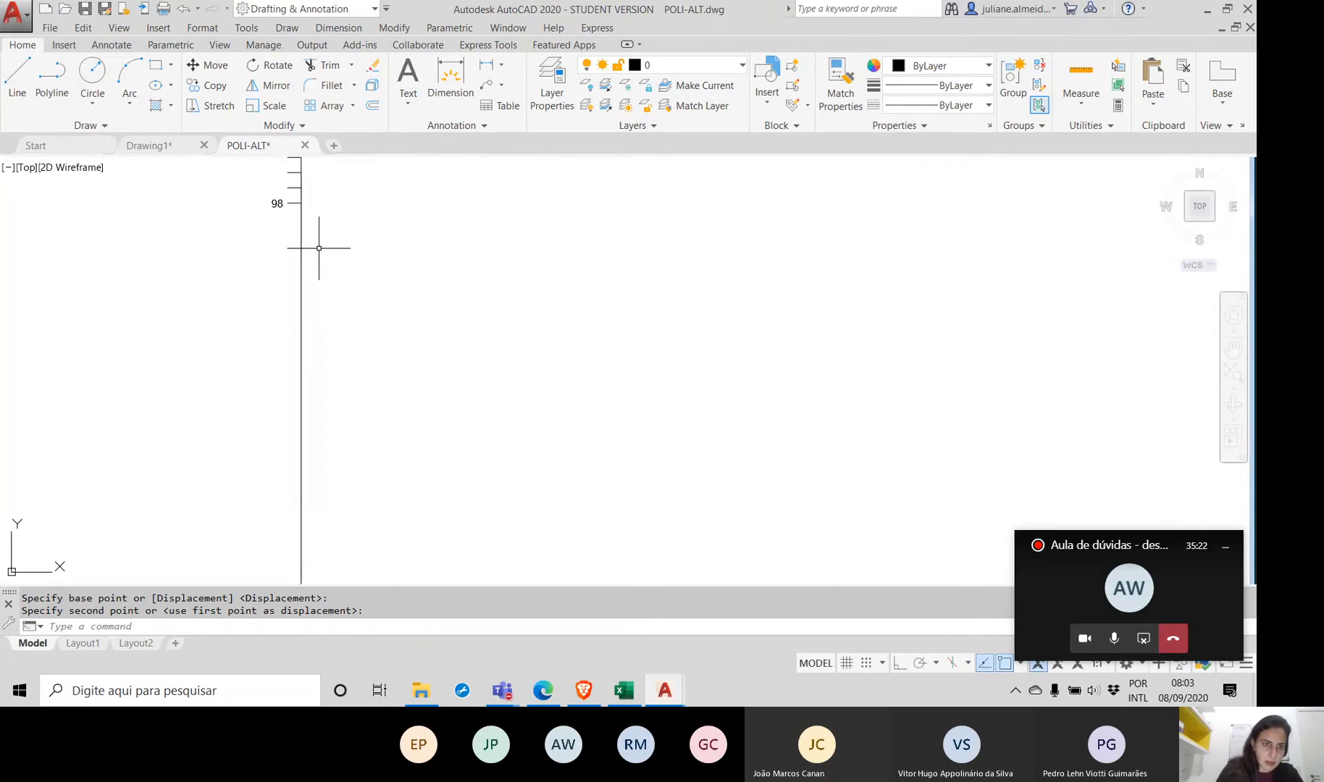
scroll(319, 248, "down", 5)
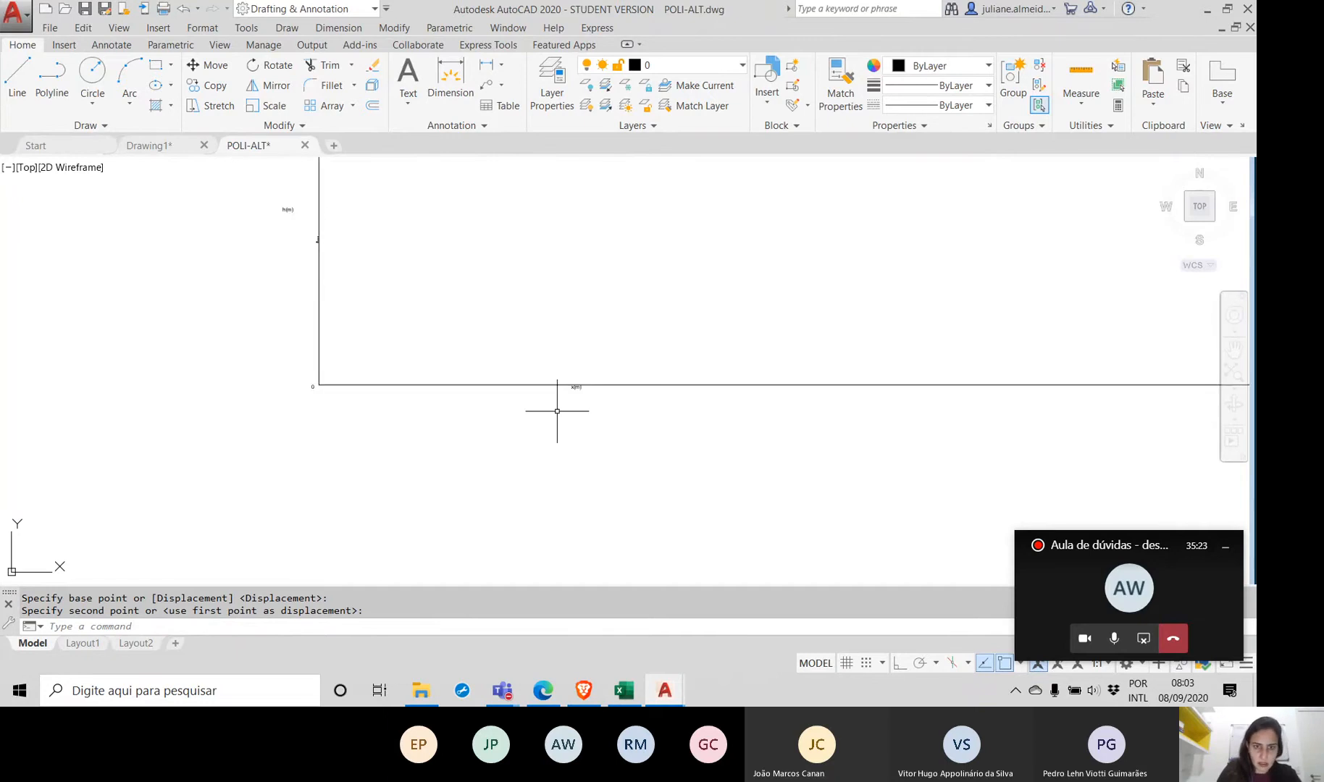
left_click(594, 371)
left_click(549, 420)
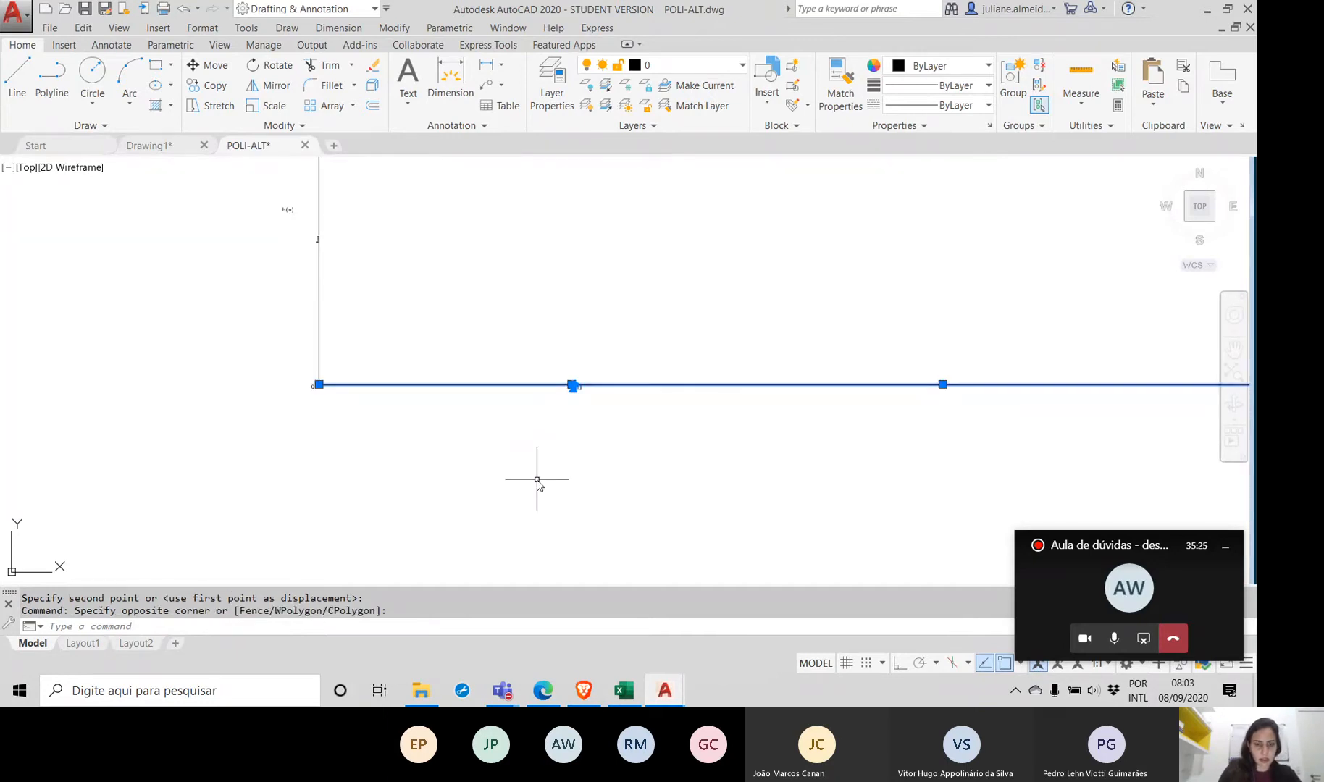
type("m")
key("Return")
scroll(340, 404, "up", 4)
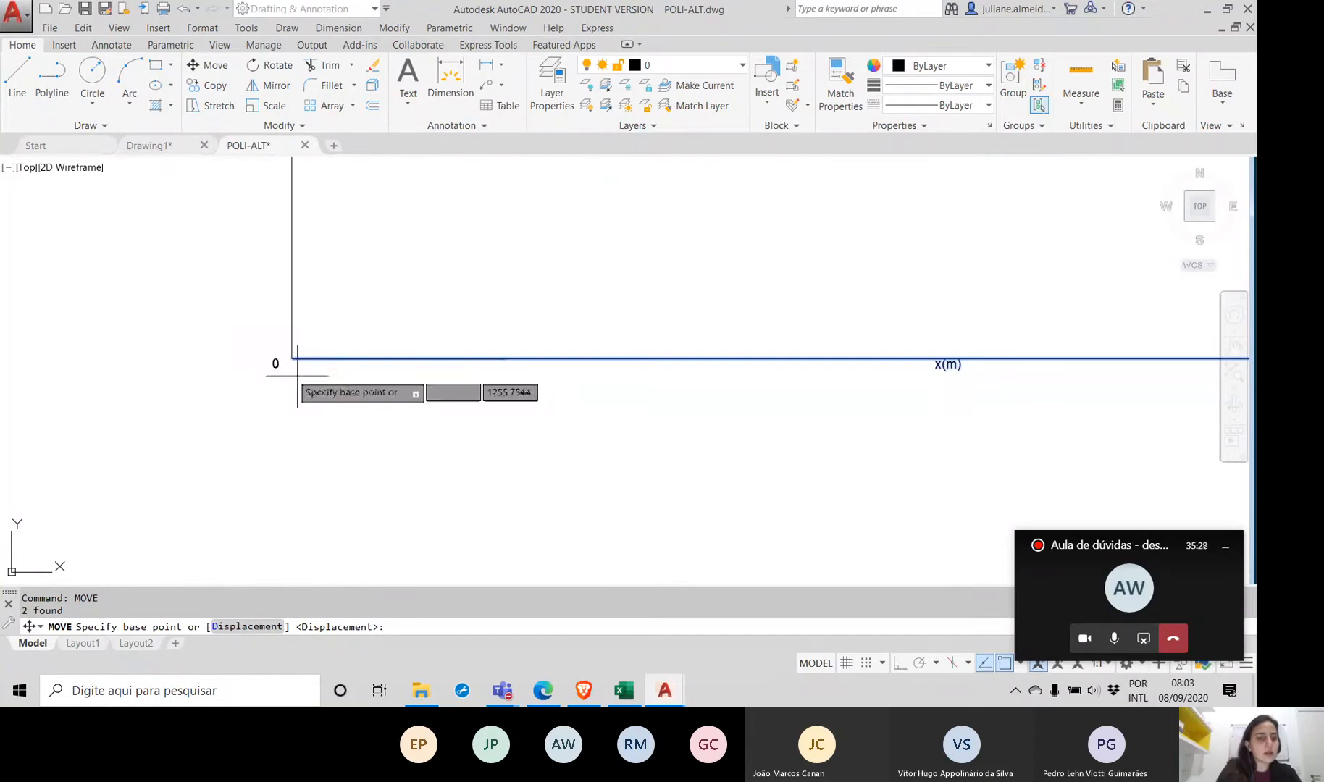
left_click(292, 358)
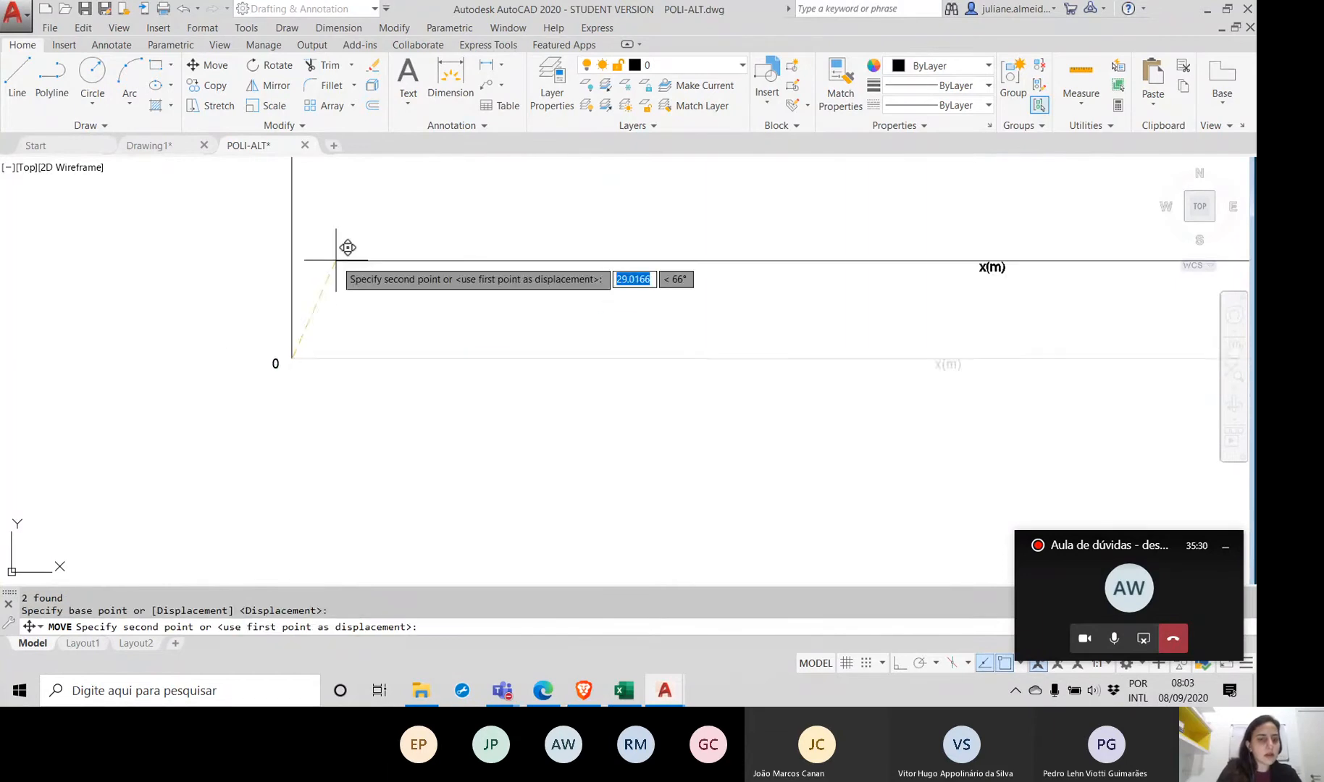
mouse_move(316, 331)
middle_mouse_down()
mouse_move(417, 417)
mouse_move(455, 473)
middle_mouse_up()
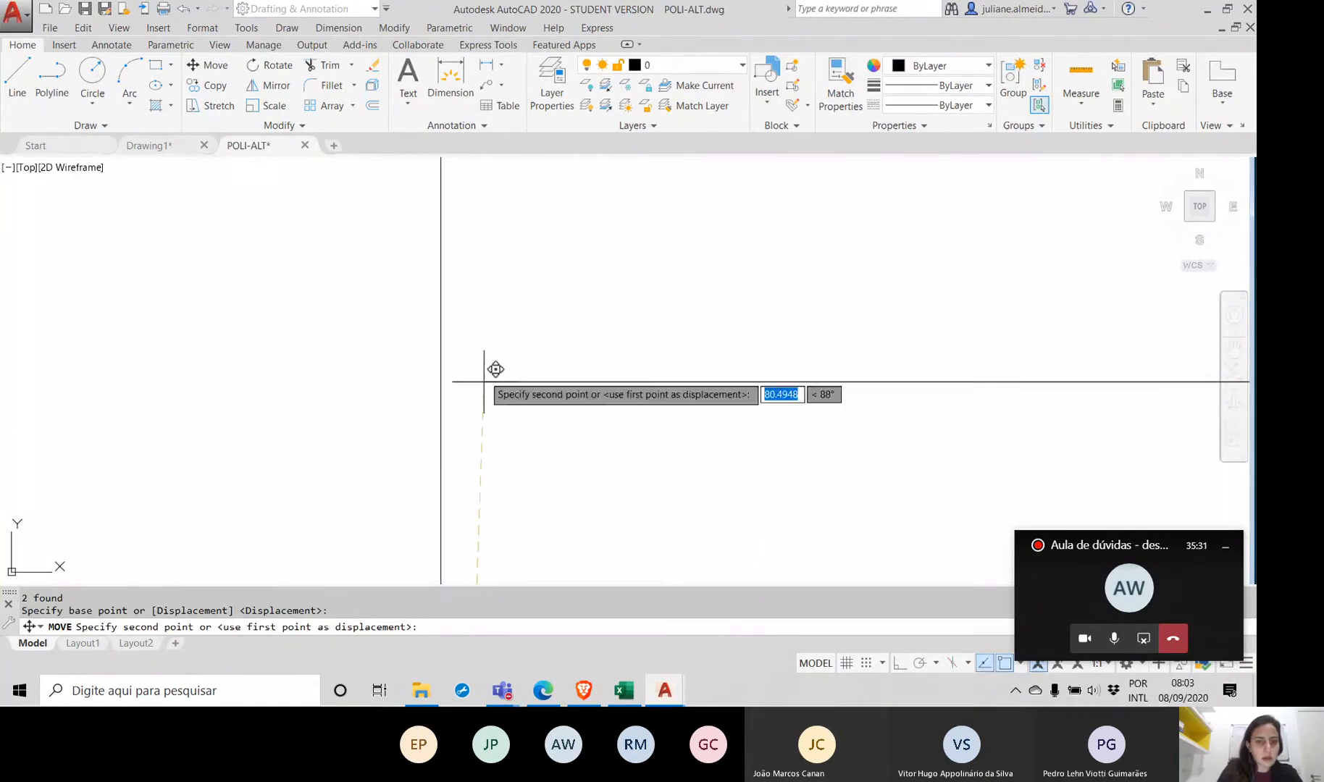
middle_click_drag(480, 286, 506, 505)
left_click(468, 340)
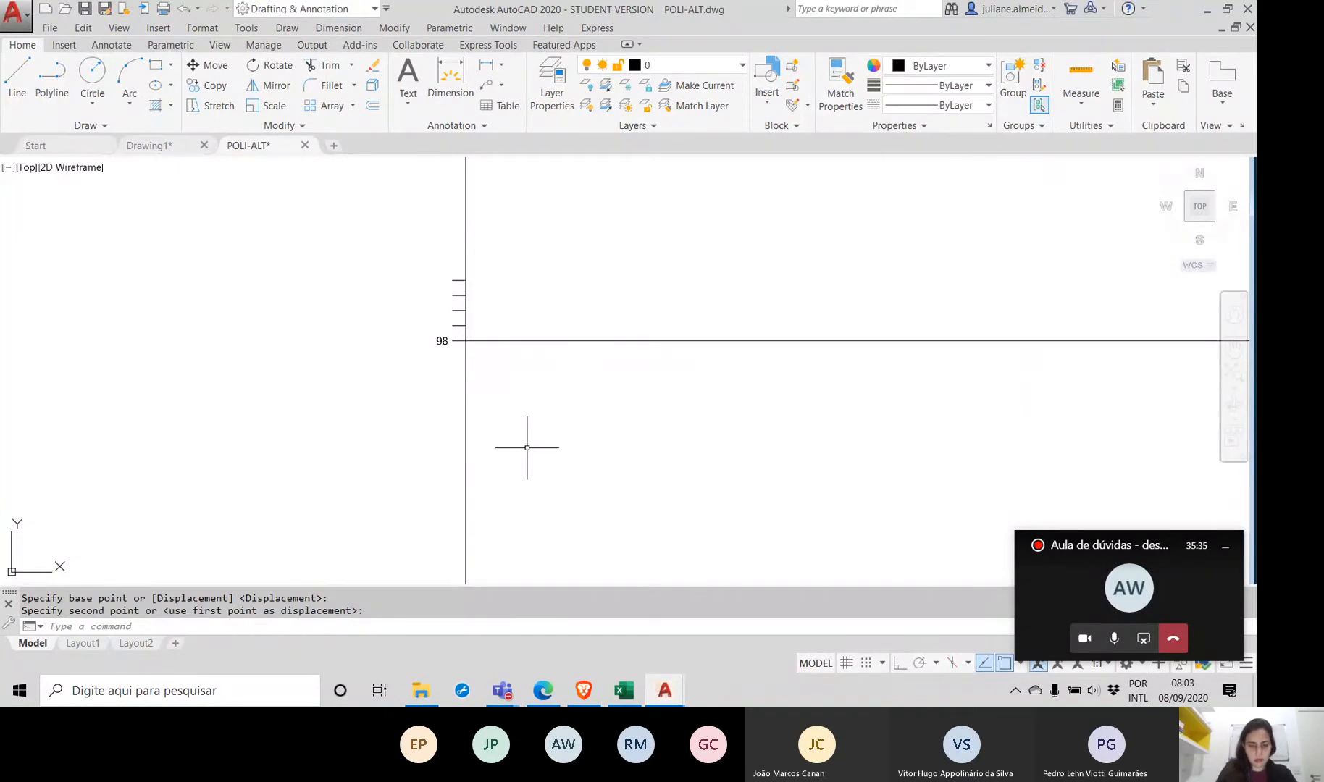
Step: Trim off the part of the vertical axis that extends below the horizontal axis at the 98 tick
type("tr")
key("Return")
left_click(560, 444)
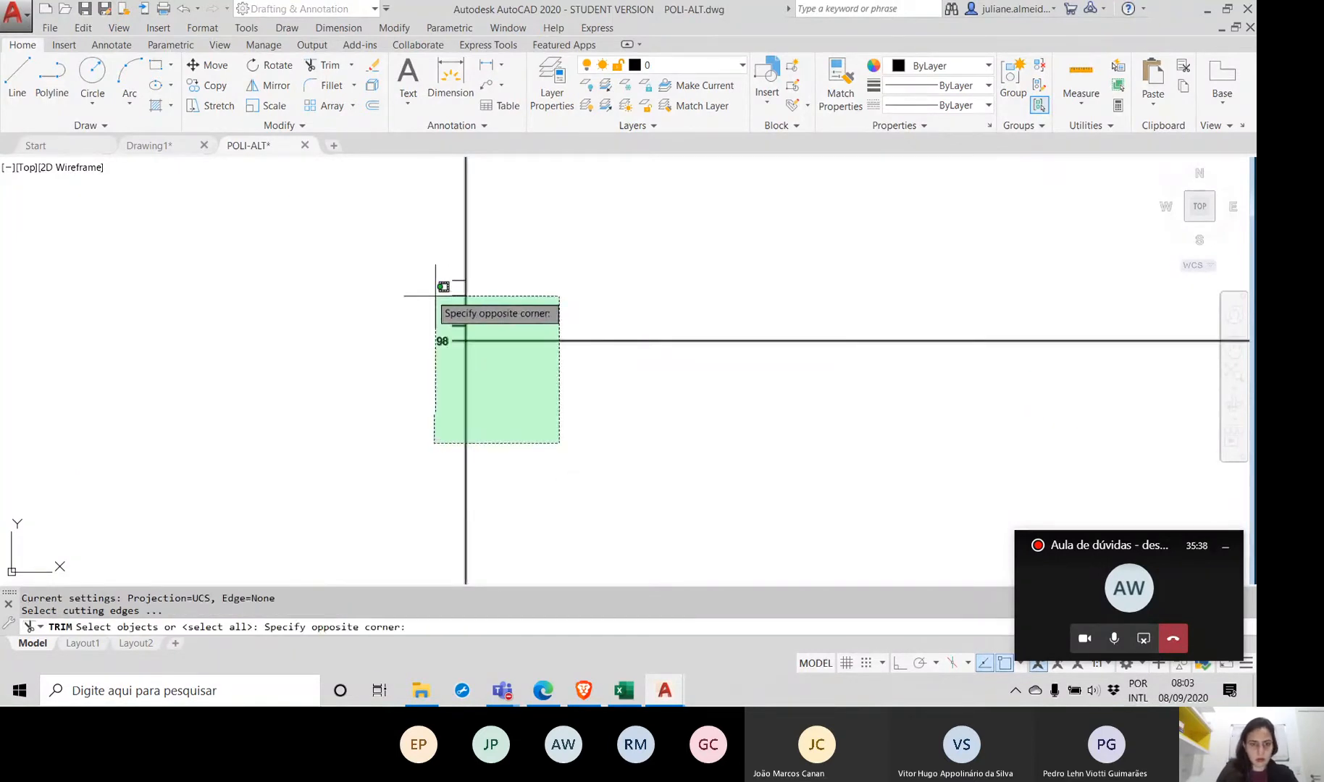
left_click(436, 295)
key("Return")
left_click(518, 416)
left_click(415, 438)
key("Return")
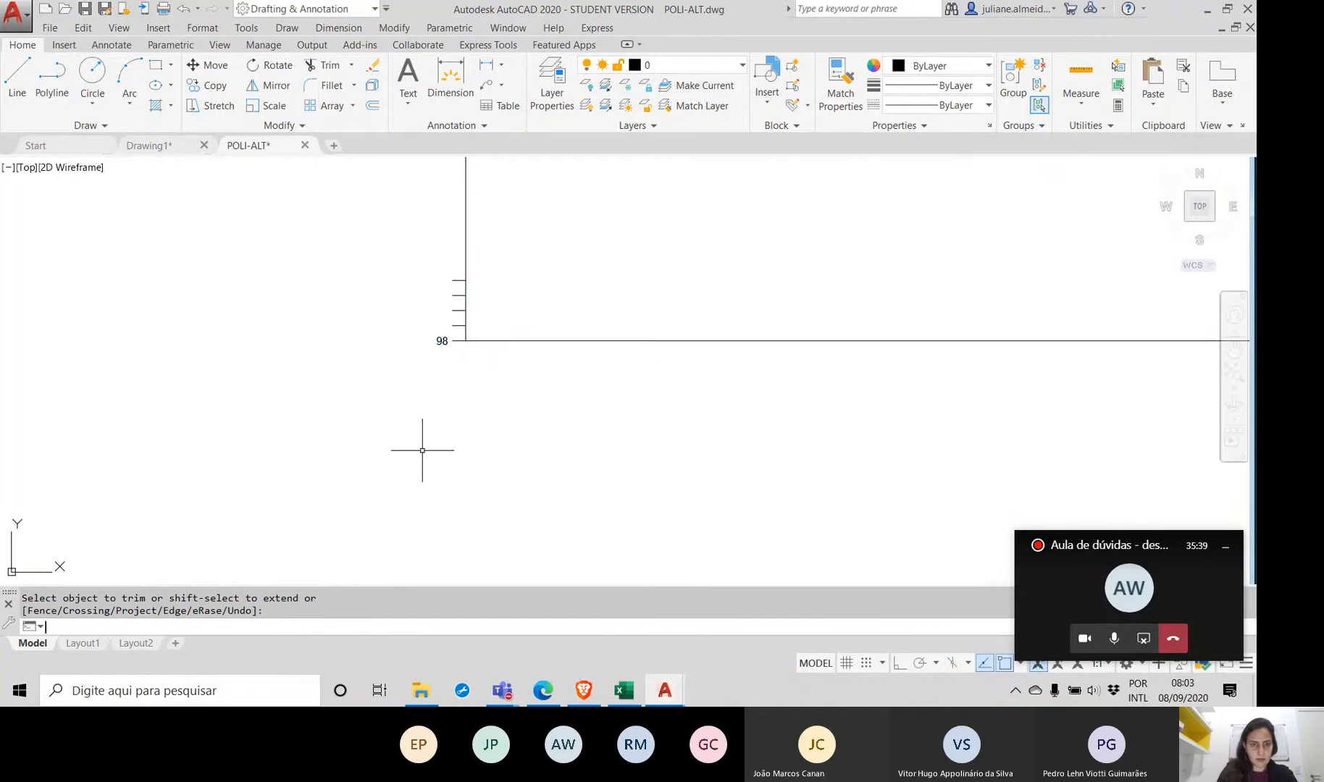
Step: Delete the 0 label left behind at the old origin
scroll(420, 456, "down", 5)
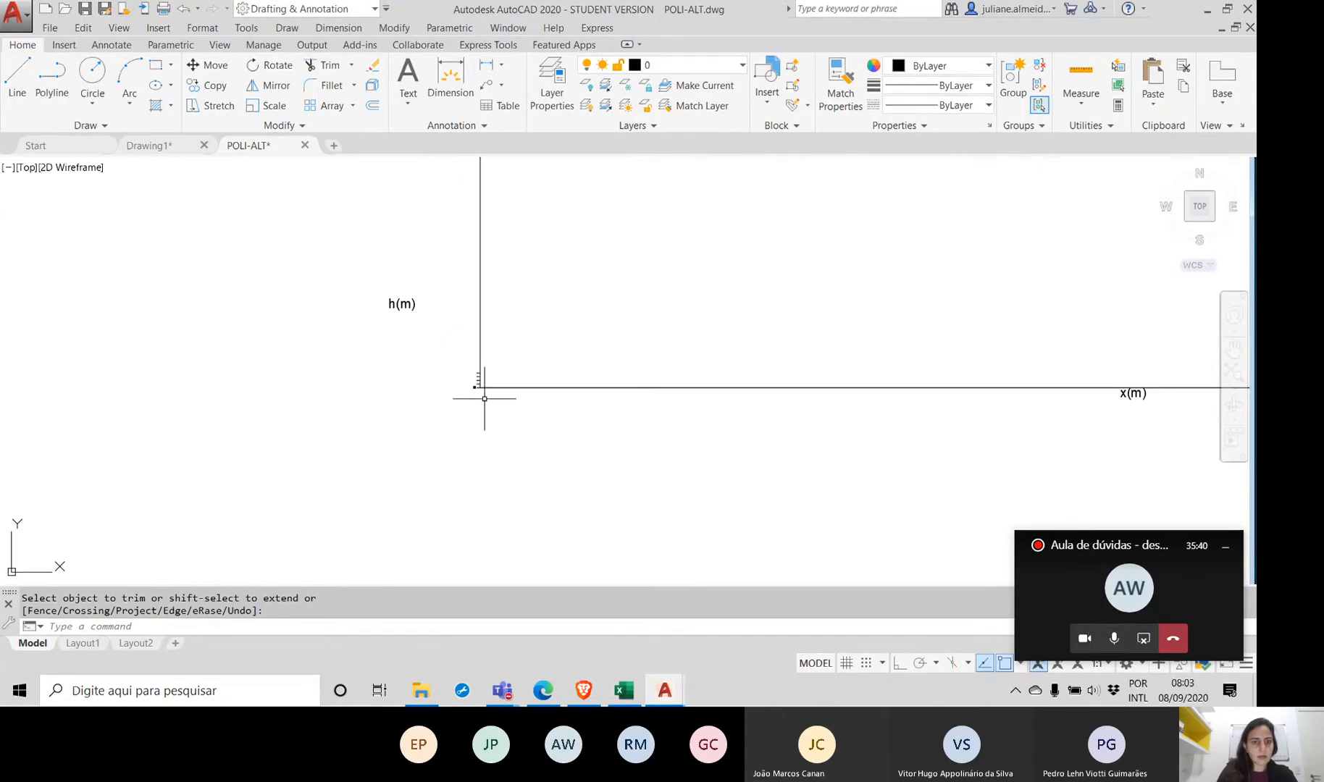
scroll(415, 481, "up", 4)
left_click(414, 477)
left_click(377, 466)
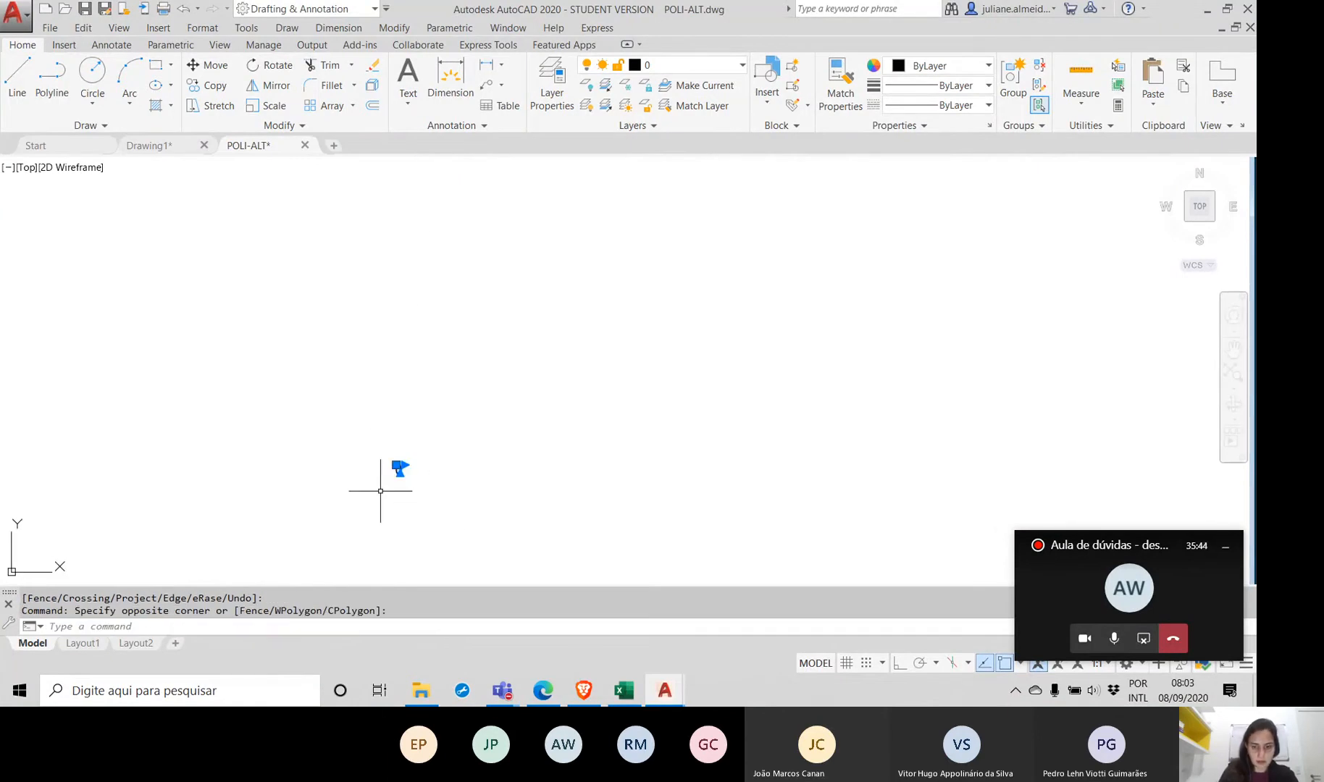
key("Delete")
scroll(444, 258, "down", 3)
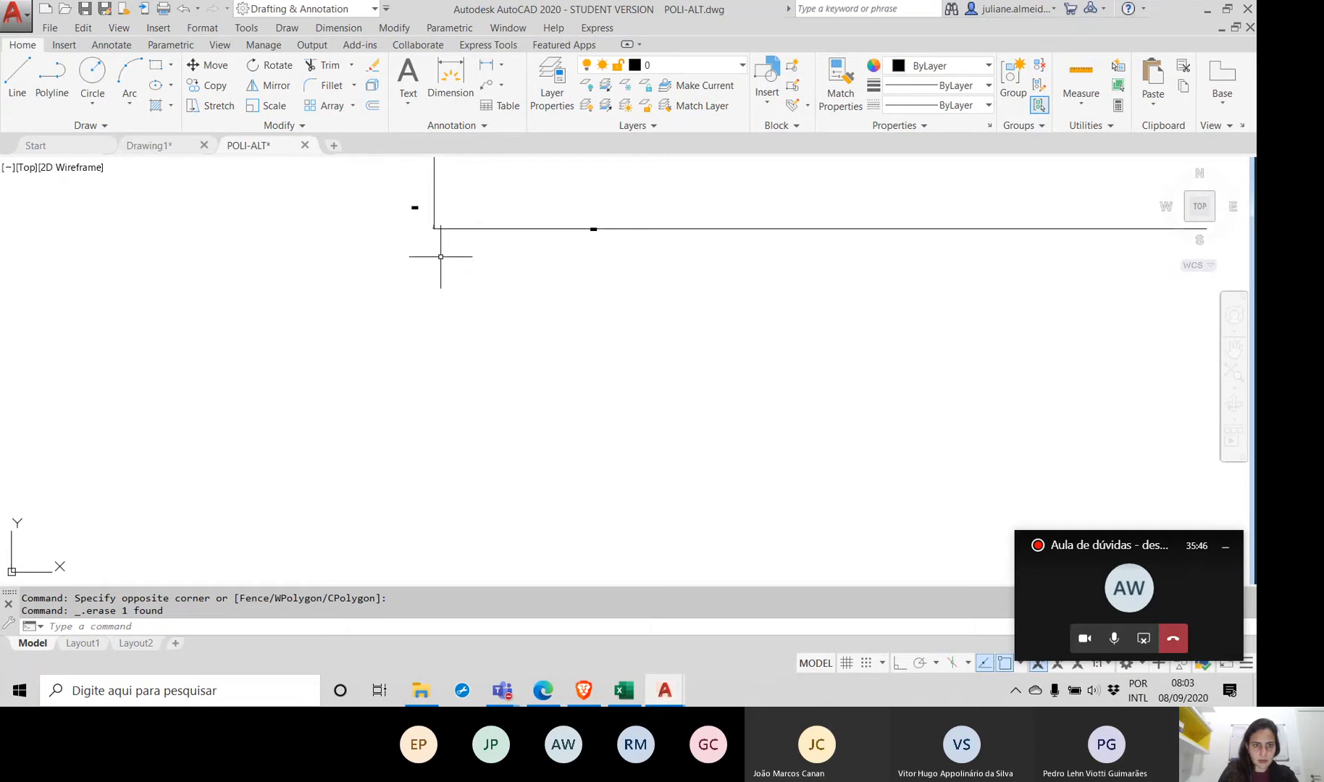
Step: Shorten the horizontal axis by stretching its far end back to just past the x(m) label
scroll(376, 328, "up", 8)
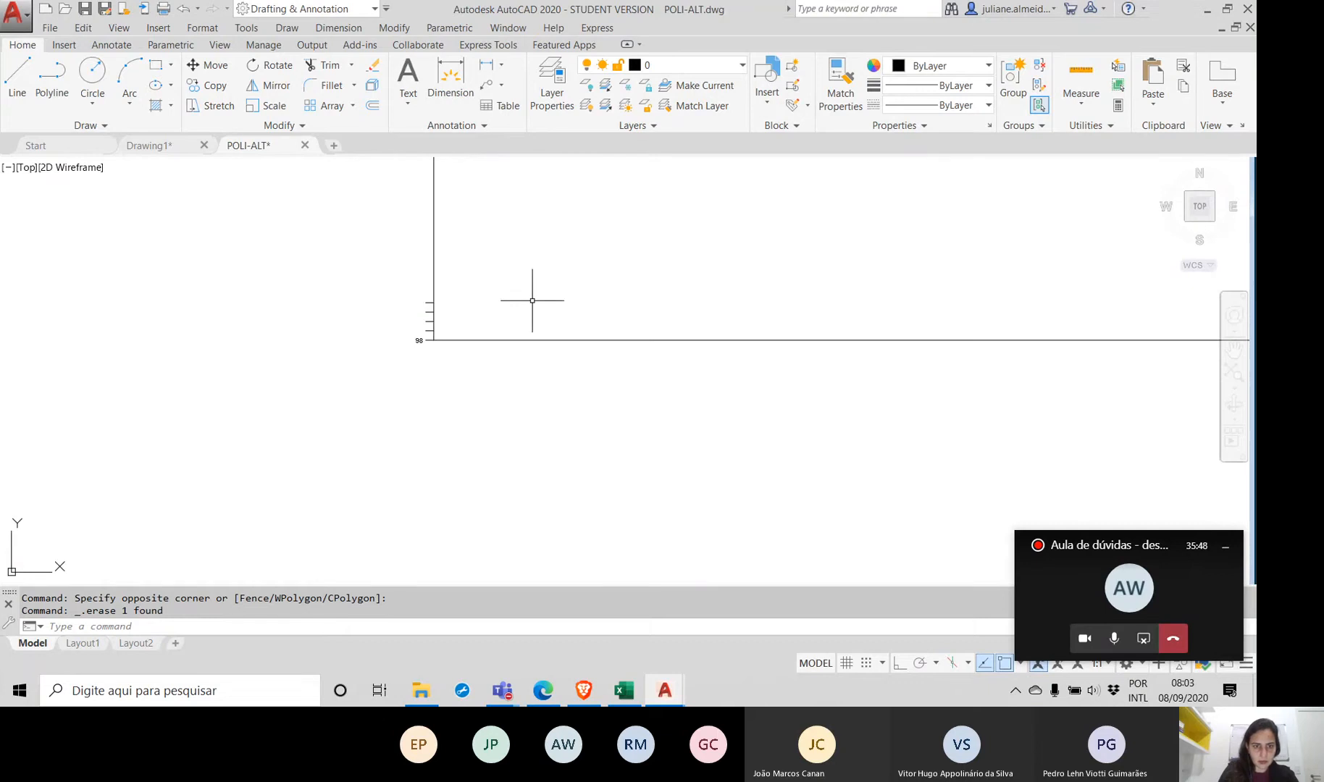
middle_click_drag(535, 299, 387, 295)
scroll(424, 298, "down", 3)
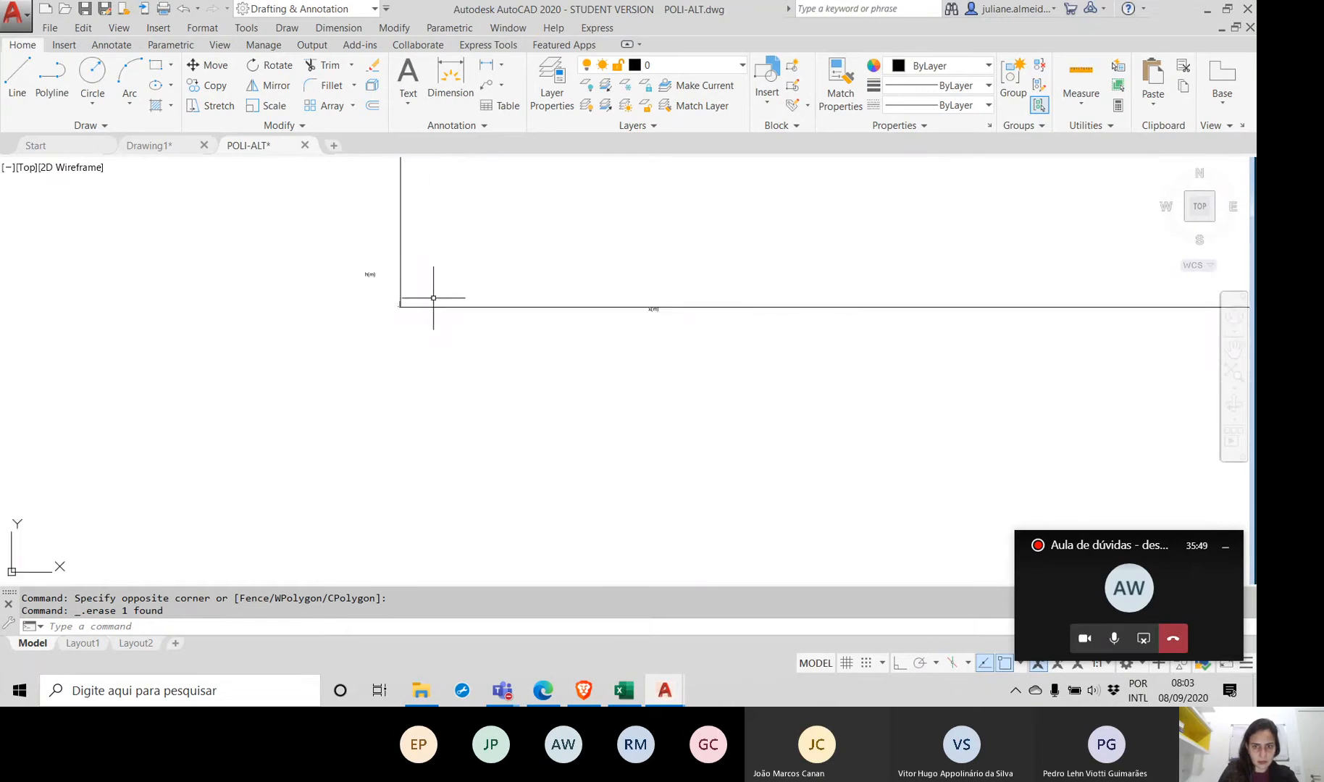
left_click(754, 308)
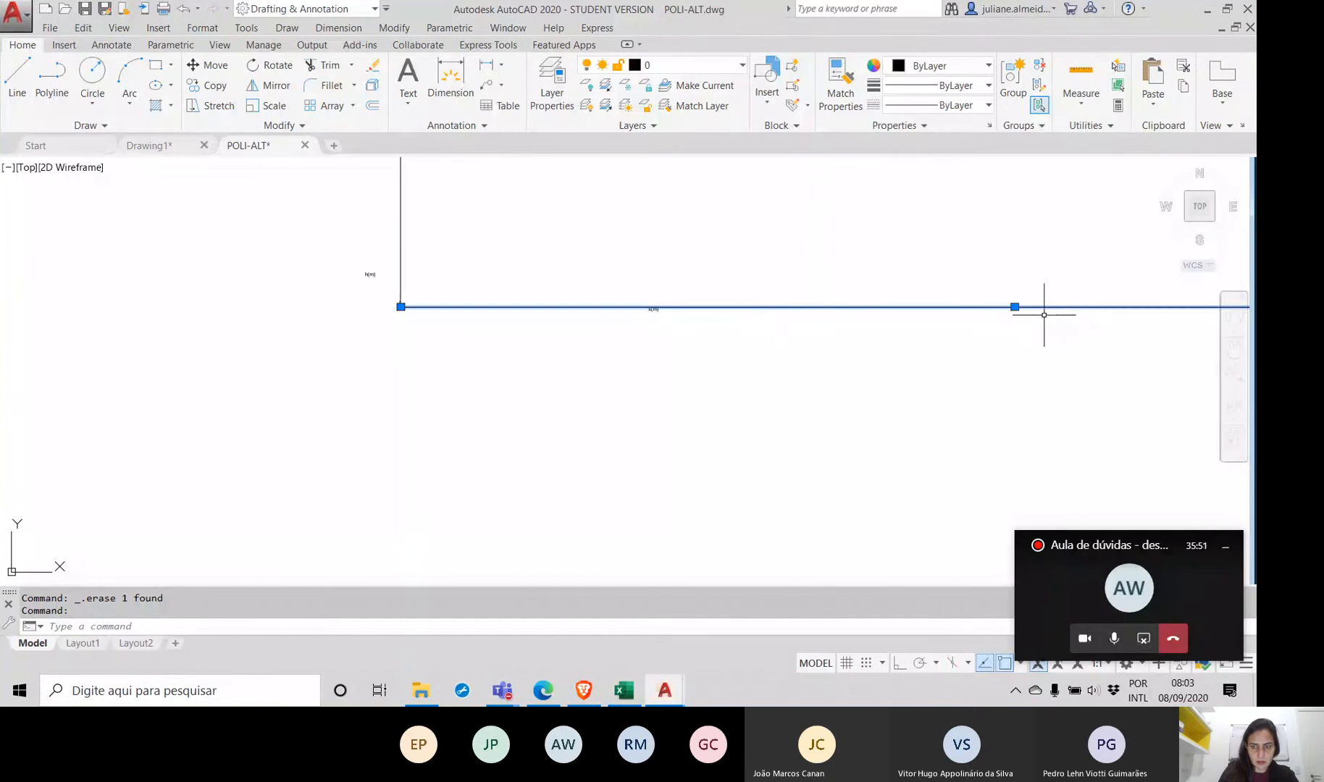
middle_click_drag(957, 404, 626, 375)
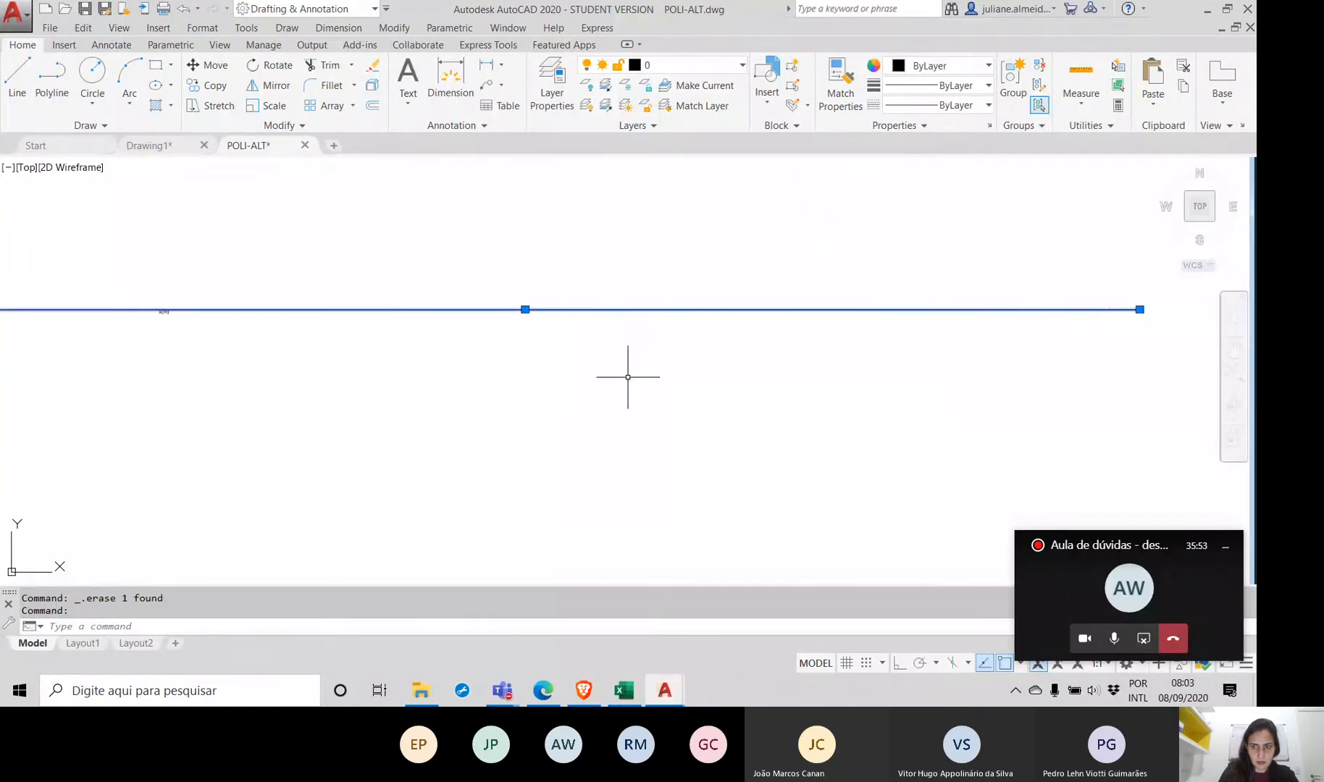
left_click(1139, 310)
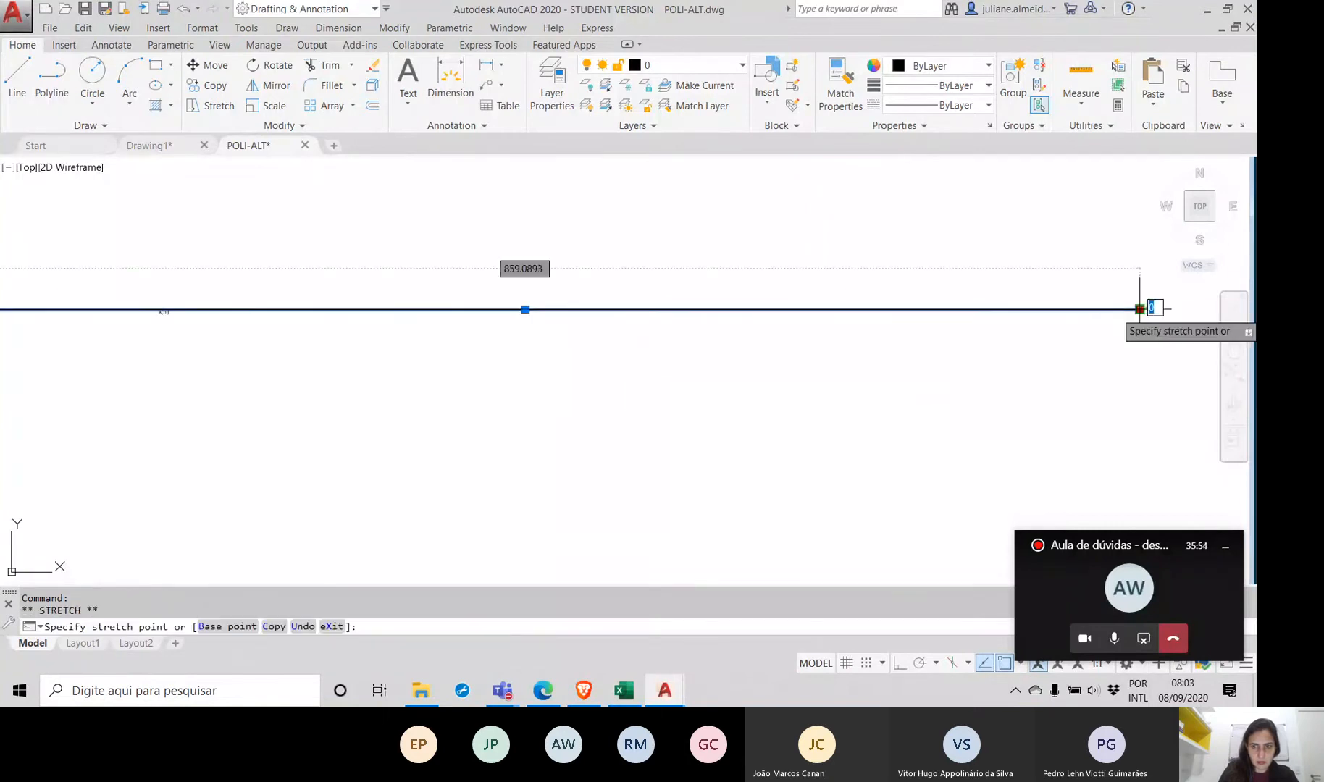
left_click(183, 307)
middle_click_drag(195, 349, 374, 401)
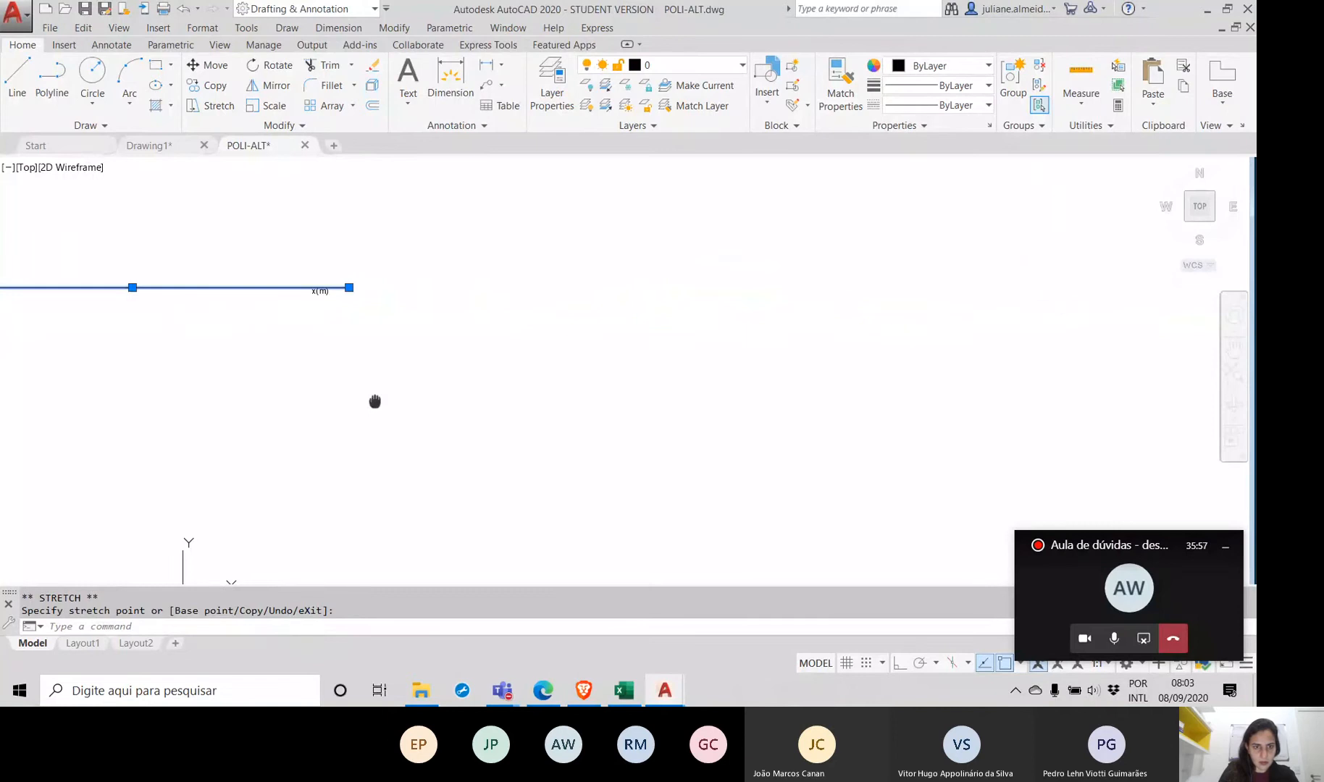
Step: Try to shorten the vertical axis by stretching its upper end down close to the horizontal axis
scroll(473, 265, "down", 3)
middle_click_drag(473, 266, 499, 386)
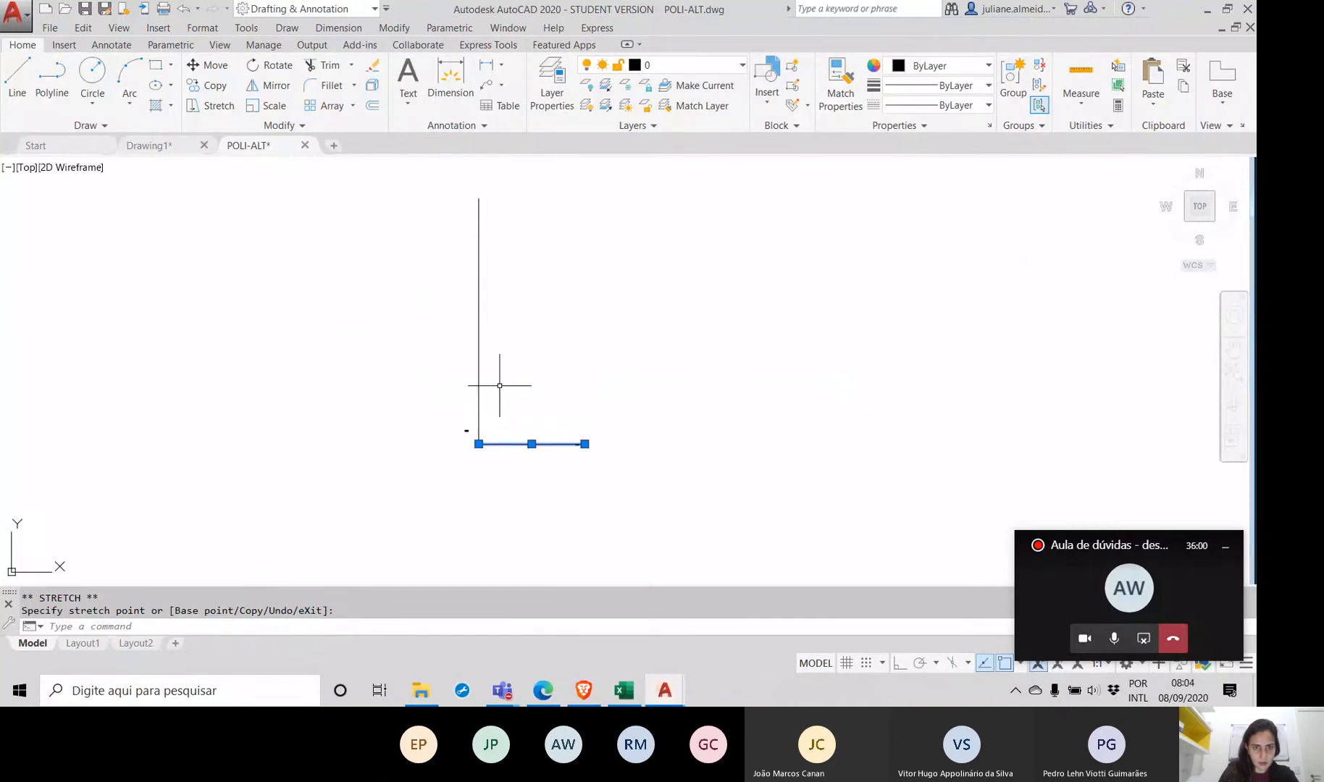
left_click(478, 198)
left_click(479, 198)
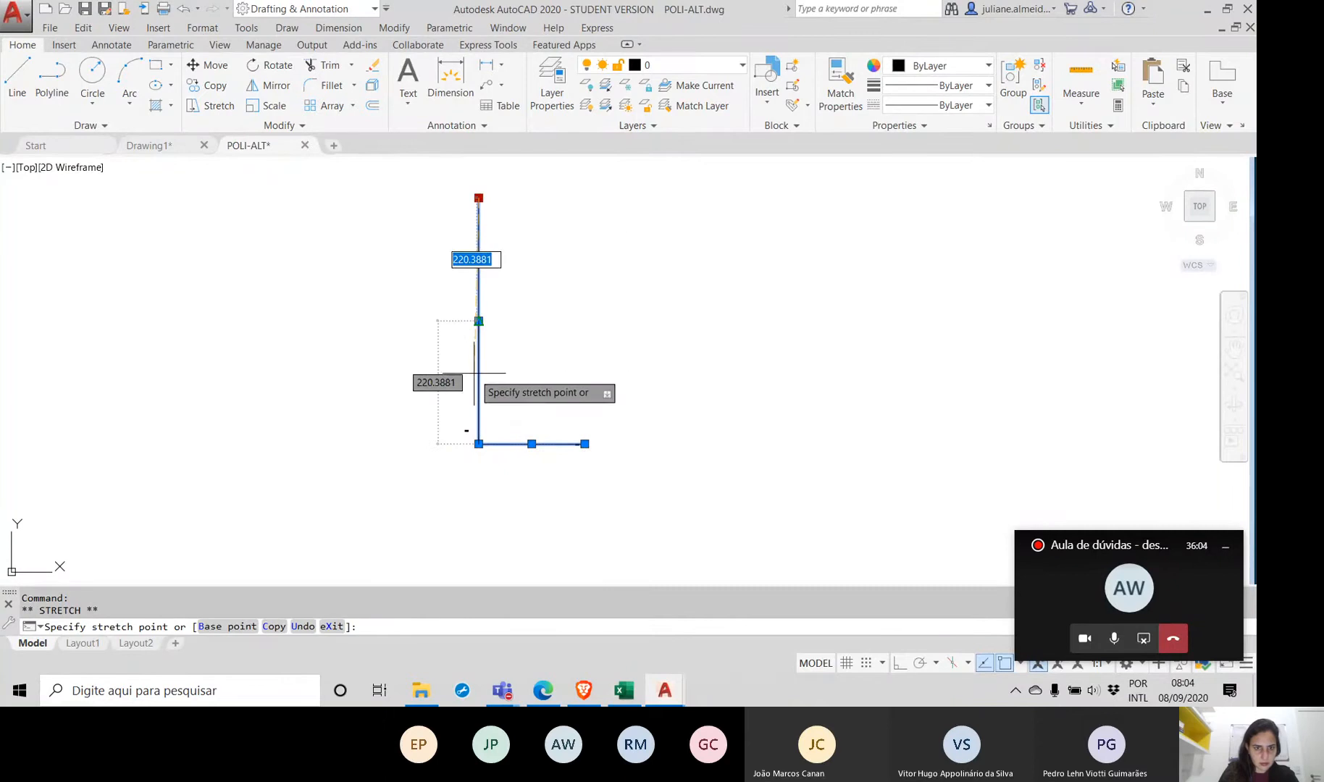
scroll(477, 384, "up", 5)
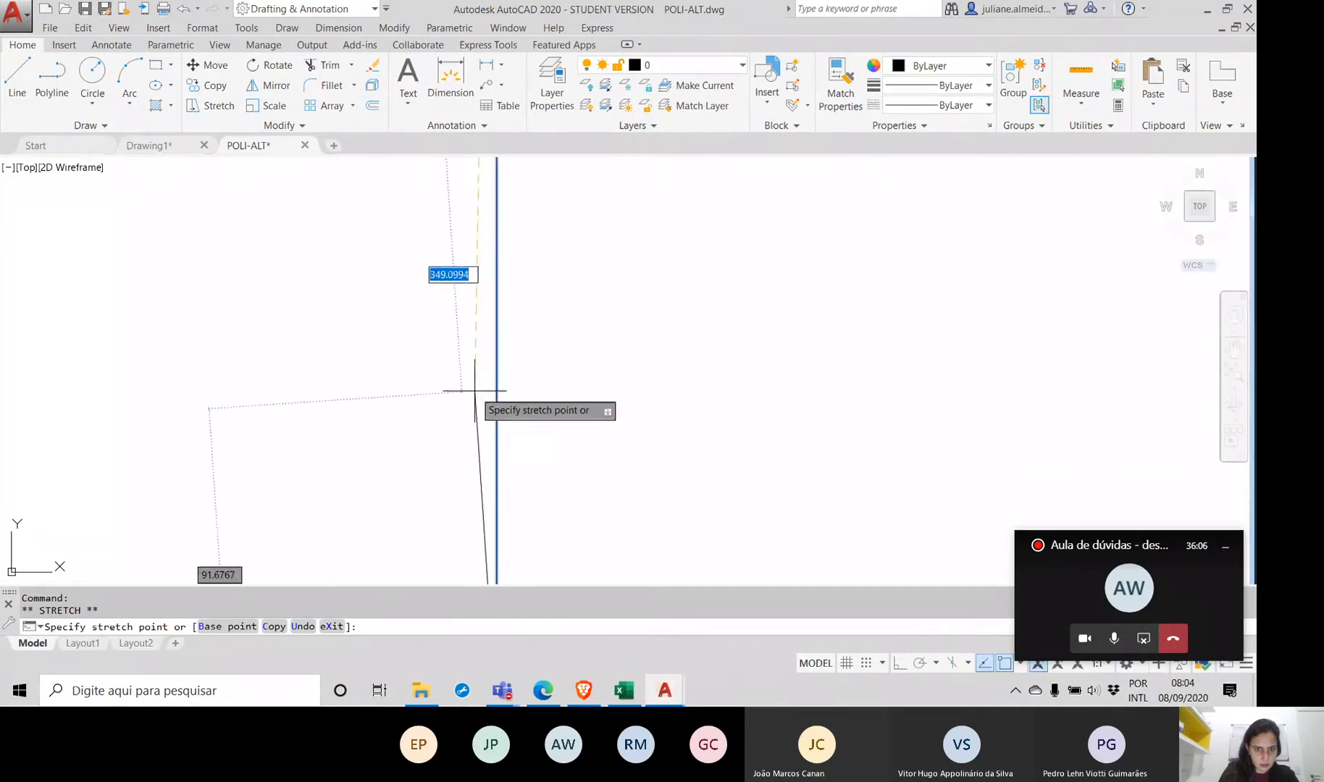
left_click(496, 405)
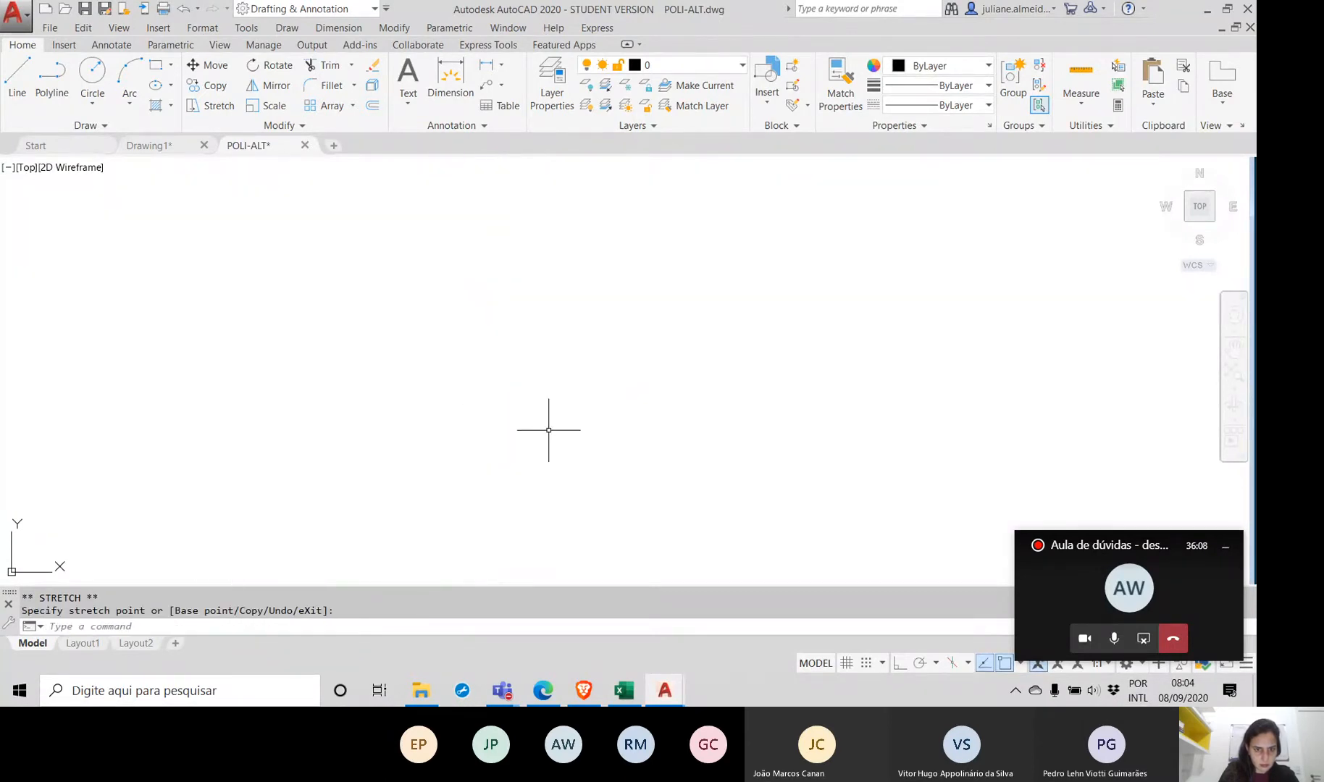
scroll(549, 392, "down", 5)
scroll(543, 425, "up", 6)
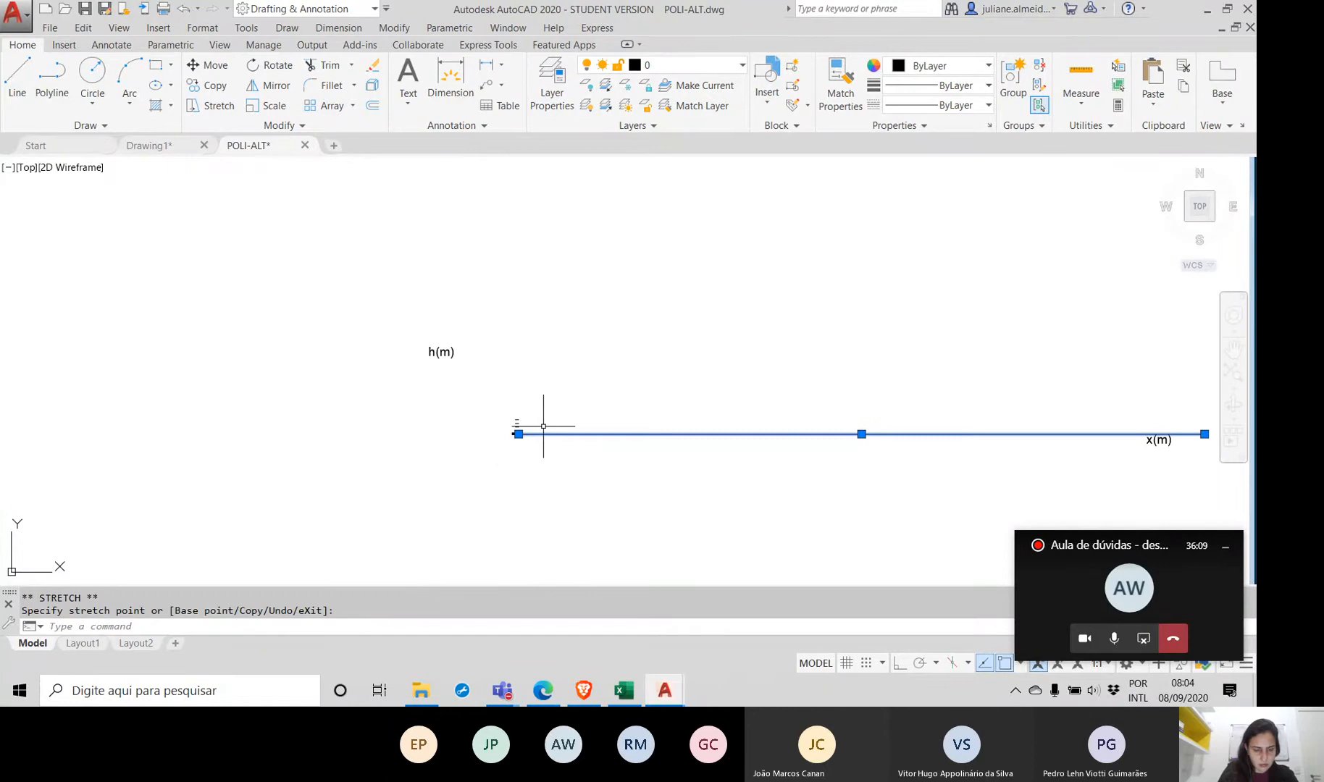
Step: Undo the last stretch of the vertical axis along with the view changes made since
key("ctrl+z")
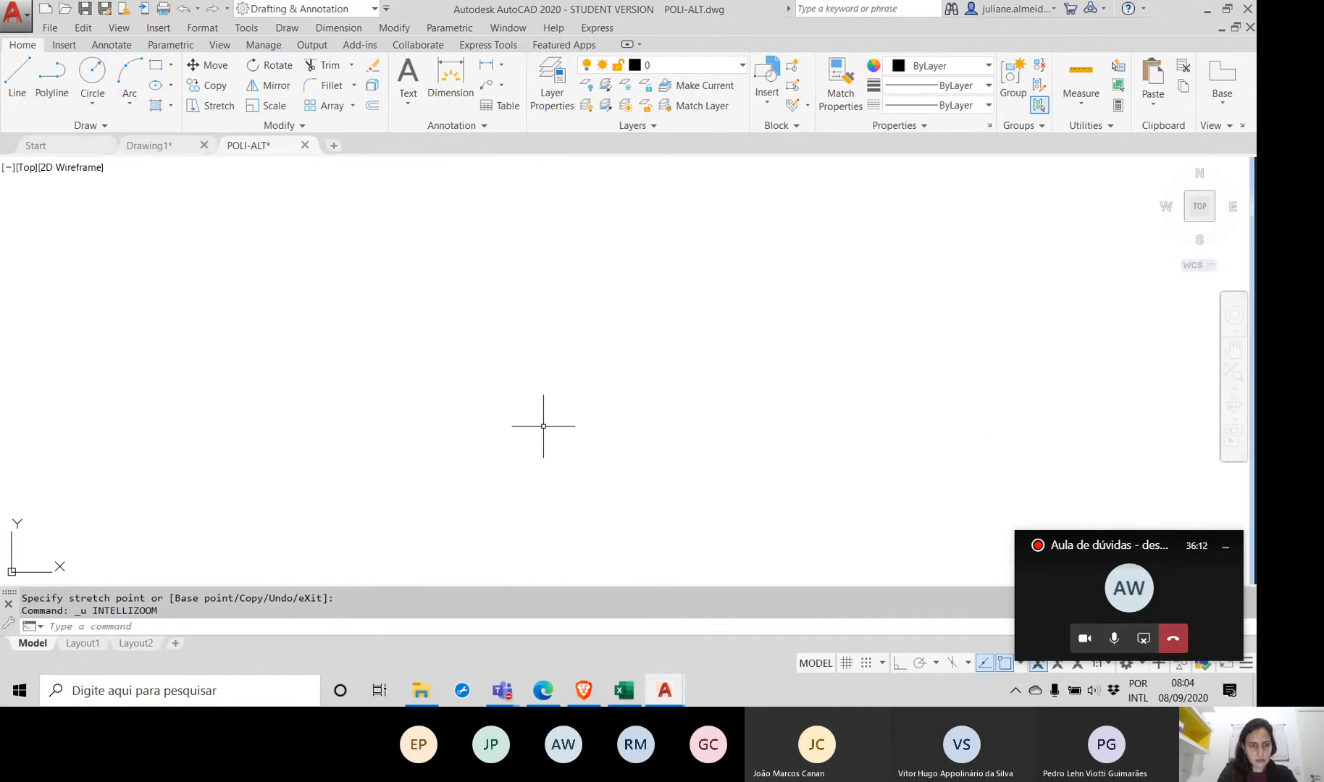
scroll(547, 362, "down", 3)
scroll(547, 359, "up", 3)
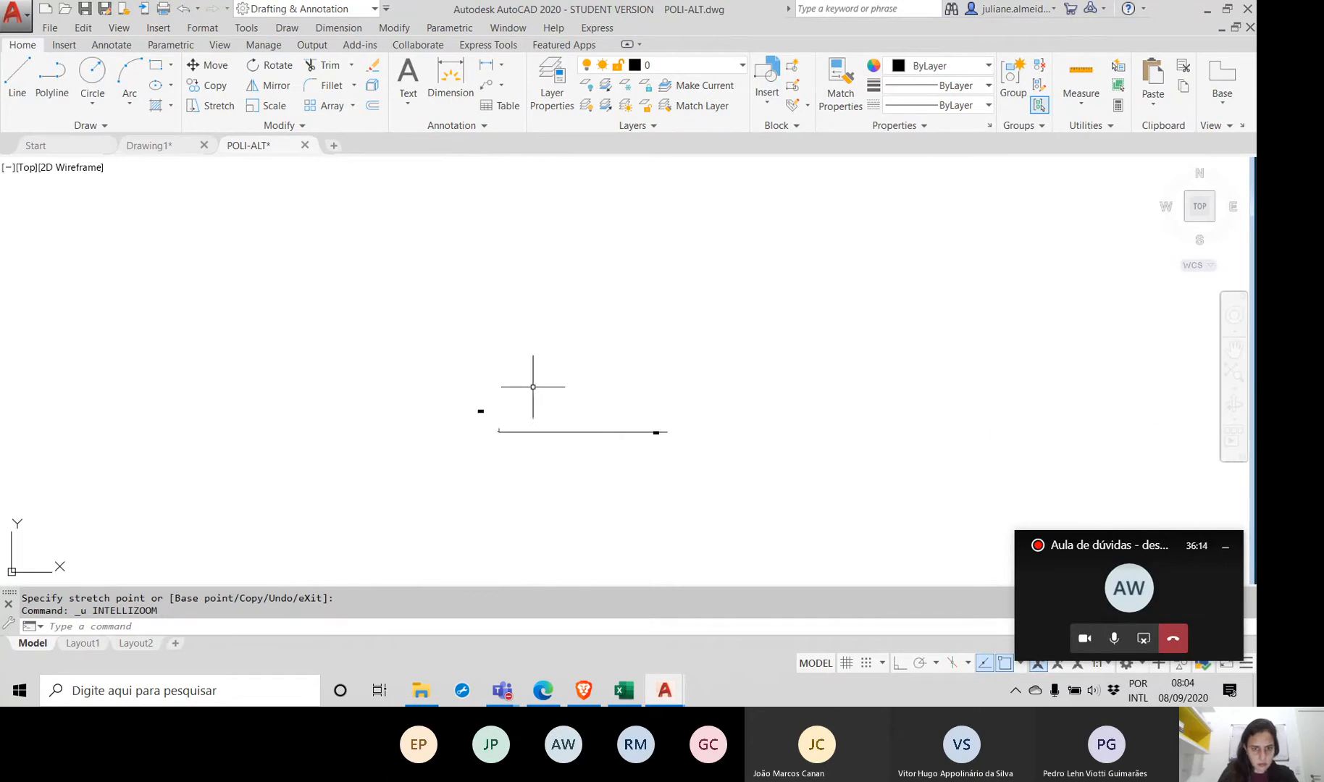
scroll(533, 387, "up", 4)
middle_click_drag(526, 393, 553, 267)
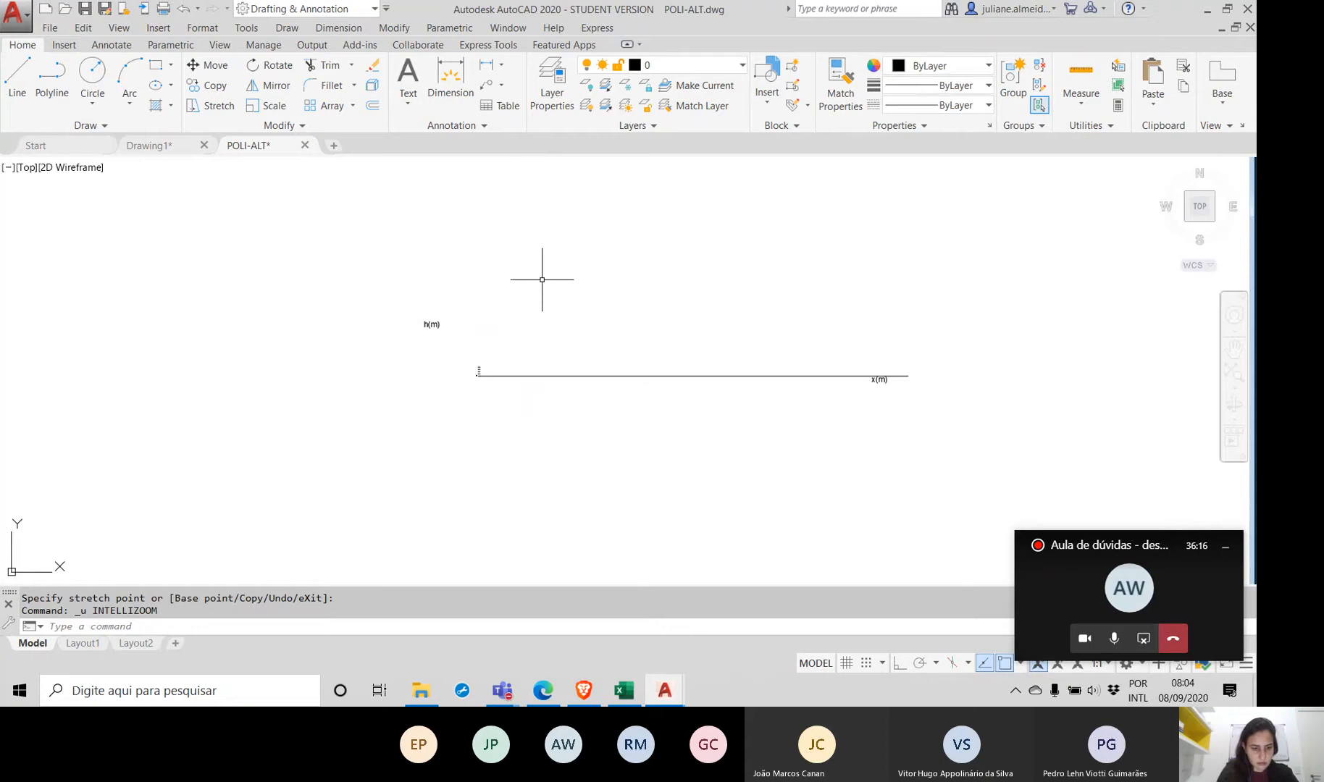
key("ctrl+z")
key("ctrl+z")
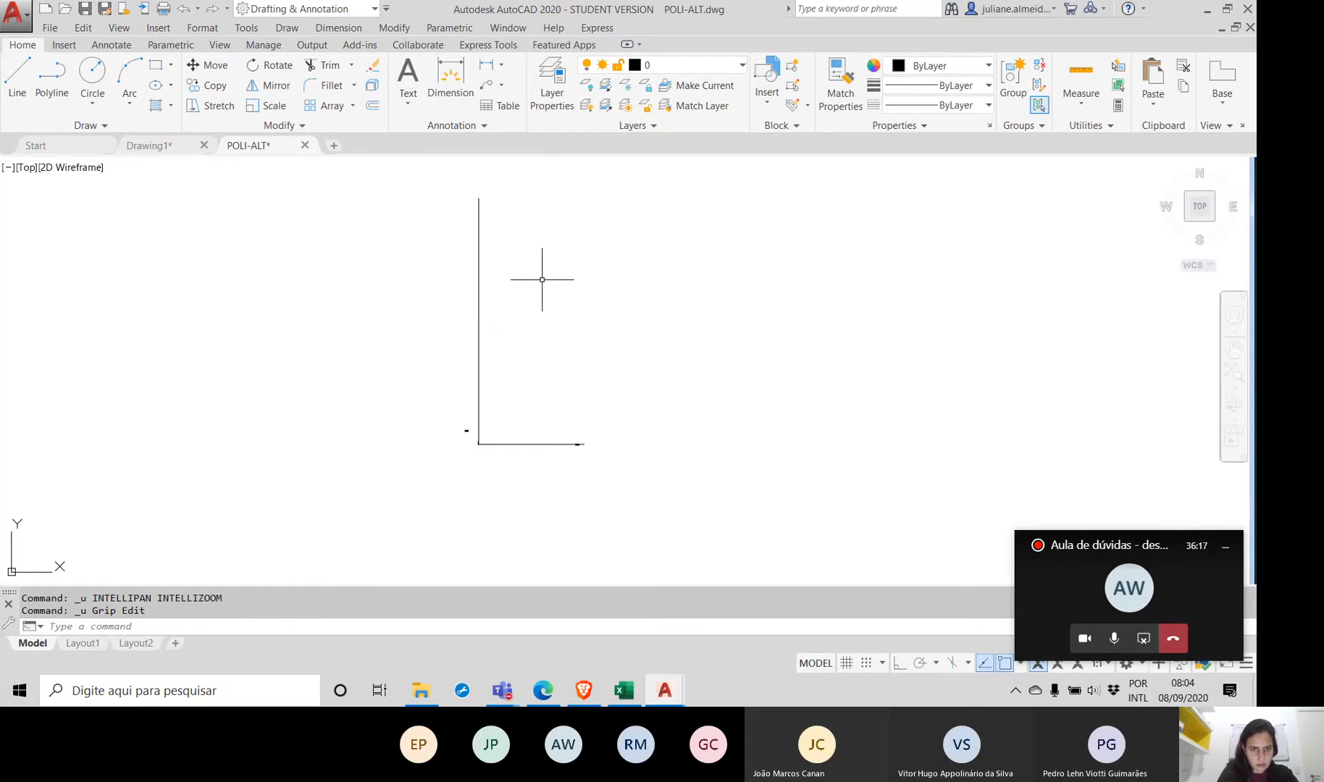
Step: Shorten the vertical axis by stretching its upper end straight down to about two thirds of the horizontal axis's length
left_click(478, 211)
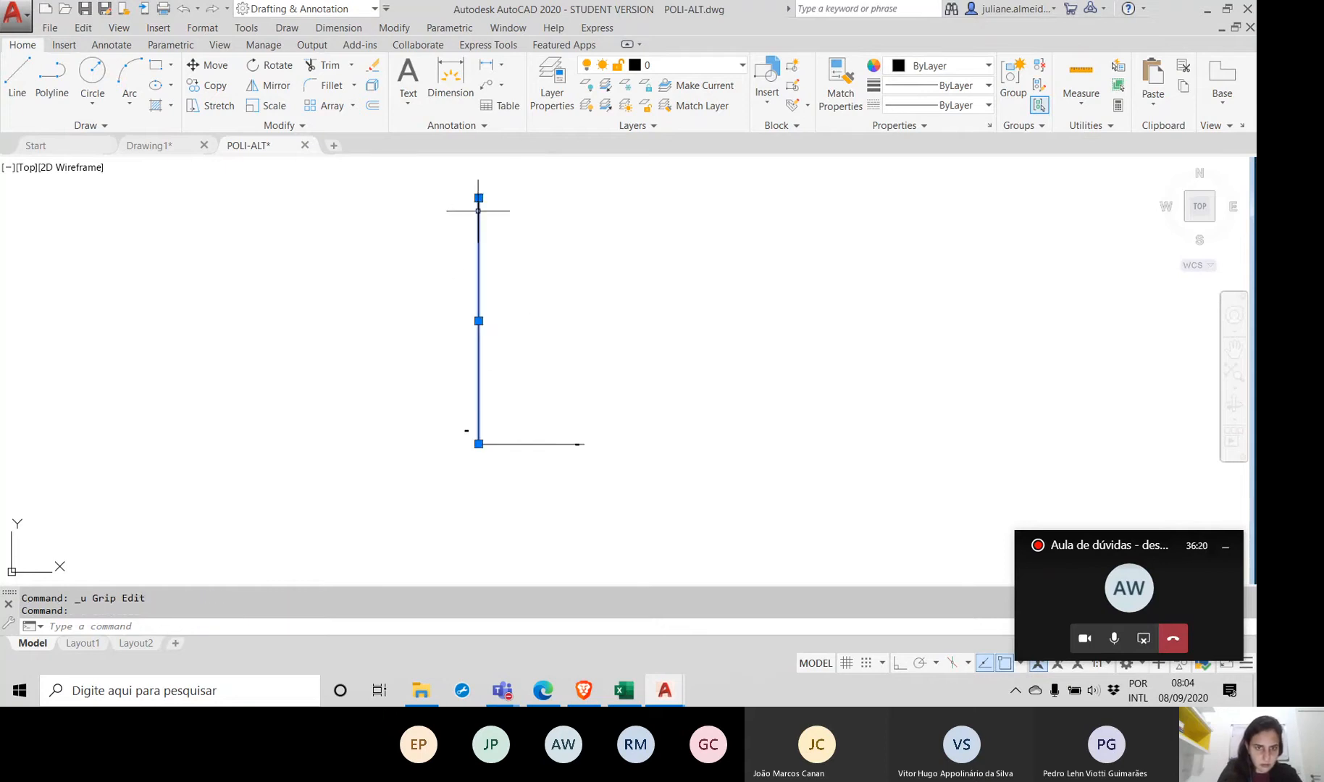
left_click(478, 198)
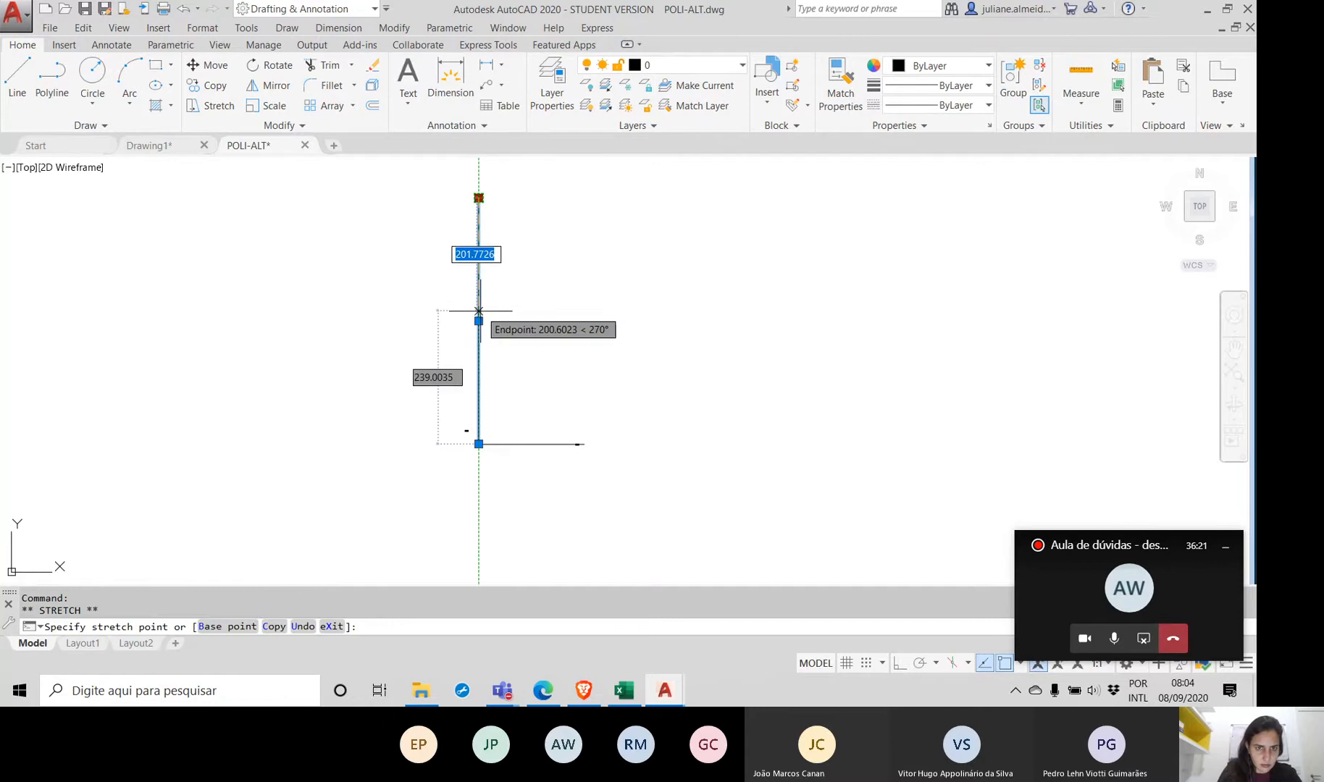
left_click(478, 375)
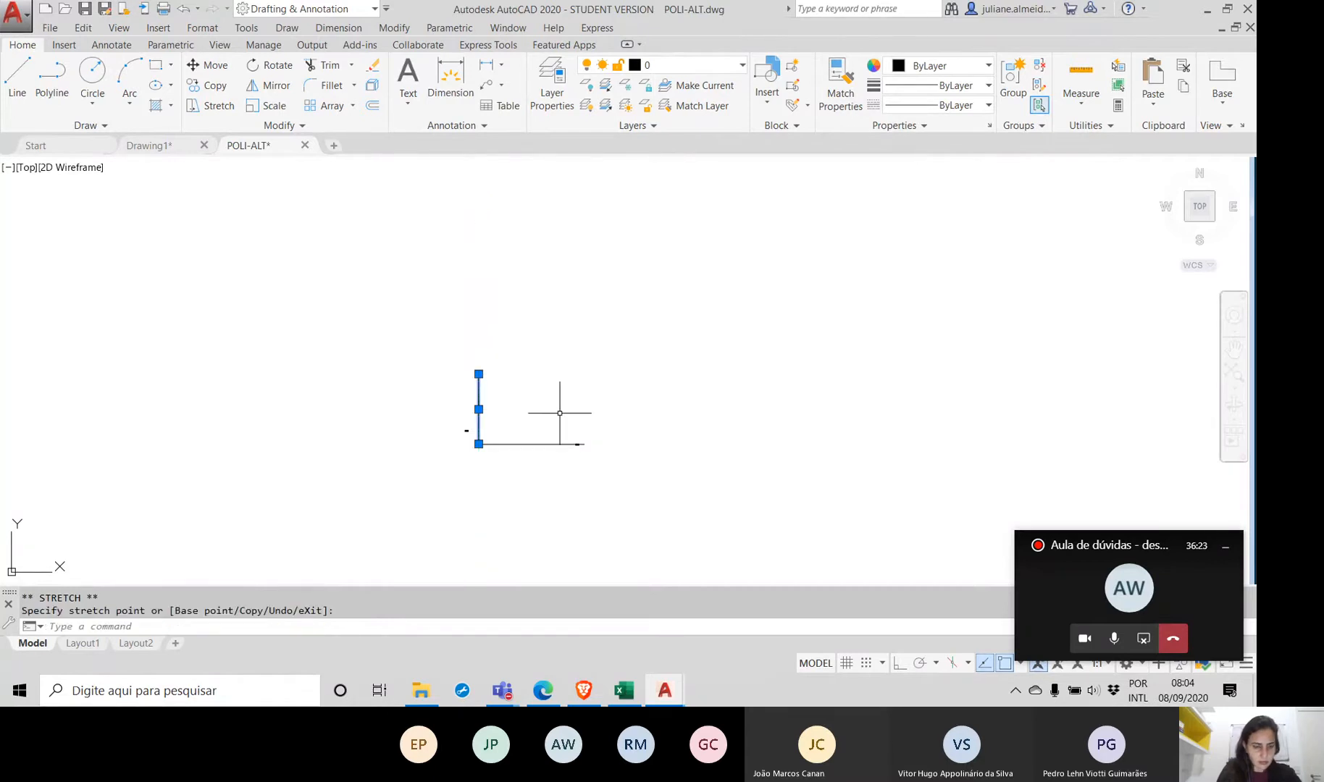
key("Escape")
Step: Move both axes with their ticks and labels by their intersection up to the area just below the contour map
left_click(603, 470)
left_click(358, 346)
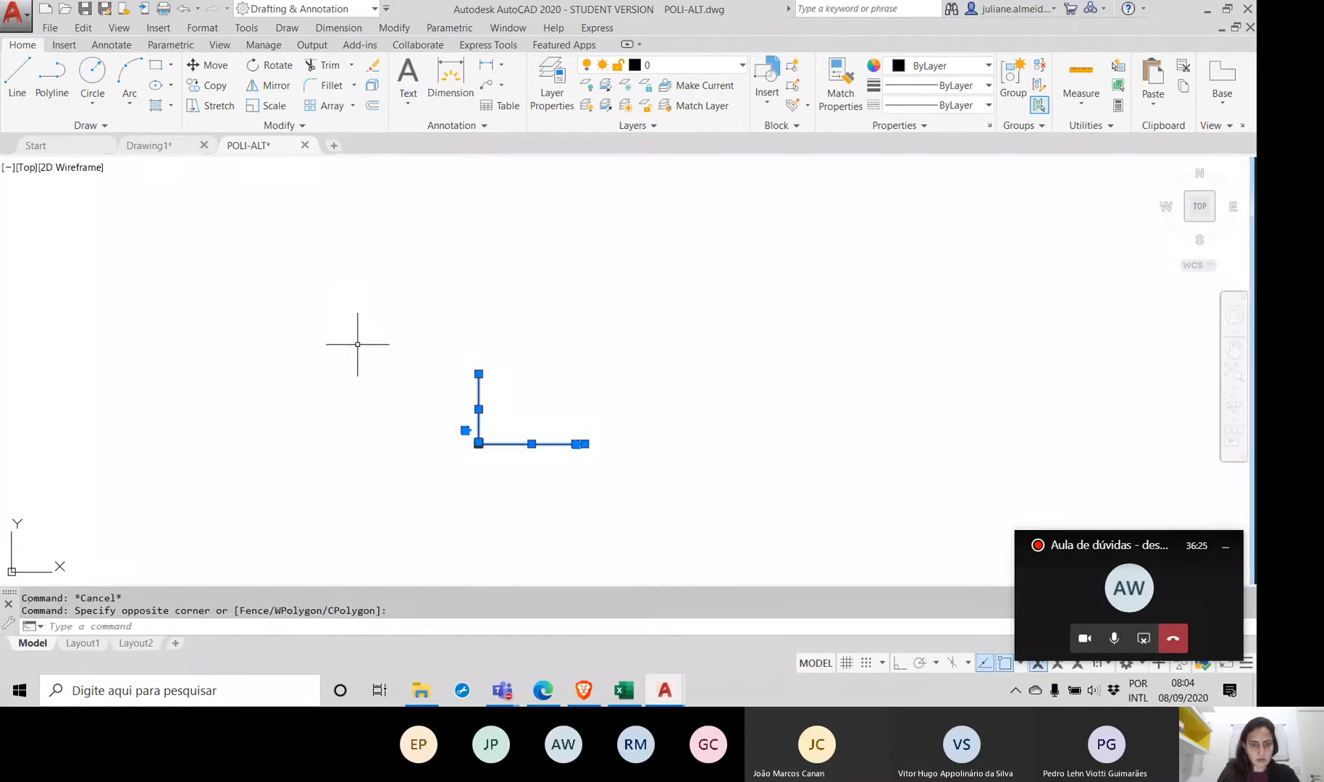
type("move")
key("Return")
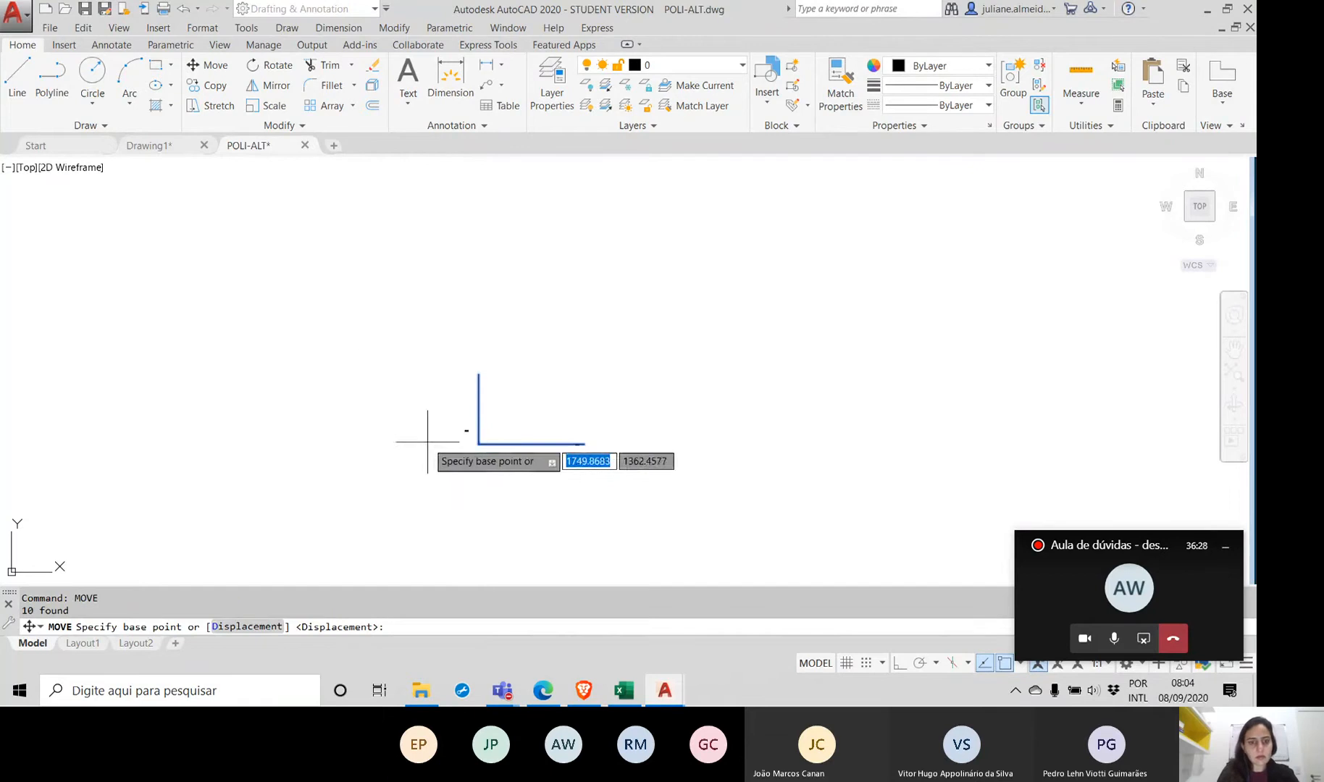
left_click(478, 444)
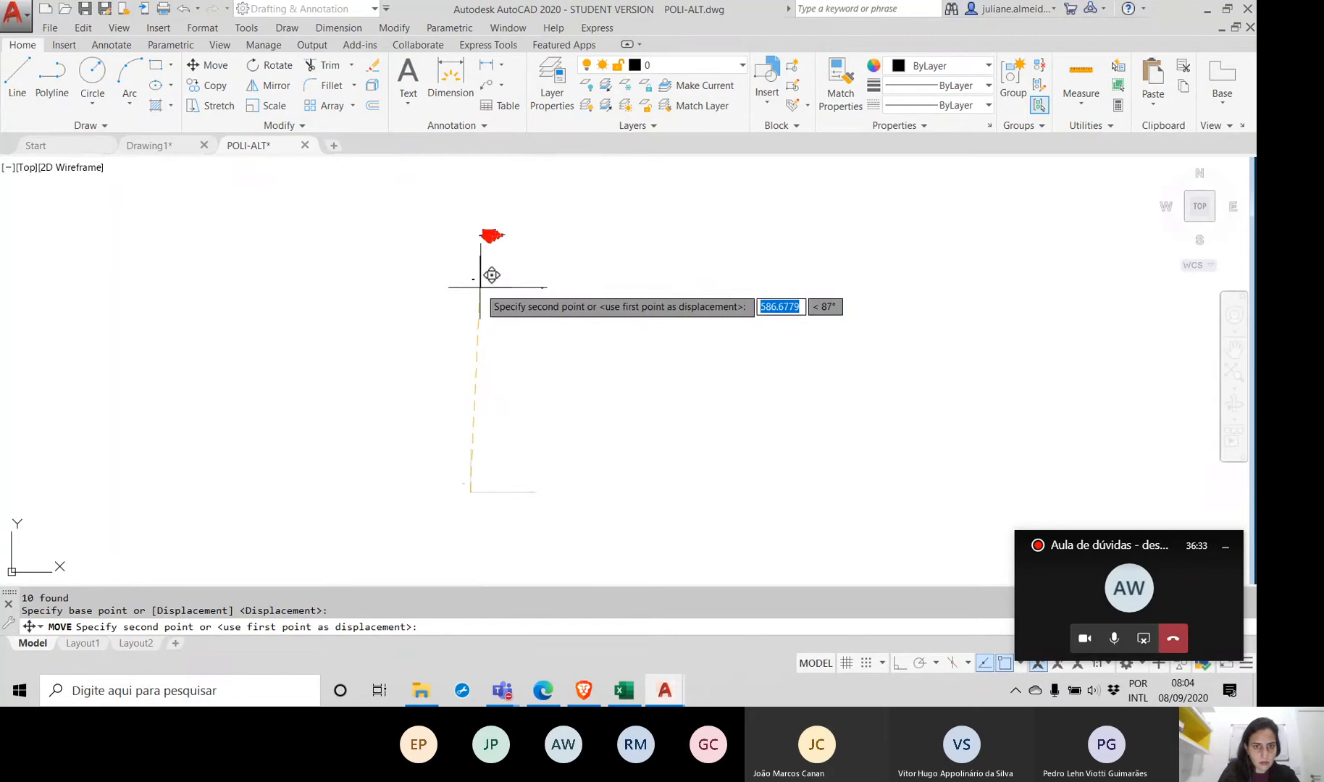
scroll(486, 287, "up", 3)
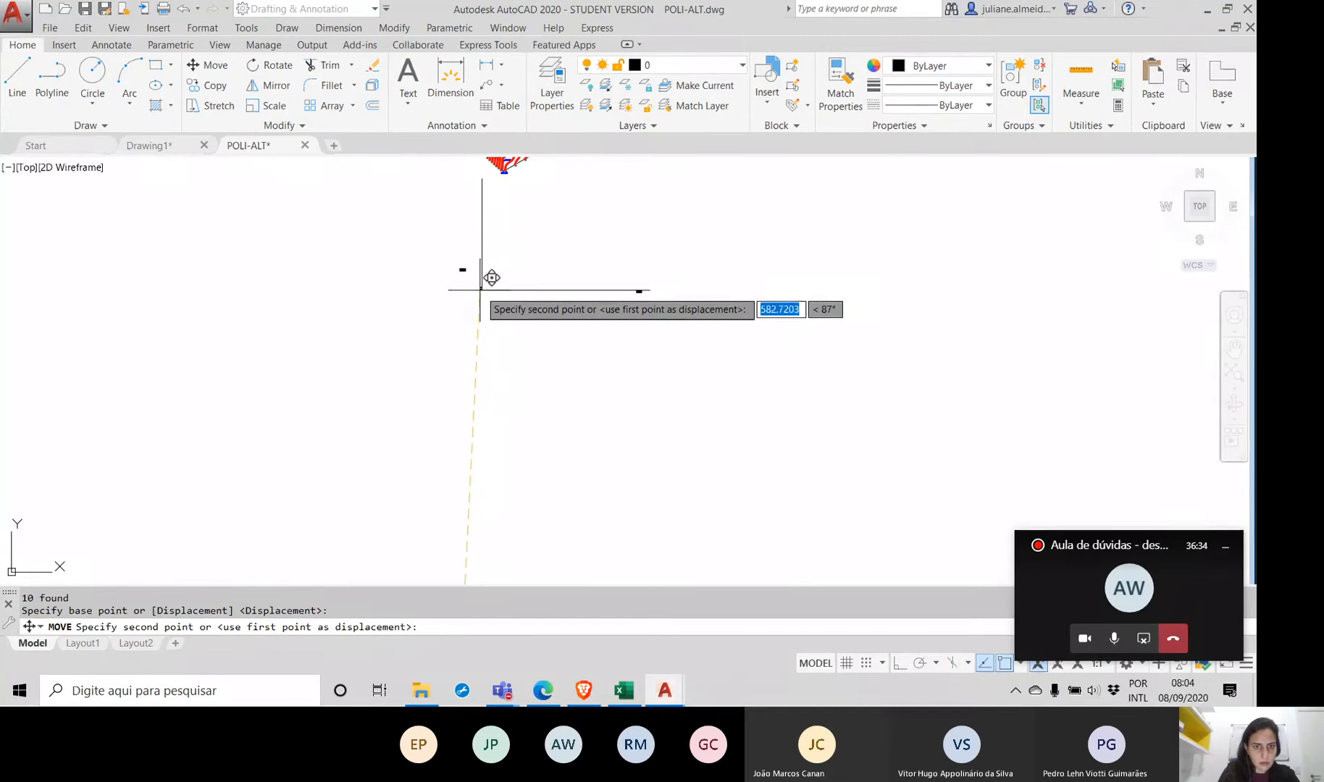
left_click(473, 326)
scroll(458, 330, "up", 4)
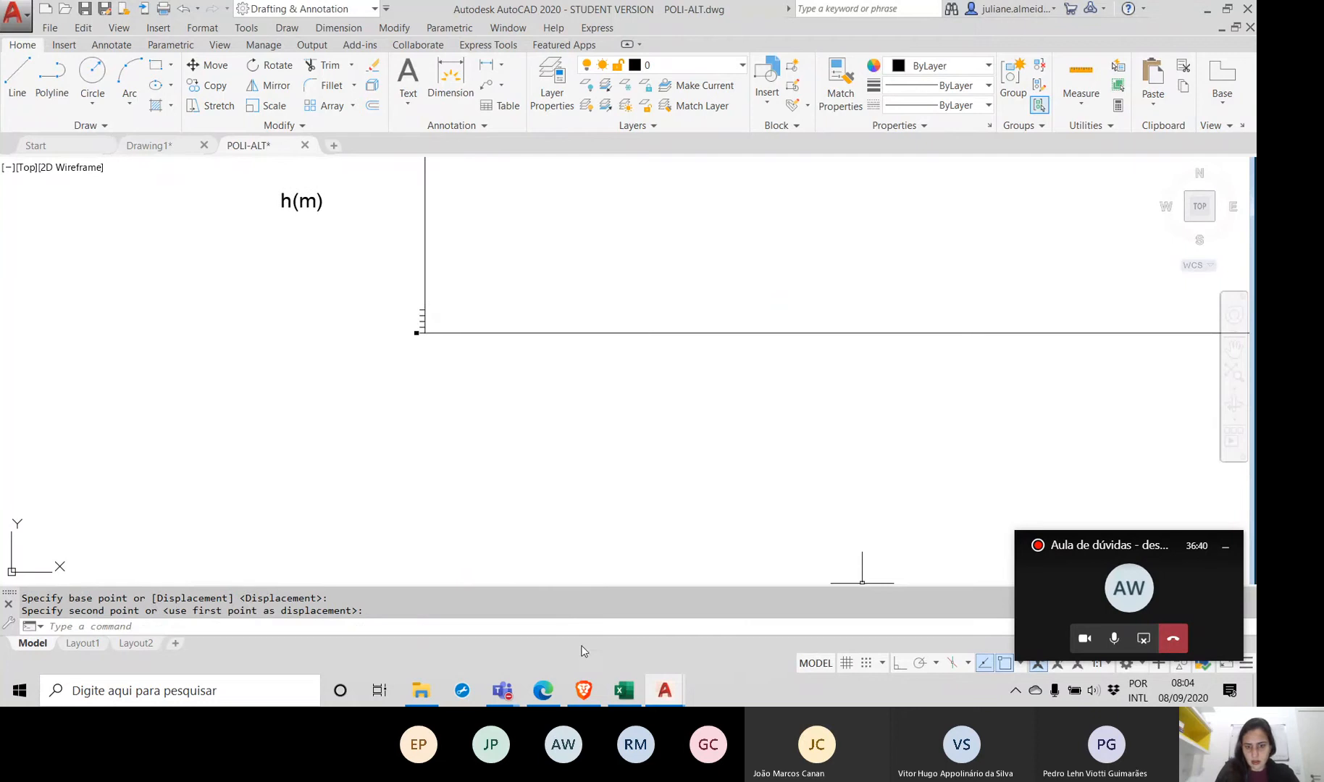
Step: Switch to the Teams meeting to check its chat, and return to the POLI-ALT drawing in AutoCAD
mouse_move(502, 690)
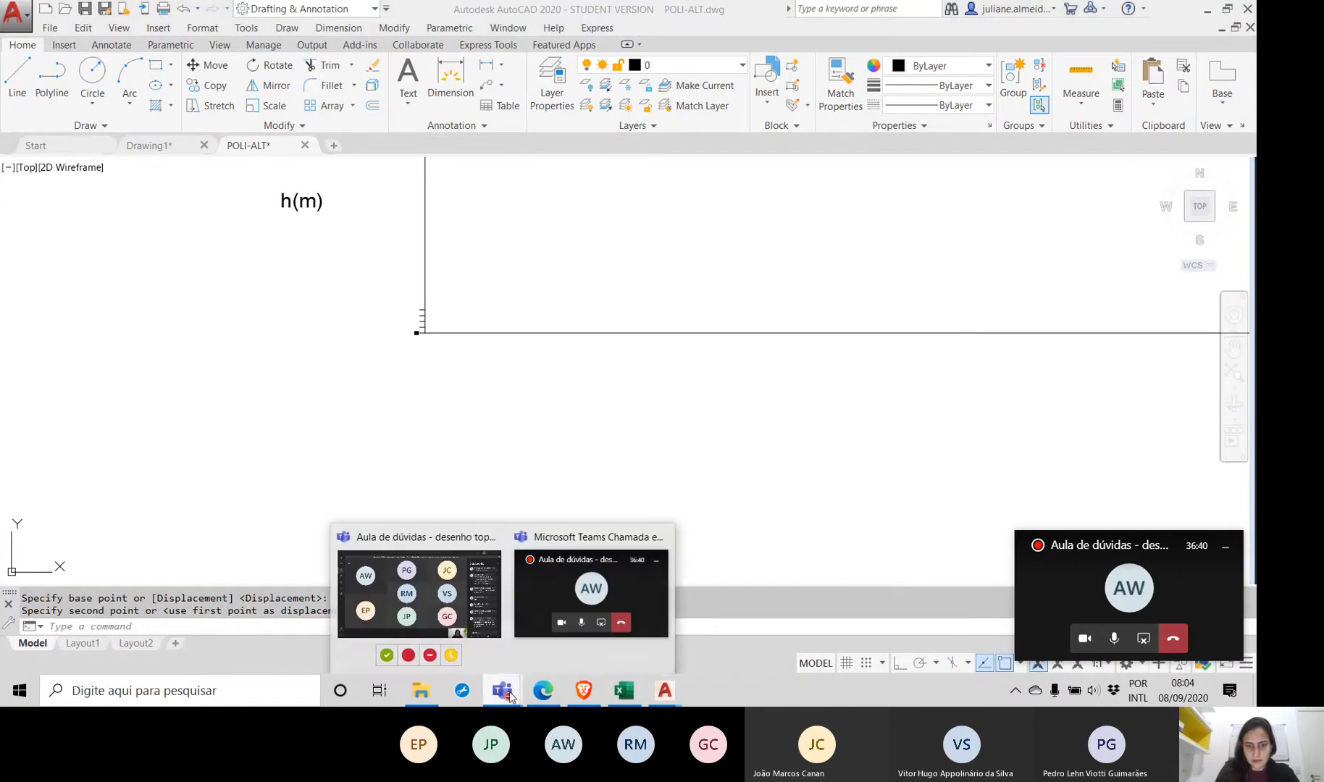
left_click(386, 573)
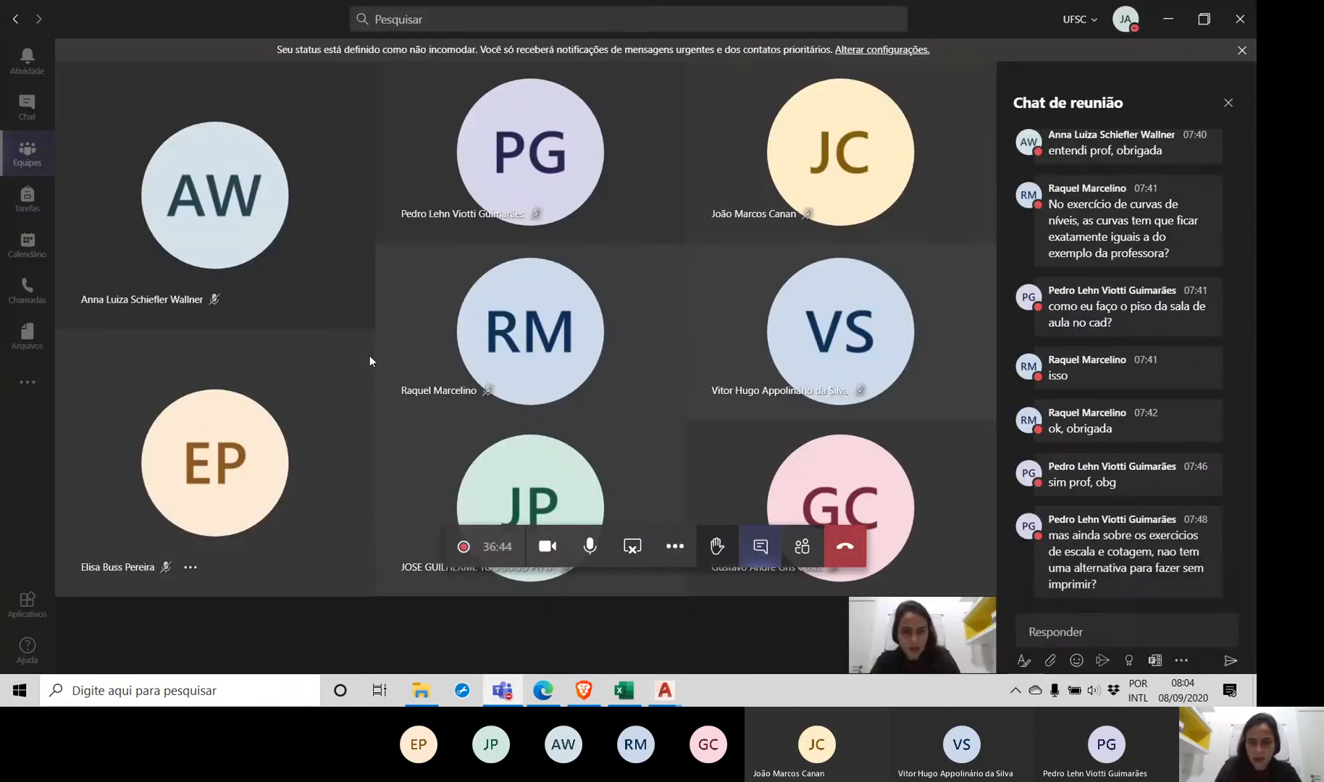
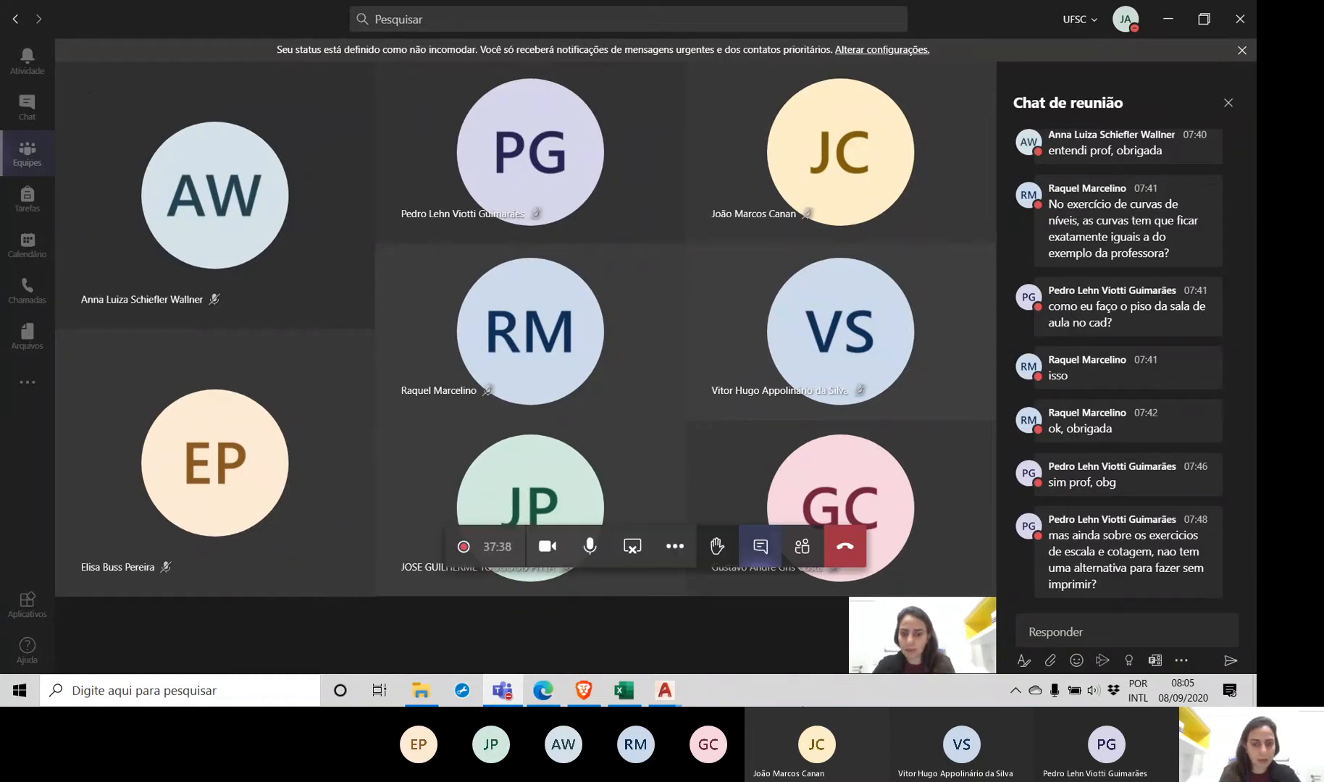
left_click(667, 691)
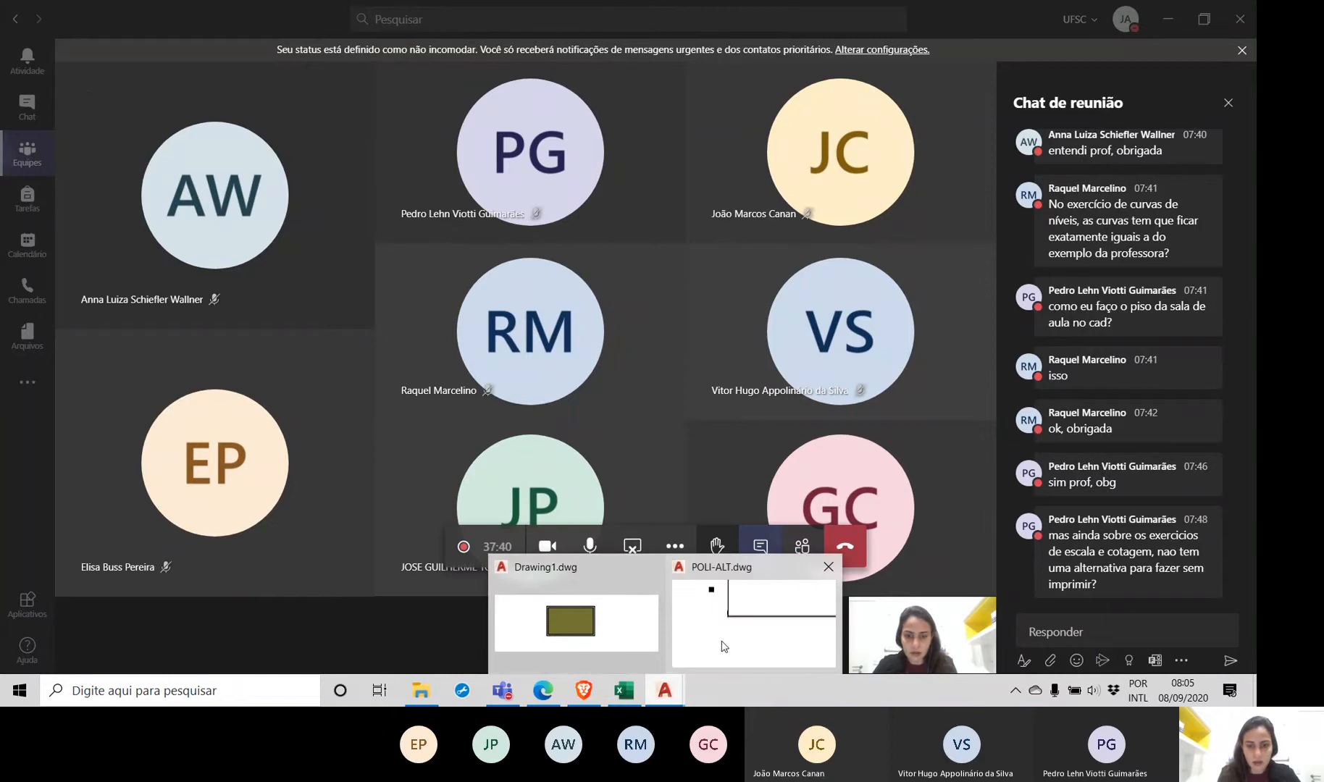
left_click(753, 624)
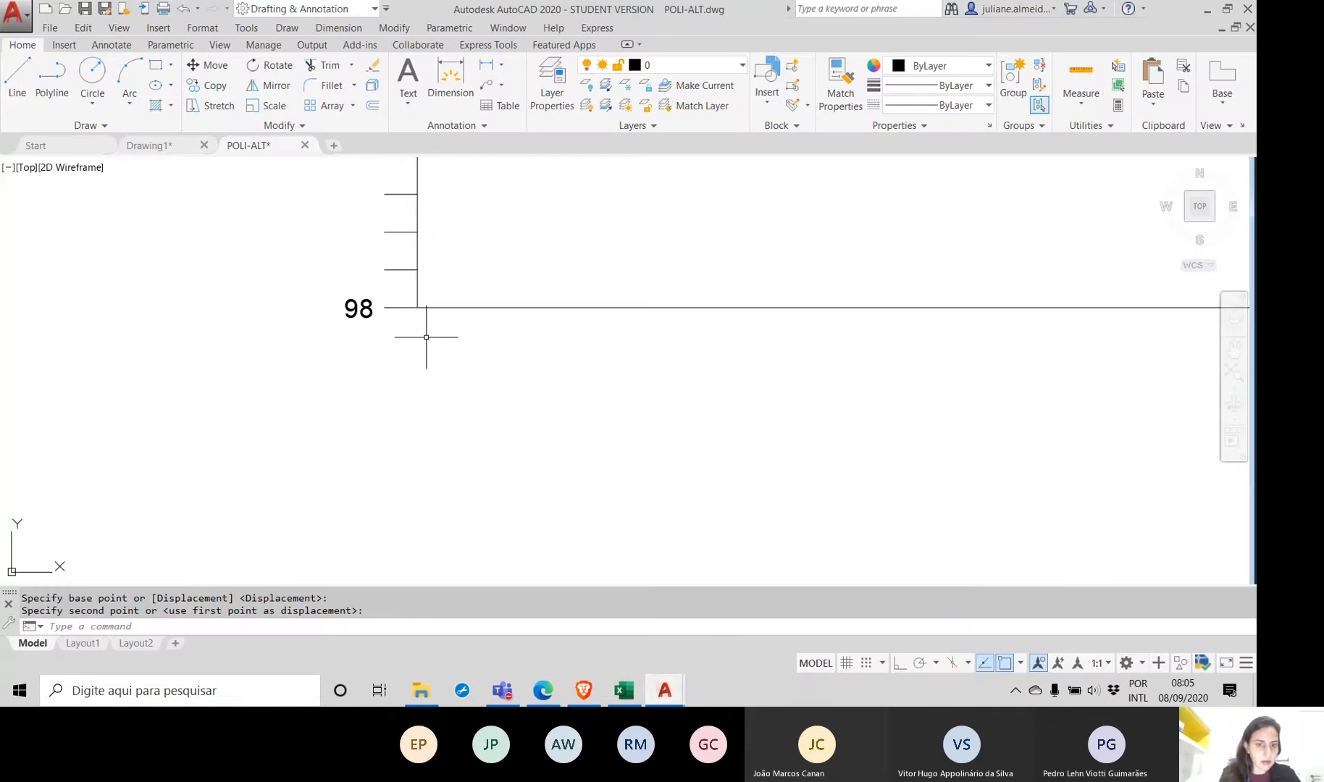
Step: Move the x(m) label from the far end of the horizontal axis to just below it near the origin
middle_click_drag(427, 334, 305, 340)
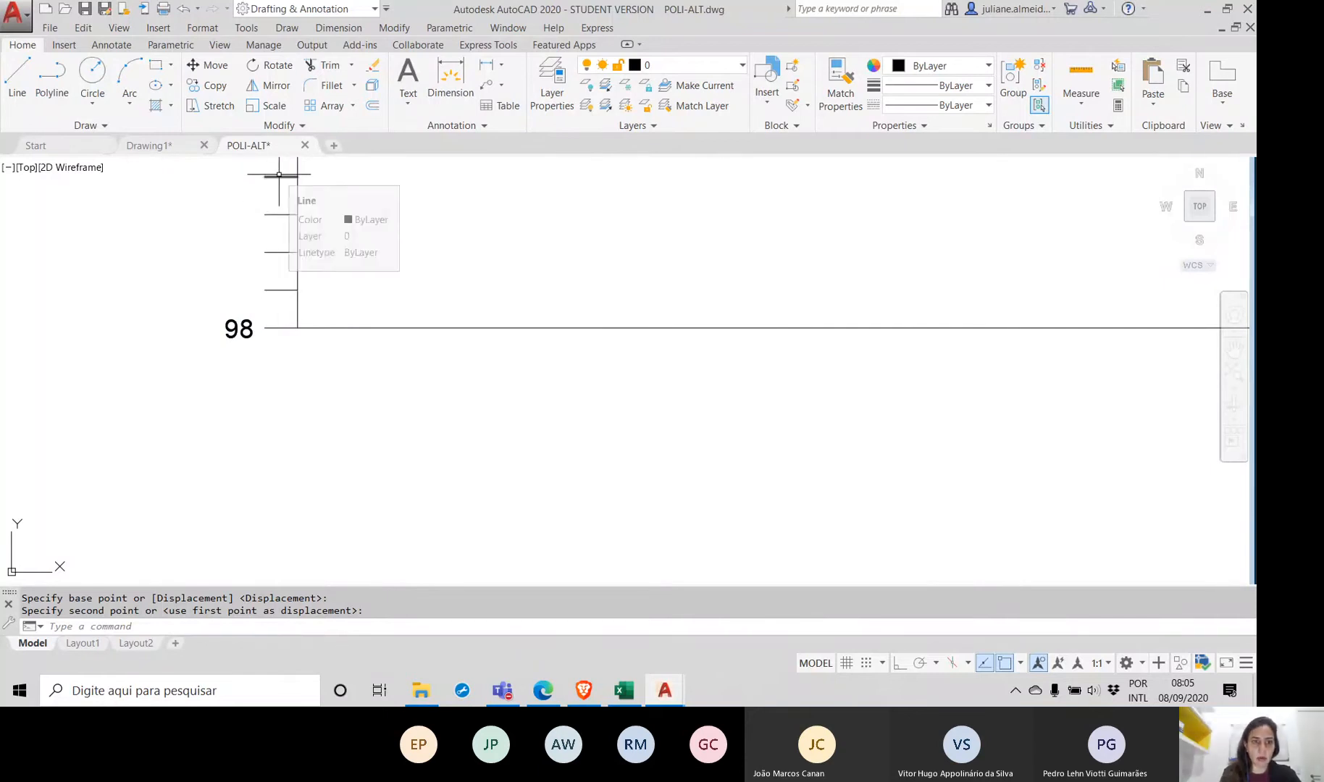
scroll(500, 305, "down", 2)
middle_click_drag(621, 302, 405, 334)
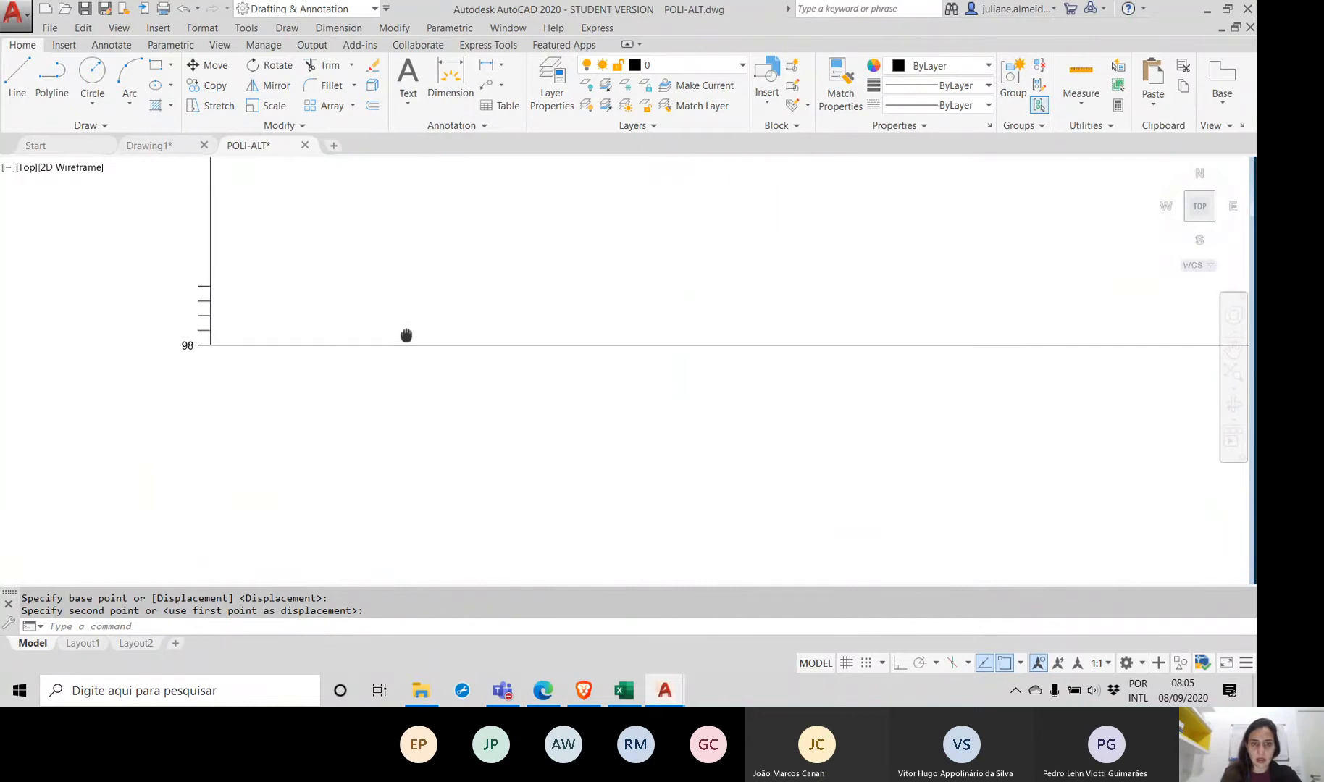
scroll(626, 346, "down", 2)
middle_click_drag(627, 346, 462, 366)
scroll(724, 363, "down", 3)
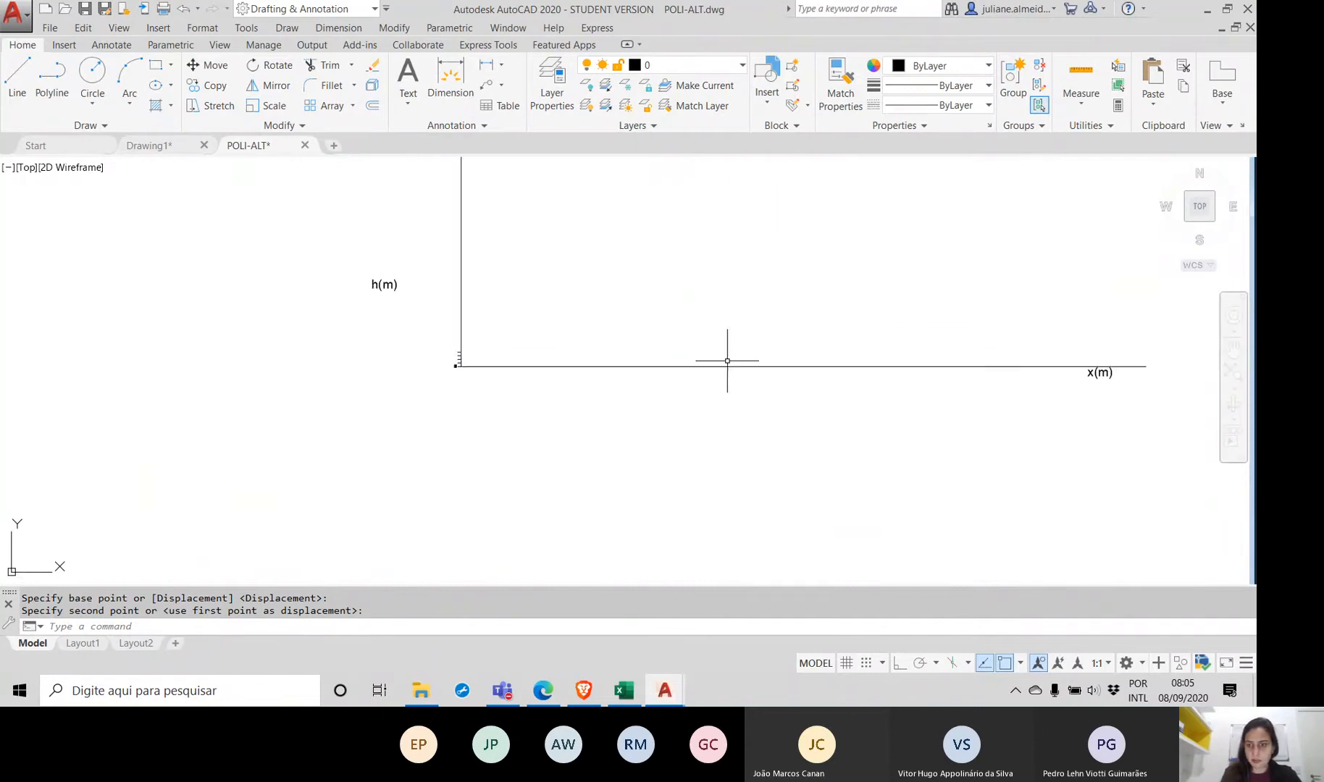
left_click(960, 368)
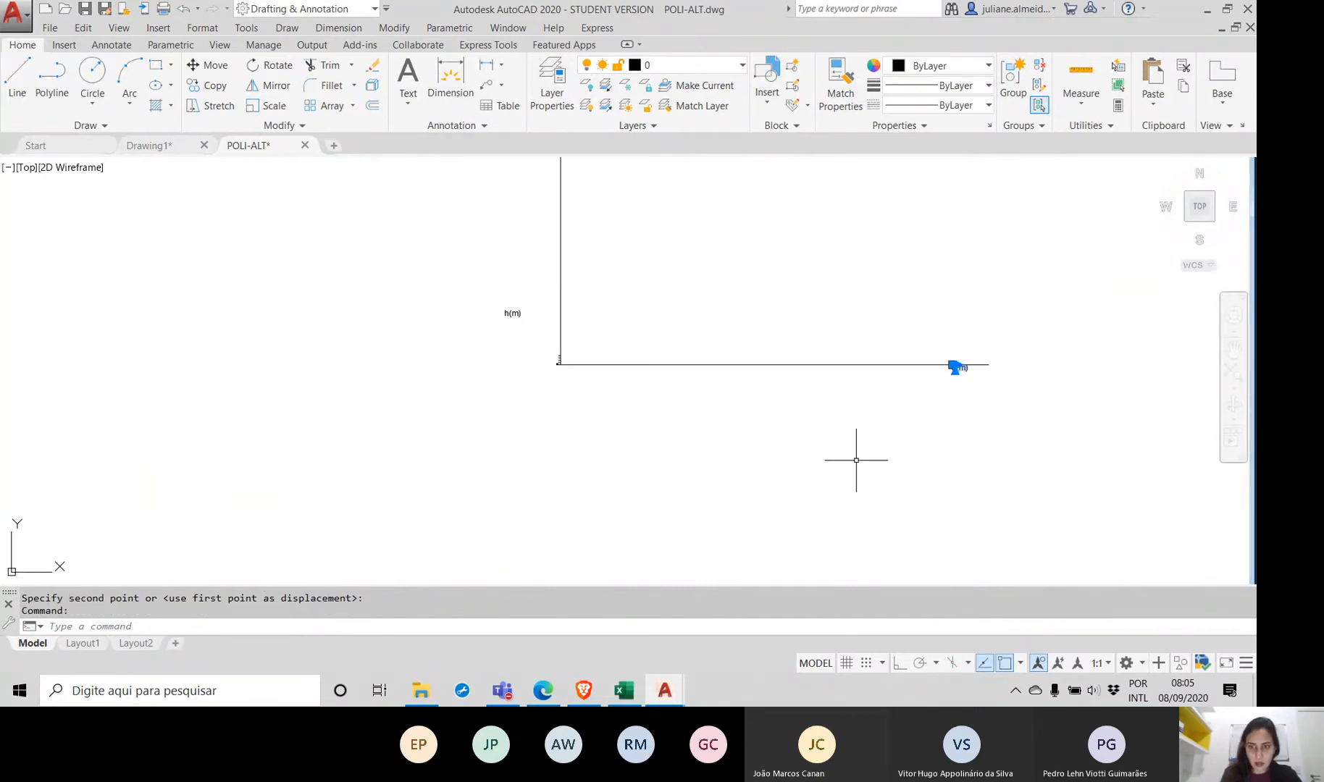
key("Escape")
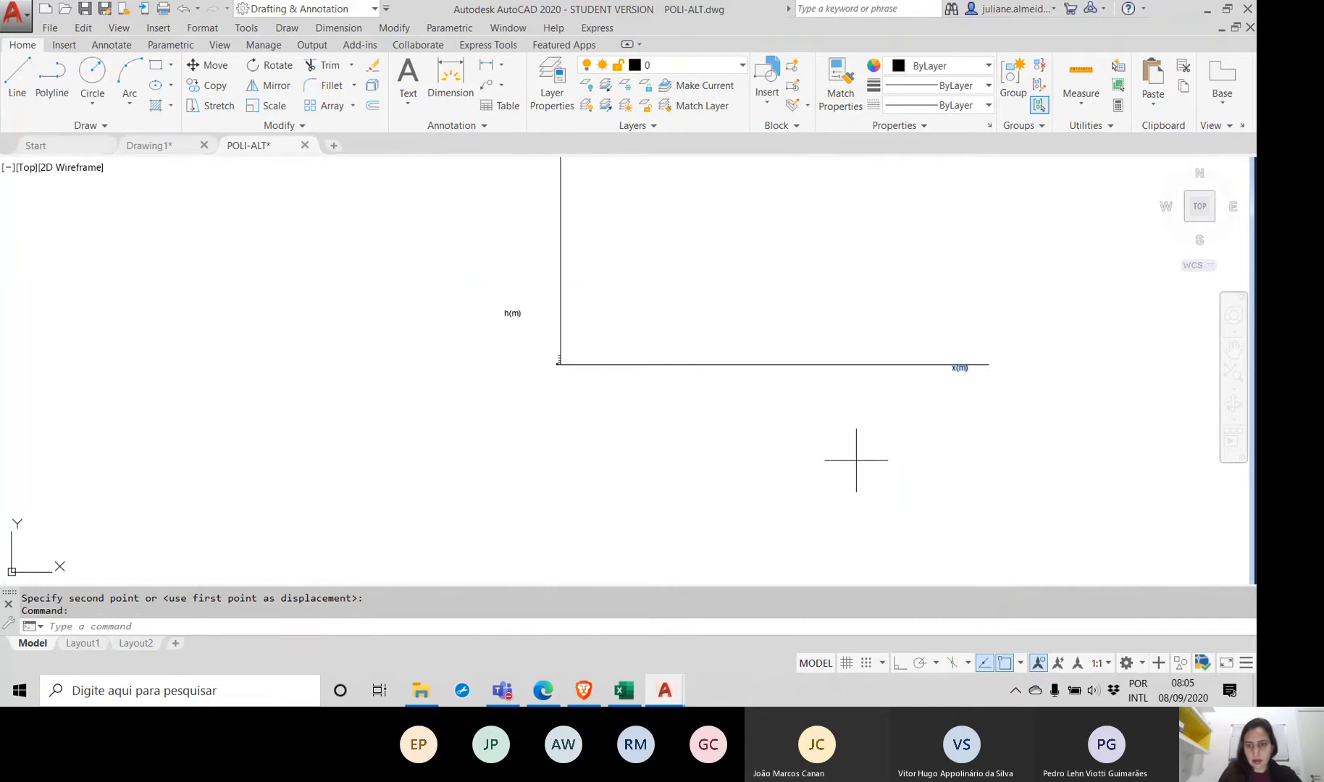
left_click(960, 368)
type("m")
key("Return")
left_click(957, 371)
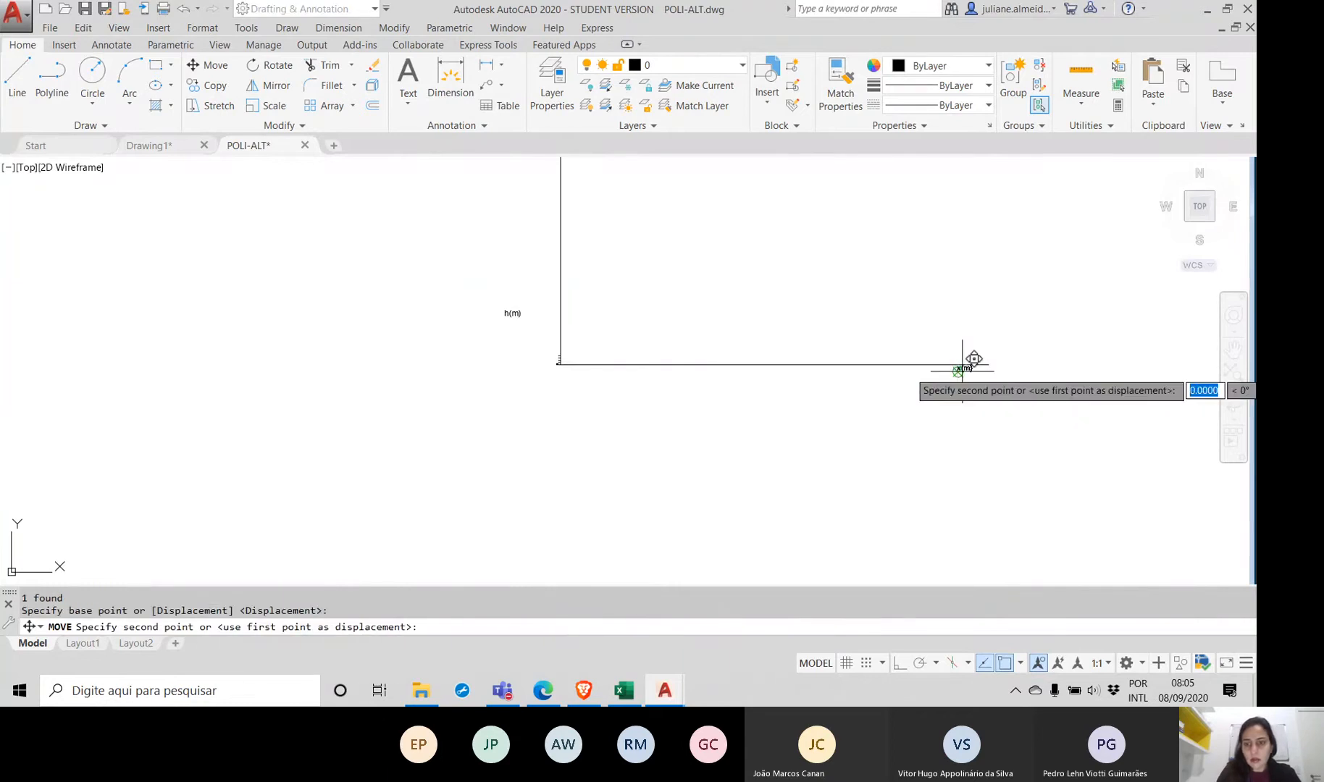
left_click(614, 371)
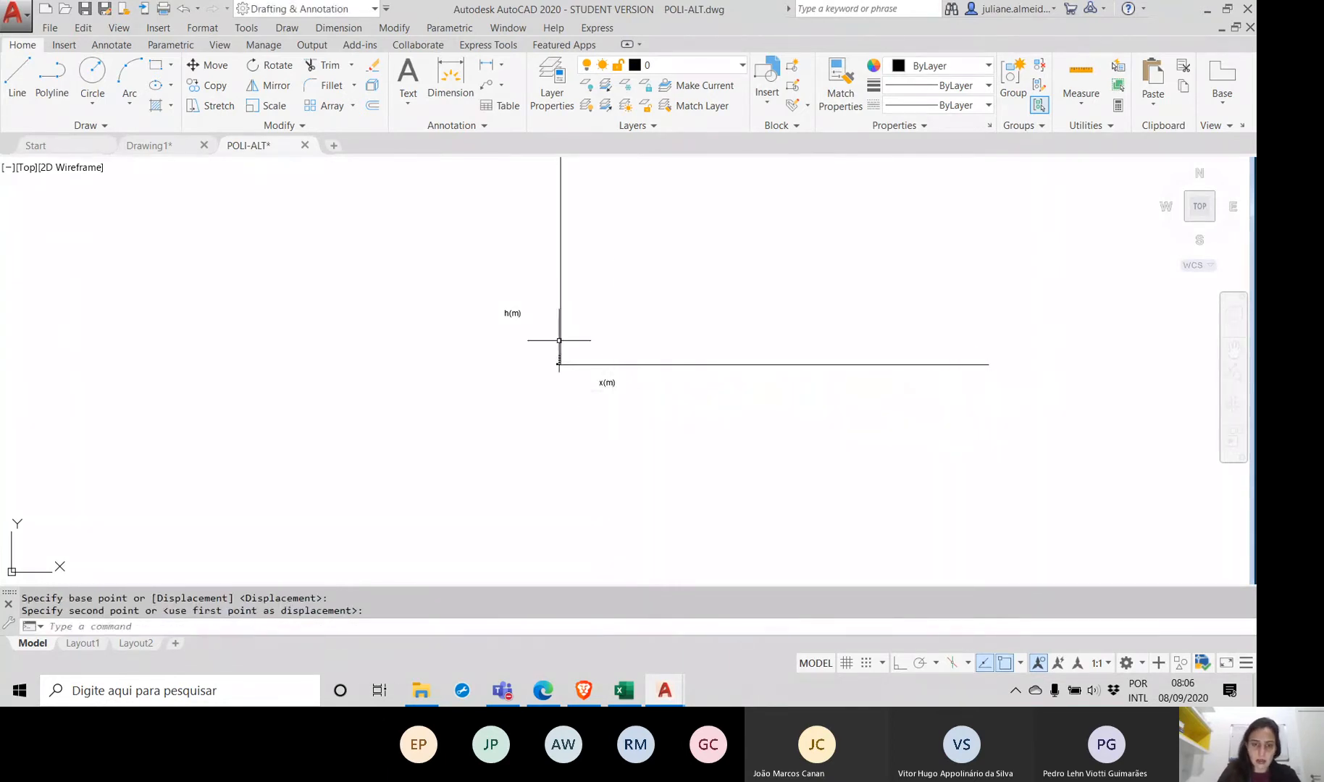
Step: Examine the contour lines and elevation labels around point 4(98,8) on the contour map
scroll(616, 275, "down", 5)
middle_click_drag(614, 234, 598, 305)
scroll(598, 305, "up", 7)
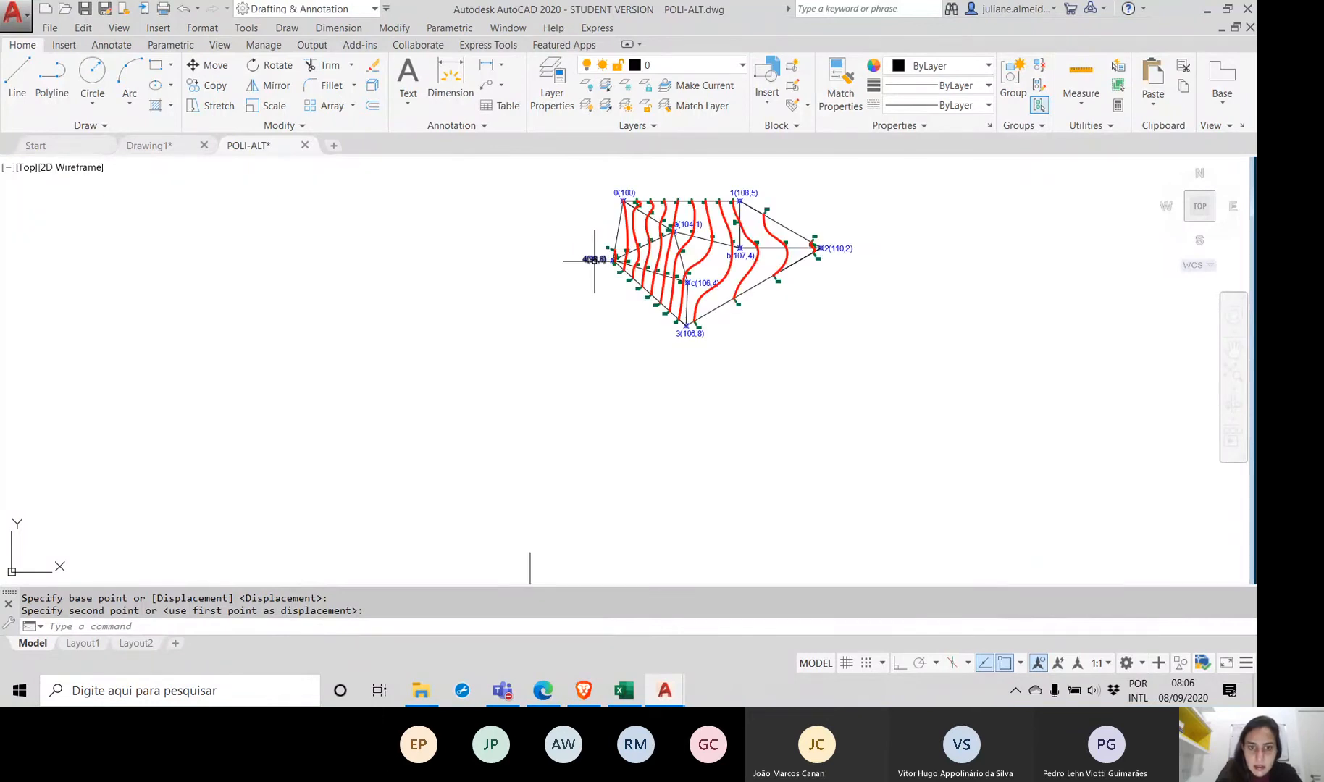
scroll(618, 255, "up", 8)
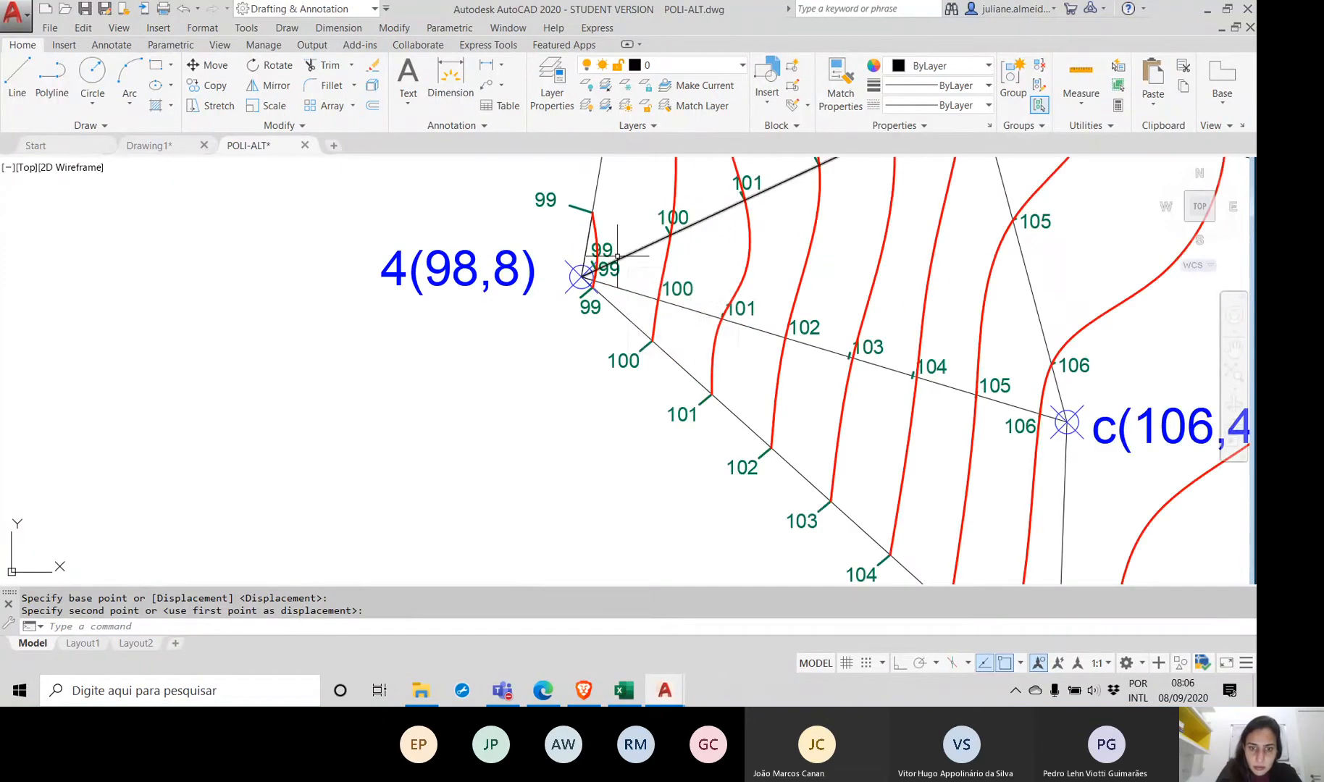
scroll(618, 255, "down", 2)
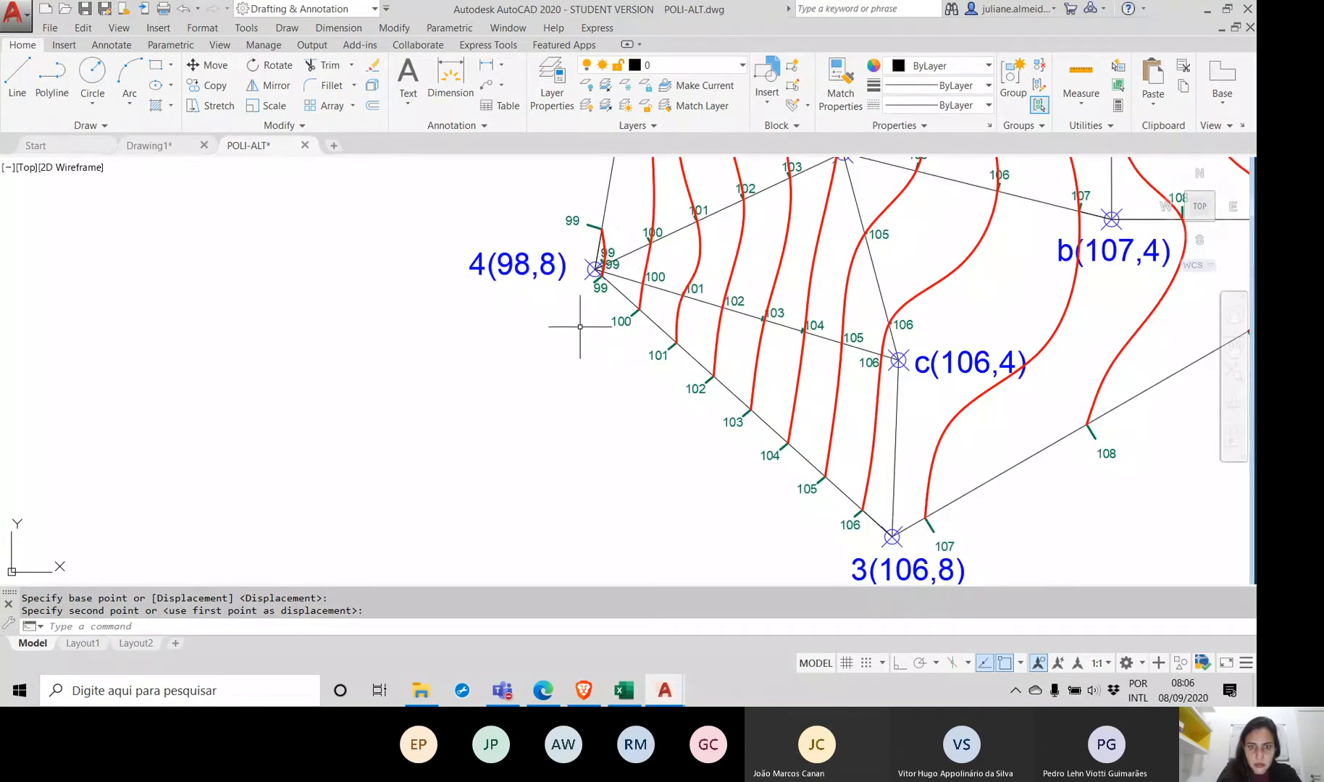
scroll(583, 312, "down", 6)
middle_click_drag(585, 327, 520, 235)
scroll(541, 261, "down", 4)
scroll(547, 292, "up", 2)
scroll(517, 238, "down", 2)
Step: Move the axes, ticks and labels by the vertical axis's upper end to about 28 units directly below point 4(98,8)
left_click(787, 501)
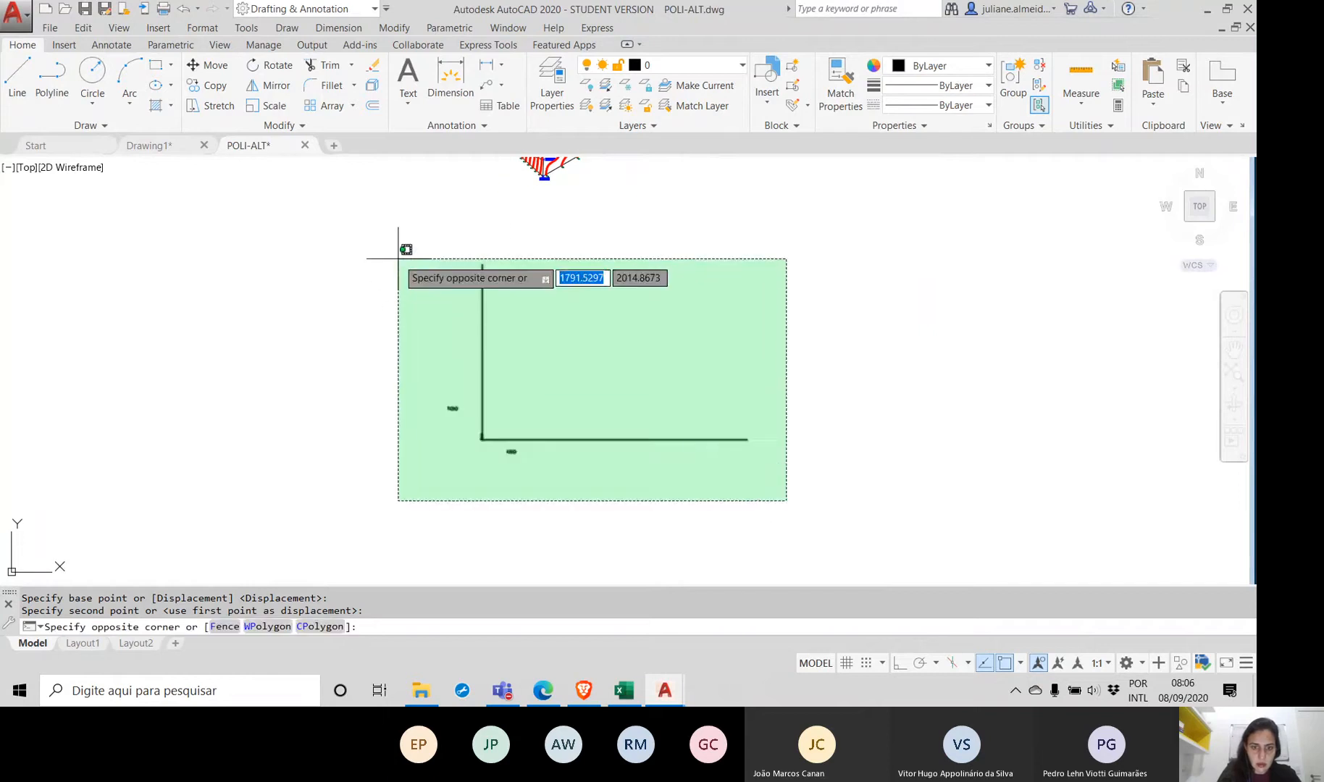
left_click(399, 255)
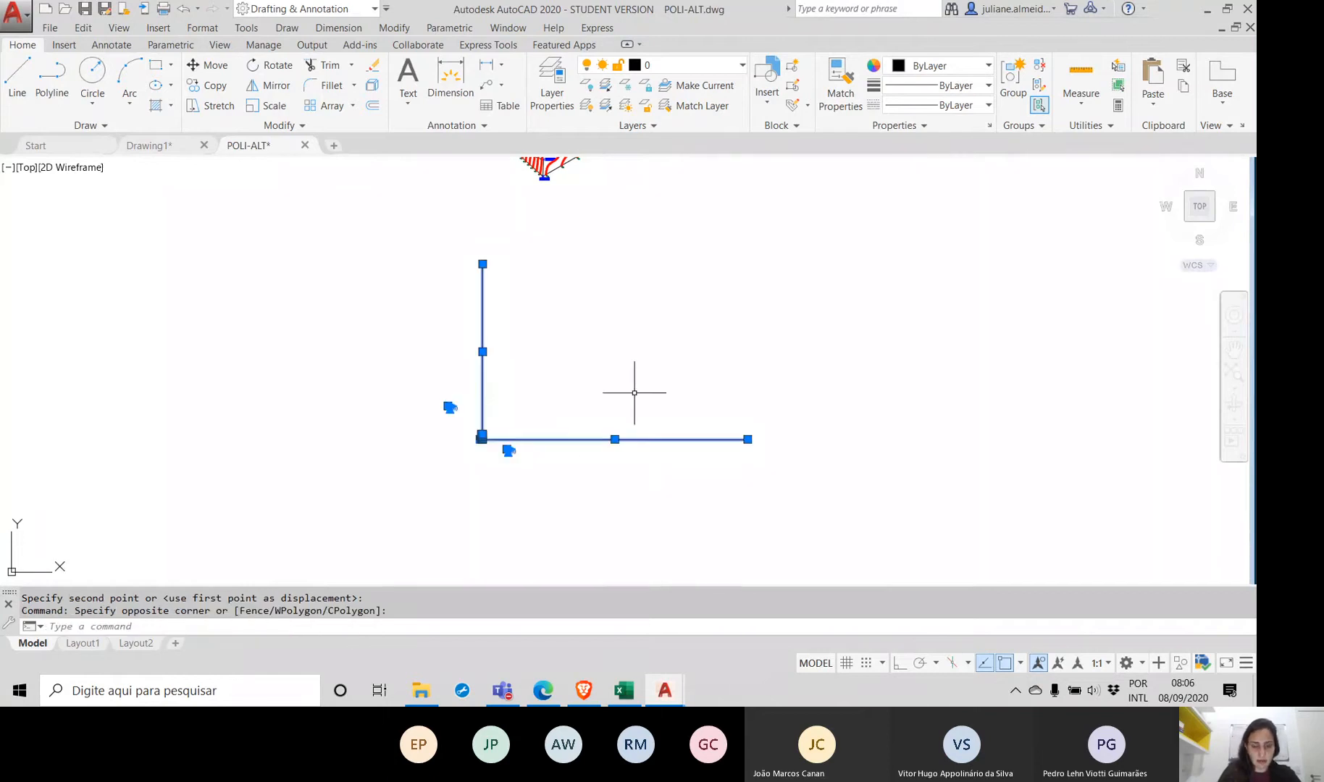
type("move")
key("Return")
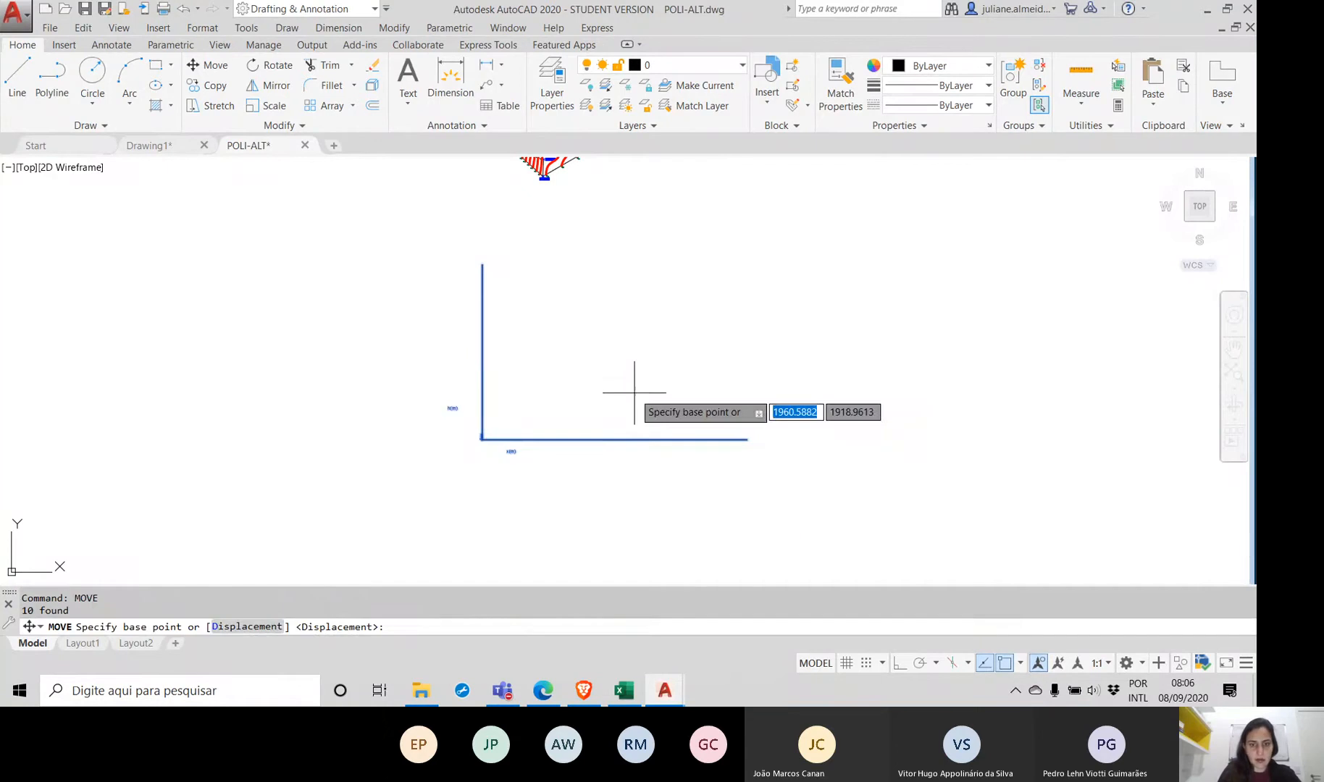
left_click(483, 264)
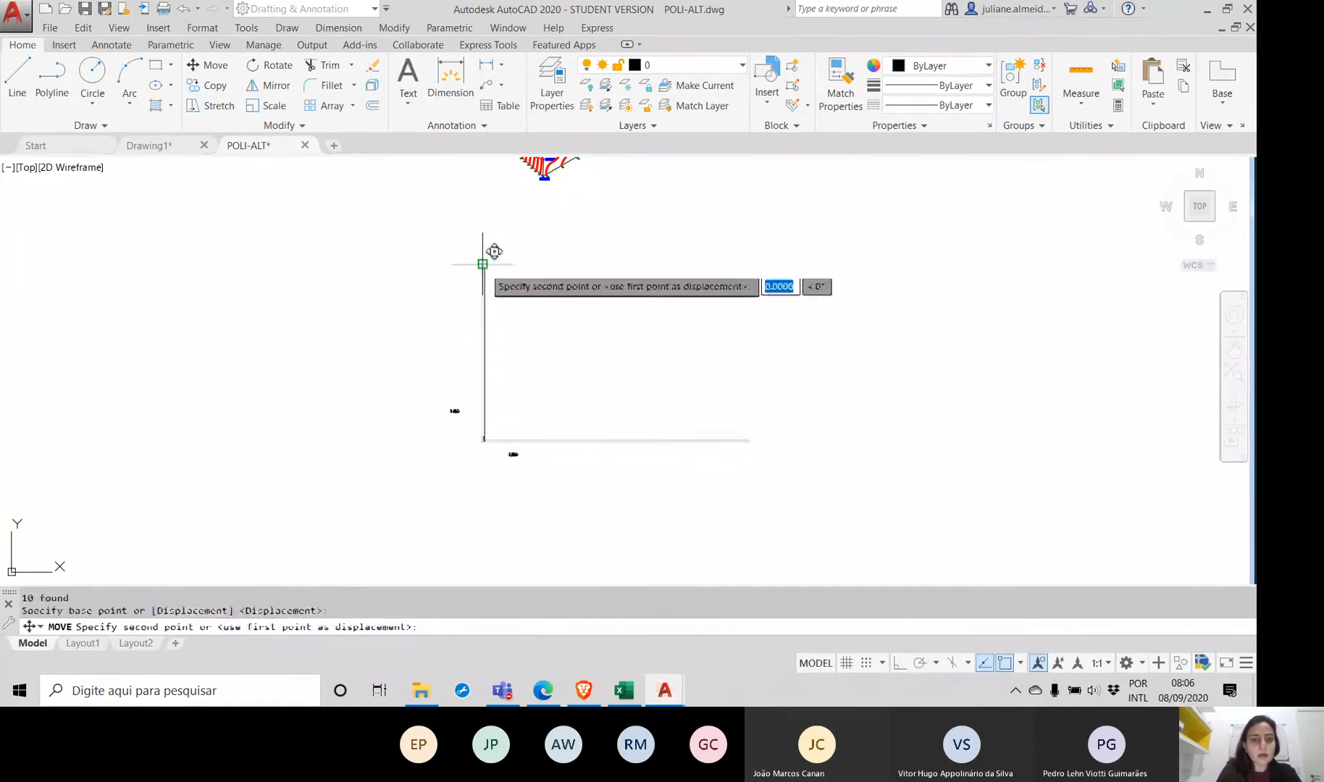
scroll(503, 235, "down", 1)
middle_click_drag(503, 238, 474, 324)
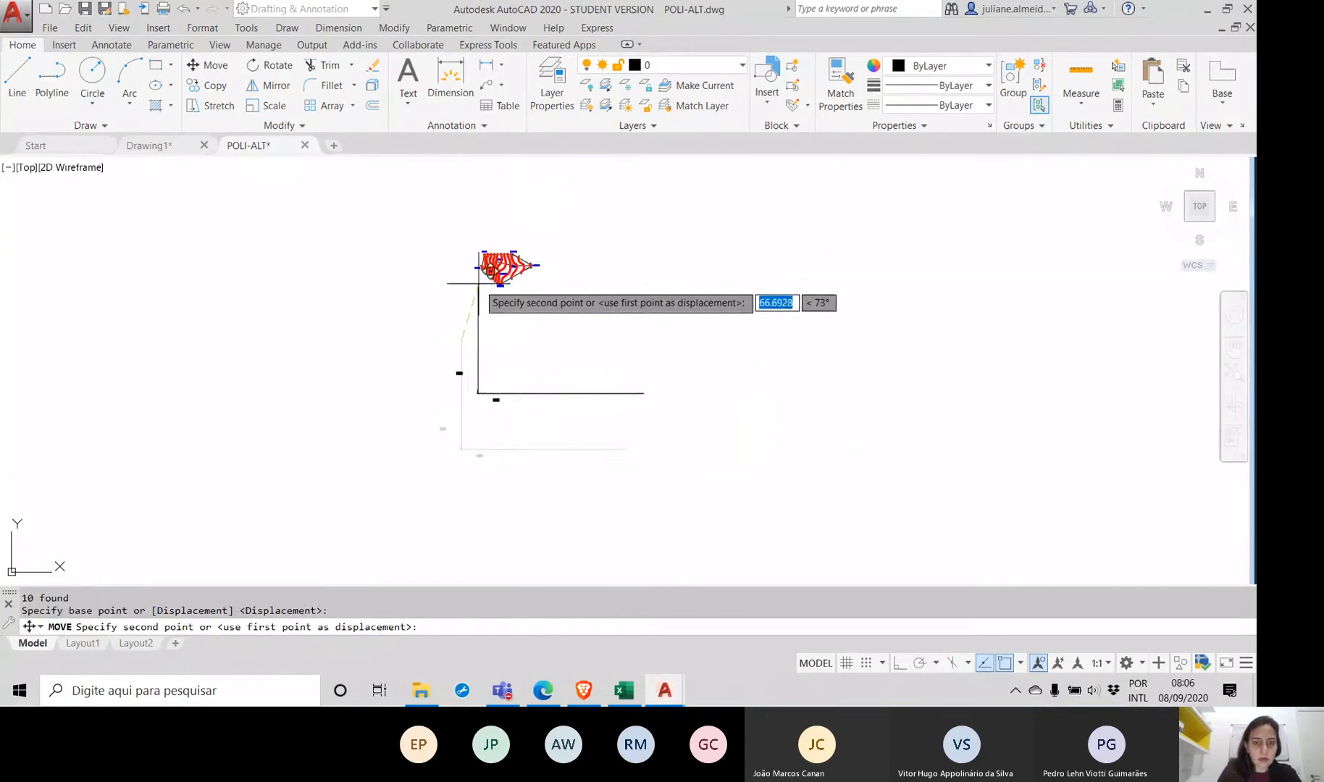
scroll(478, 283, "up", 3)
scroll(492, 221, "up", 8)
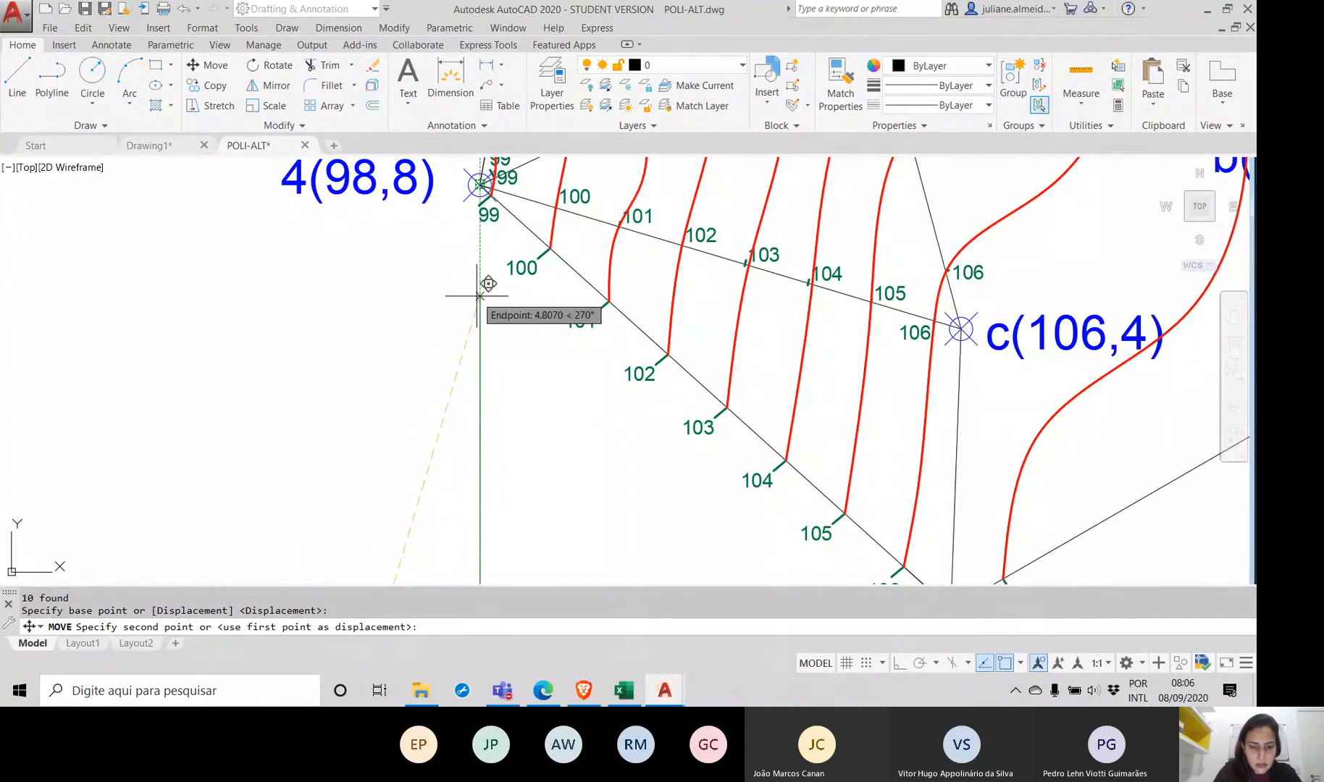
key("F8")
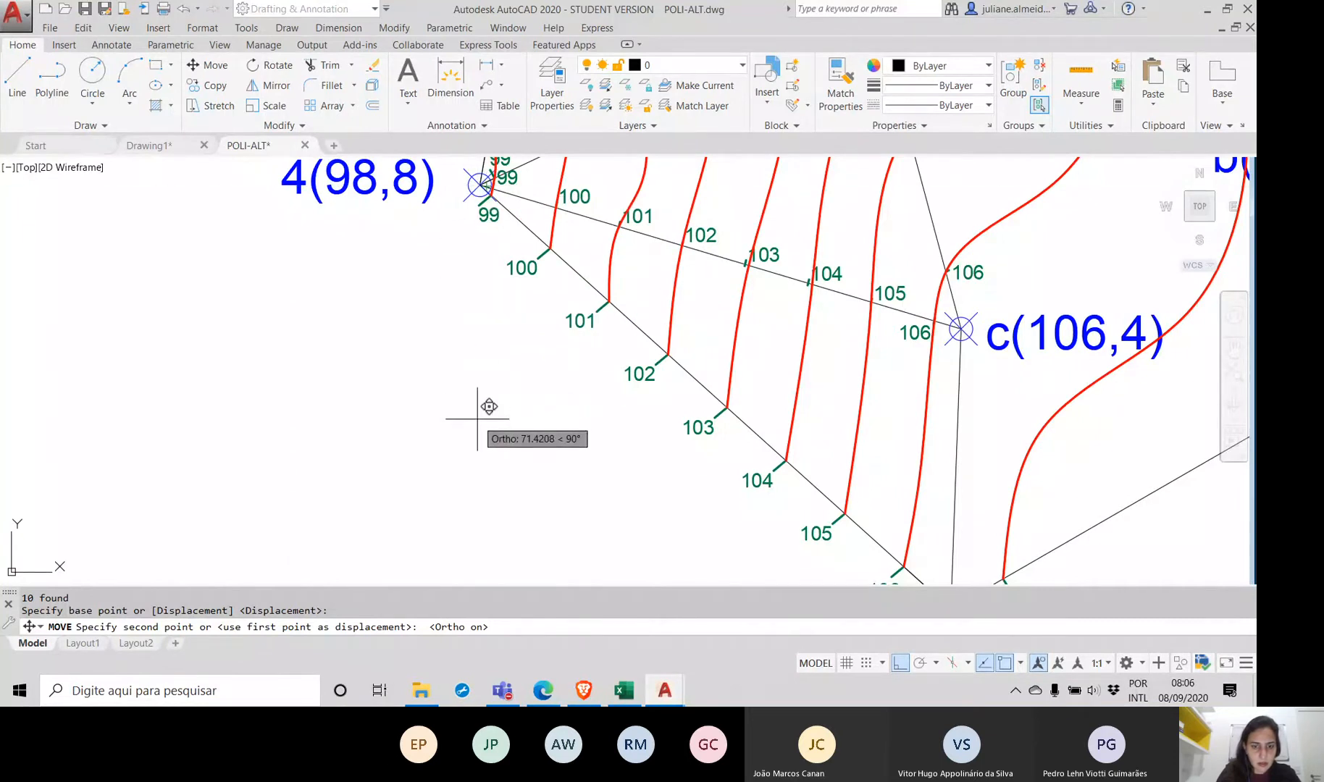
scroll(488, 442, "down", 2)
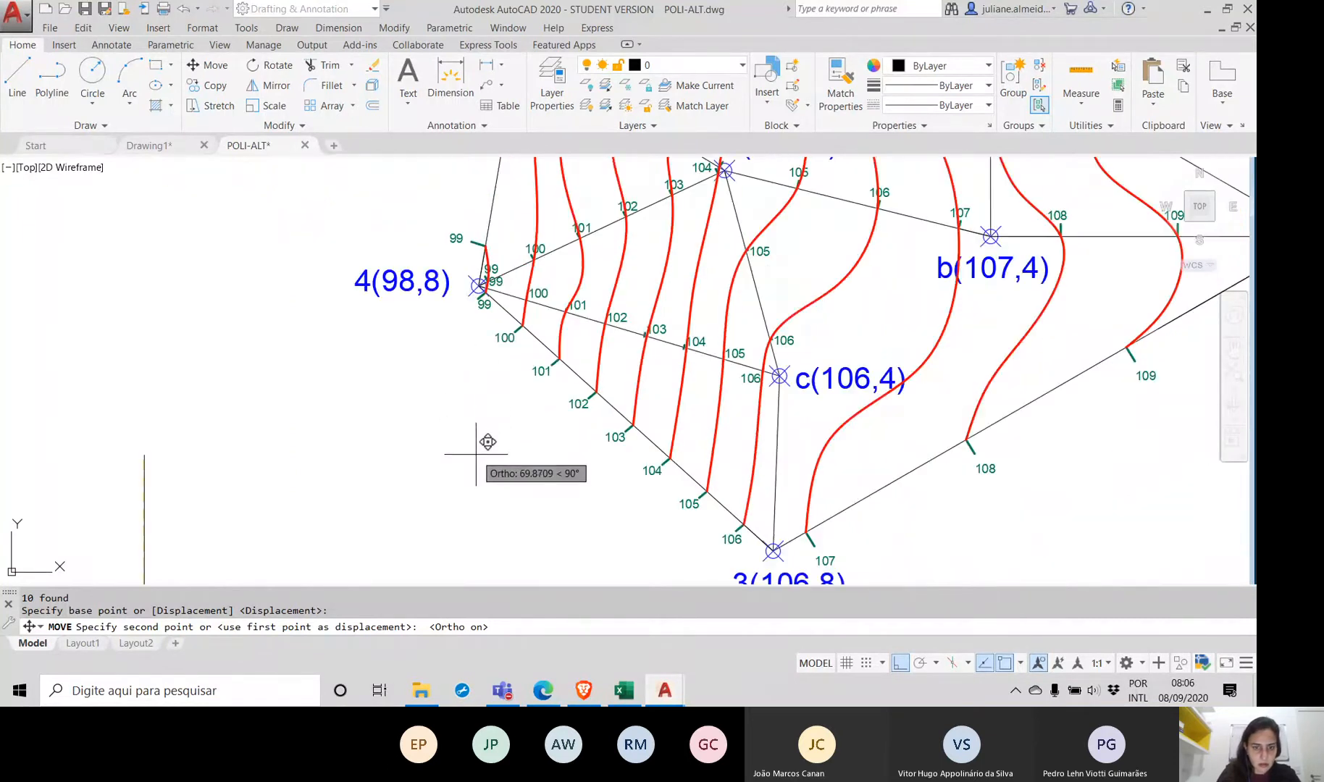
middle_click_drag(488, 442, 467, 251)
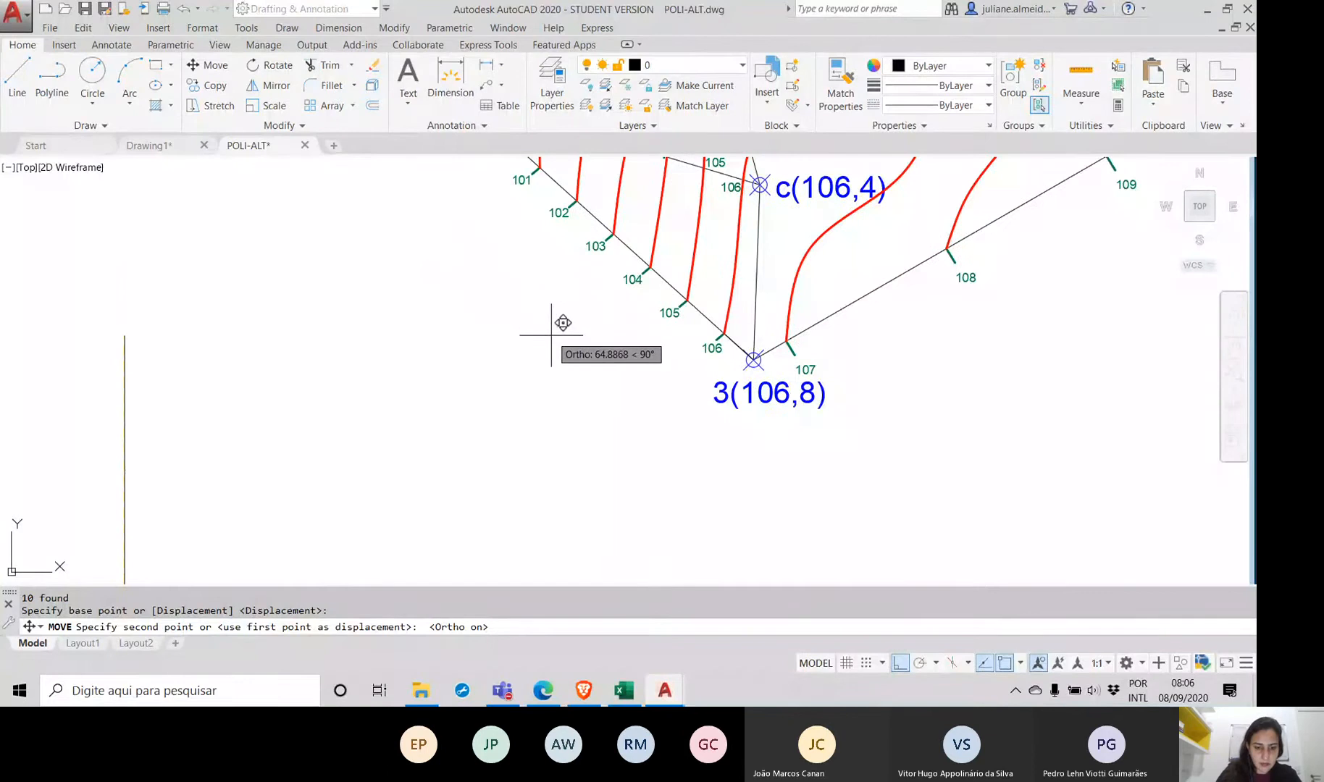
key("F8")
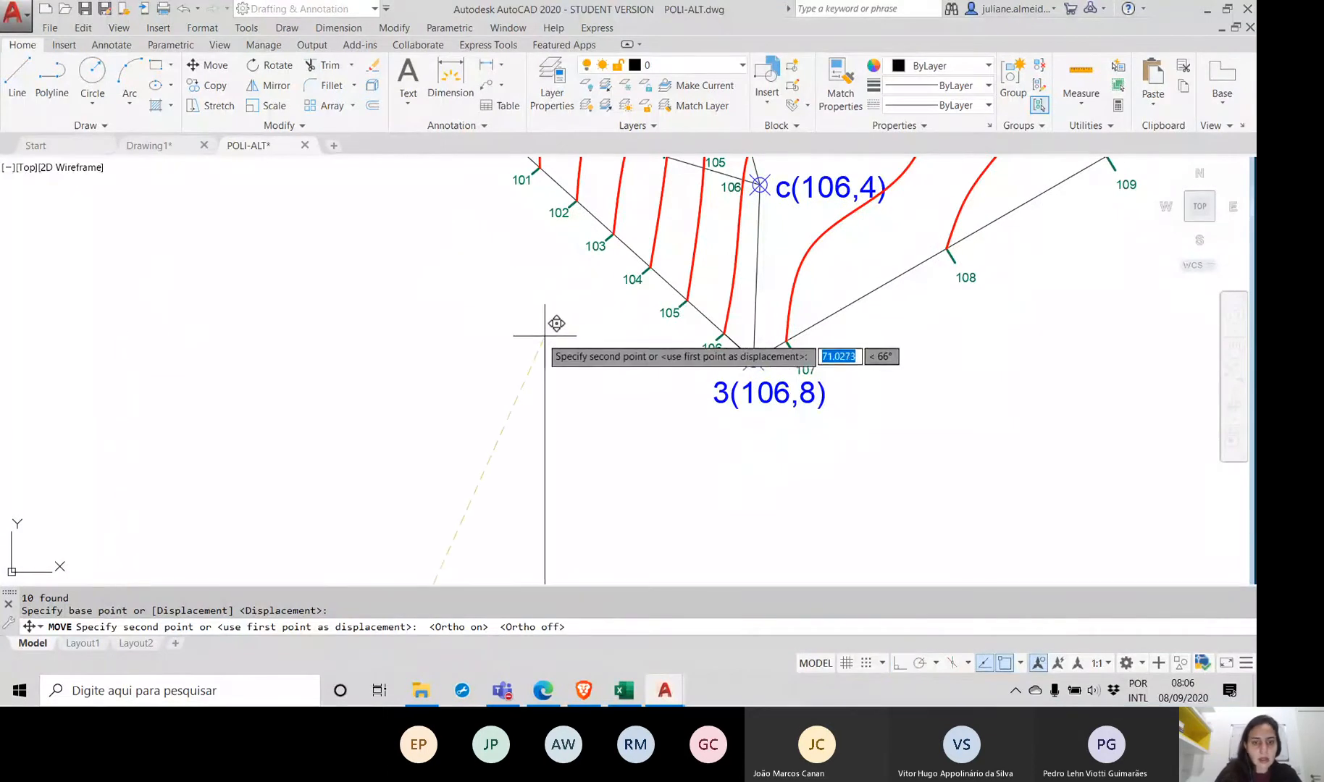
scroll(545, 325, "up", 3)
scroll(545, 325, "down", 1)
scroll(508, 261, "down", 4)
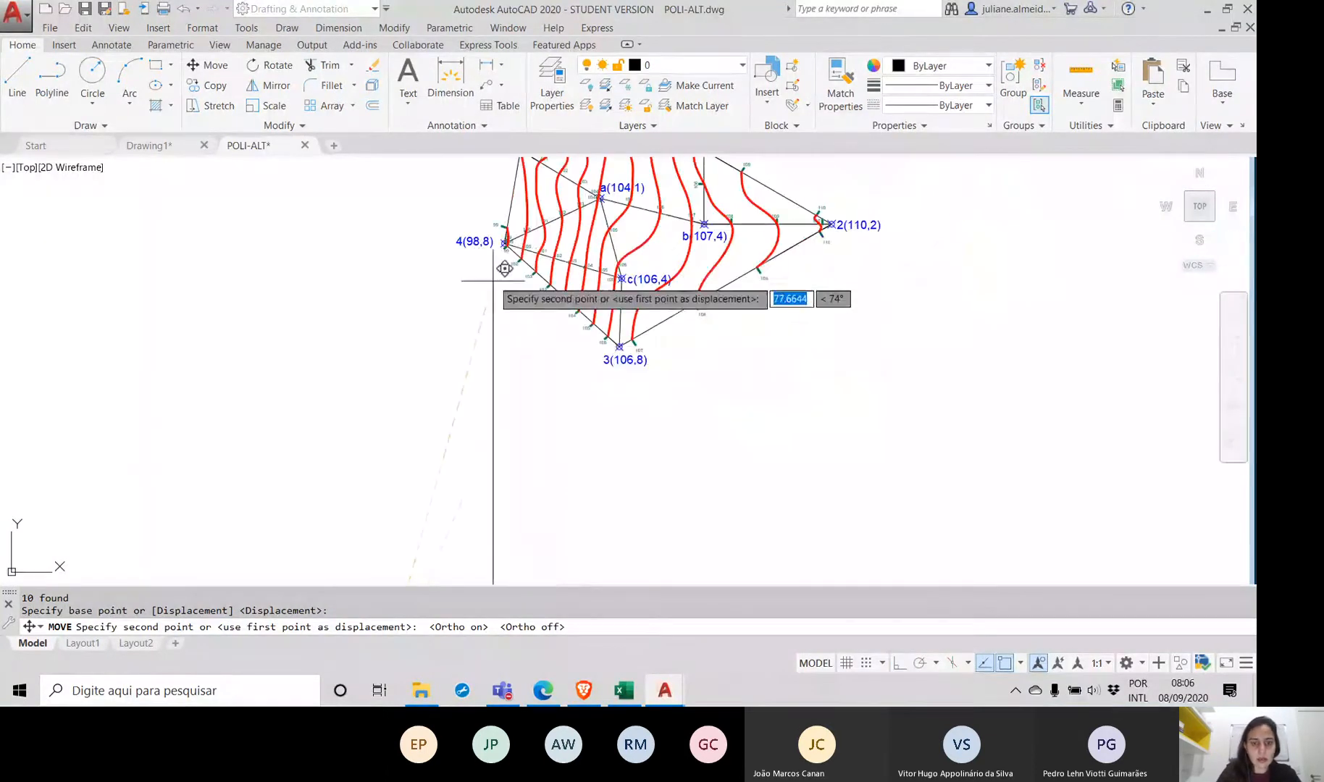
scroll(511, 235, "up", 2)
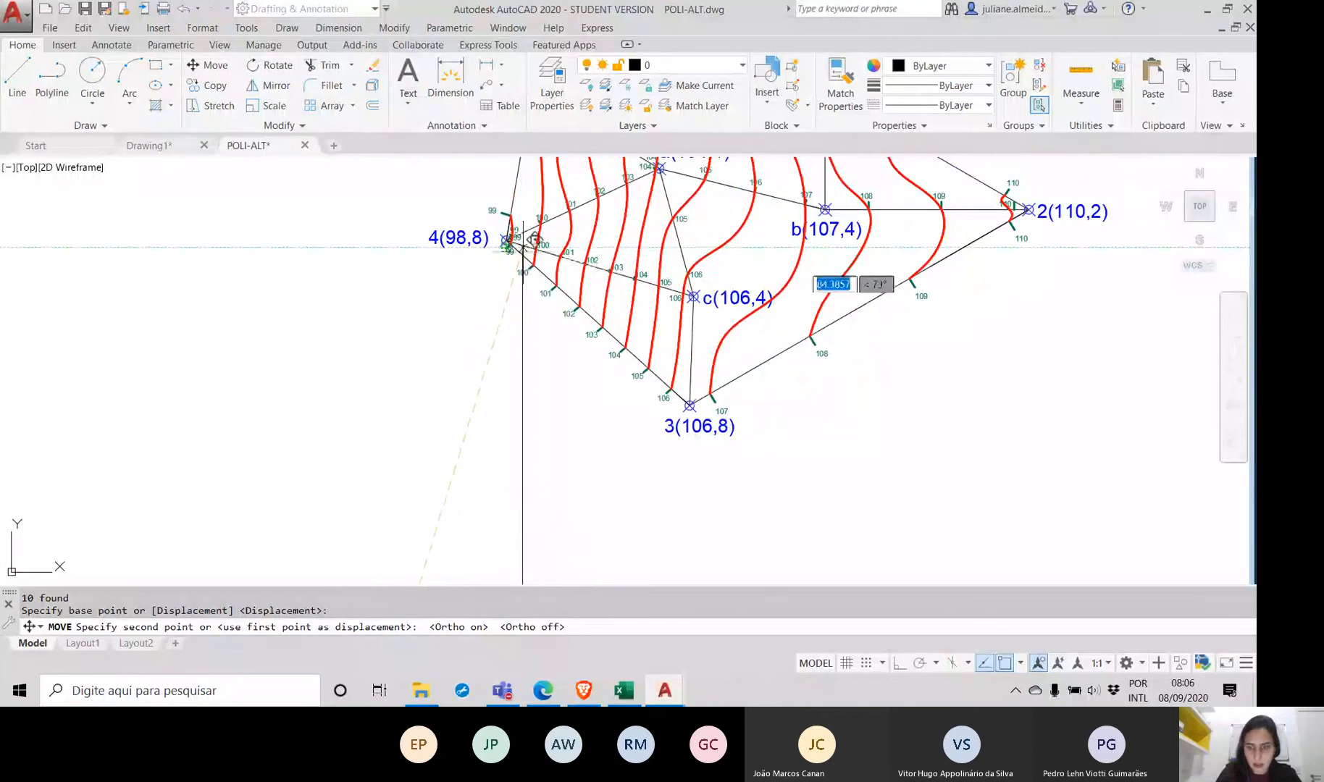
left_click(984, 663)
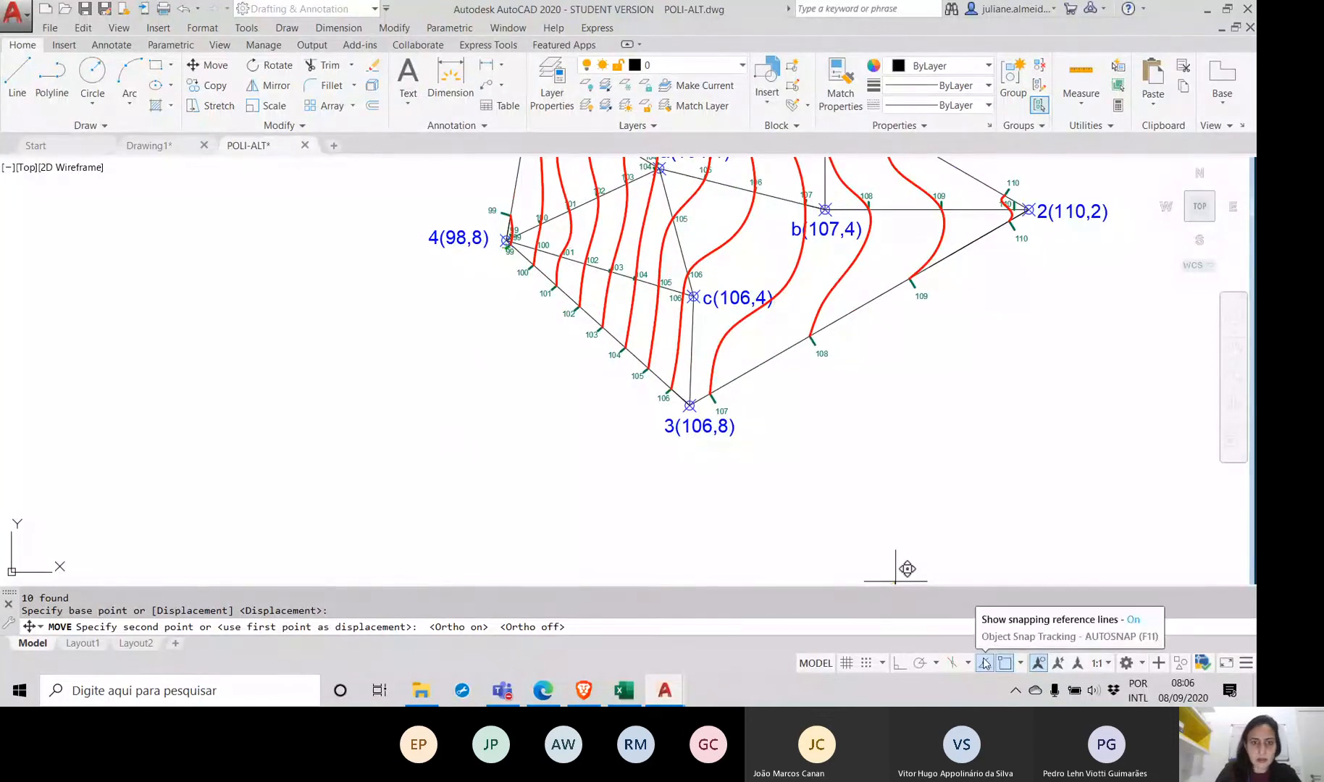
left_click(985, 663)
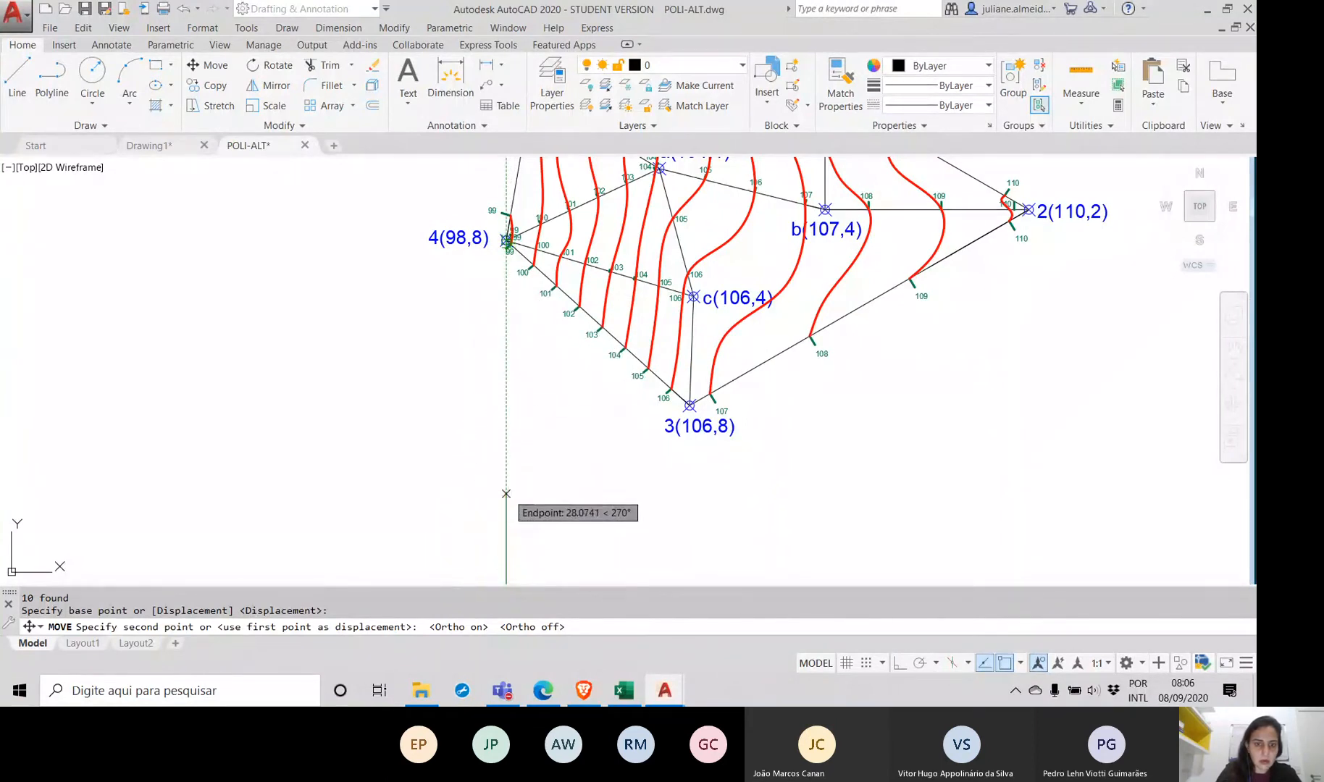
left_click(507, 495)
scroll(529, 458, "down", 2)
mouse_move(528, 457)
middle_mouse_down()
mouse_move(458, 222)
mouse_move(404, 226)
middle_mouse_up()
scroll(458, 236, "down", 3)
scroll(404, 226, "up", 2)
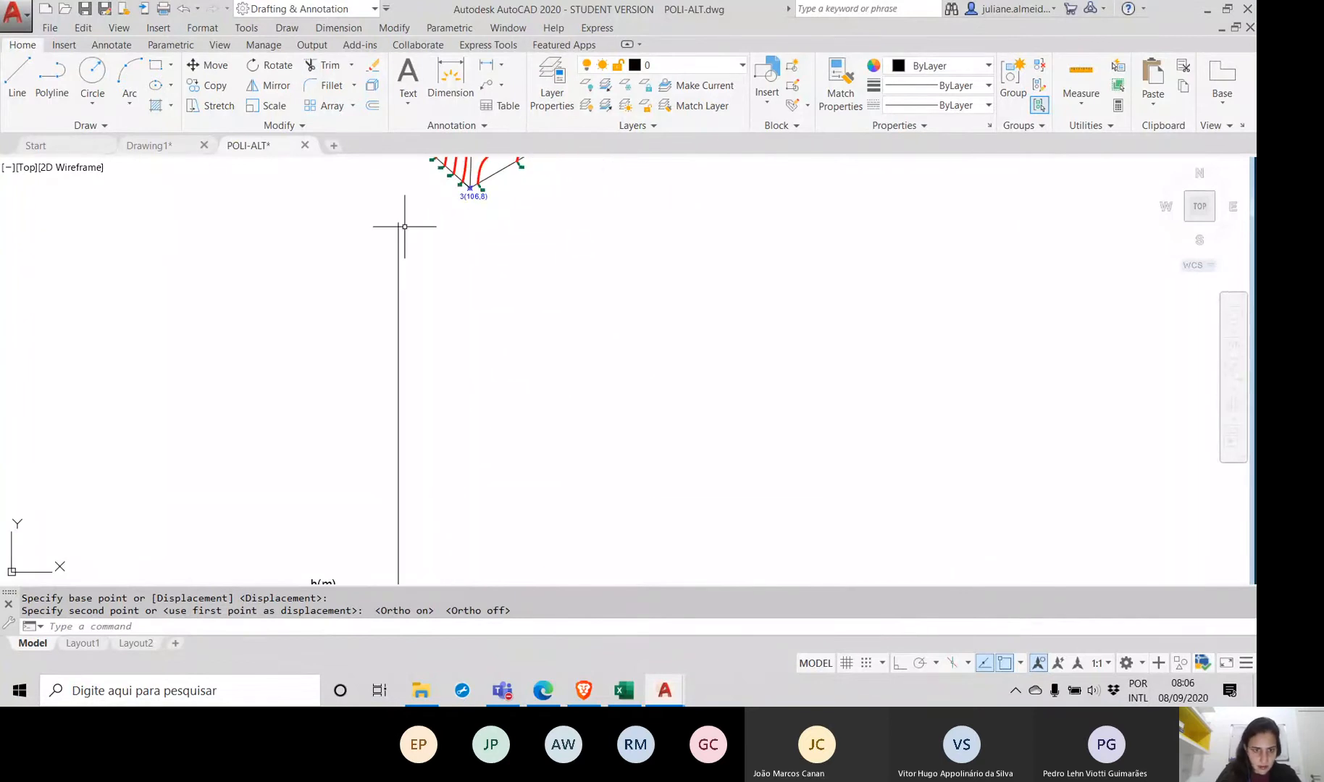
middle_click_drag(392, 398, 397, 238)
scroll(397, 238, "down", 2)
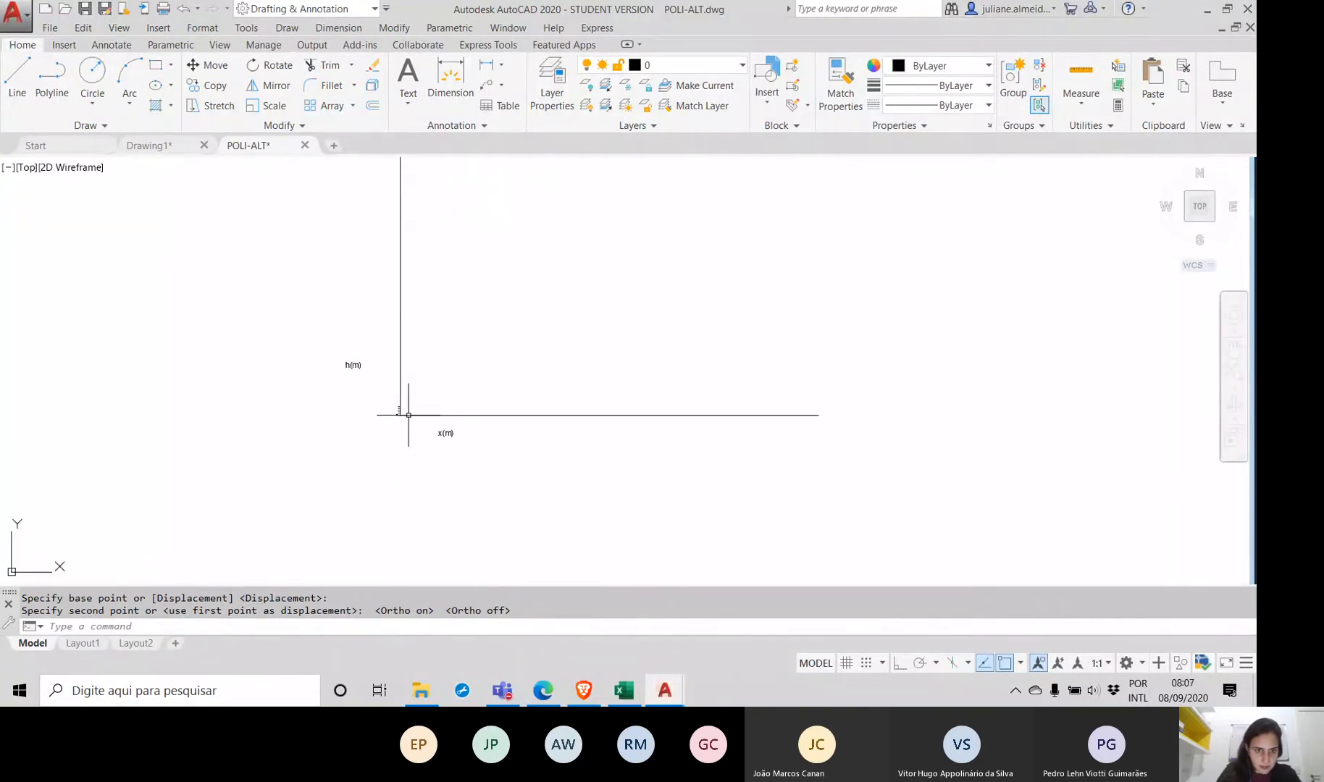
scroll(400, 411, "up", 3)
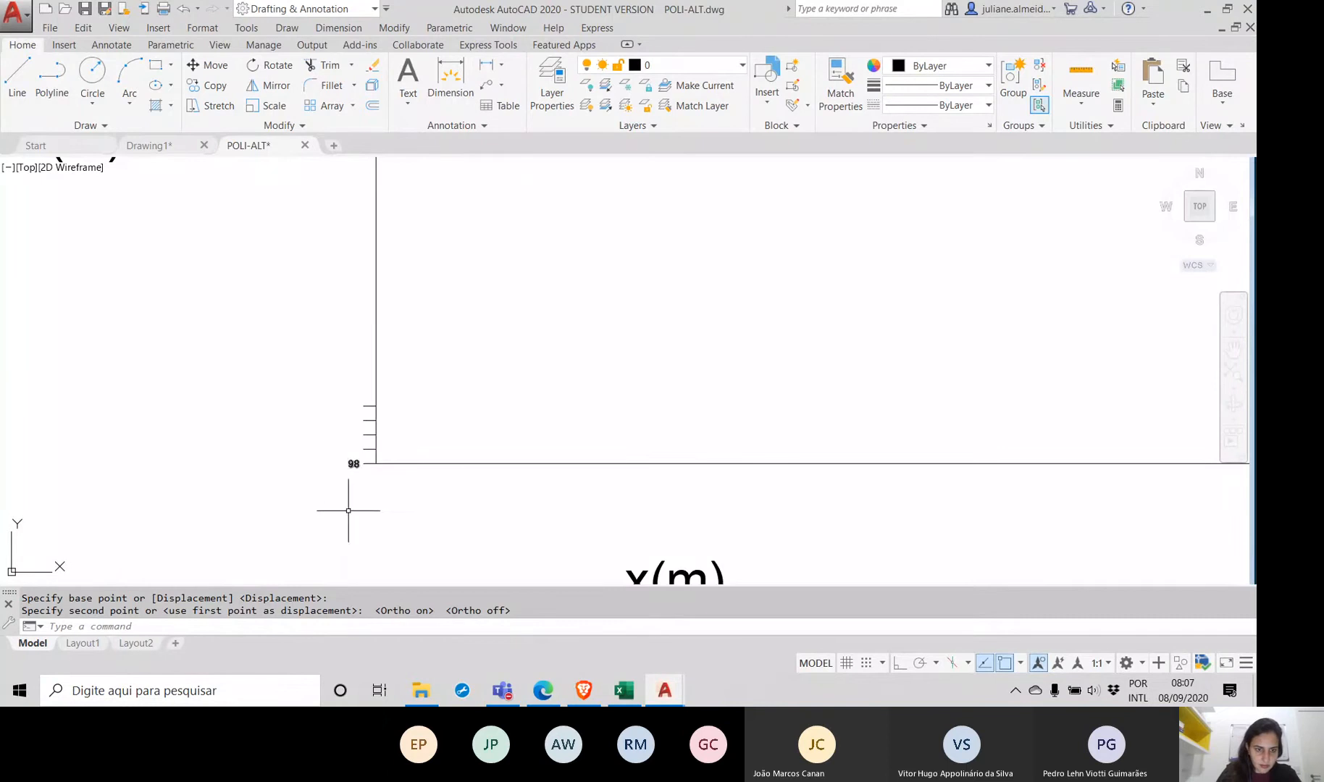
middle_click_drag(325, 465, 418, 434)
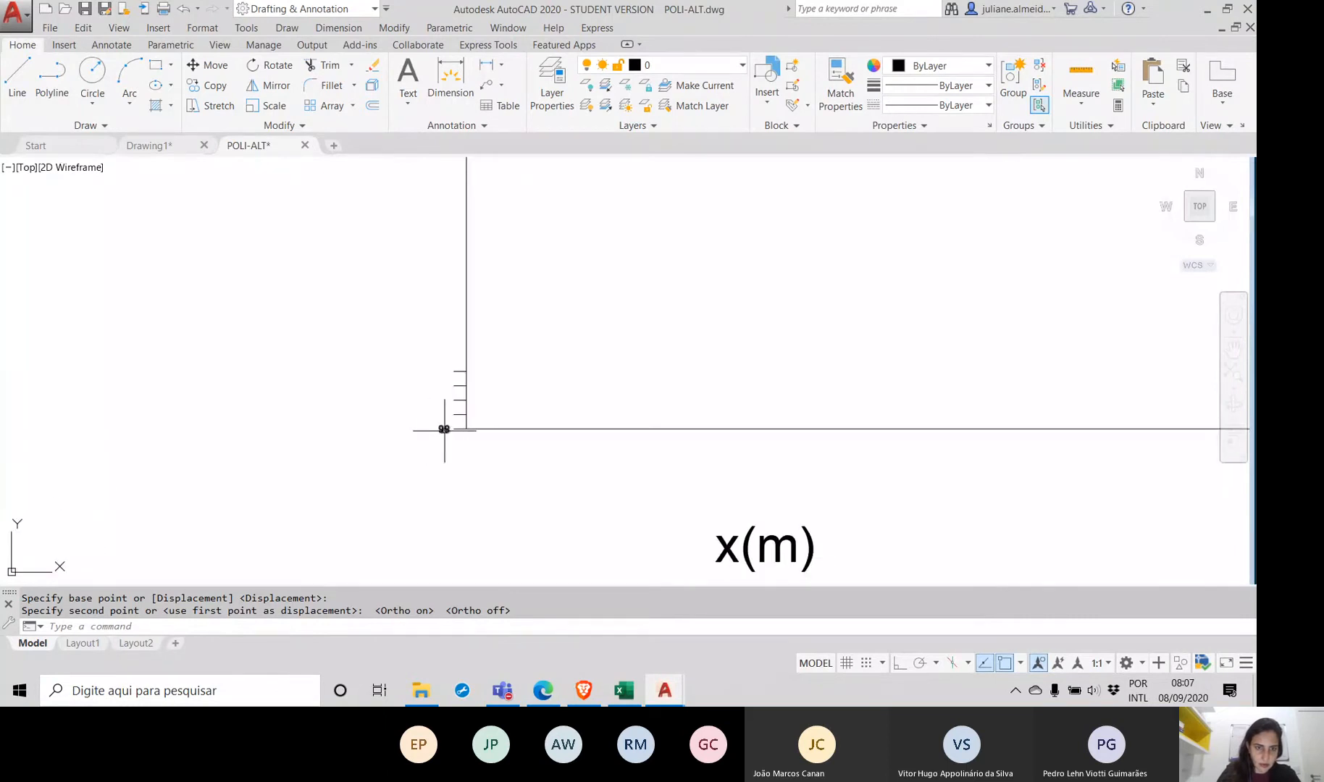
left_click(443, 429)
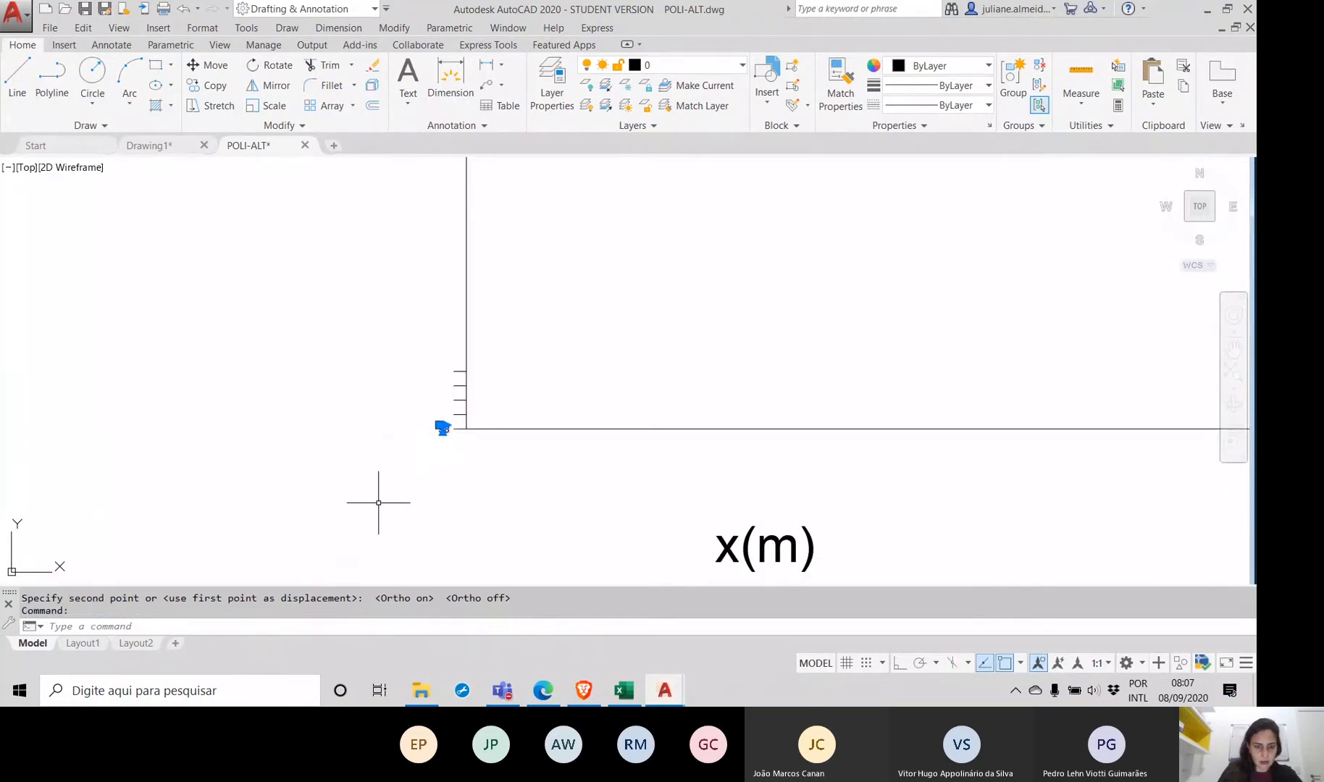
type("CO")
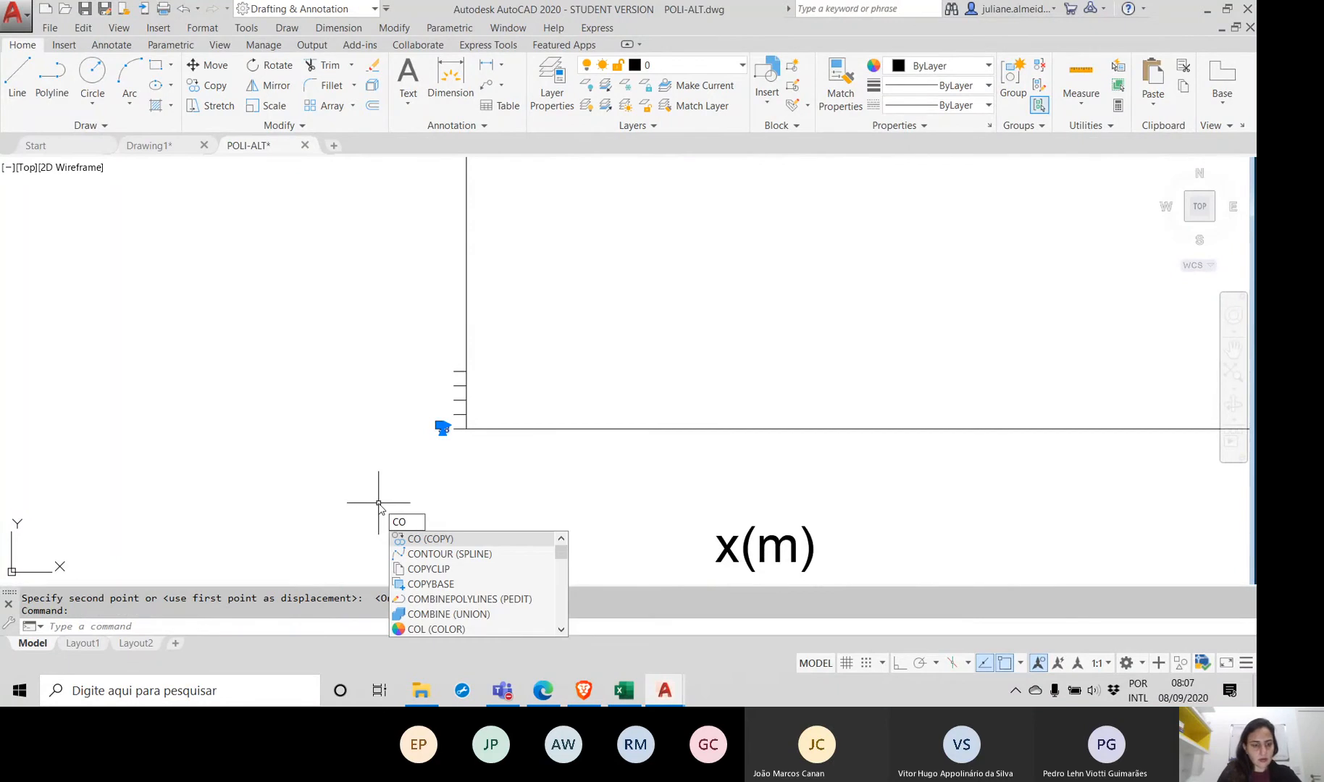
key("Escape")
Step: Start a rectangular array of the uppermost tick on the vertical axis and set it to 1 column
scroll(451, 381, "up", 4)
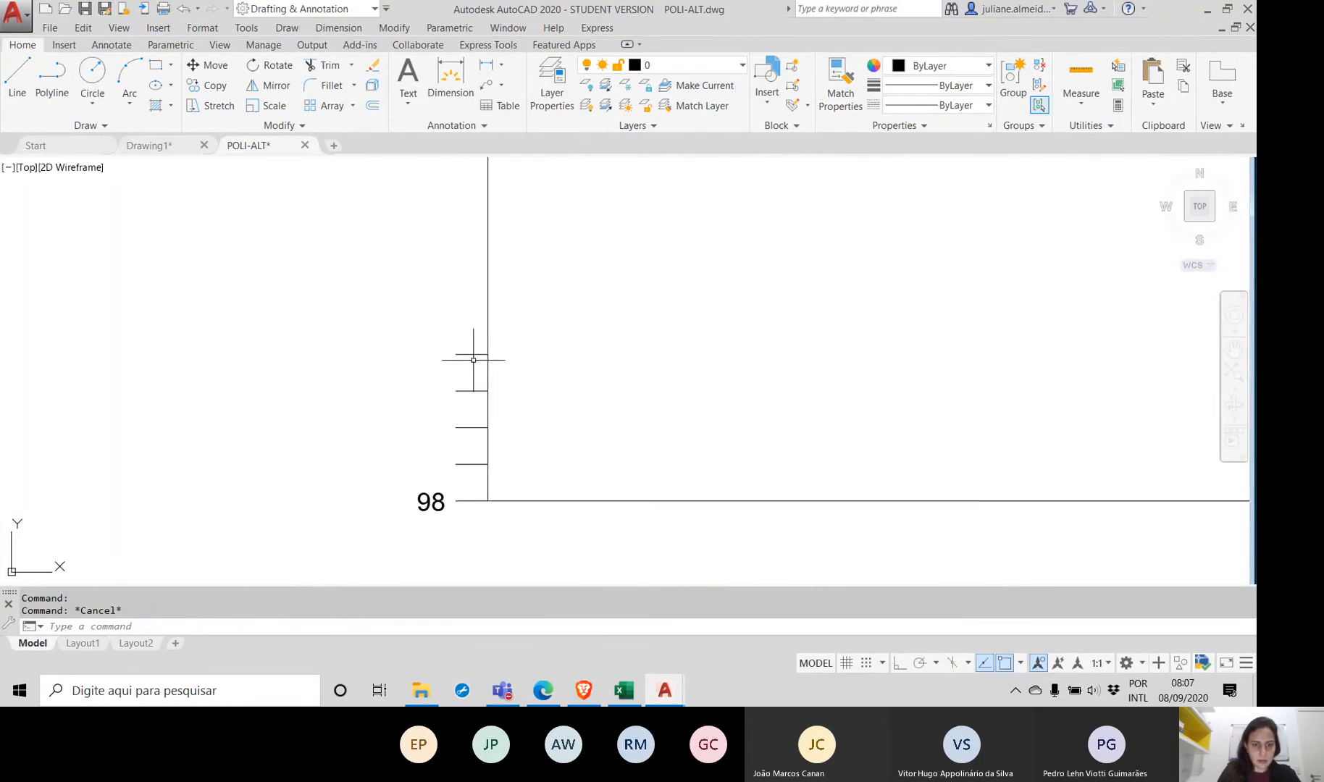
left_click(464, 343)
left_click(440, 354)
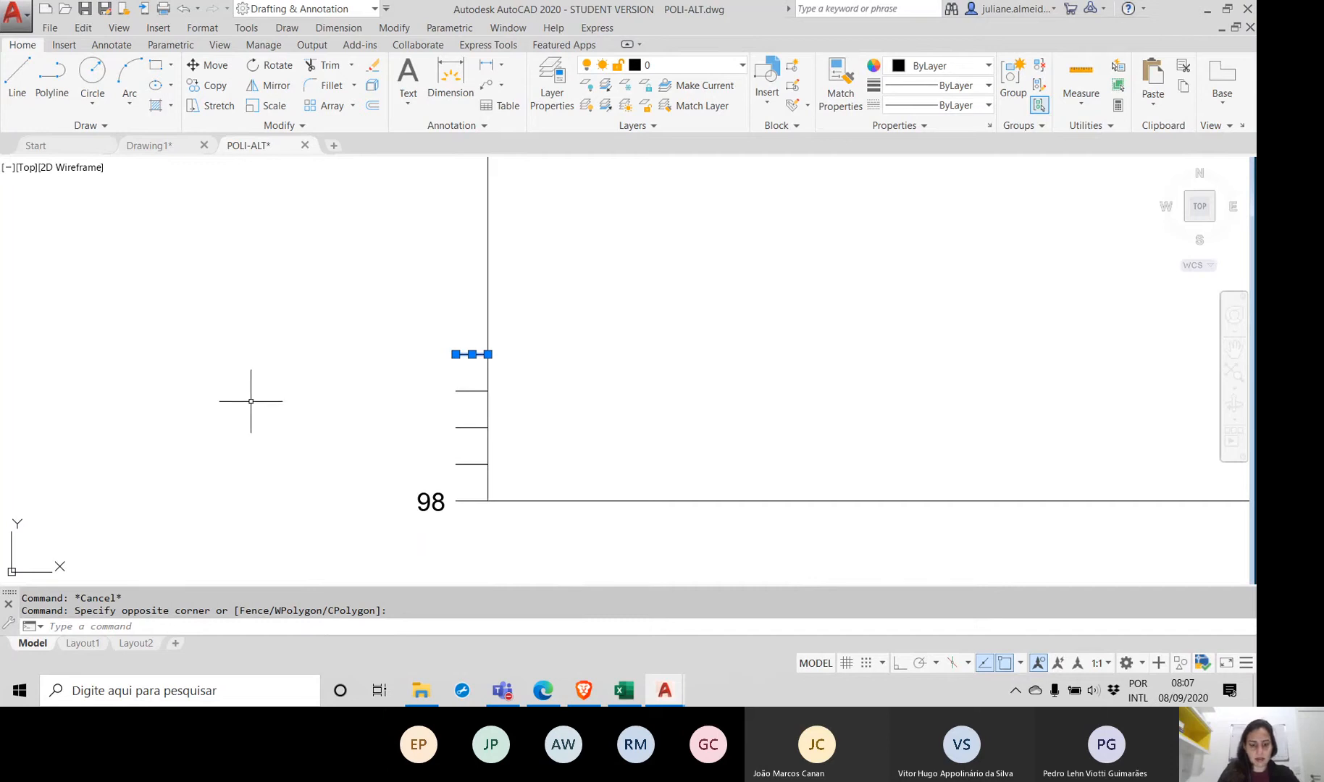
type("array")
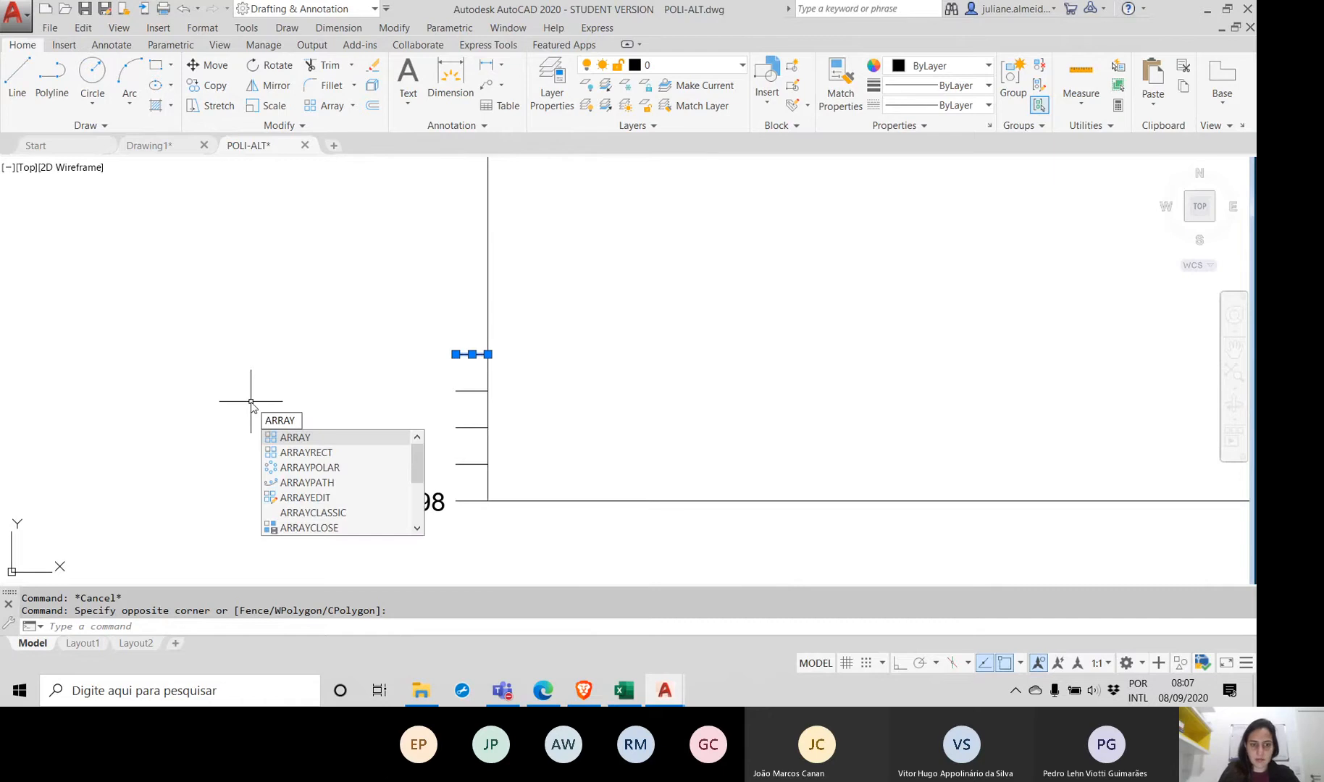
key("Return")
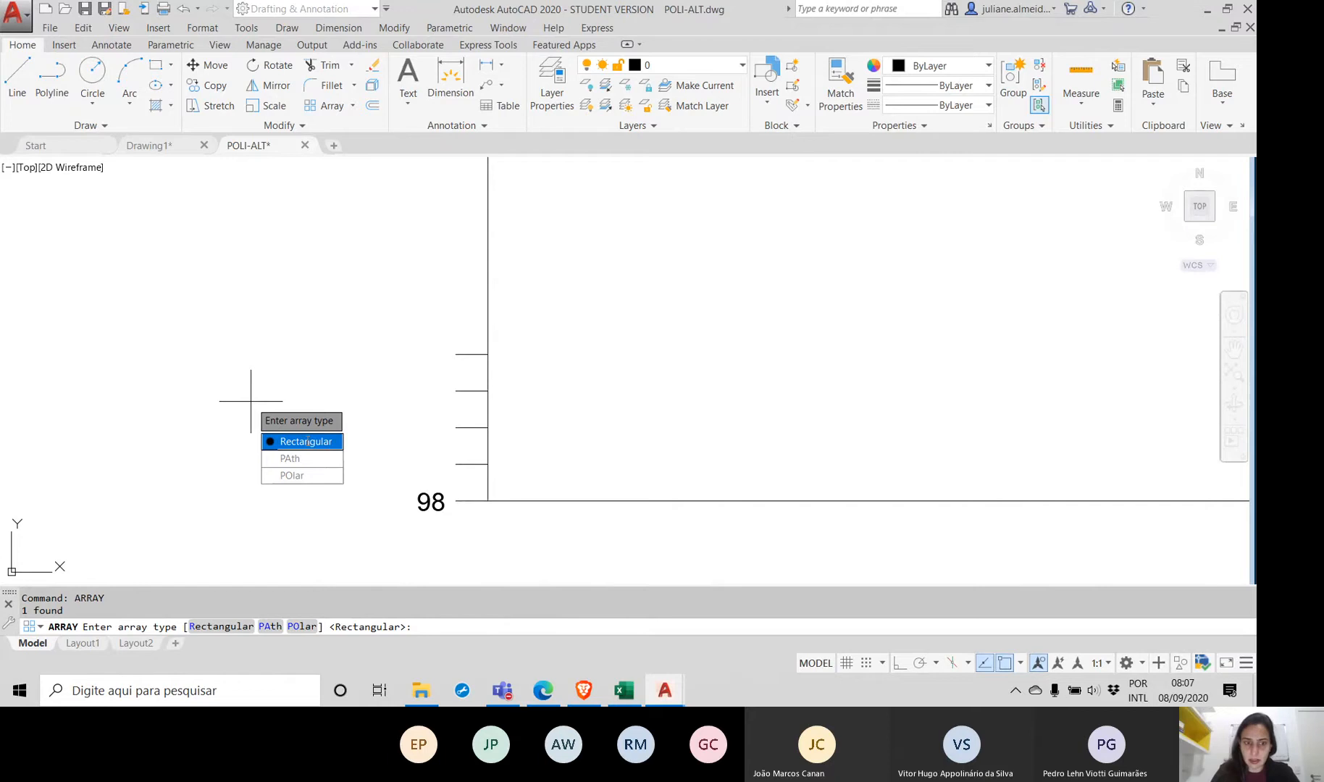
left_click(307, 441)
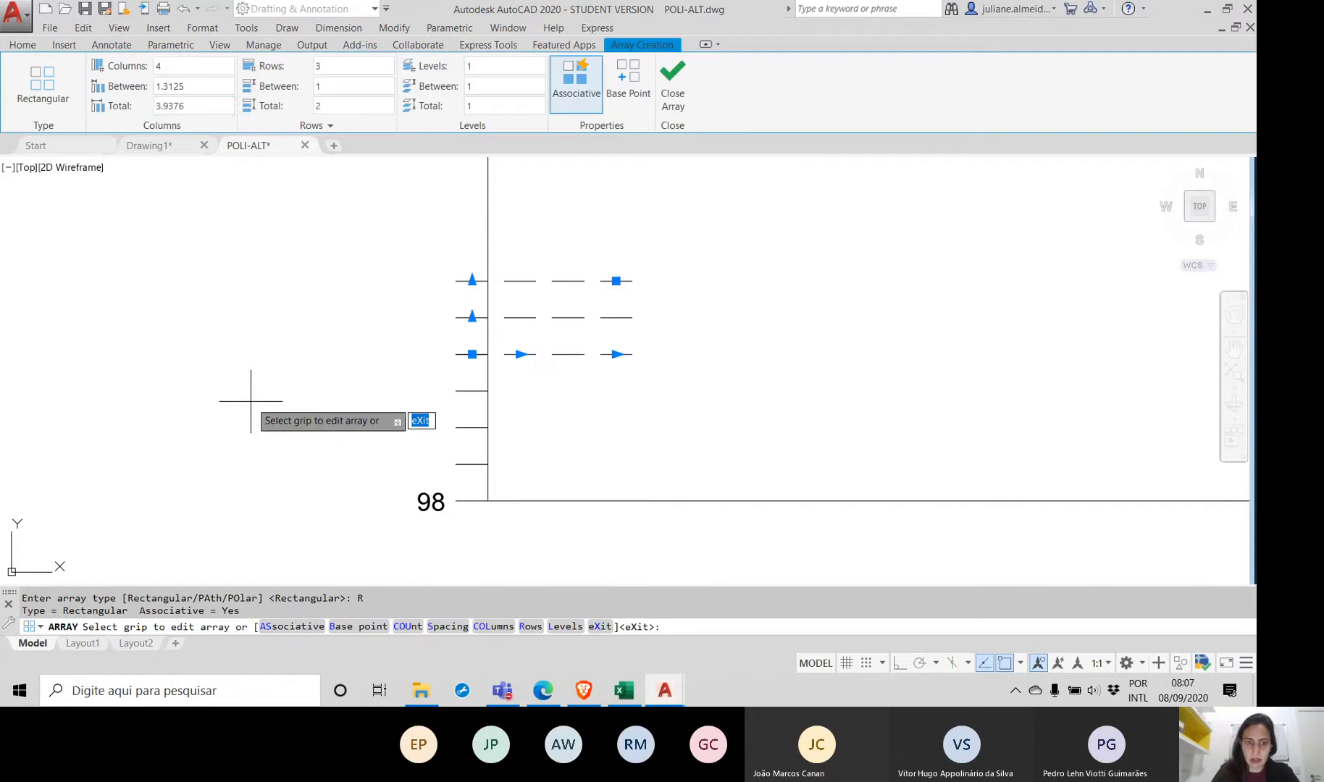
left_click(173, 66)
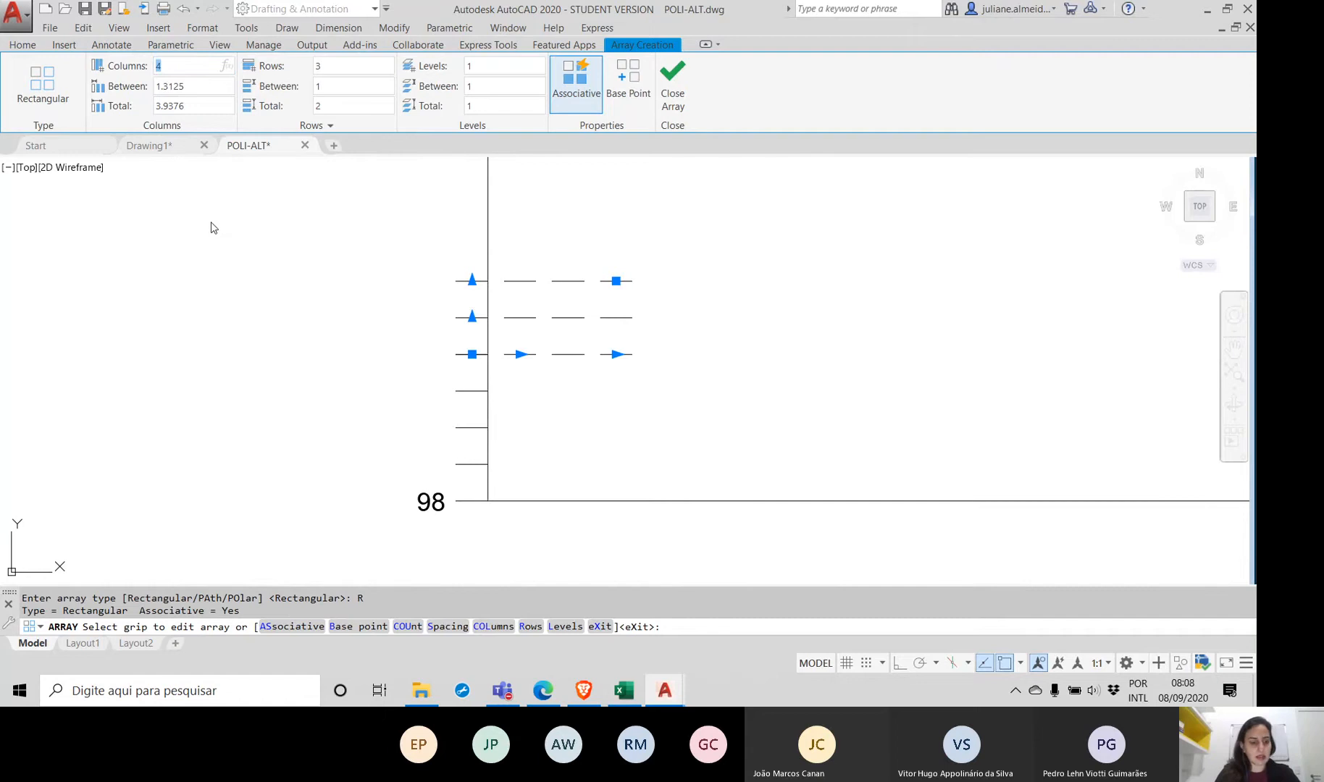
type("1")
key("Return")
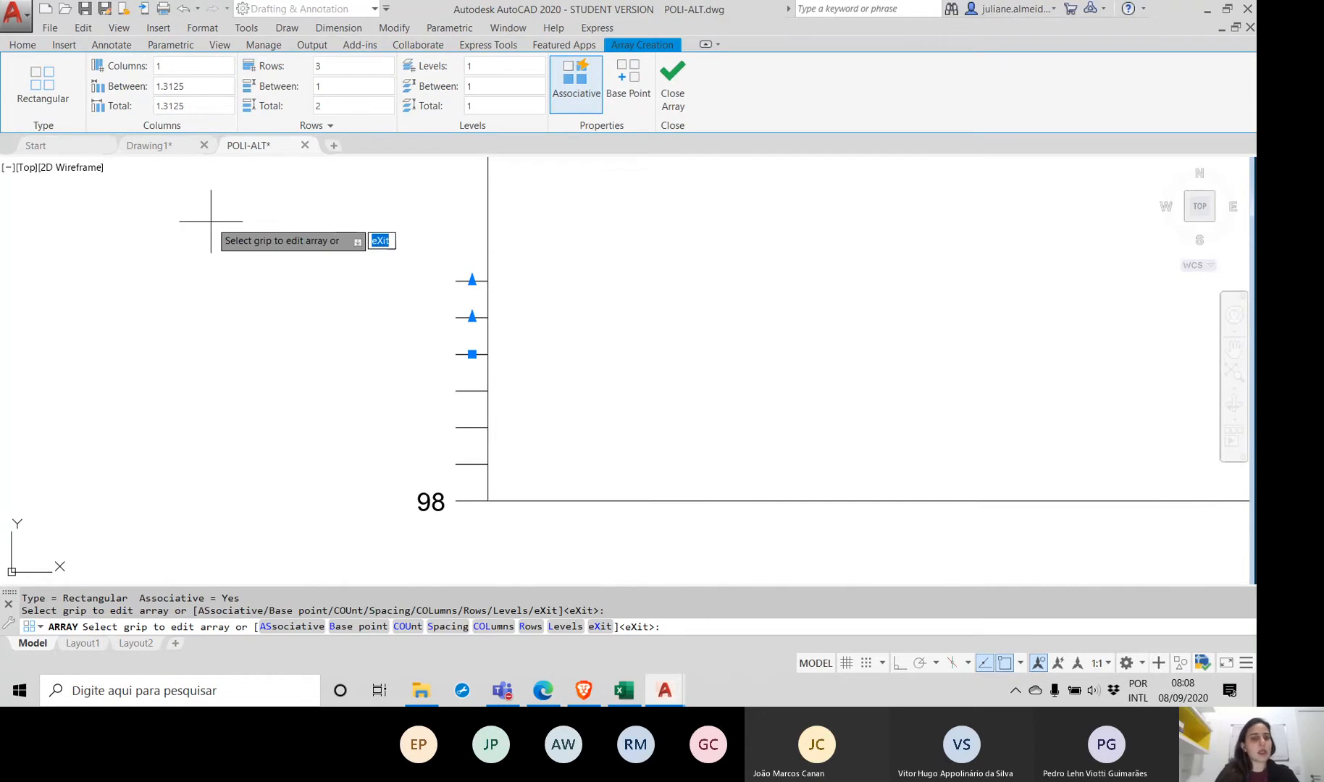
Step: Set the tick array to 7 rows with a column spacing of 1, and finish the array
left_click(344, 65)
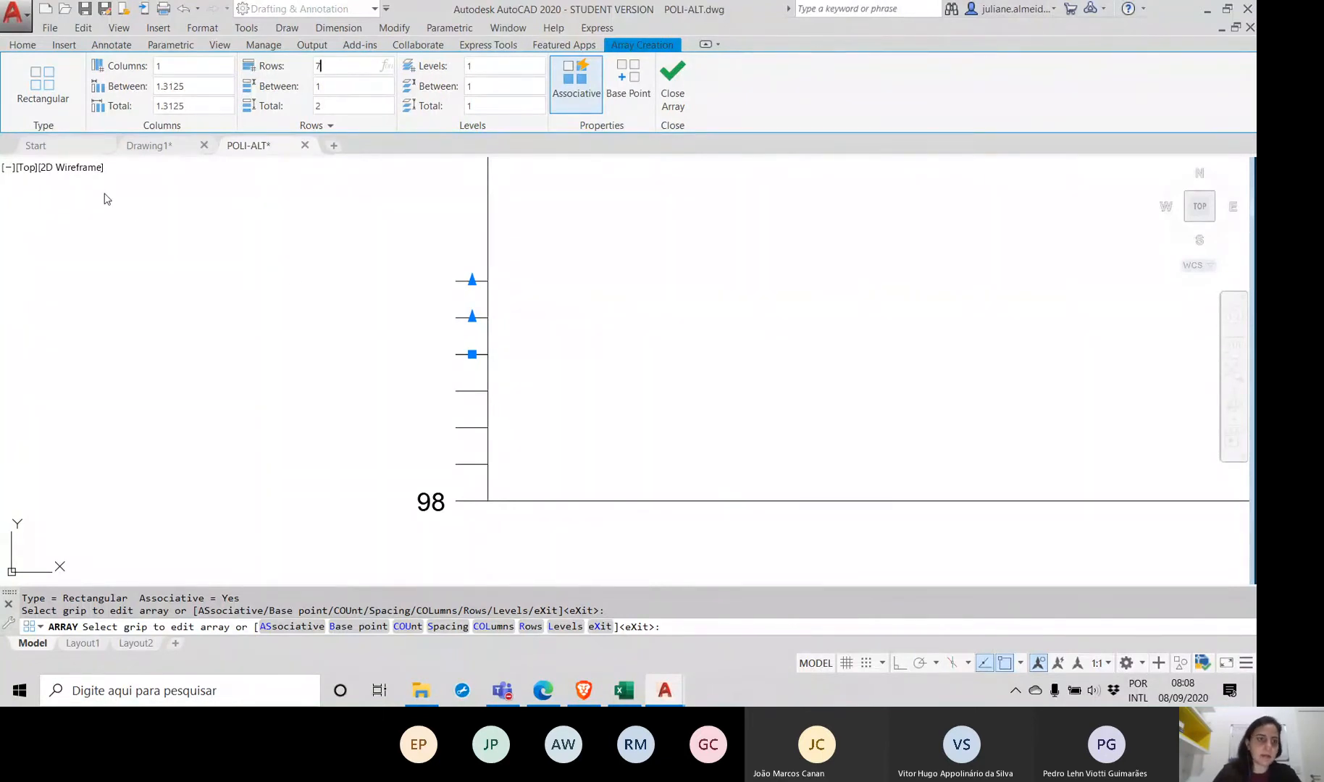
key("Return")
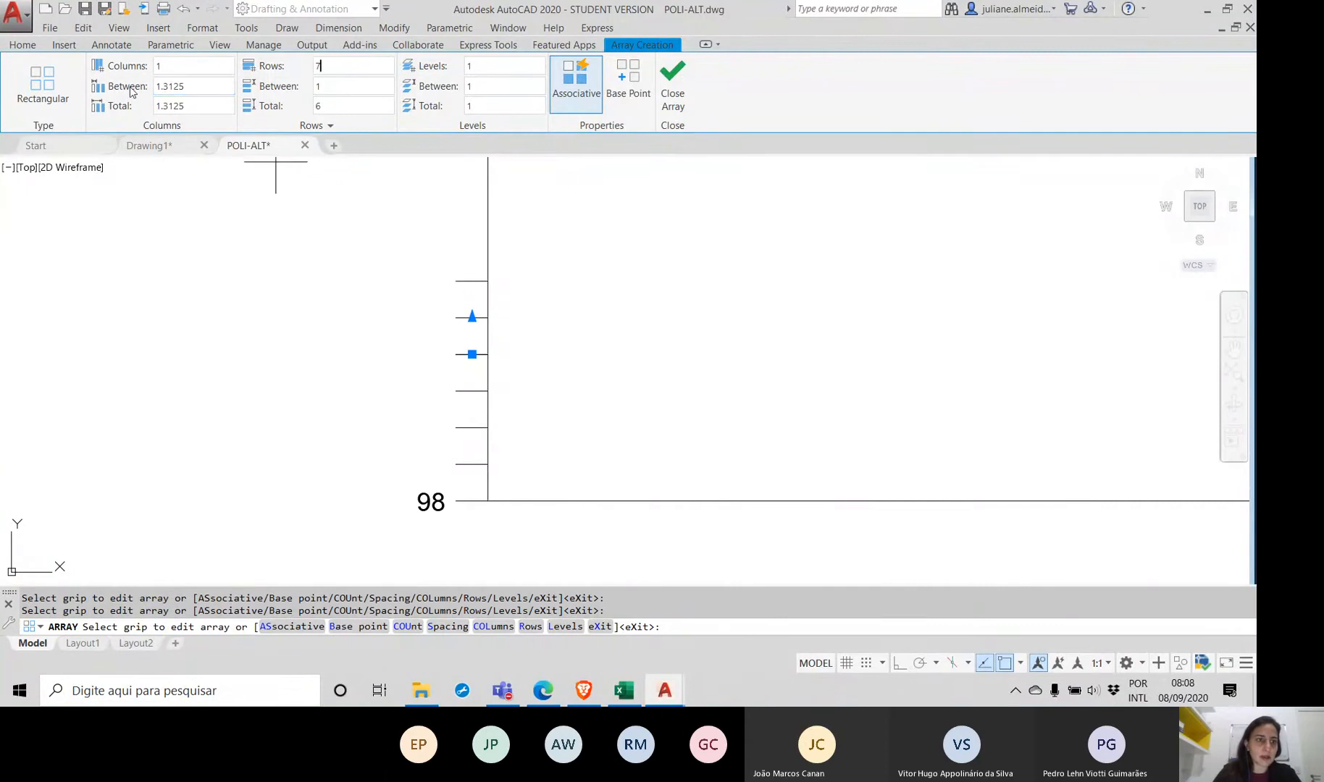
left_click(173, 86)
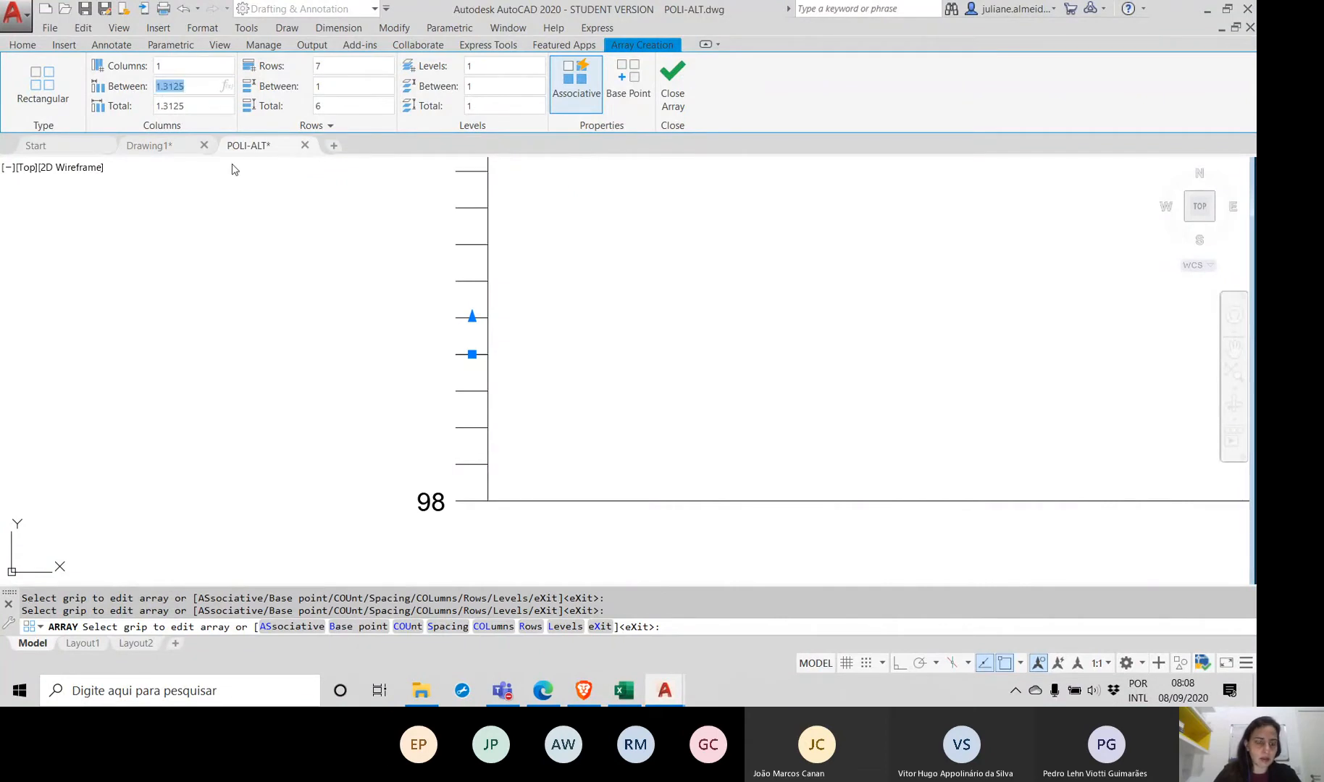
type("1")
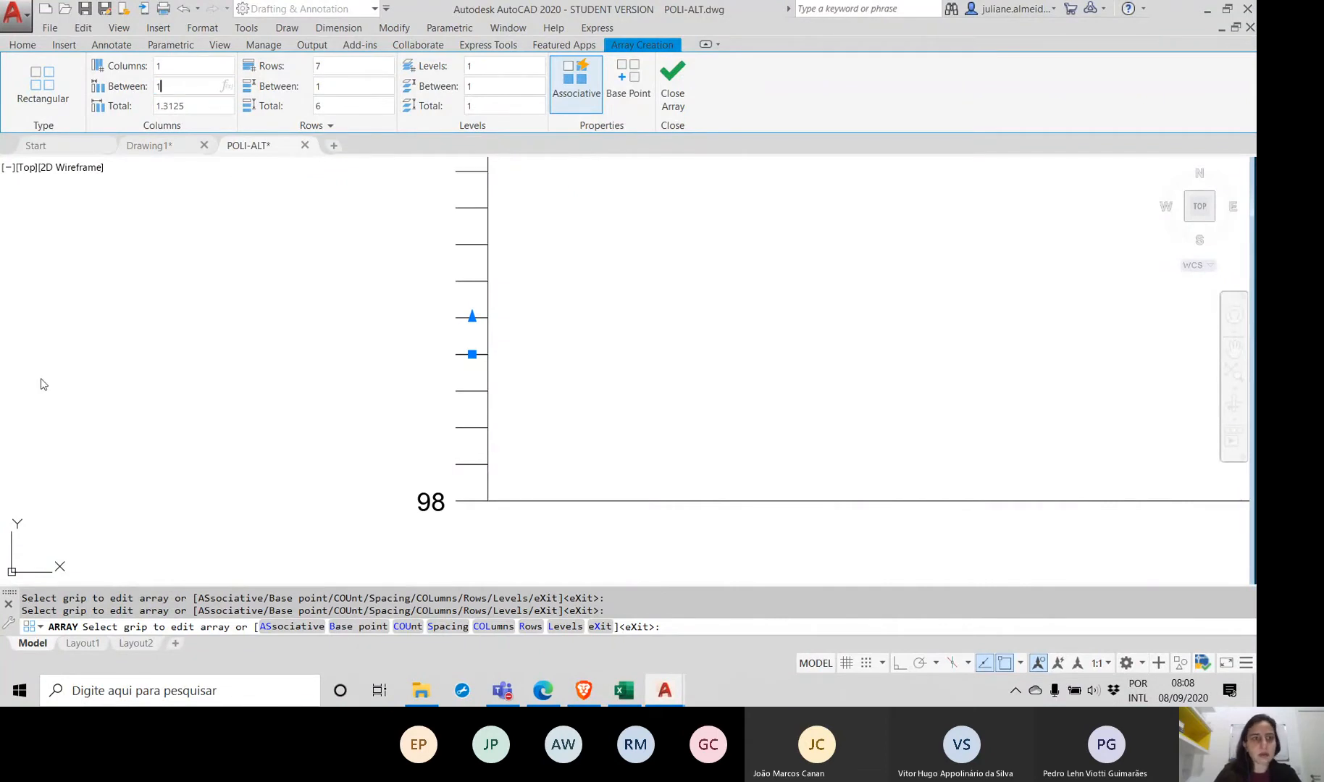
key("Return")
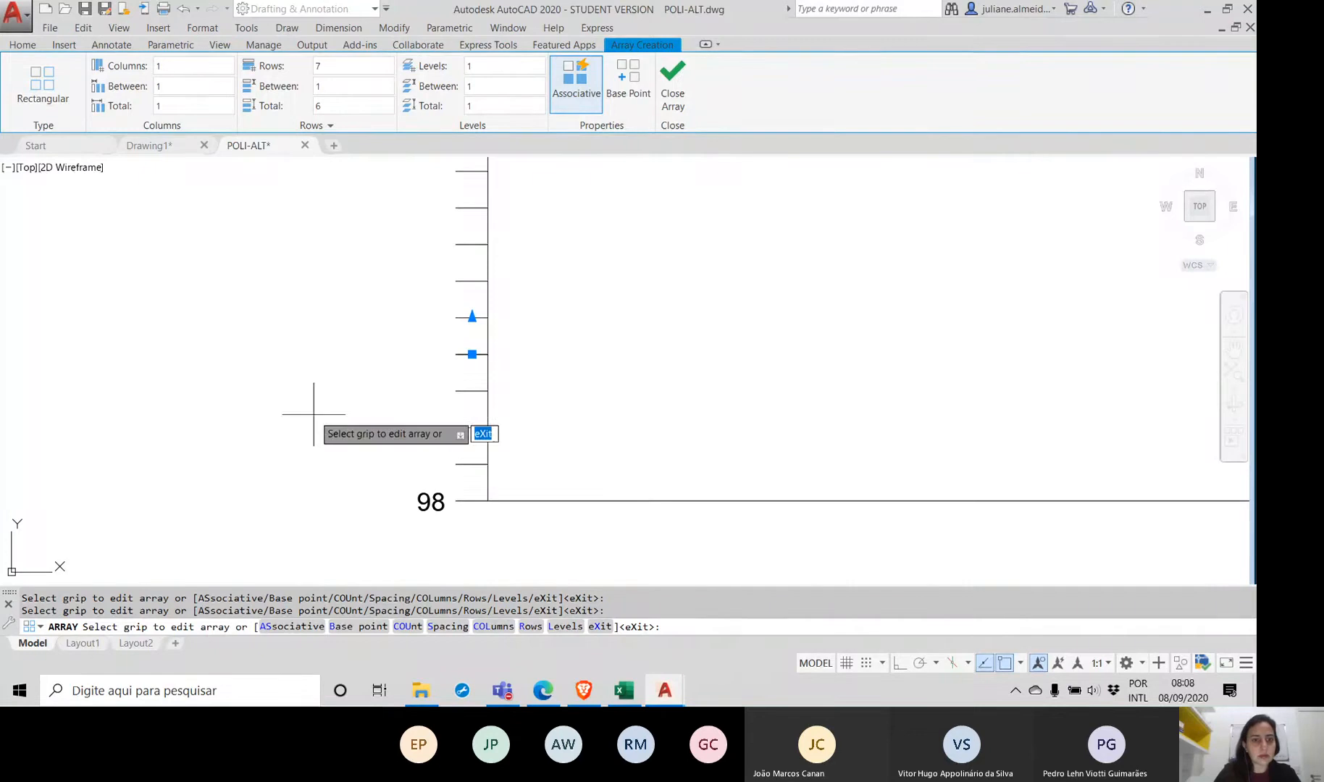
left_click(675, 99)
Step: Shorten the vertical axis by stretching its upper end down to about twice the height of the tick marks
scroll(558, 253, "down", 5)
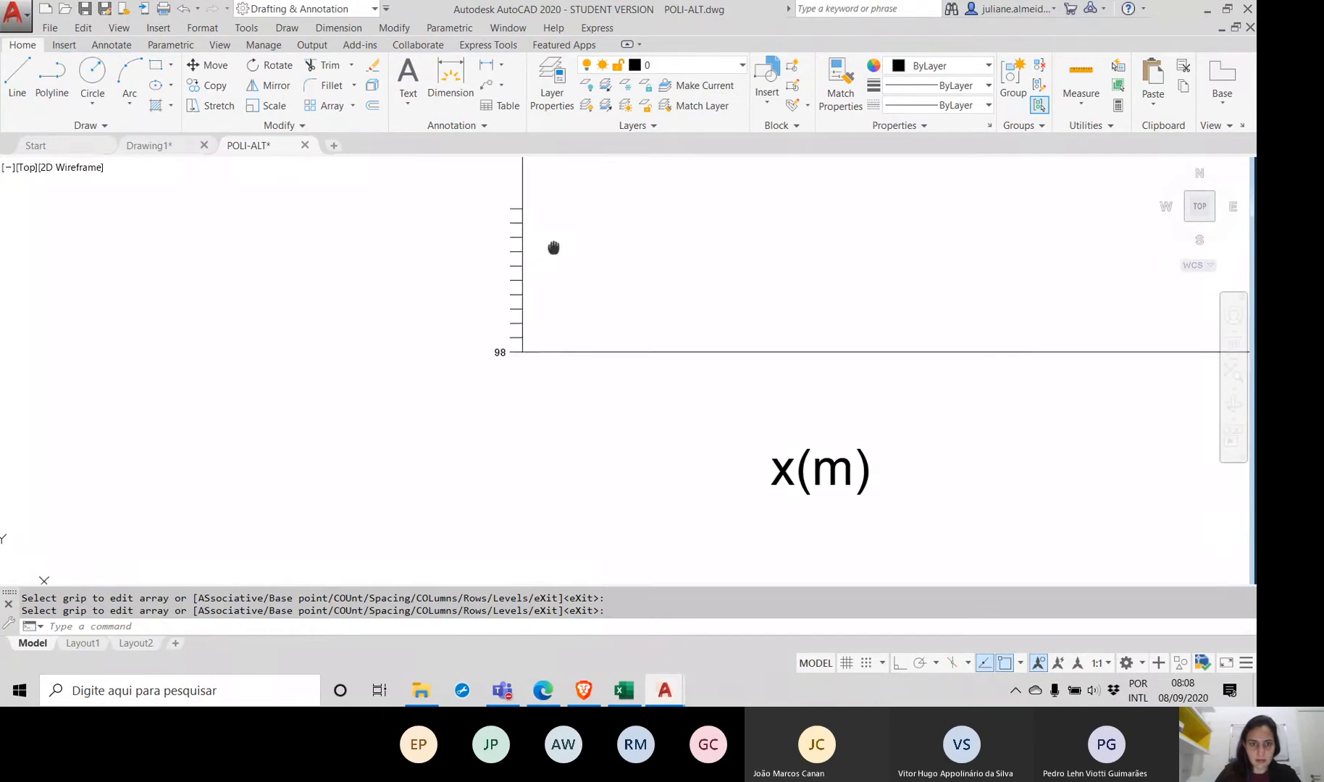
scroll(414, 229, "down", 3)
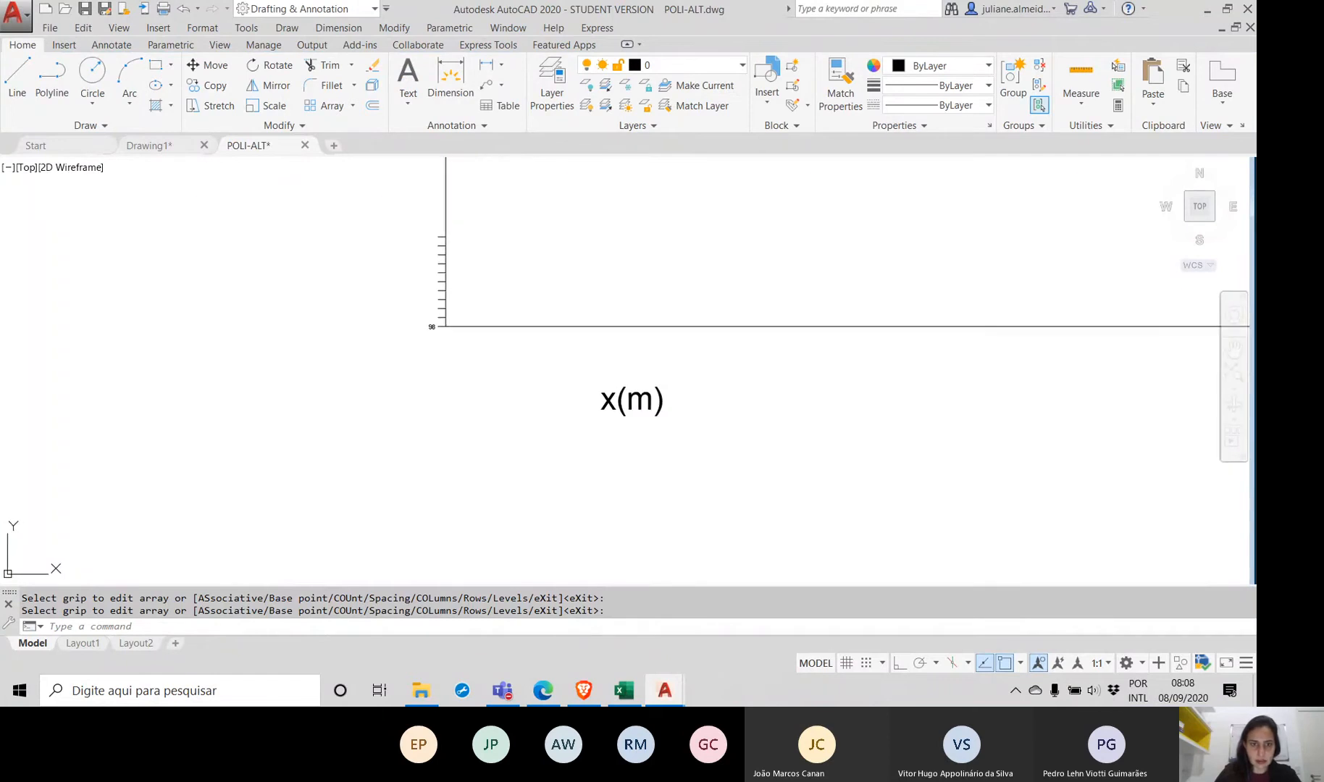
scroll(355, 279, "down", 4)
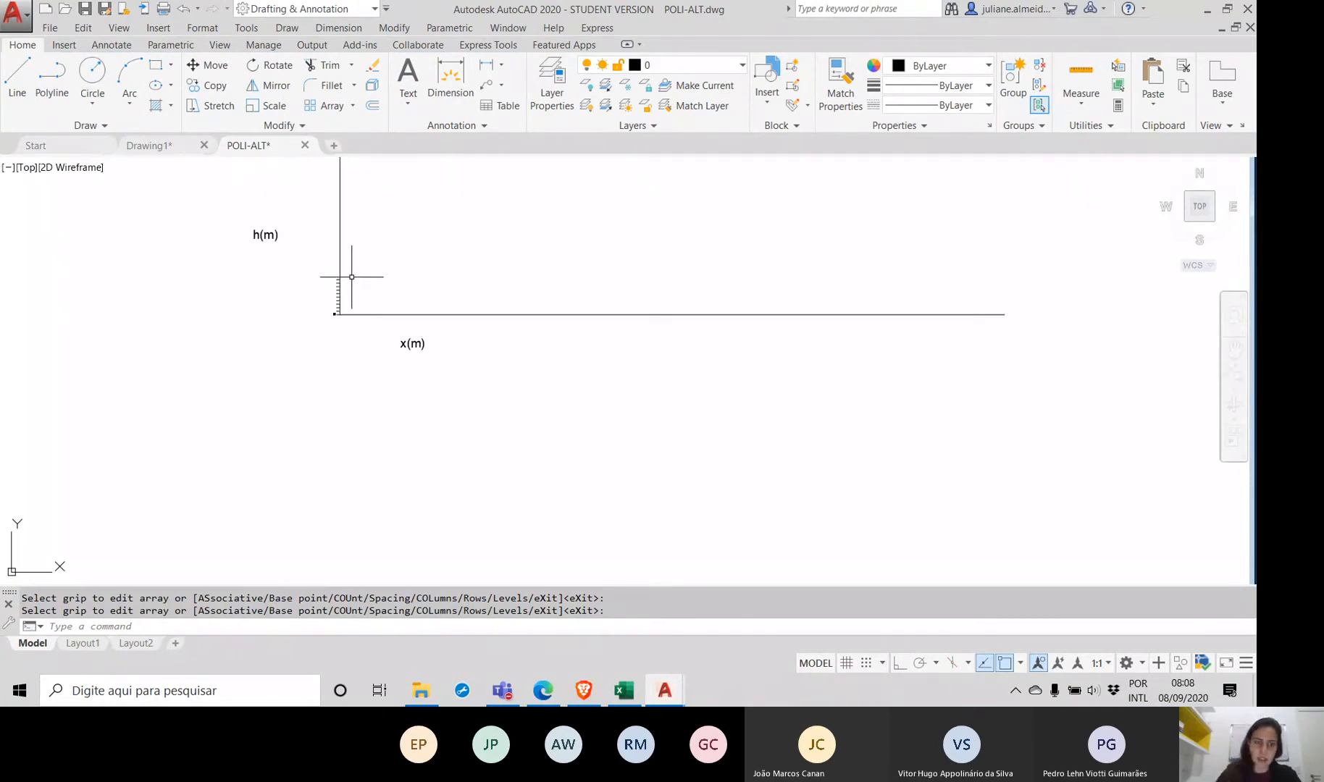
middle_click_drag(366, 277, 424, 359)
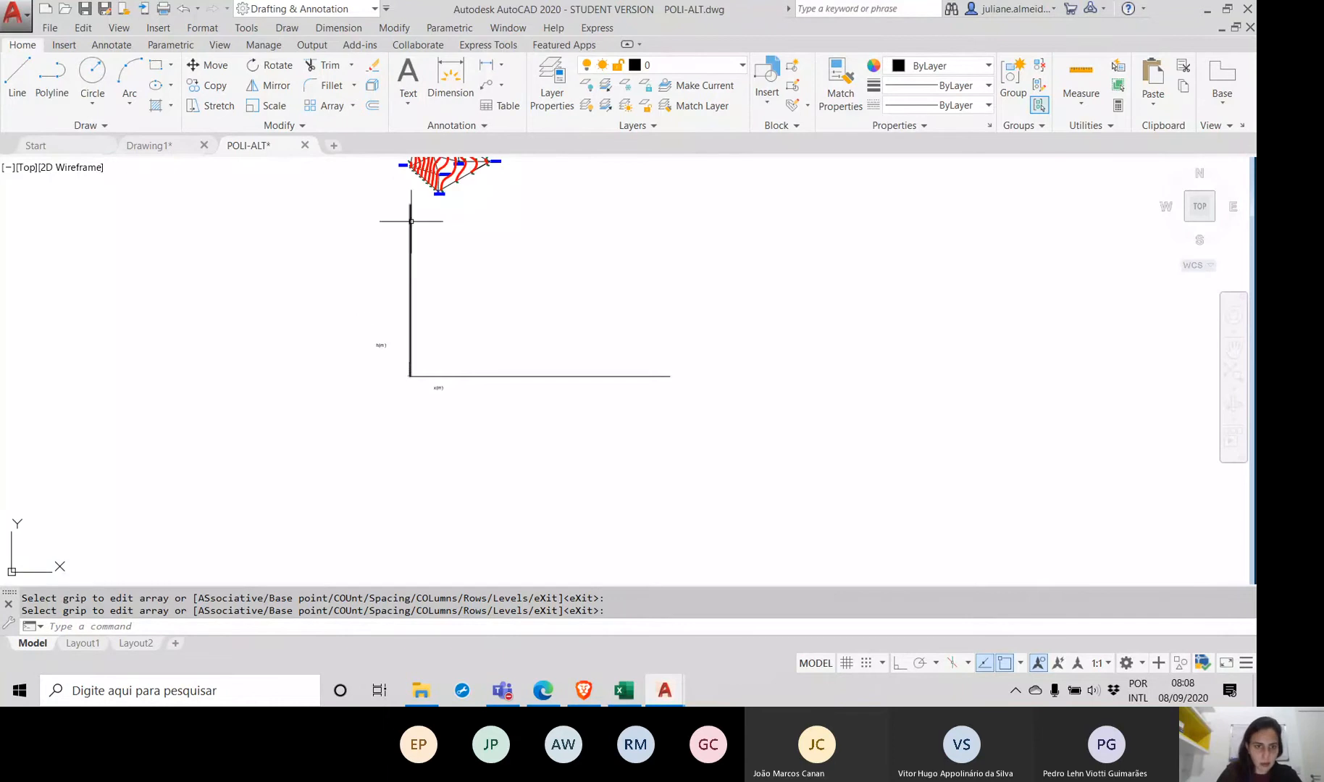
left_click(410, 218)
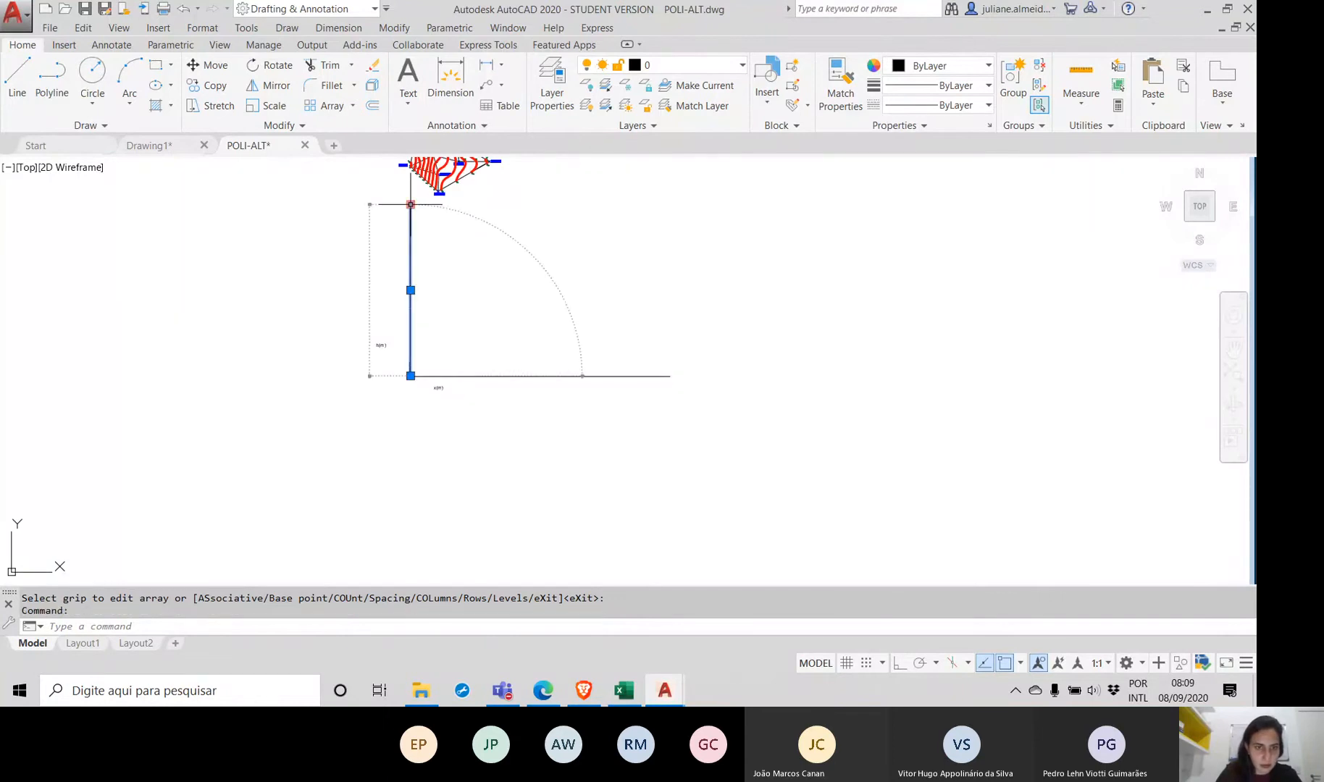
left_click(411, 204)
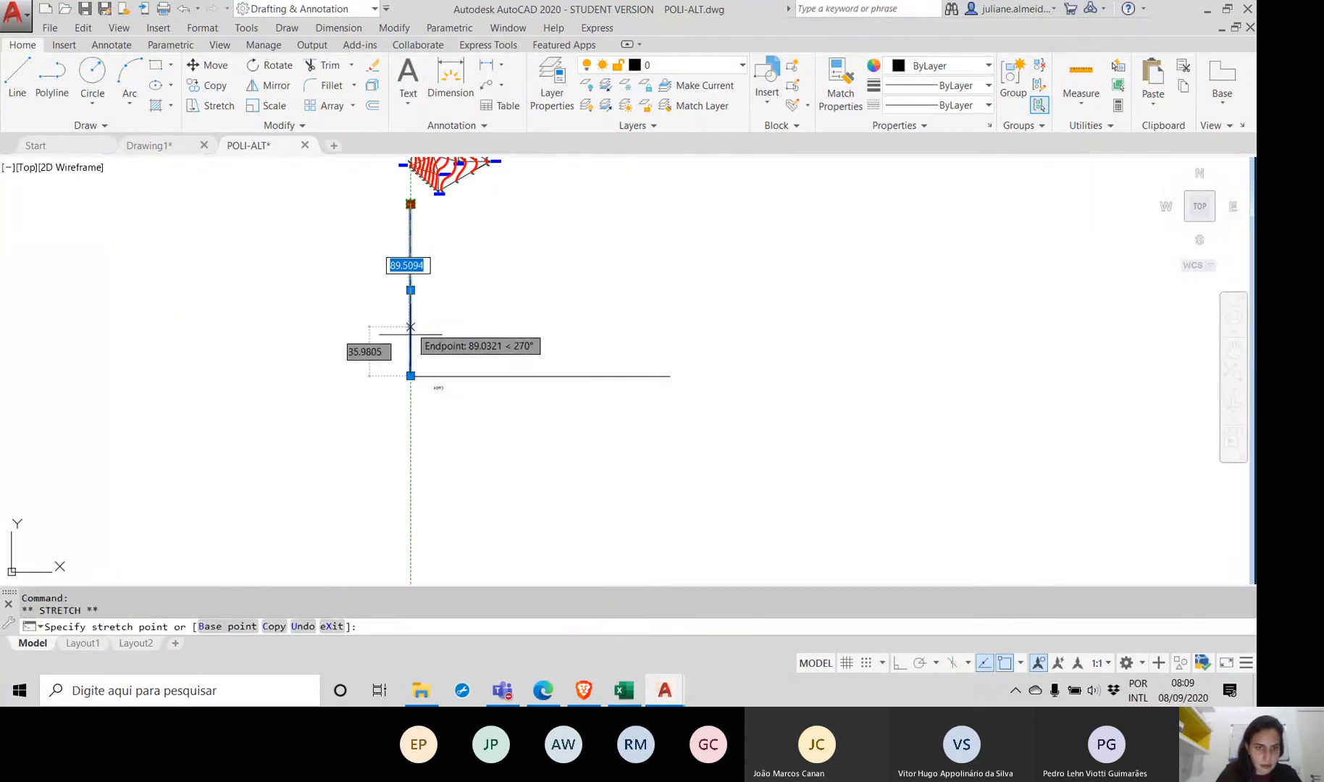
scroll(411, 337, "up", 5)
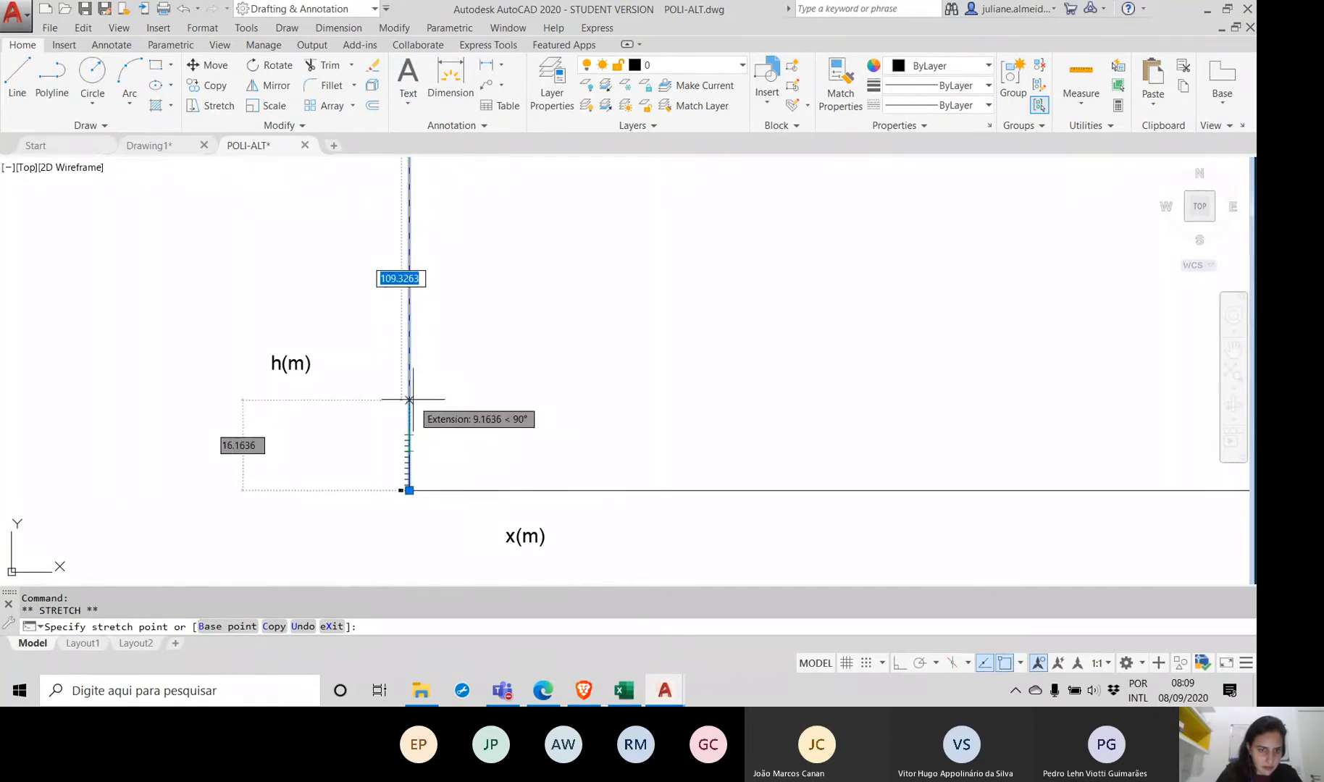
left_click(409, 377)
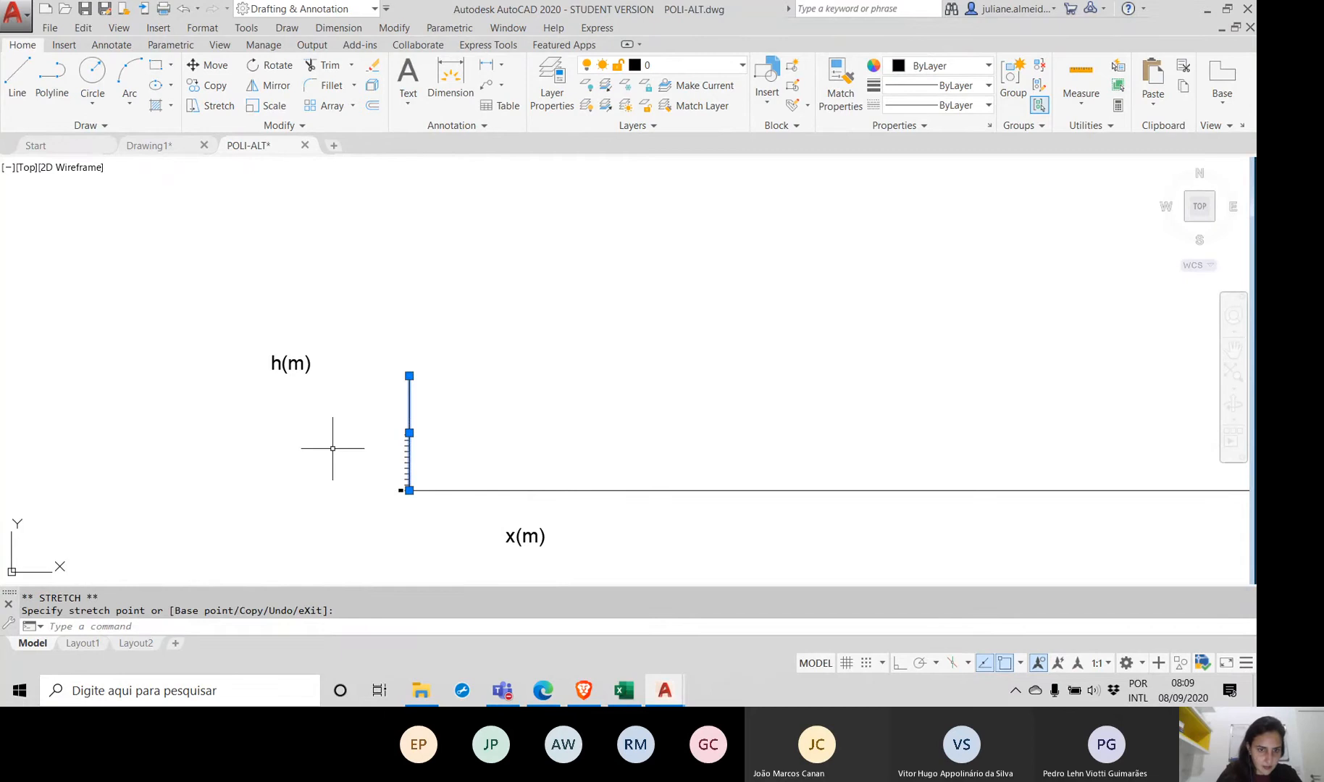
key("Escape")
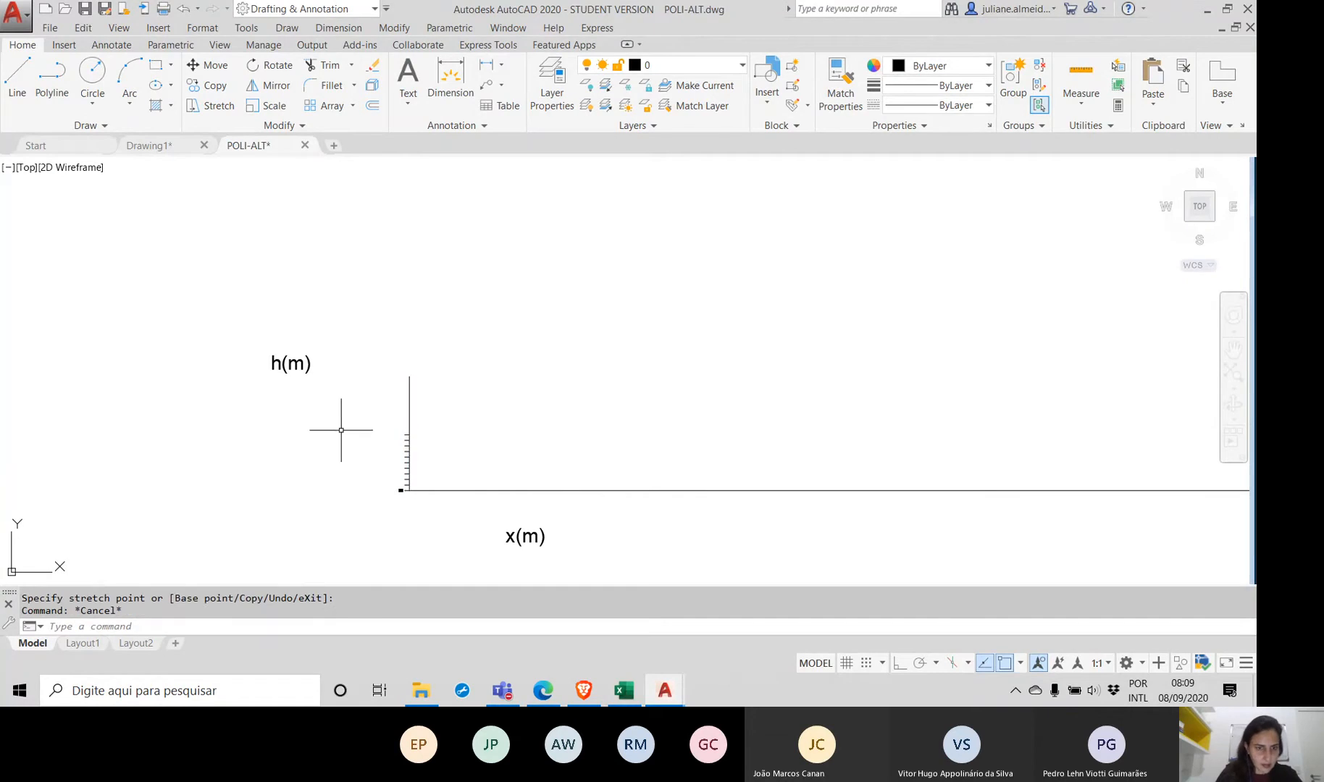
Step: Move the h(m) label next to the upper end of the vertical axis
left_click(340, 375)
left_click(269, 363)
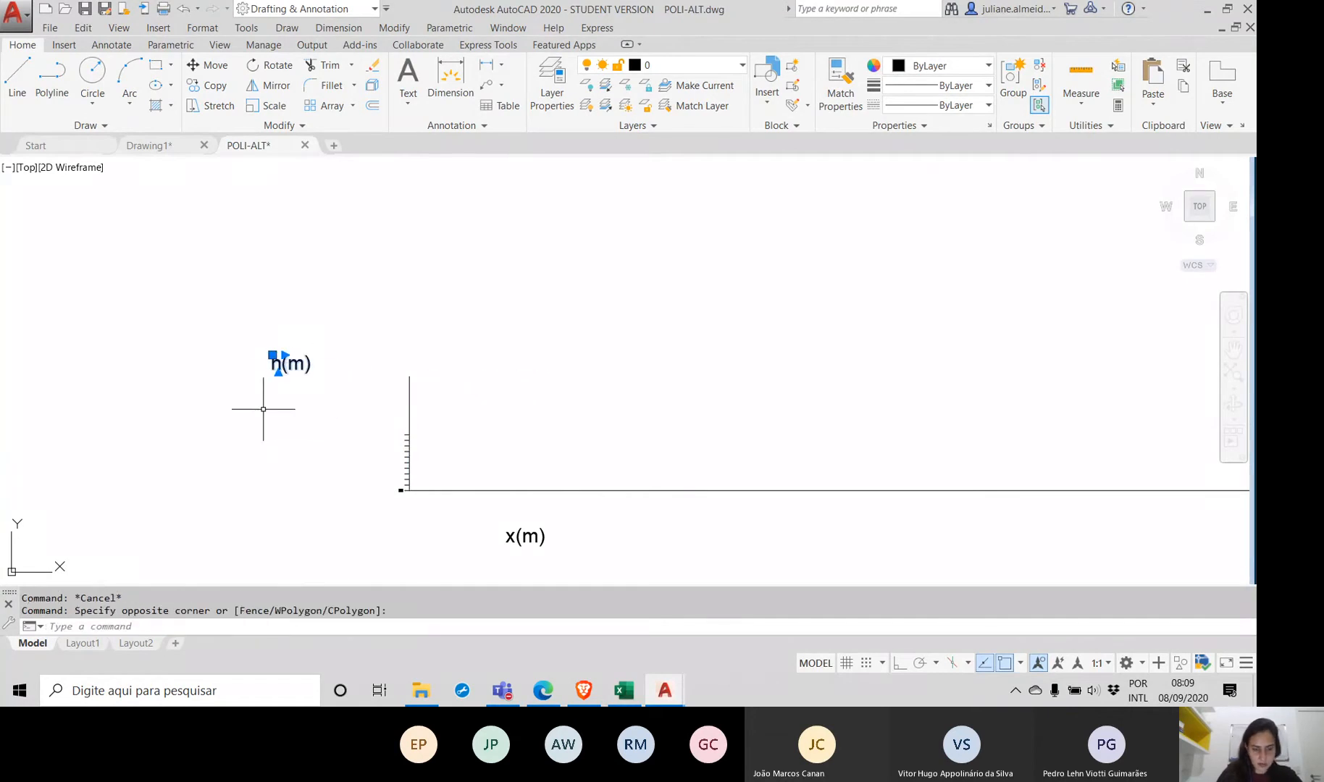
type("move")
key("Return")
left_click(284, 373)
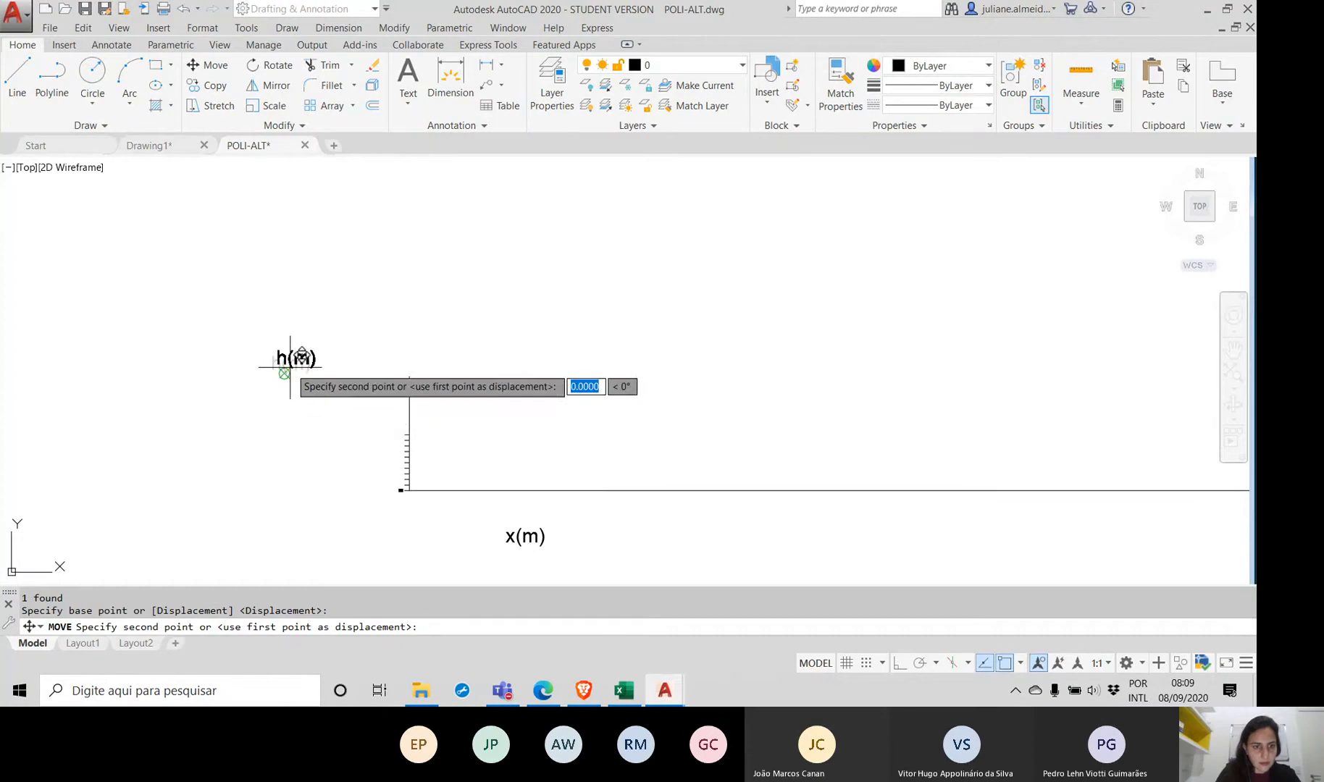
left_click(374, 401)
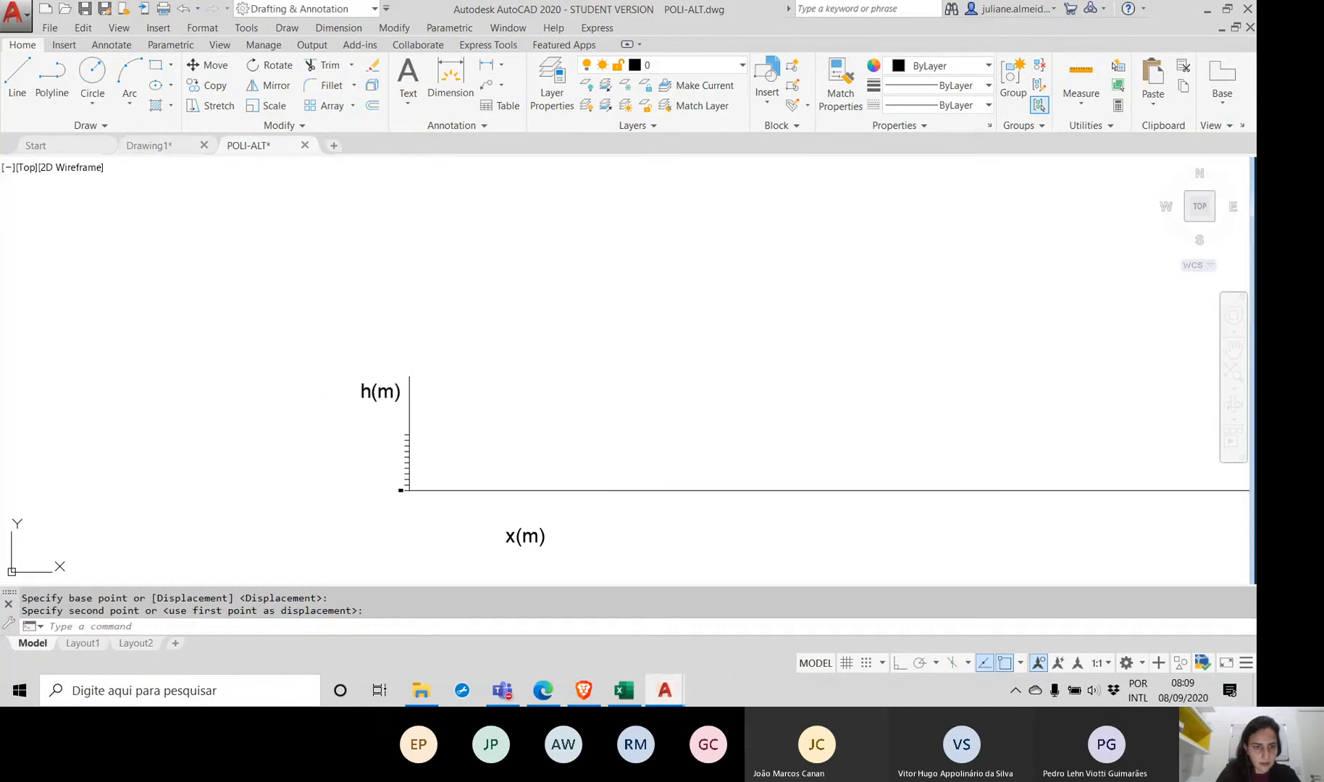
Step: Scale the h(m) label by a factor of 0.5
left_click(377, 395)
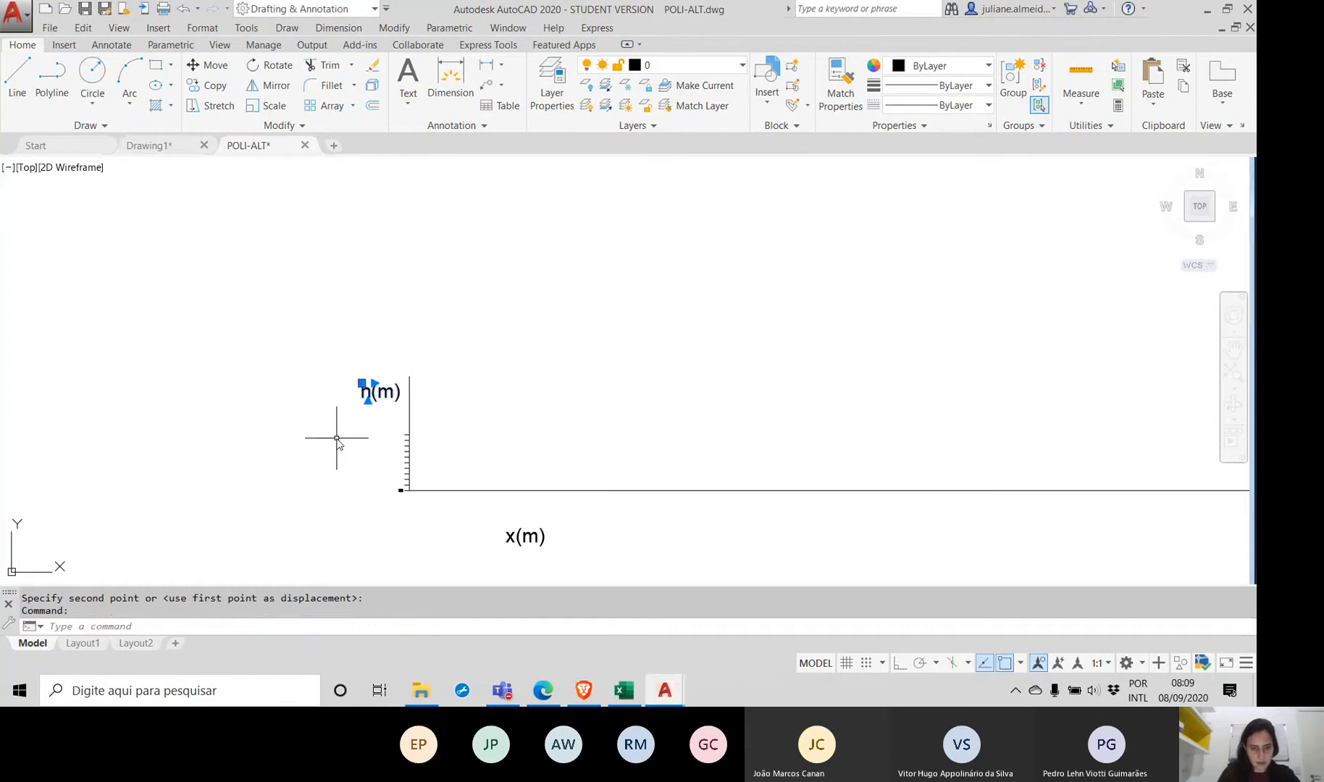
type("scale")
key("Return")
left_click(375, 384)
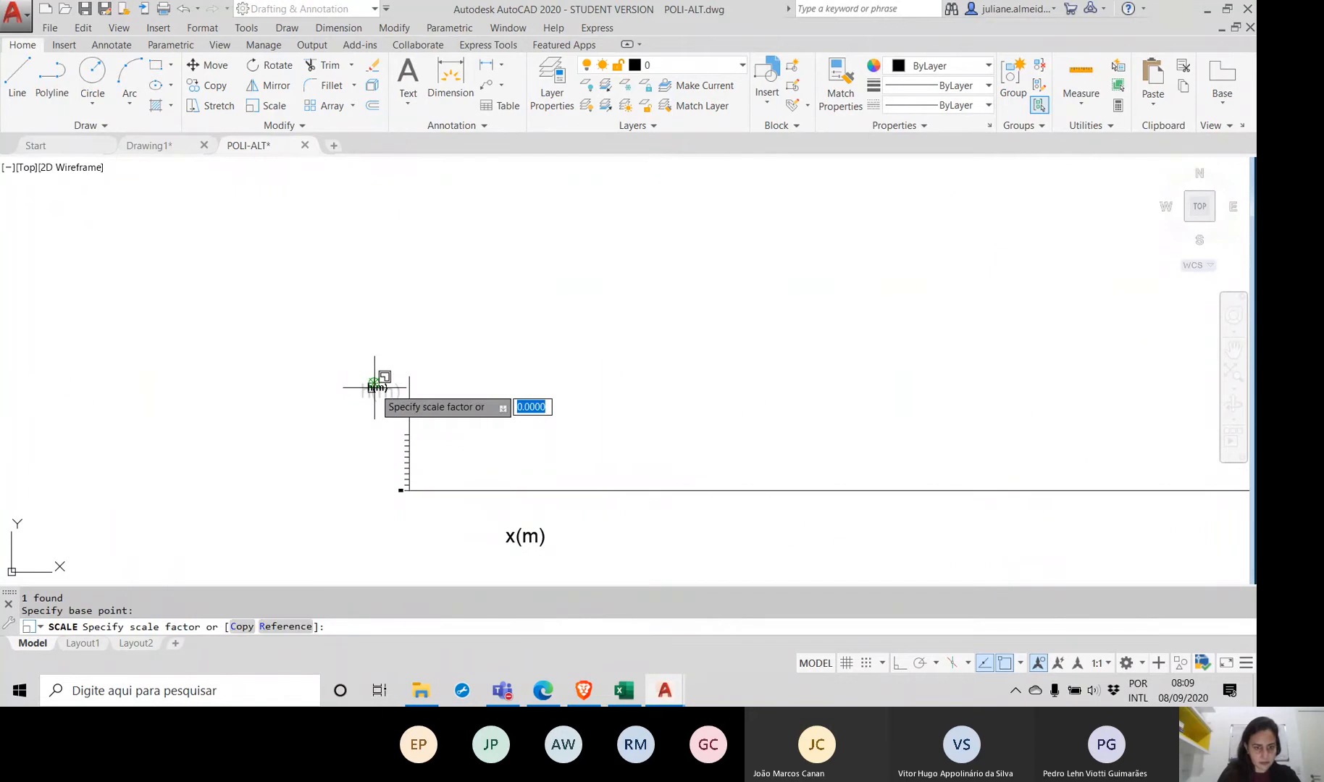
type(".5")
key("Return")
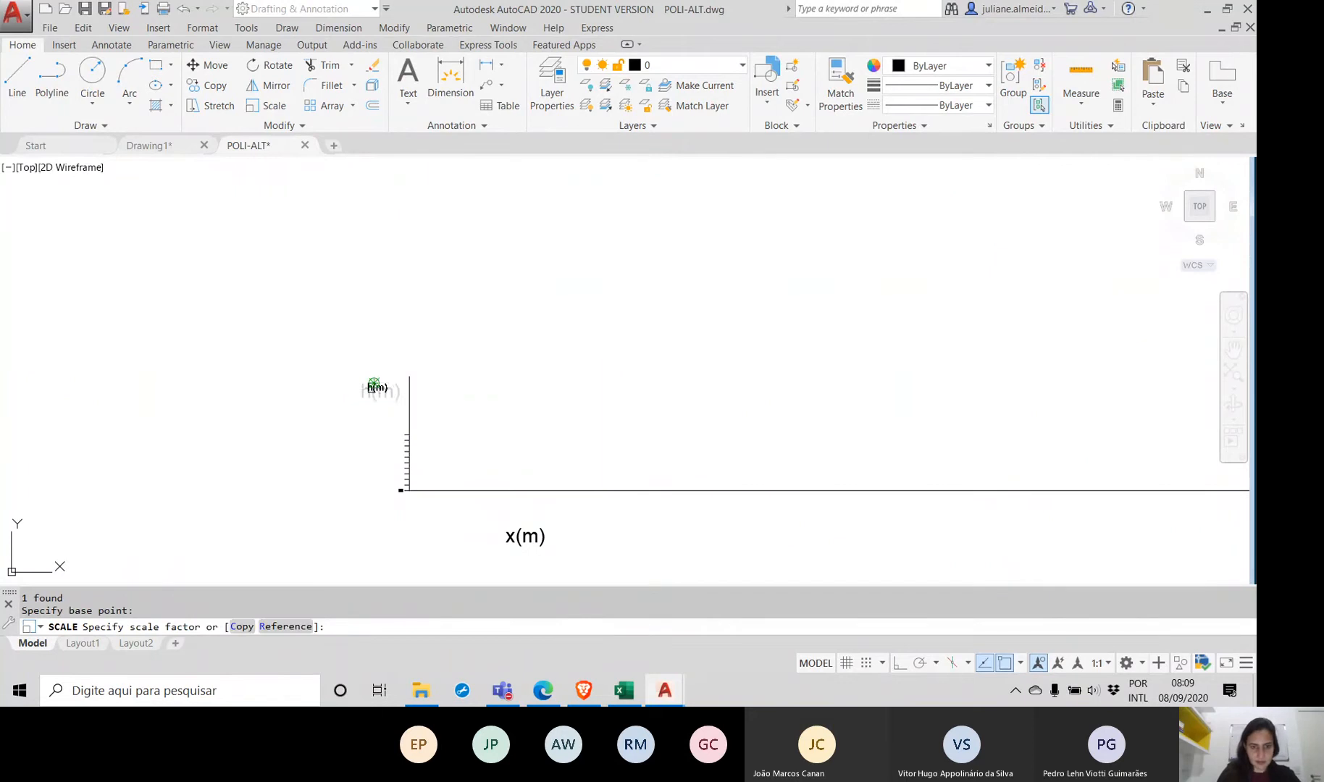
Step: Move the reduced h(m) label slightly downward beside the vertical axis
scroll(375, 387, "up", 2)
left_click(381, 404)
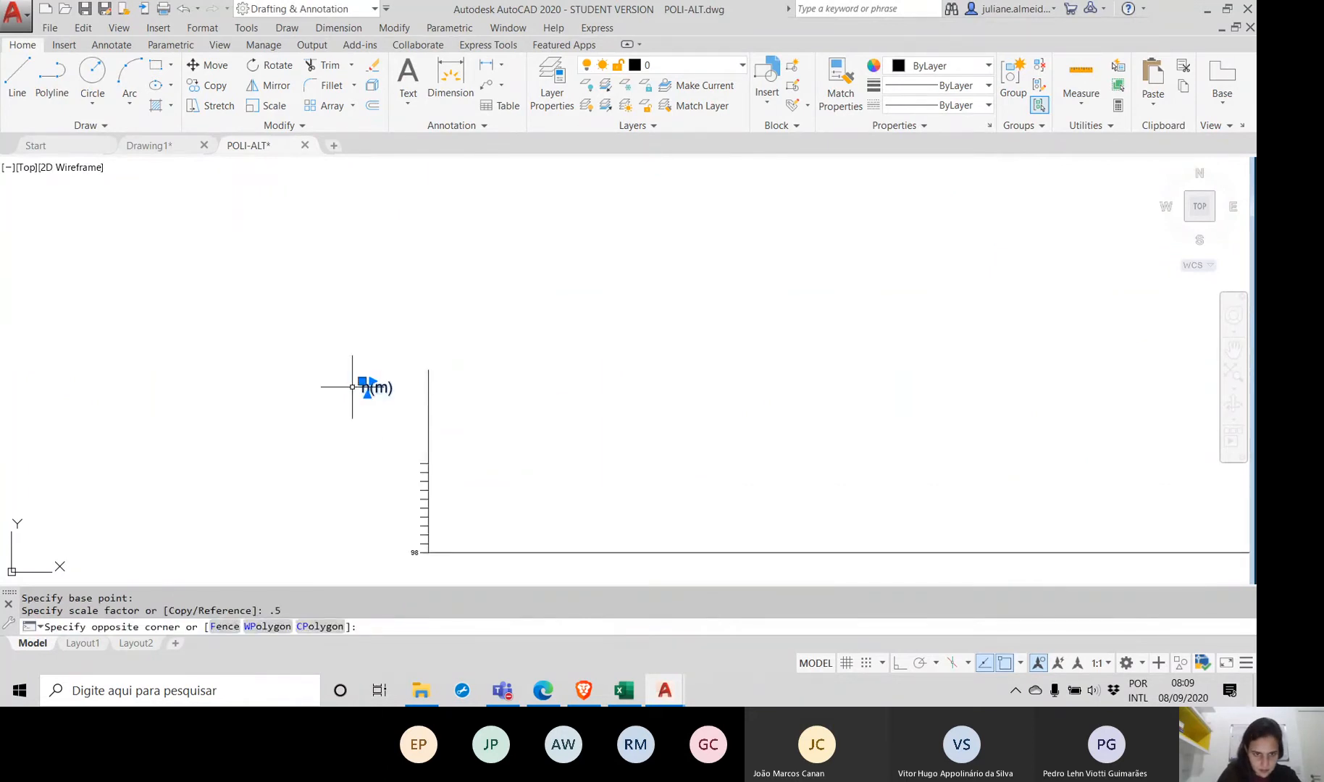
left_click(367, 387)
type("move")
key("Return")
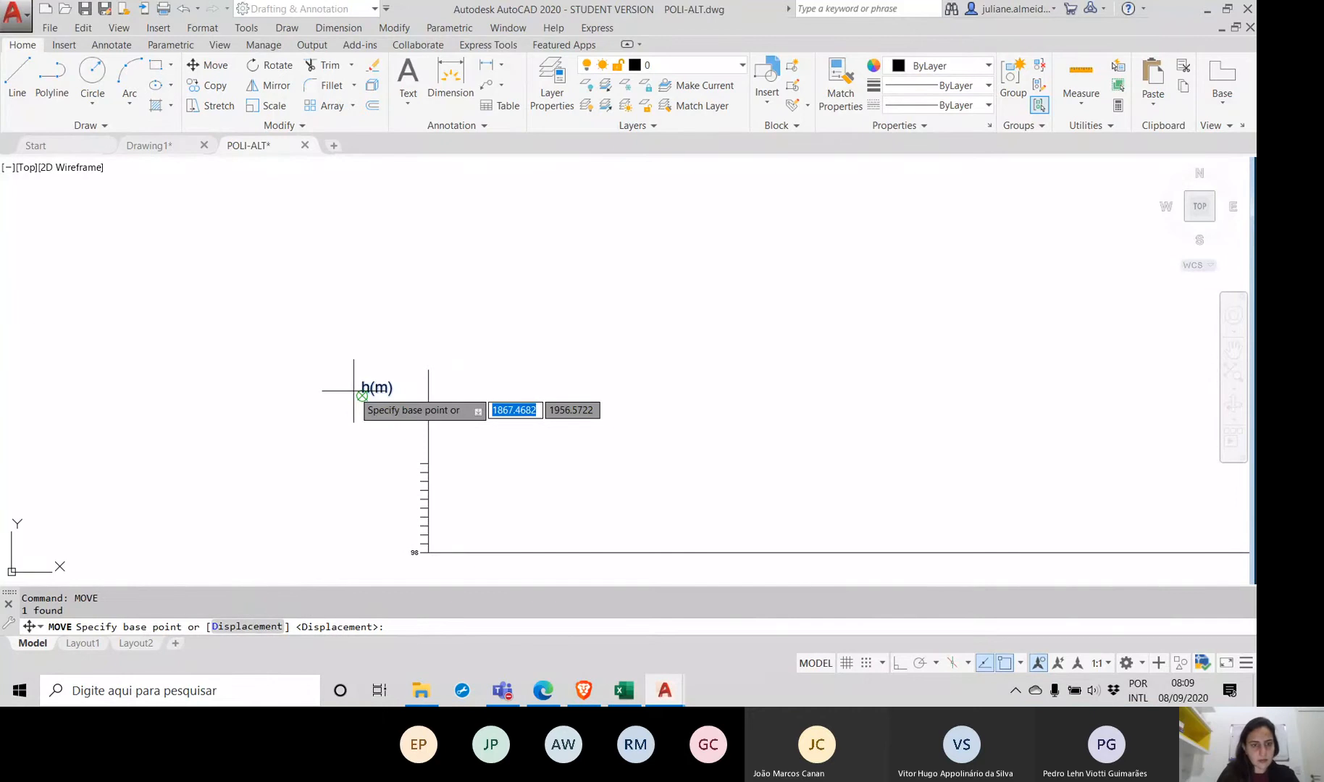
left_click(361, 395)
left_click(360, 410)
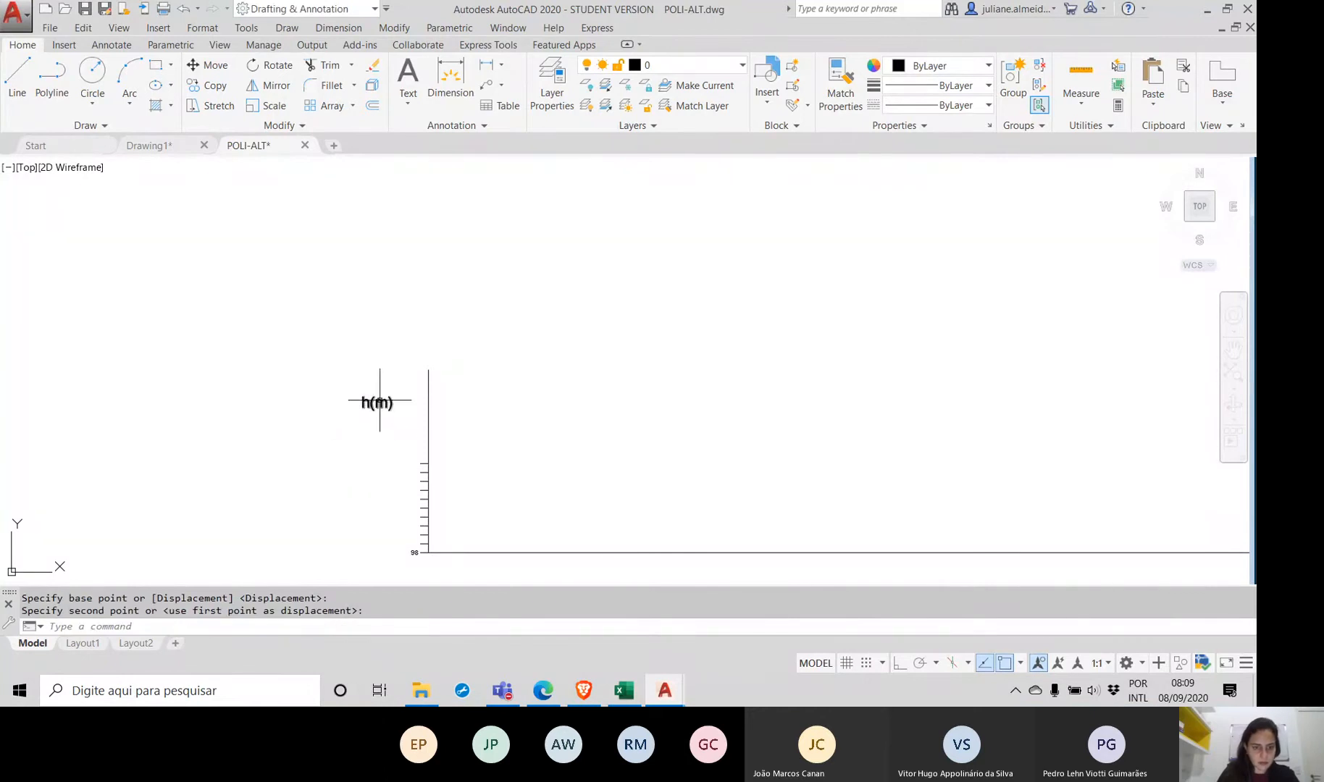
Step: Copy the 98 label straight up to the first two tick marks above the axis origin, with Ortho mode on
scroll(404, 534, "up", 4)
middle_click_drag(398, 513, 399, 400)
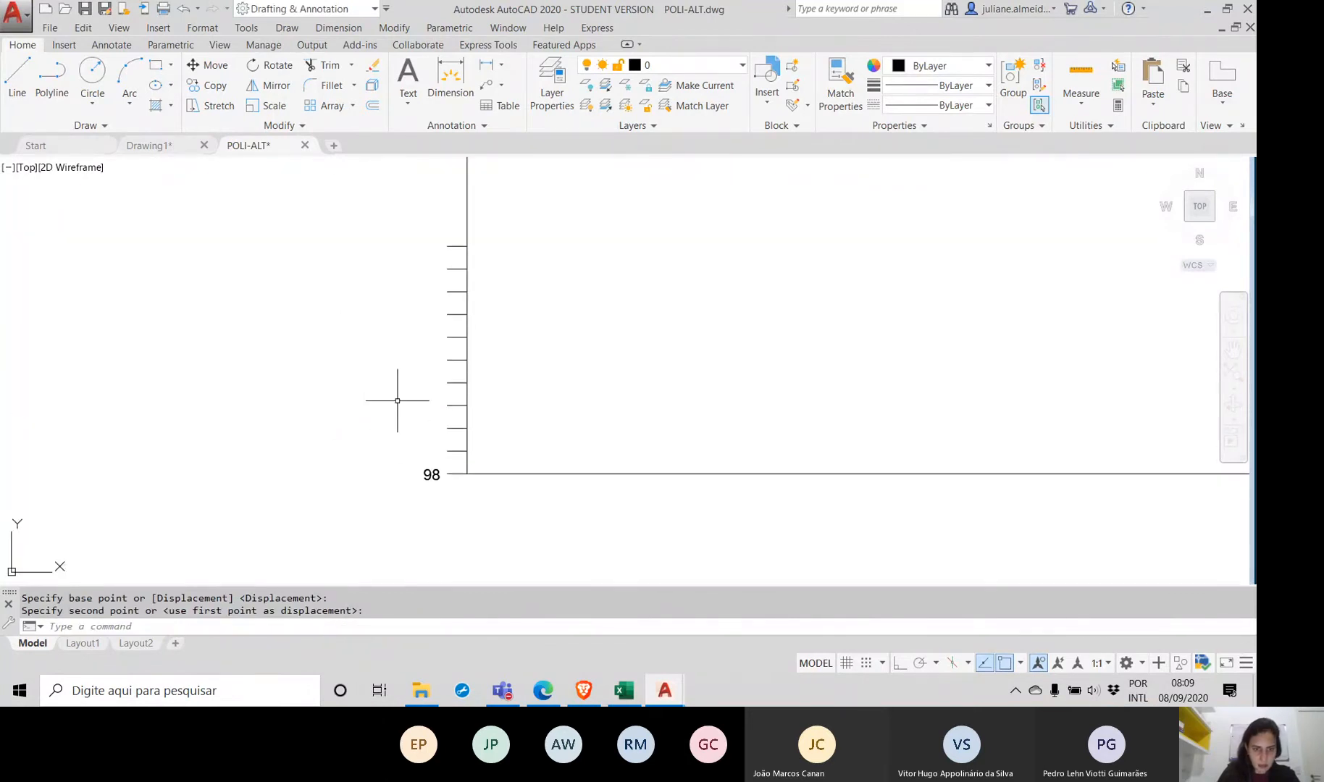
left_click(432, 474)
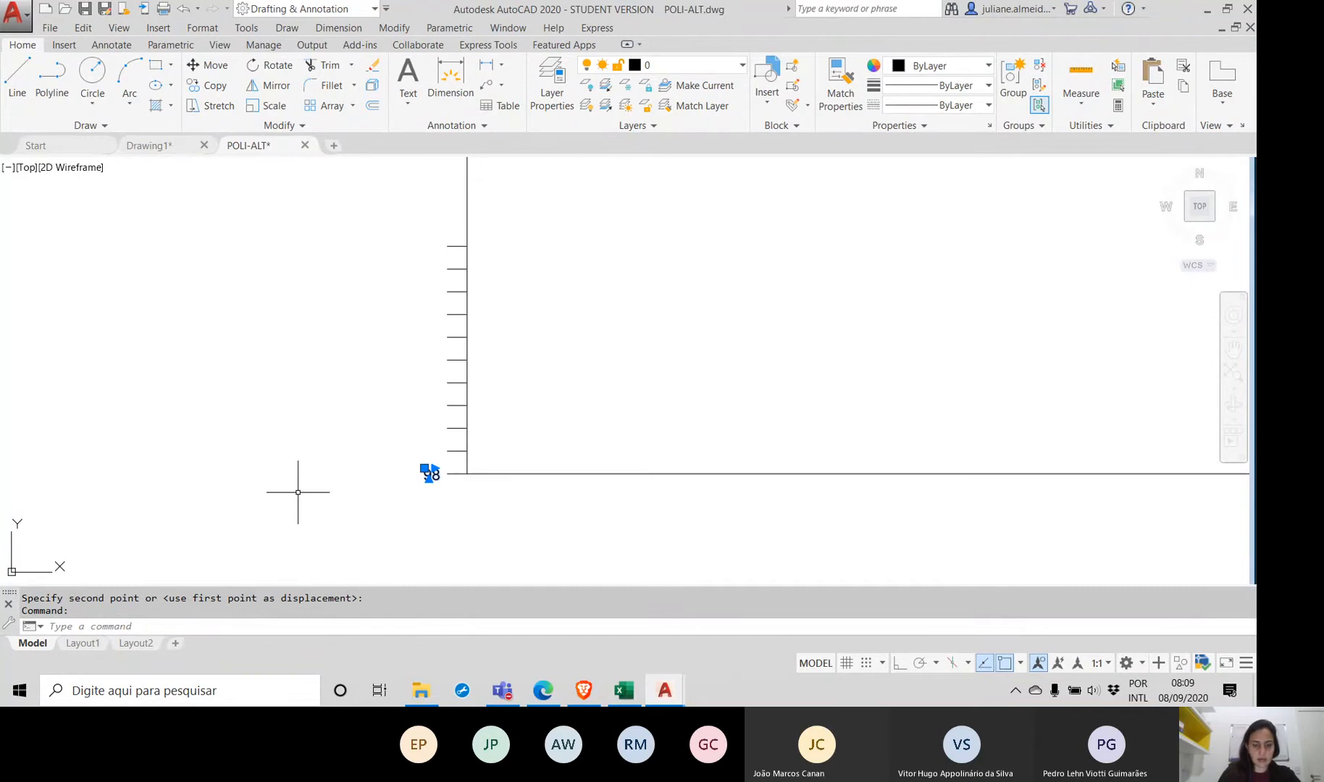
type("co")
key("Return")
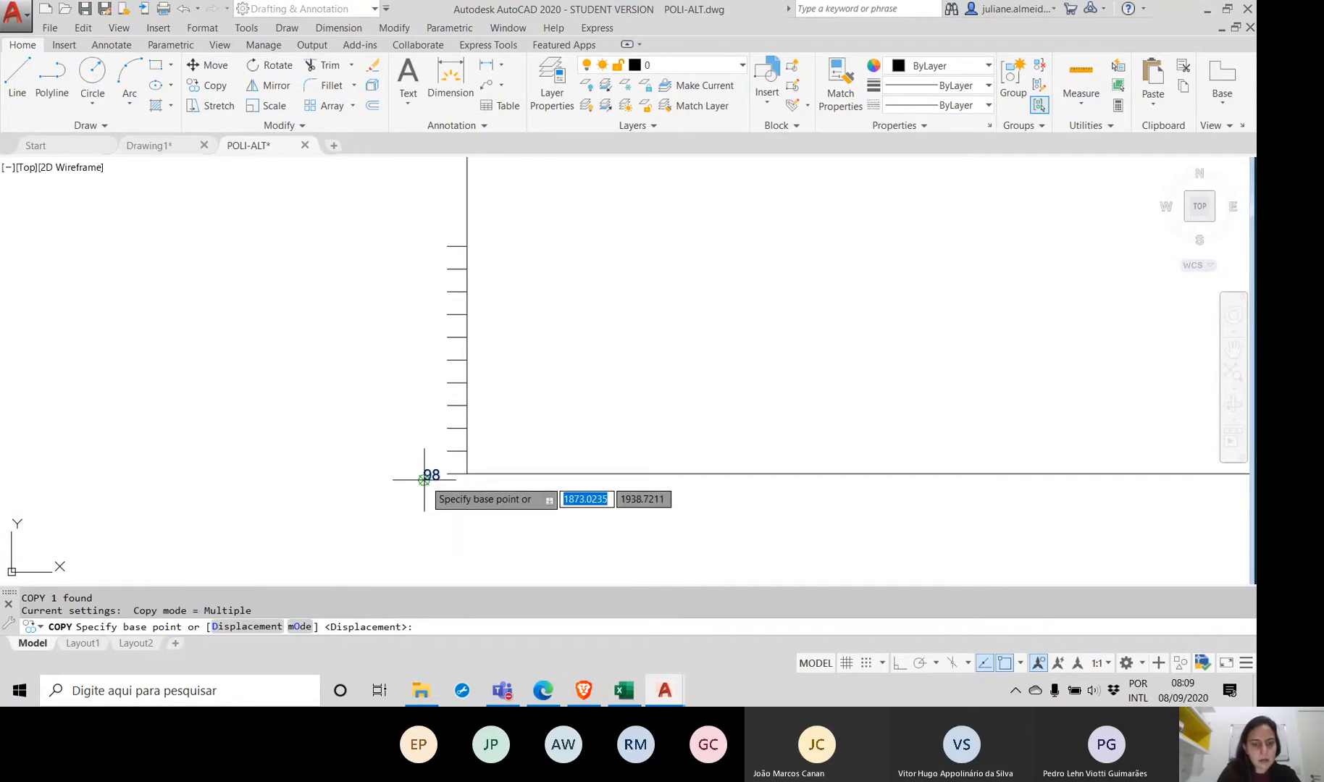
left_click(424, 480)
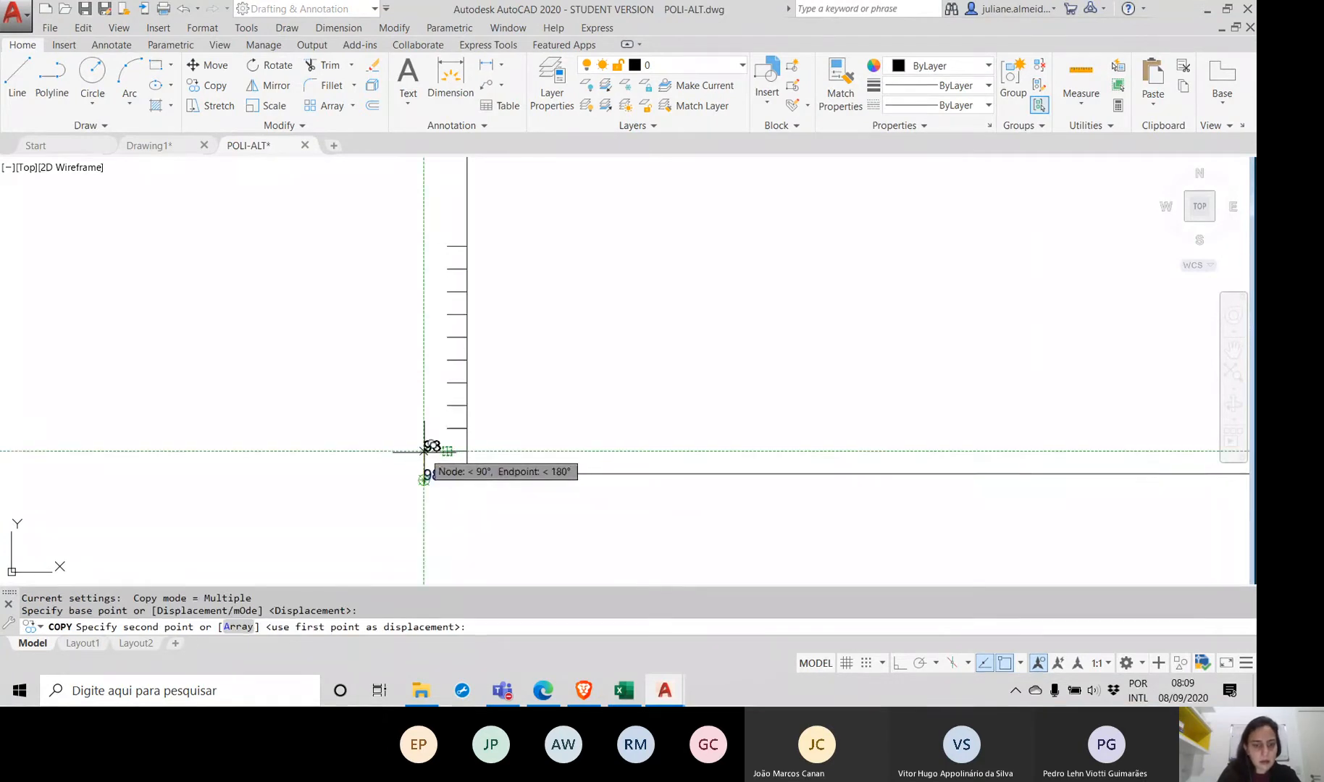
left_click(425, 450)
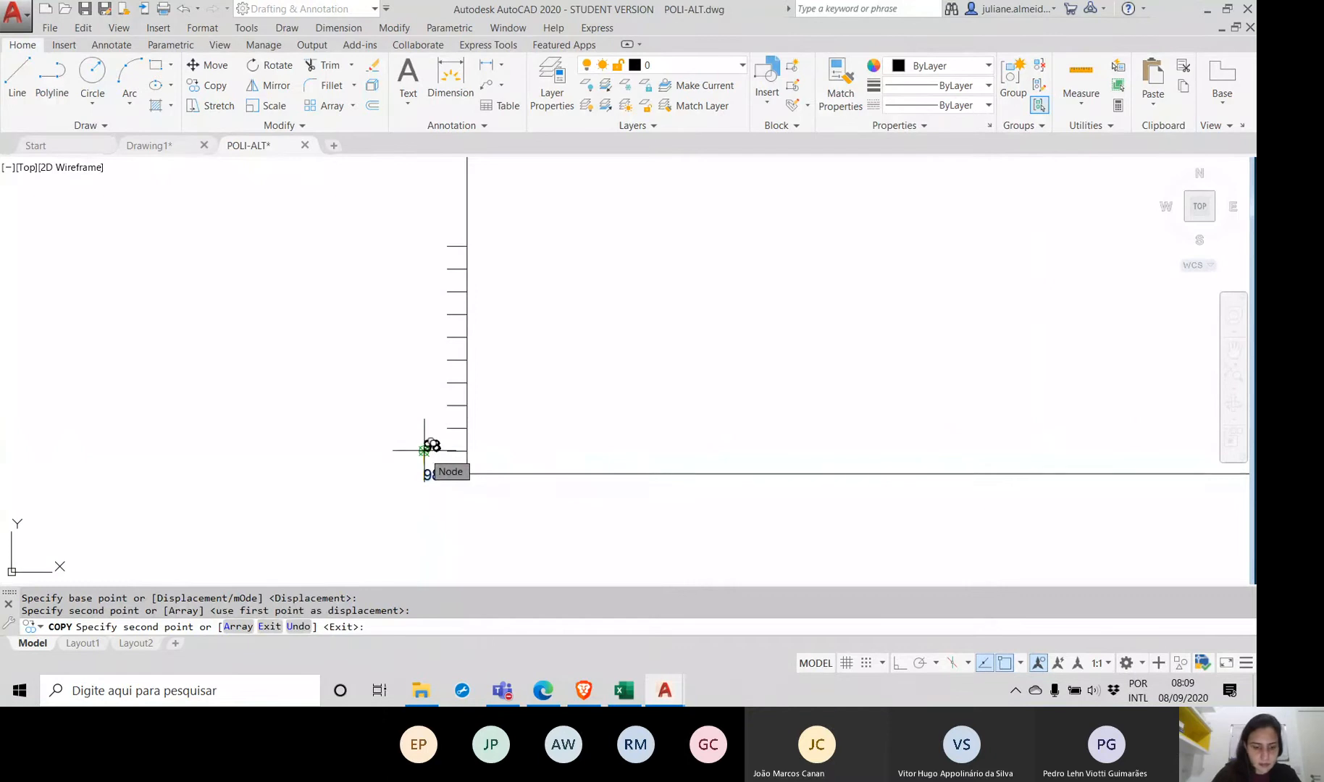
key("F8")
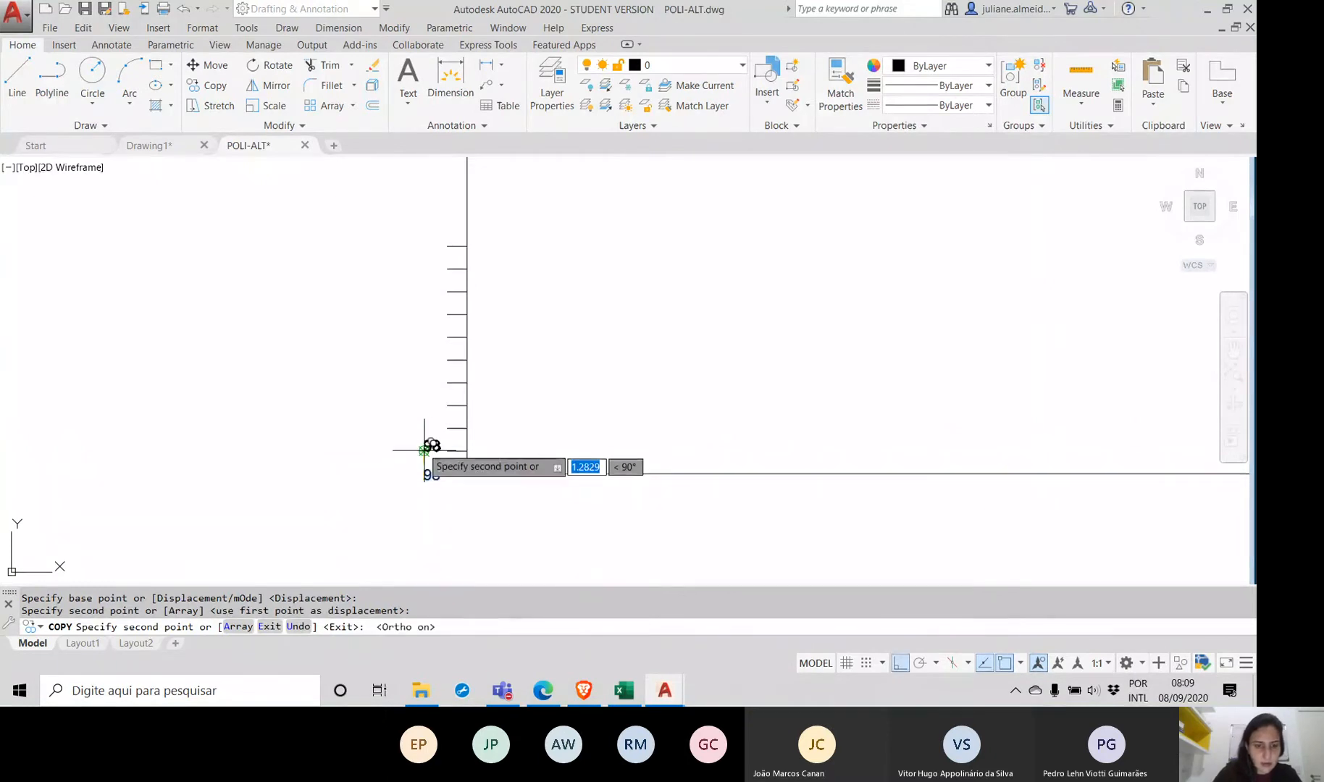
left_click(419, 426)
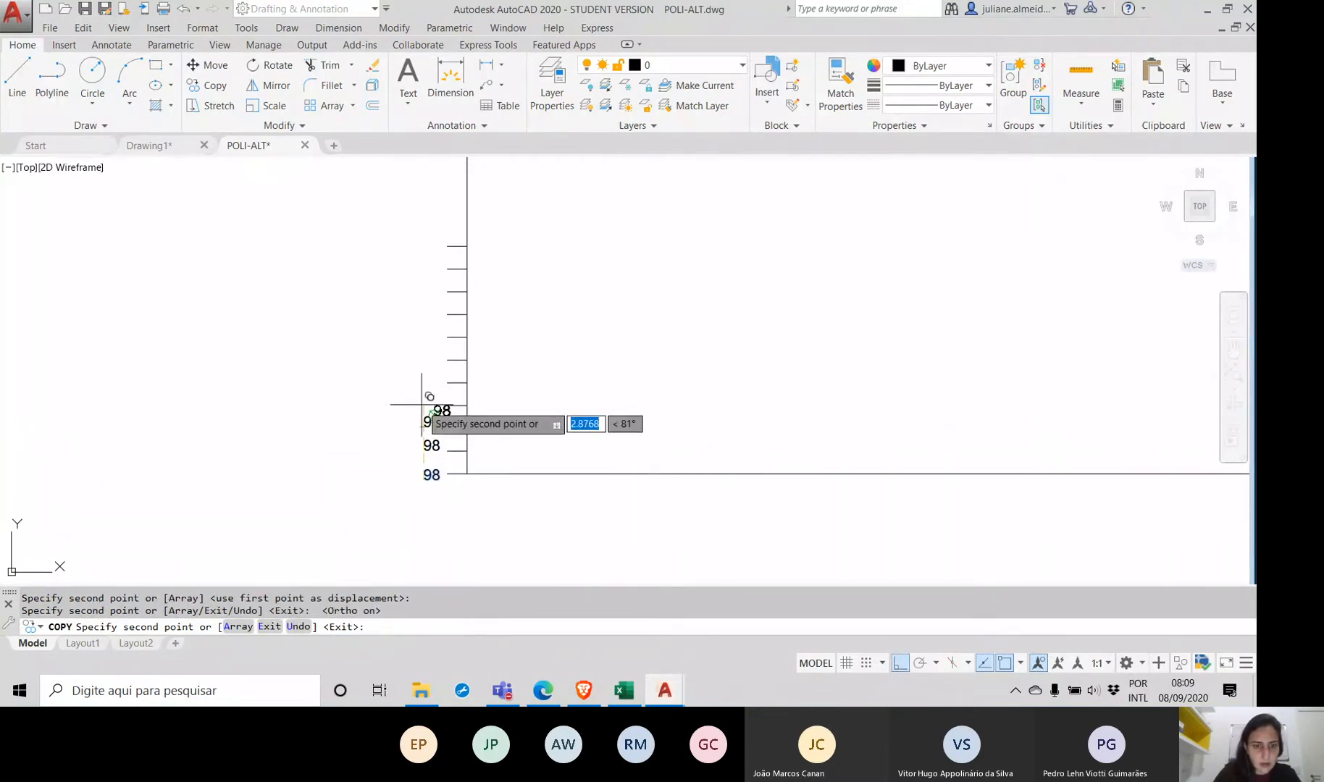
left_click(421, 380)
left_click(425, 381)
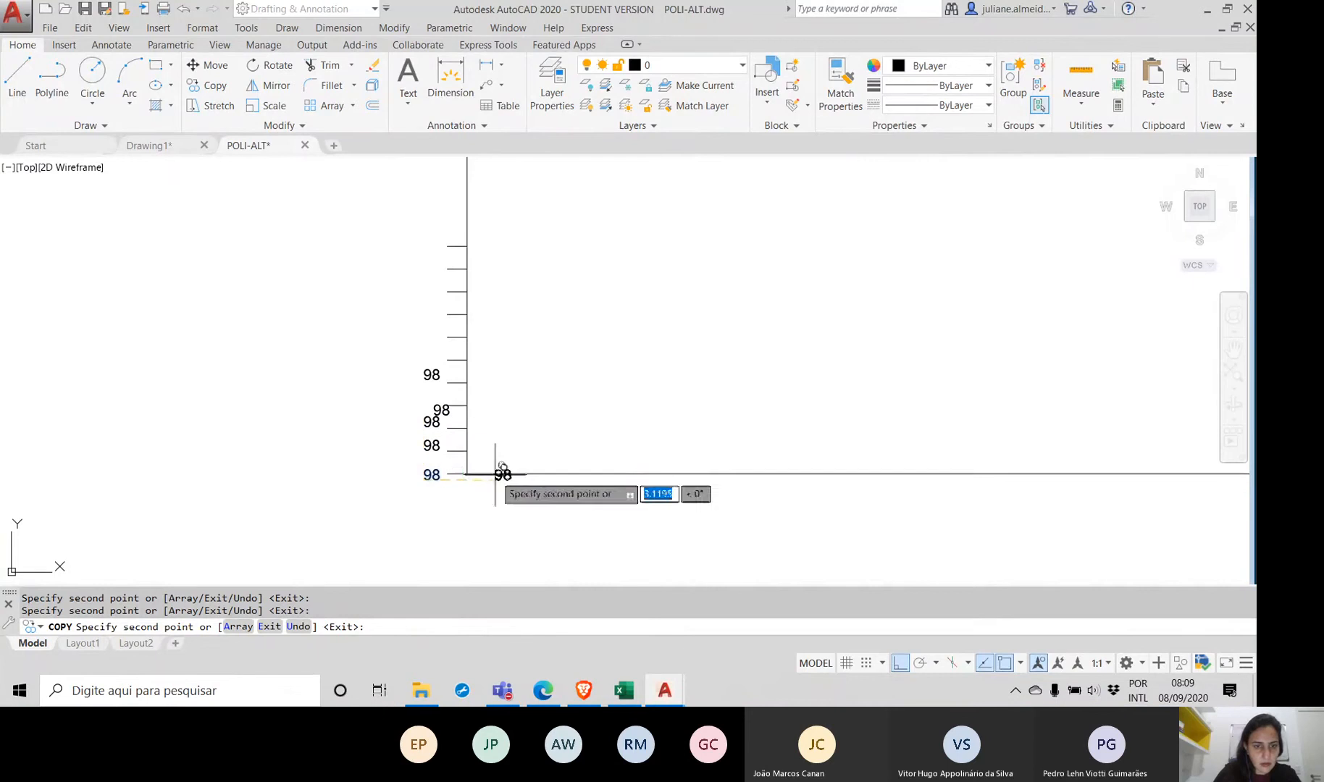
key("ctrl+z")
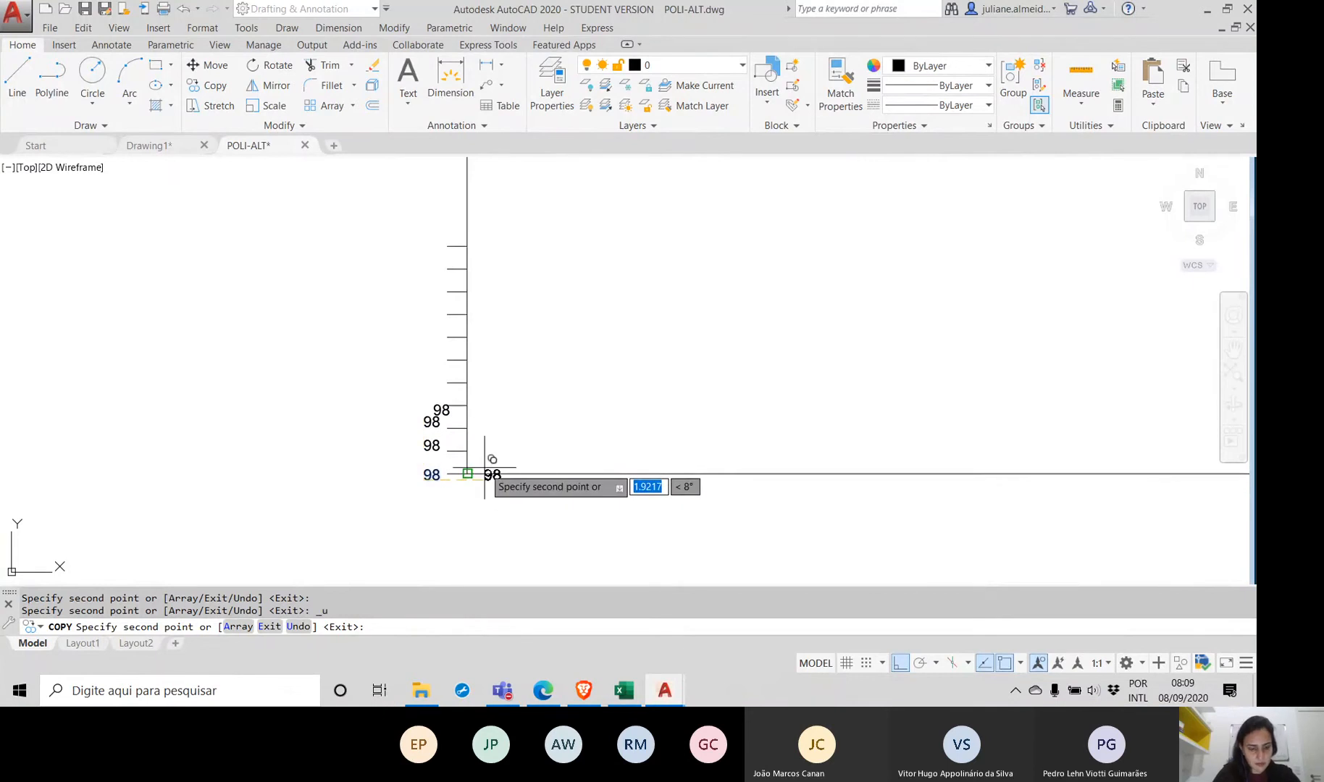
key("ctrl+z")
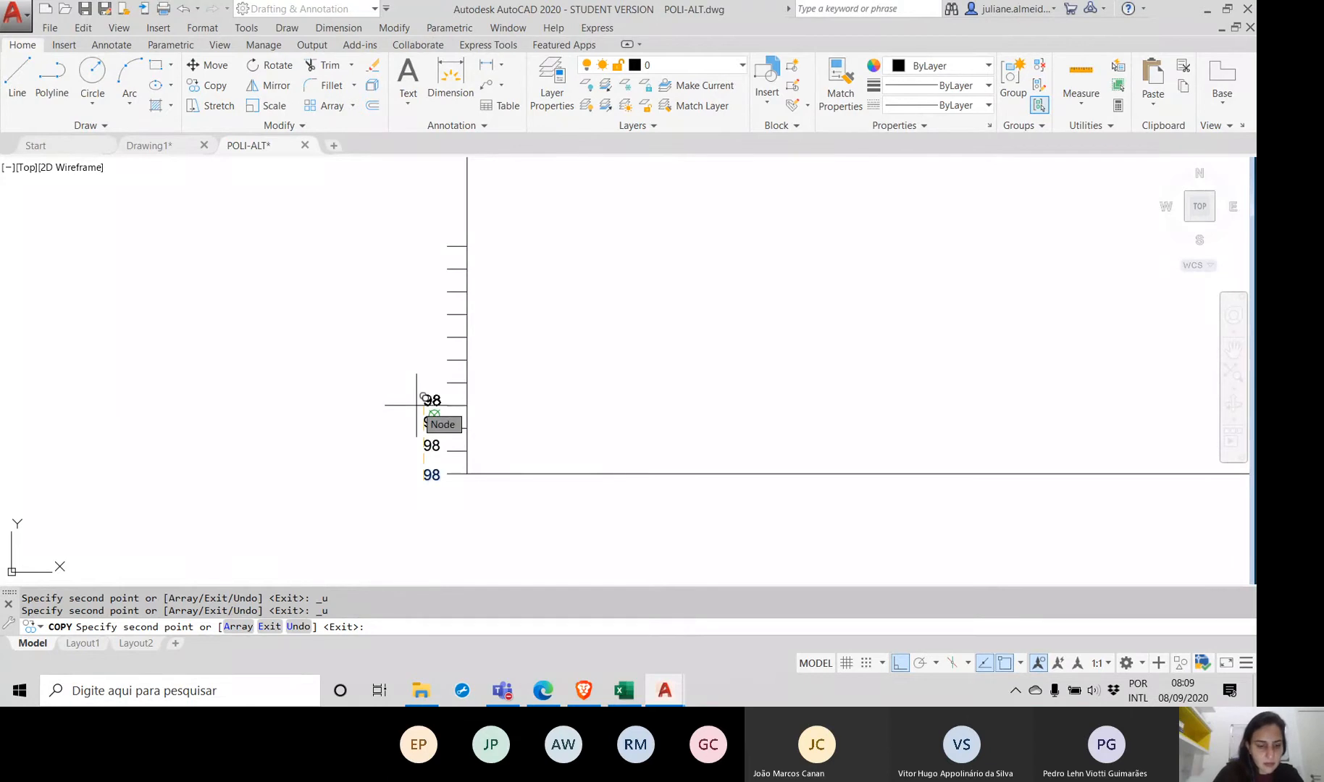
Step: Turn off object snap and object snap tracking, and copy the 98 label to the eight remaining tick marks up the vertical axis
left_click(1005, 663)
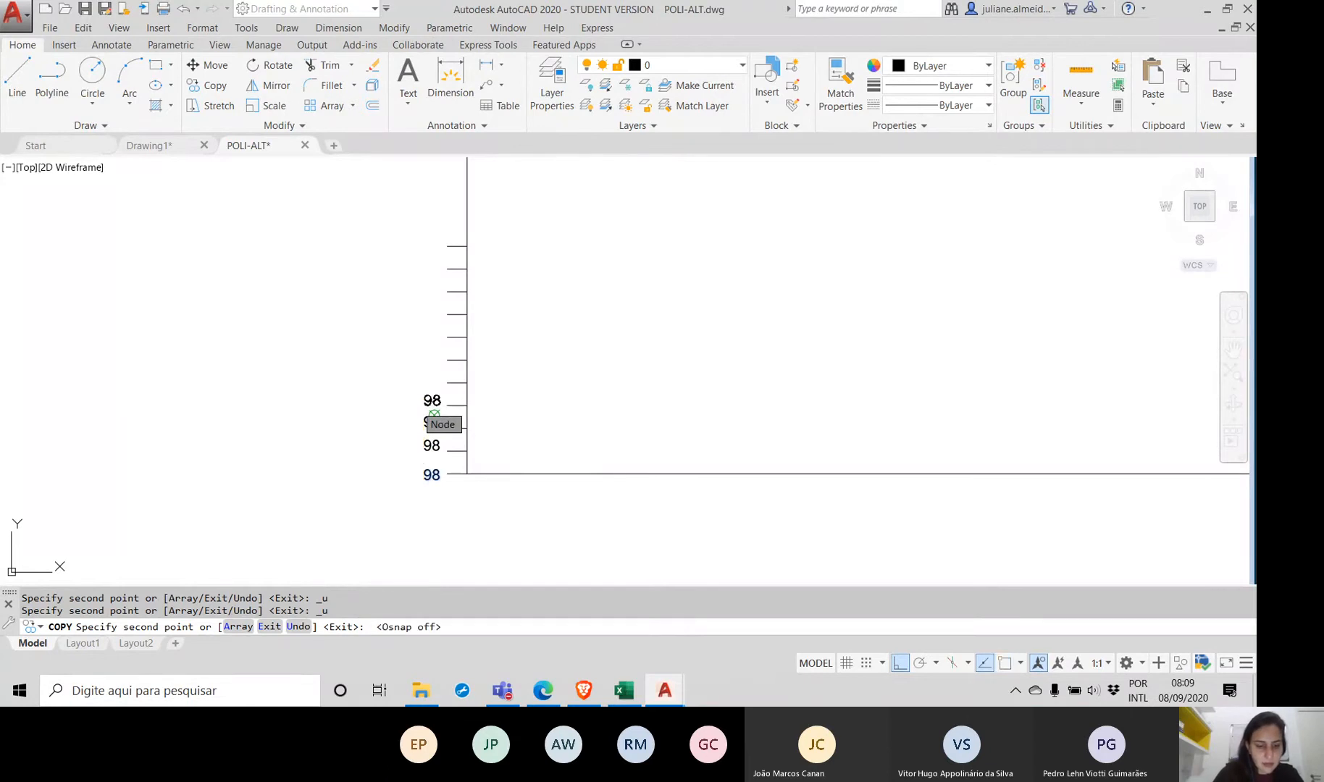
left_click(985, 663)
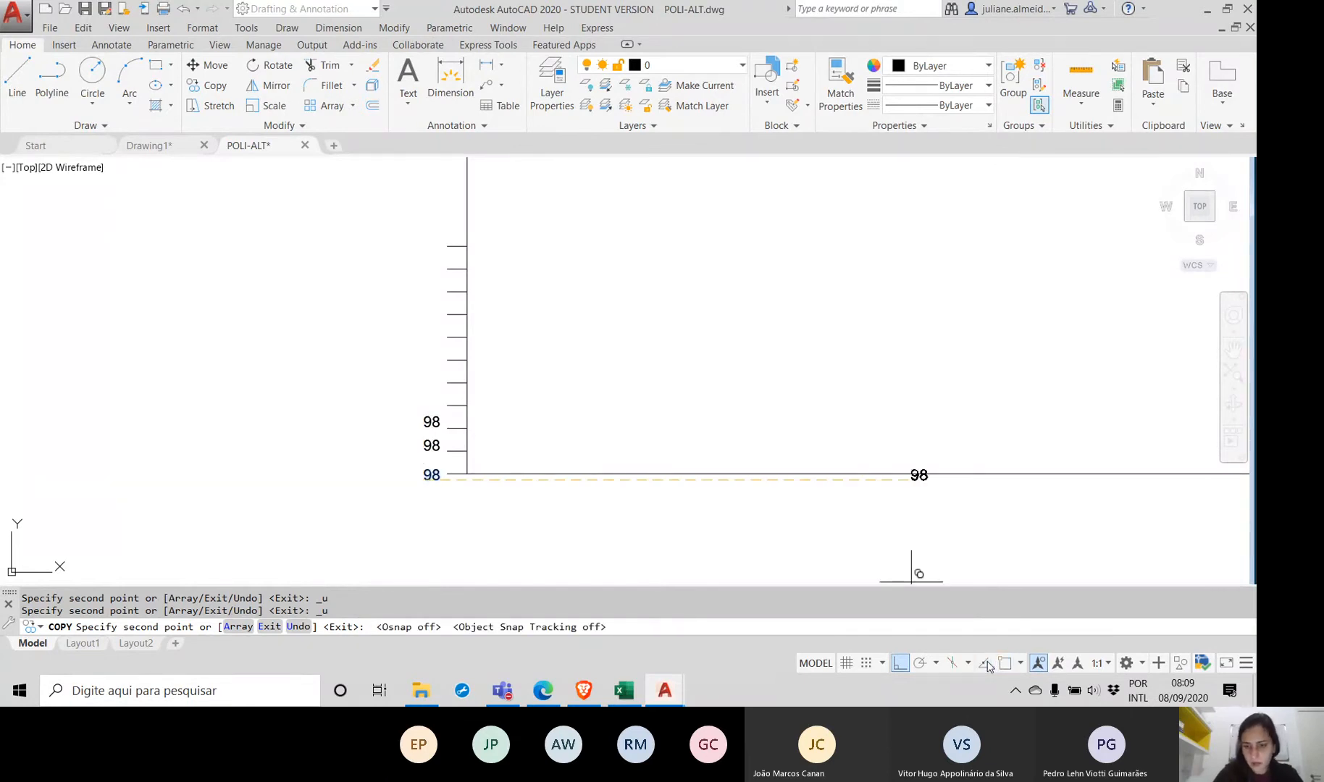
left_click(433, 405)
left_click(433, 384)
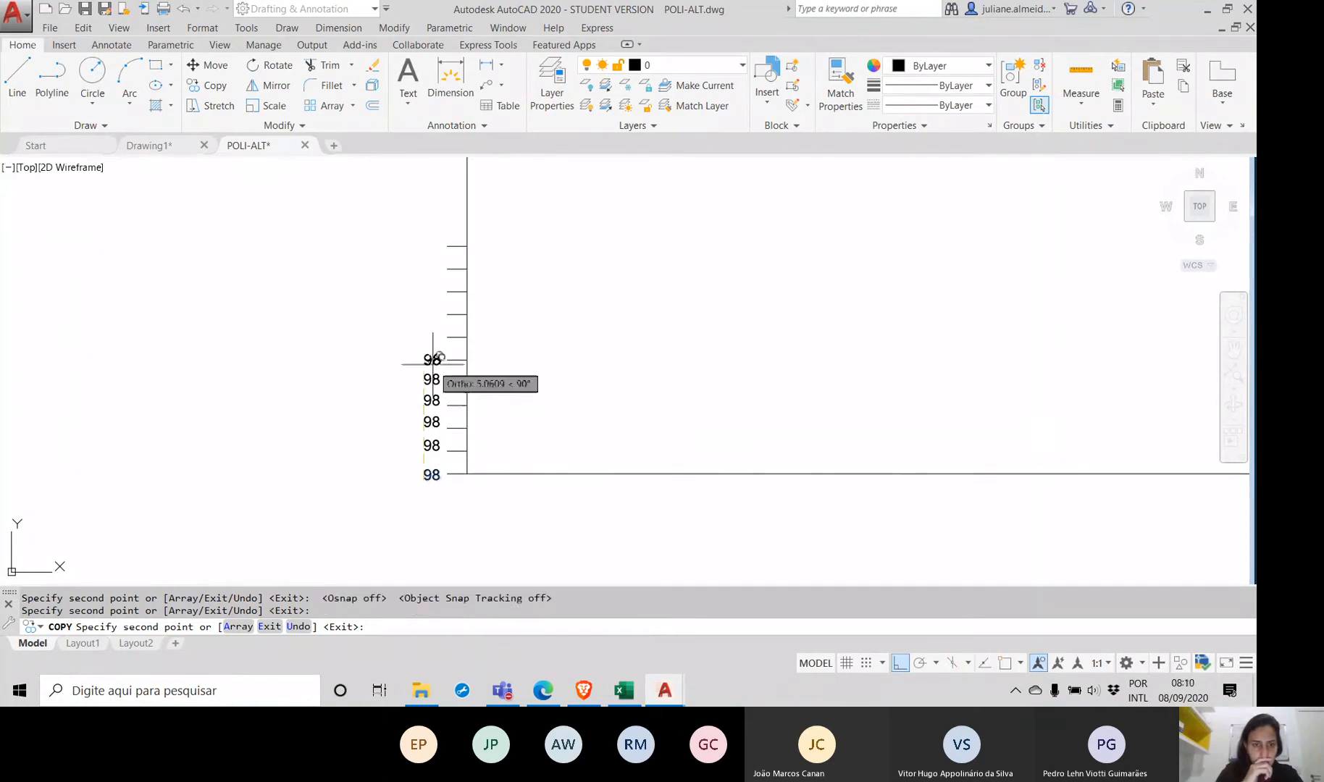
left_click(432, 363)
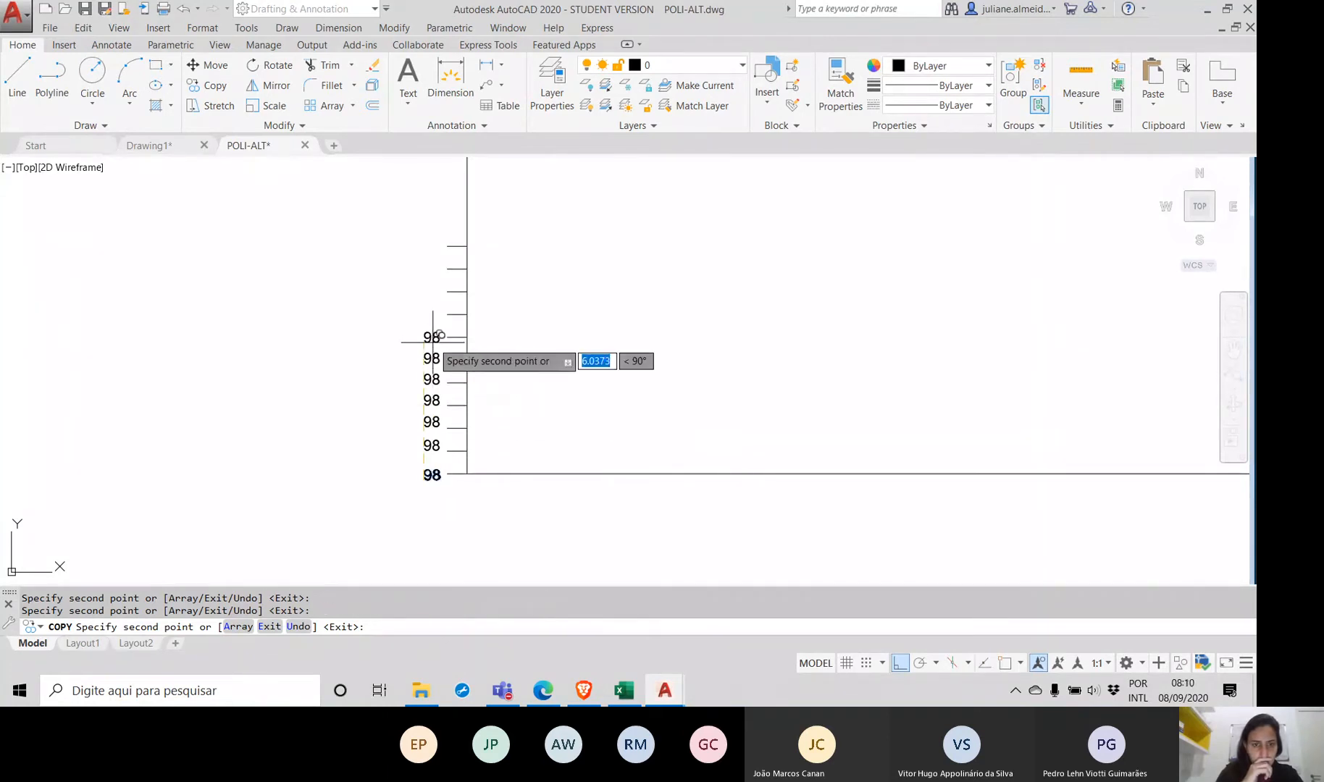
left_click(432, 337)
left_click(433, 316)
left_click(429, 296)
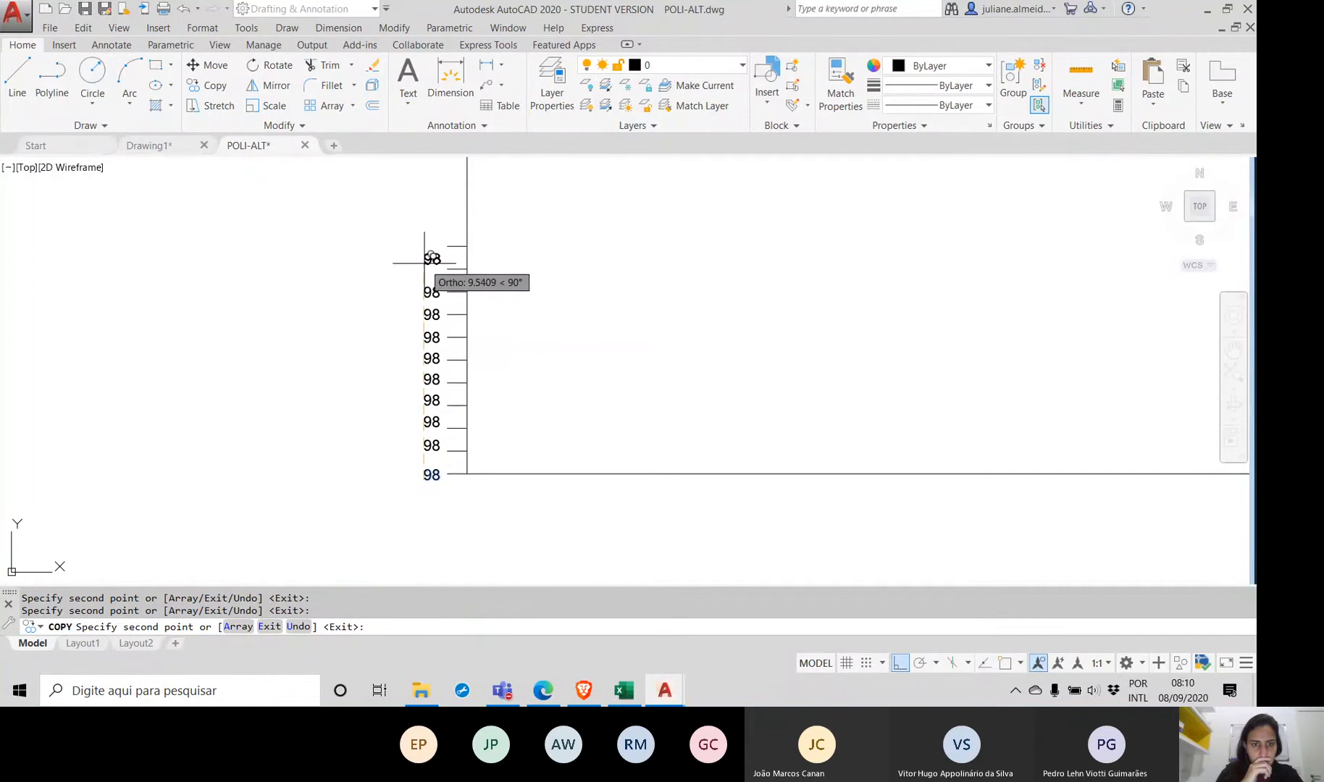
left_click(429, 273)
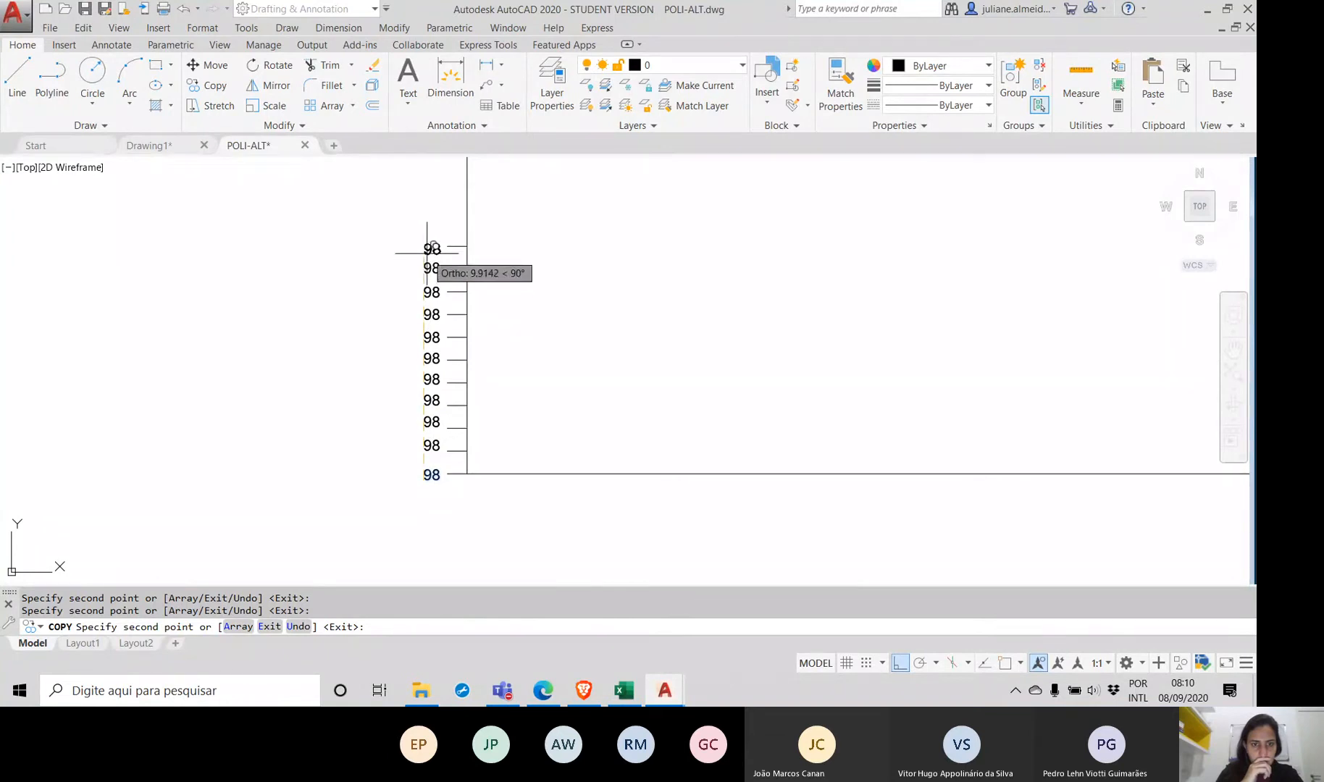
left_click(433, 248)
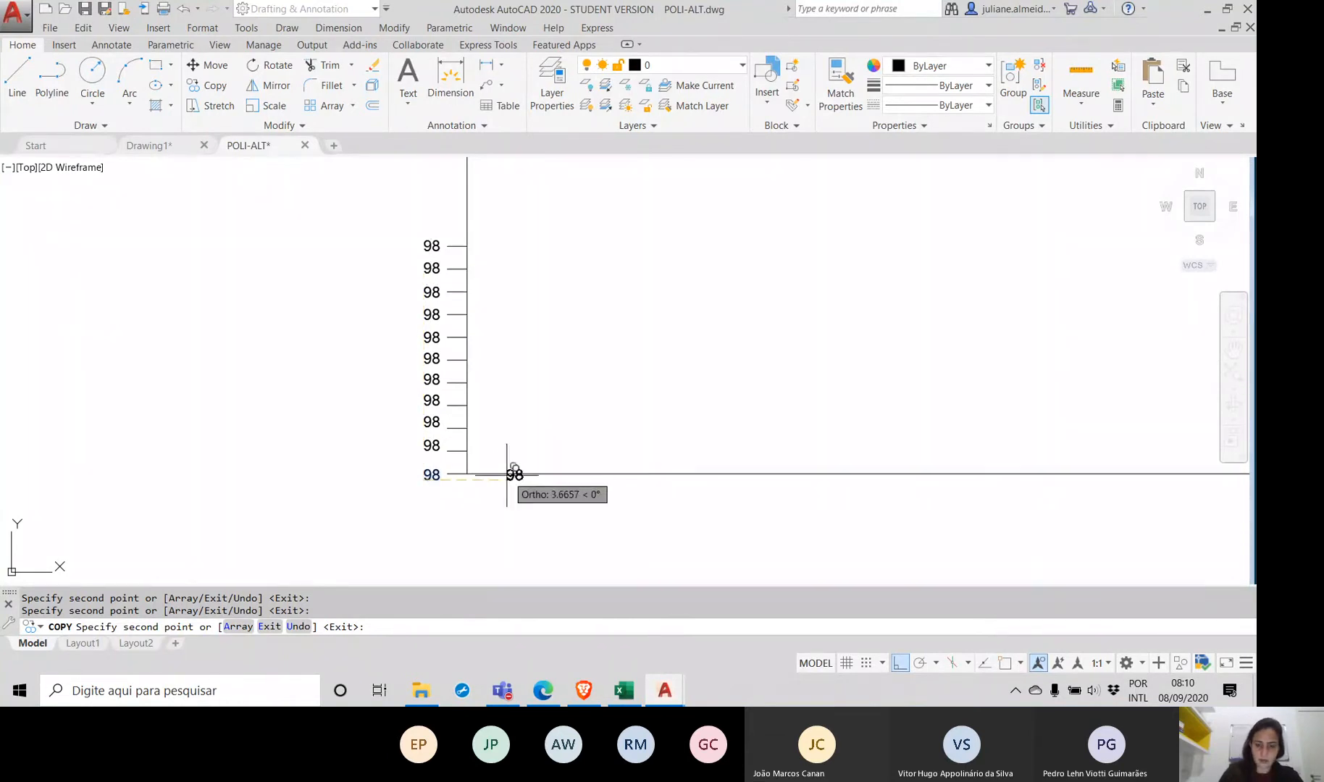
key("Escape")
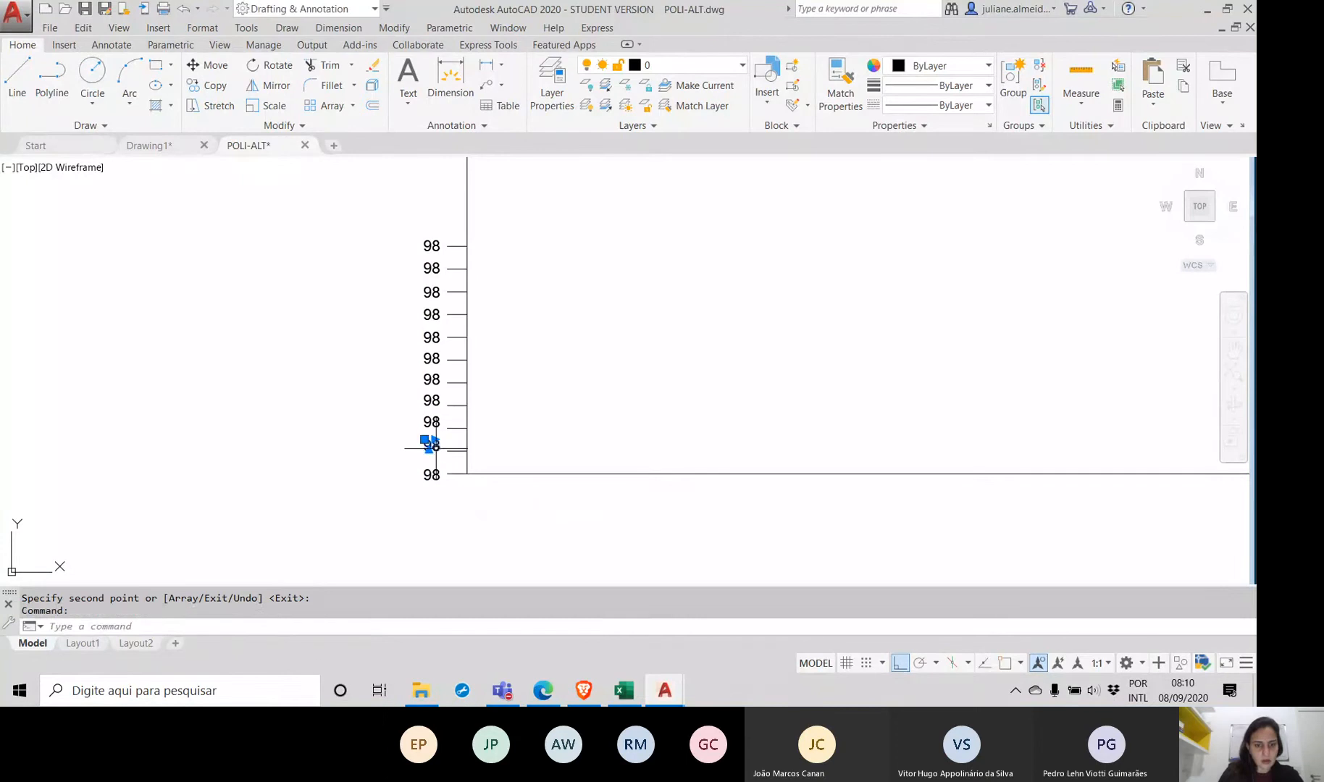
Step: Change the label at the first tick mark above the origin to 99
double_click(432, 445)
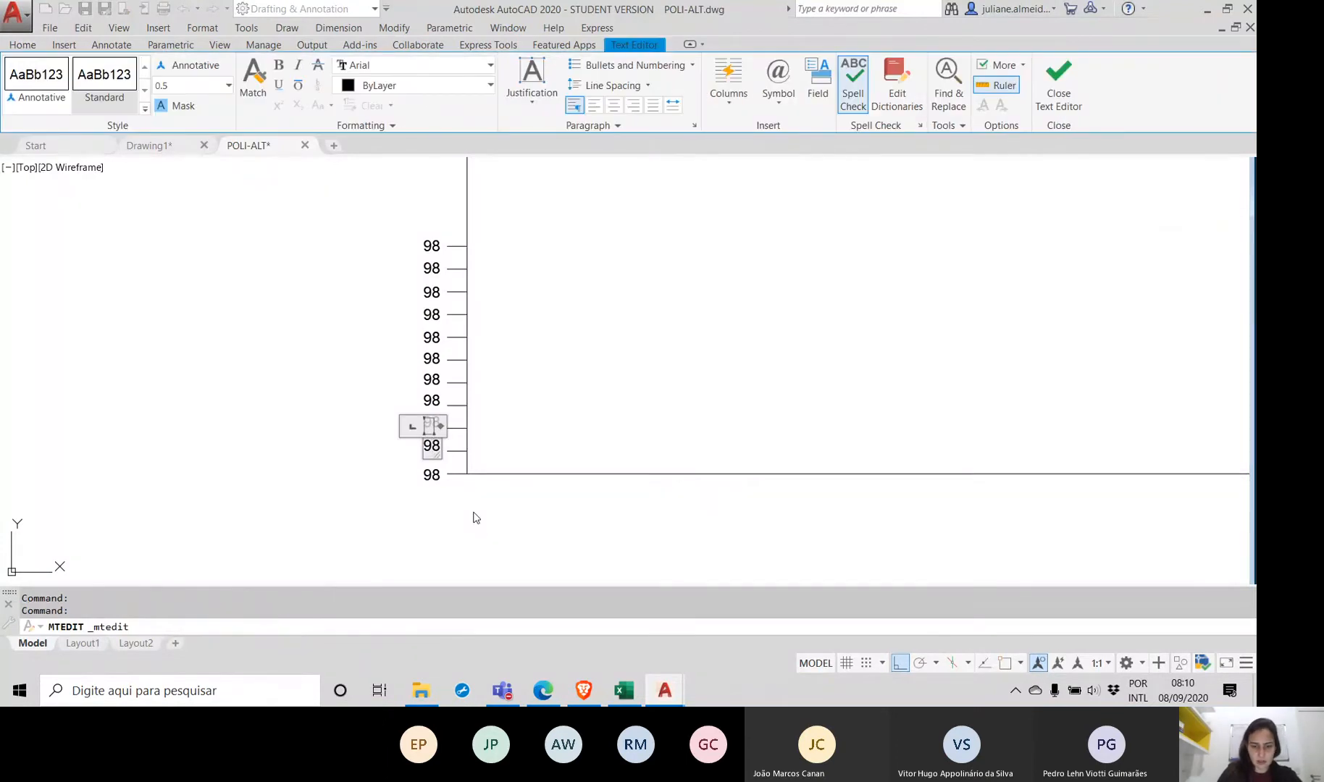
key("BackSpace")
type("9")
left_click(548, 410)
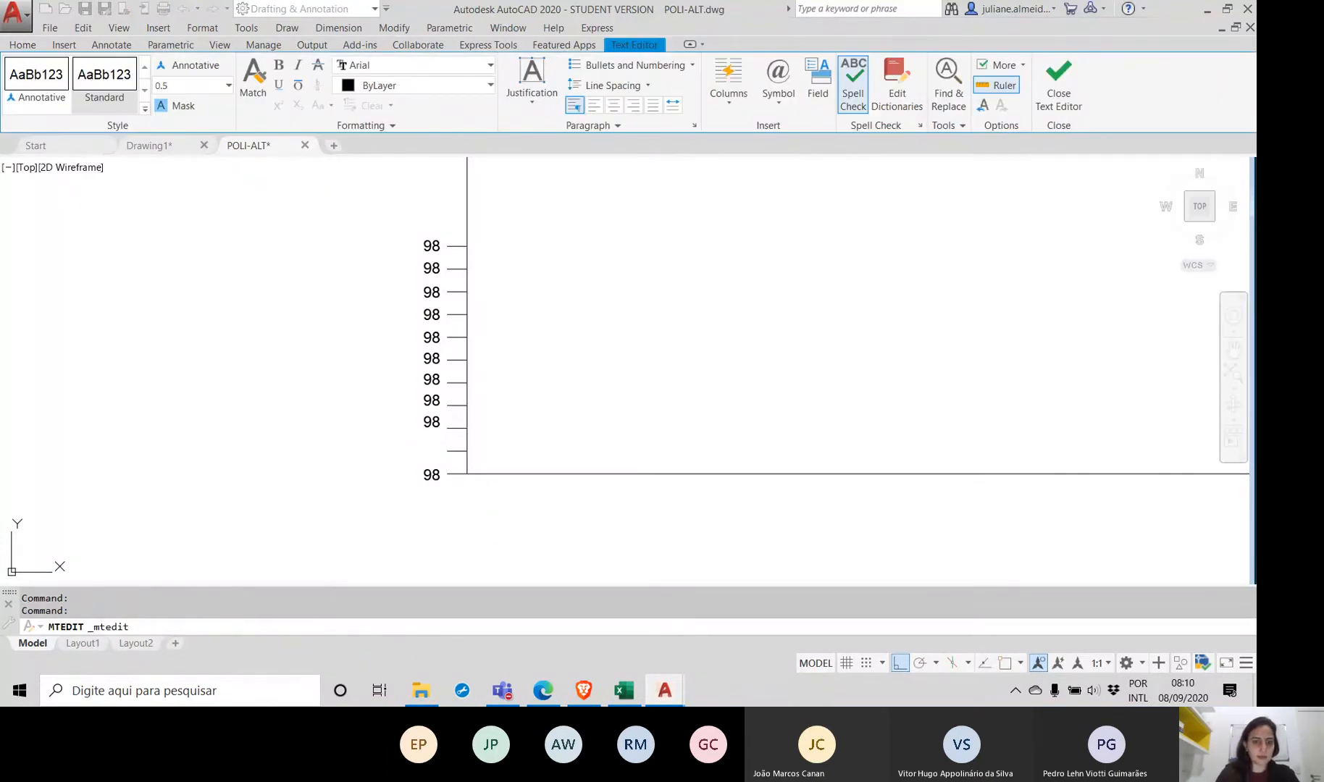
Step: Change the label at the second tick mark above the origin to 100
double_click(432, 422)
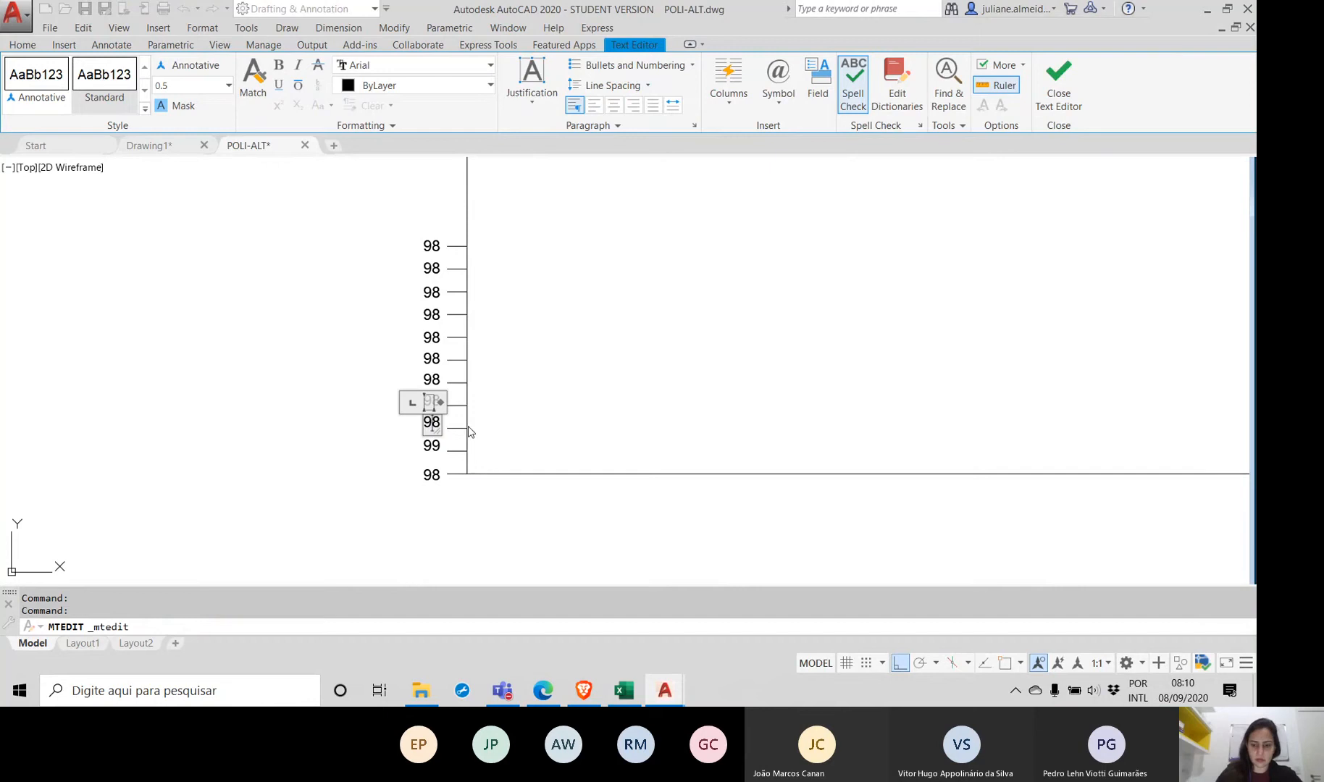
key("BackSpace")
key("BackSpace")
type("100")
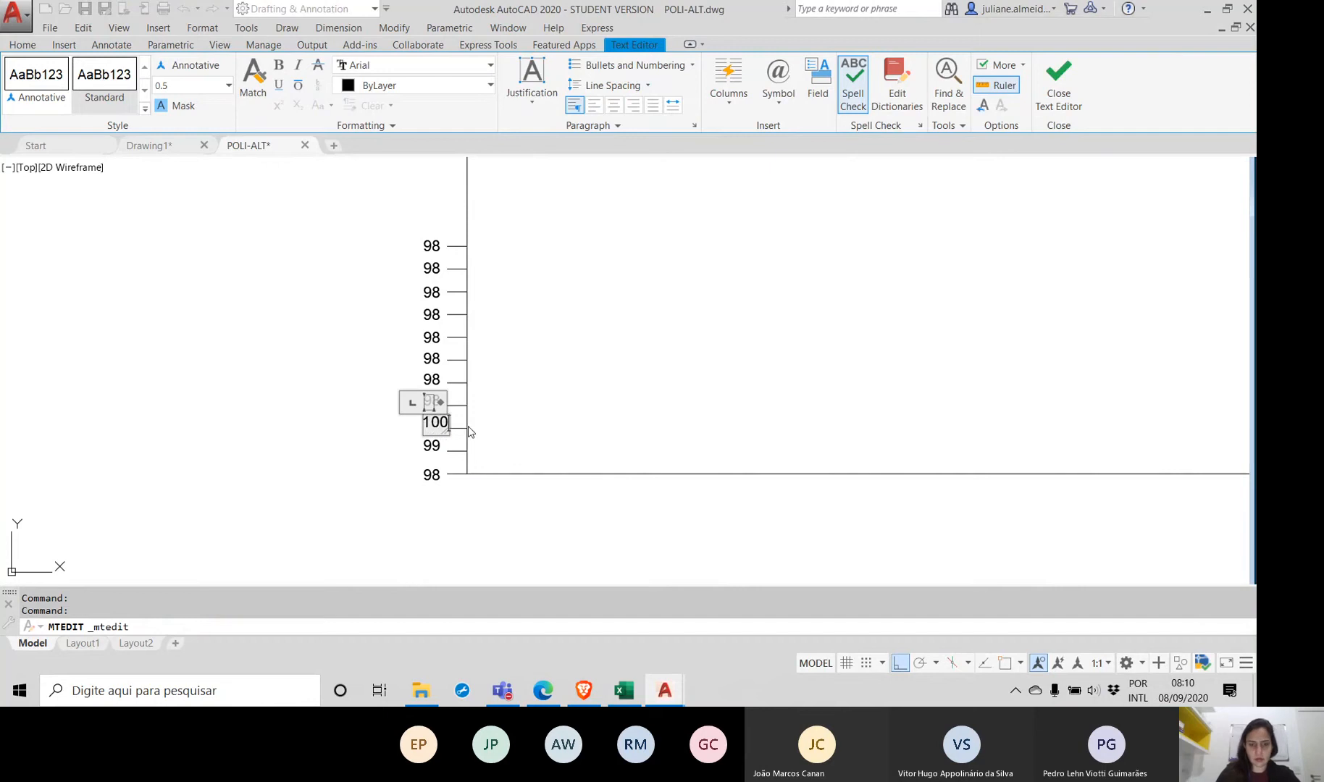
left_click(469, 428)
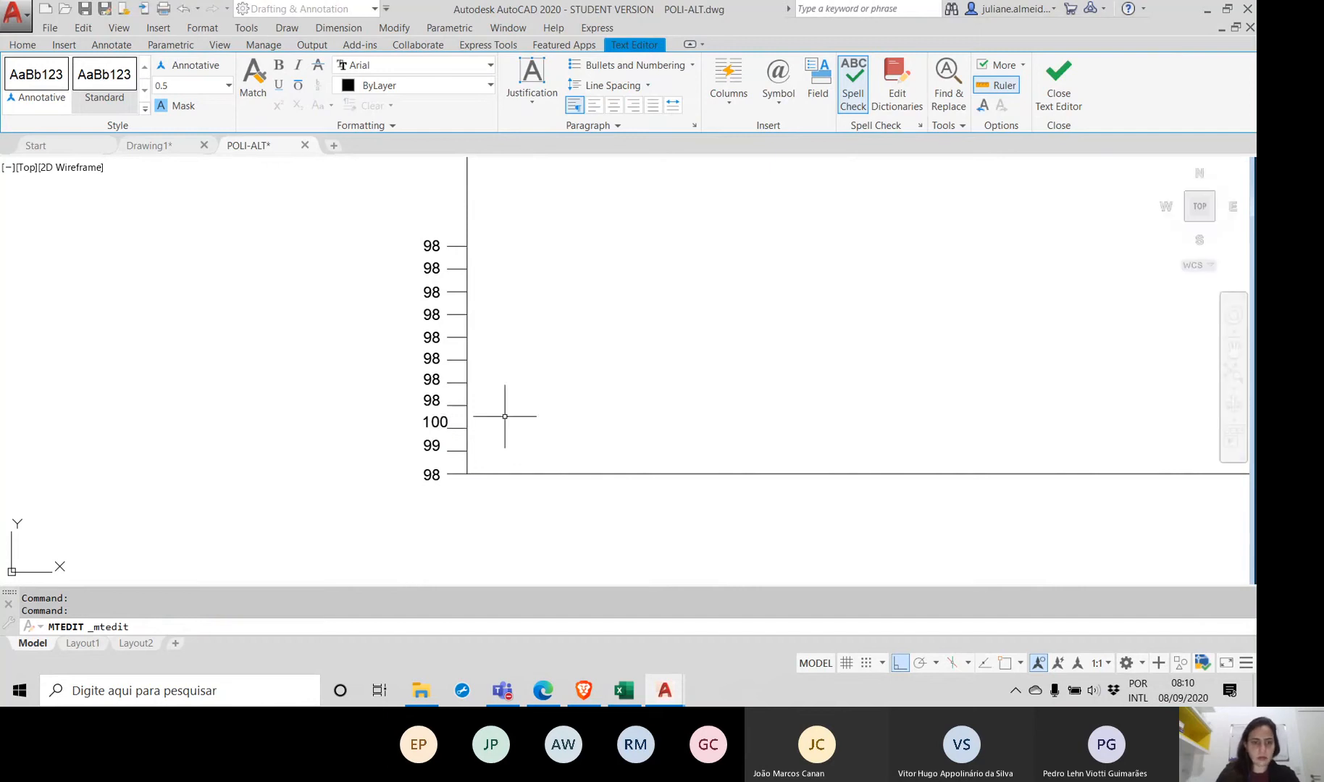
Step: Change the label at the third tick mark above the origin to 101
double_click(438, 406)
key("BackSpace")
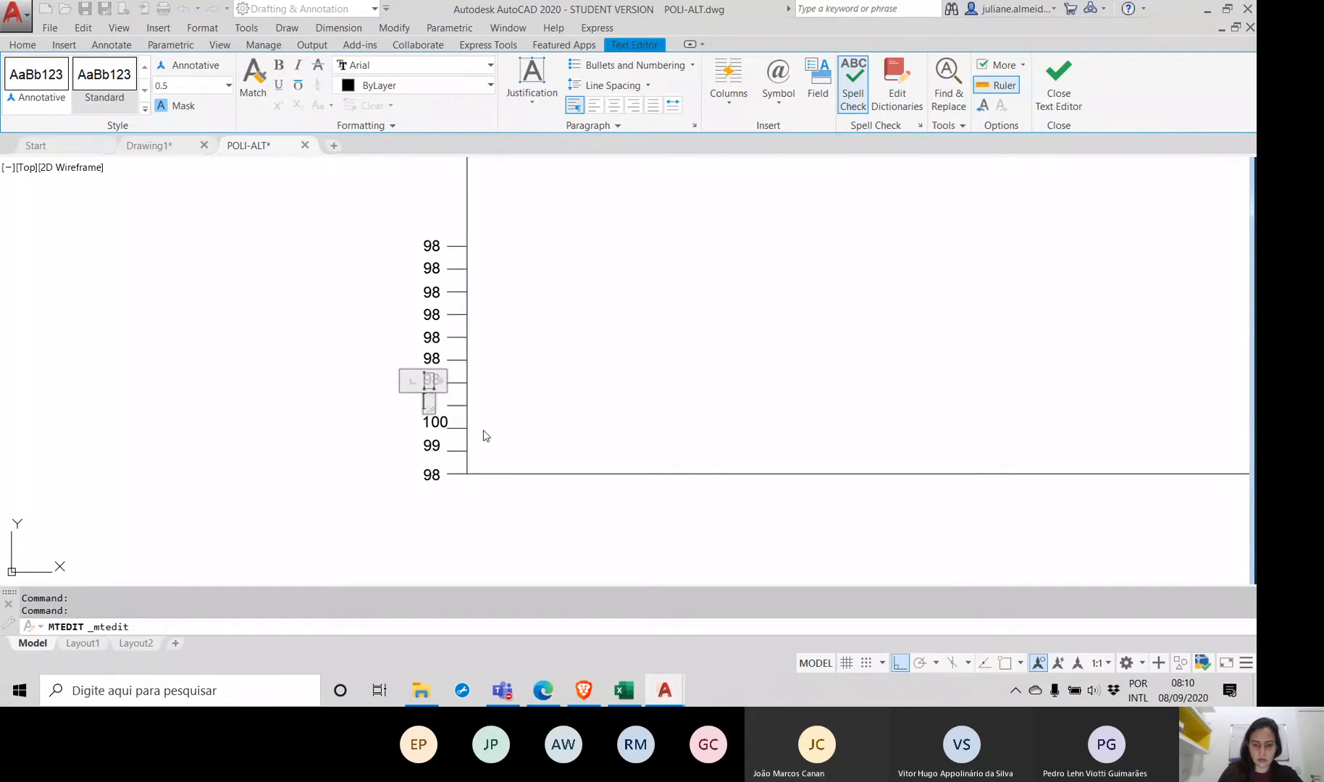
type("101")
left_click(485, 435)
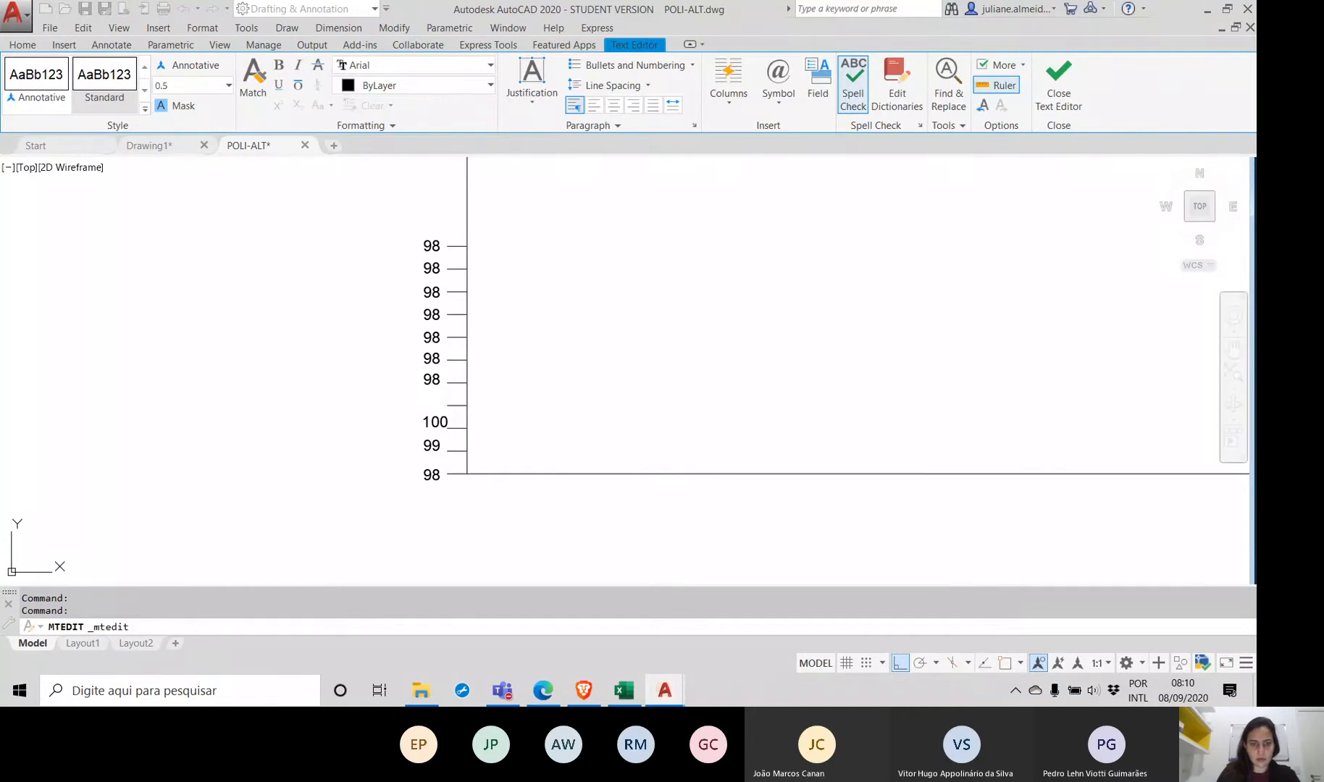
Step: Change the label at the fourth tick mark above the origin to 102
double_click(432, 380)
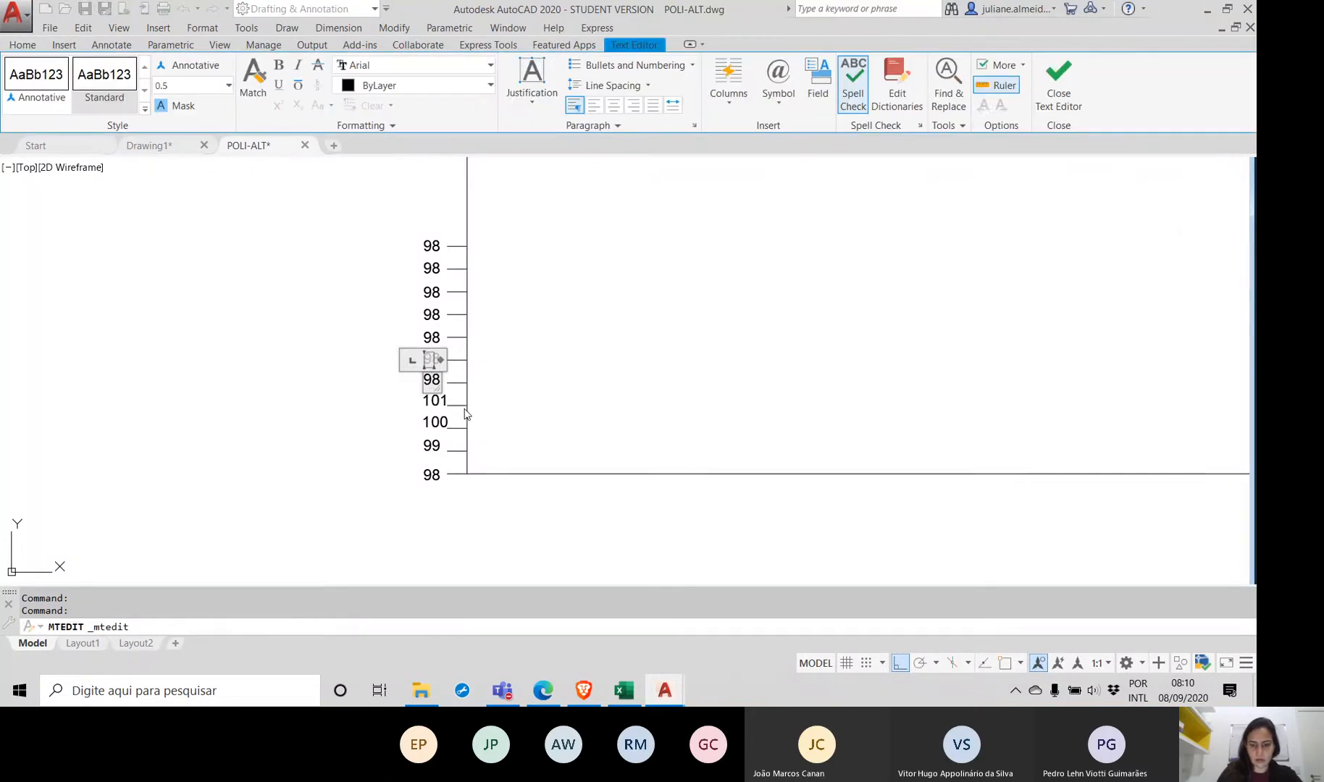
key("BackSpace")
type("102")
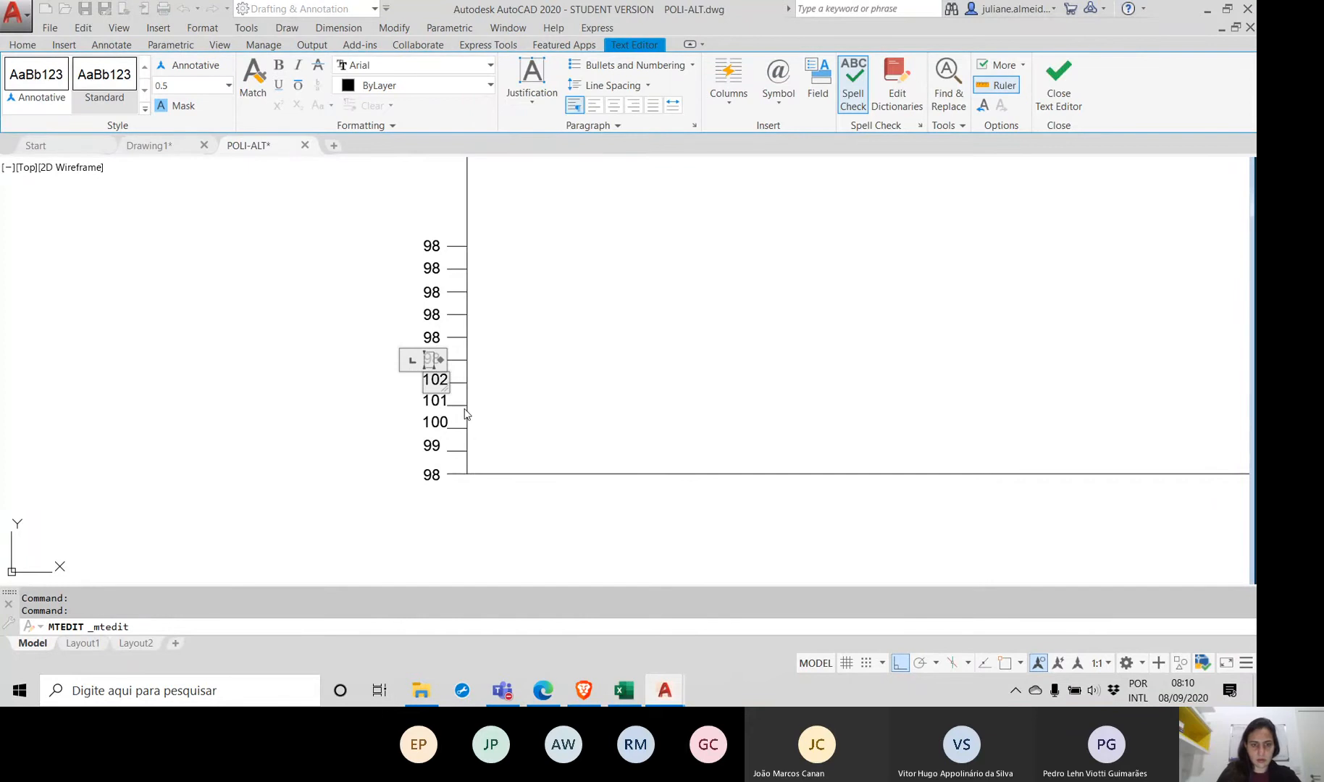
left_click(468, 412)
Step: Change the label at the fifth tick mark above the origin to 103
left_click(435, 358)
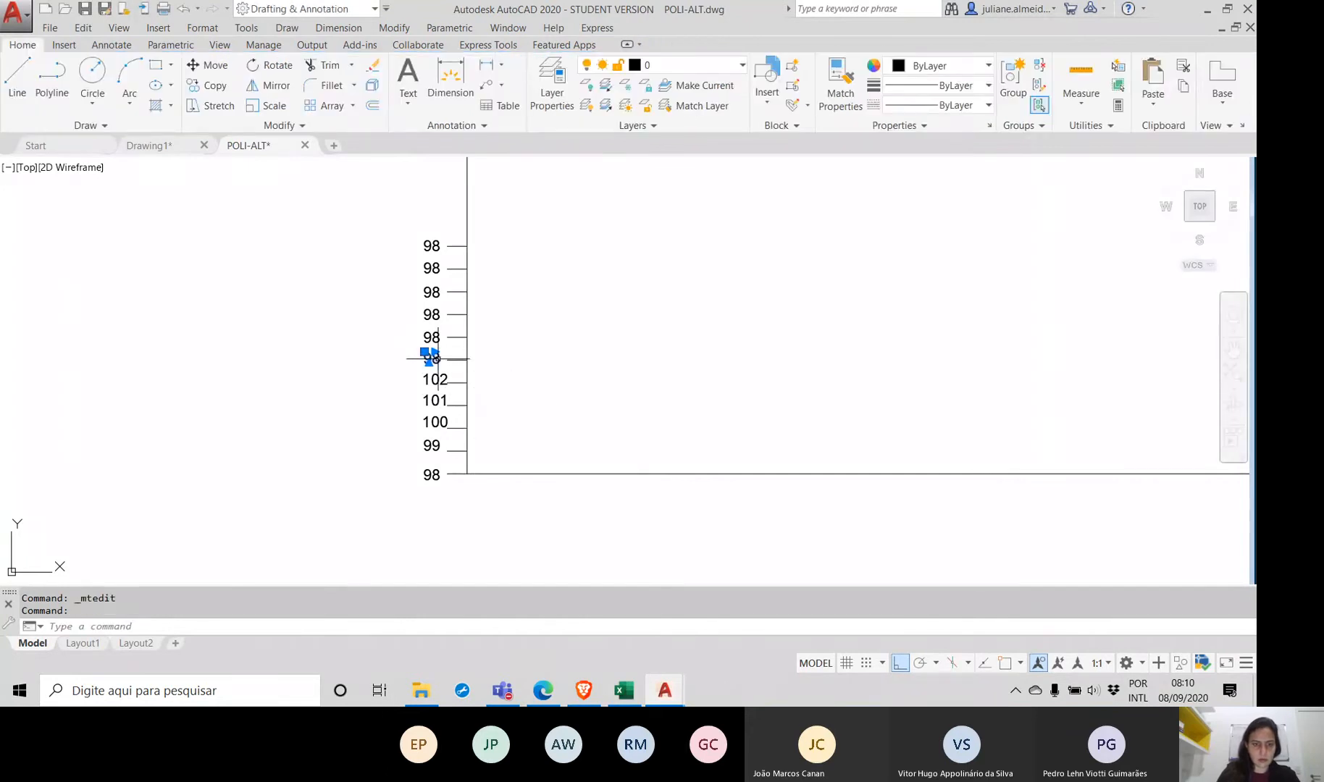
double_click(434, 358)
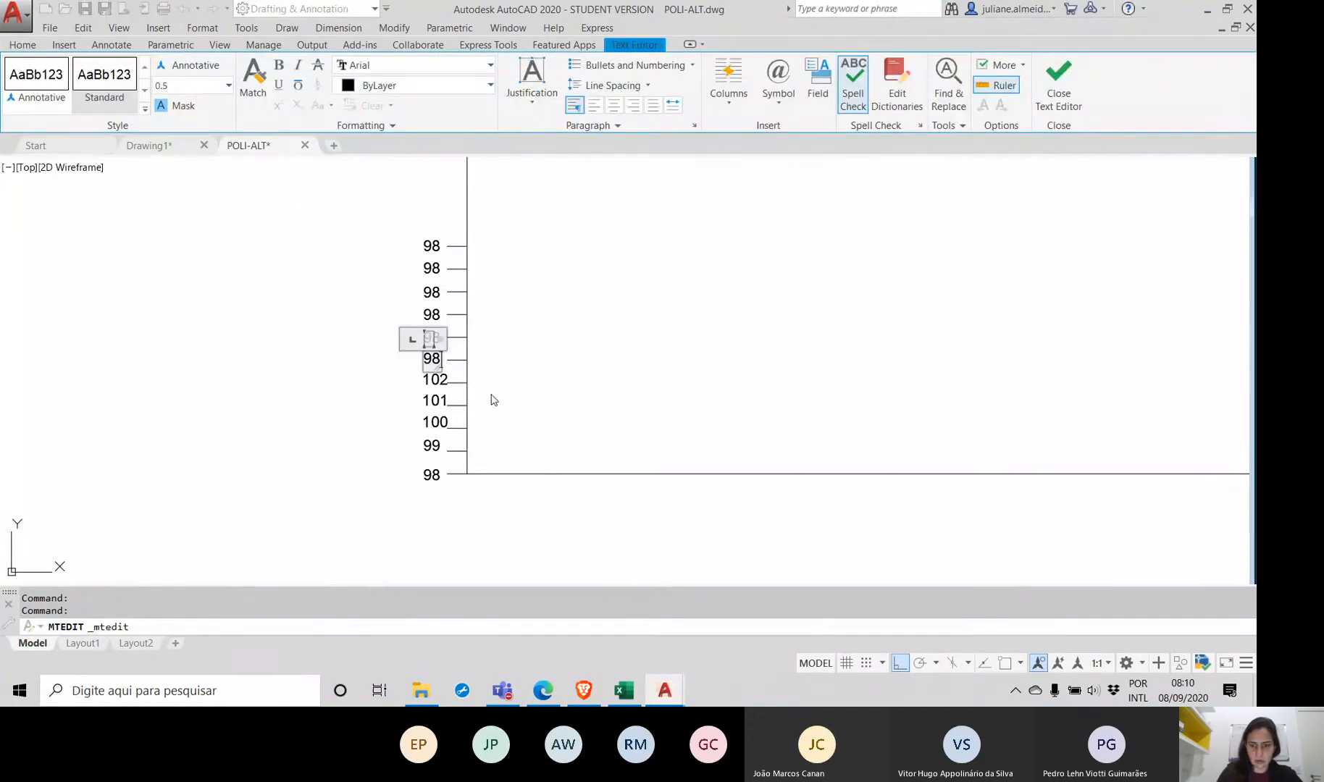
type("9")
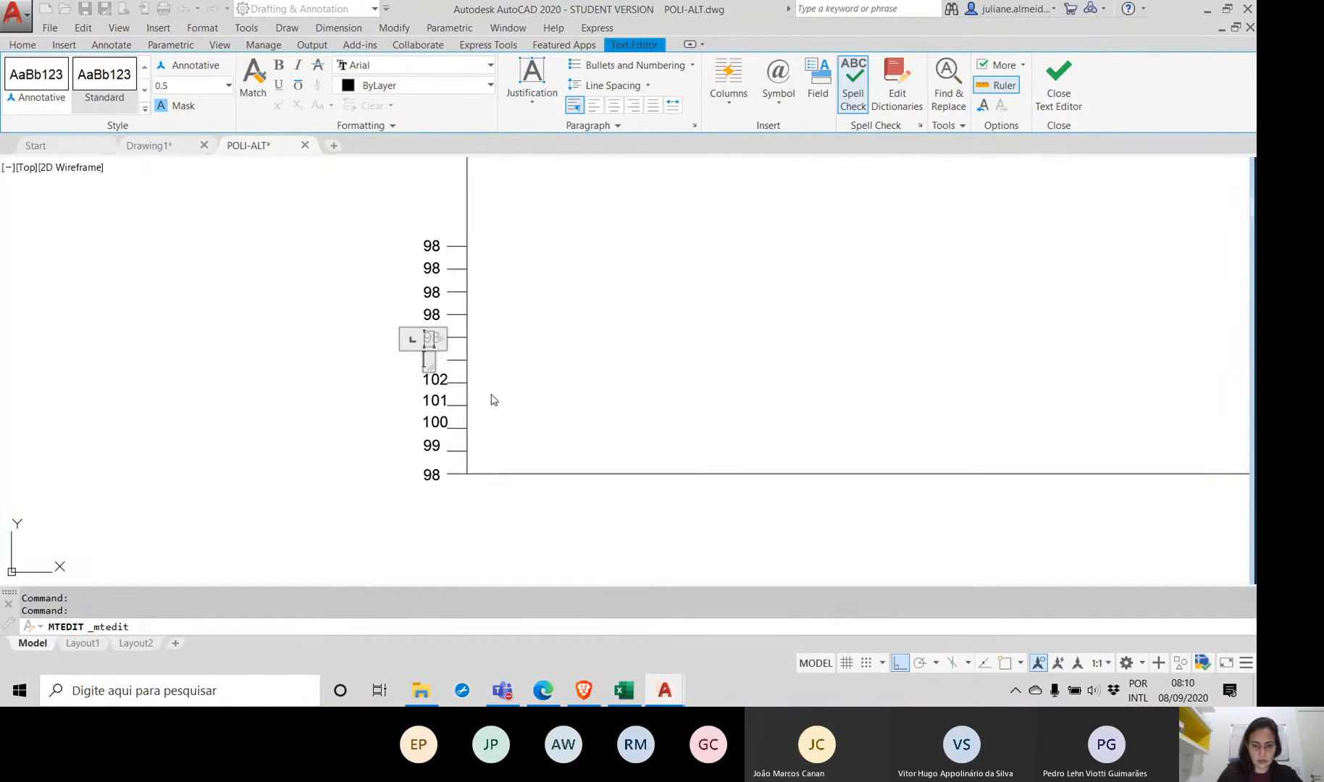
type("103")
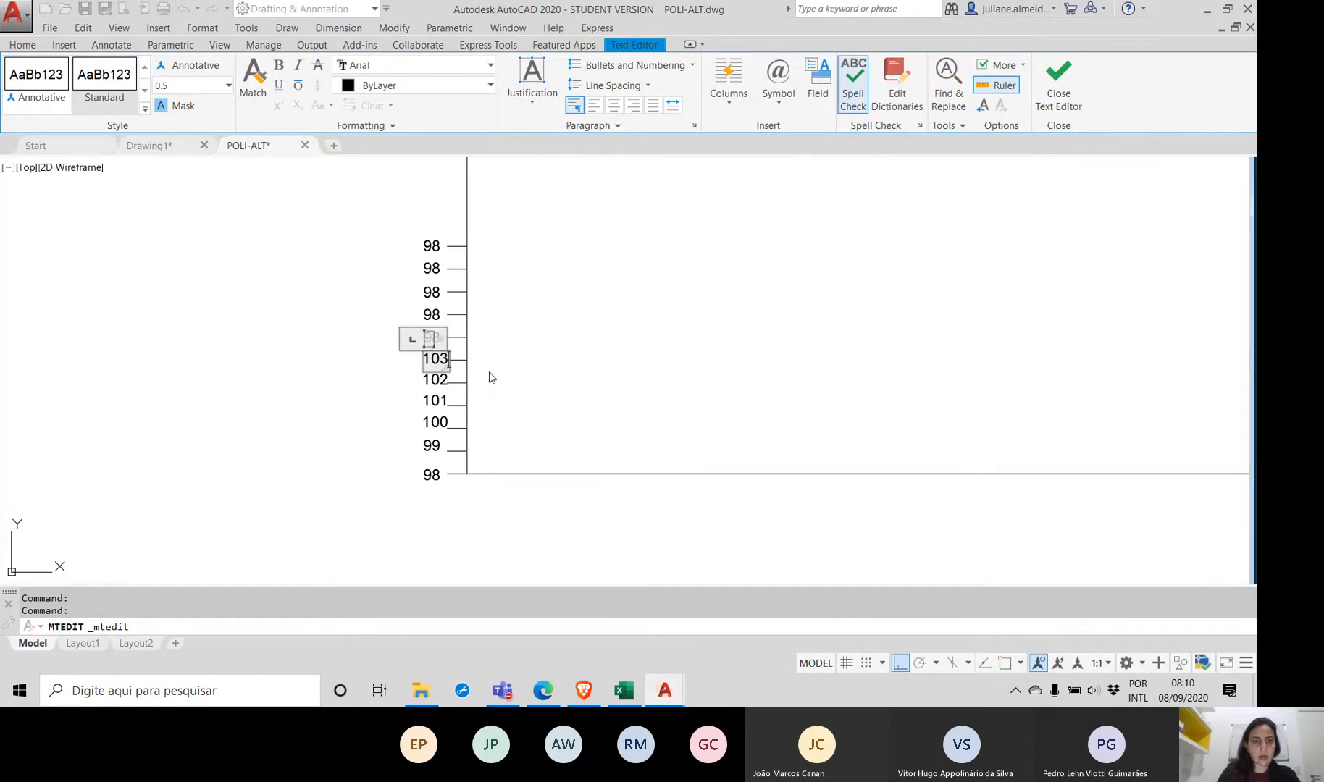
left_click(490, 379)
Step: Change the labels at the sixth and seventh tick marks above the origin to 104 and 105
double_click(432, 337)
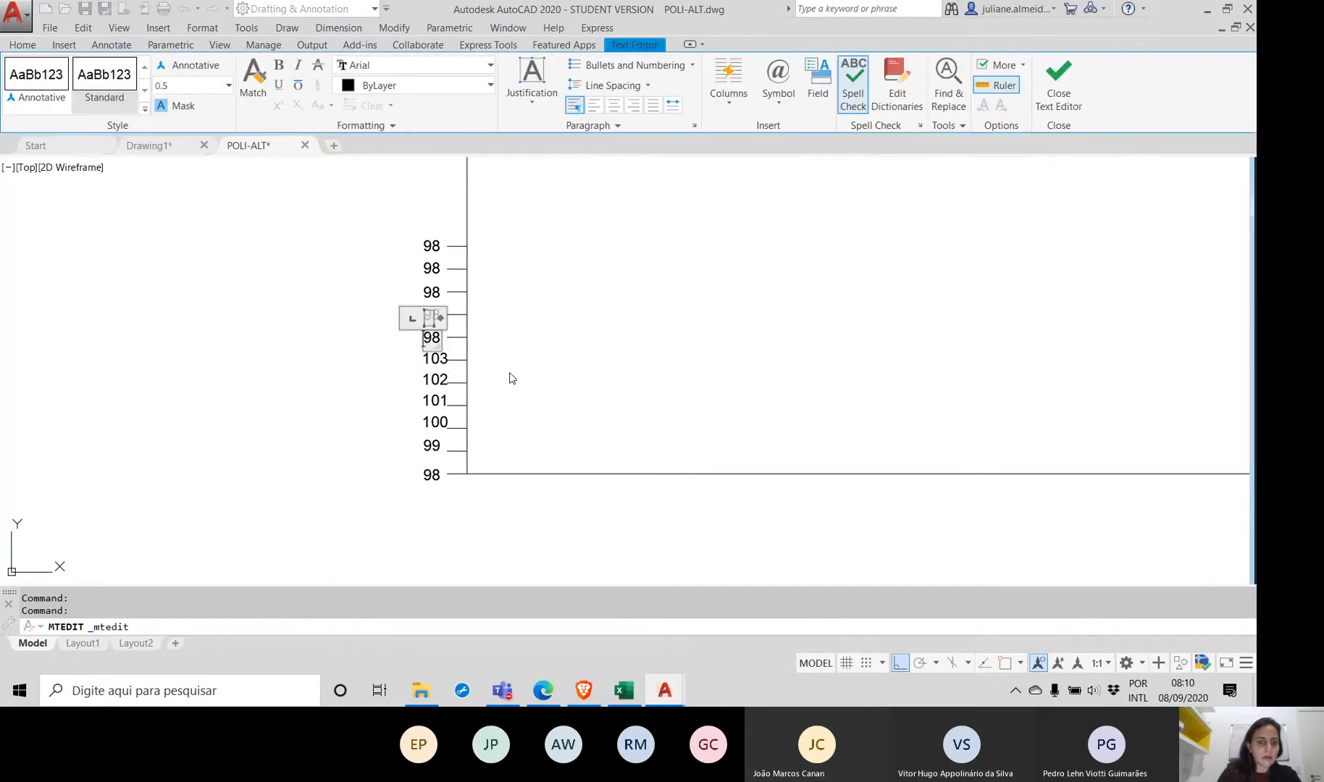
type("104")
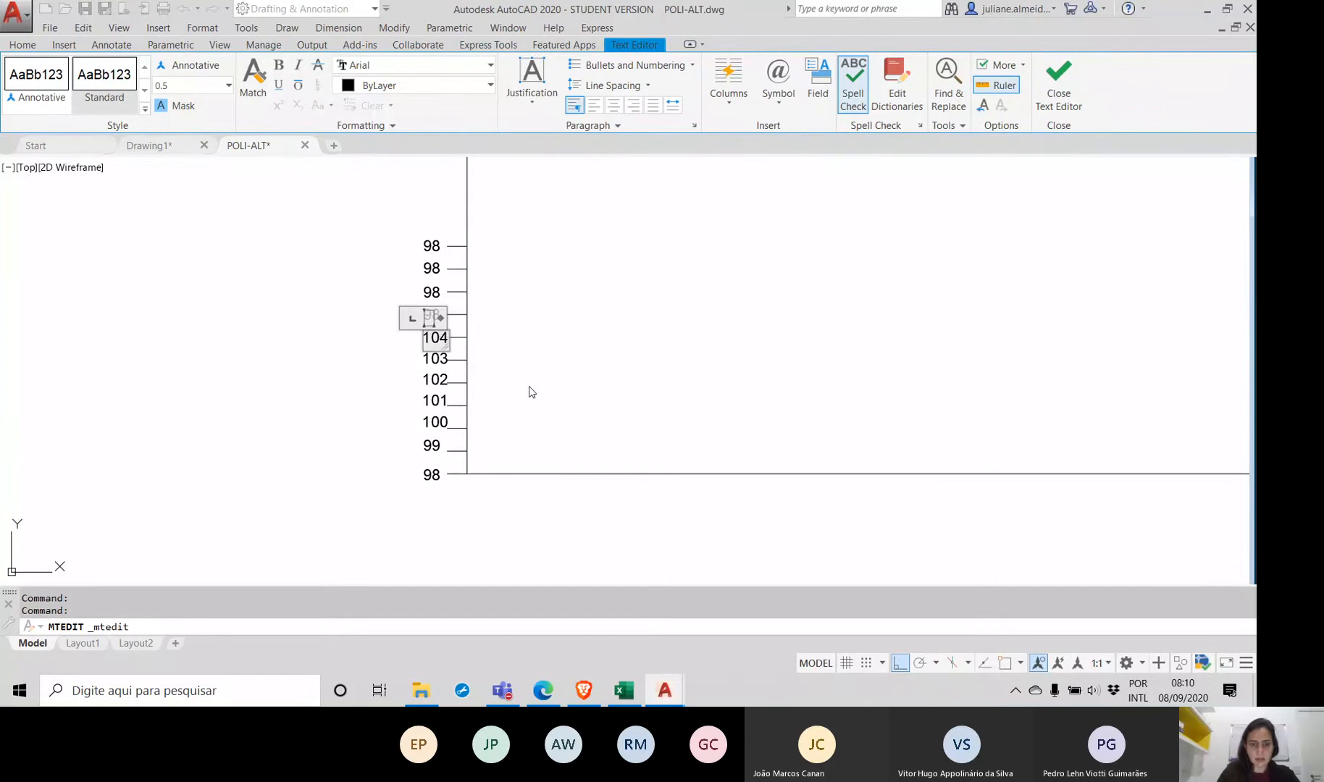
left_click(529, 392)
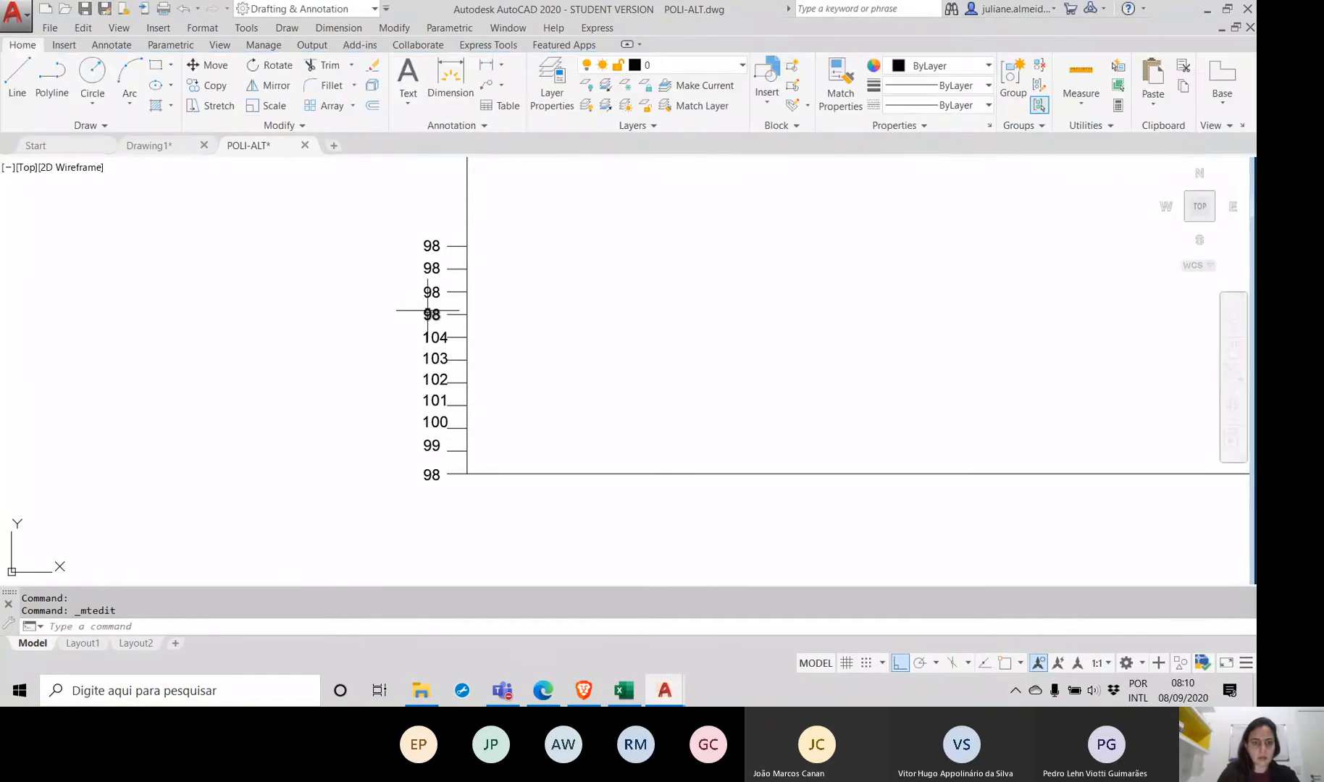
double_click(432, 314)
type("105")
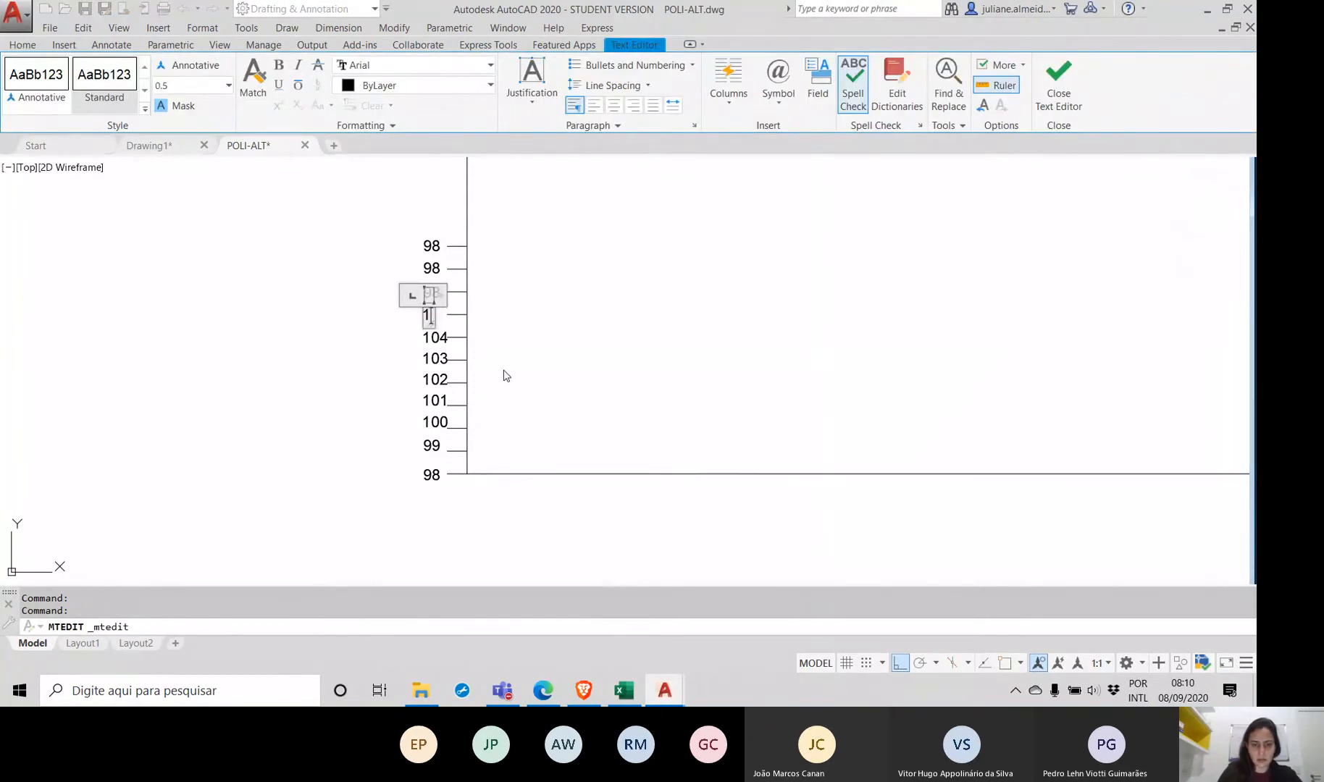
left_click(494, 354)
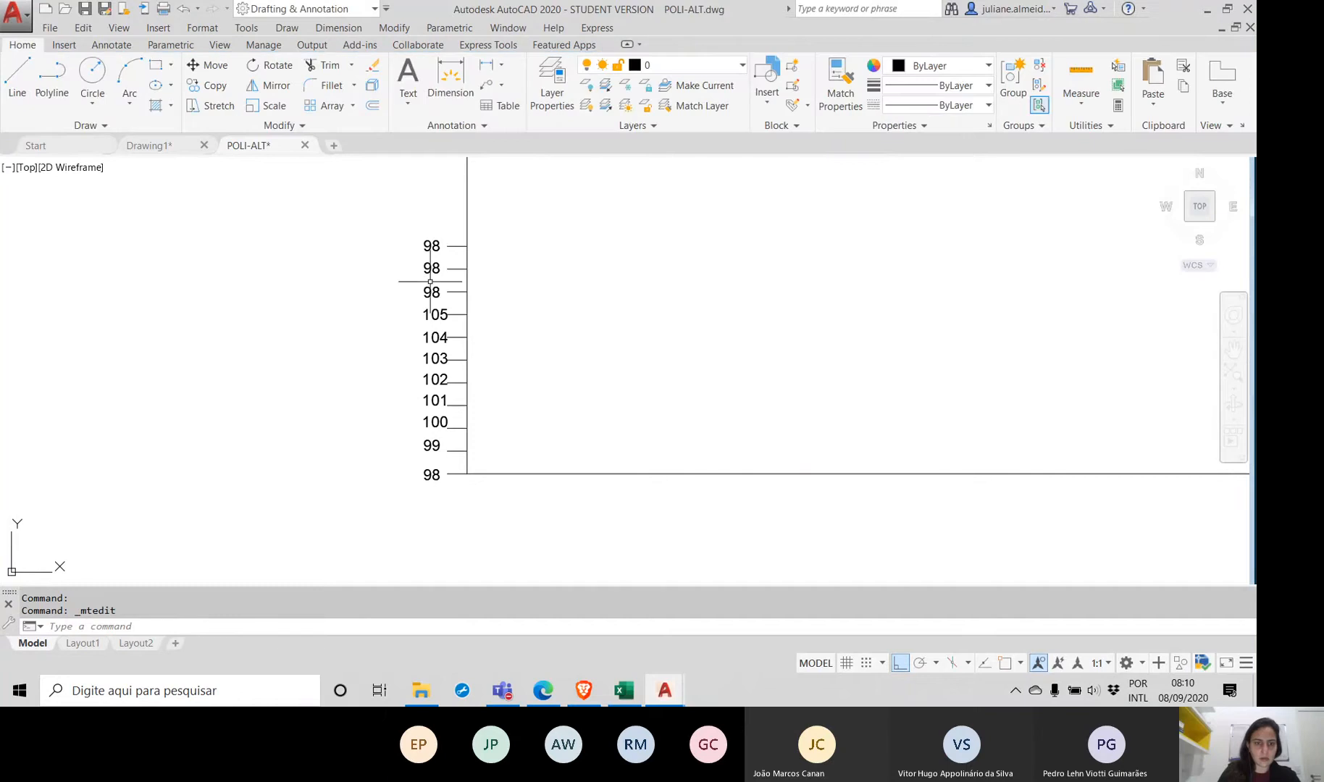
Step: Change the label at the eighth tick mark above the origin to 106
left_click(430, 291)
double_click(431, 292)
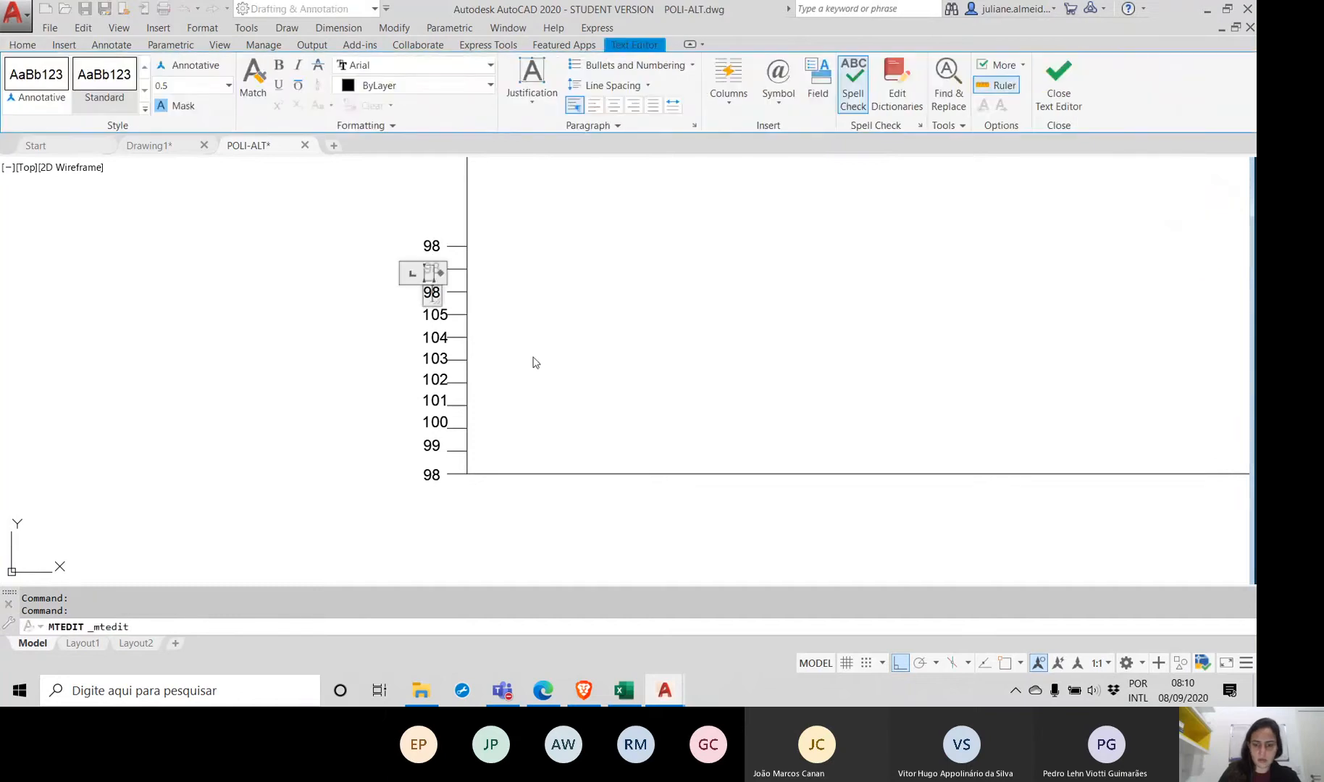
type("106")
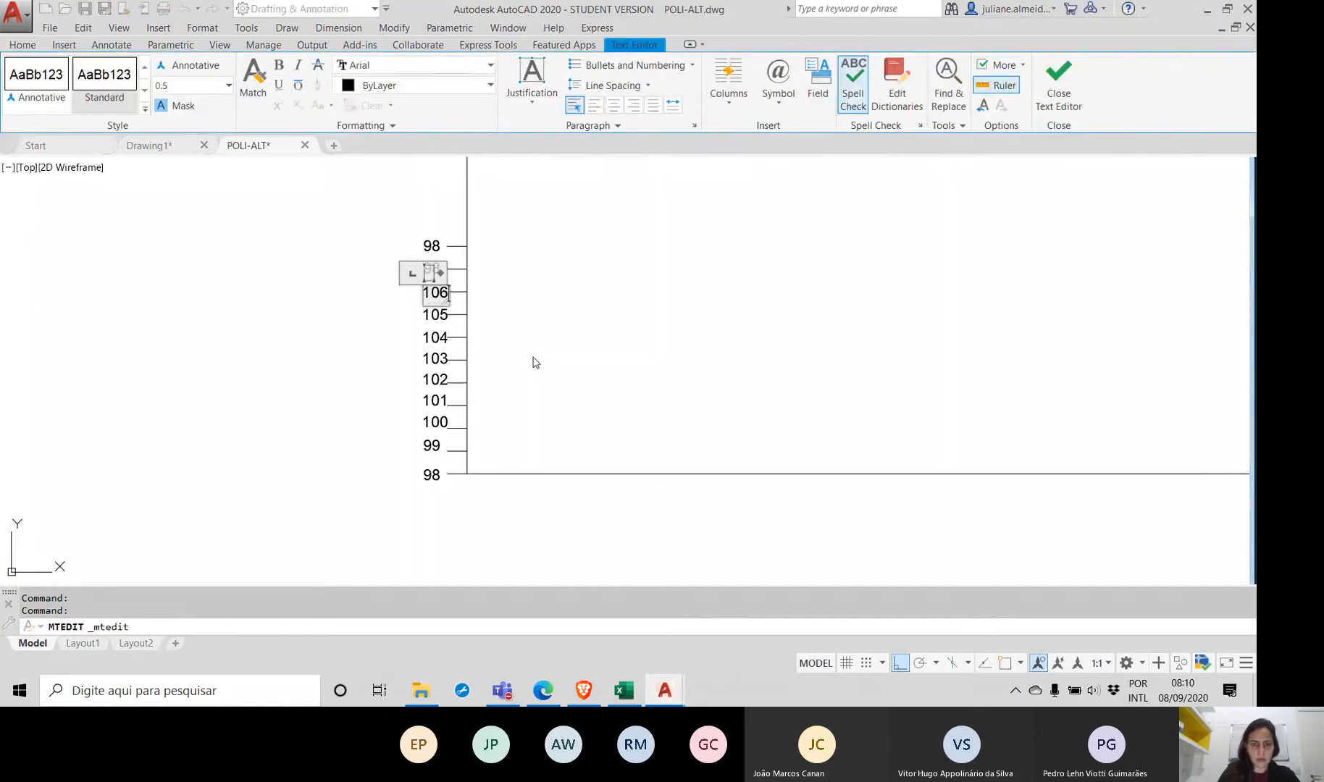
left_click(531, 355)
Step: Change the label at the ninth tick mark above the origin to 107
left_click(431, 268)
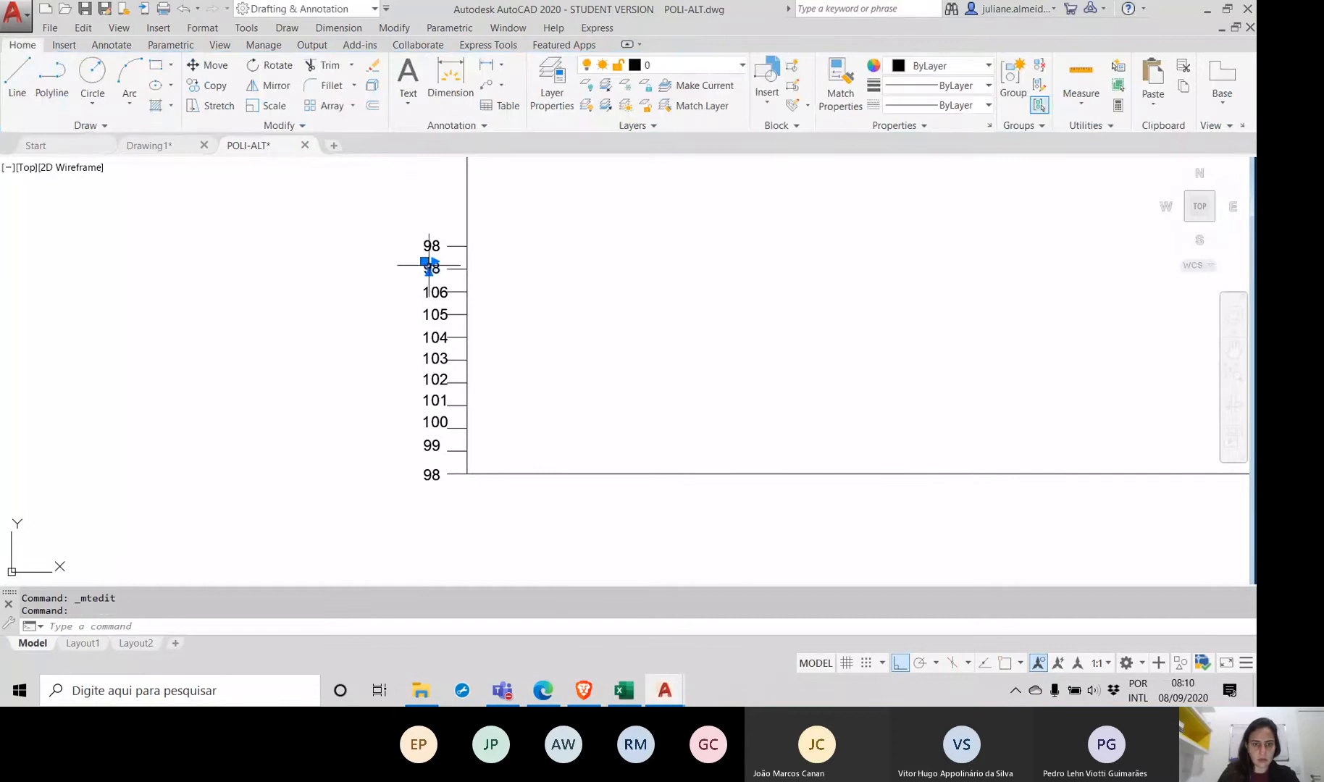
double_click(430, 268)
type("10")
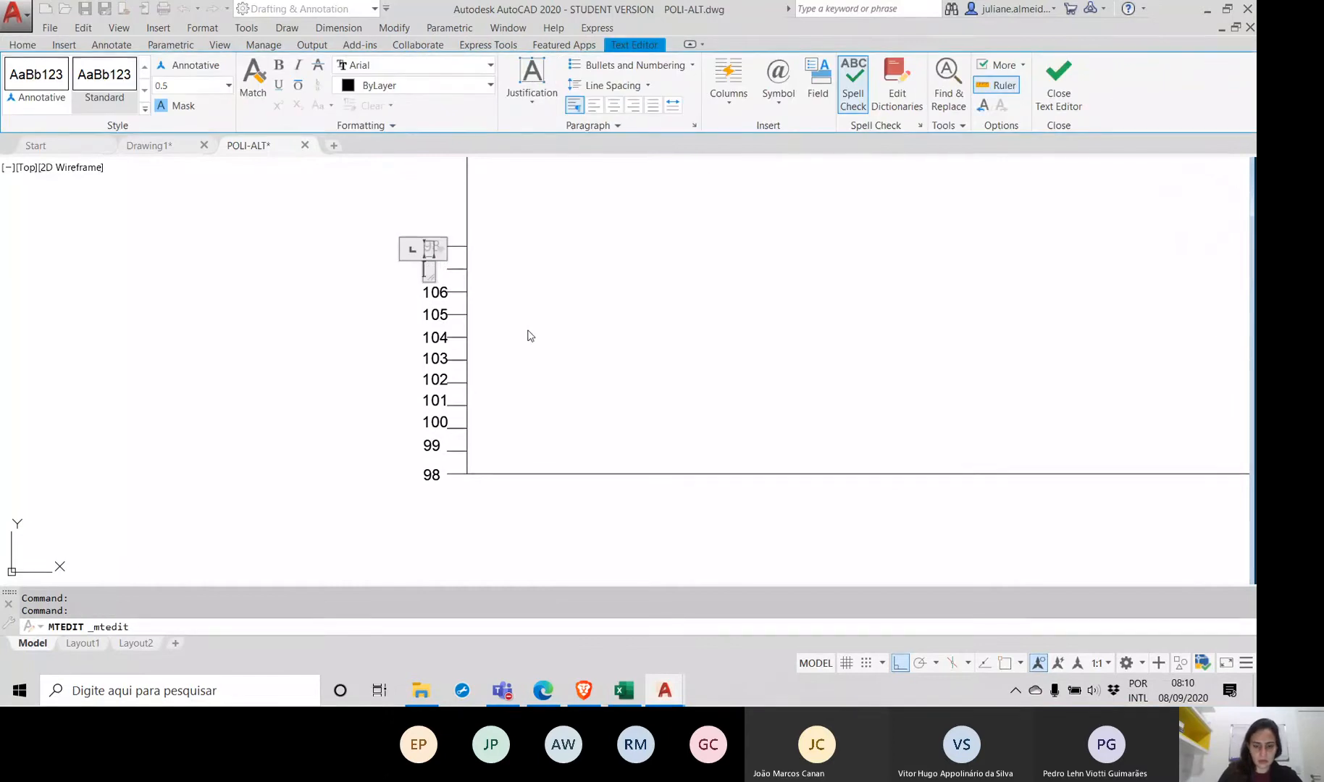
type("7")
left_click(527, 335)
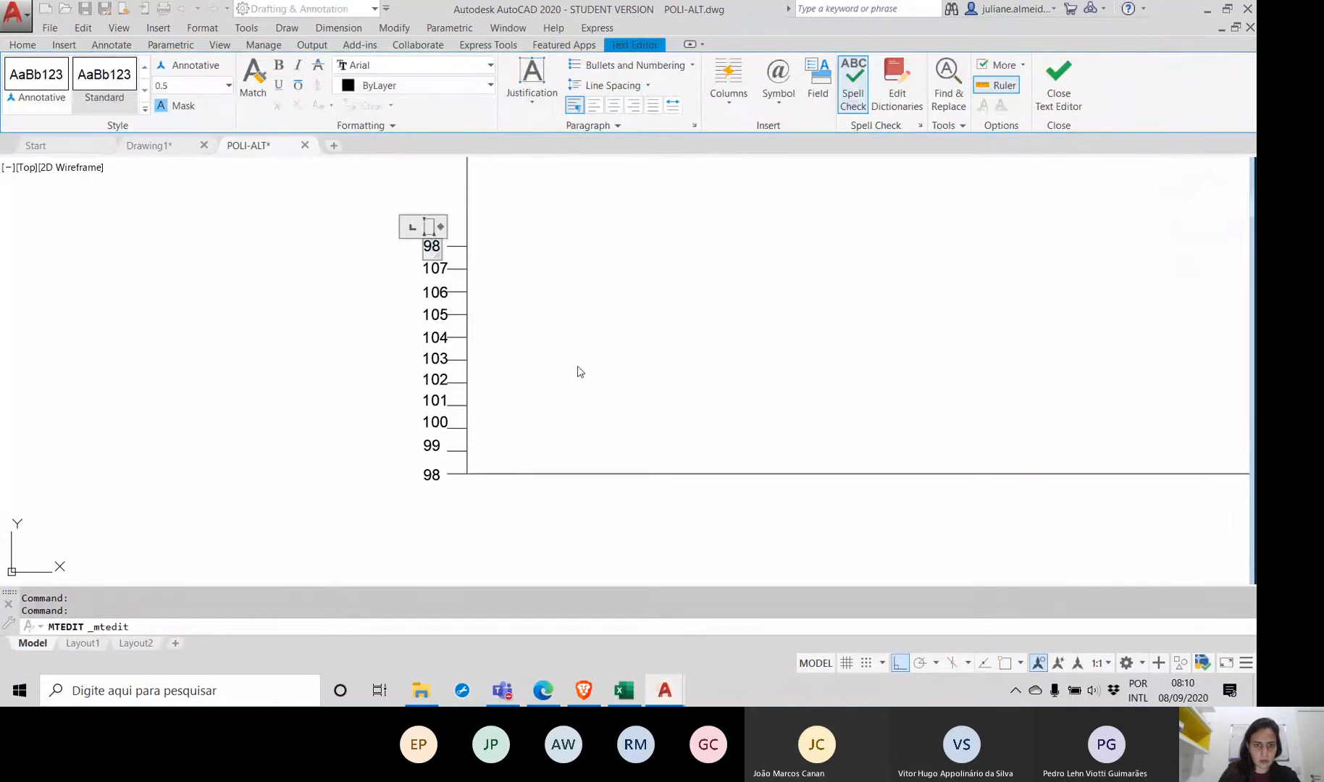
Step: Change the label at the tenth tick mark above the origin to 108
key("BackSpace")
key("BackSpace")
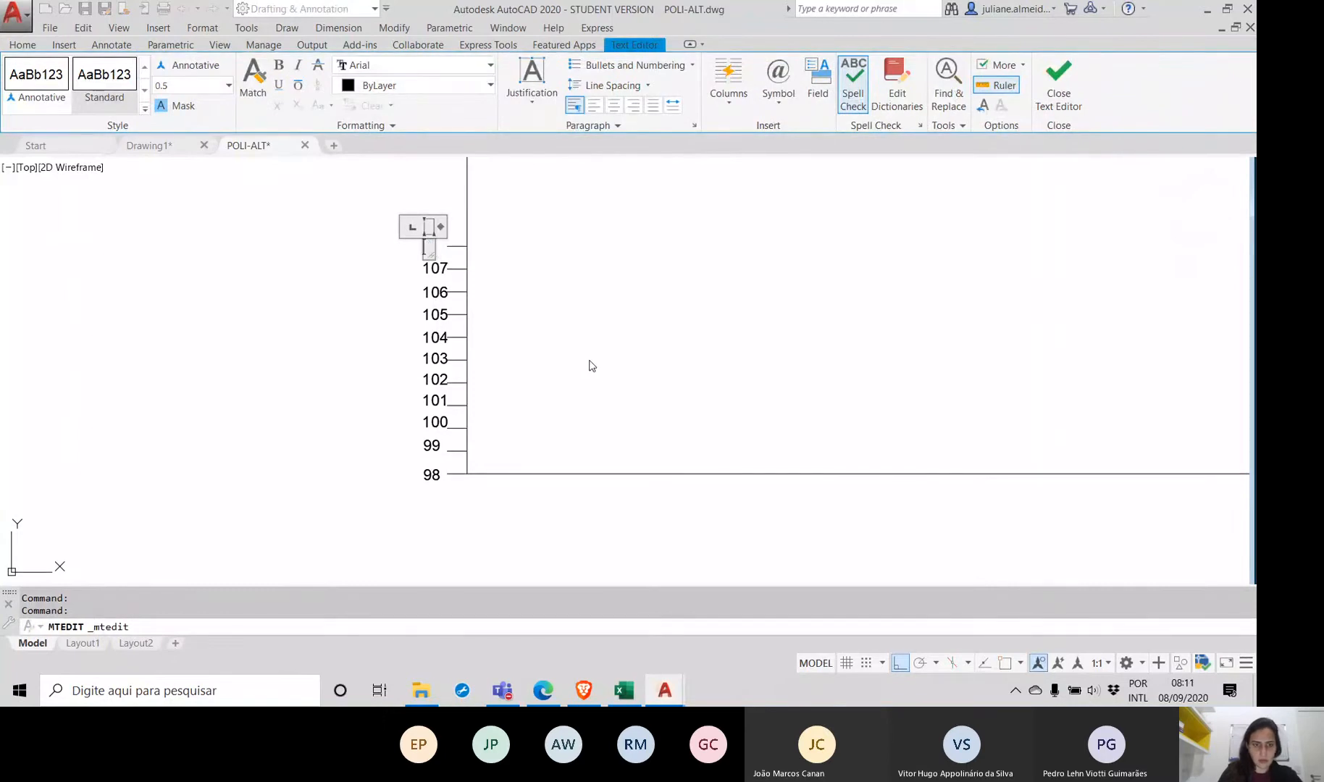
type("108")
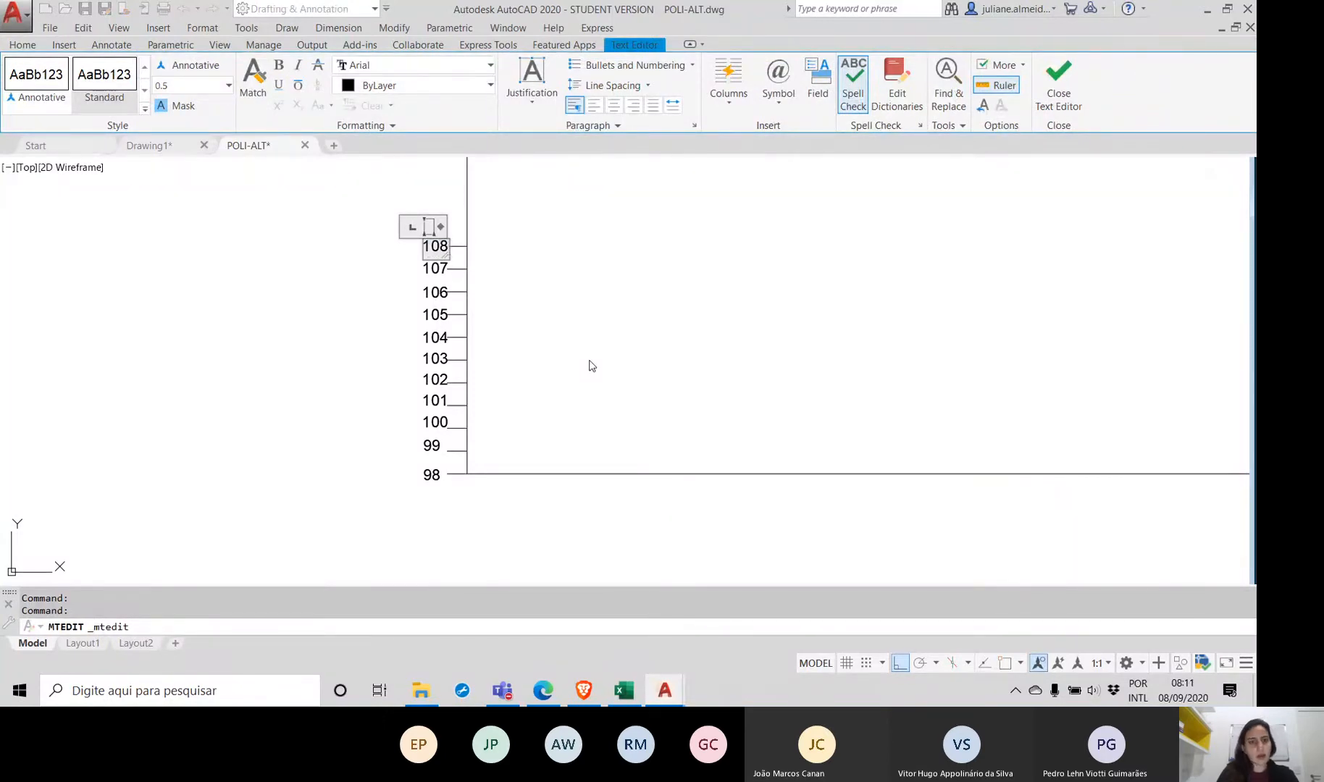
left_click(589, 366)
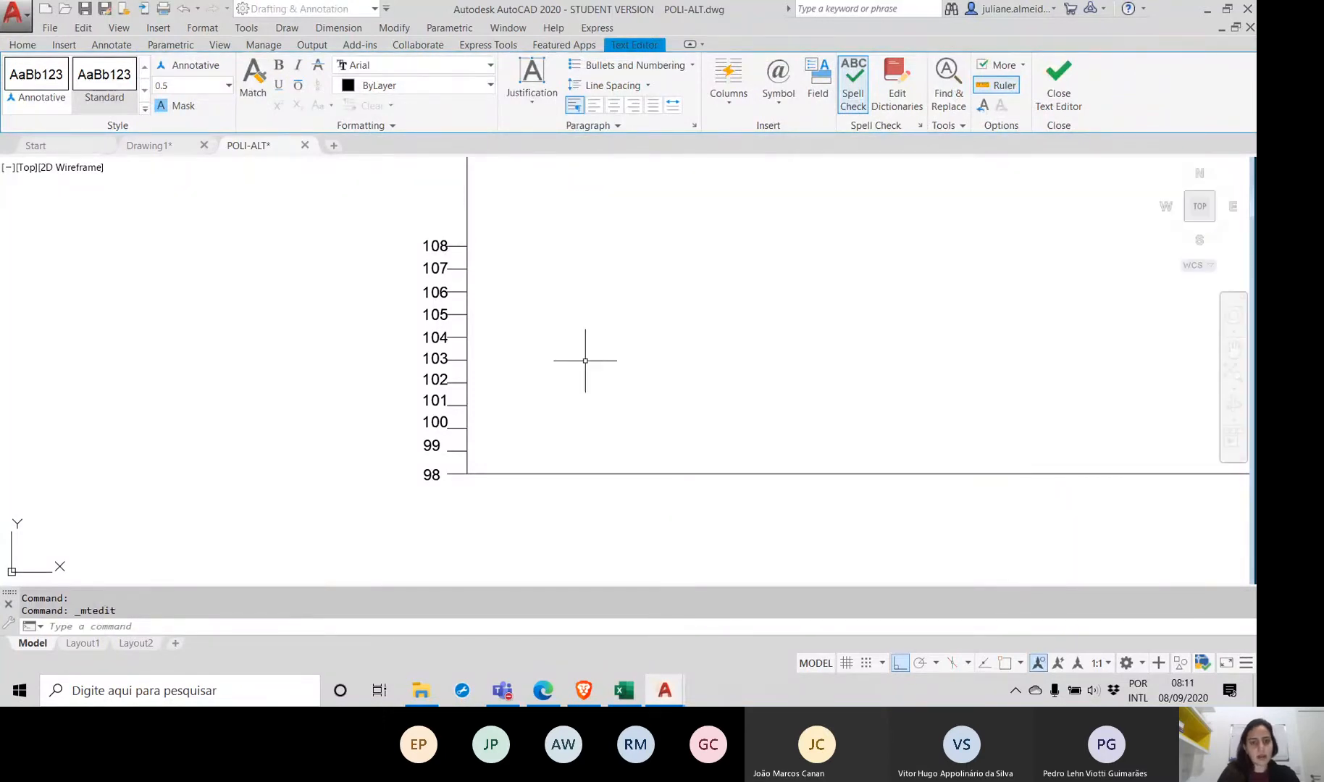
Step: Extend the vertical axis tick mark array to 9 rows and finish editing the array
left_click(450, 244)
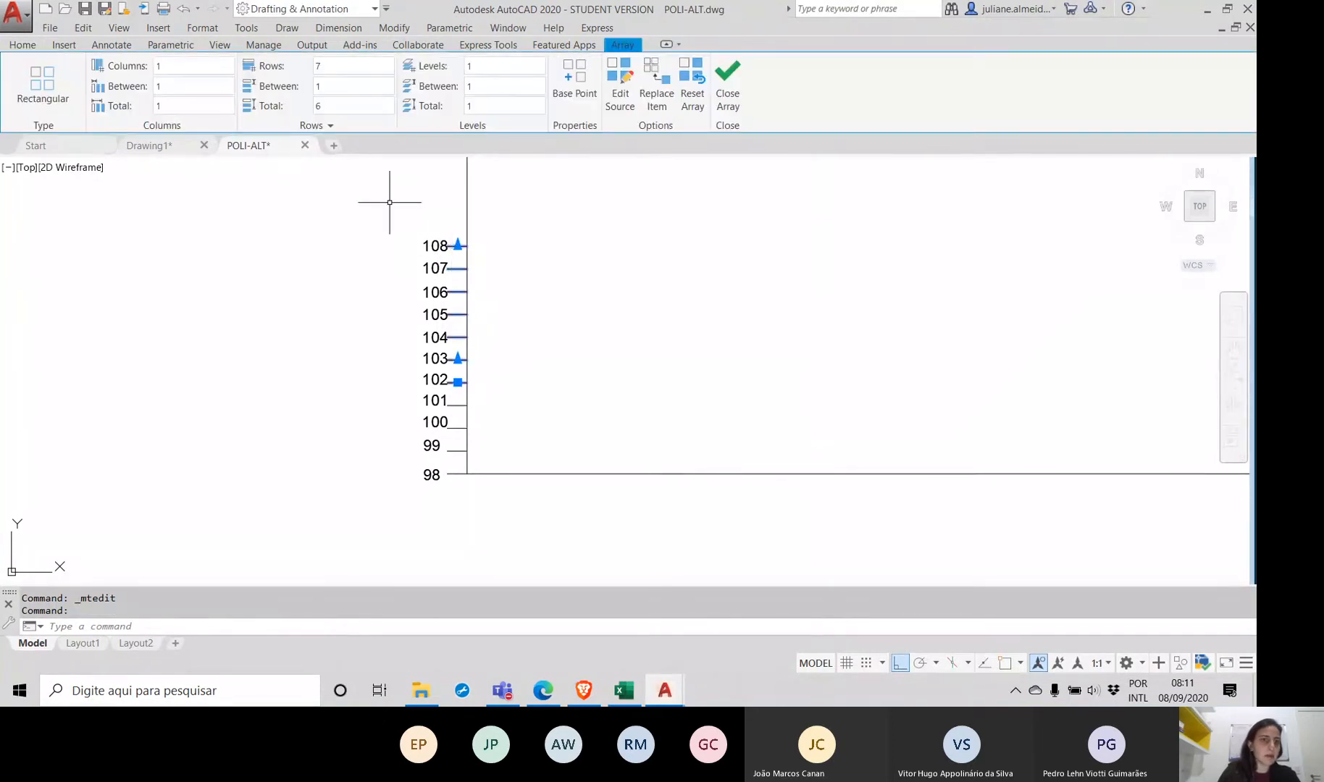
left_click(336, 66)
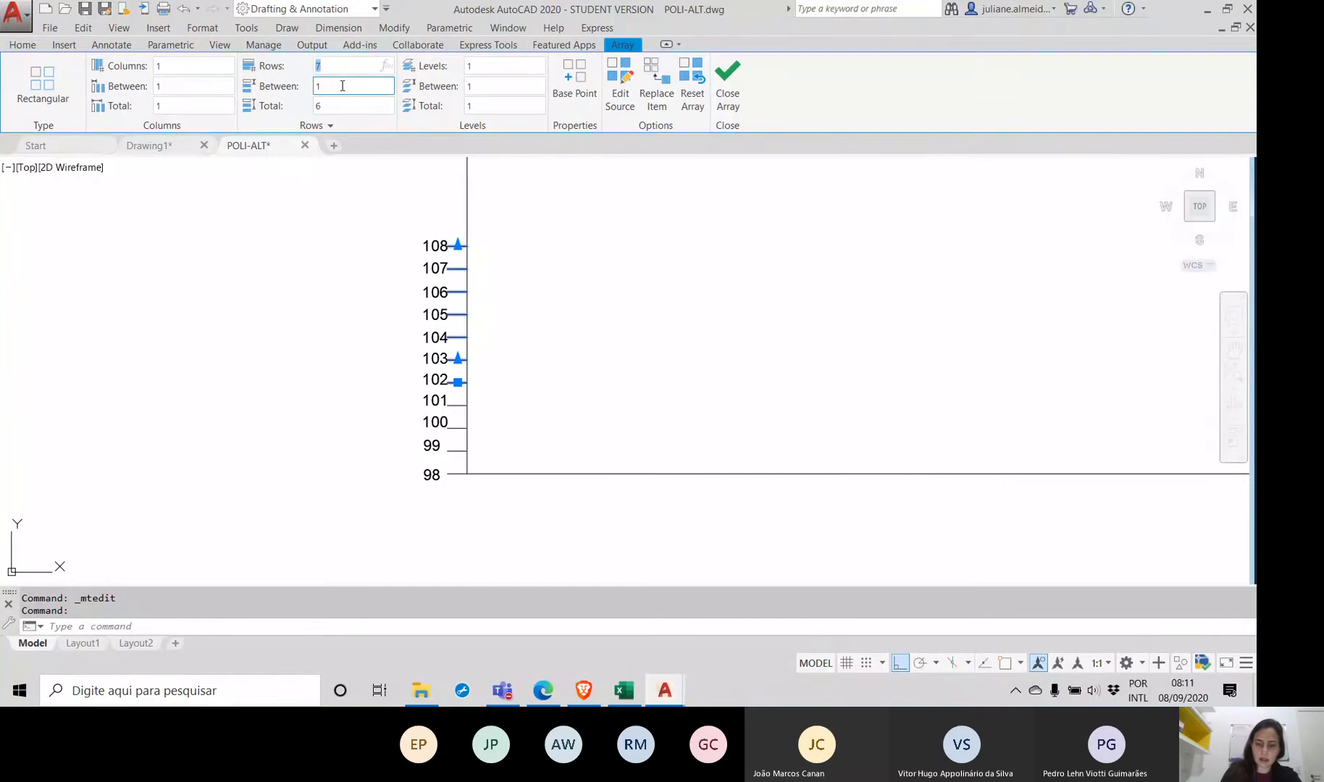
type("9")
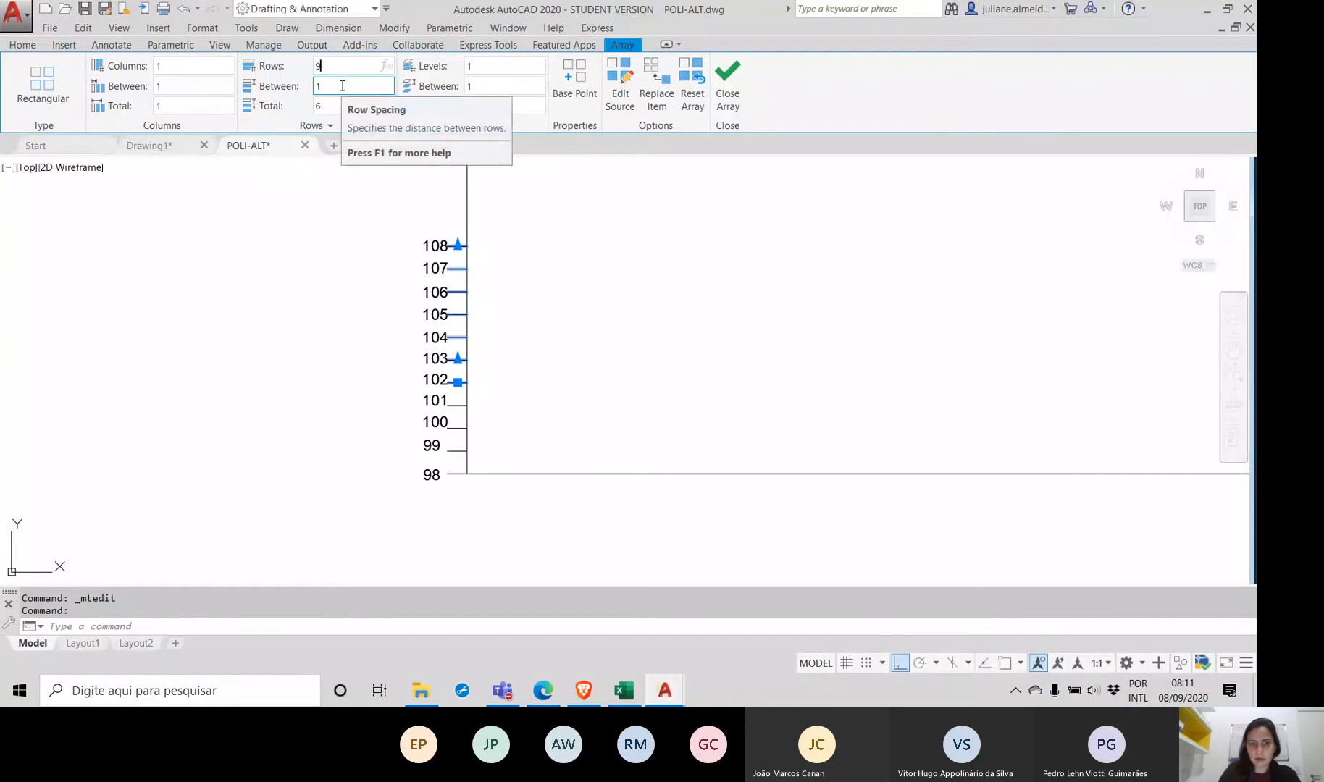
key("Return")
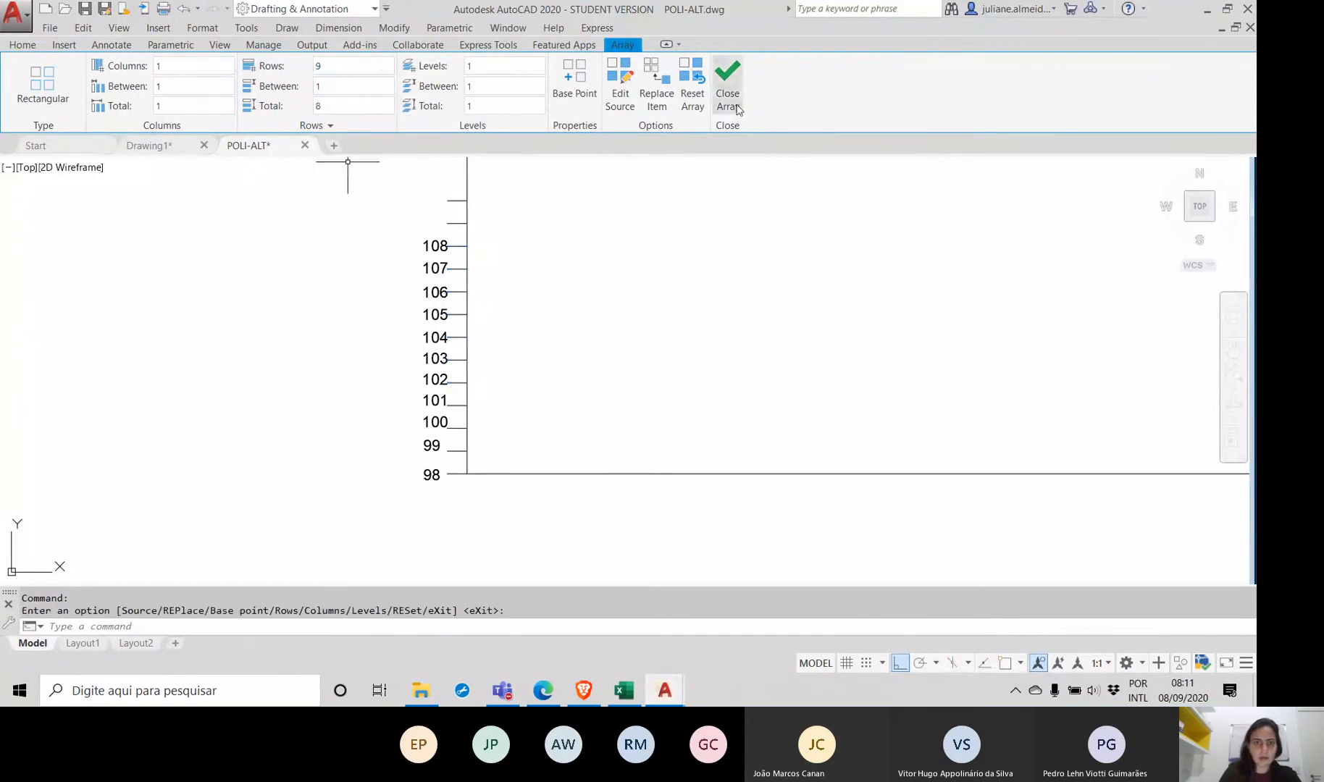
left_click(728, 87)
Step: Copy the 108 label up to the two unlabelled tick marks at the upper end of the vertical axis scale
left_click(429, 243)
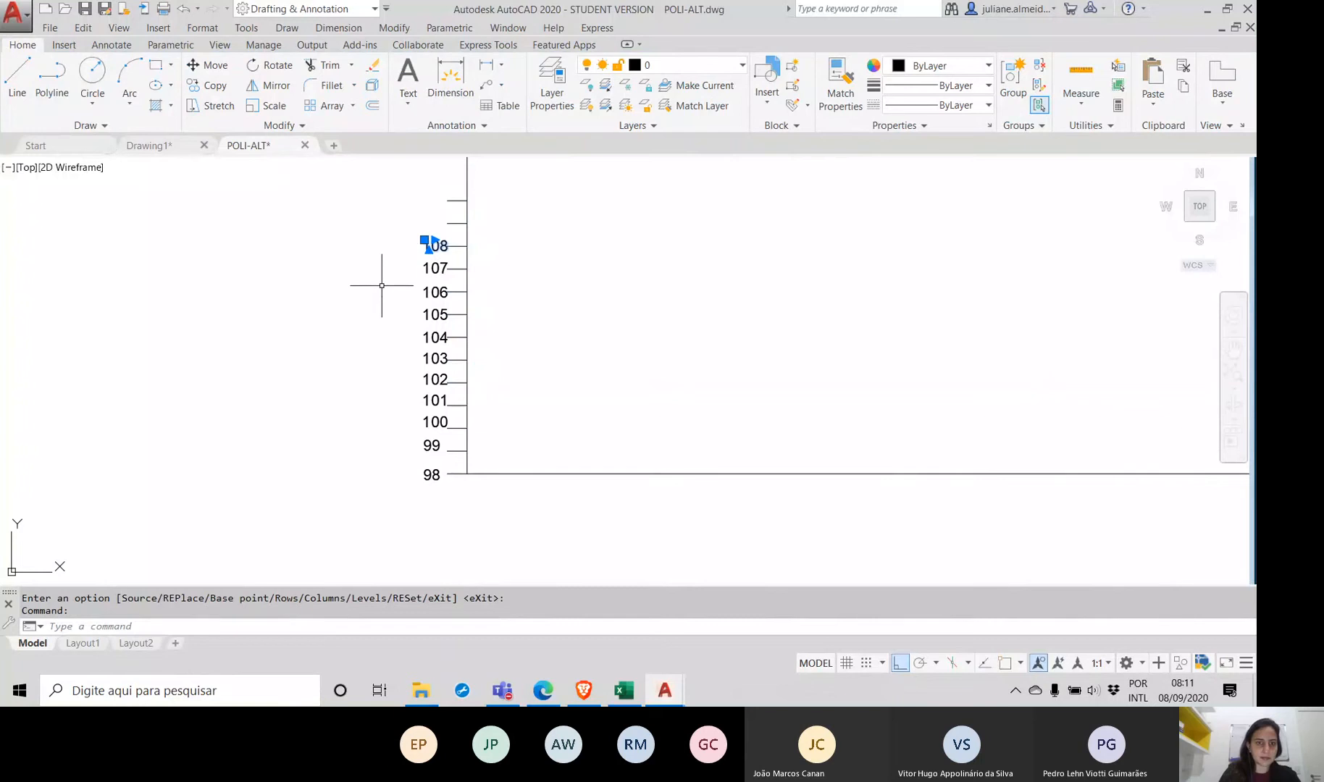
type("co")
key("Return")
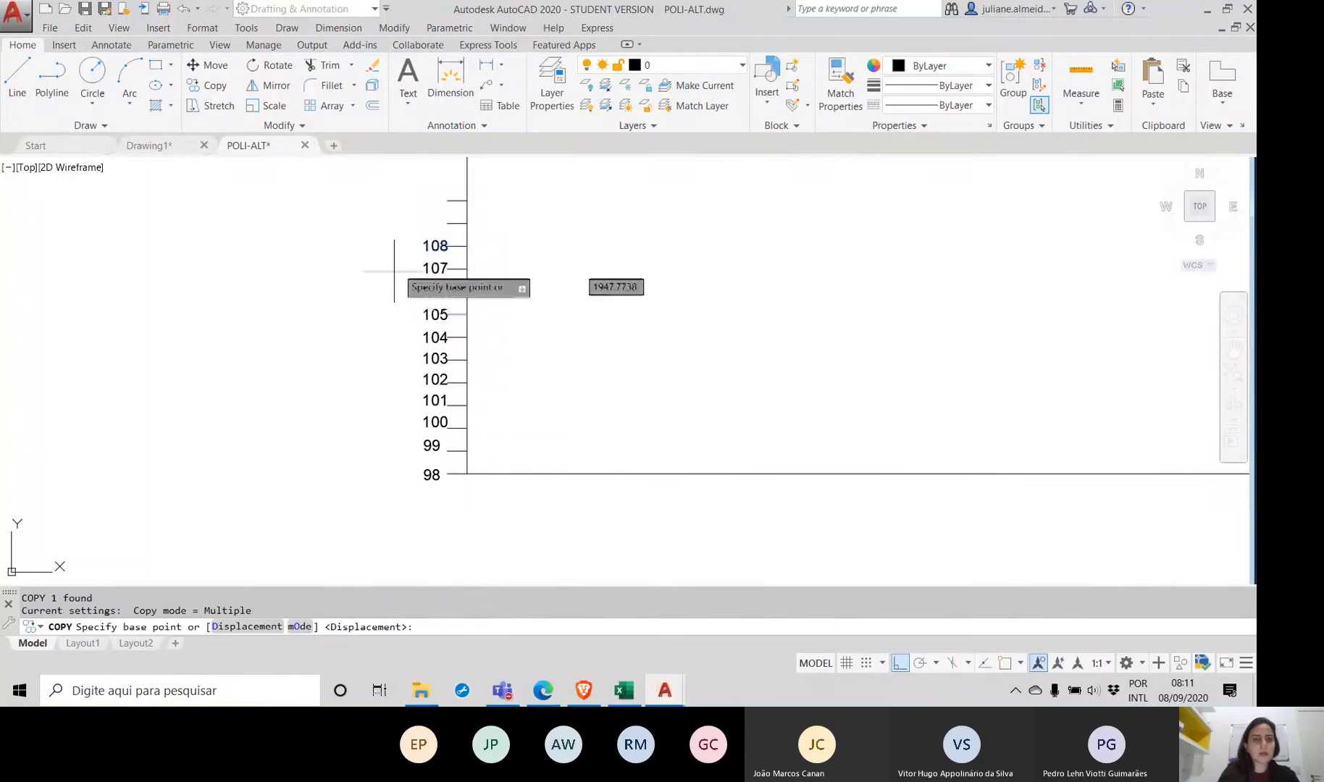
left_click(425, 241)
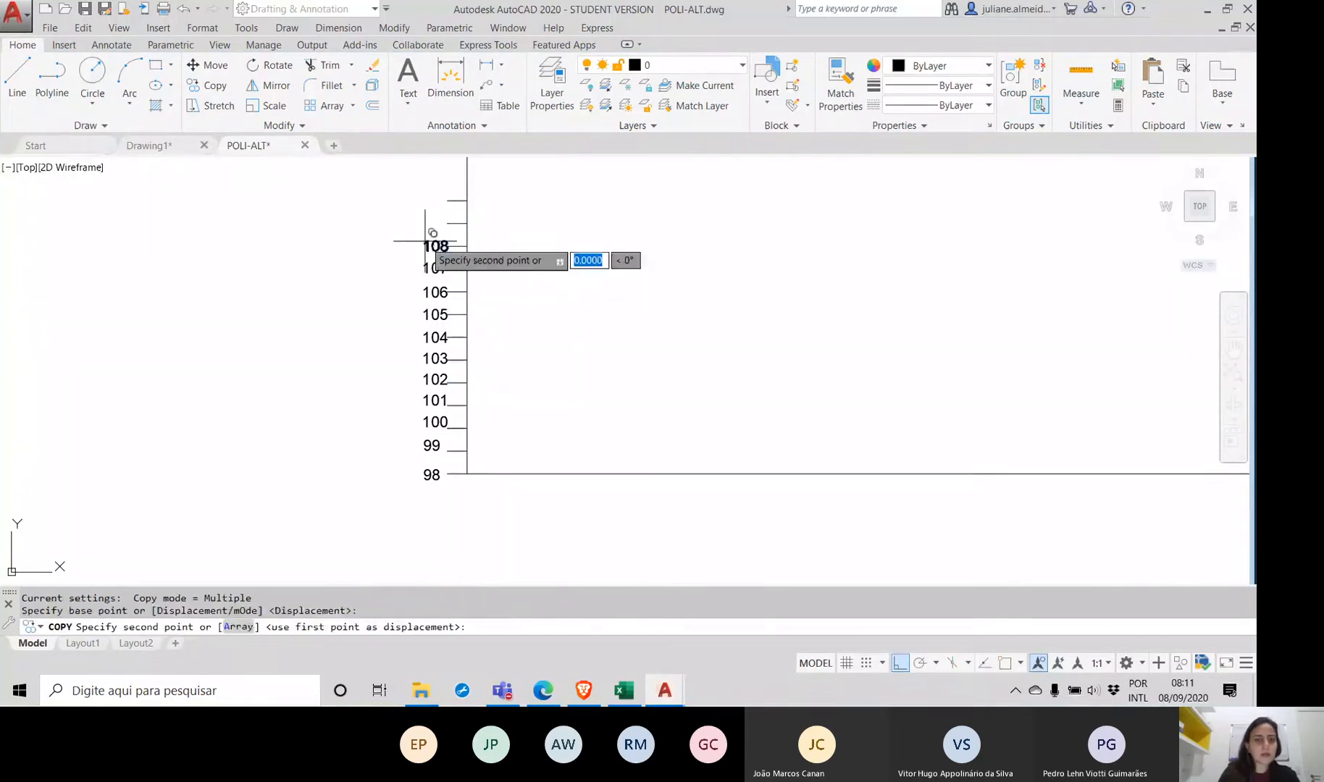
left_click(428, 194)
key("Return")
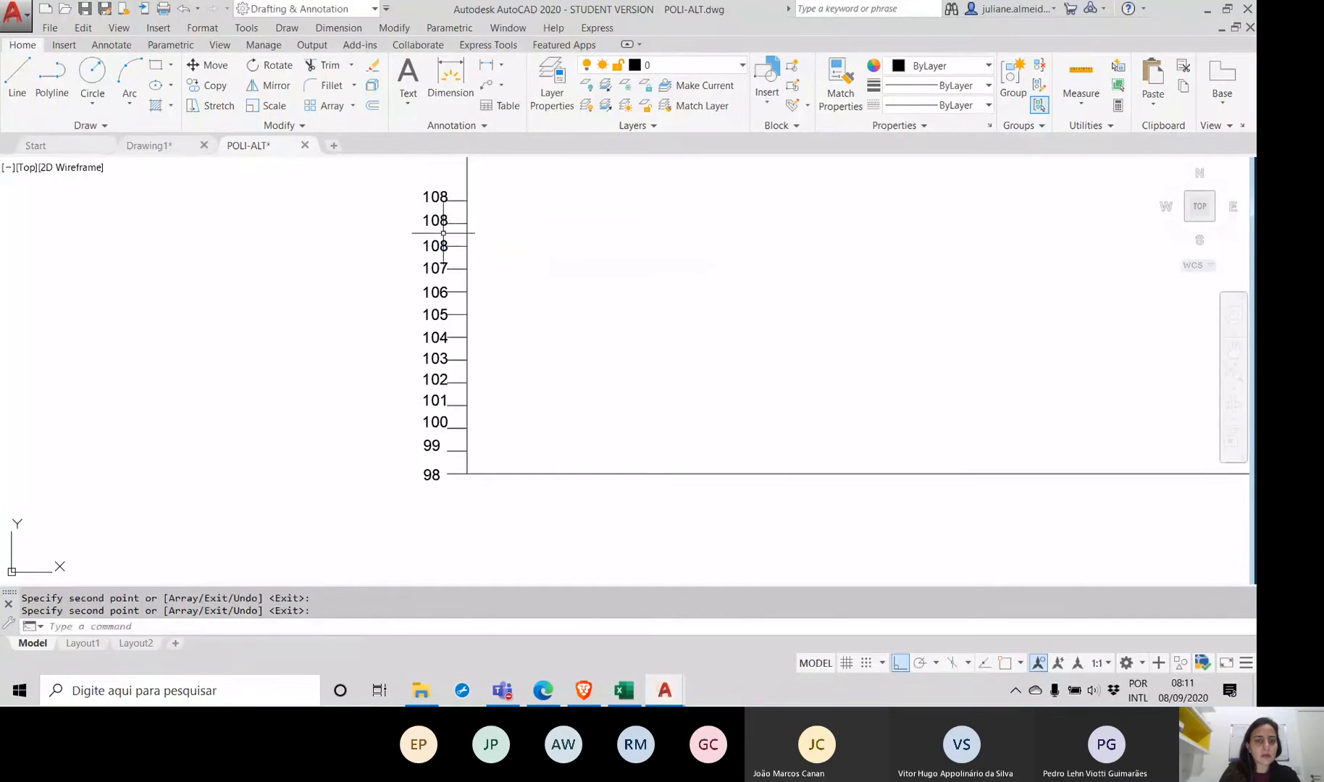
Step: Change the copied label at the eleventh tick mark above the origin to 109
double_click(440, 222)
key("BackSpace")
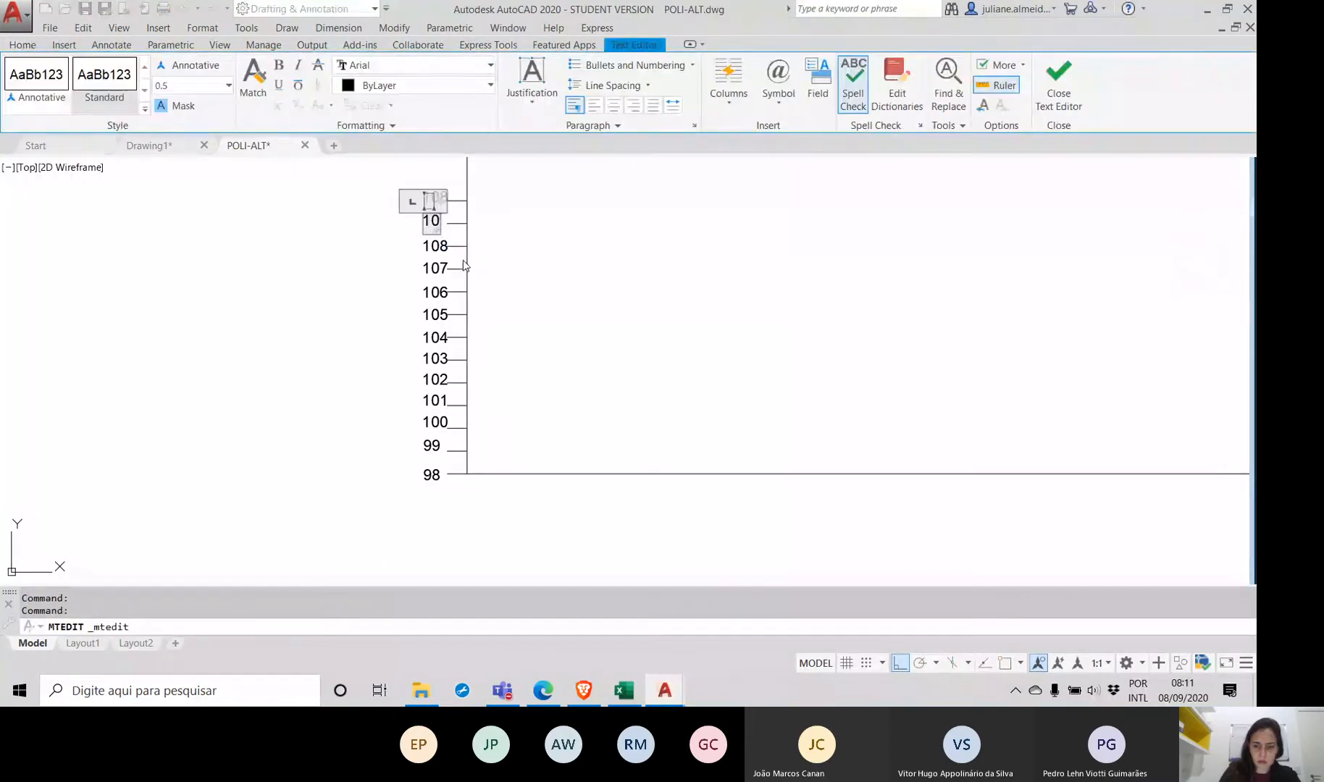
type("9")
left_click(498, 231)
Step: Change the copied label at the uppermost tick mark of the vertical axis to 110
left_click(429, 195)
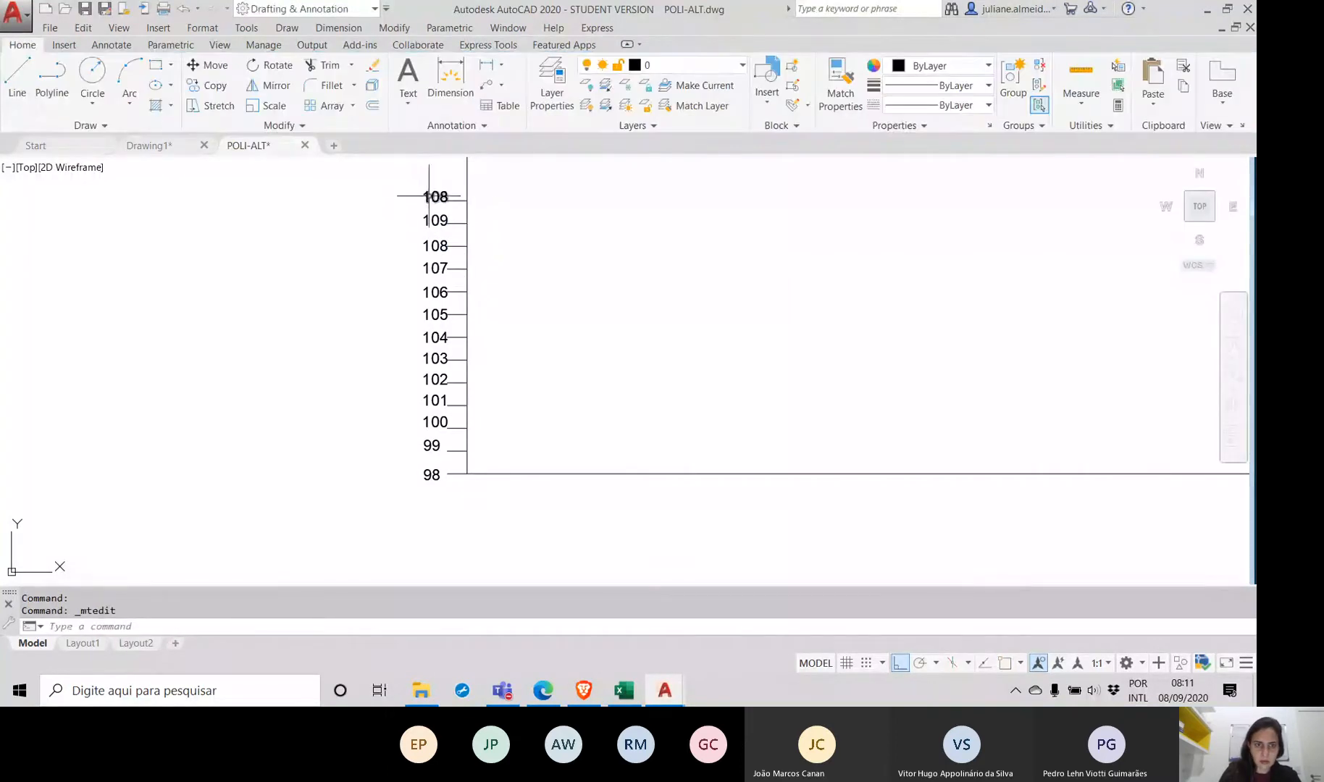
double_click(432, 194)
key("BackSpace")
key("BackSpace")
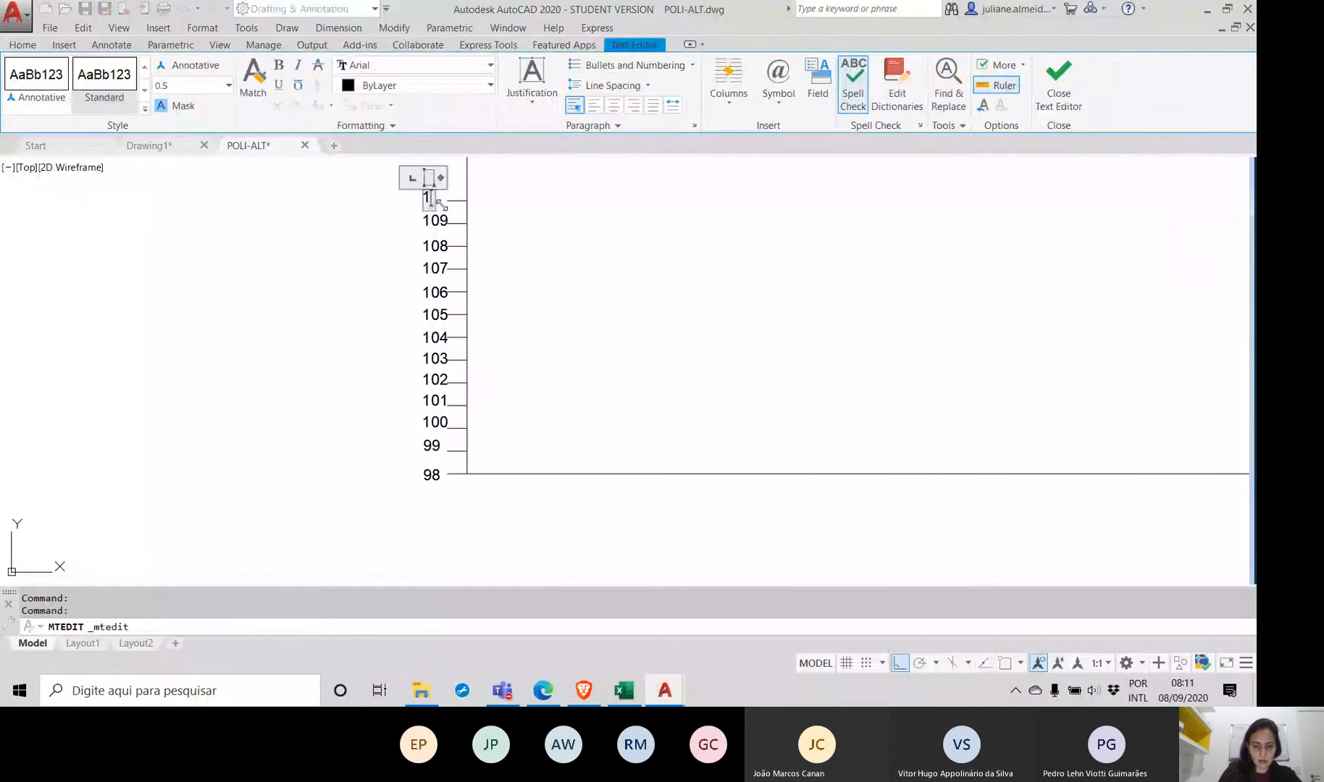
type("10")
left_click(541, 276)
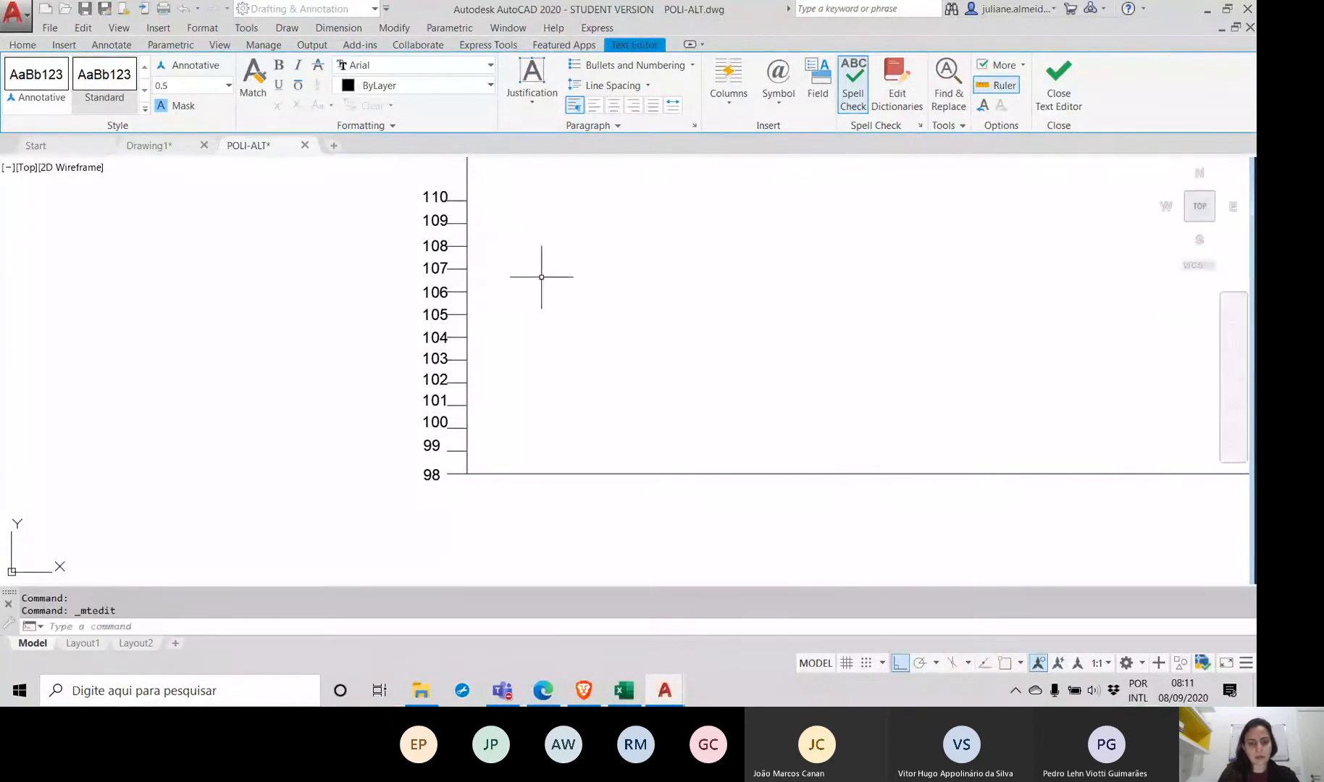
Step: Save the drawing with the completed vertical axis labels
scroll(602, 362, "down", 3)
middle_click_drag(601, 362, 410, 327)
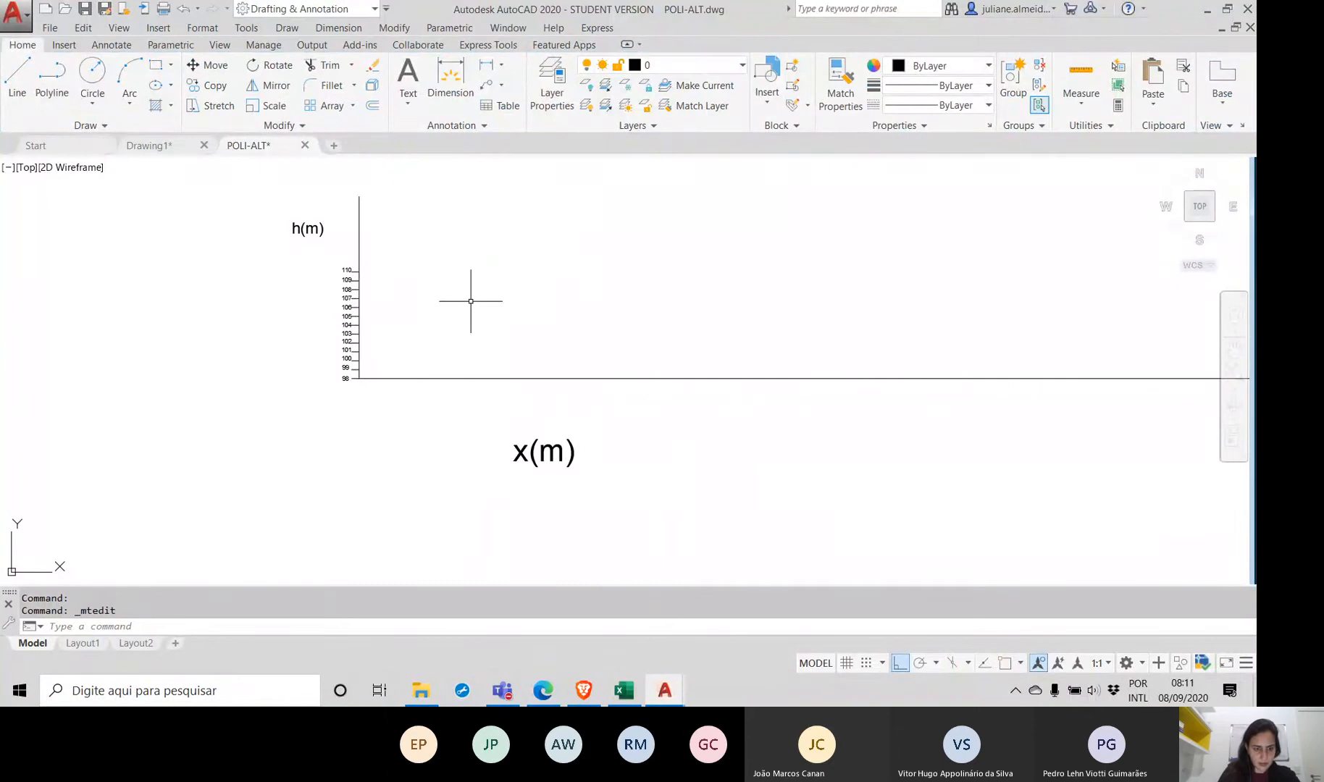
key("ctrl+s")
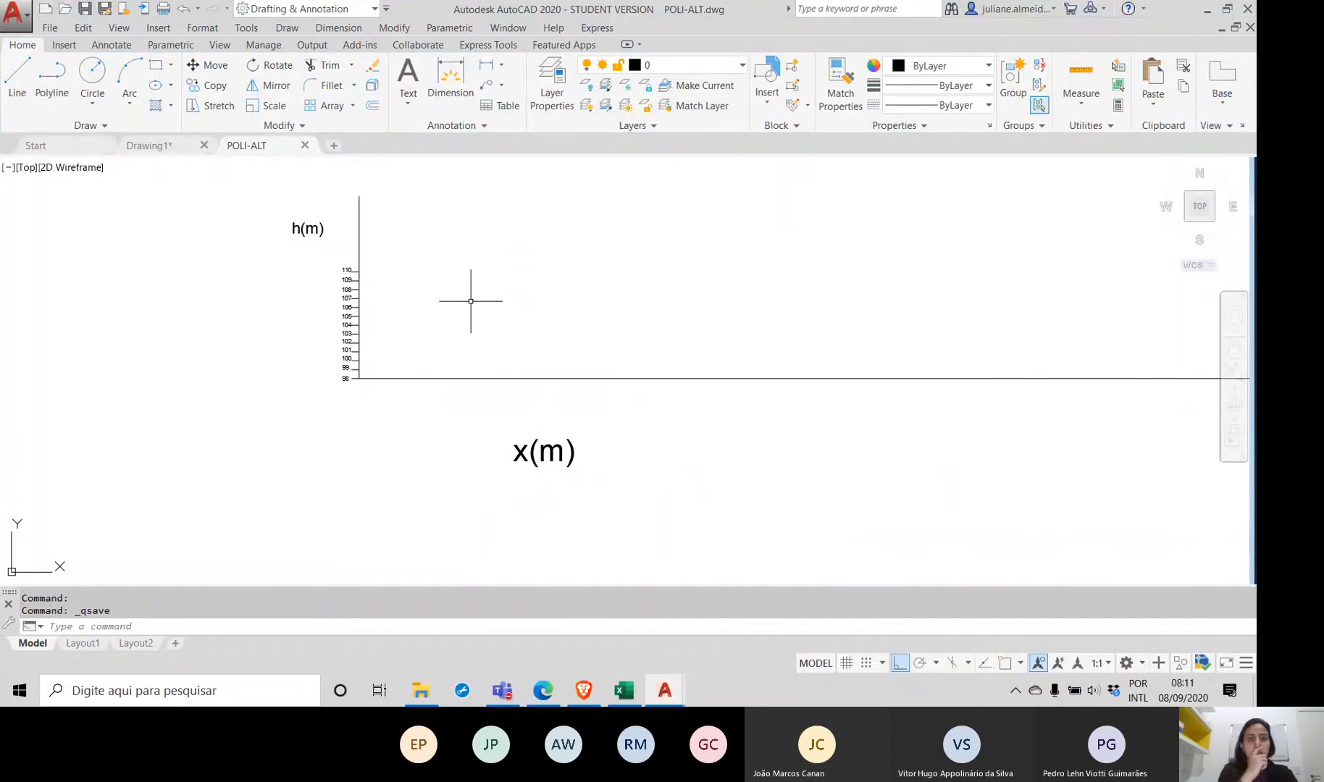
scroll(414, 248, "down", 4)
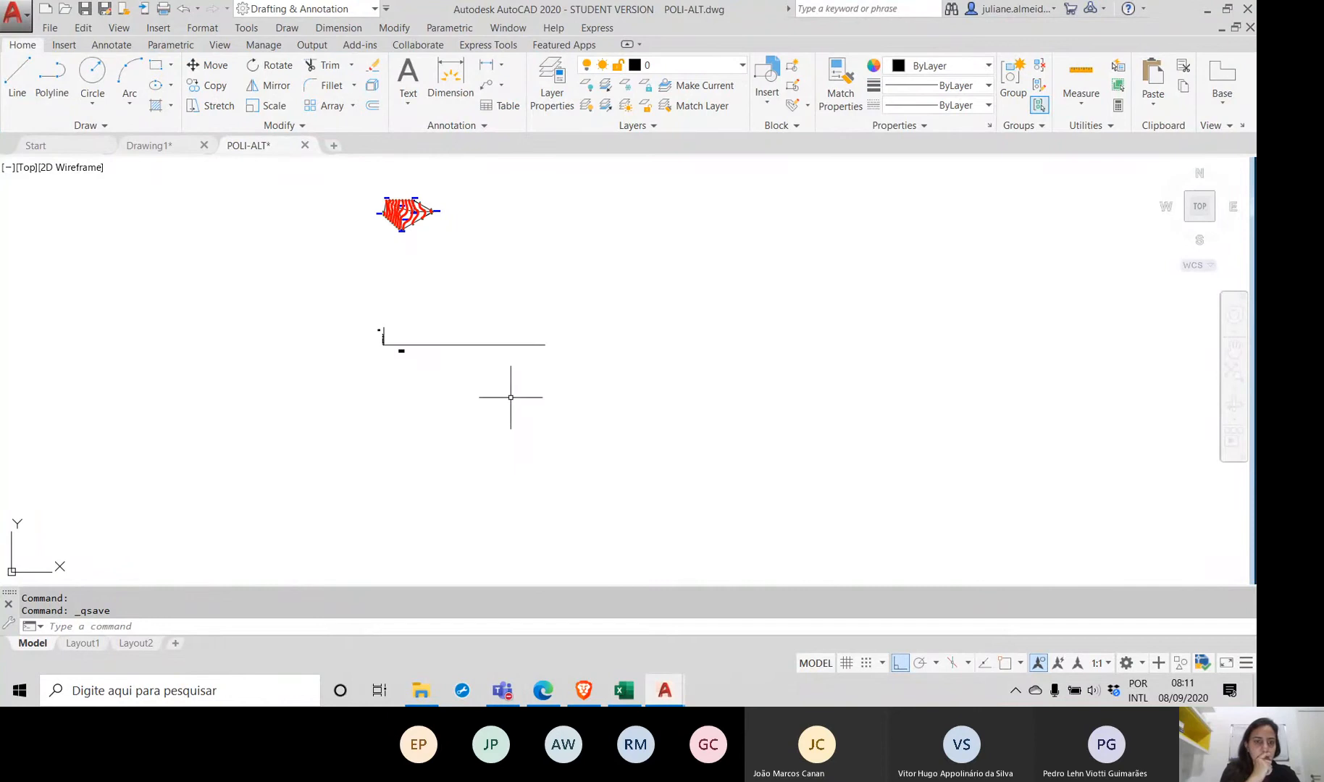
scroll(395, 209, "up", 6)
middle_click_drag(377, 269, 359, 349)
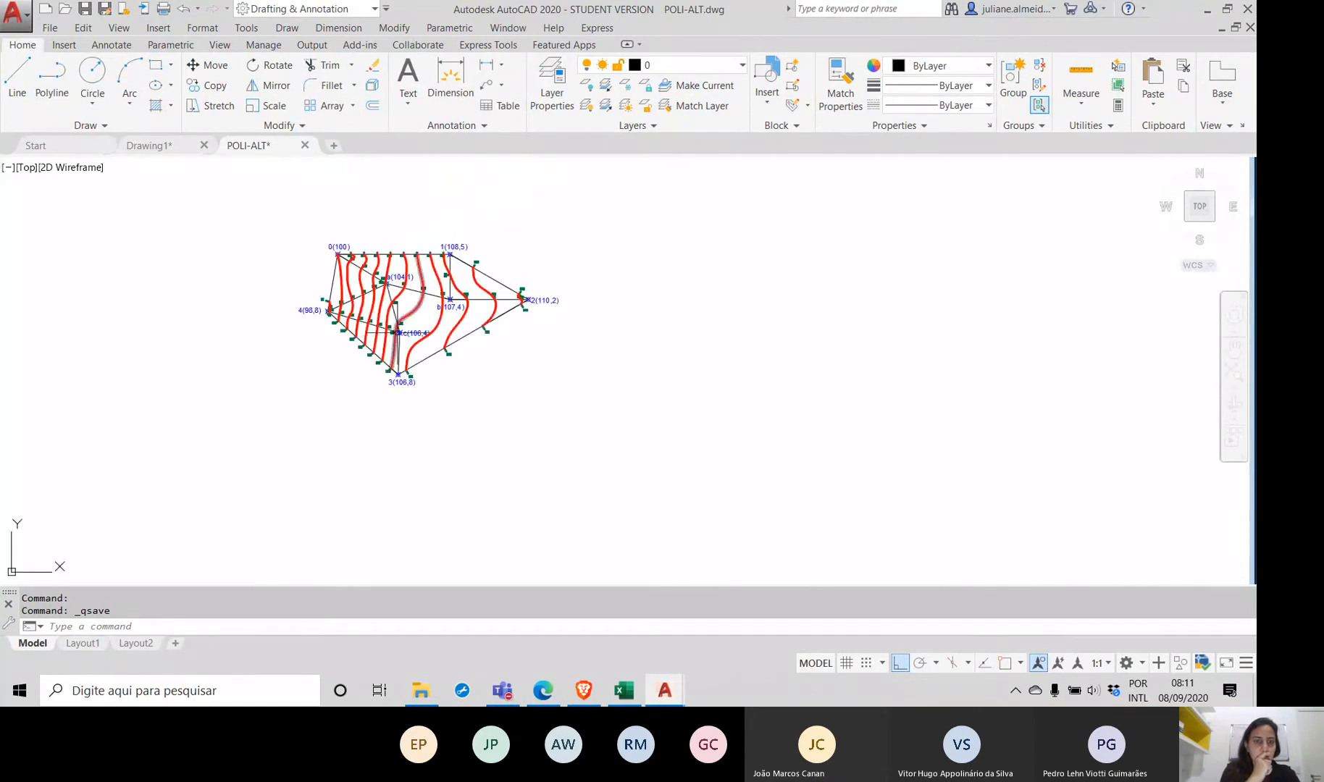
Step: Turn ortho mode off, try a section line rising diagonally across the contour plan from below point 4, and erase it
scroll(397, 328, "up", 4)
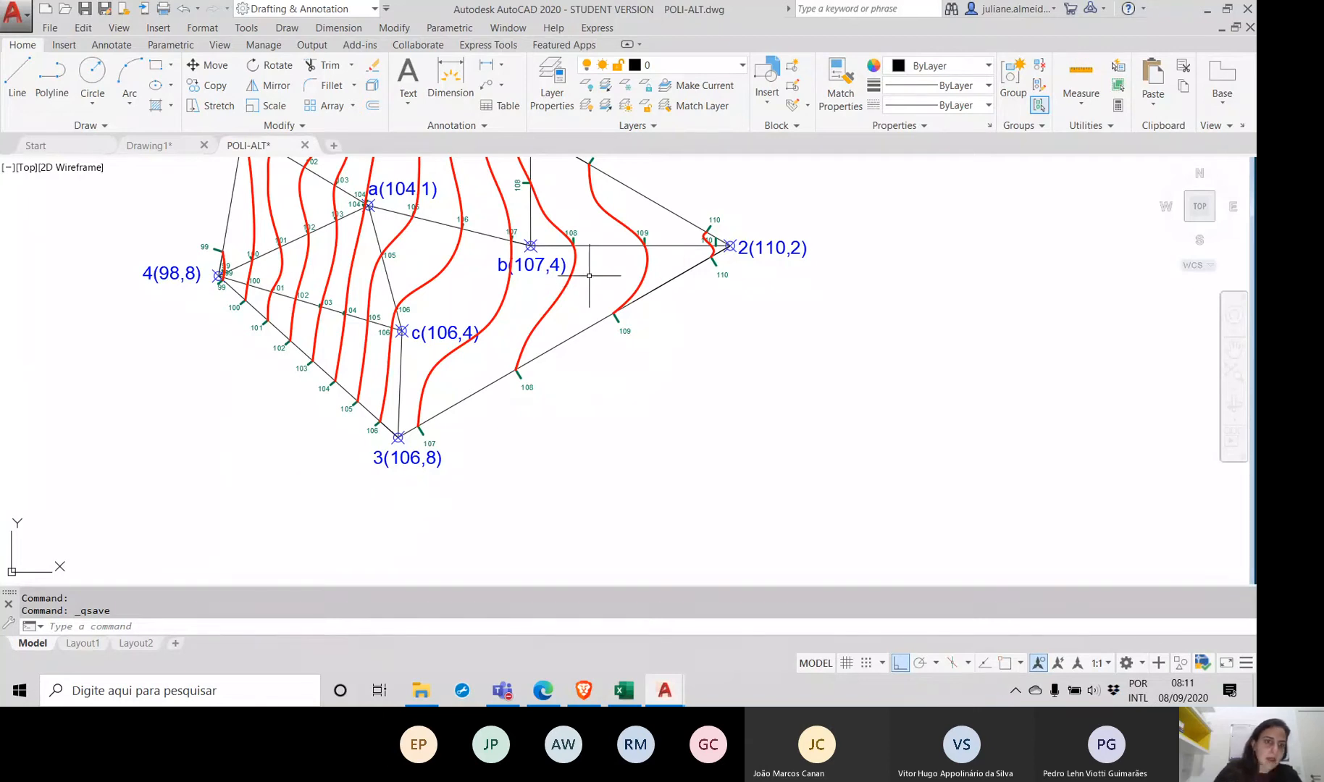
scroll(593, 270, "down", 2)
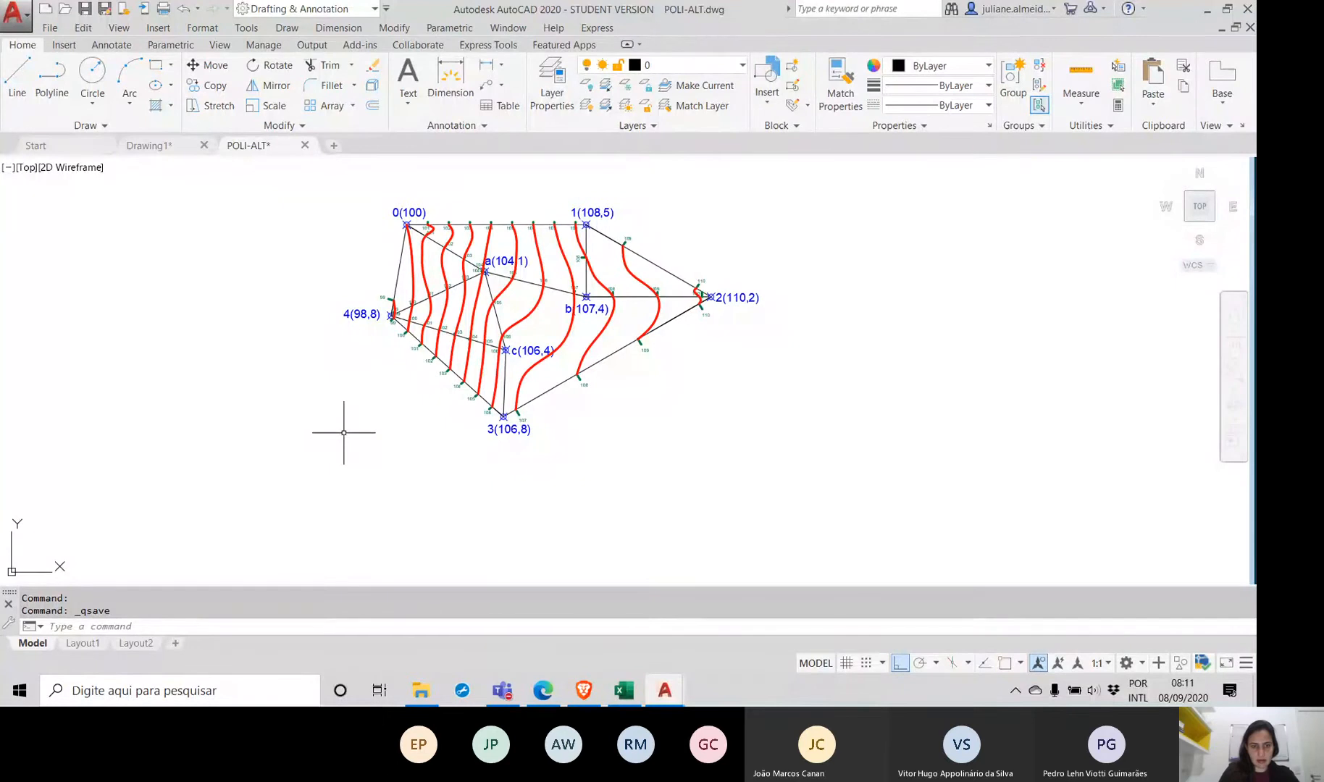
type("line")
key("Return")
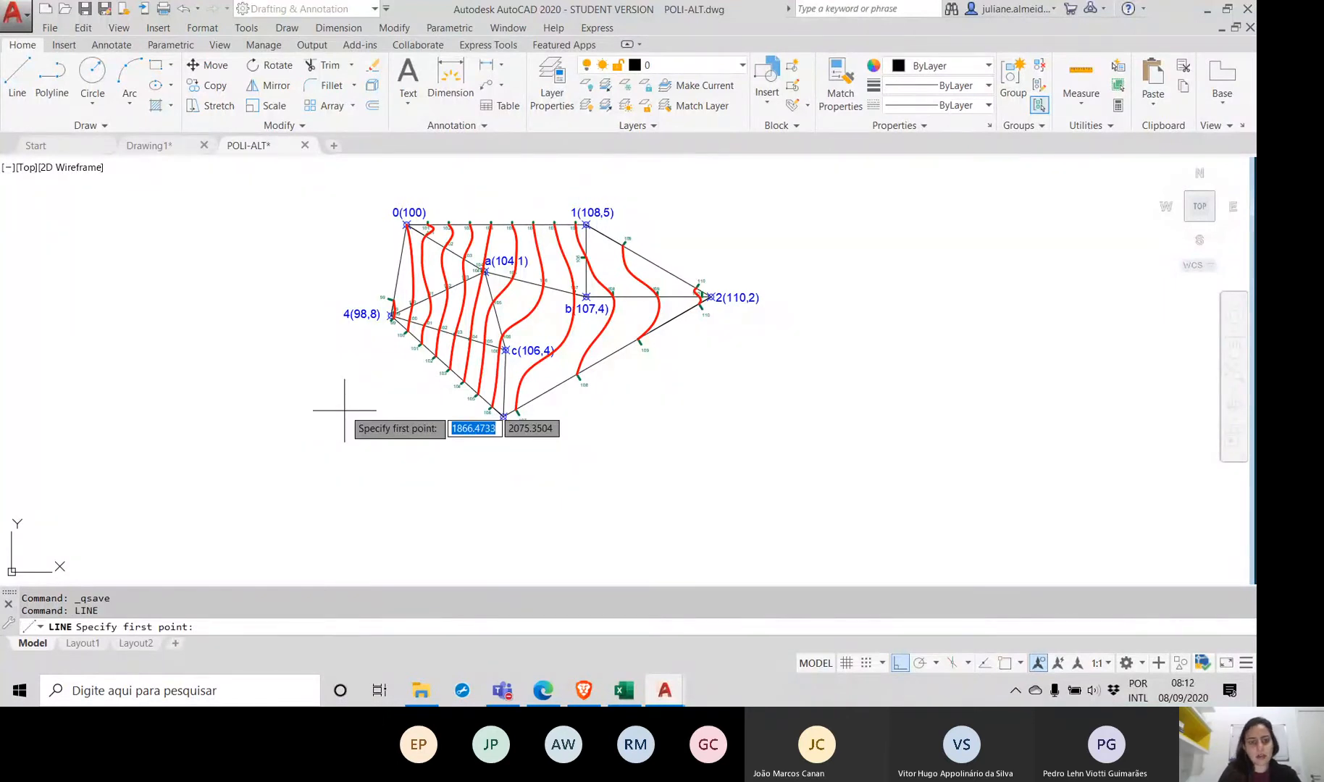
left_click(386, 392)
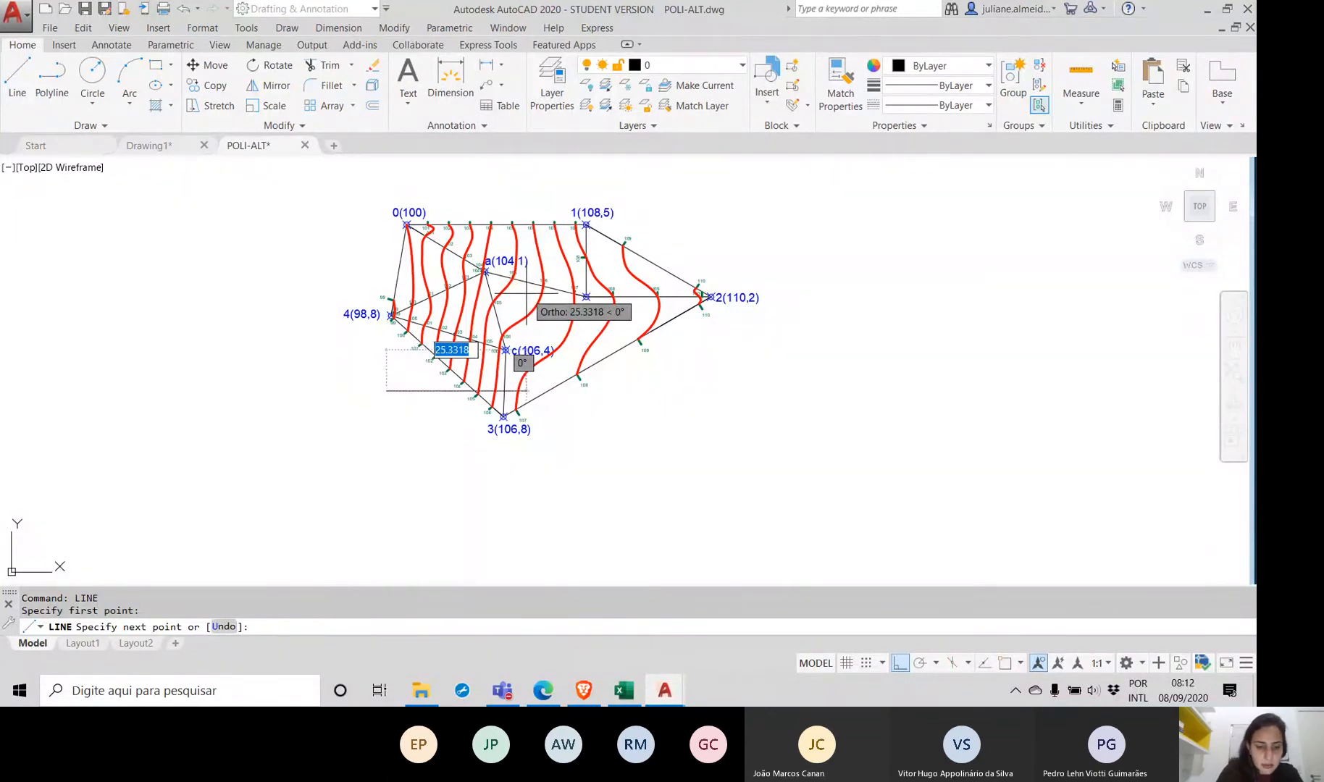
key("F8")
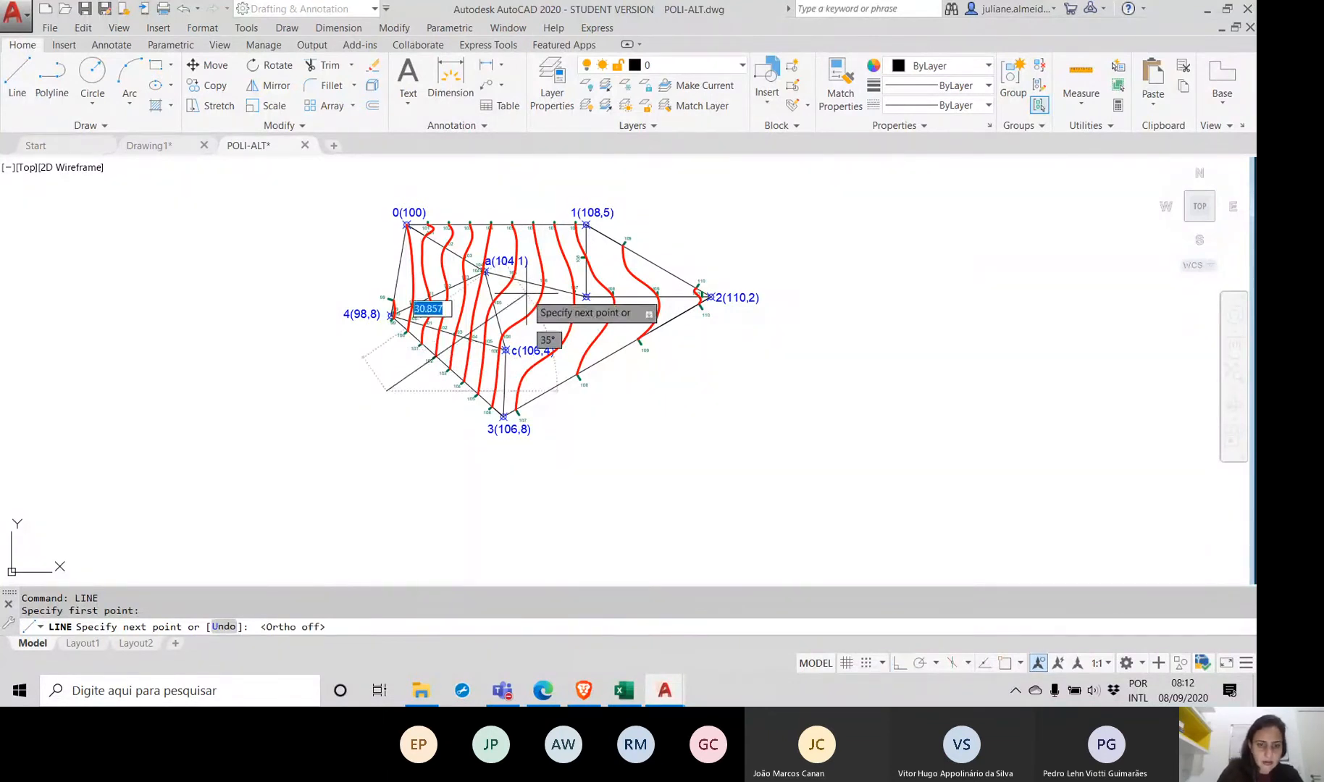
left_click(710, 231)
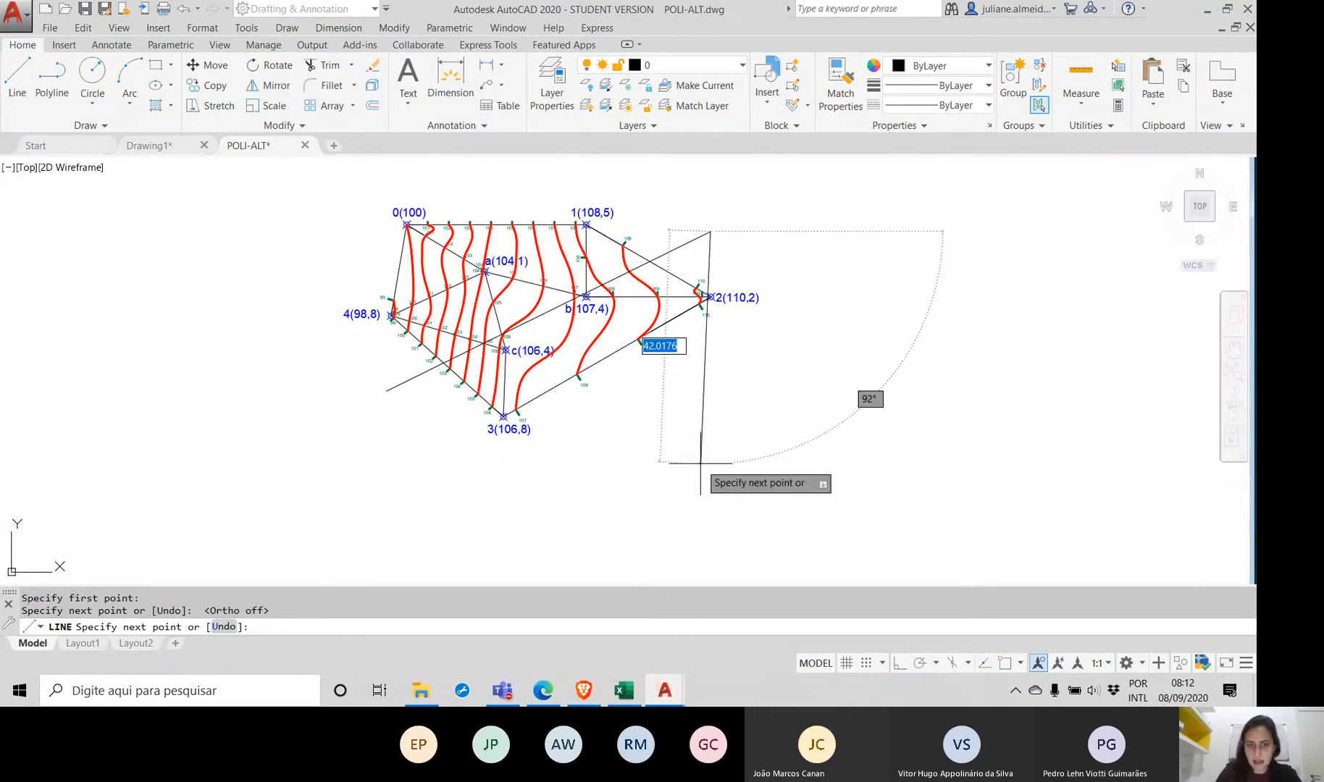
key("Return")
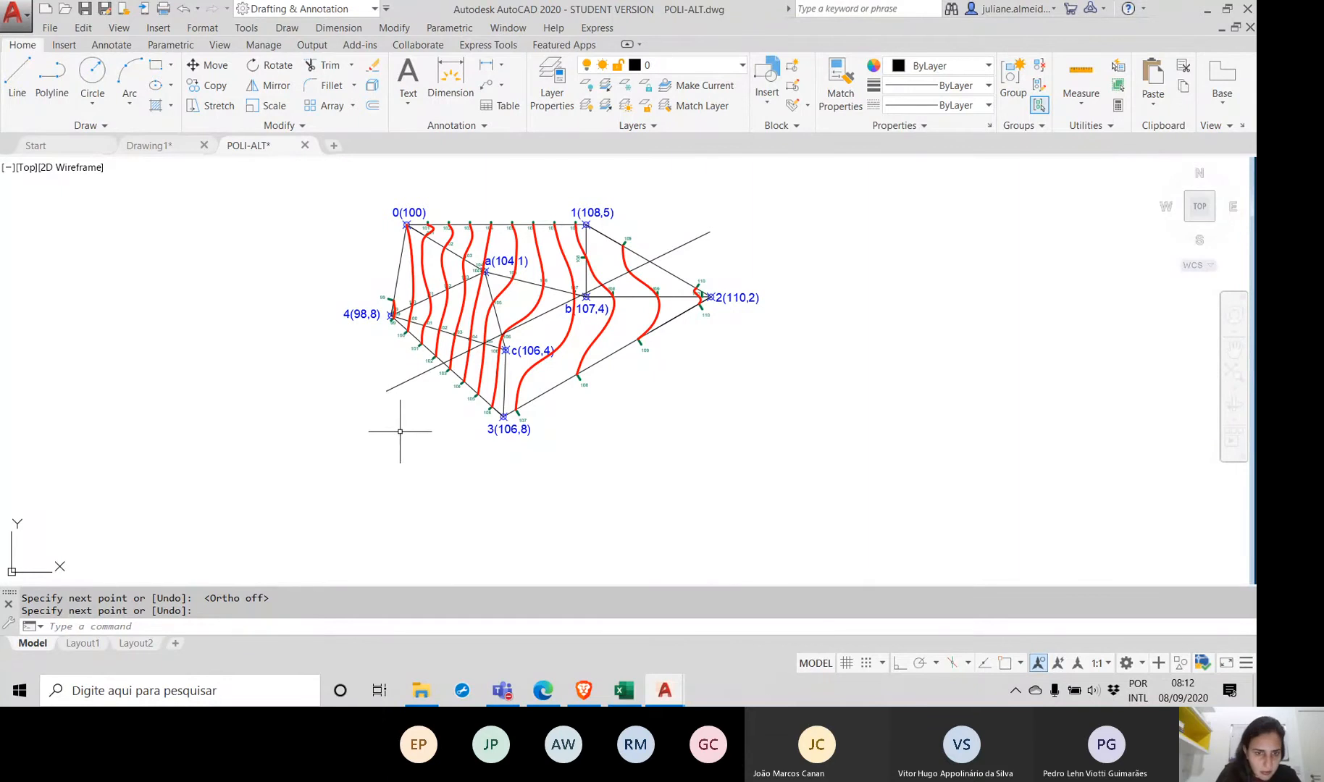
left_click_drag(718, 255, 687, 216)
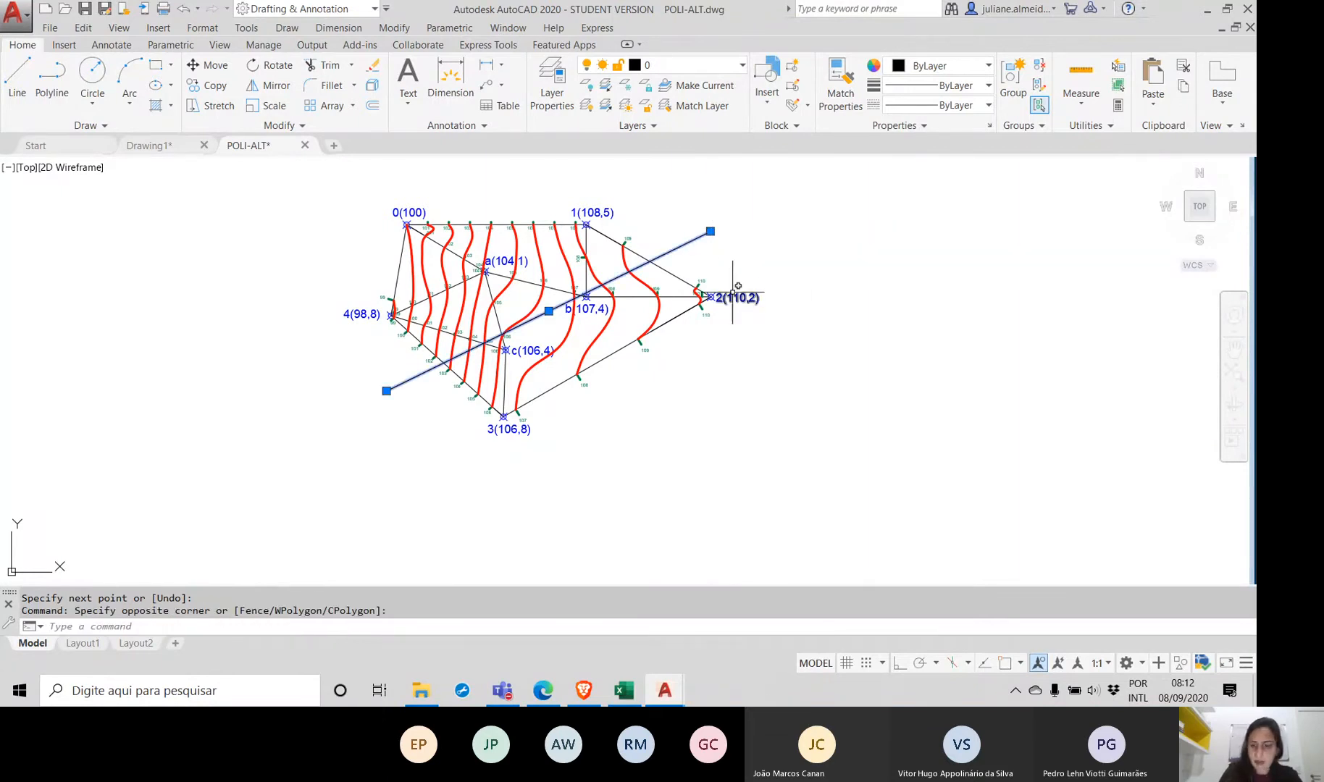
key("Delete")
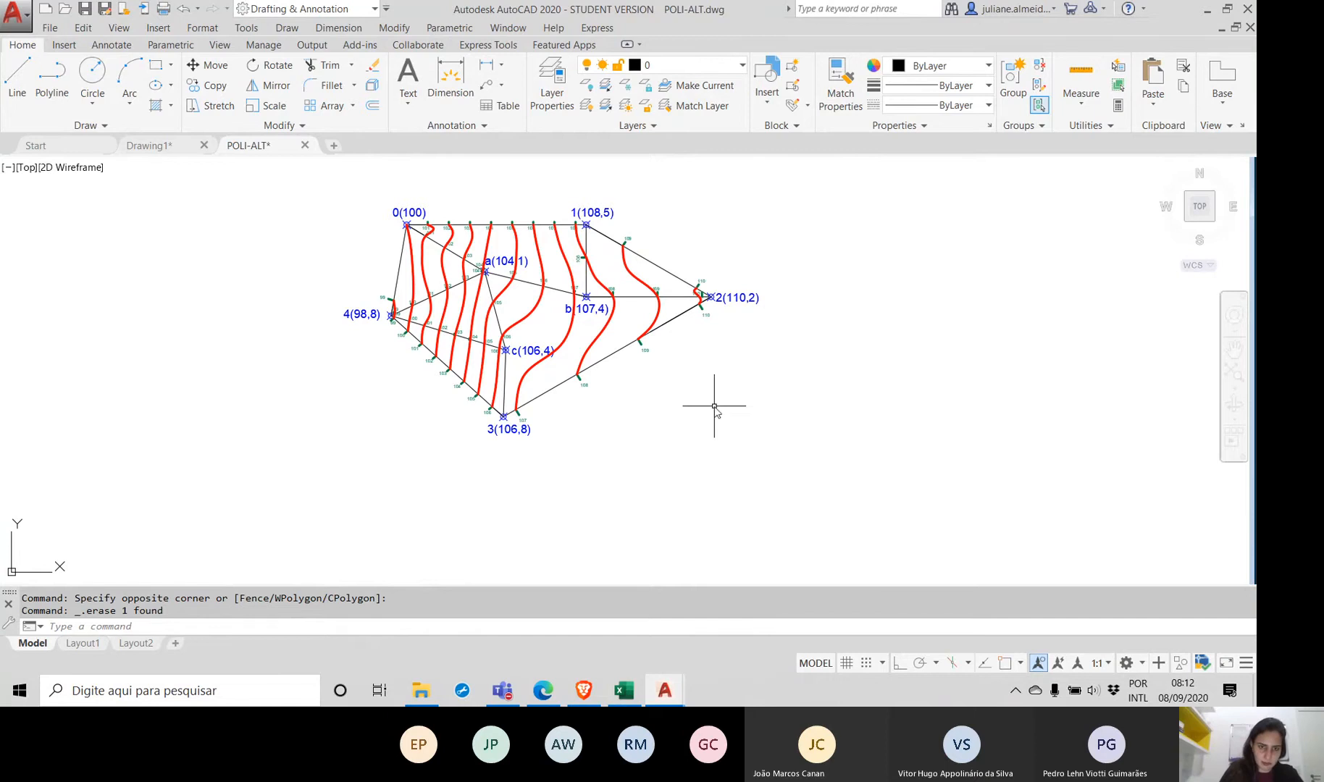
Step: Draw a section line sloping down across the contour plan, from outside edge 0–4 to beyond edge 3–2
type("line")
key("Return")
scroll(715, 408, "up", 2)
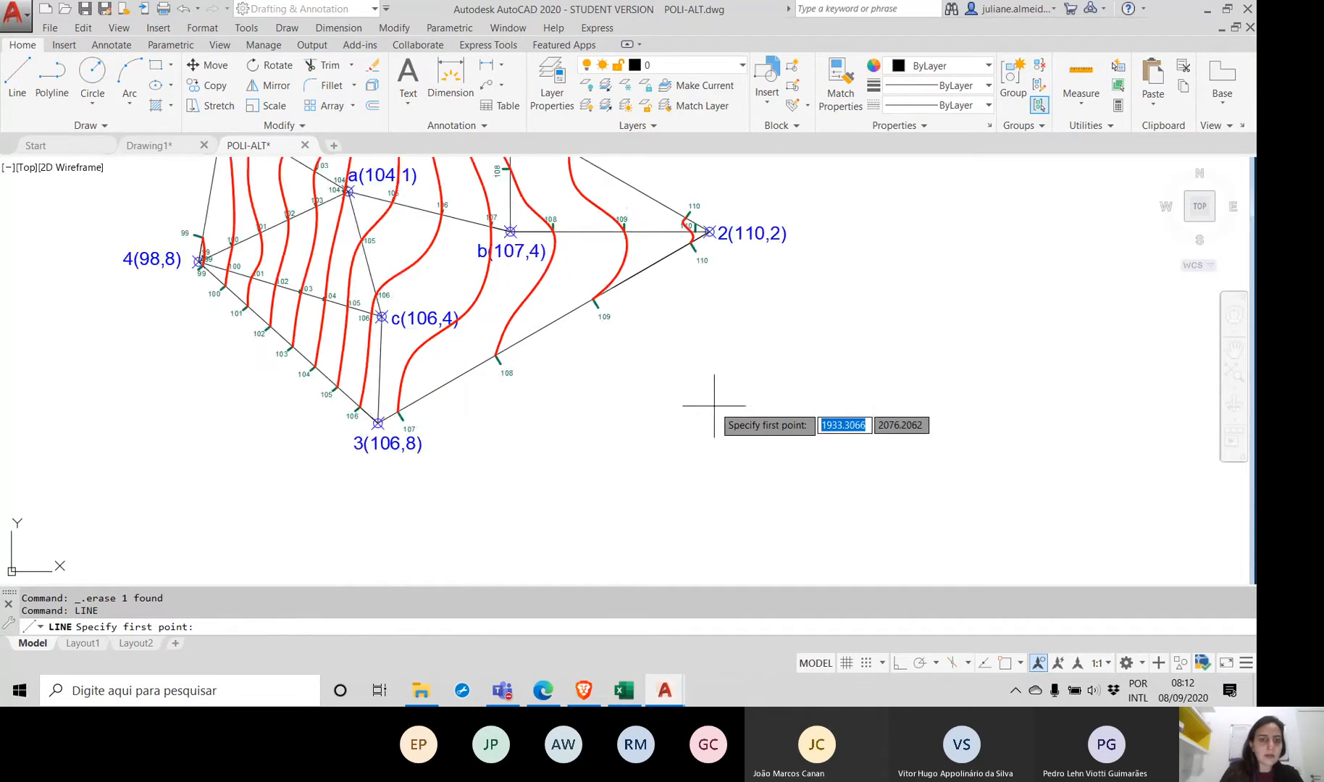
scroll(715, 407, "down", 2)
middle_click_drag(710, 400, 724, 422)
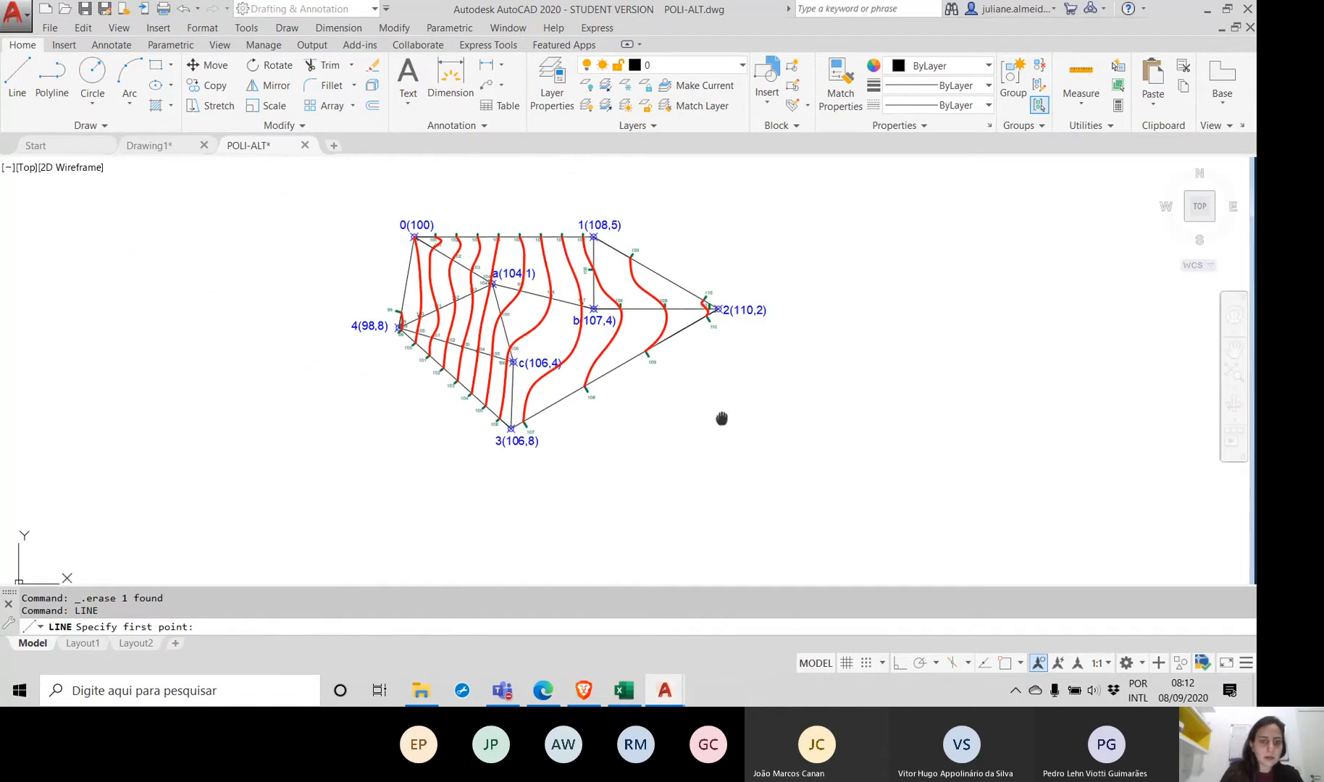
left_click(383, 274)
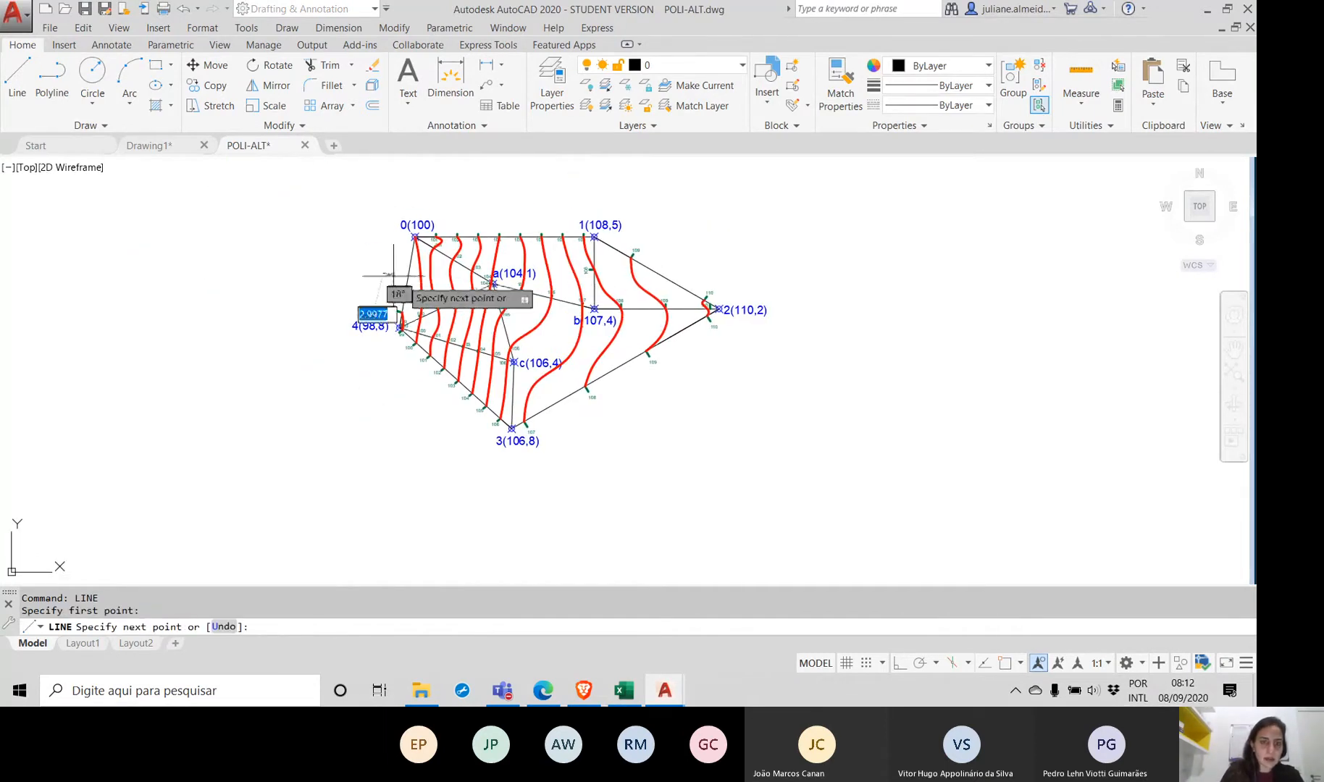
left_click(767, 394)
key("Return")
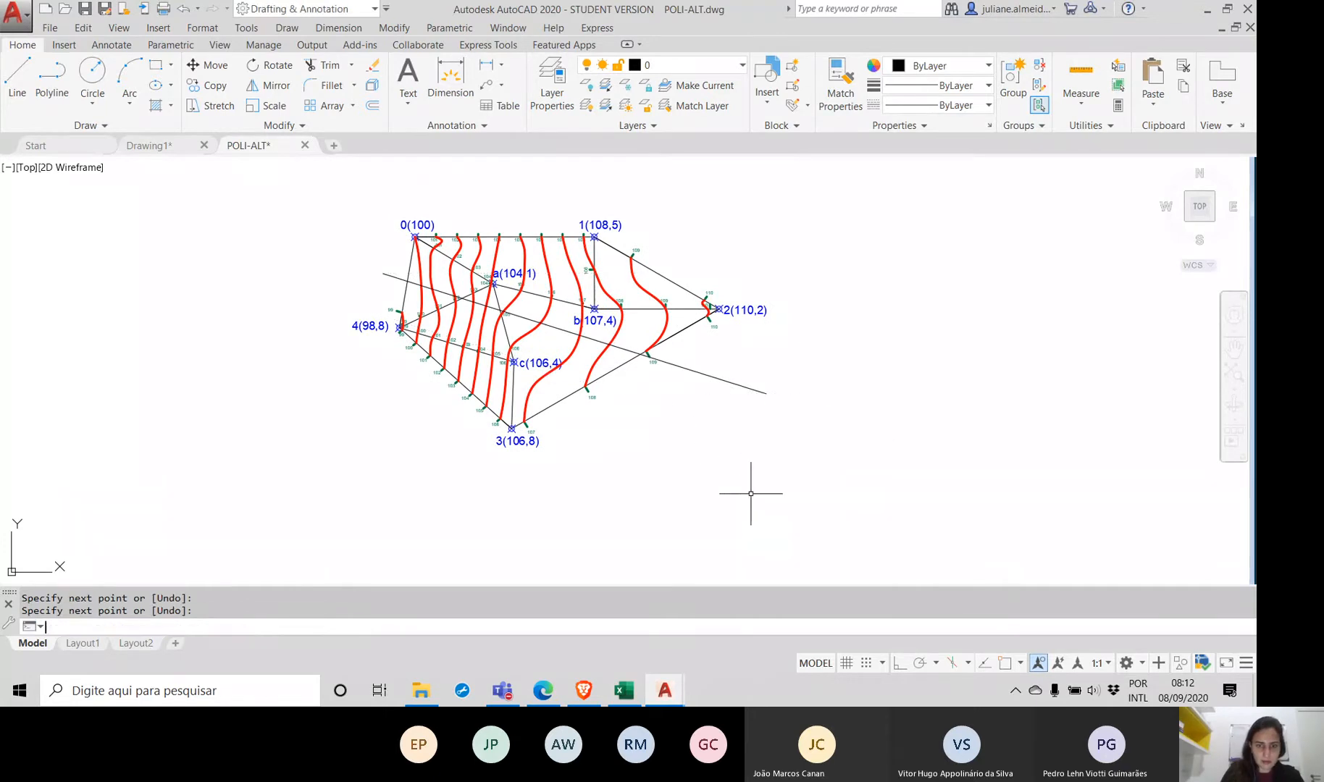
scroll(406, 273, "up", 2)
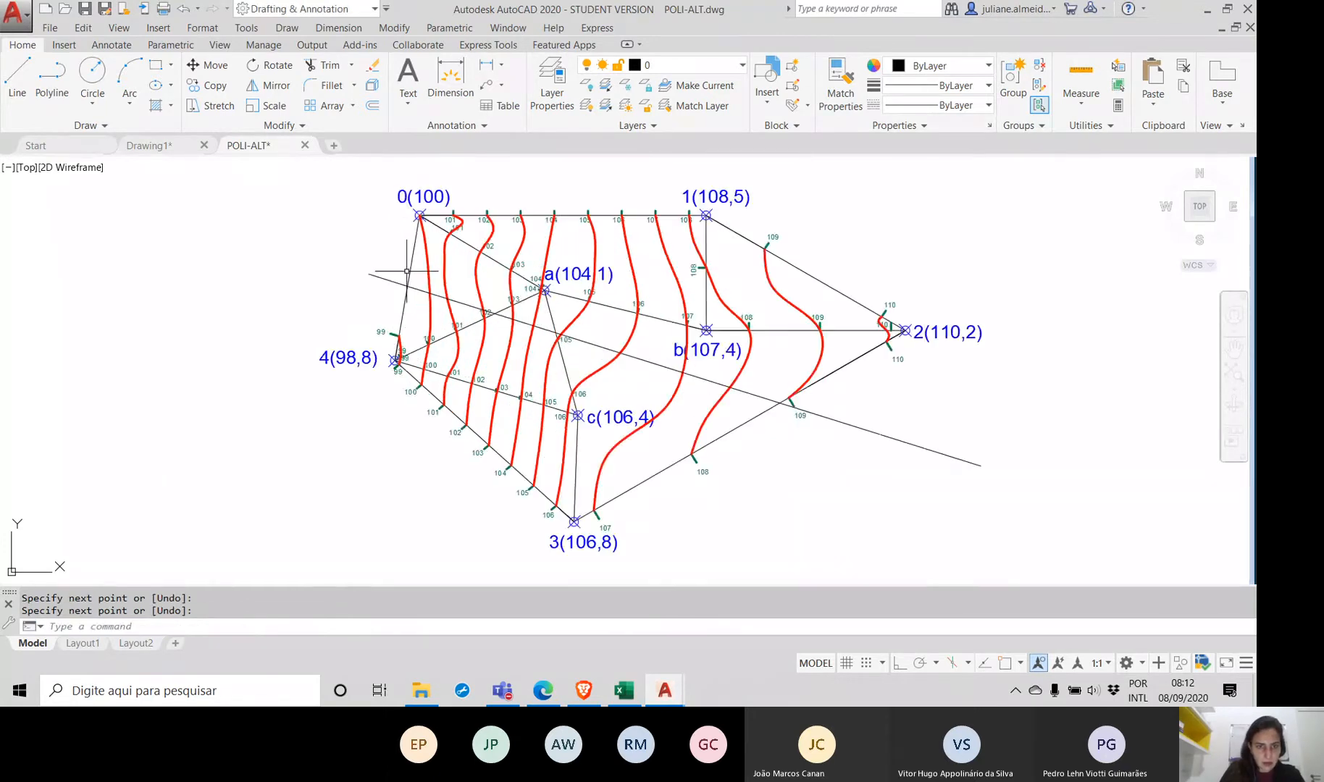
scroll(407, 271, "up", 2)
middle_click_drag(404, 271, 368, 269)
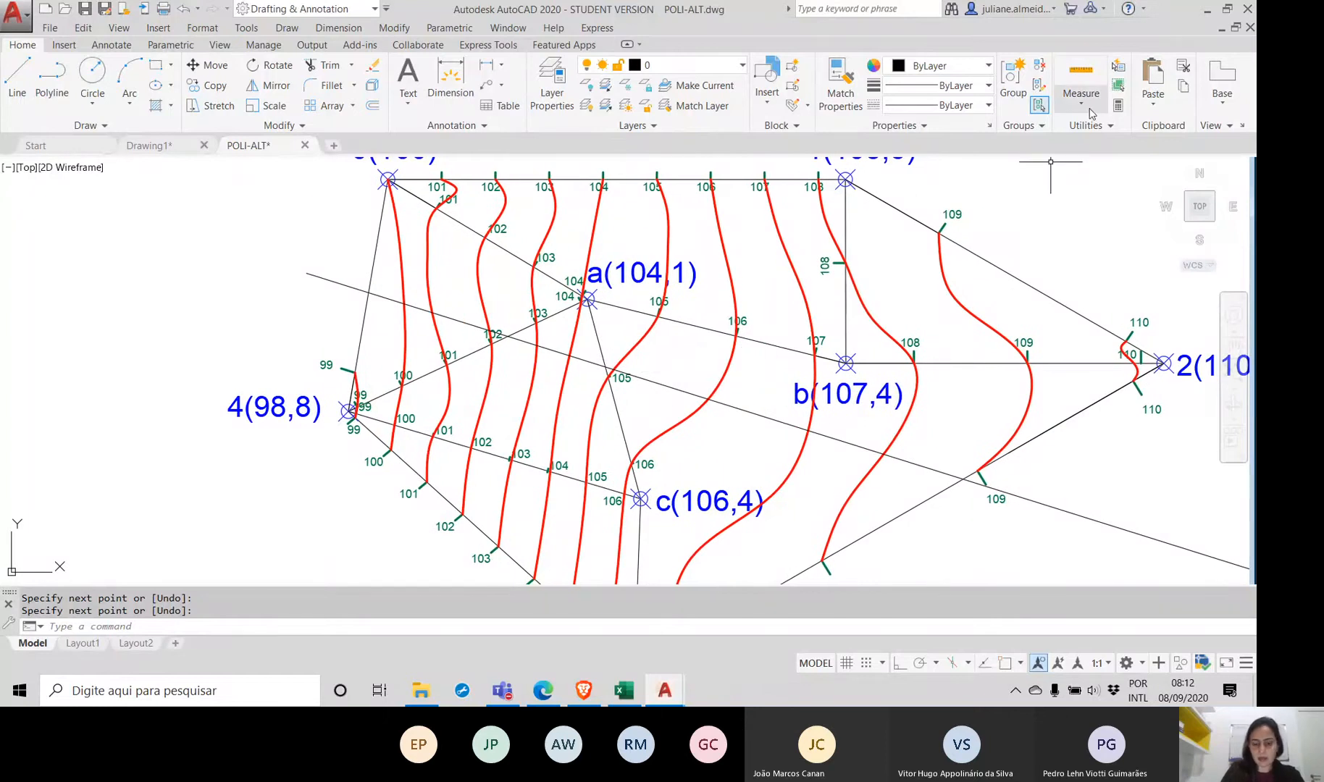
type("pli")
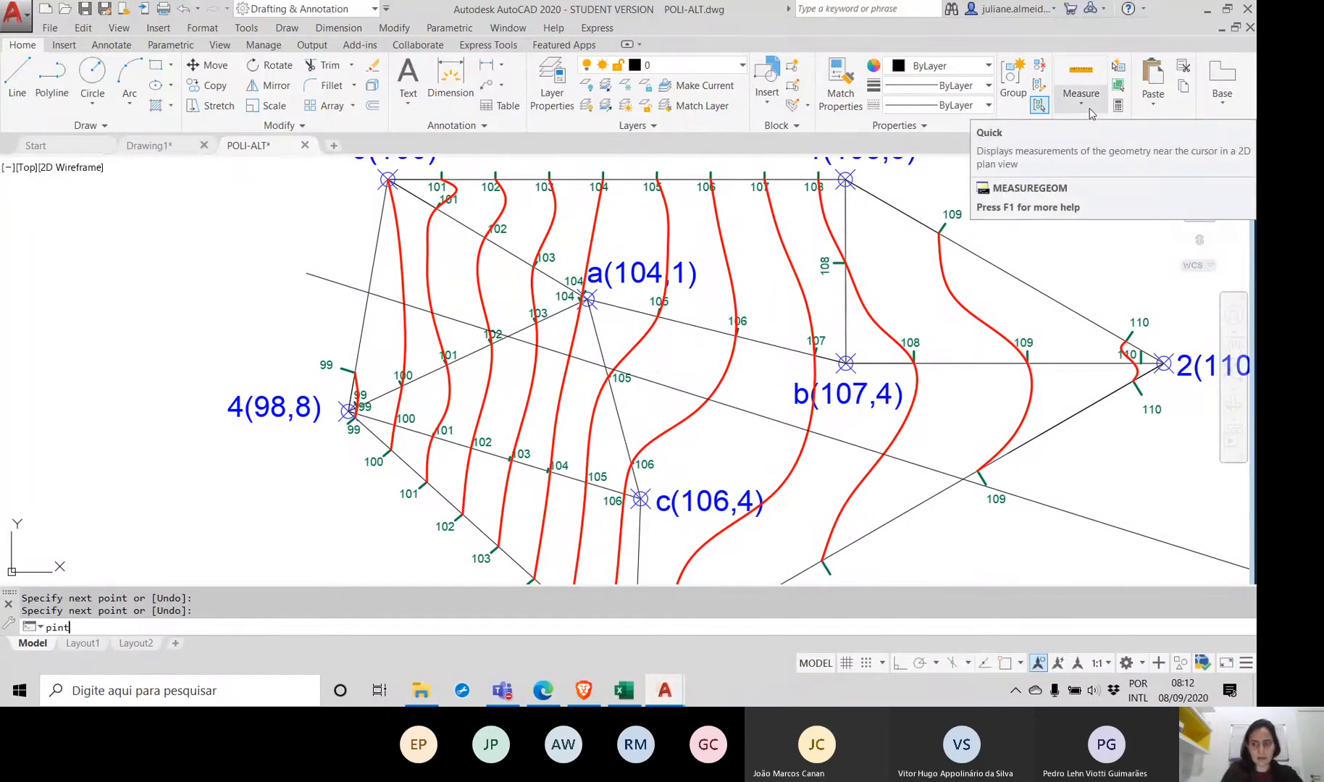
type("nt")
key("Return")
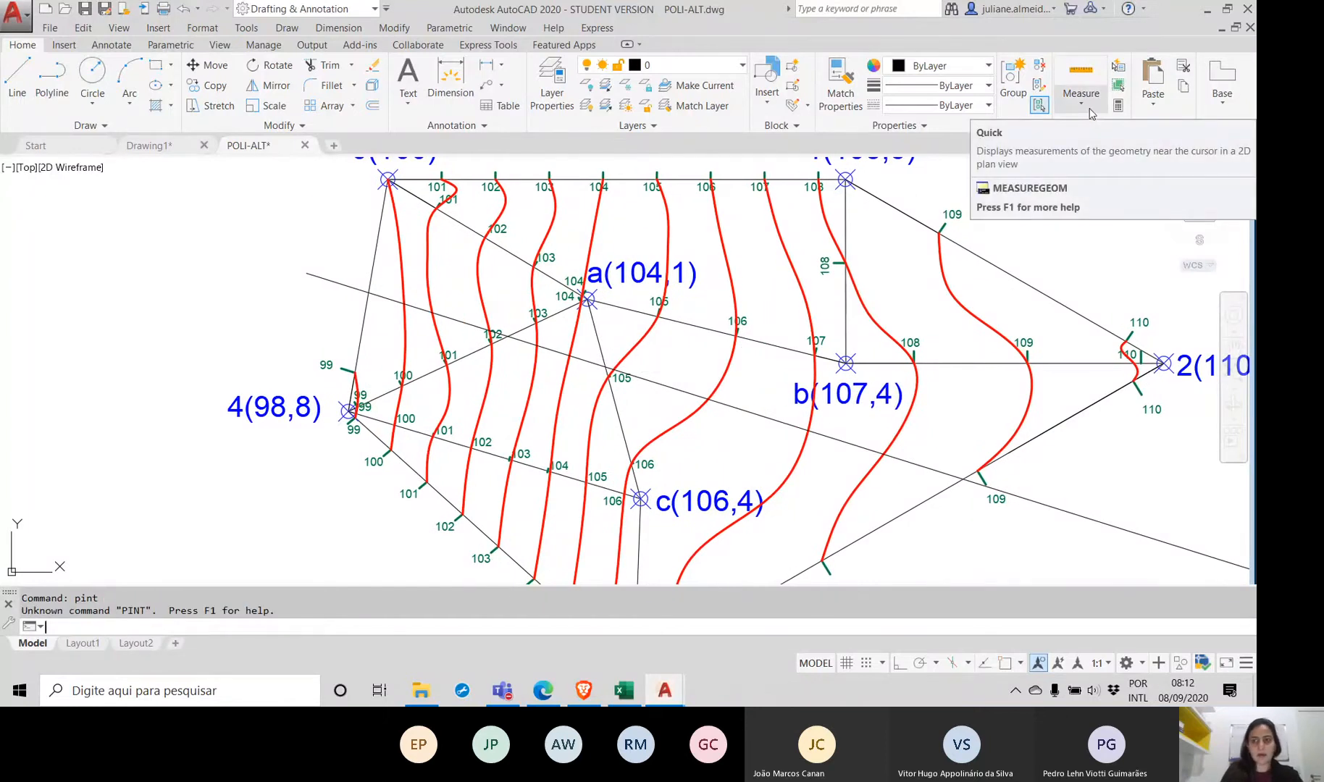
left_click(367, 292)
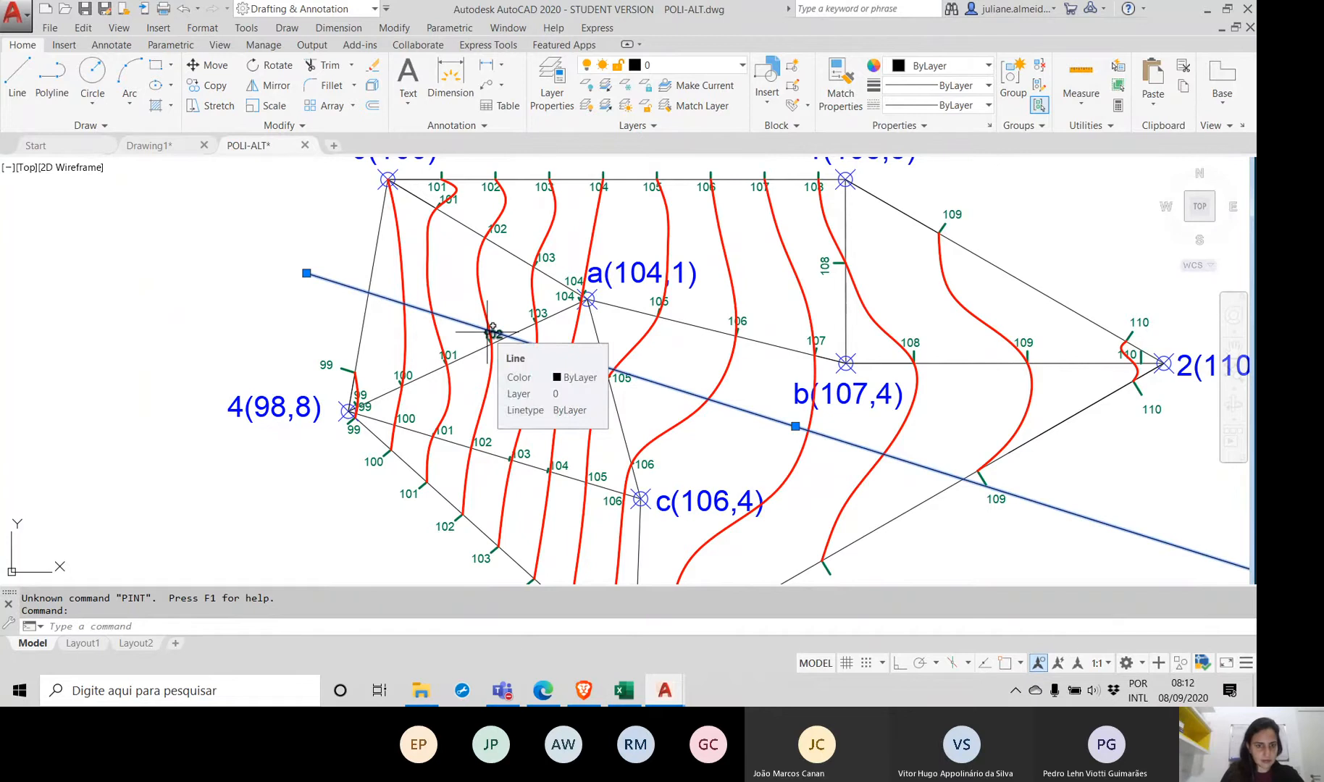
key("Escape")
key("Escape")
Step: Turn object snap on and place a point where the section line crosses edge 0–4
type("point")
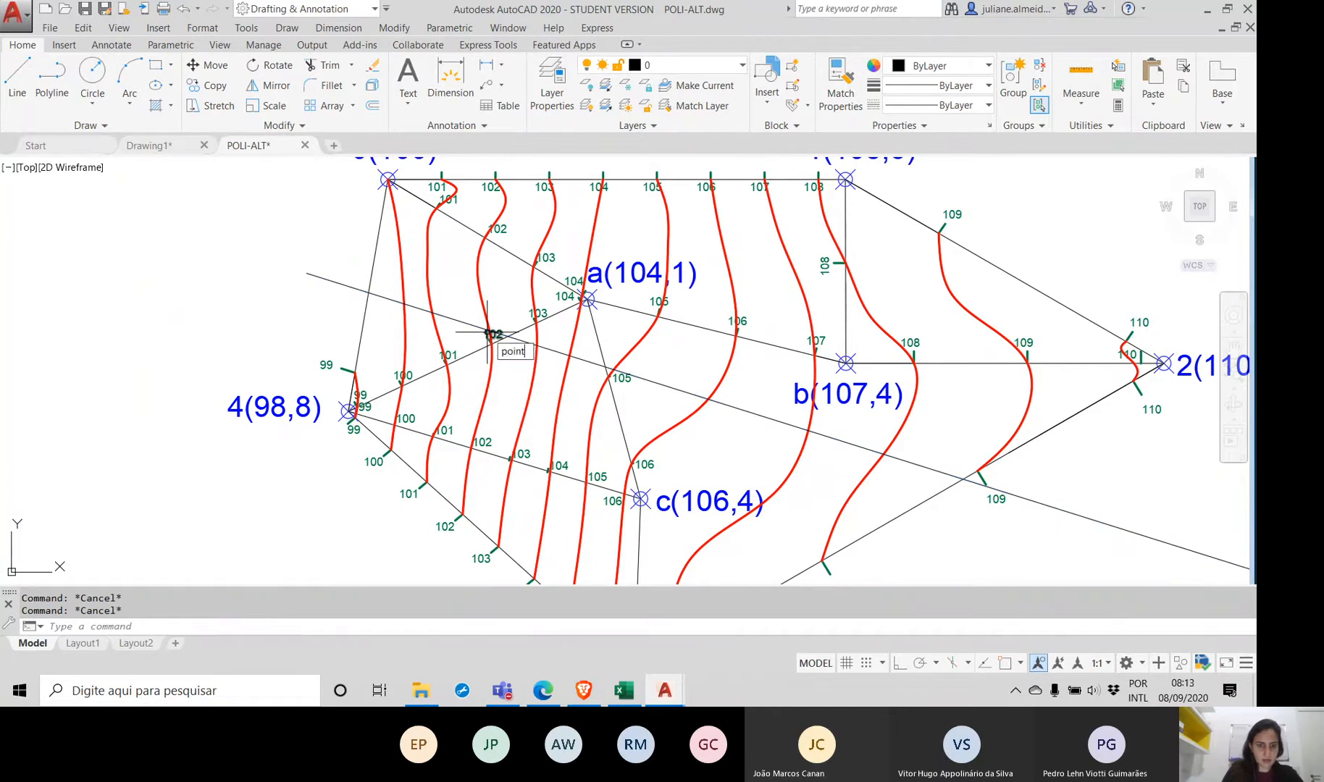
key("Return")
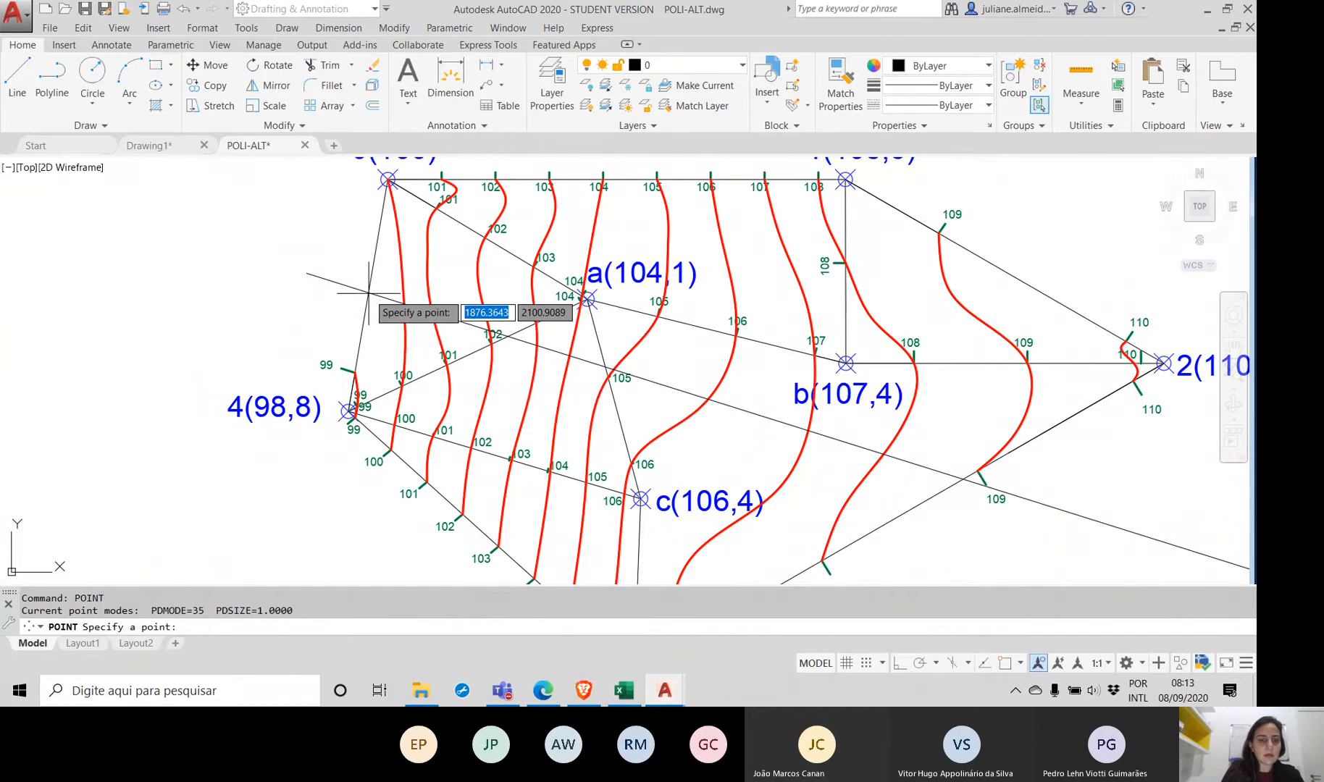
left_click(1004, 663)
left_click(1021, 664)
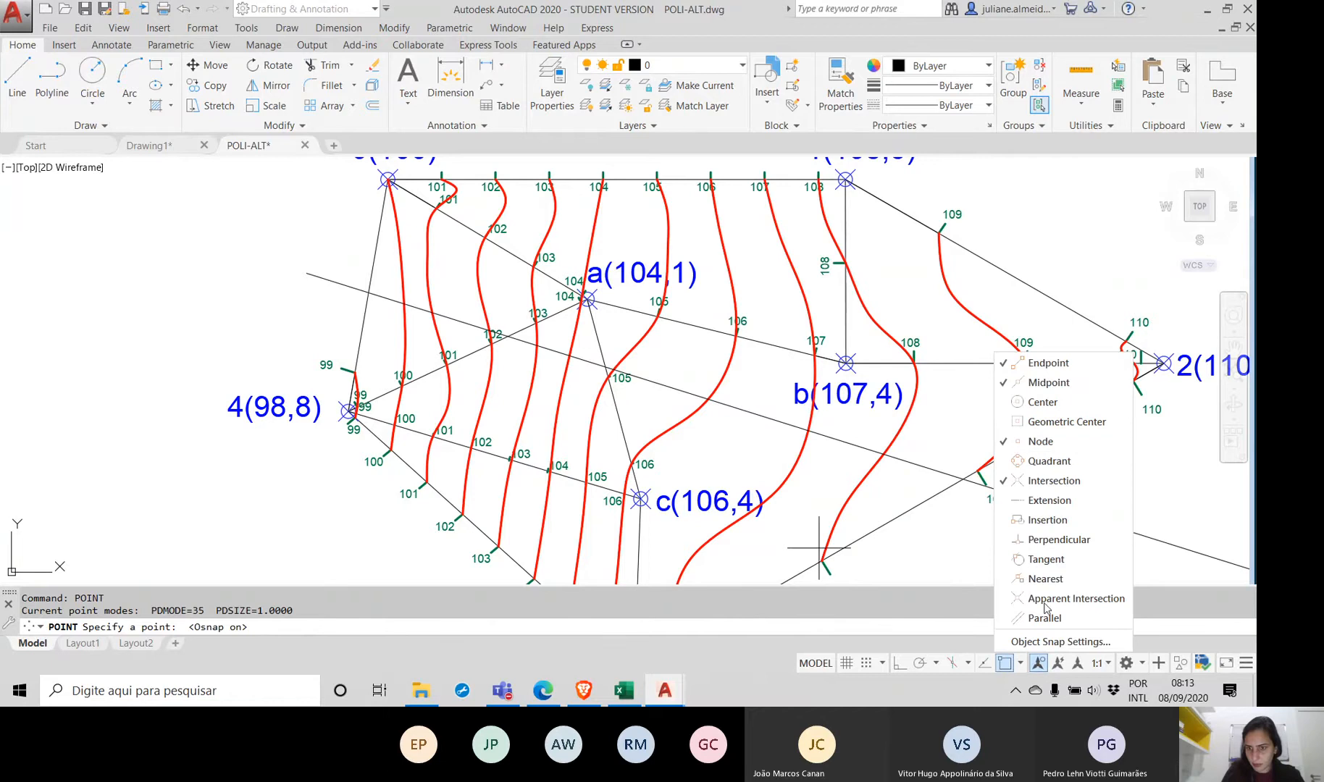
left_click(1021, 664)
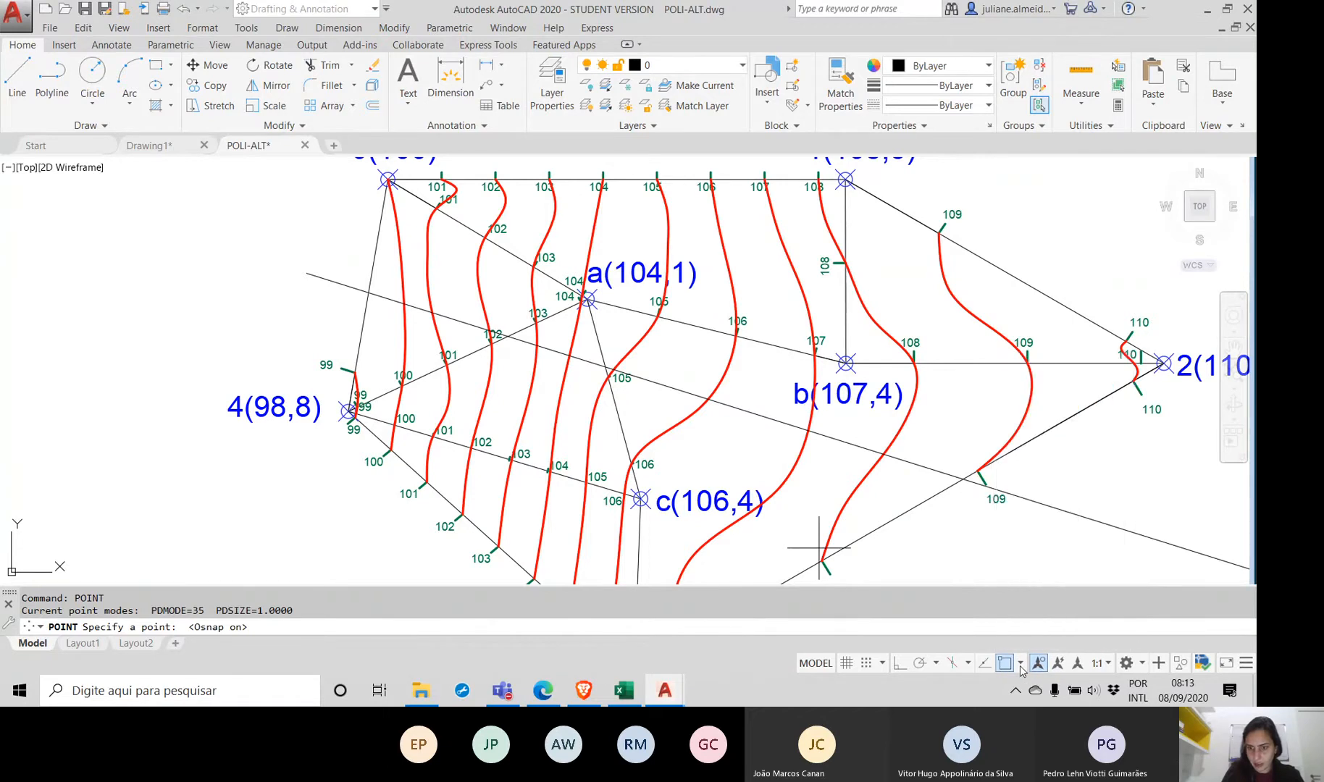
left_click(369, 292)
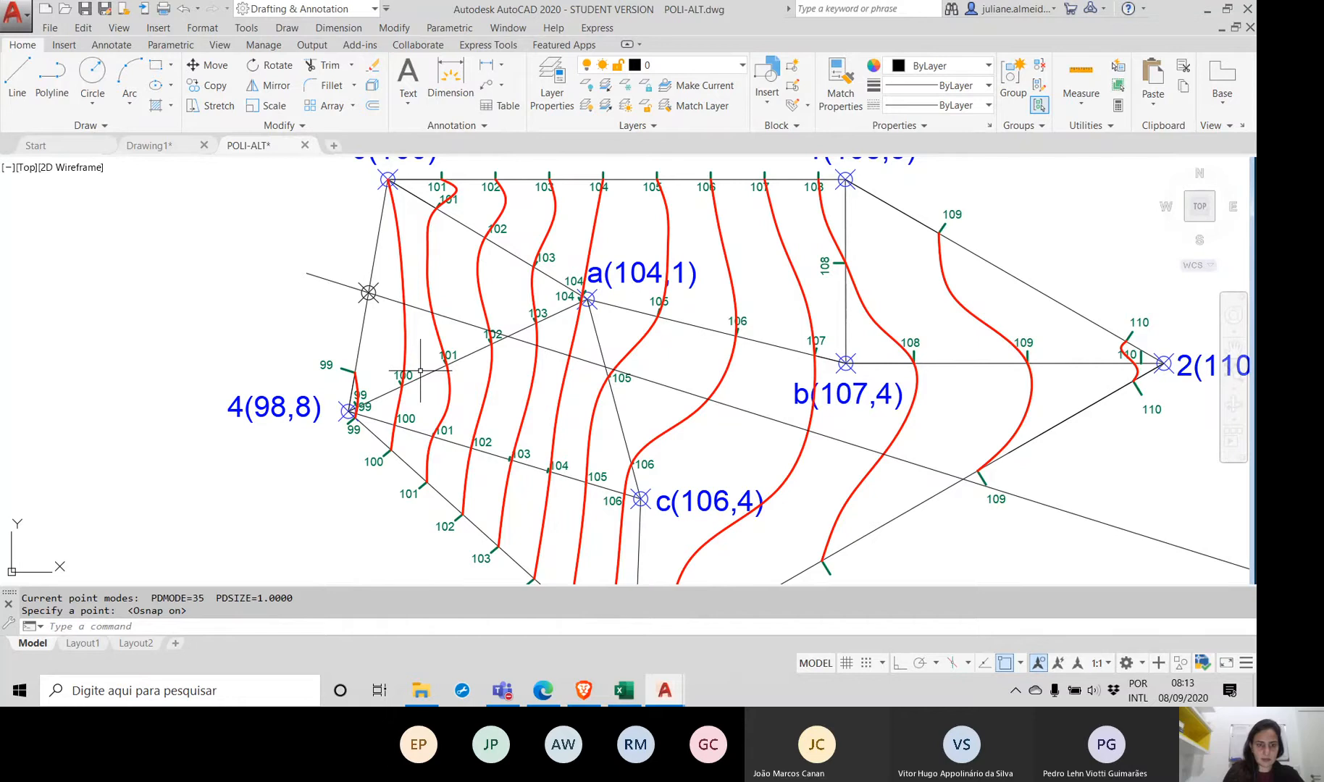
Step: Place points where the section line intersects the 100 and 101 contours
type("point")
key("Return")
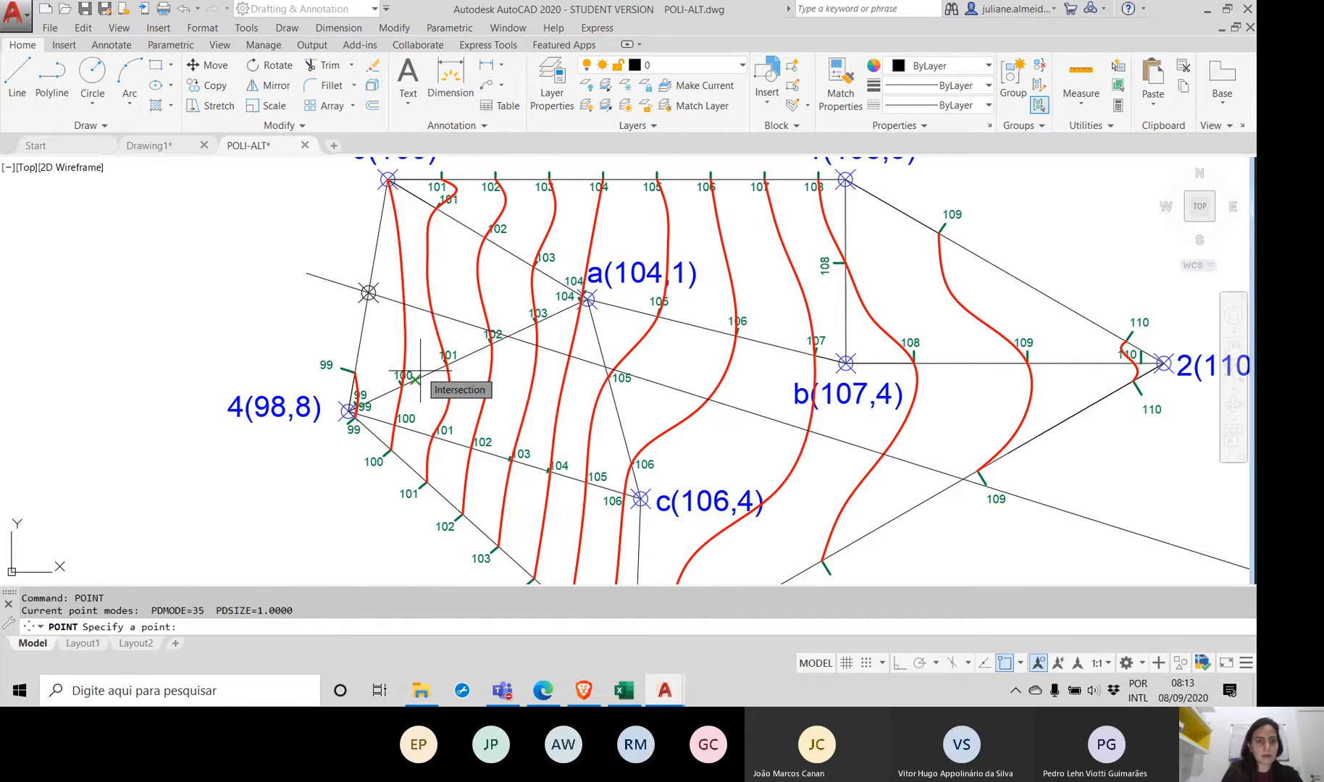
left_click(402, 302)
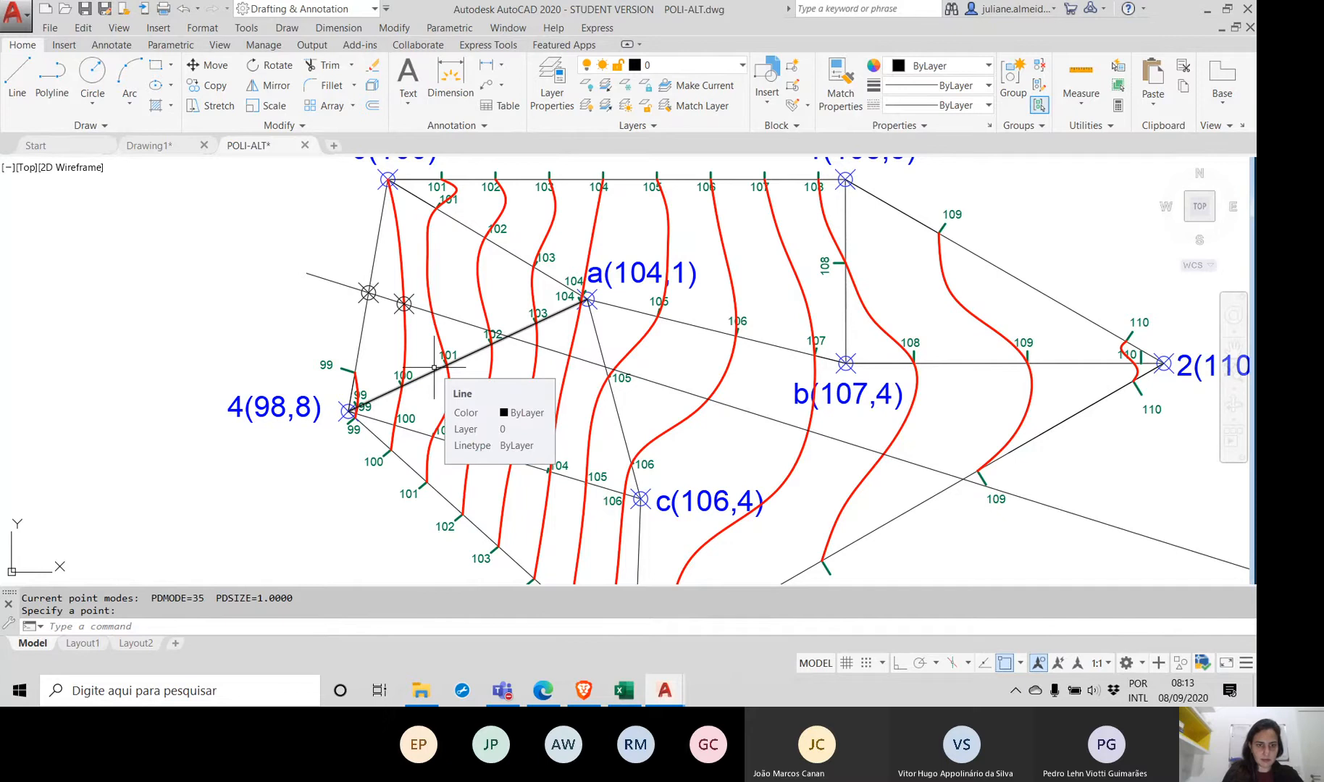
type("poin")
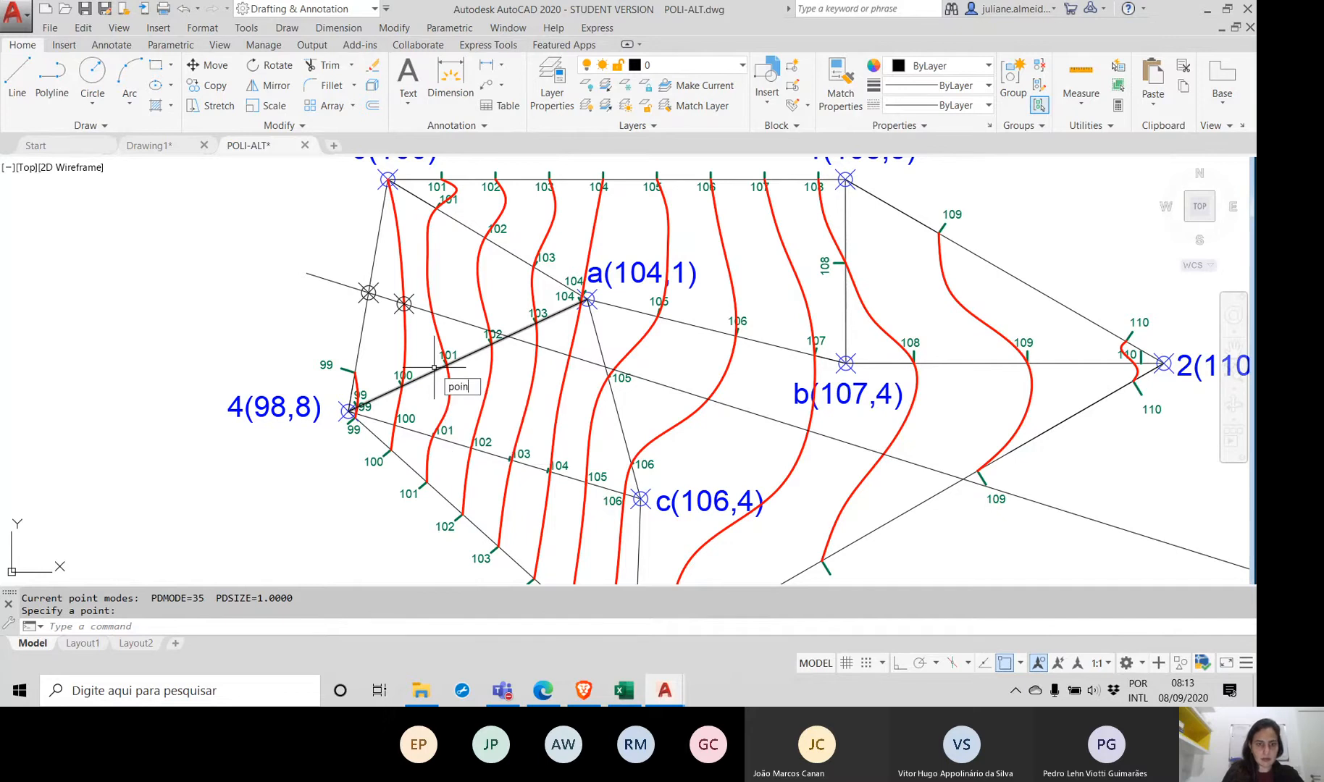
type("t")
key("Return")
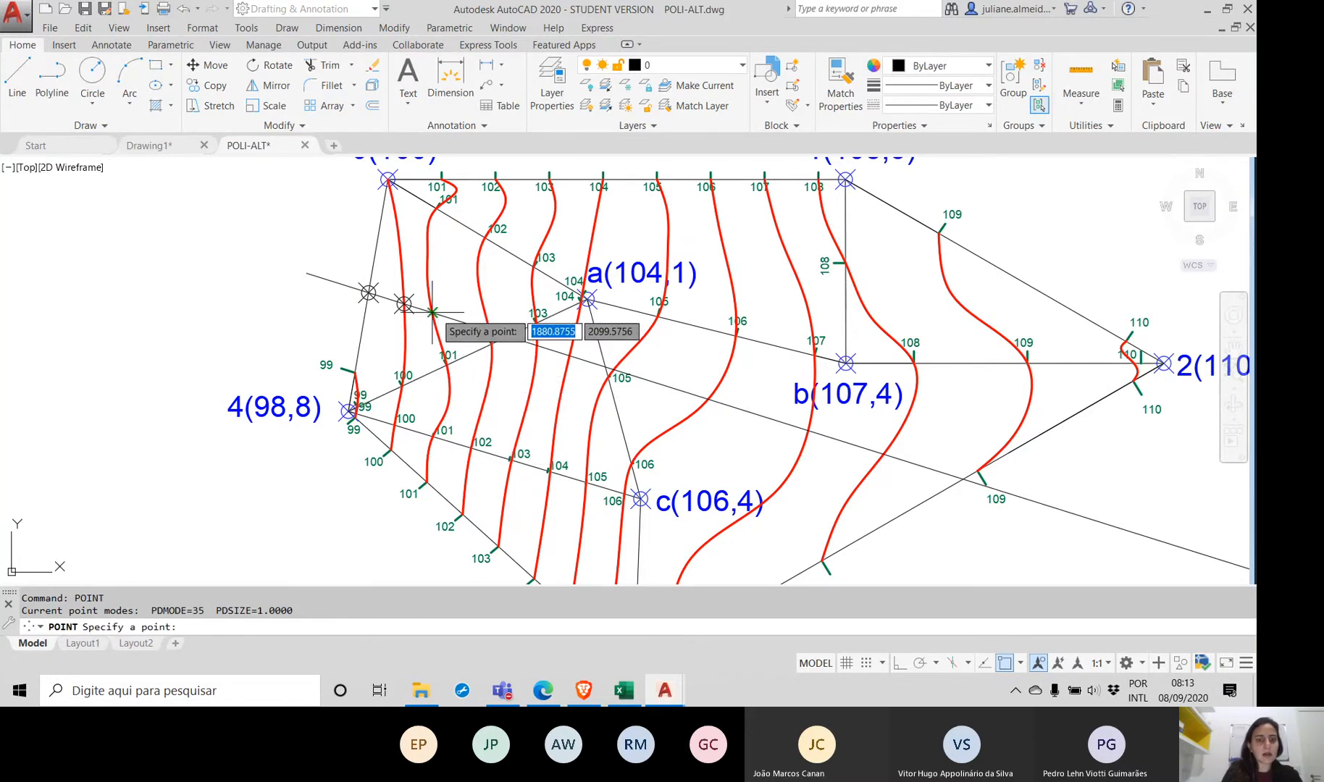
left_click(433, 312)
Step: Place points where the section line intersects the 102 and 103 contours
type("p")
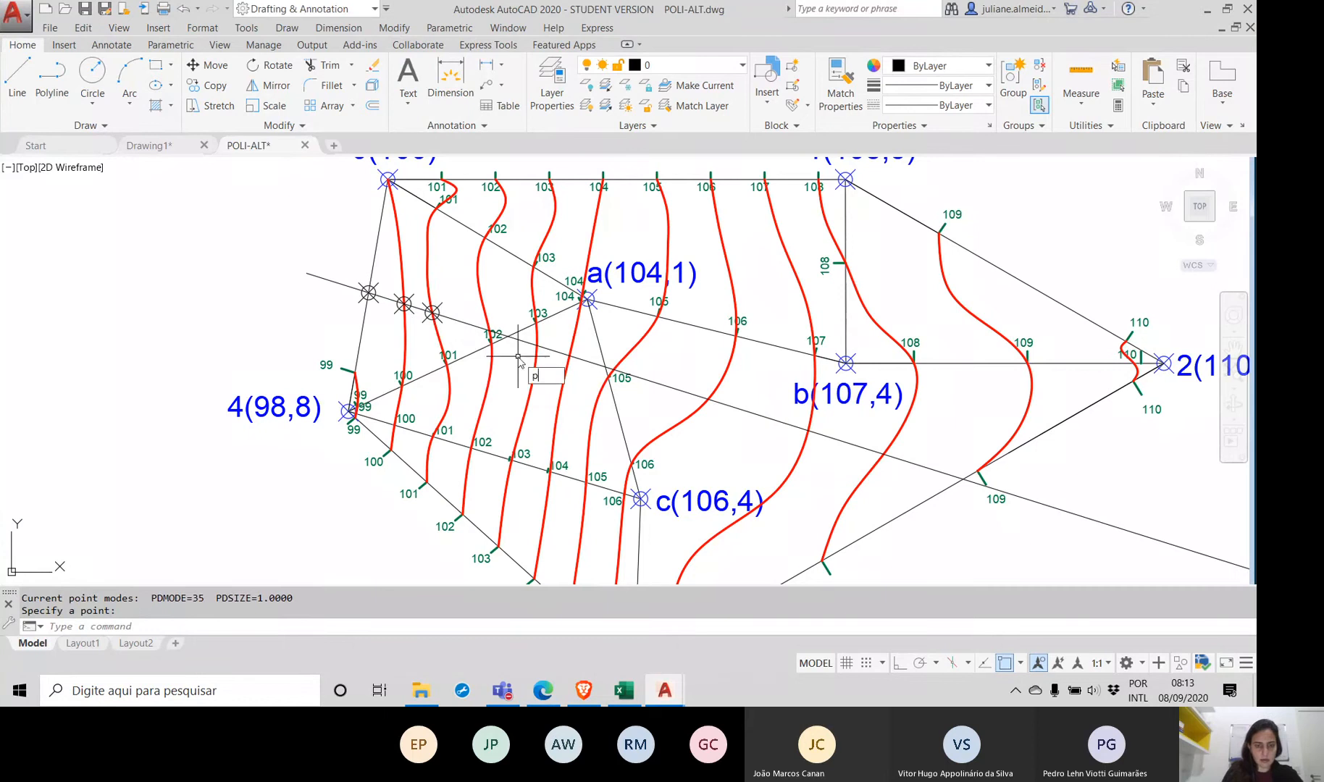
type("oint")
key("Return")
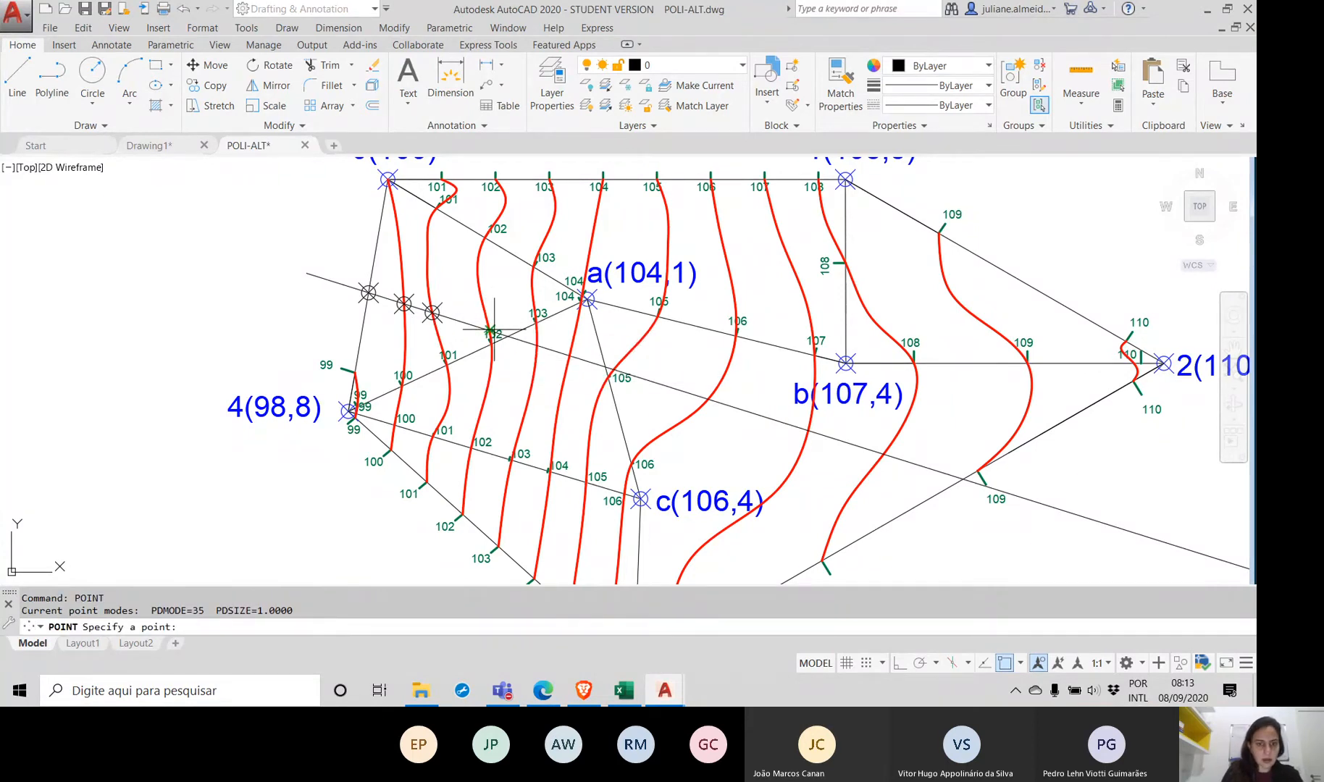
left_click(492, 331)
type("p")
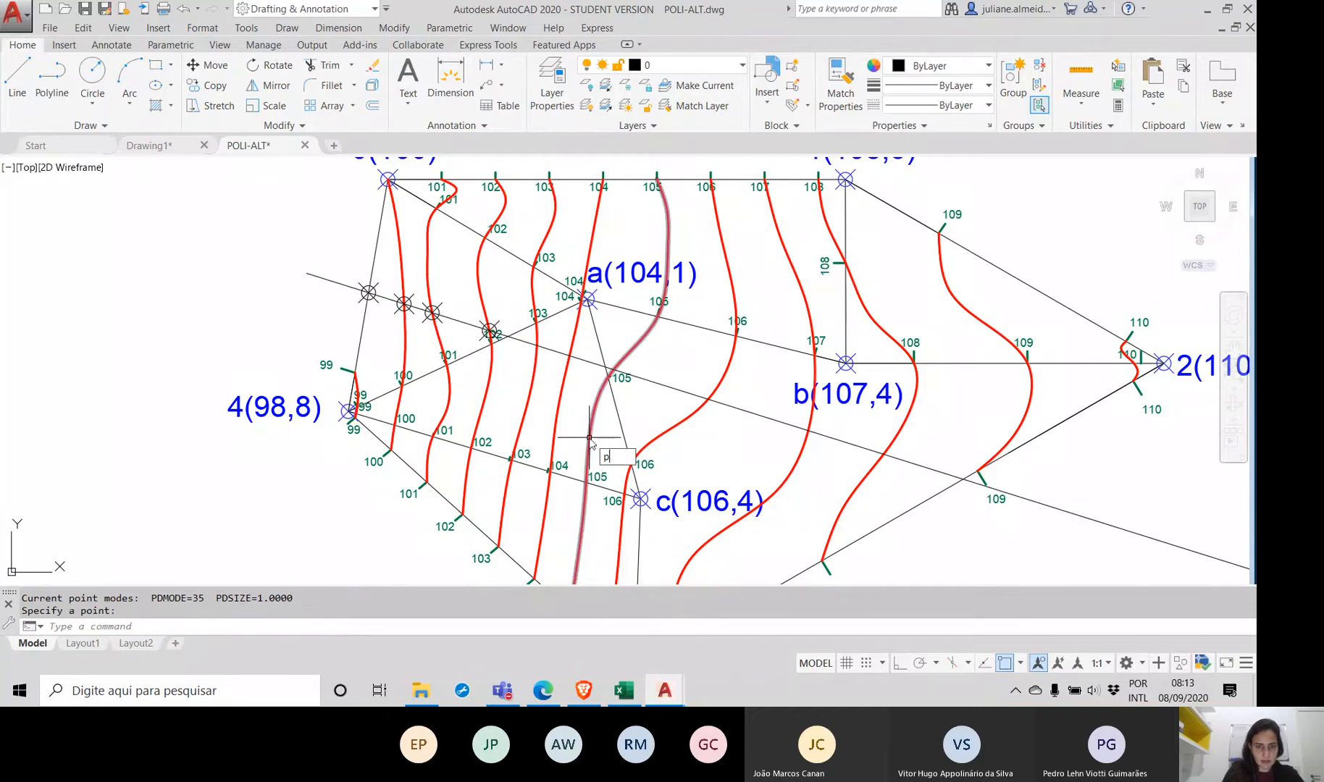
type("oint")
key("Return")
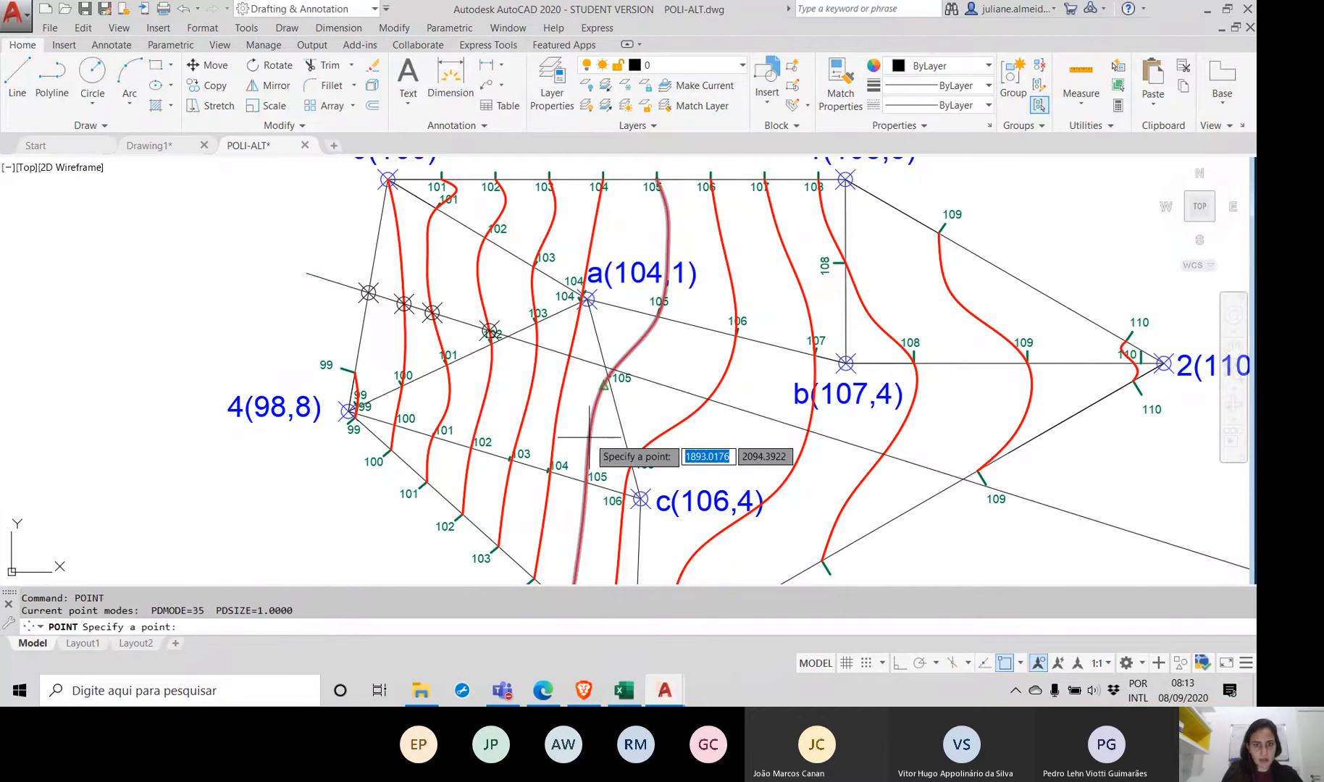
left_click(536, 345)
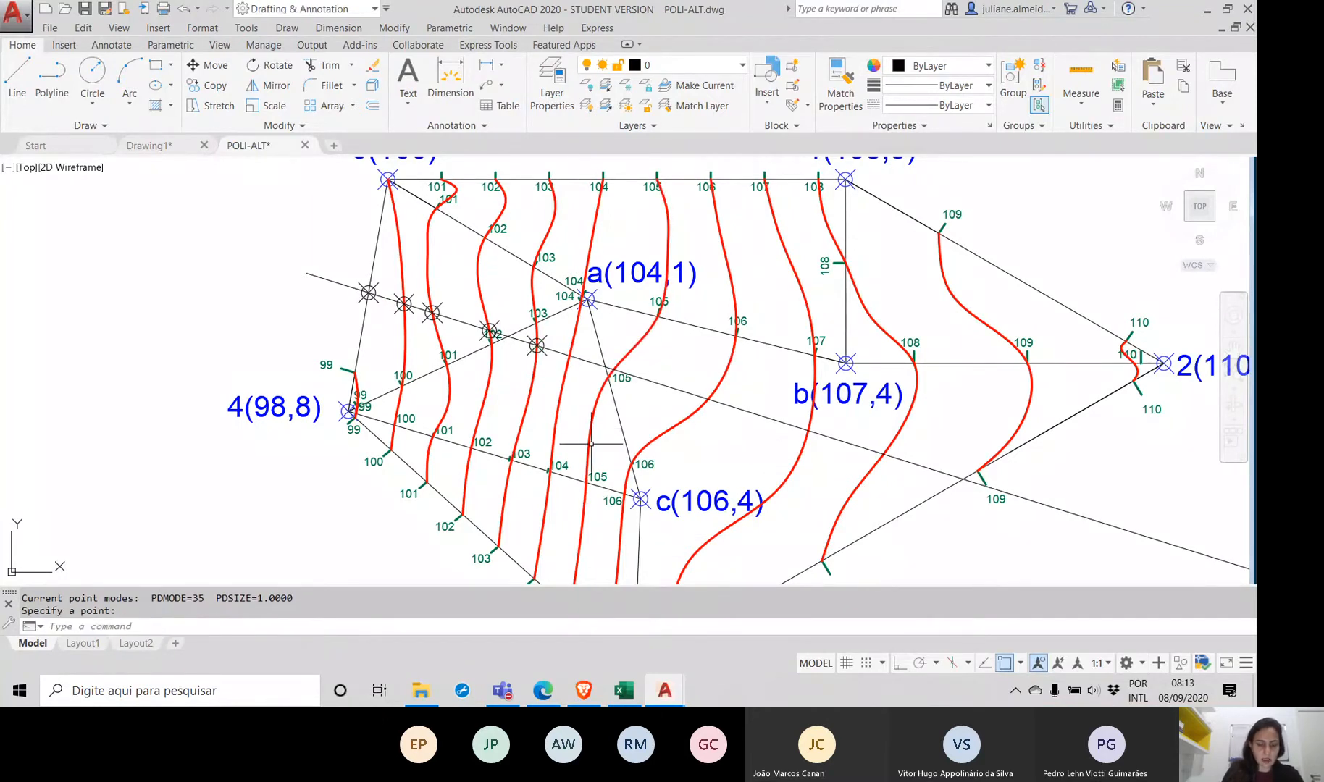
Step: Place points where the section line intersects the 104 and 105 contours
type("po")
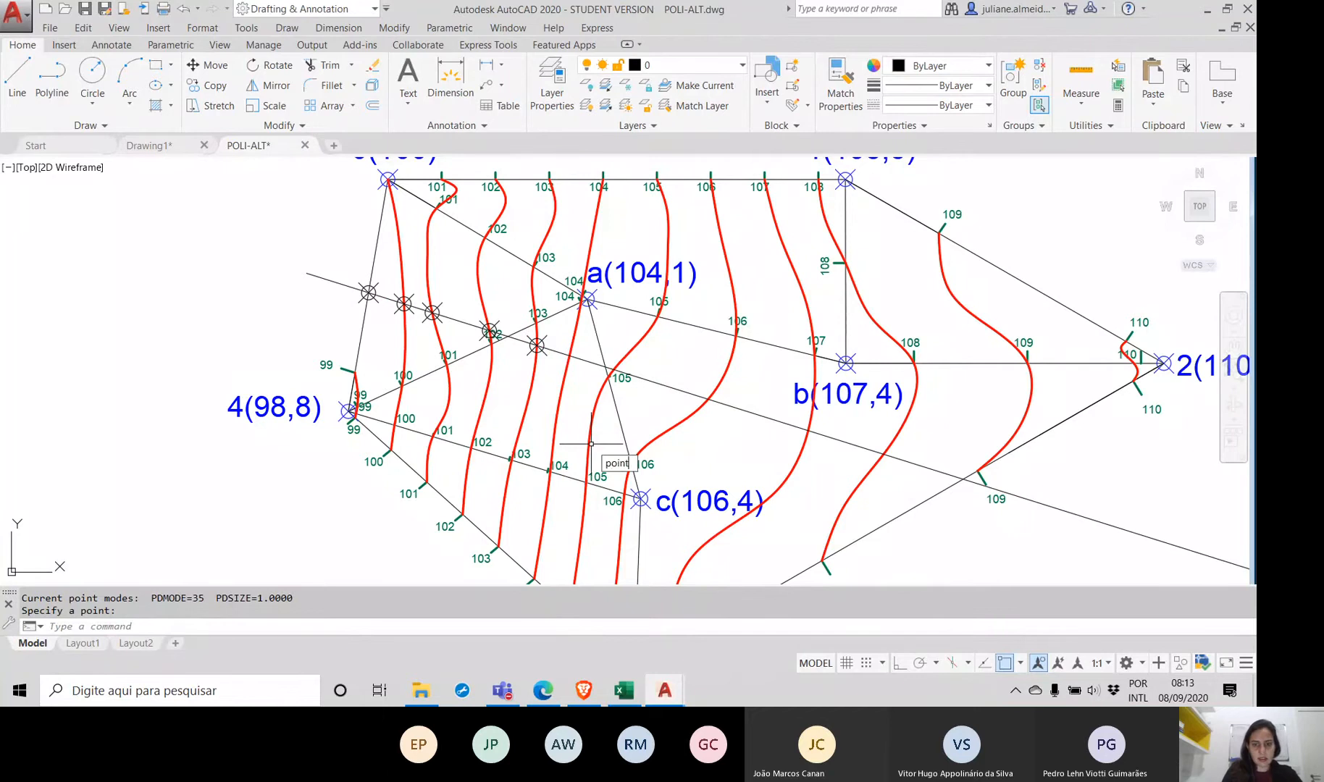
type("int")
key("Return")
left_click(570, 355)
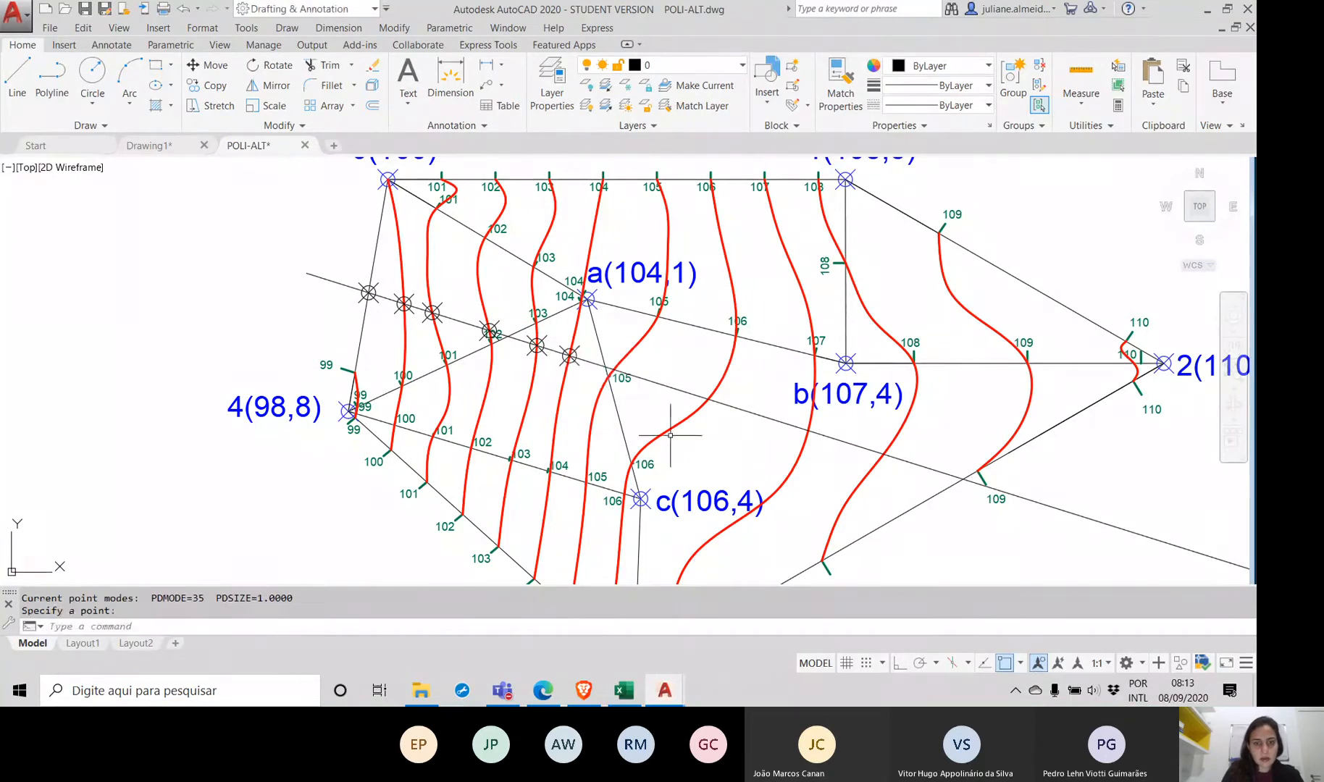
type("poin")
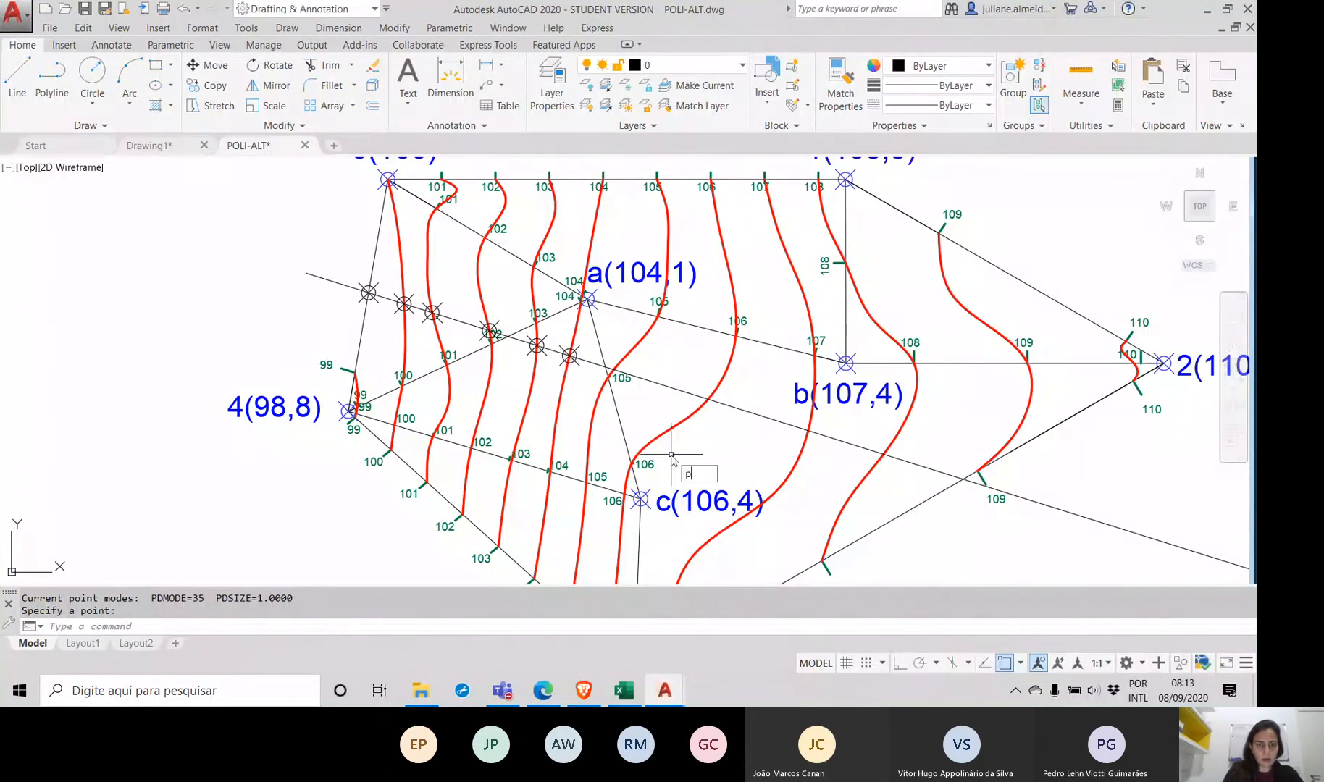
key("Return")
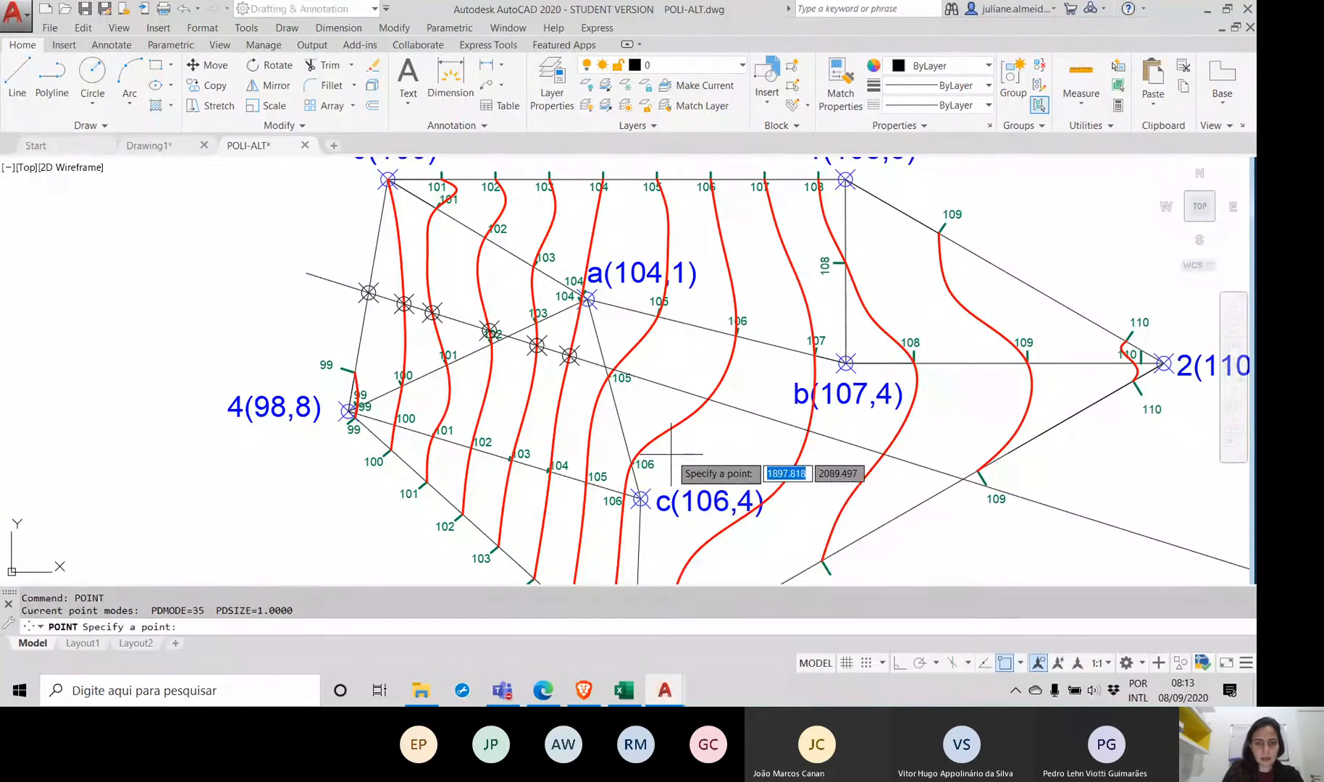
left_click(613, 370)
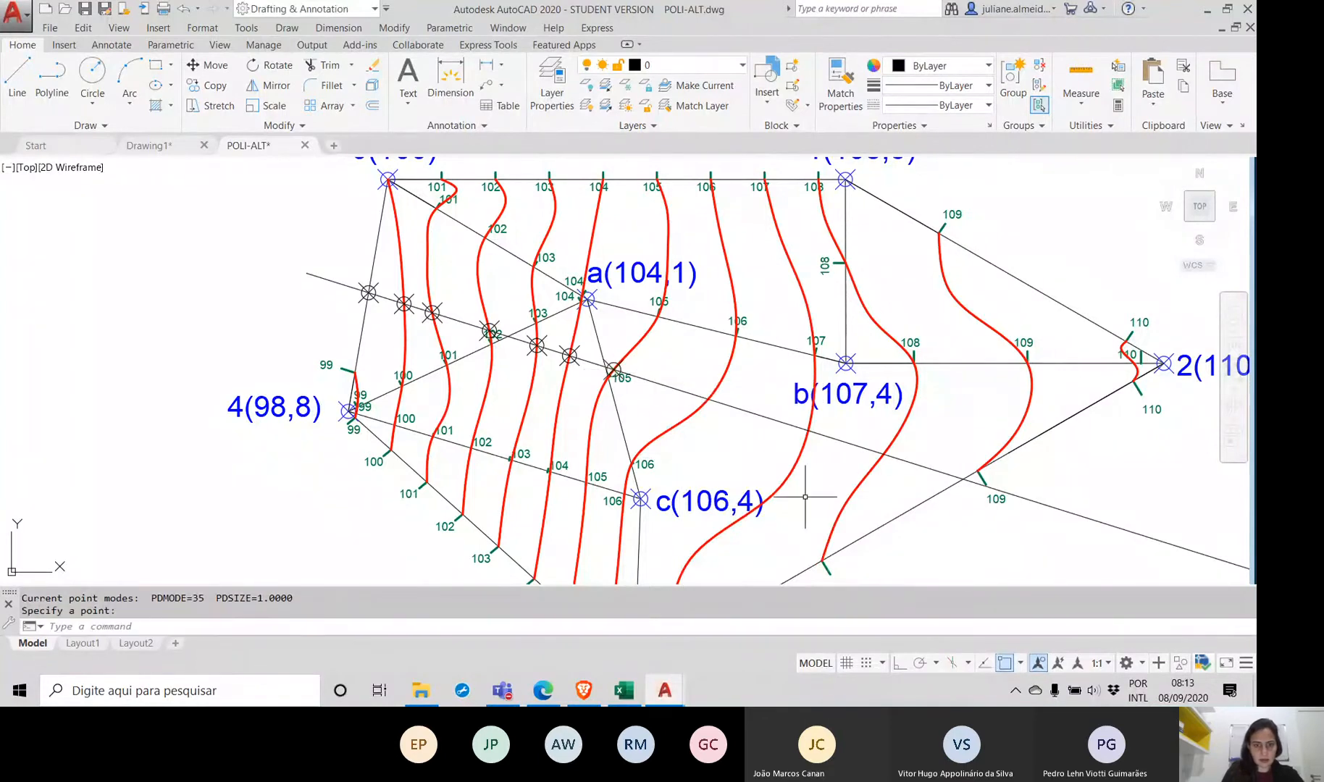
Step: Place points where the section line intersects the 106, 107 and 108 contours
type("point")
key("Return")
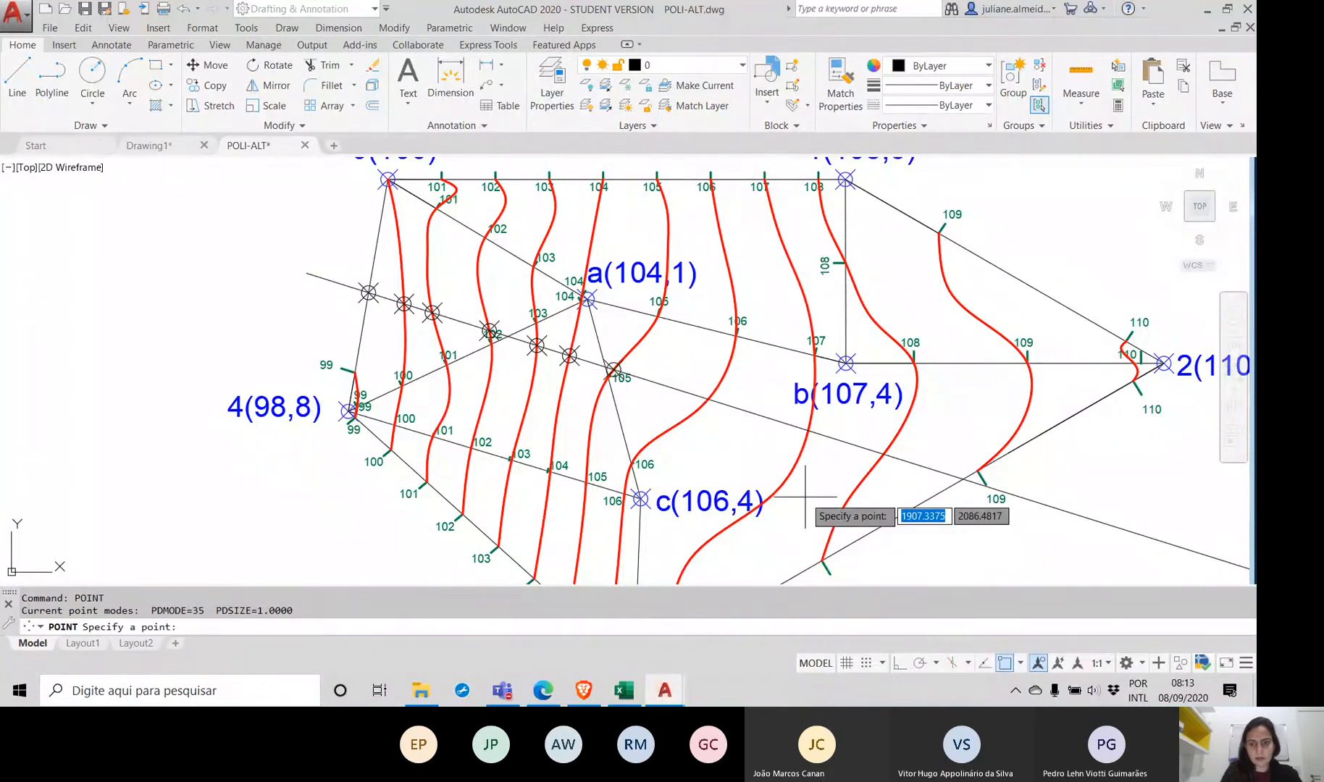
left_click(708, 400)
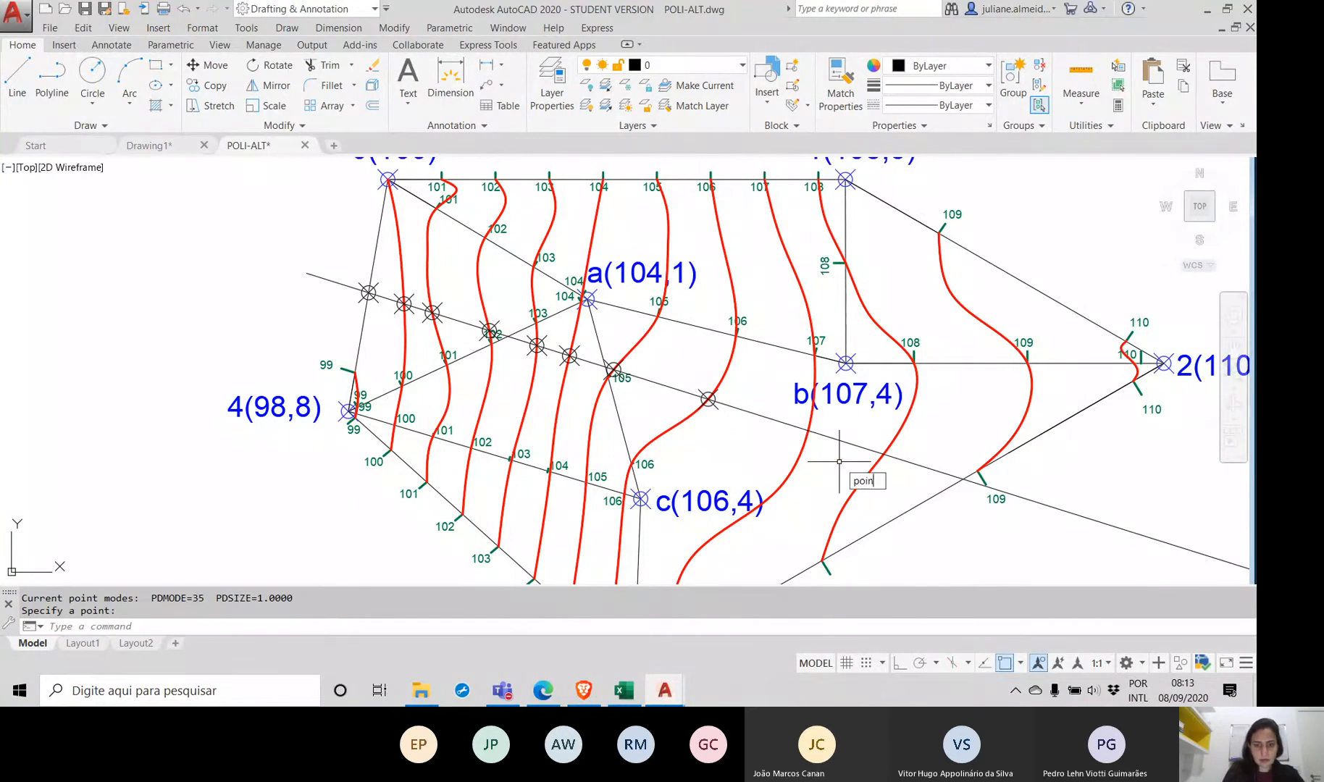
key("Return")
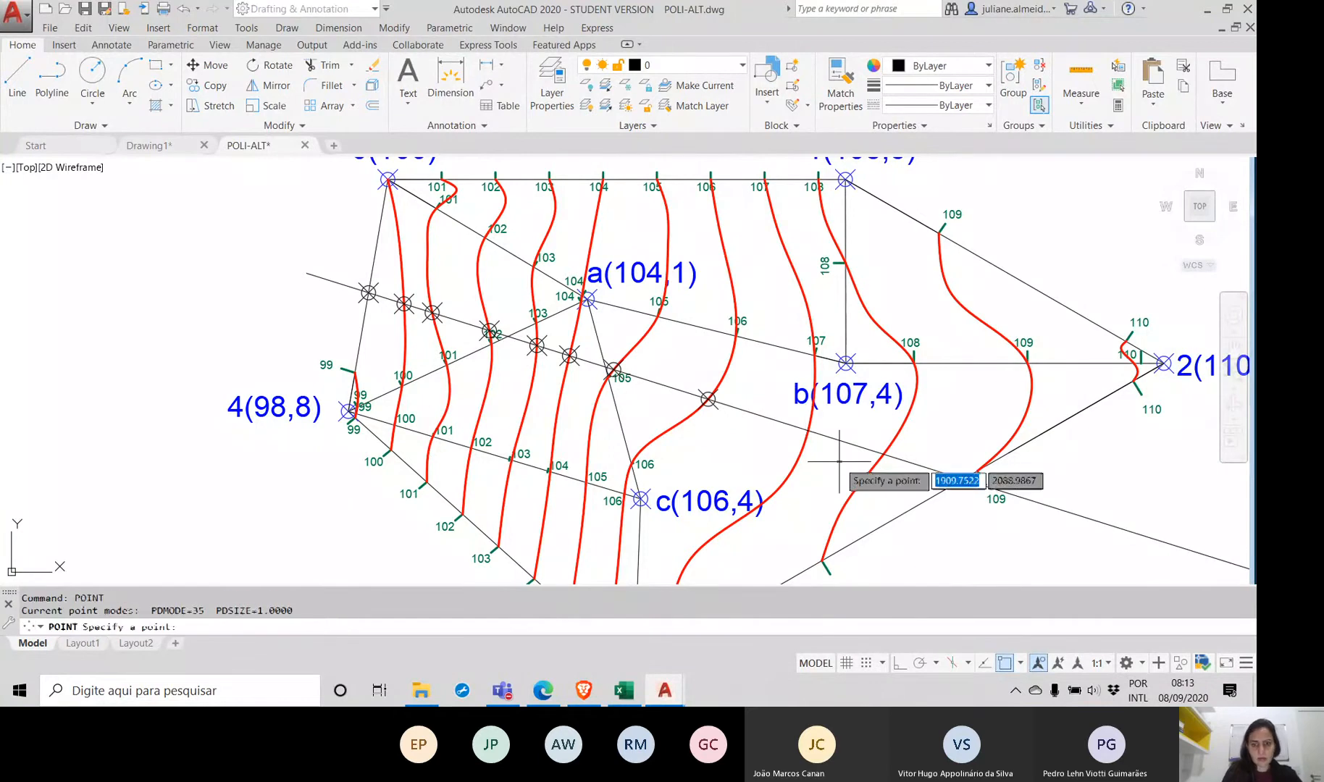
left_click(808, 431)
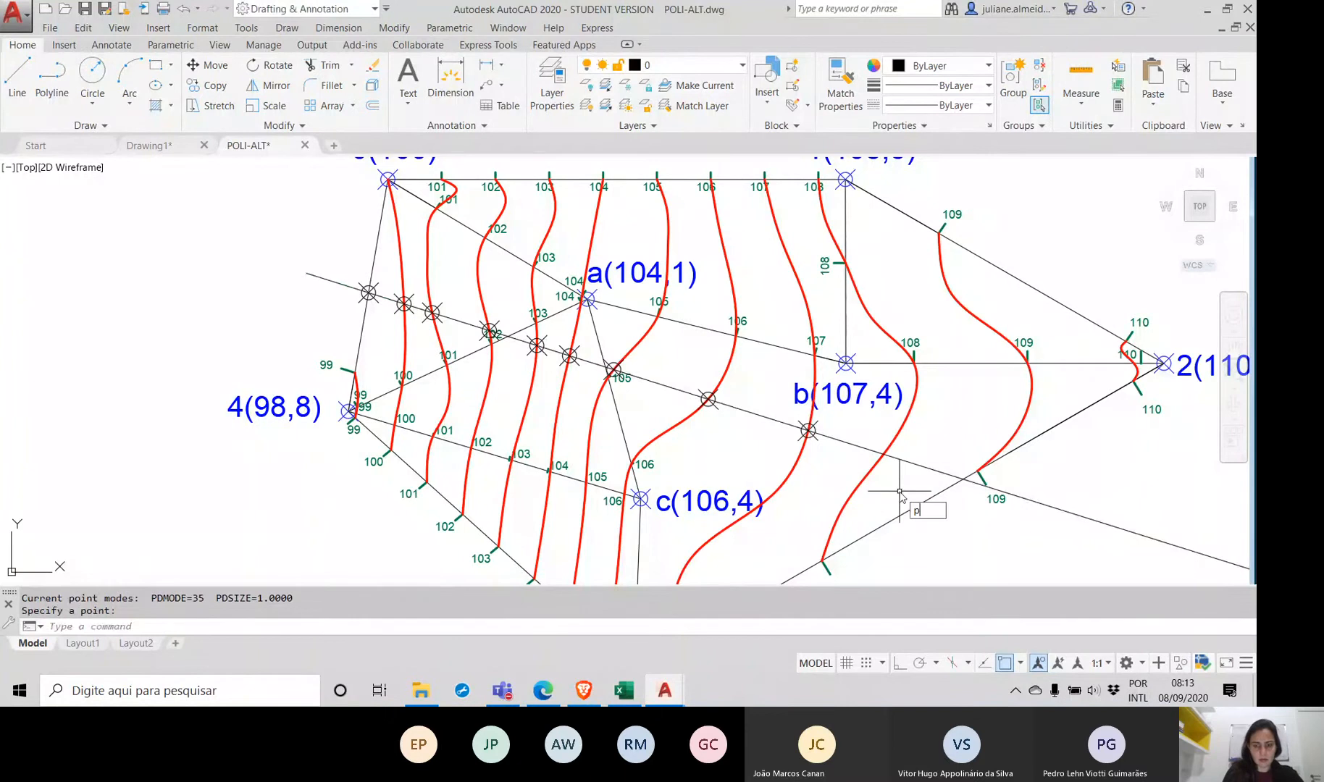
key("Return")
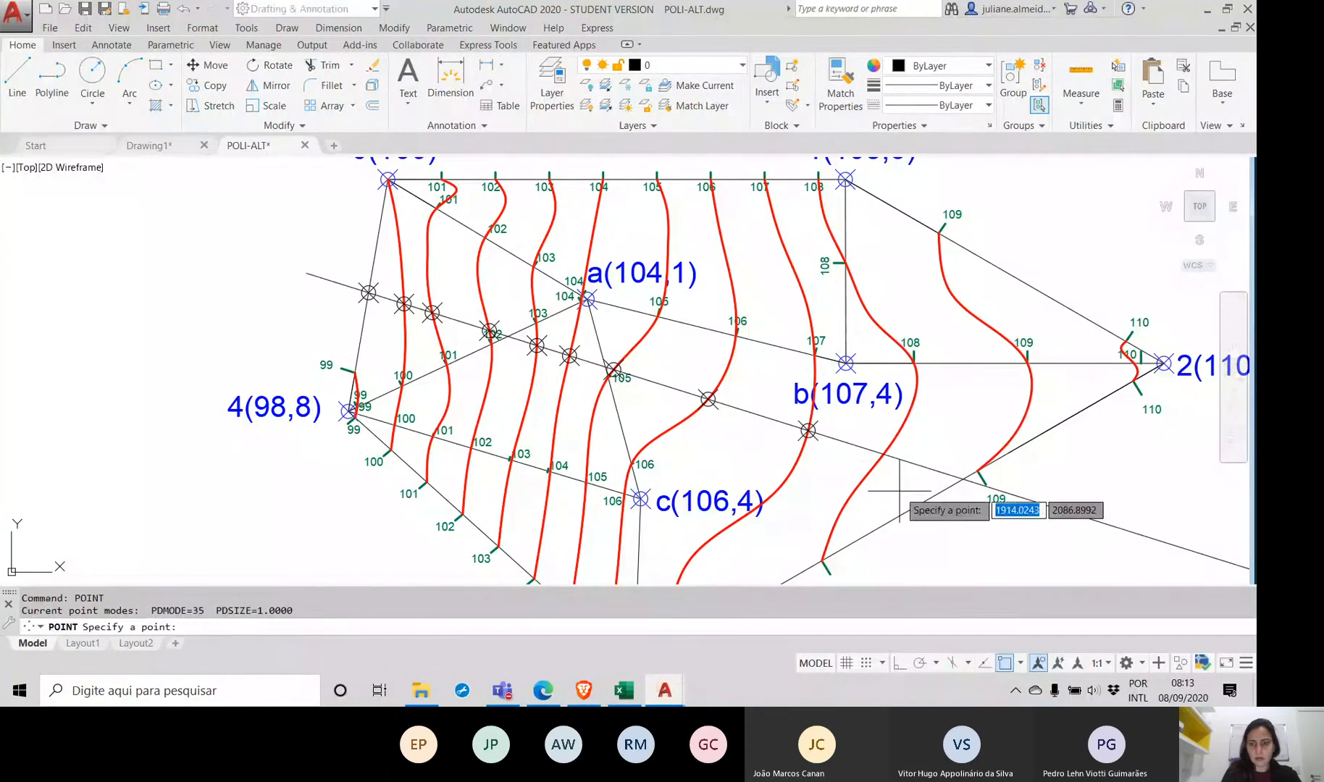
left_click(884, 454)
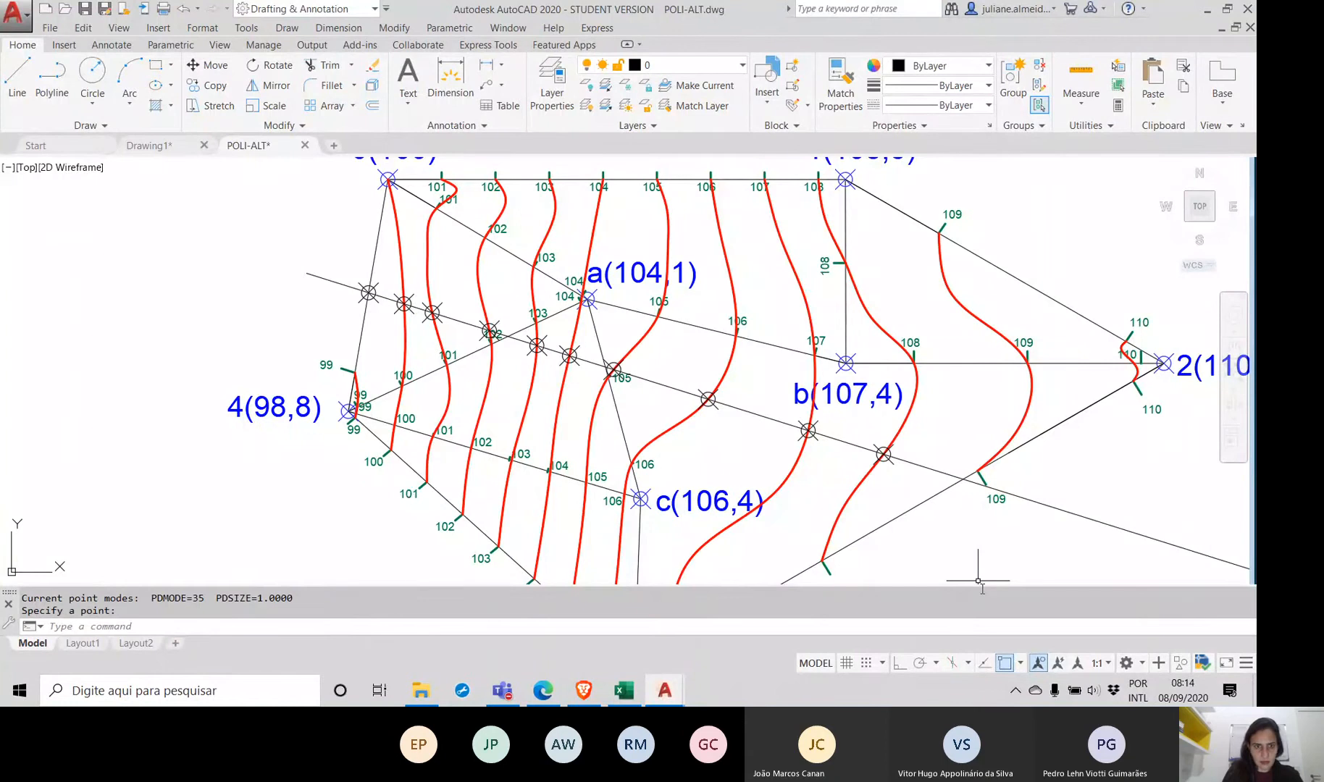
Step: Delete the point where the section line crosses edge 0–4
left_click(365, 288)
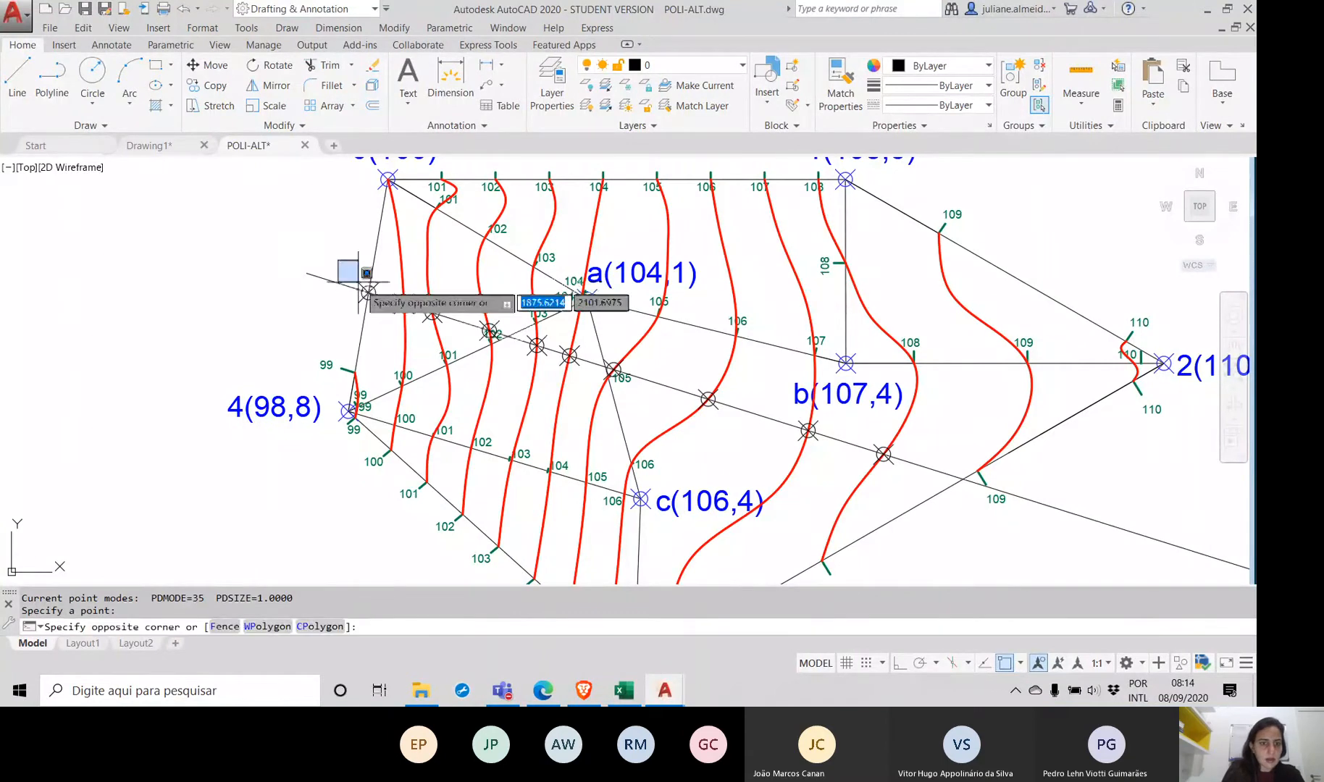
left_click(392, 316)
key("Delete")
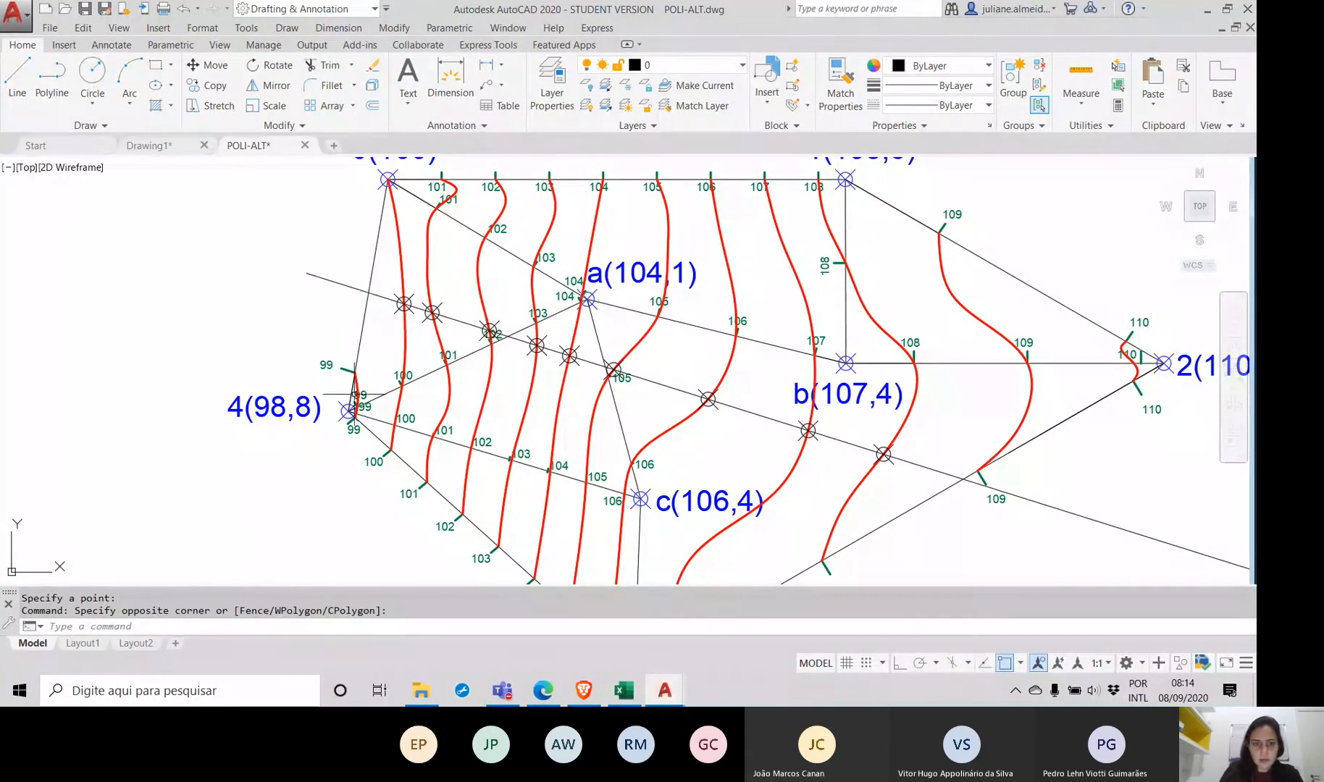
Step: With Ortho on, draw a vertical line from the section point on the 100 contour down past the chart's x(m) axis
scroll(358, 389, "down", 4)
mouse_move(365, 390)
middle_mouse_down()
mouse_move(406, 271)
mouse_move(437, 323)
middle_mouse_up()
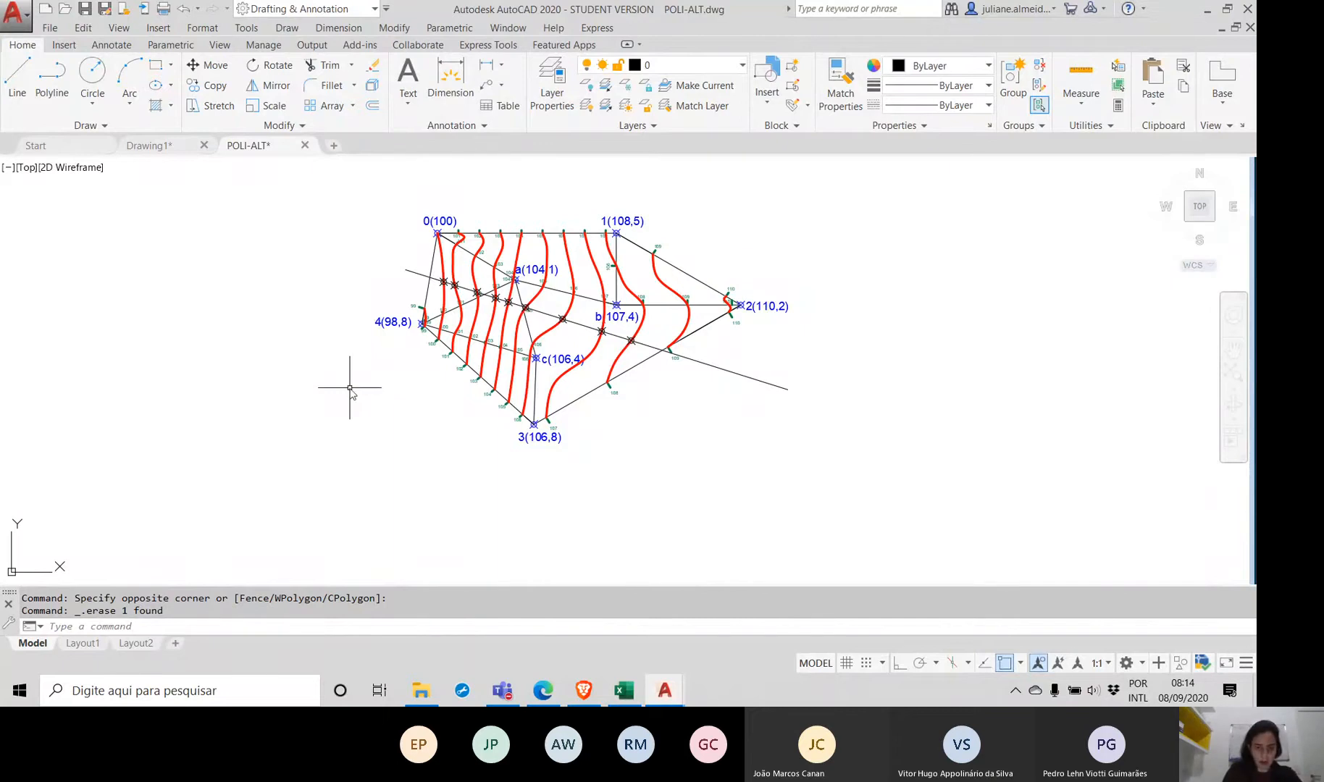
type("l")
key("Return")
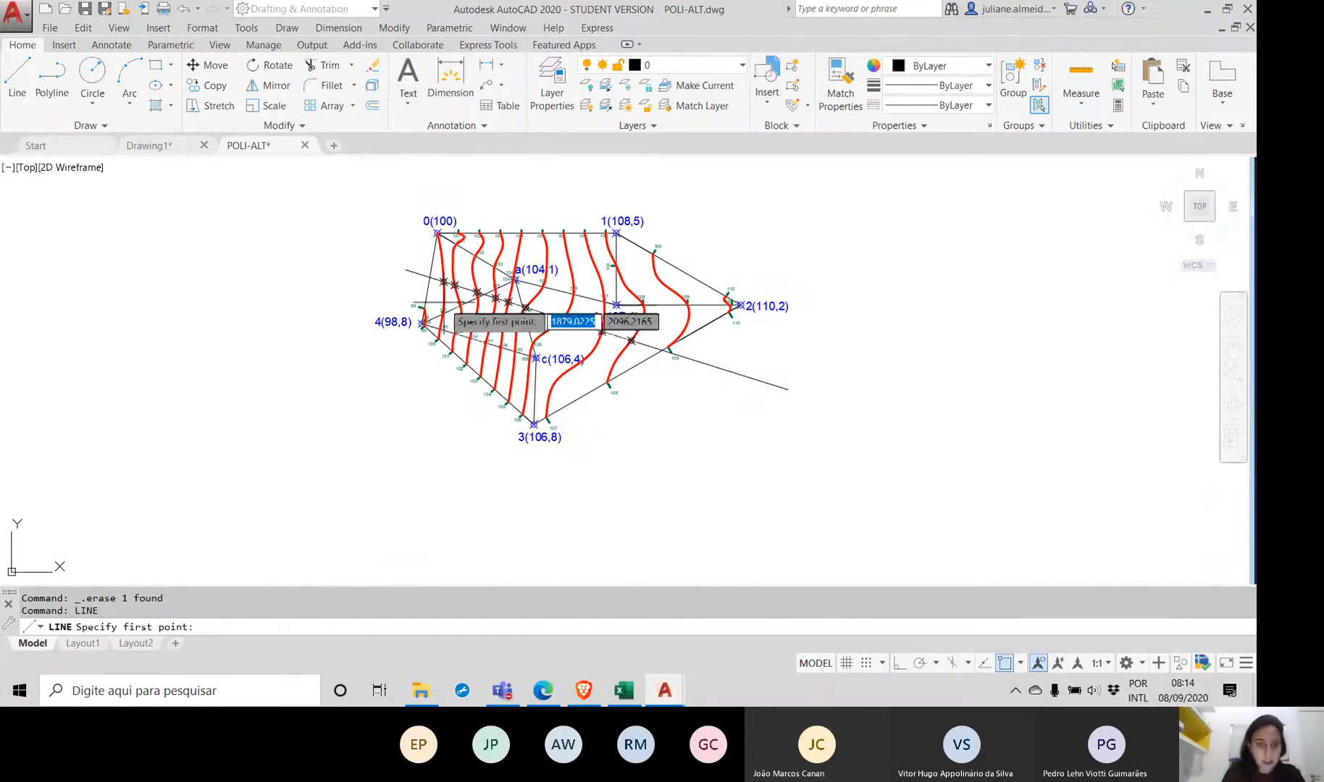
left_click(444, 281)
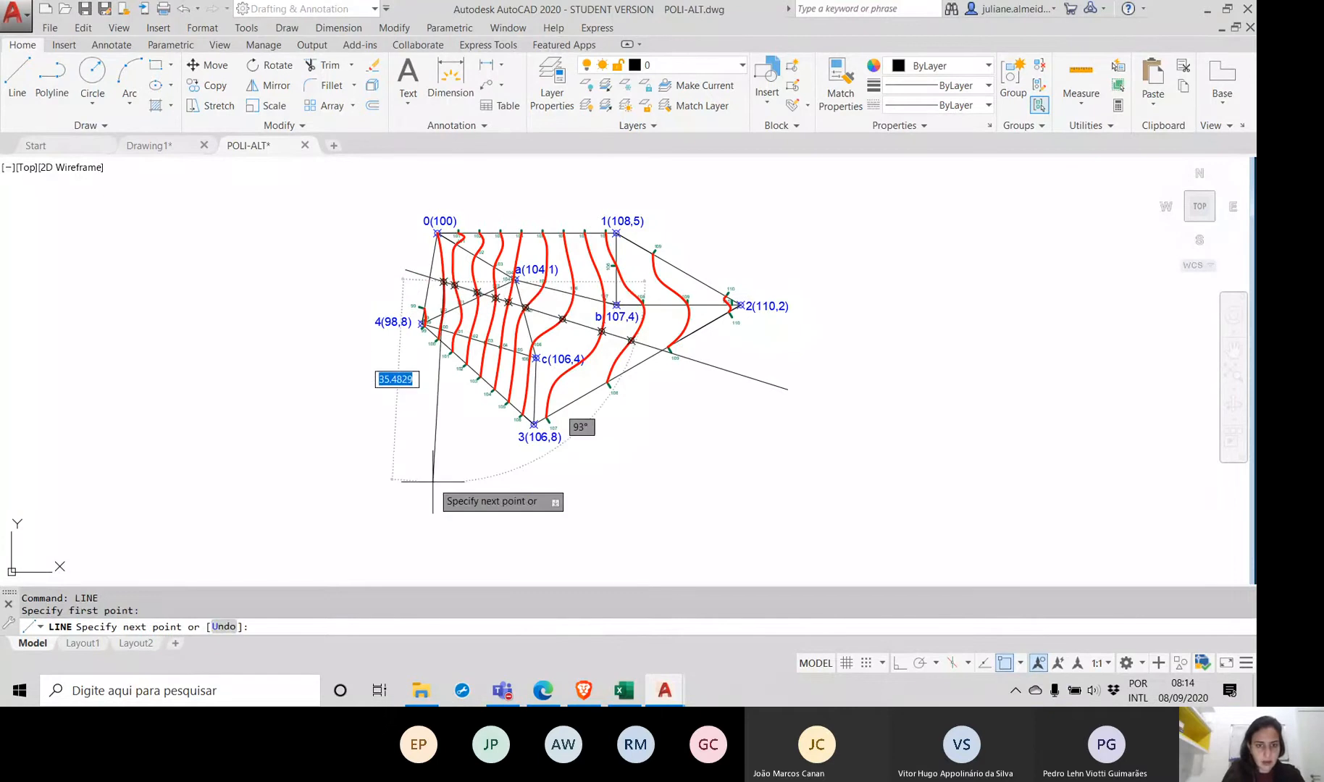
scroll(434, 482, "down", 2)
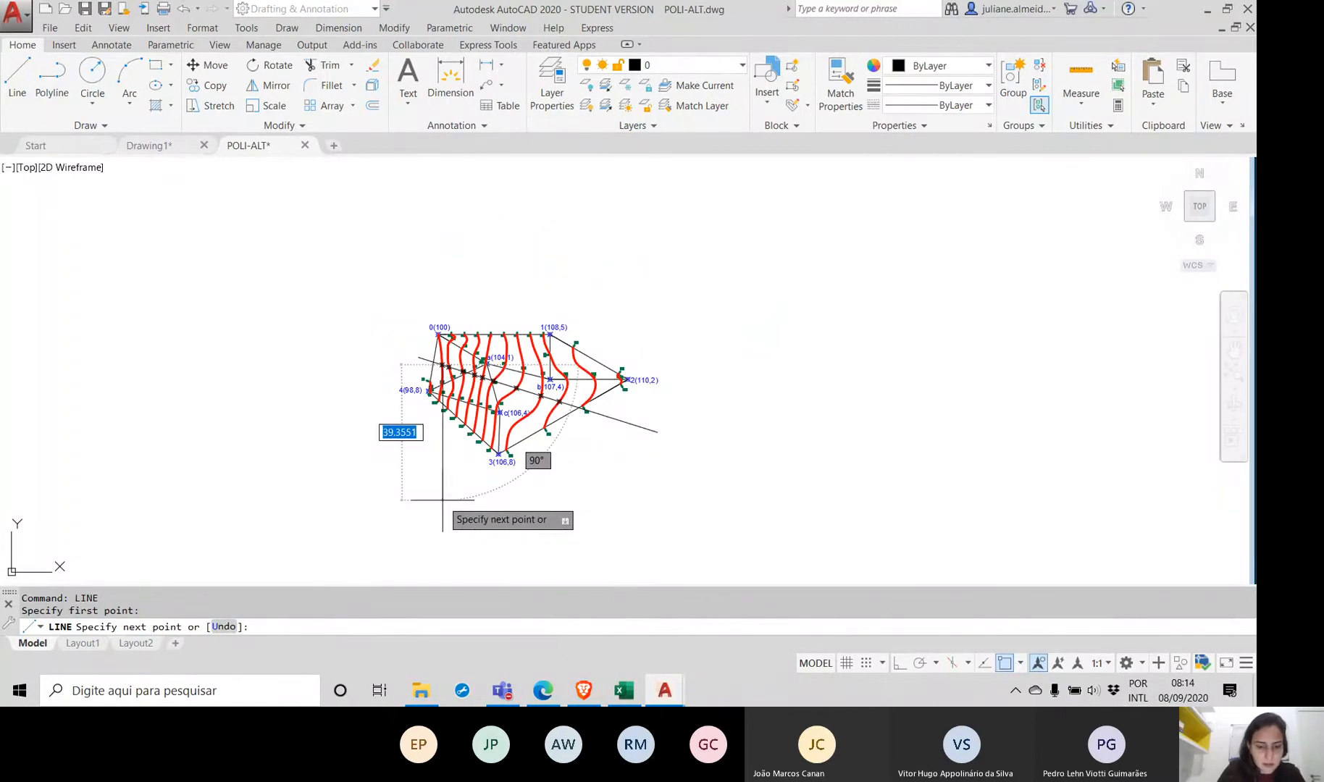
key("F8")
middle_click_drag(442, 506, 456, 302)
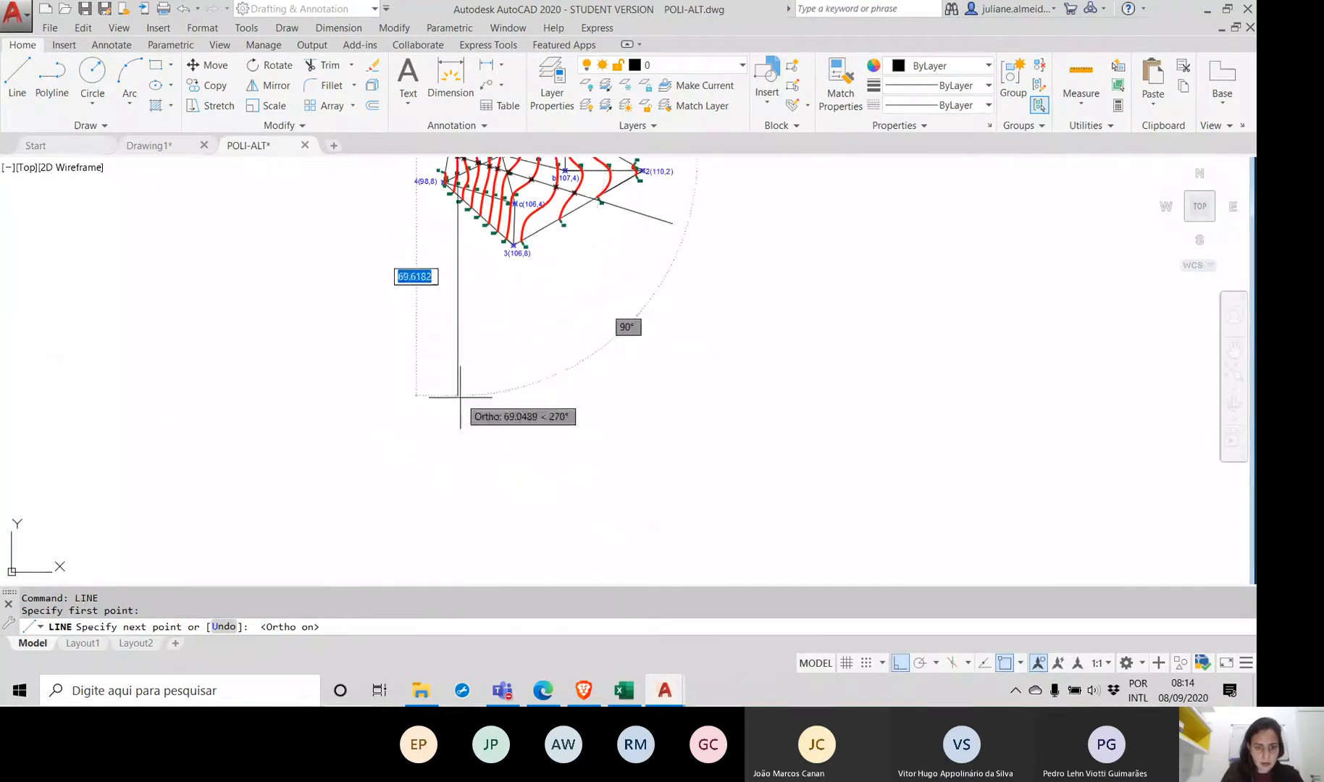
scroll(457, 433, "down", 9)
scroll(457, 458, "up", 6)
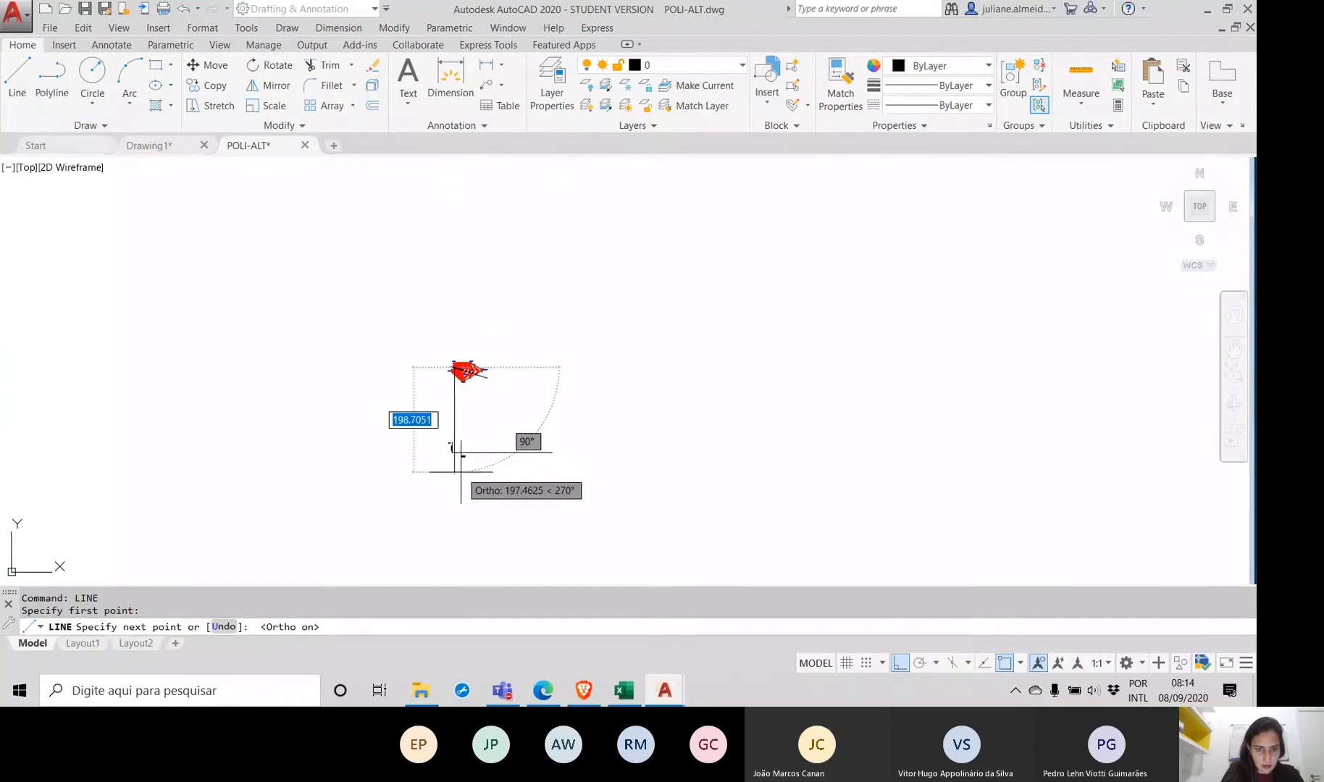
left_click(460, 484)
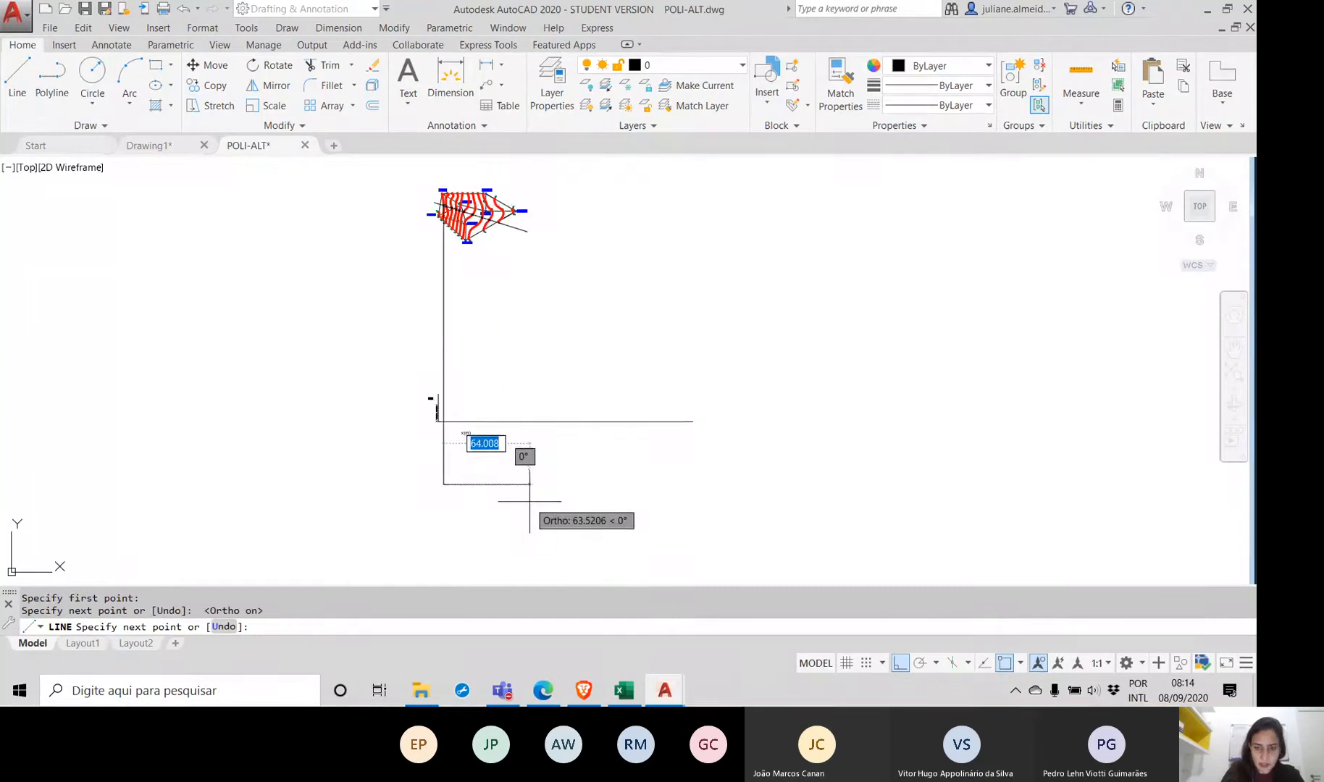
key("Return")
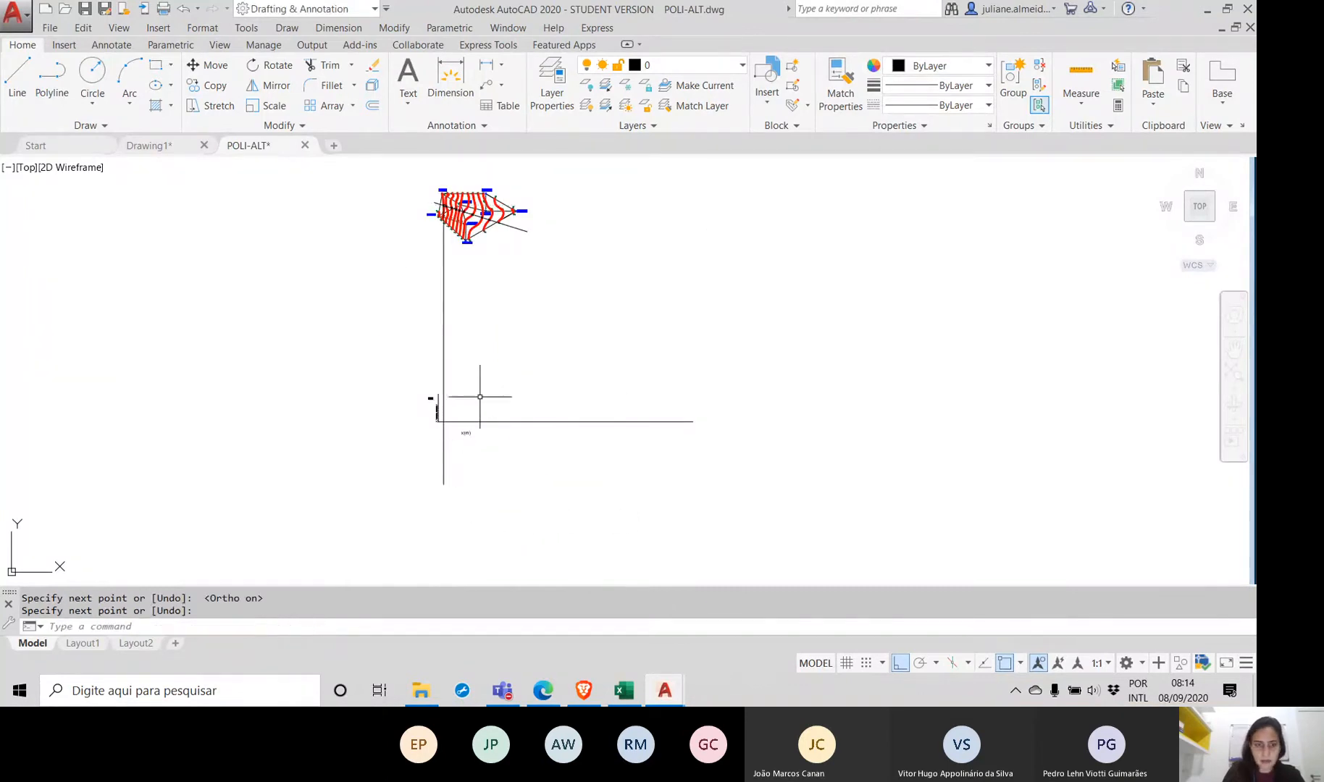
Step: Copy the vertical projection line from the 100 contour point to the section points on the 101, 102, 103 and 104 contours
left_click(450, 247)
left_click(416, 248)
type("co")
key("Return")
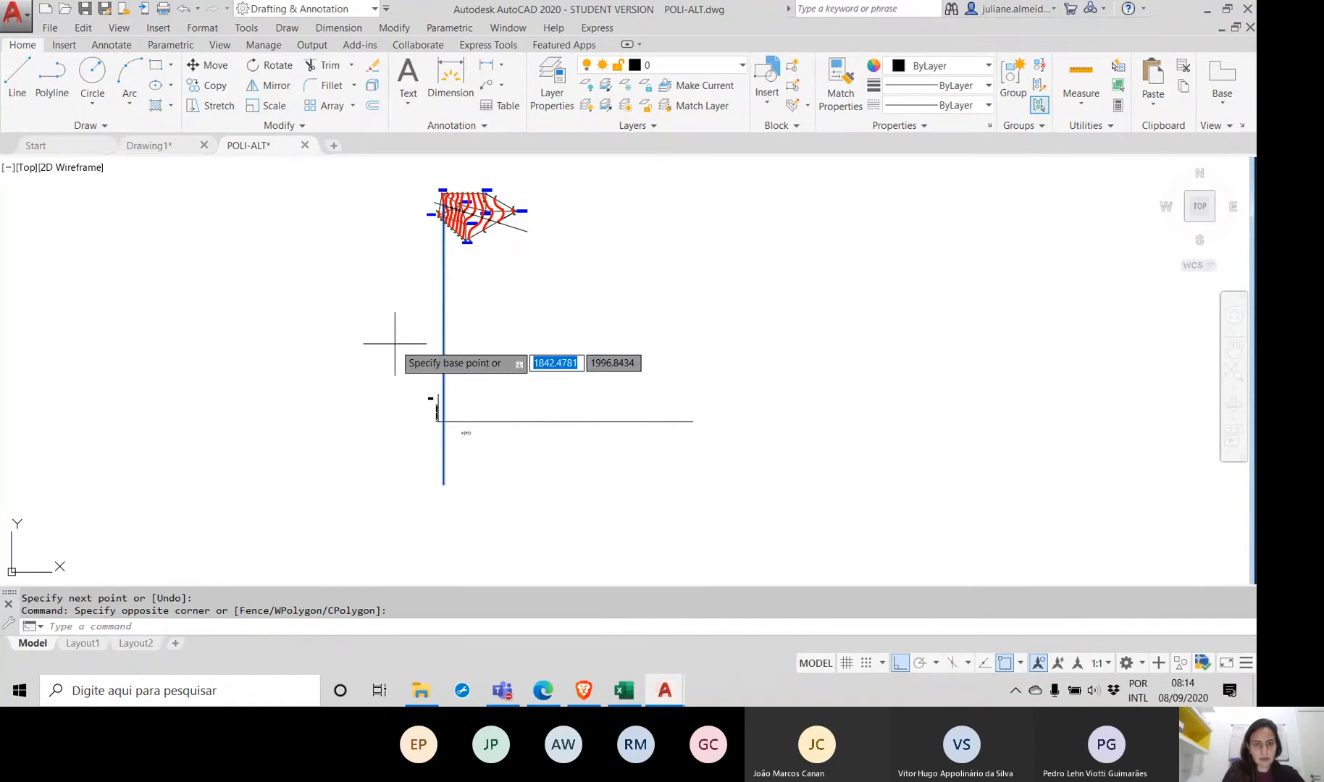
scroll(441, 221, "up", 6)
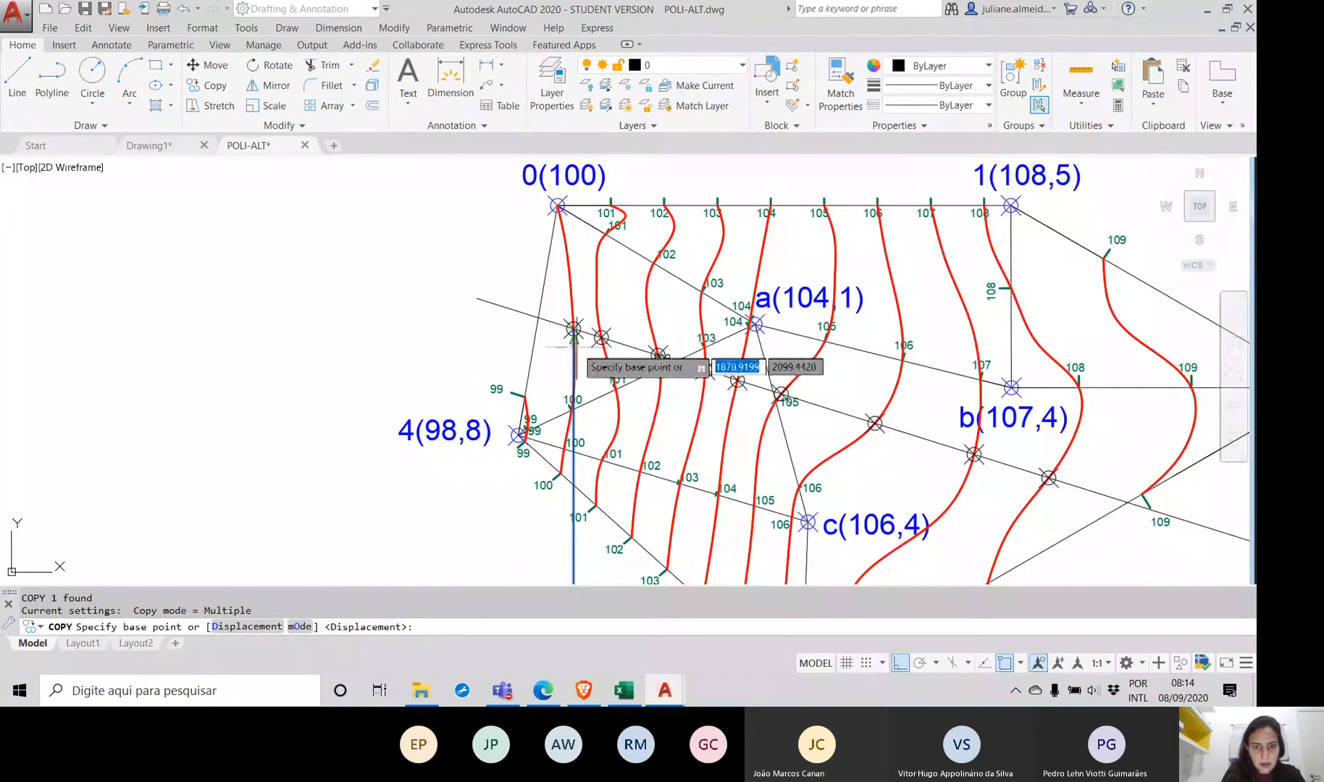
left_click(574, 328)
left_click(602, 337)
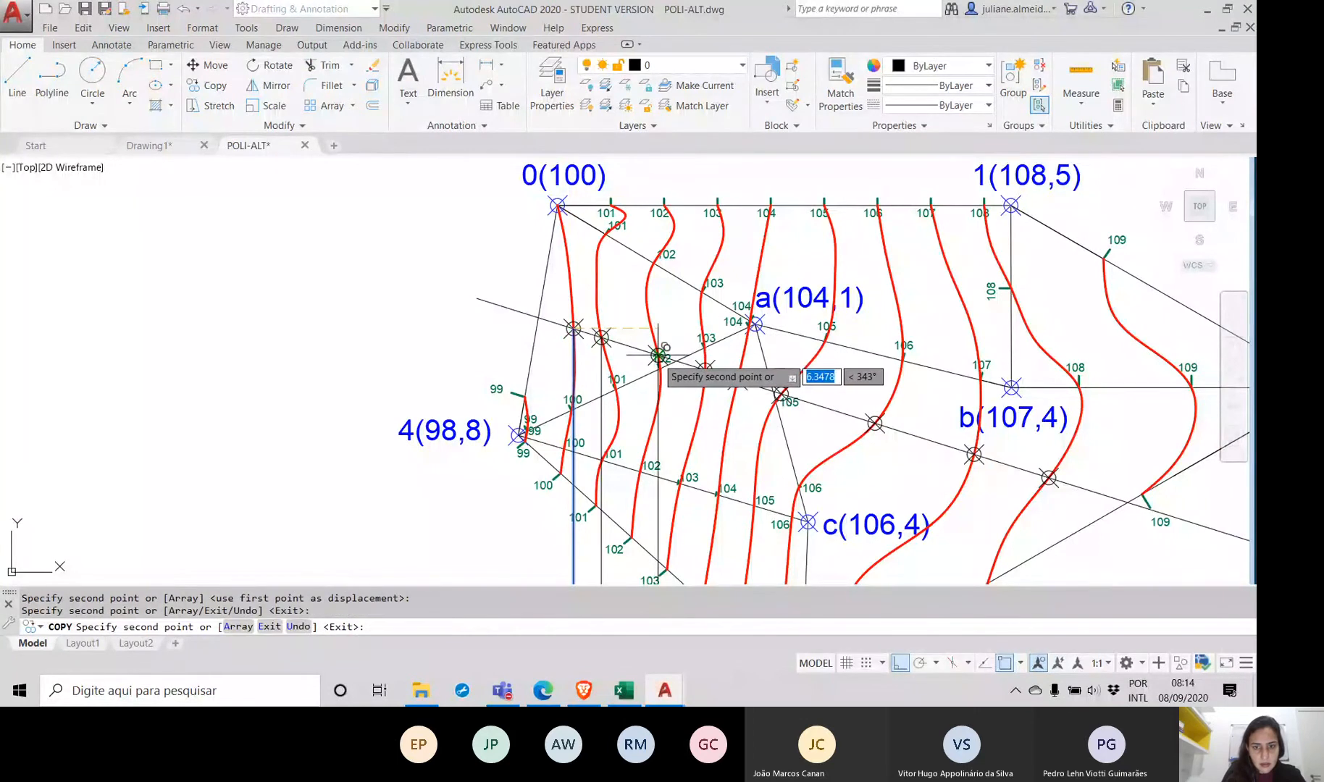
left_click(659, 355)
left_click(705, 370)
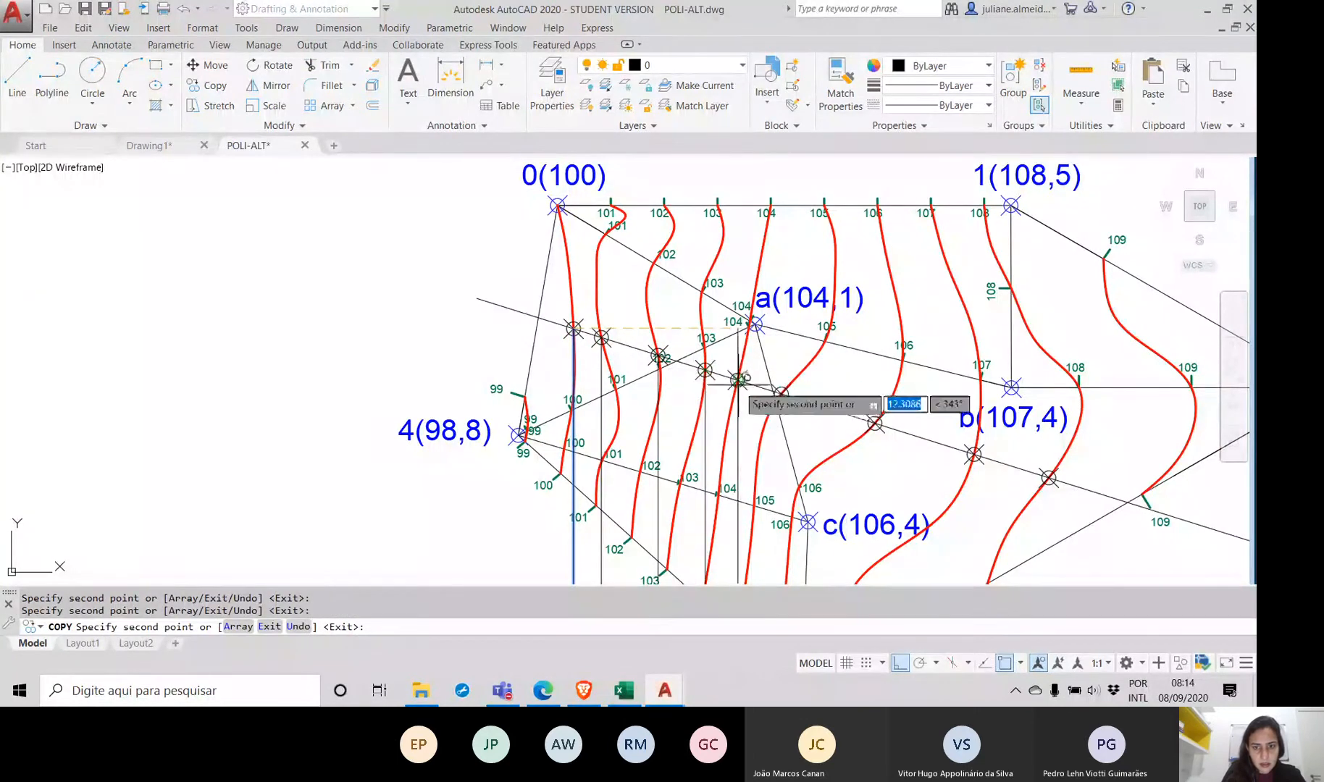
left_click(737, 380)
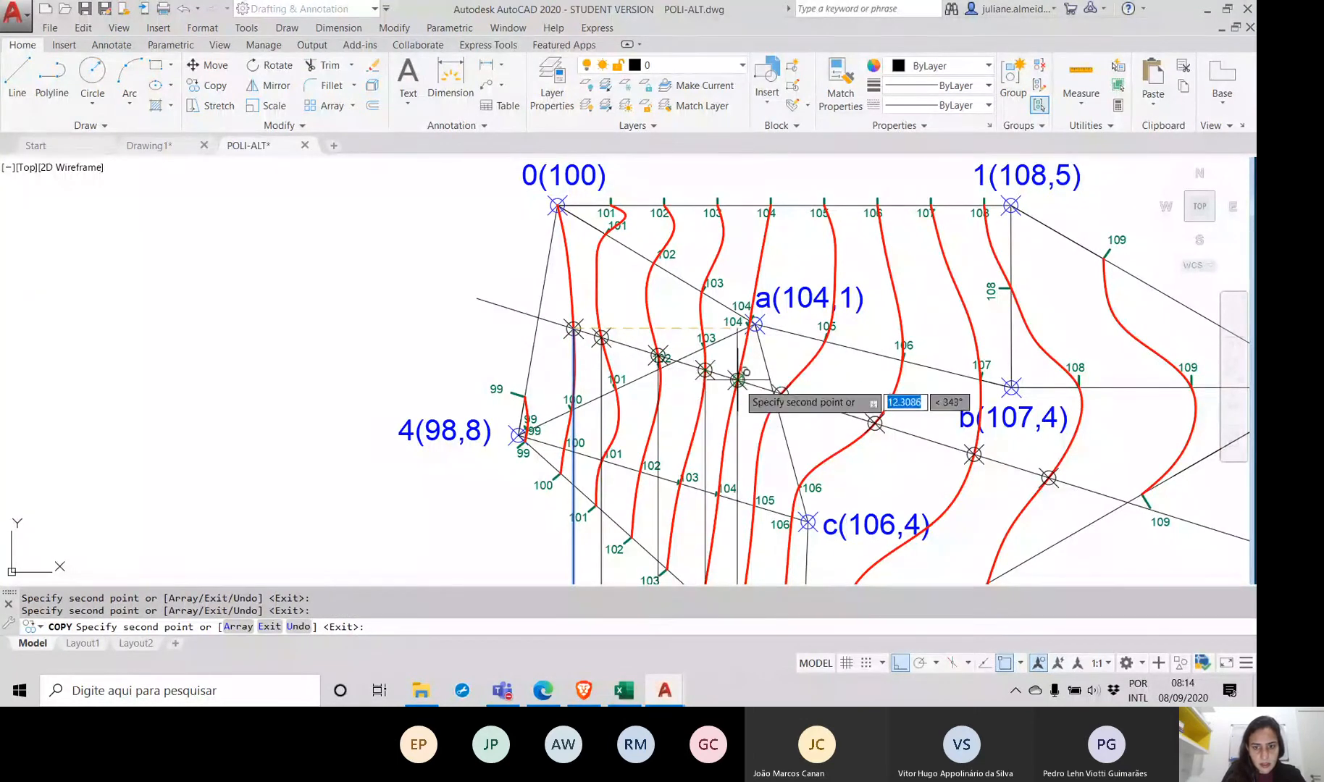
Step: Place further copies of the projection line at the section points on the 105, 106, 107 and 108 contours
left_click(781, 393)
left_click(876, 423)
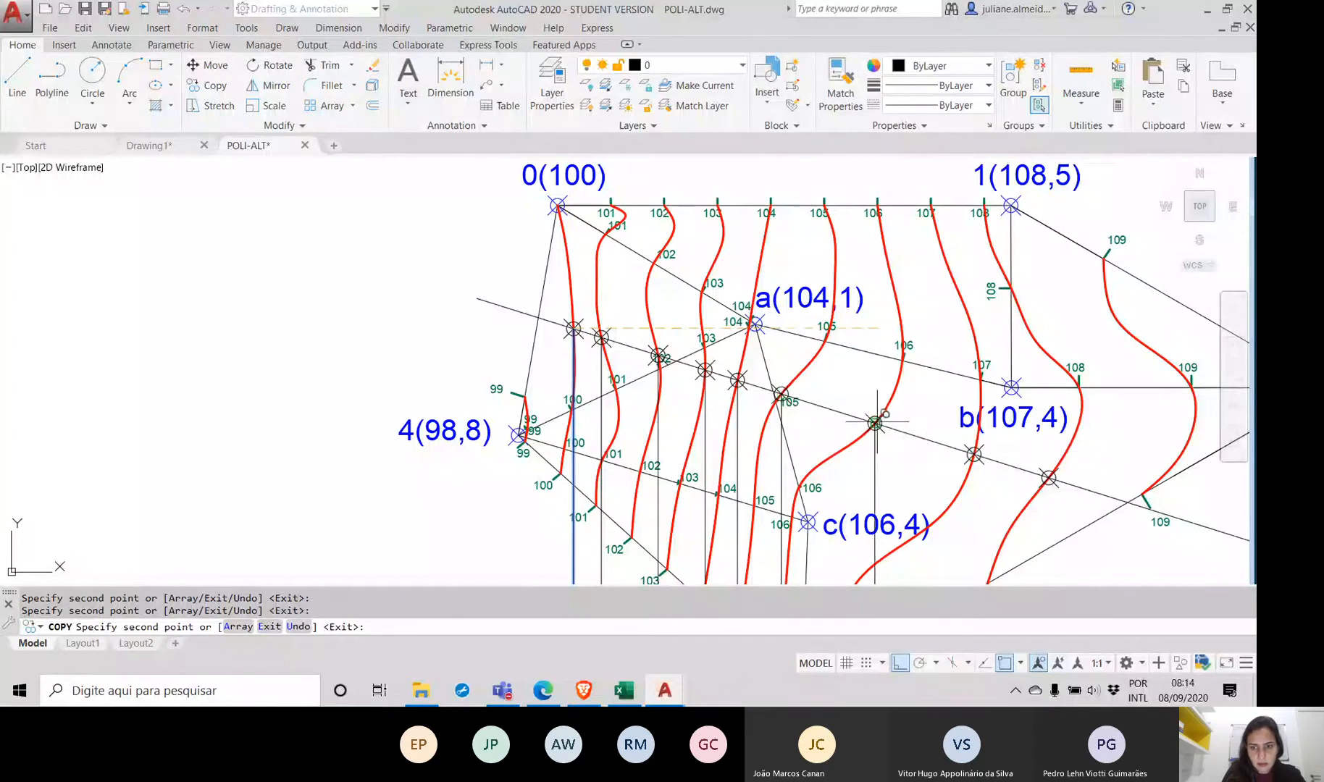
left_click(975, 455)
left_click(1049, 476)
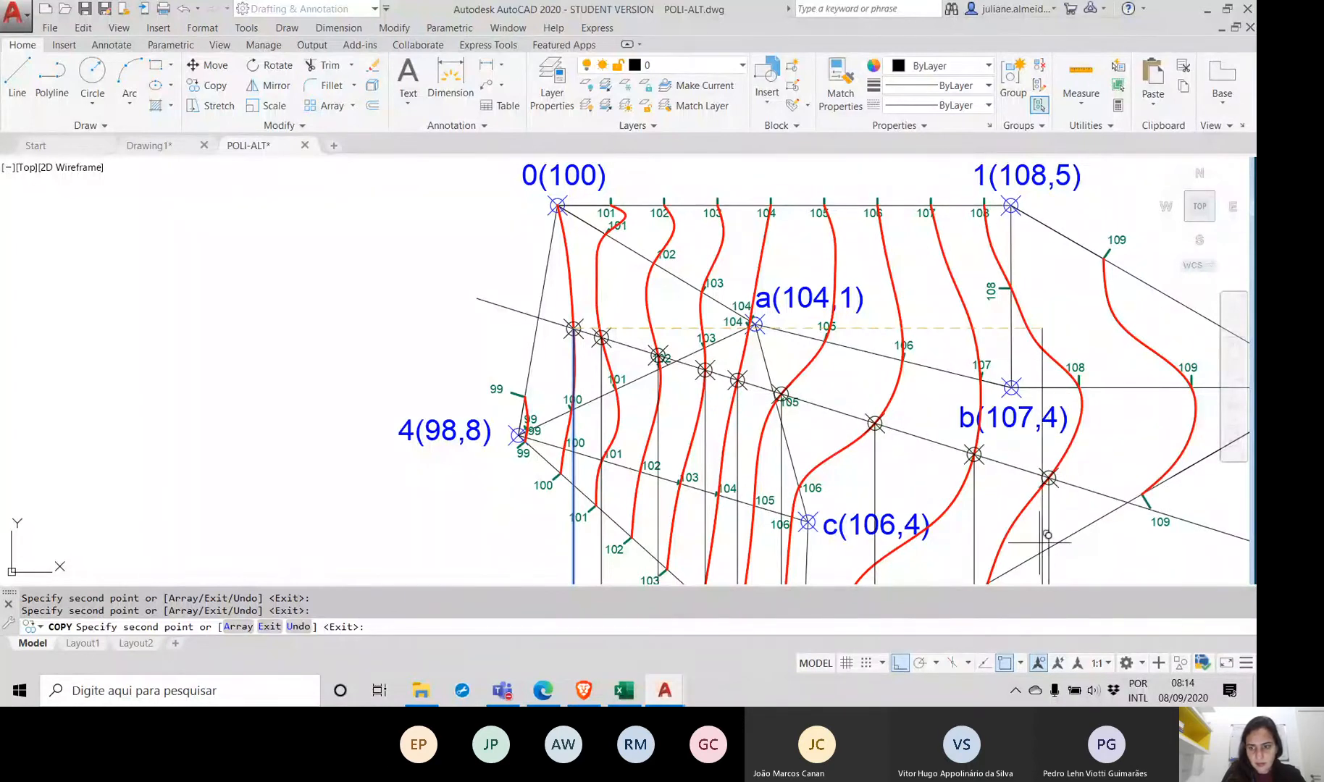
key("Return")
Step: Examine where the projection lines cross the height chart and how they line up with the section points on the contour plan
scroll(944, 441, "down", 4)
mouse_move(944, 441)
middle_mouse_down()
mouse_move(639, 228)
mouse_move(514, 201)
mouse_move(507, 393)
mouse_move(521, 319)
middle_mouse_up()
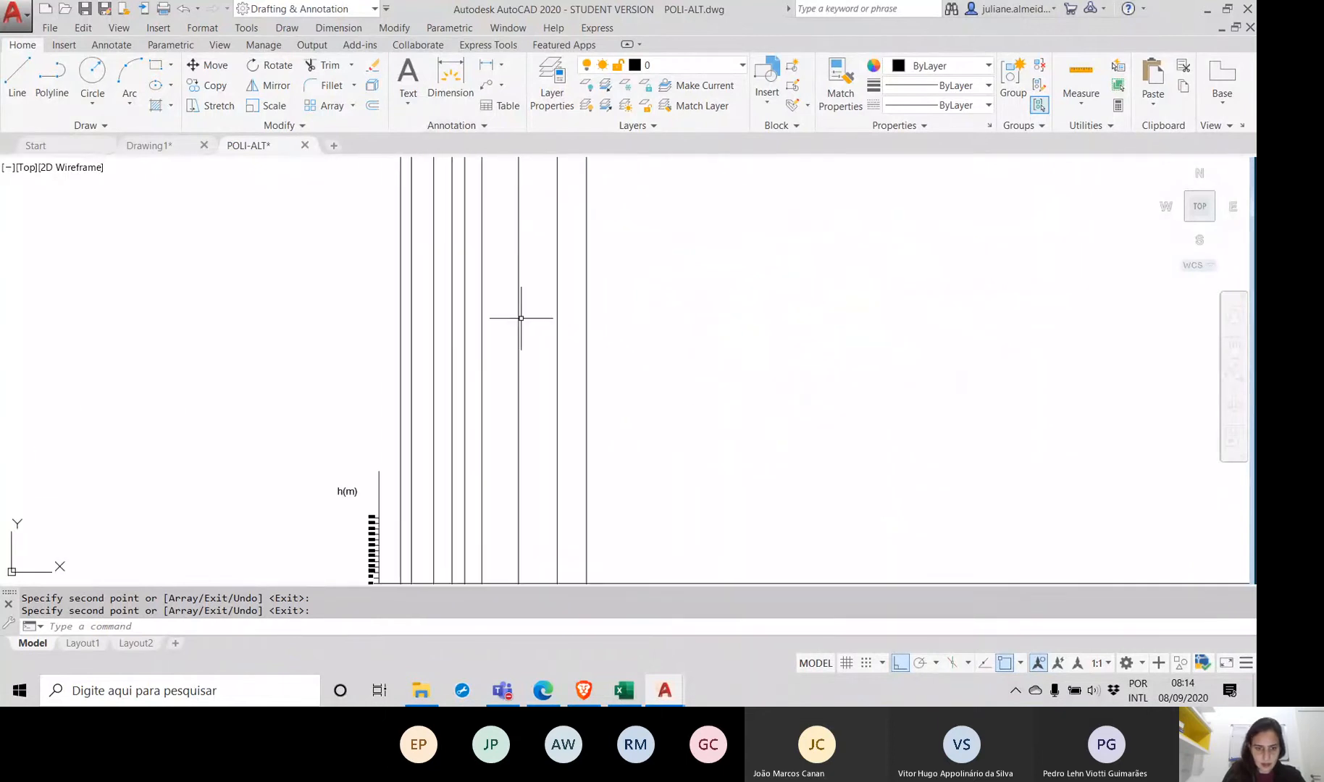
scroll(510, 426, "down", 2)
middle_click_drag(510, 426, 532, 281)
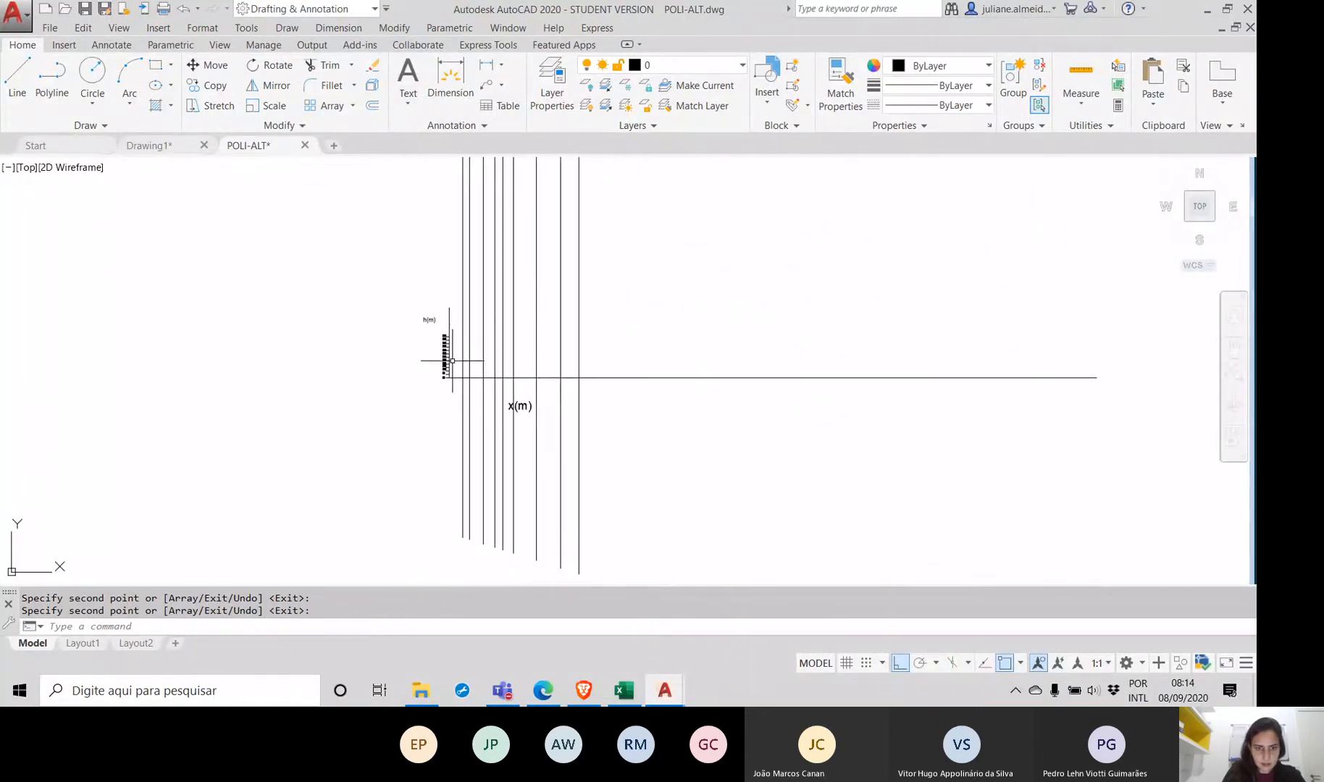
scroll(452, 360, "up", 5)
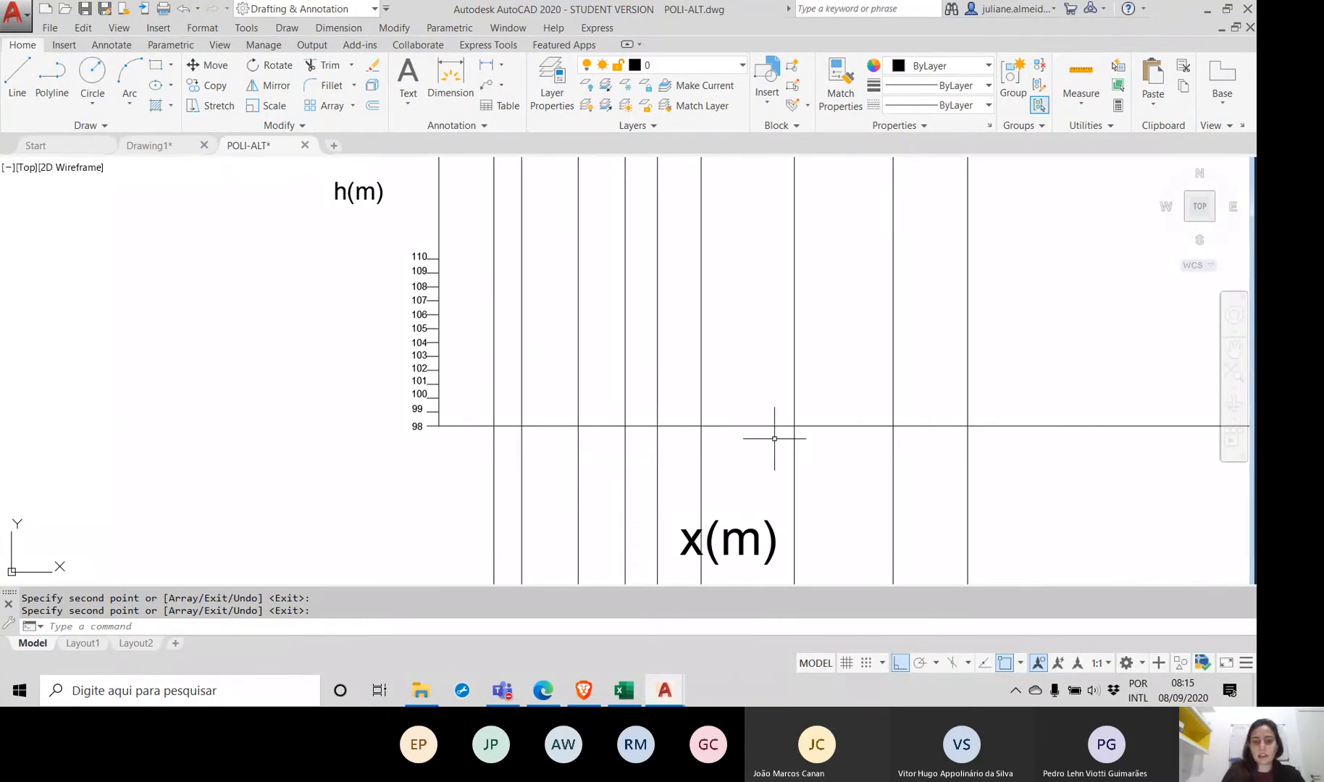
scroll(681, 355, "down", 5)
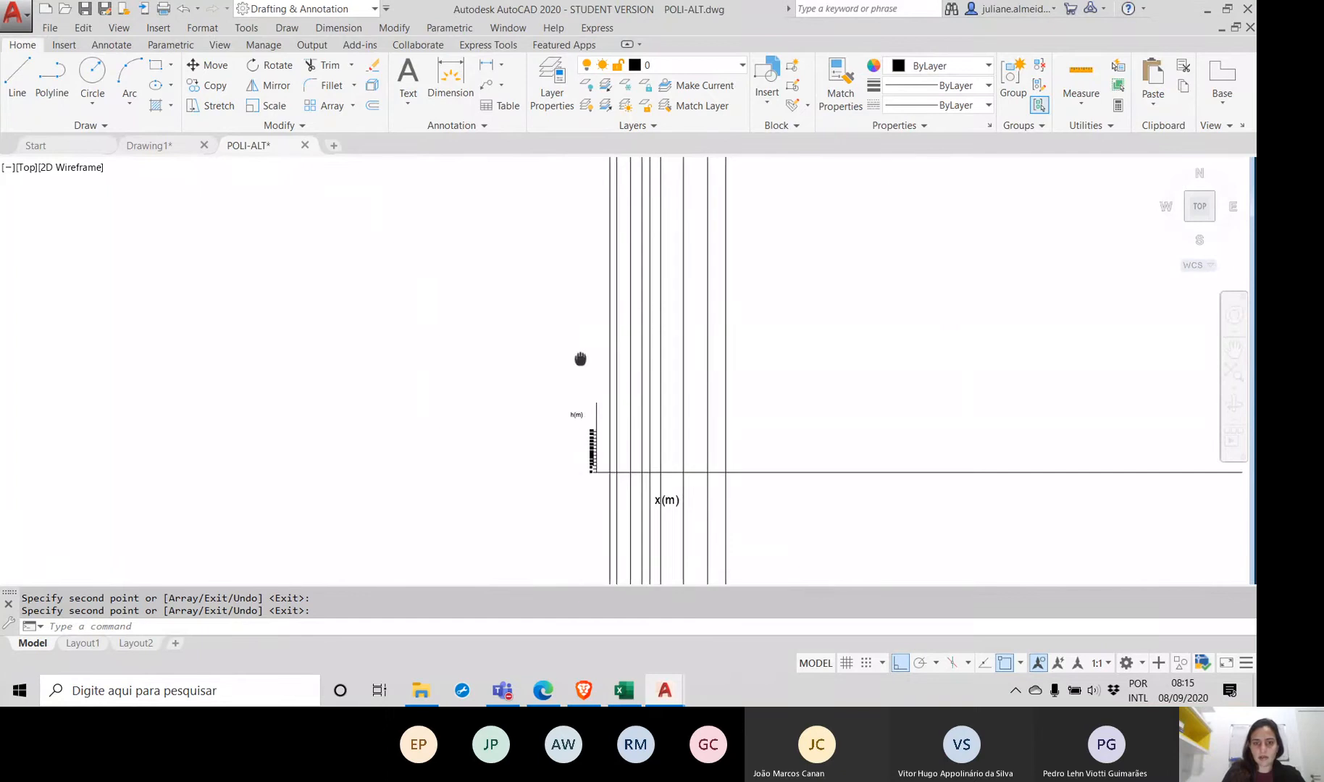
scroll(569, 405, "down", 3)
scroll(572, 297, "up", 8)
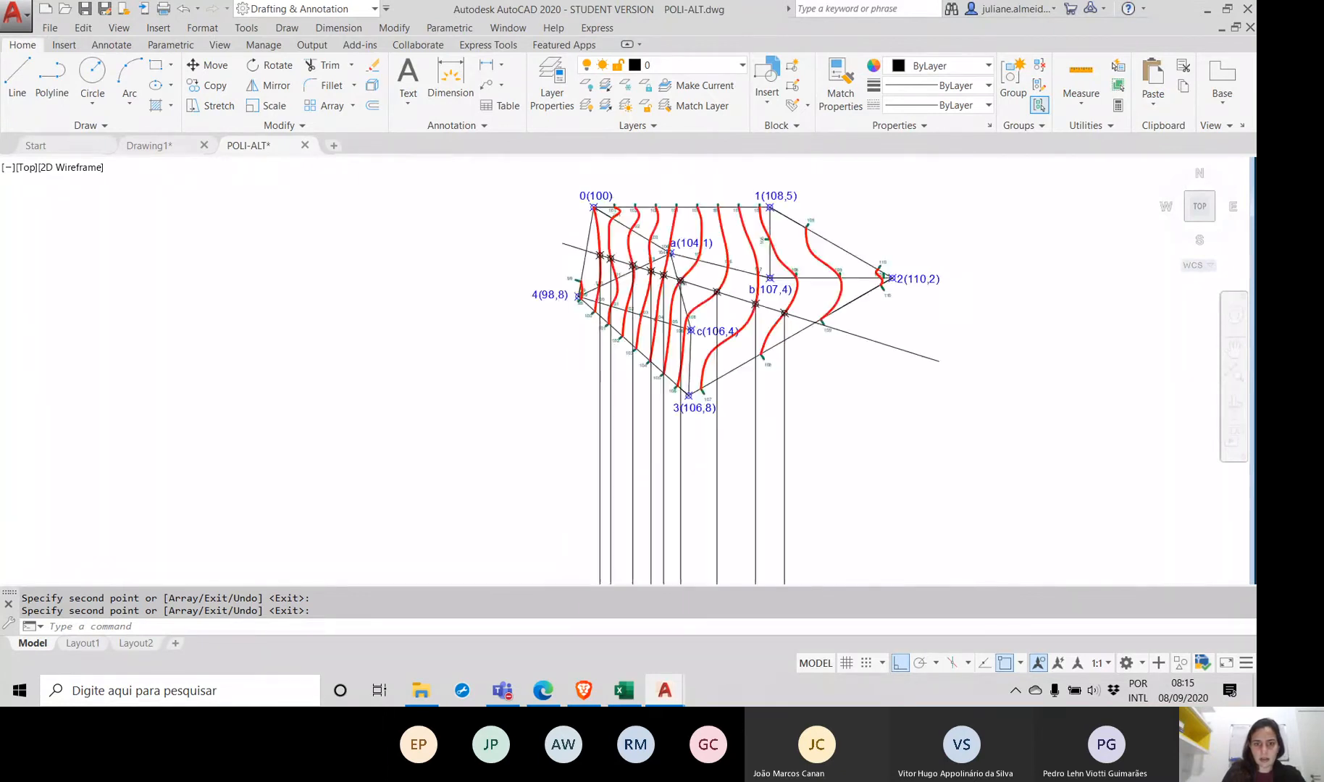
mouse_move(645, 261)
middle_mouse_down()
mouse_move(621, 307)
mouse_move(597, 444)
middle_mouse_up()
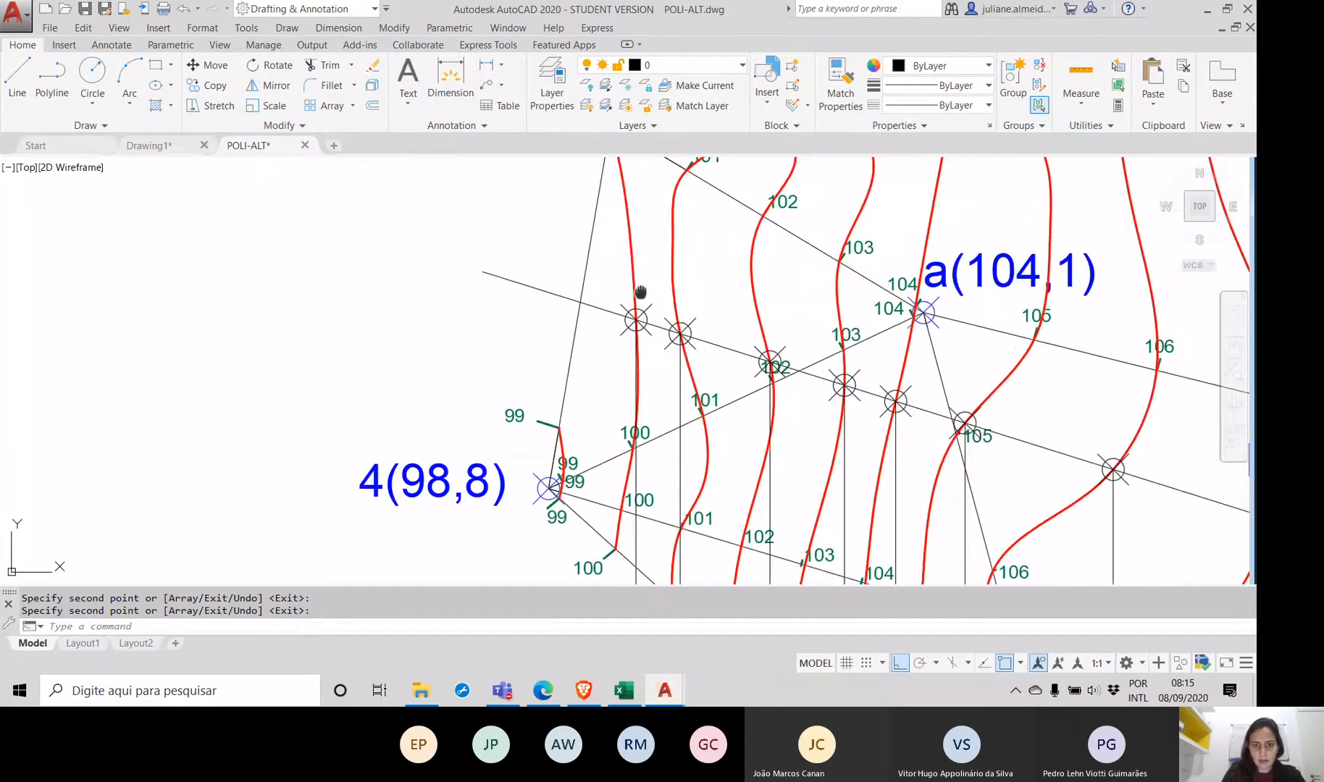
middle_click_drag(638, 293, 601, 394)
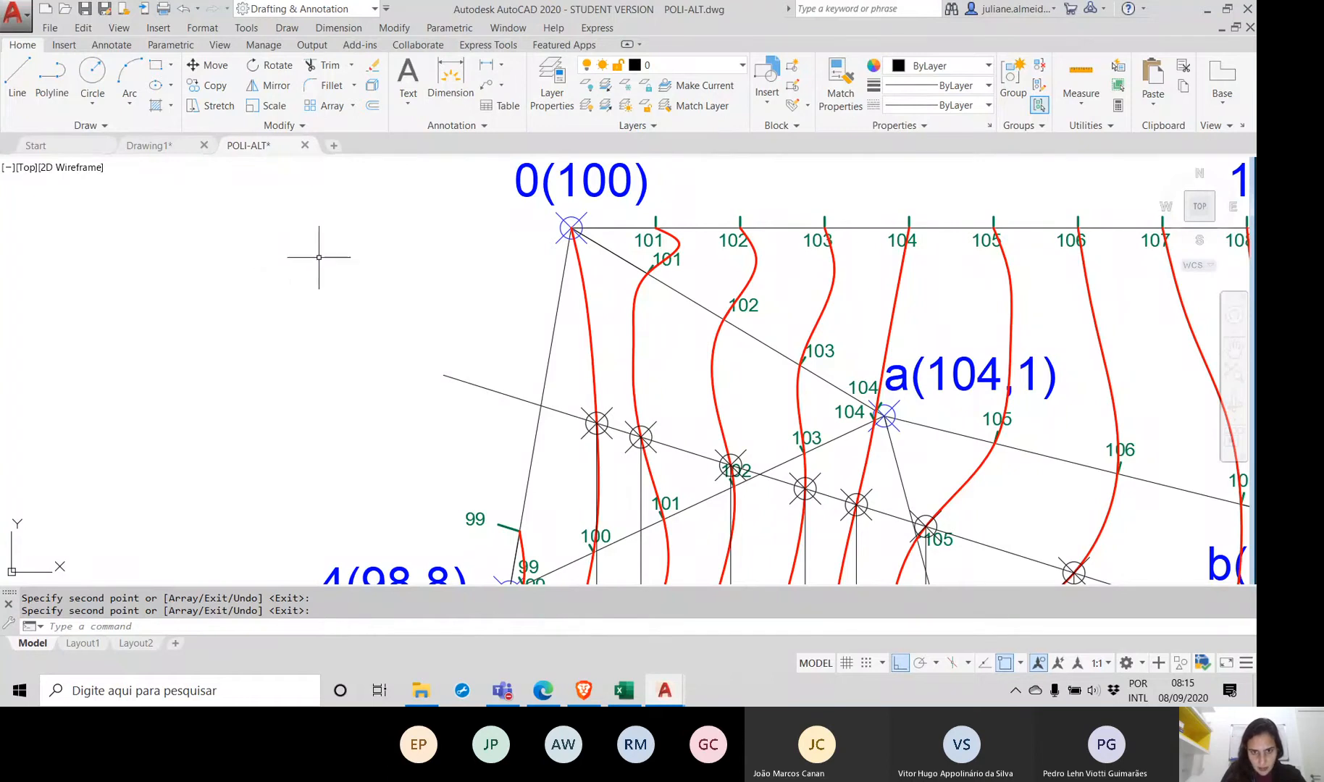
Step: Measure the distance from the section point on the 100 contour to vertex 4 (98,8)
mouse_move(511, 287)
middle_mouse_down()
mouse_move(382, 233)
mouse_move(294, 223)
middle_mouse_up()
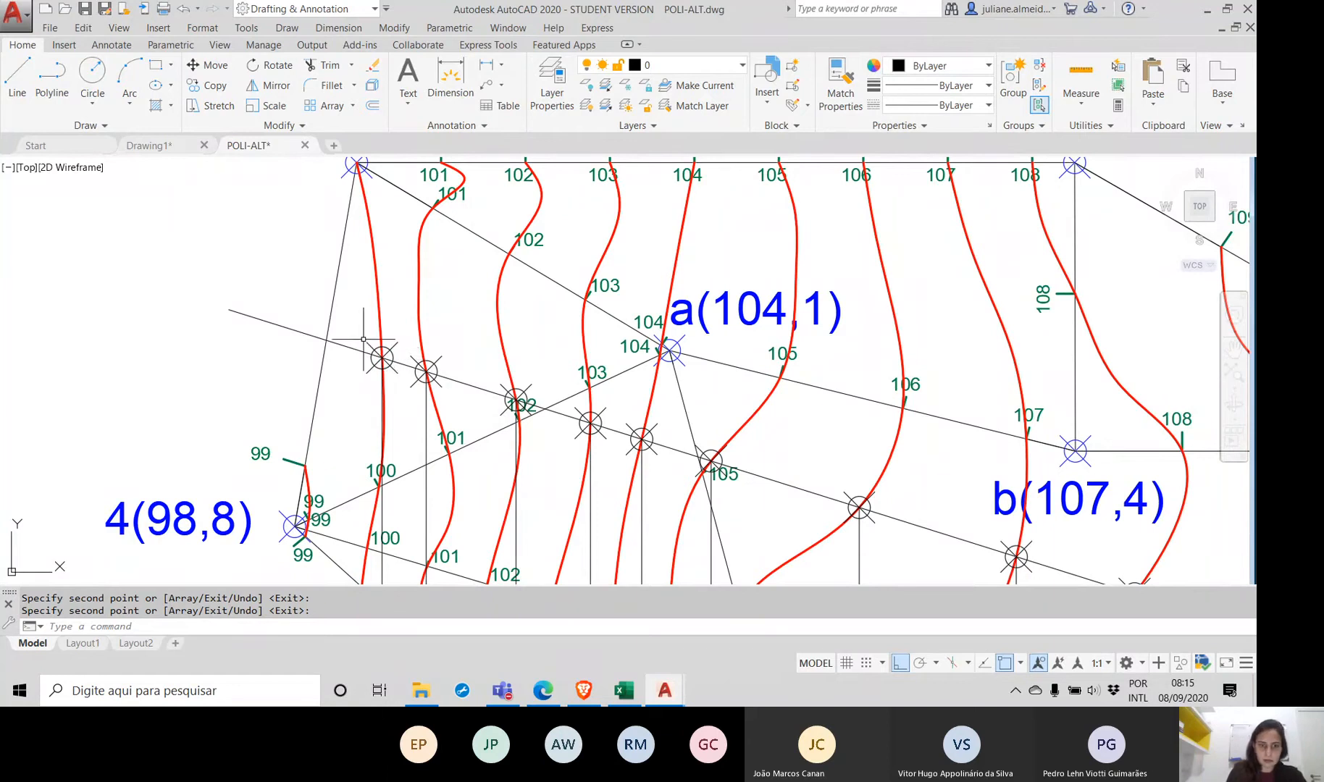
type("mea")
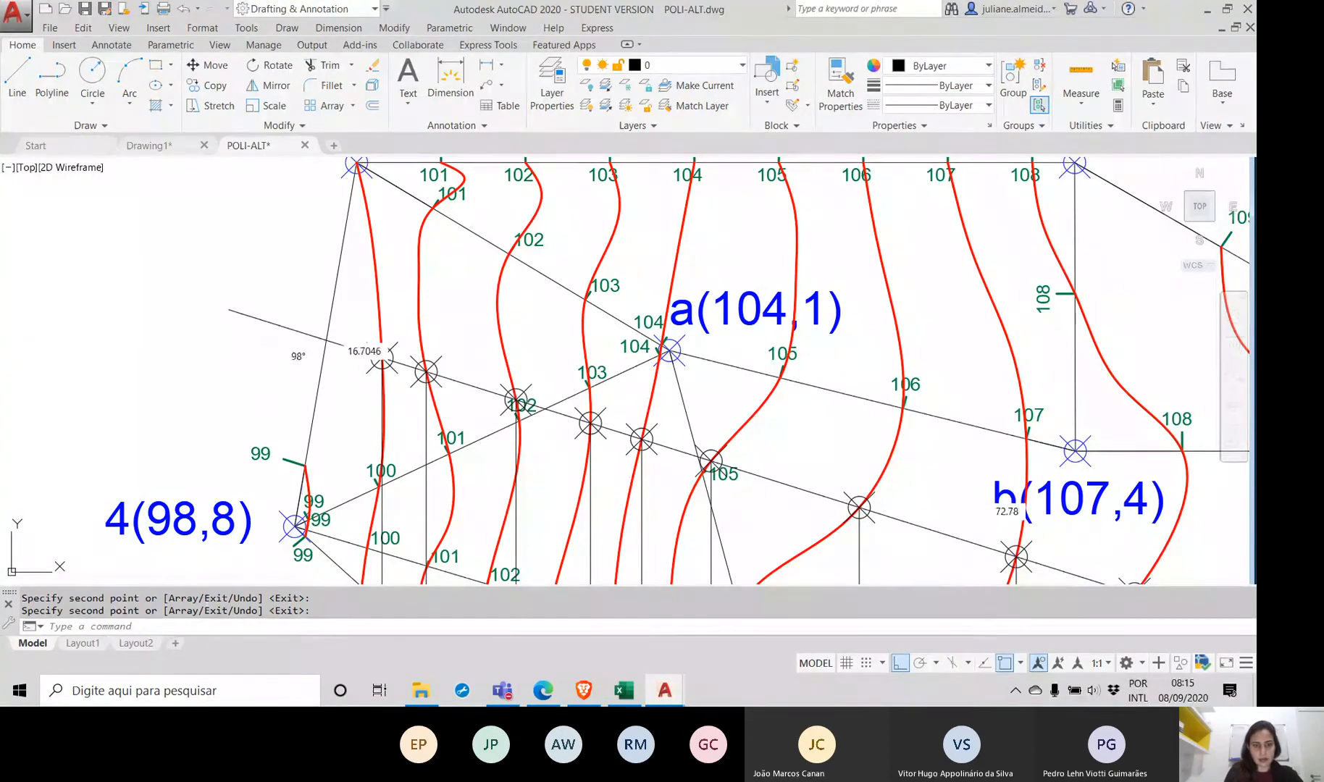
key("Return")
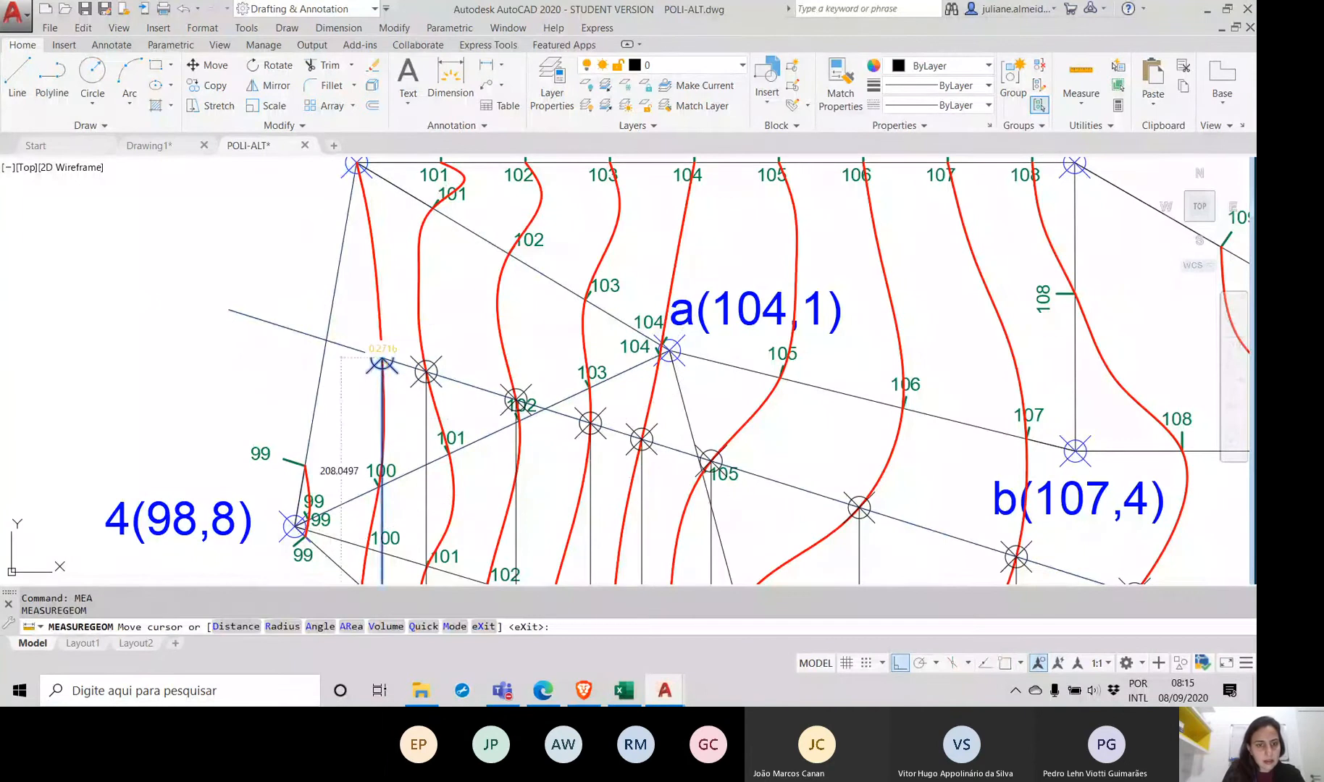
type("d")
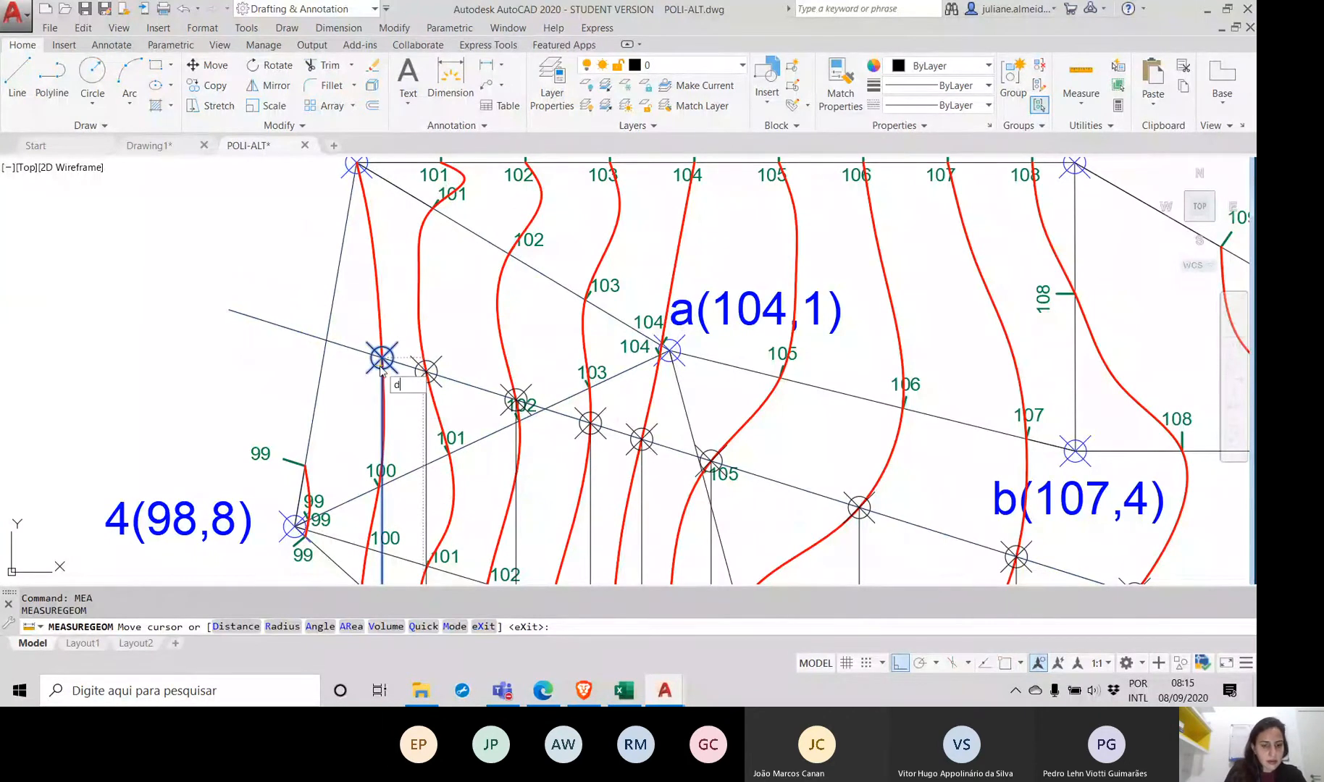
key("Return")
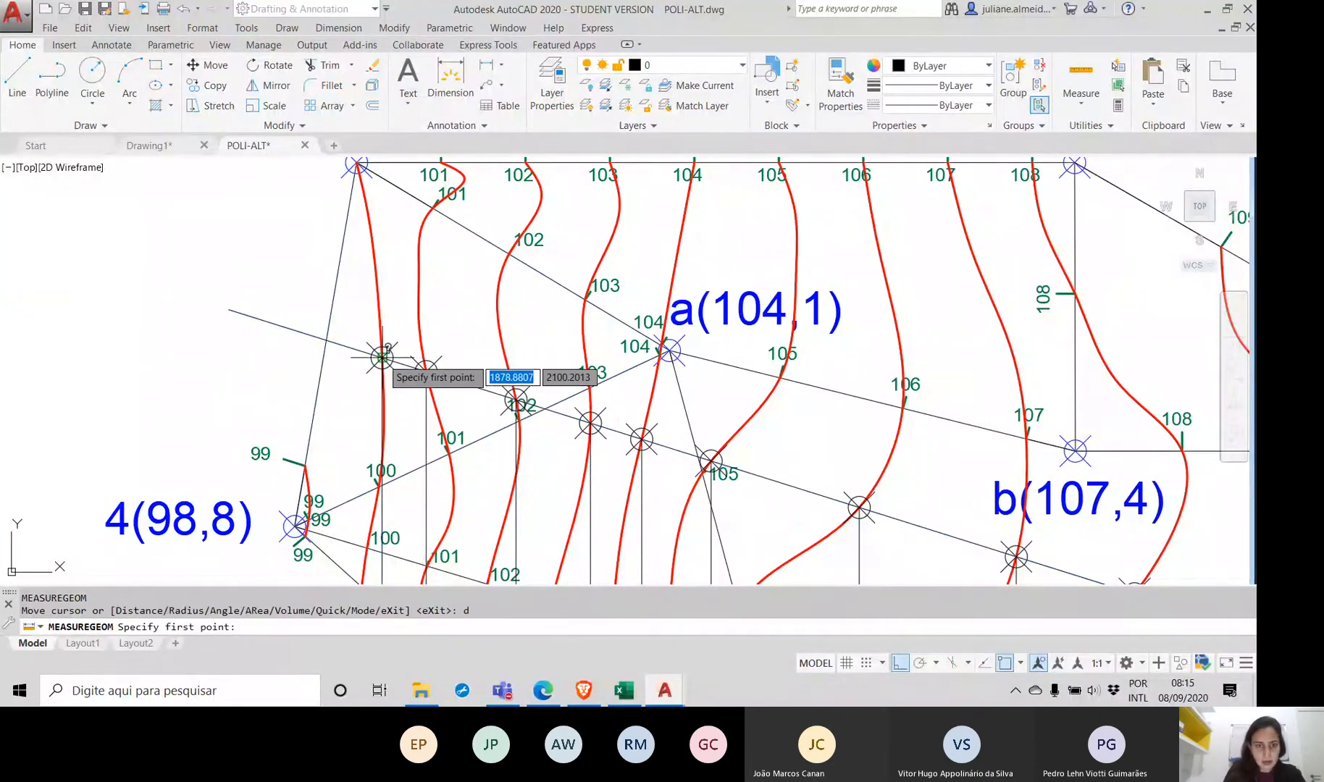
left_click(382, 357)
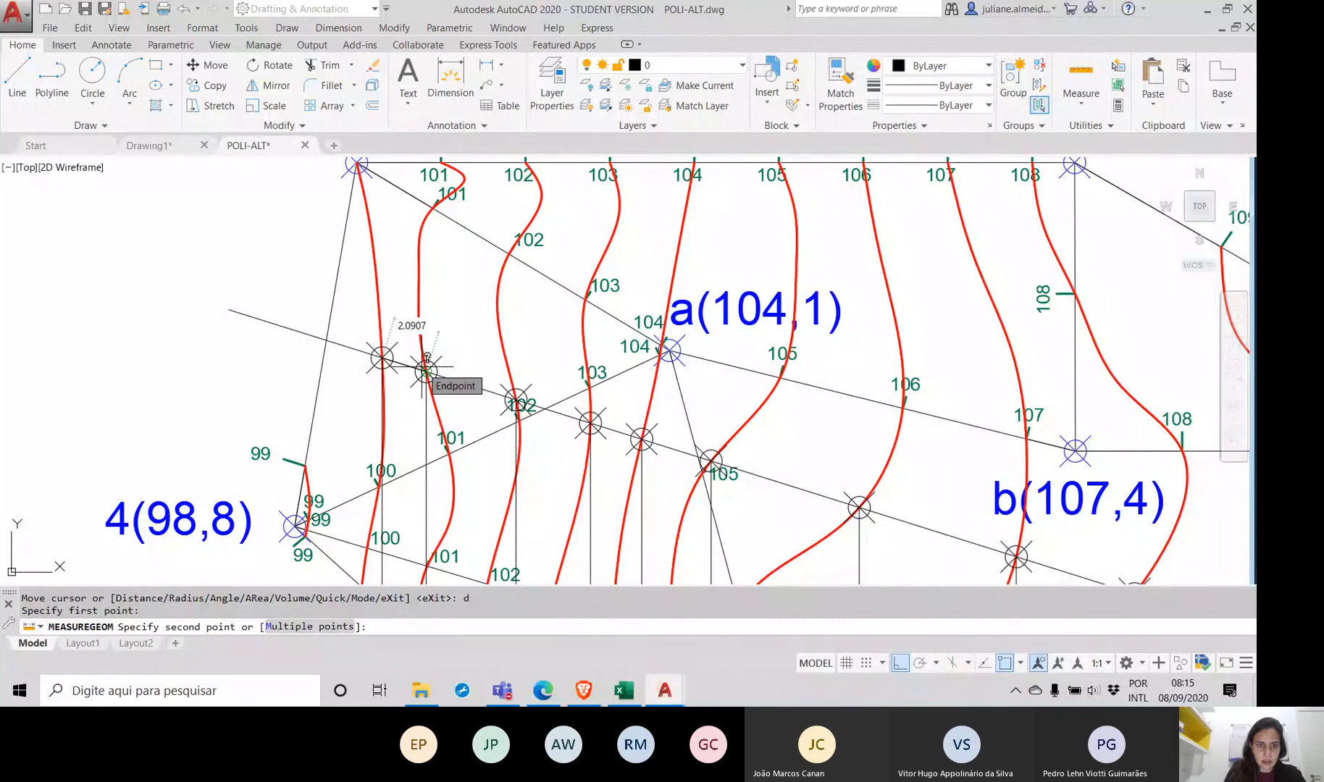
left_click(382, 357)
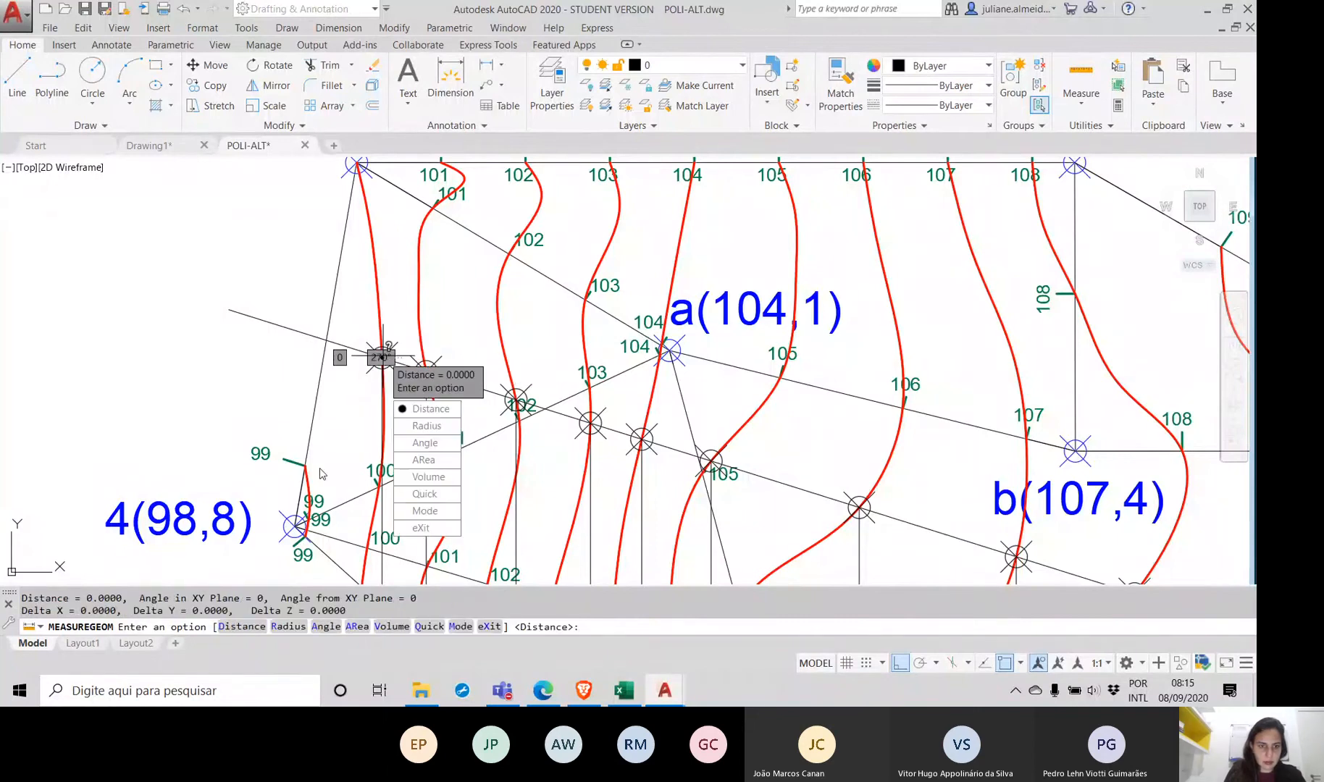
left_click(429, 409)
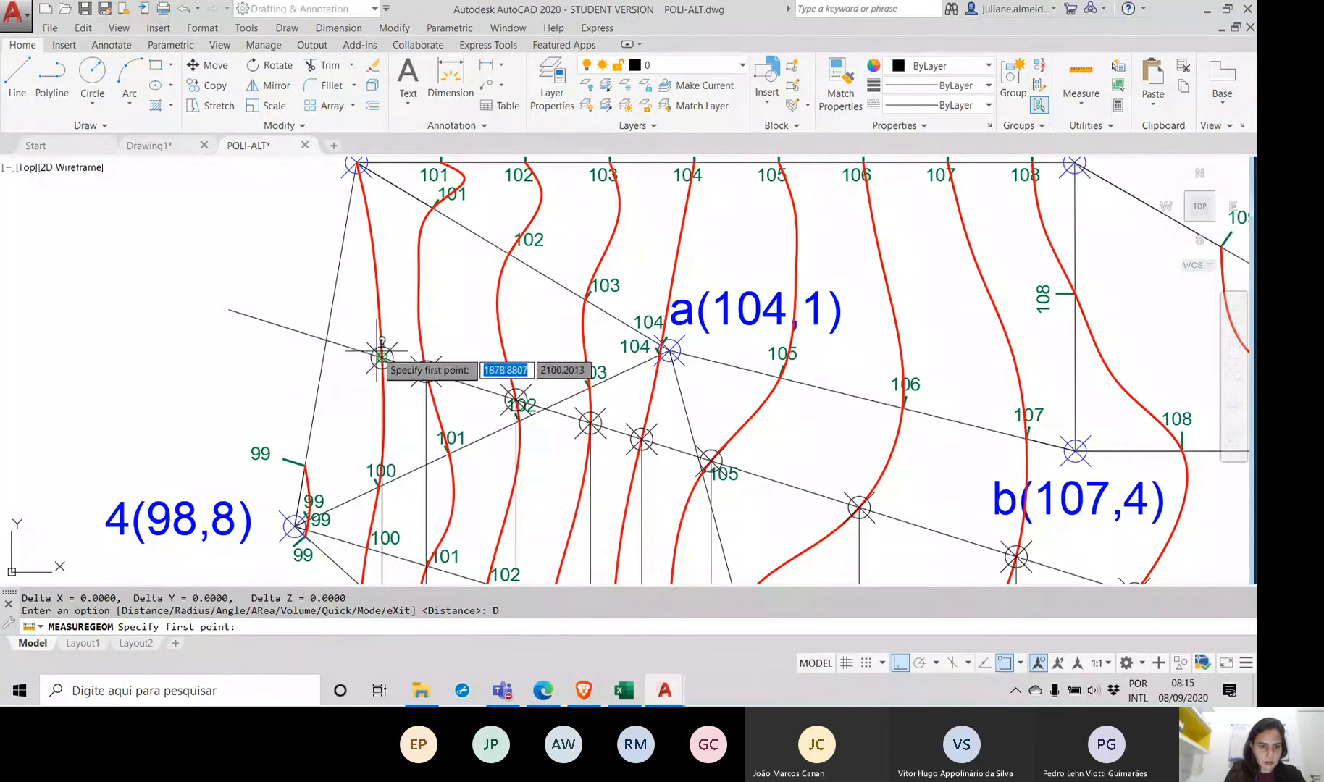
left_click(382, 357)
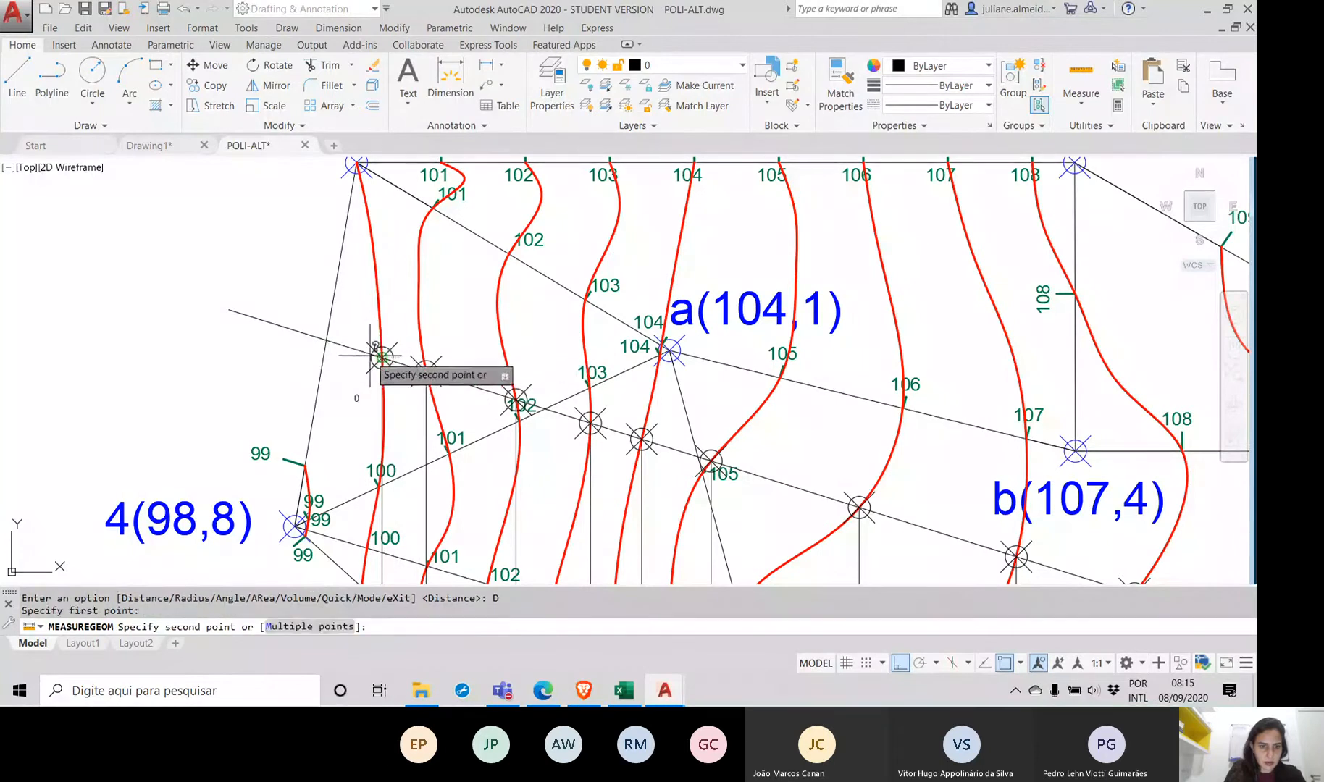
left_click(297, 522)
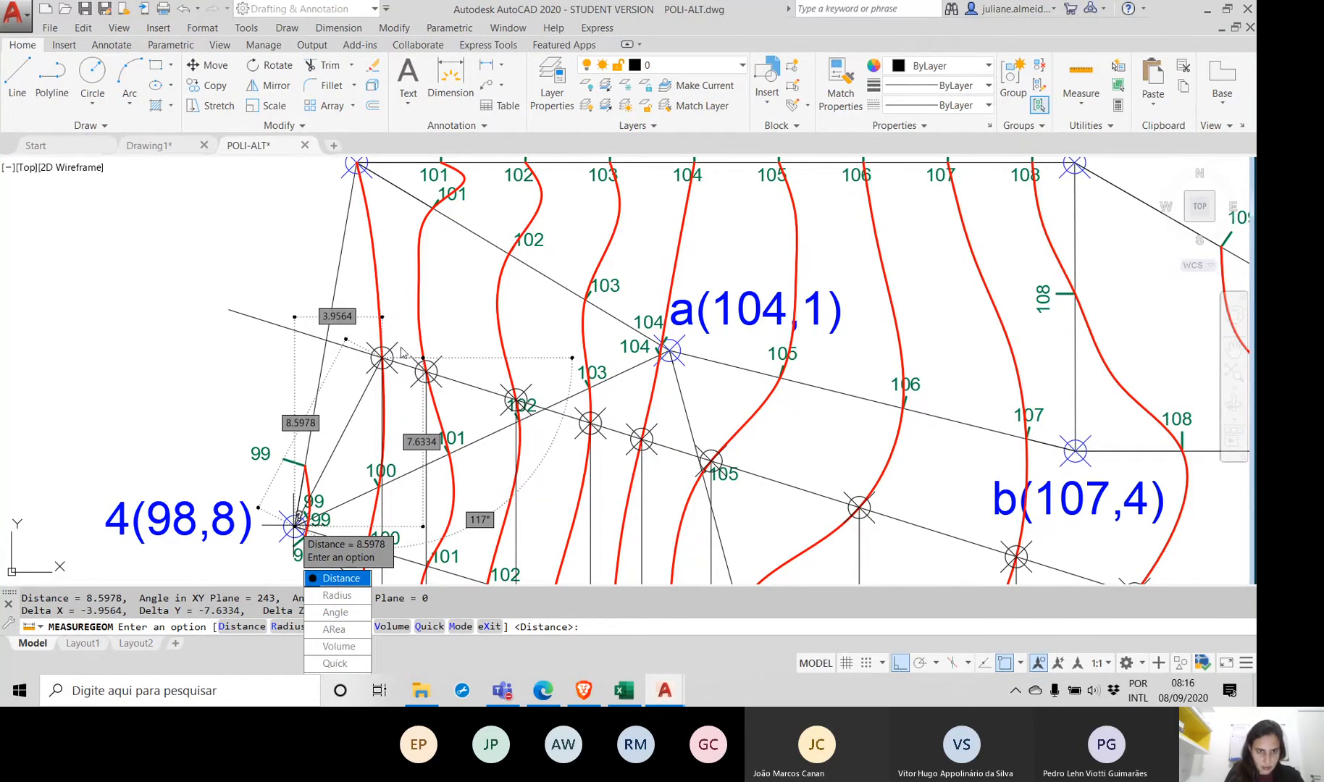
scroll(404, 351, "down", 6)
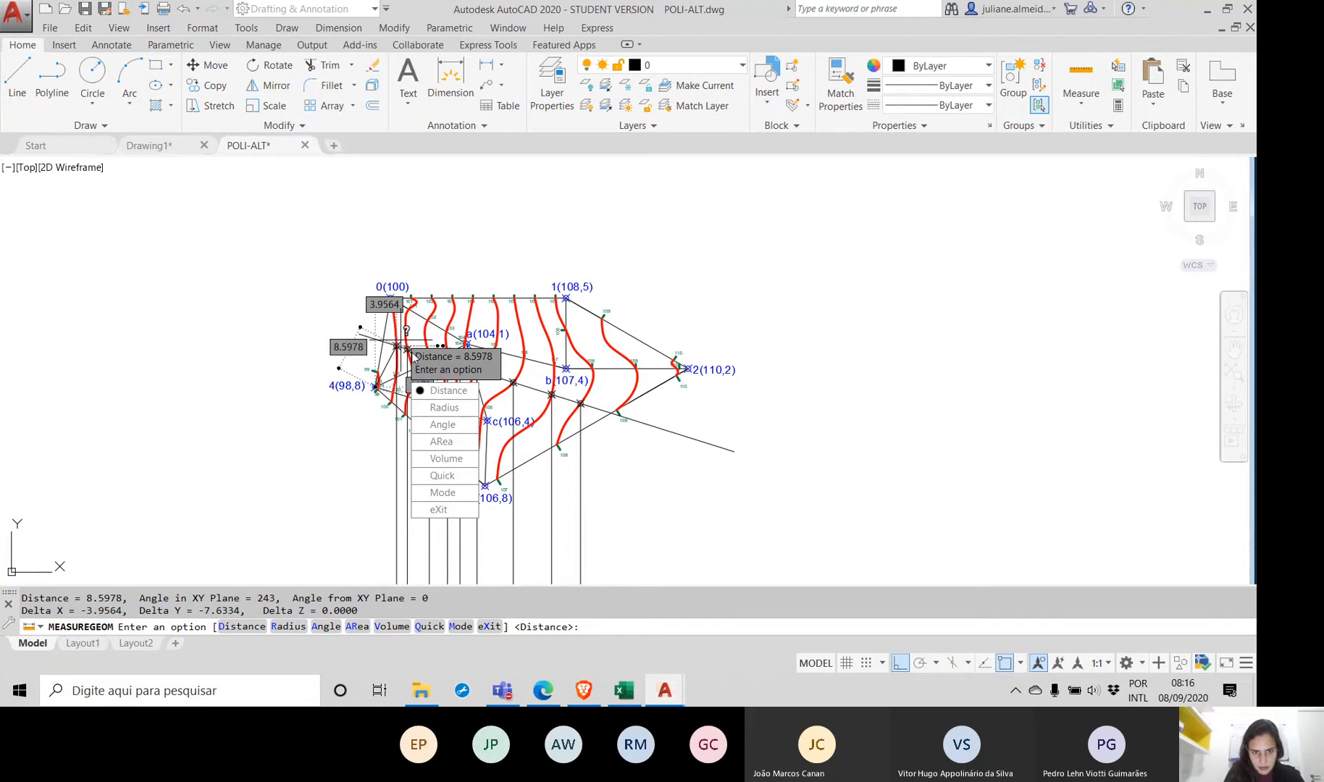
key("Return")
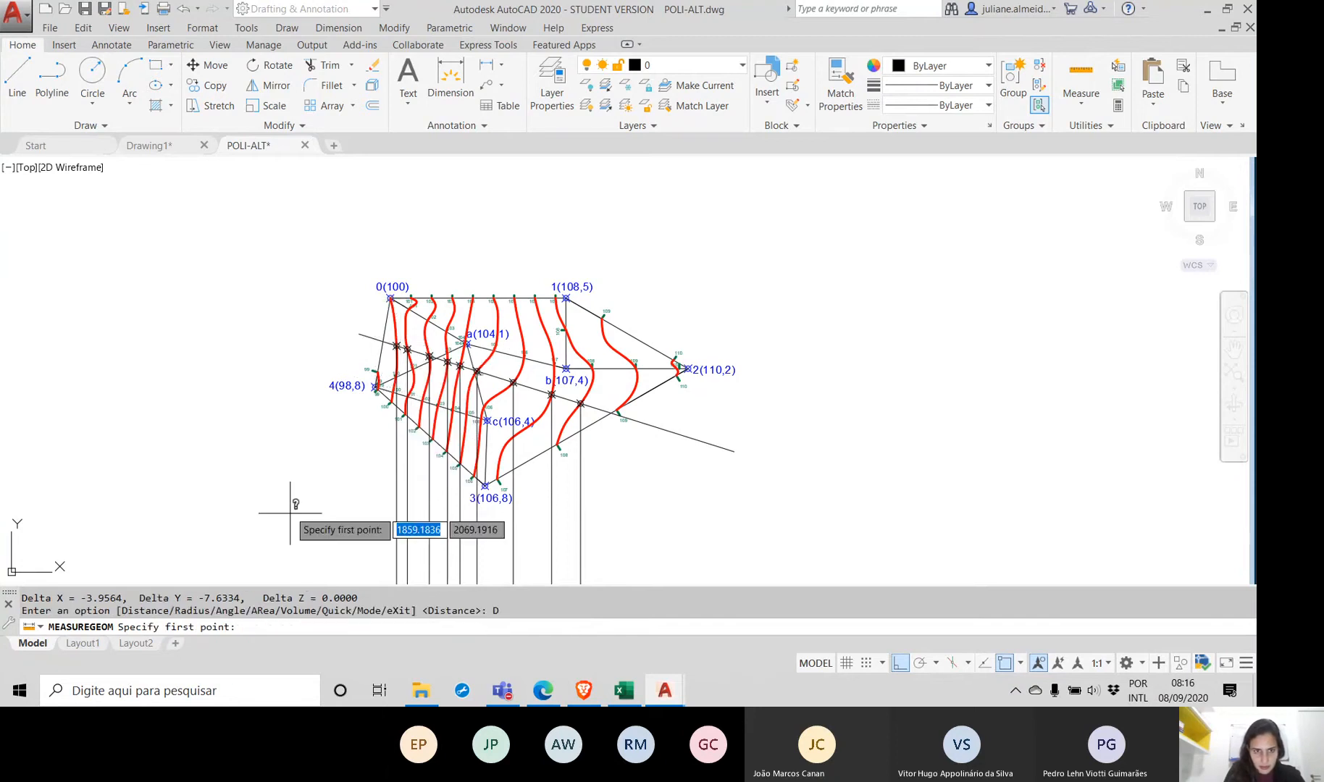
scroll(442, 355, "up", 4)
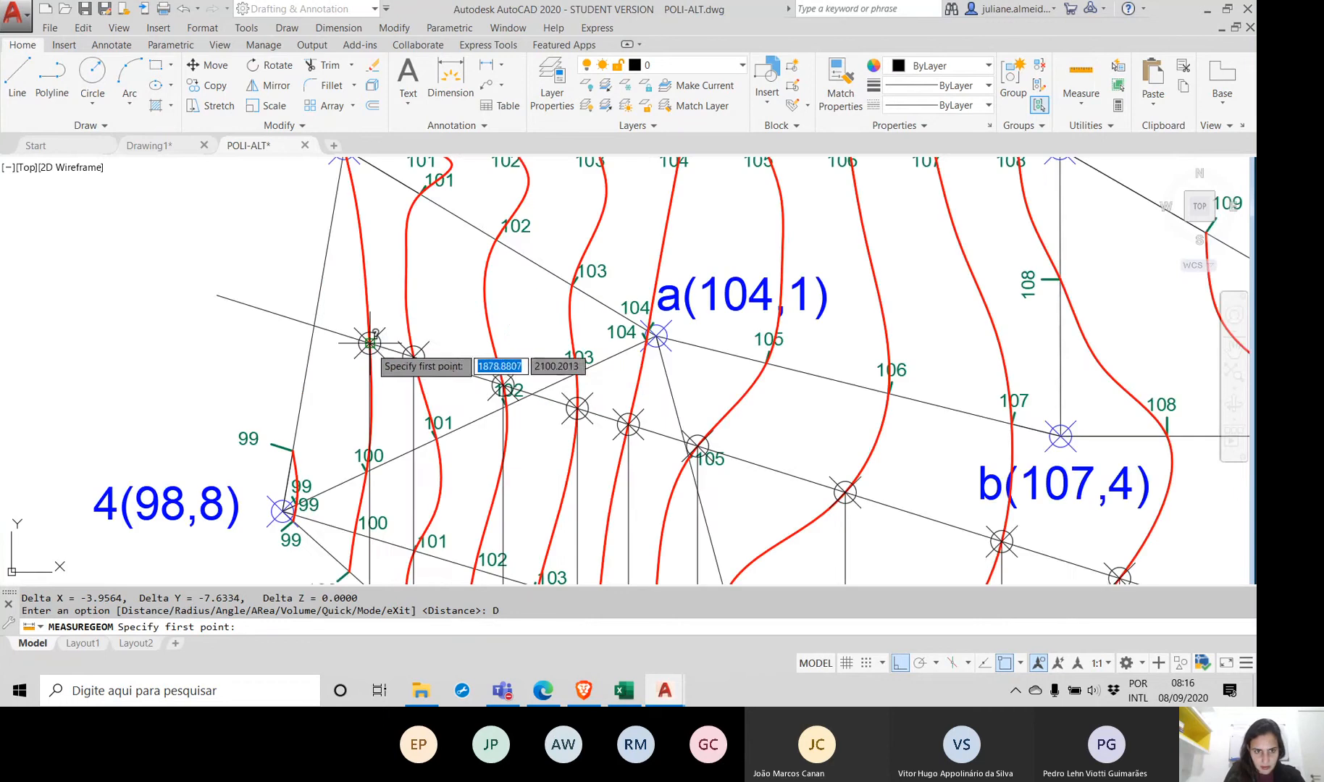
left_click(370, 342)
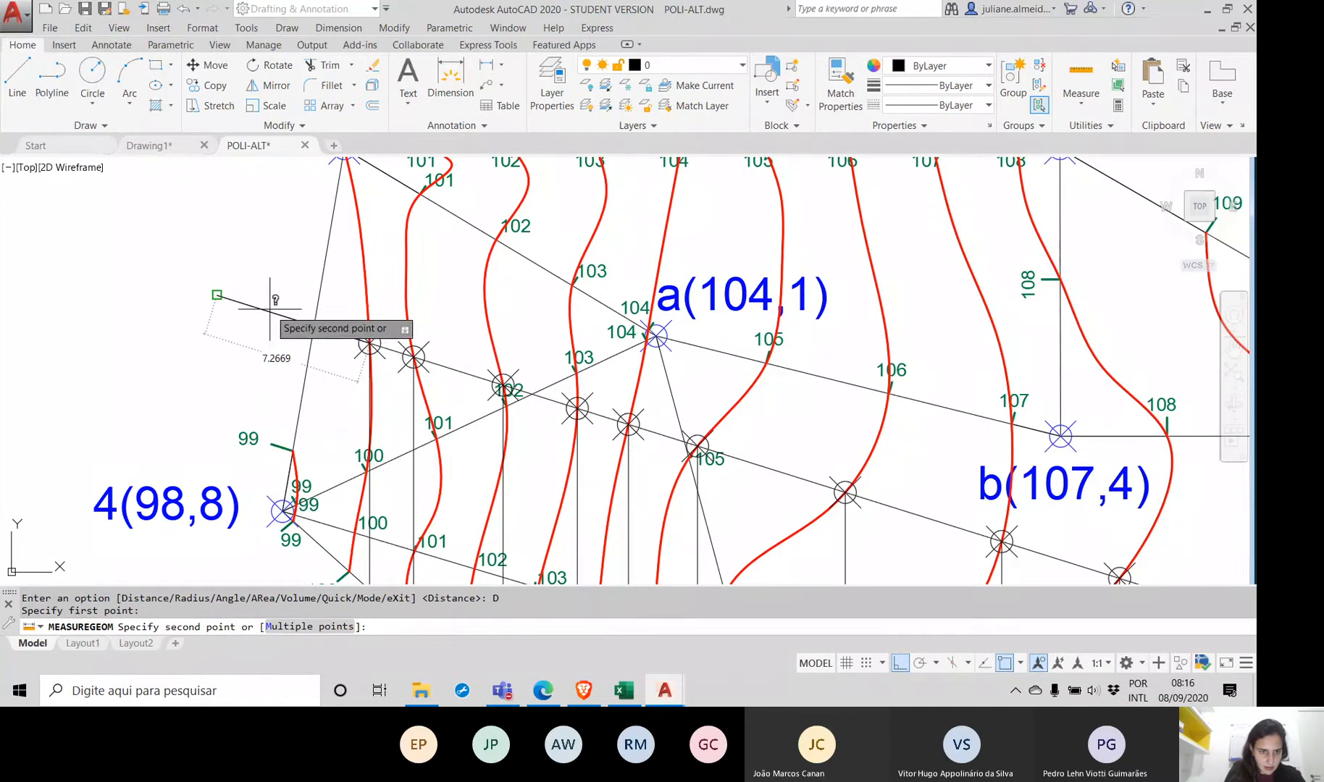
key("Escape")
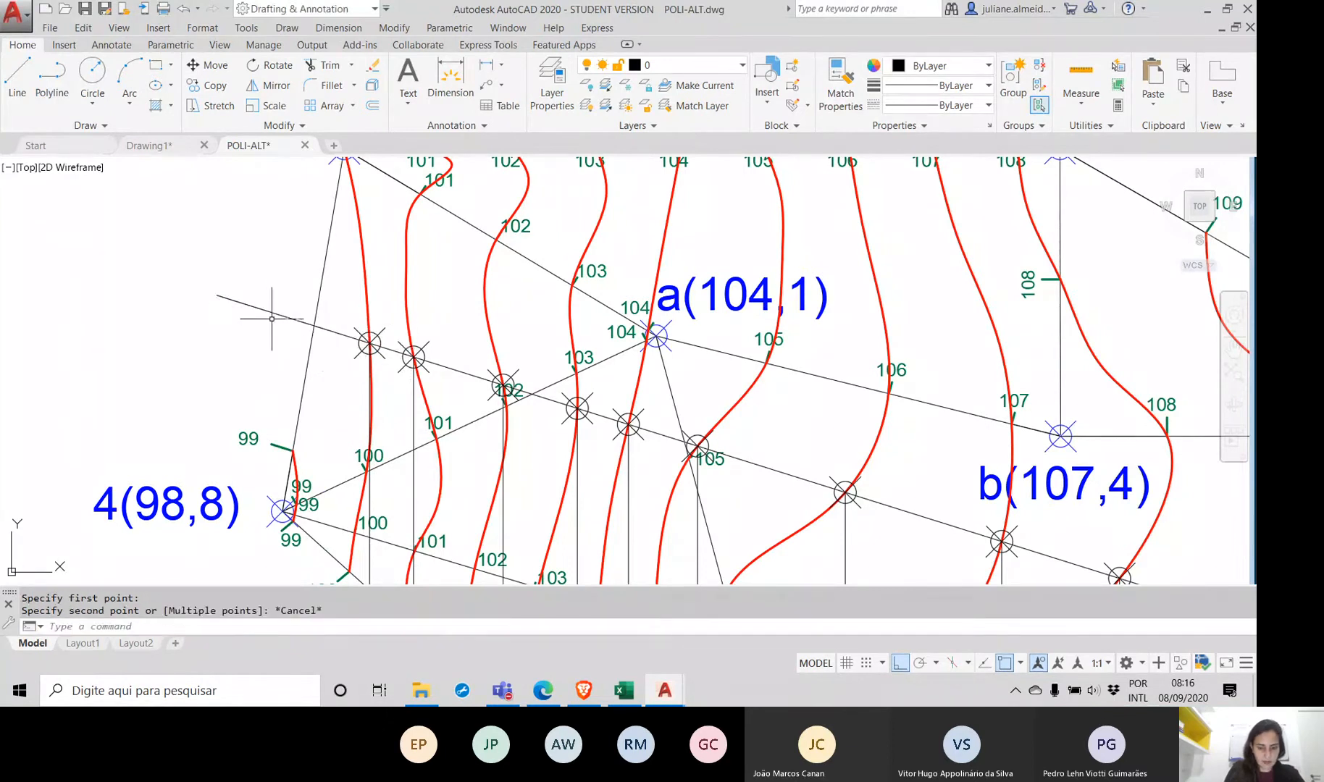
Step: Draw a vertical line from vertex 4 (98,8) upward until it passes the section line
type("line")
key("Return")
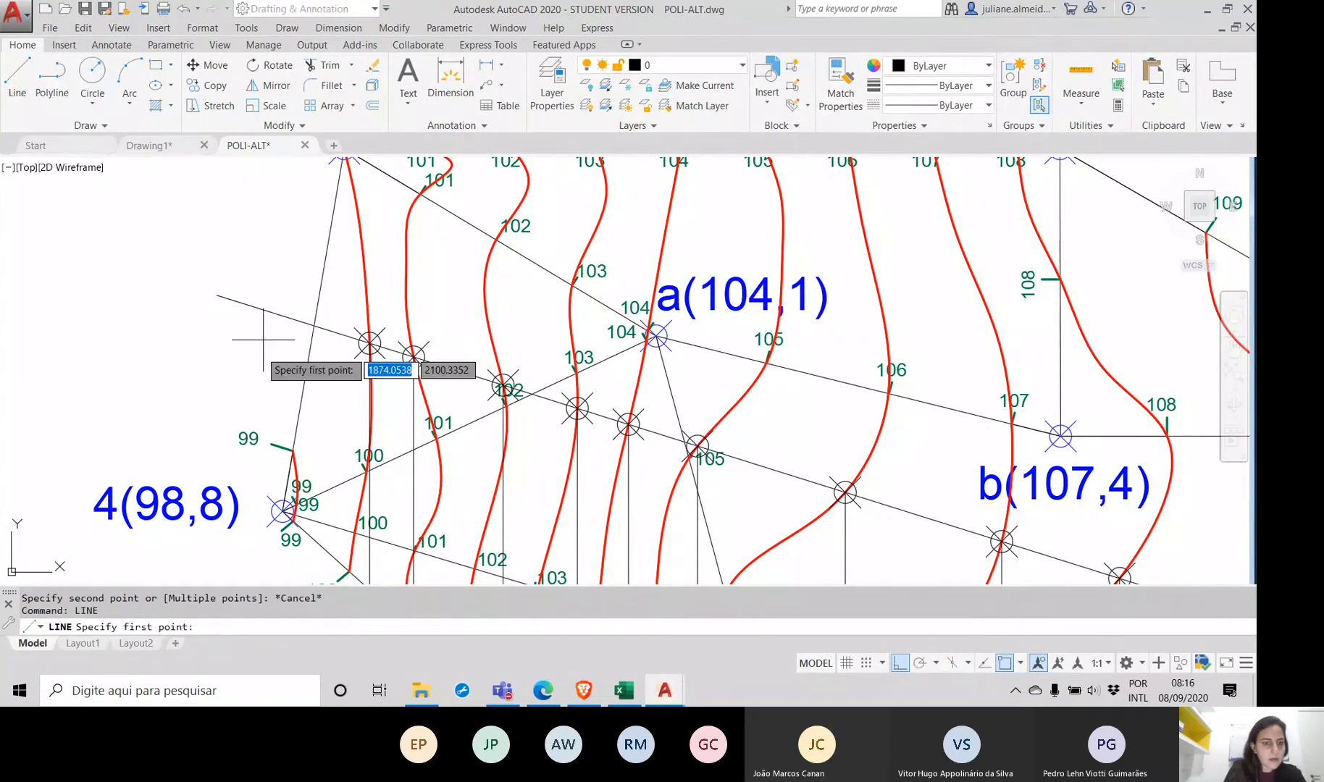
left_click(283, 511)
left_click(282, 218)
key("Return")
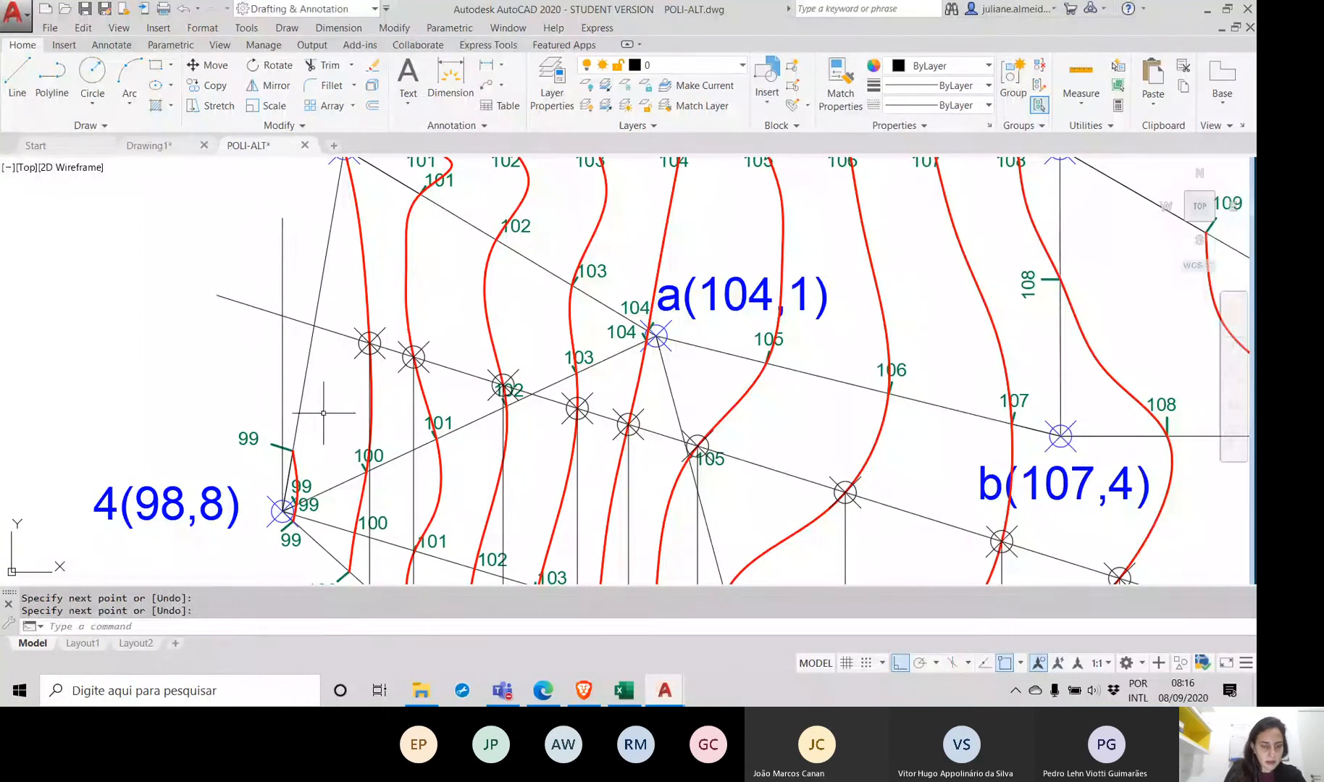
Step: Draw a line from the section point on the 100 contour to where the section line meets the vertical through vertex 4
type("lin")
key("Return")
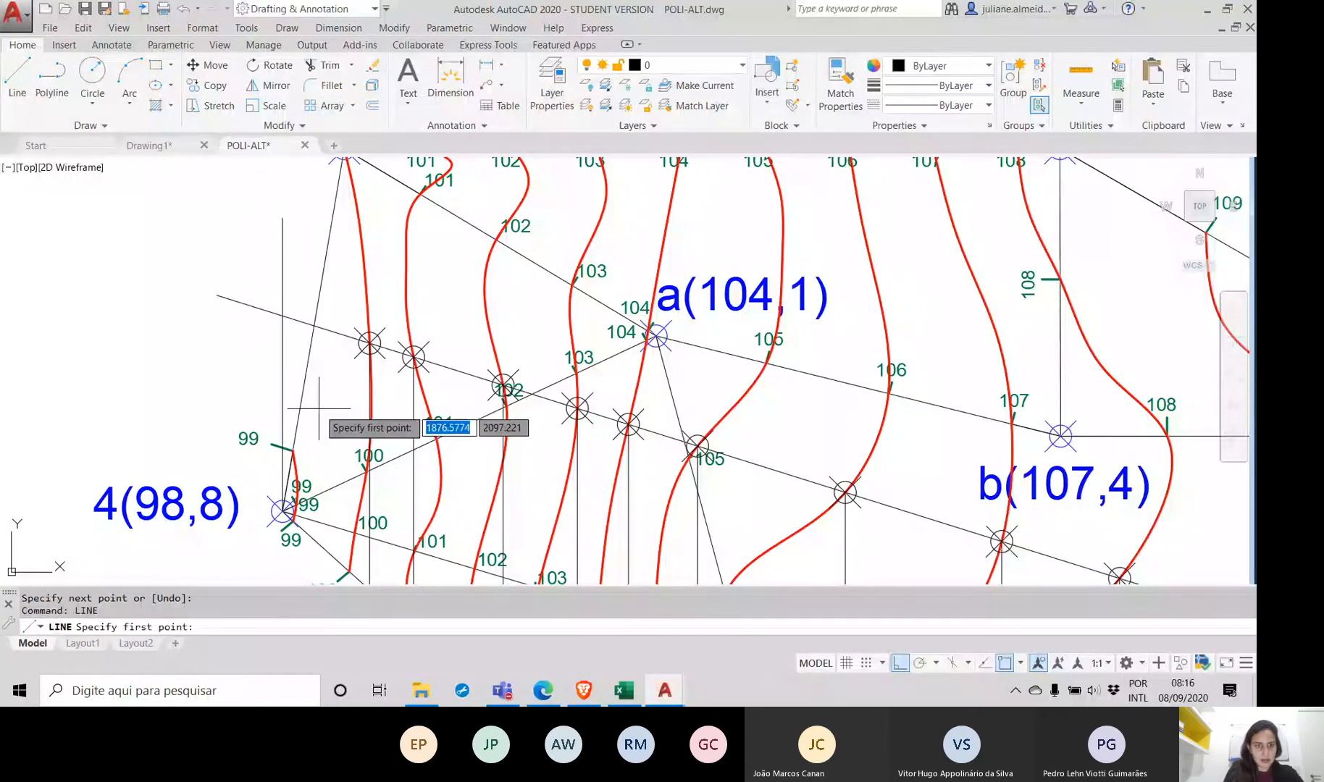
left_click(369, 341)
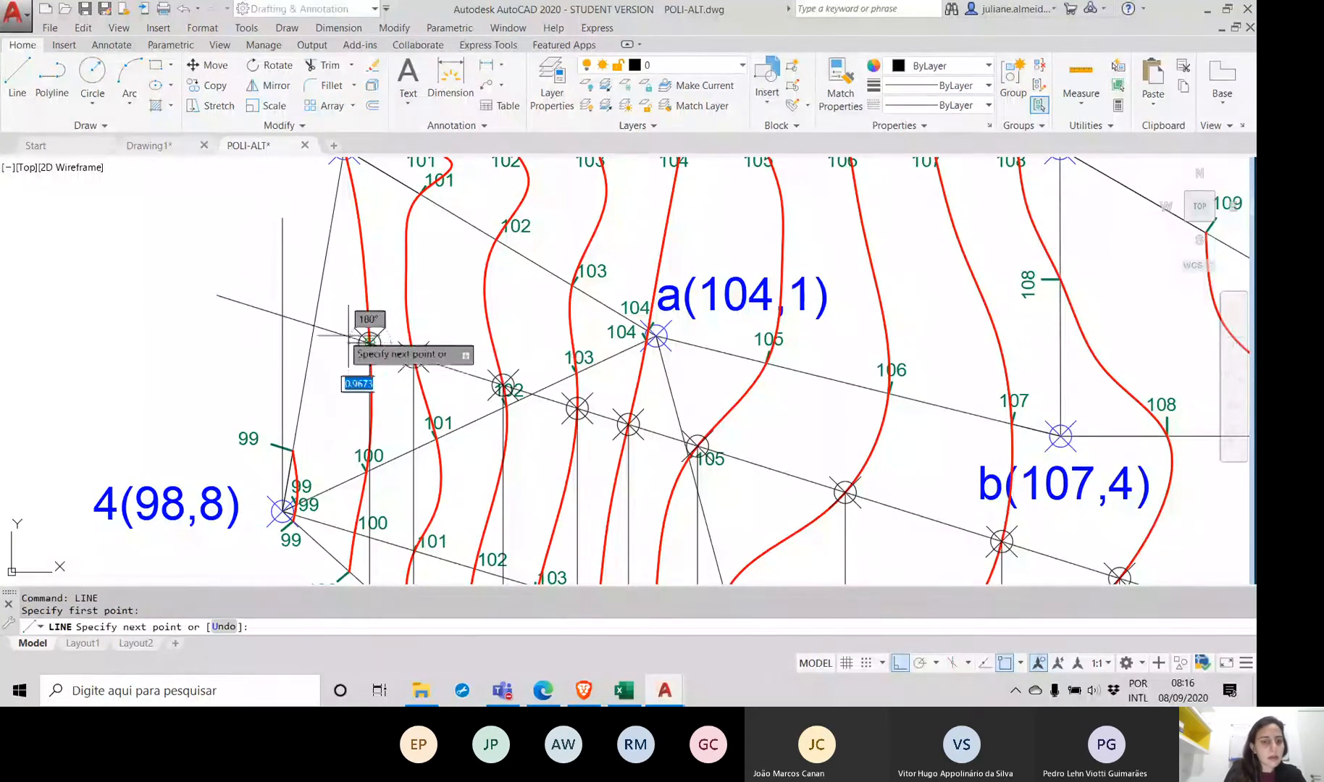
left_click(282, 313)
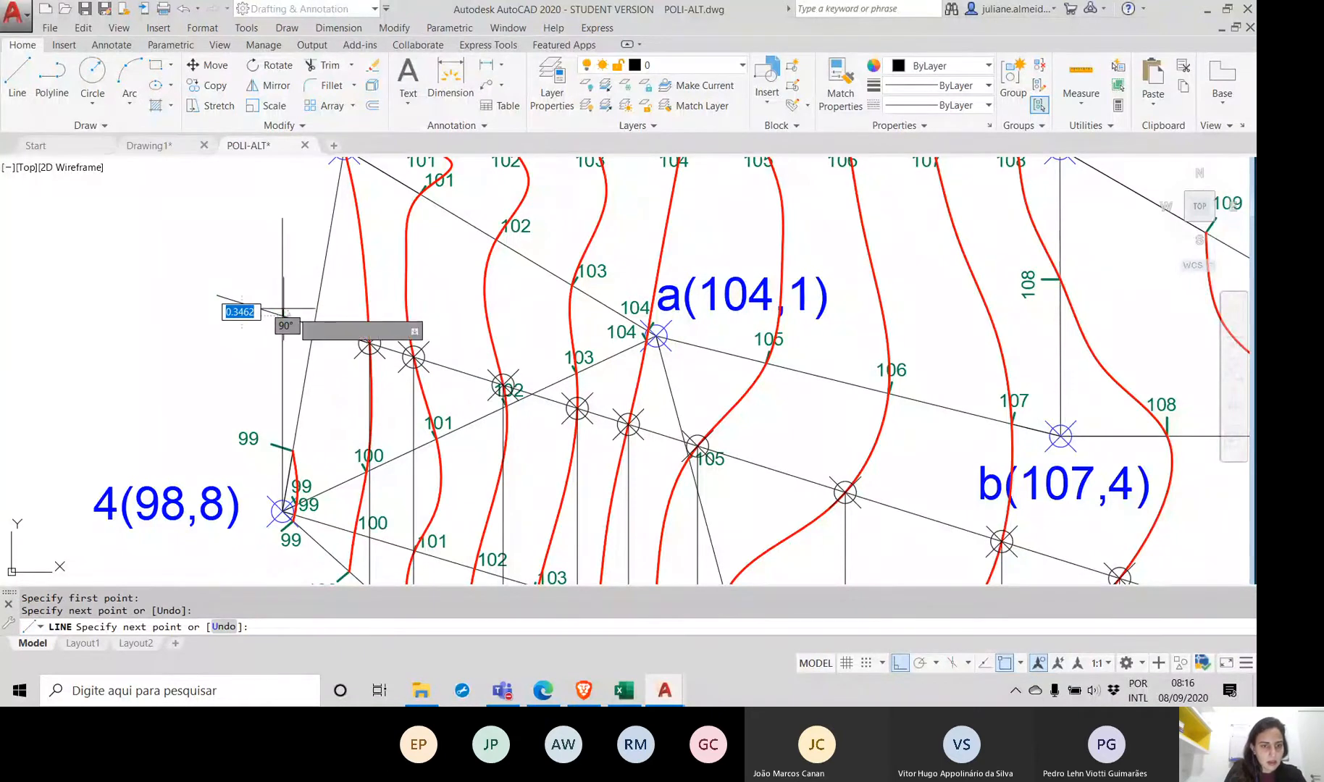
key("Escape")
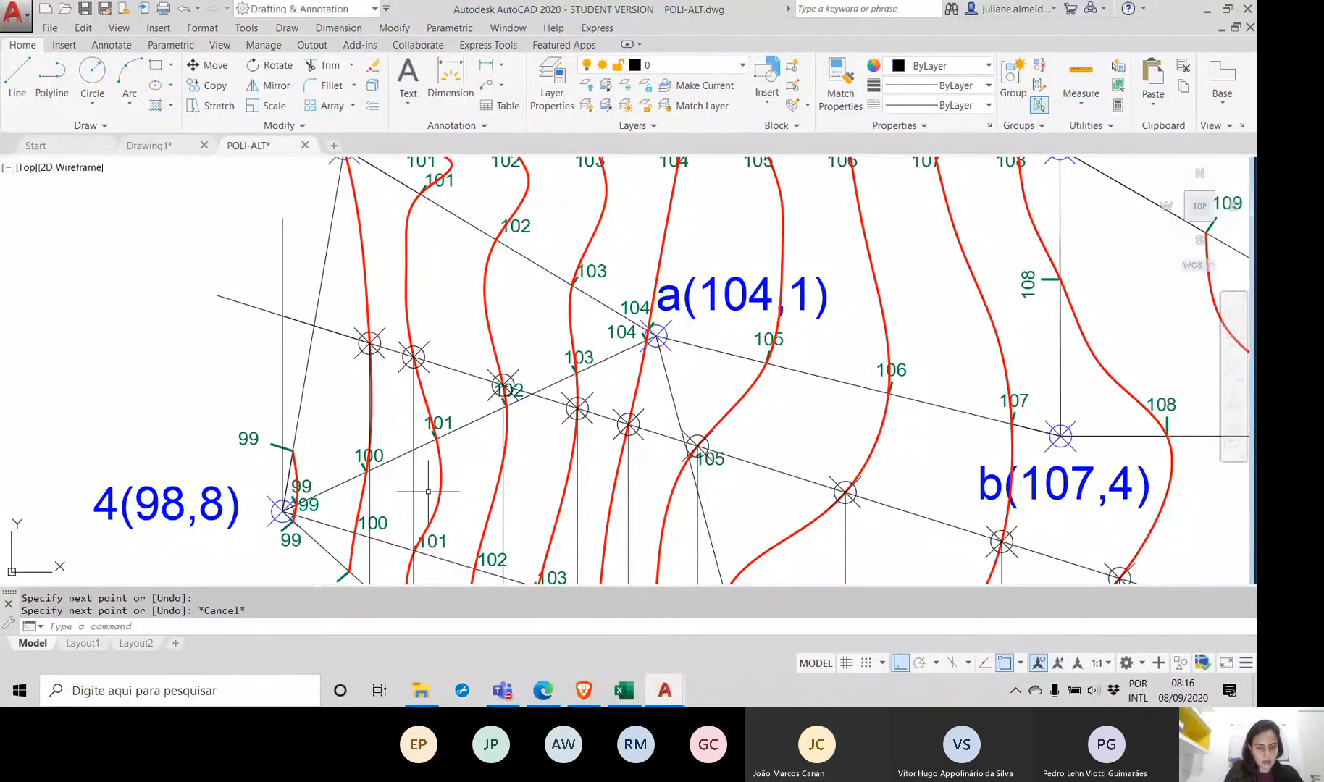
Step: Measure the distance along the section line from its intersection with the vertical through vertex 4 to the 100 contour point
type("MEA")
key("Return")
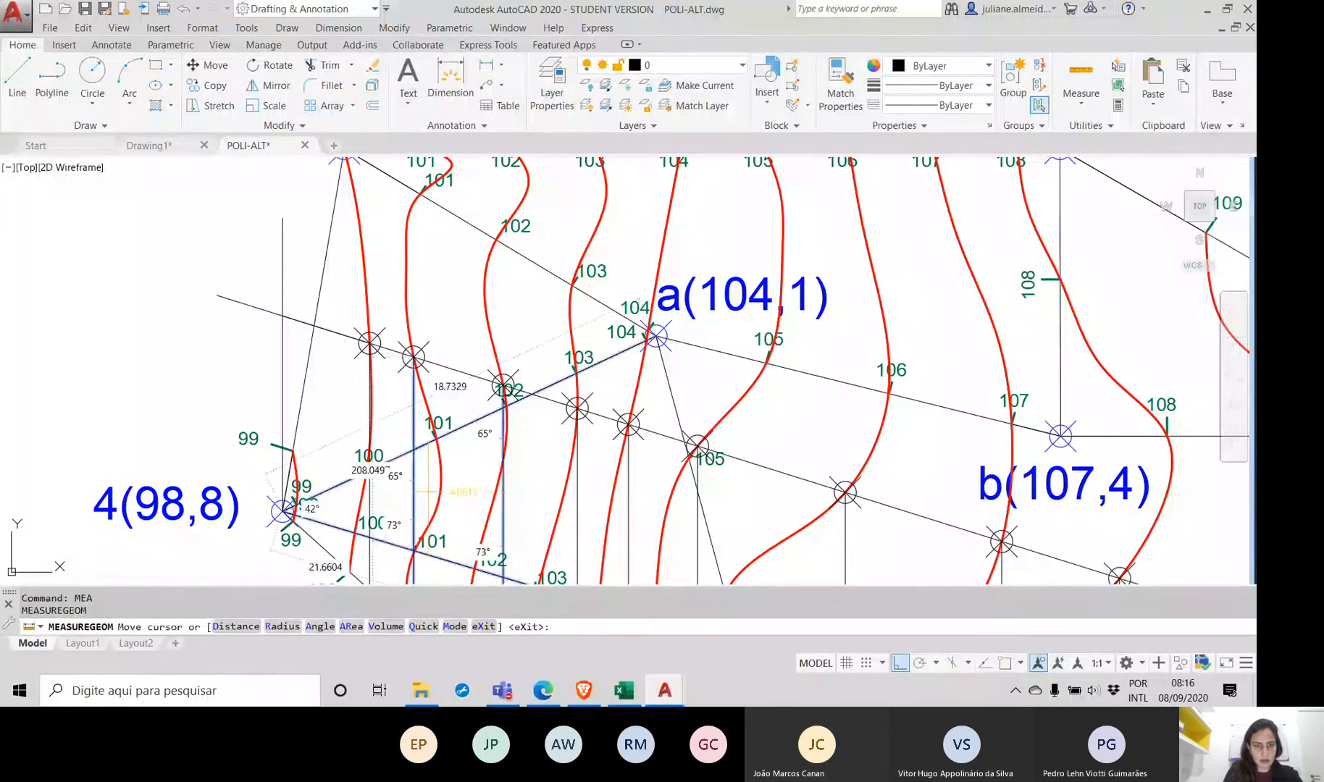
type("D")
key("Return")
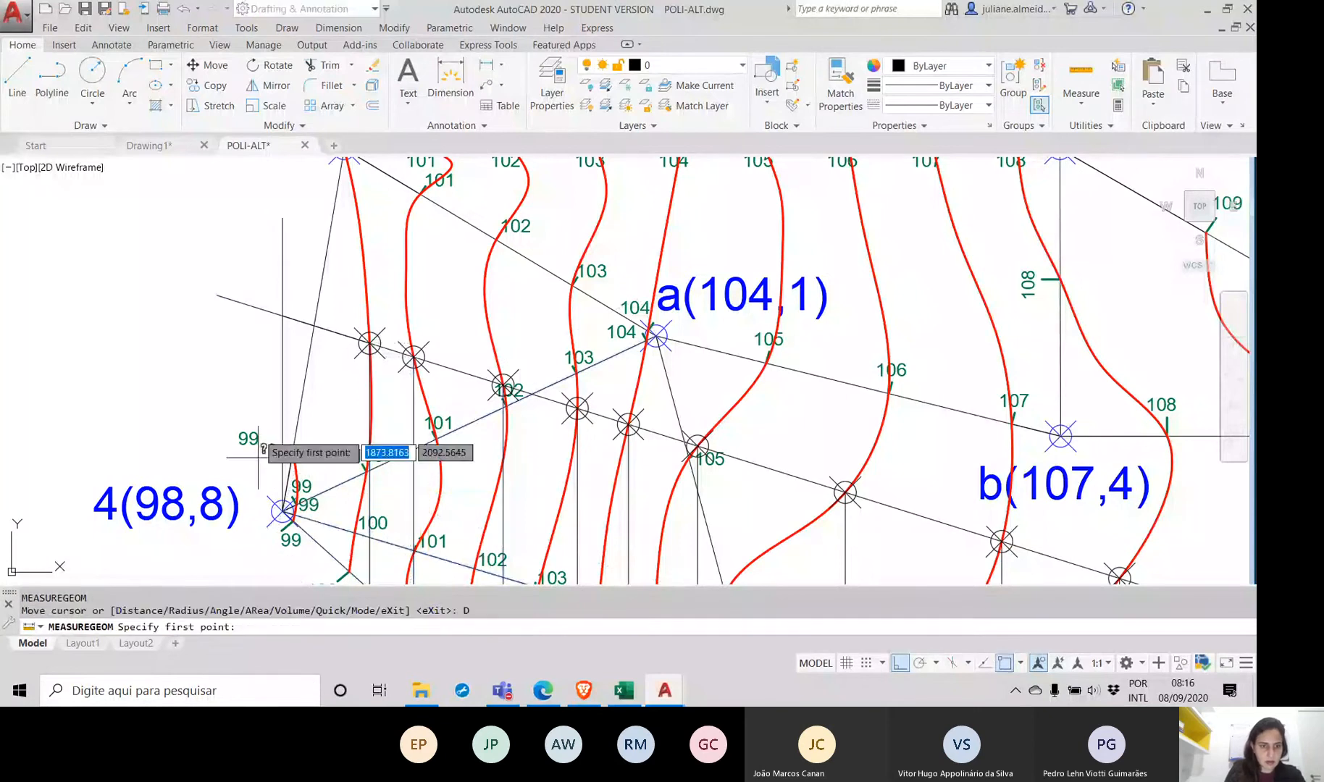
left_click(283, 315)
left_click(370, 342)
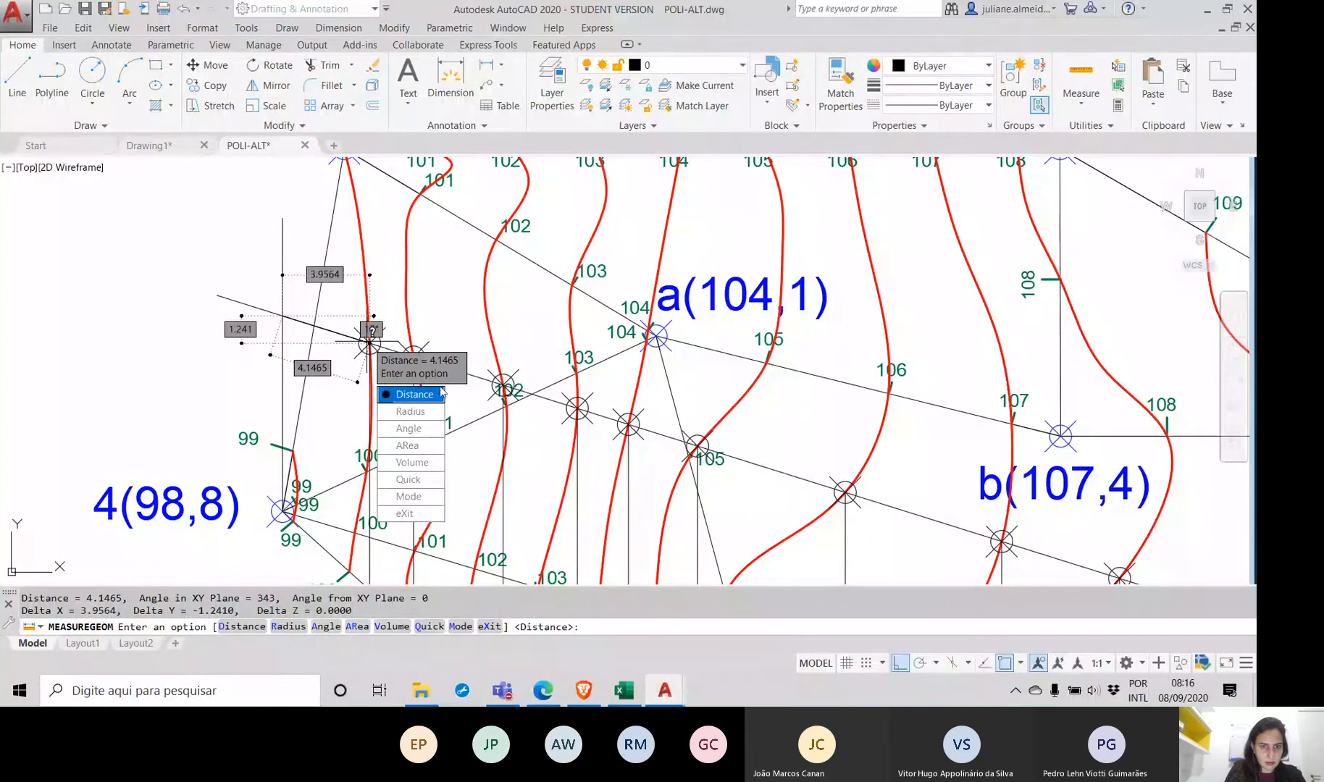
Step: Measure the distance between the section points on the 100 and 101 contours
left_click(411, 395)
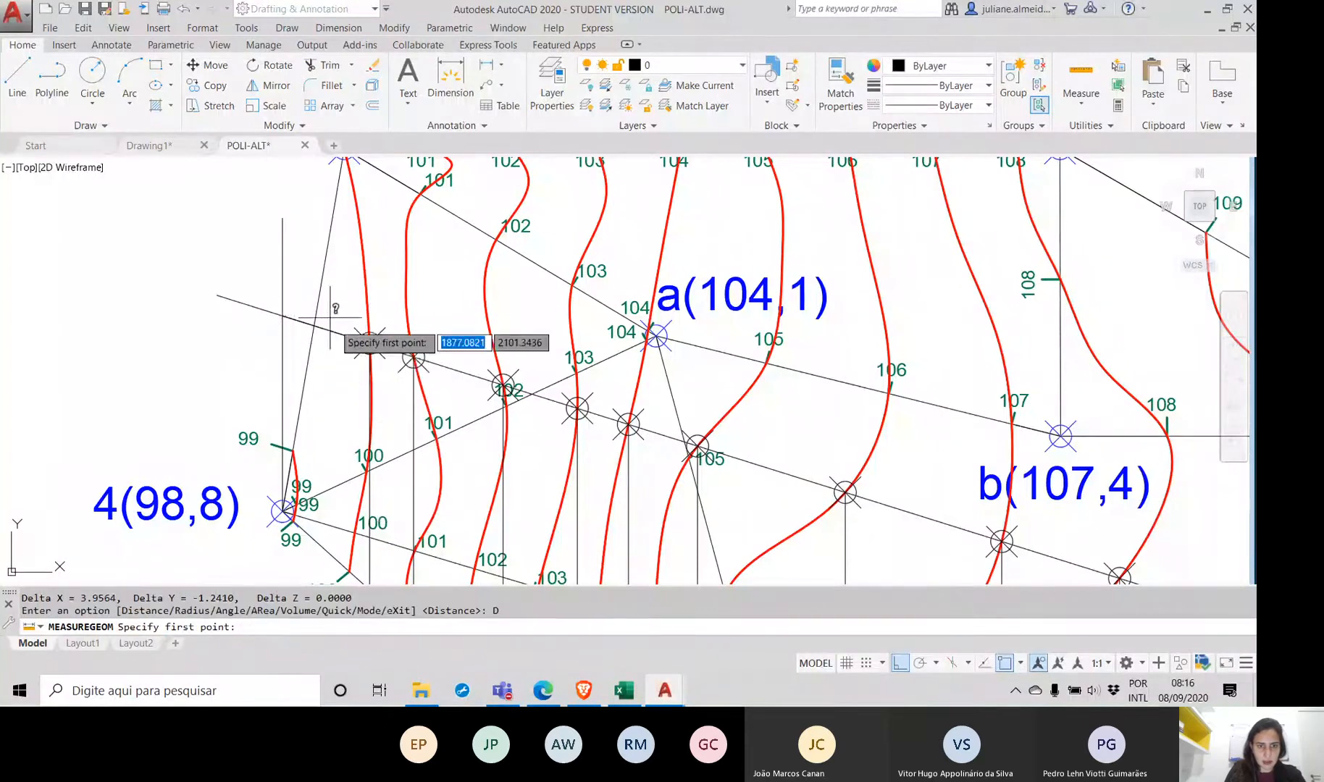
left_click(370, 343)
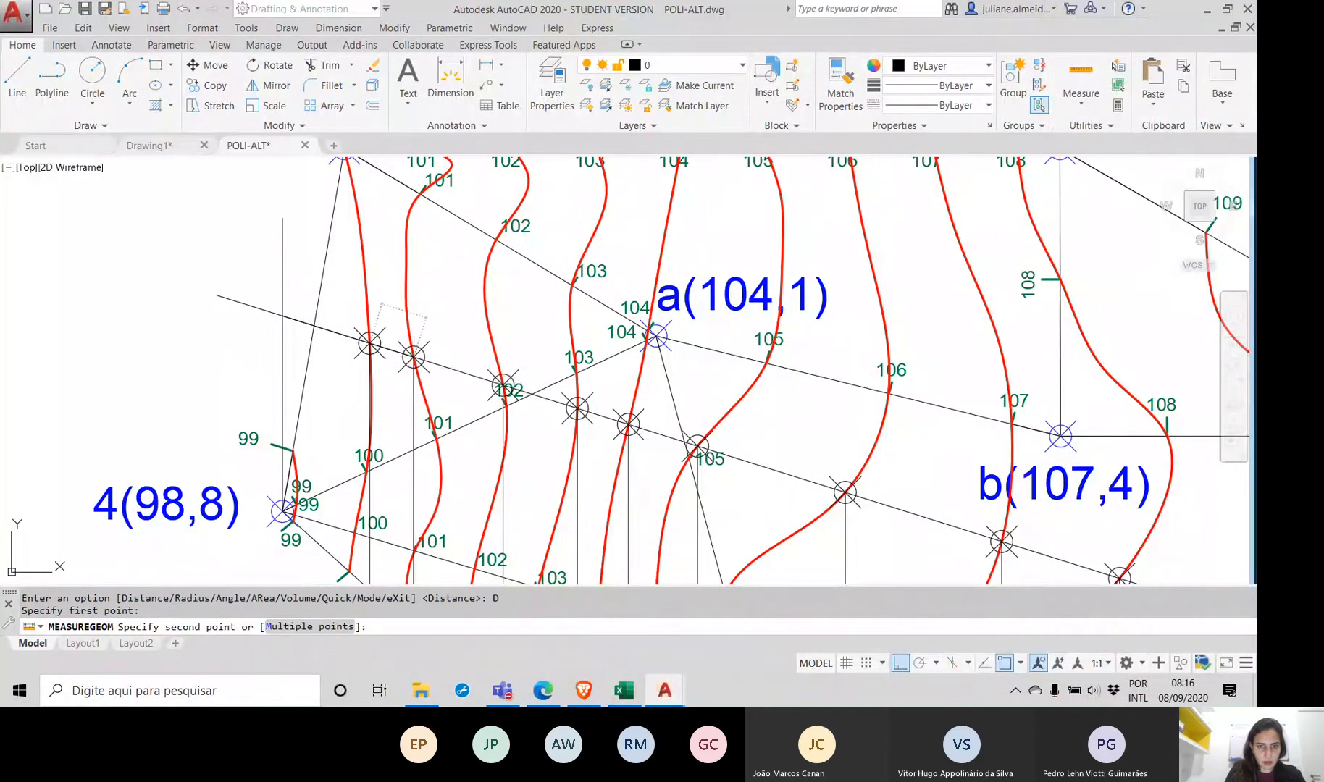
left_click(414, 356)
key("Return")
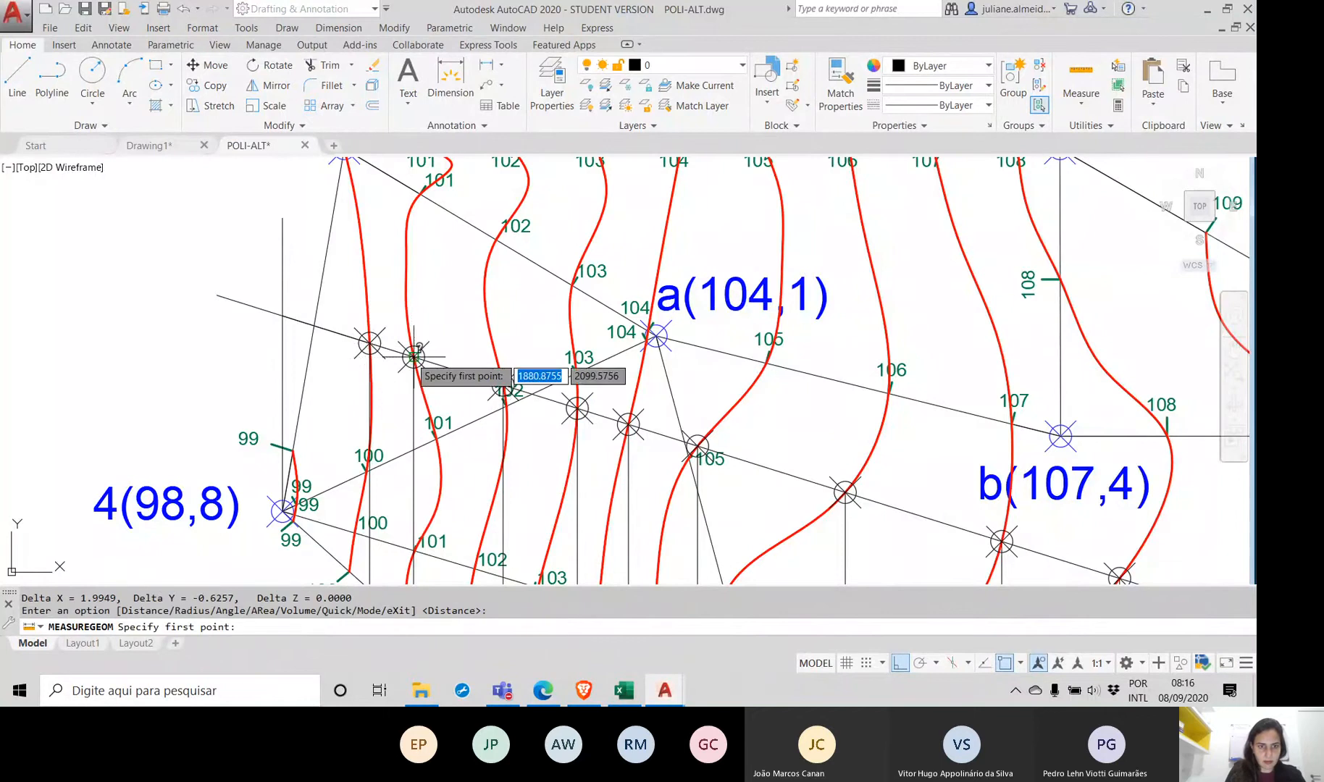
Step: Inspect the spacing of the projection lines along the chart's x(m) axis, near the 98 baseline
scroll(406, 355, "down", 5)
mouse_move(400, 387)
middle_mouse_down()
mouse_move(399, 176)
mouse_move(402, 195)
middle_mouse_up()
middle_click_drag(402, 464, 402, 195)
middle_click_drag(404, 500, 414, 196)
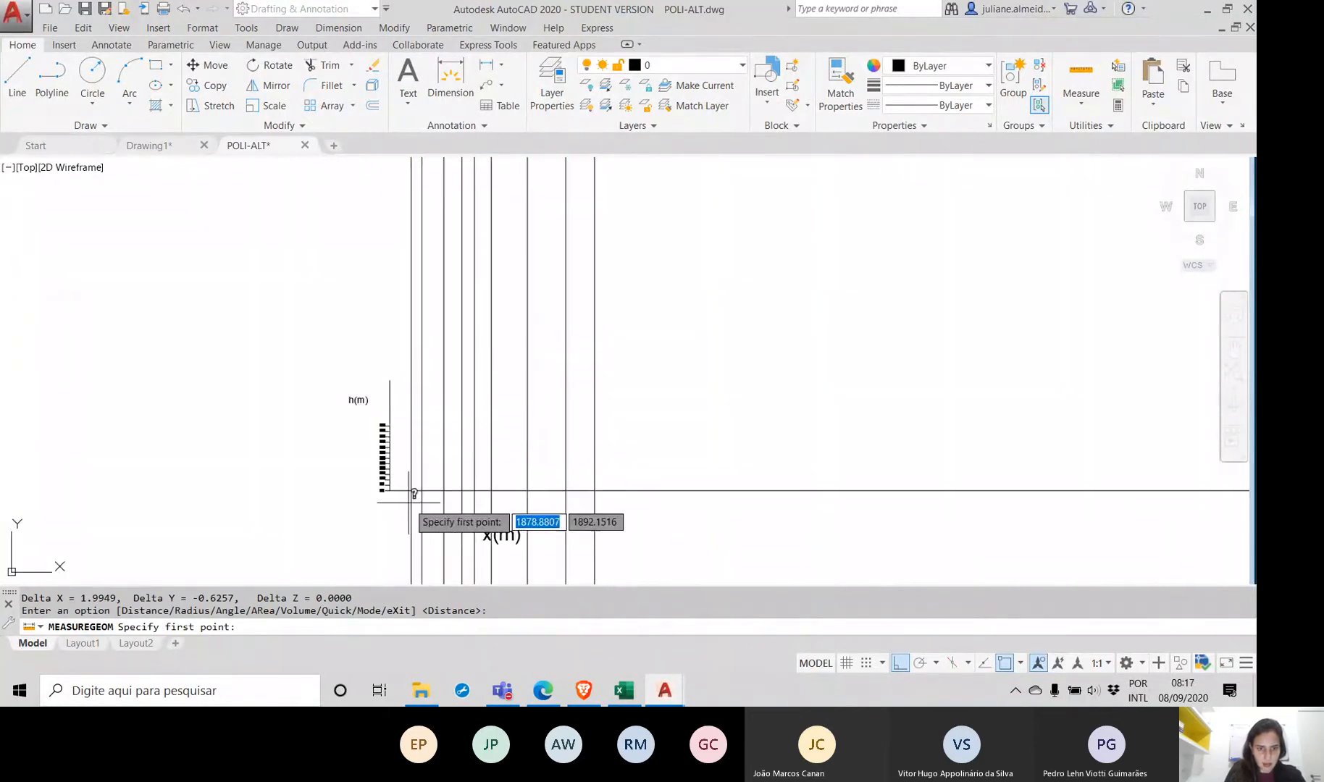
scroll(417, 504, "up", 5)
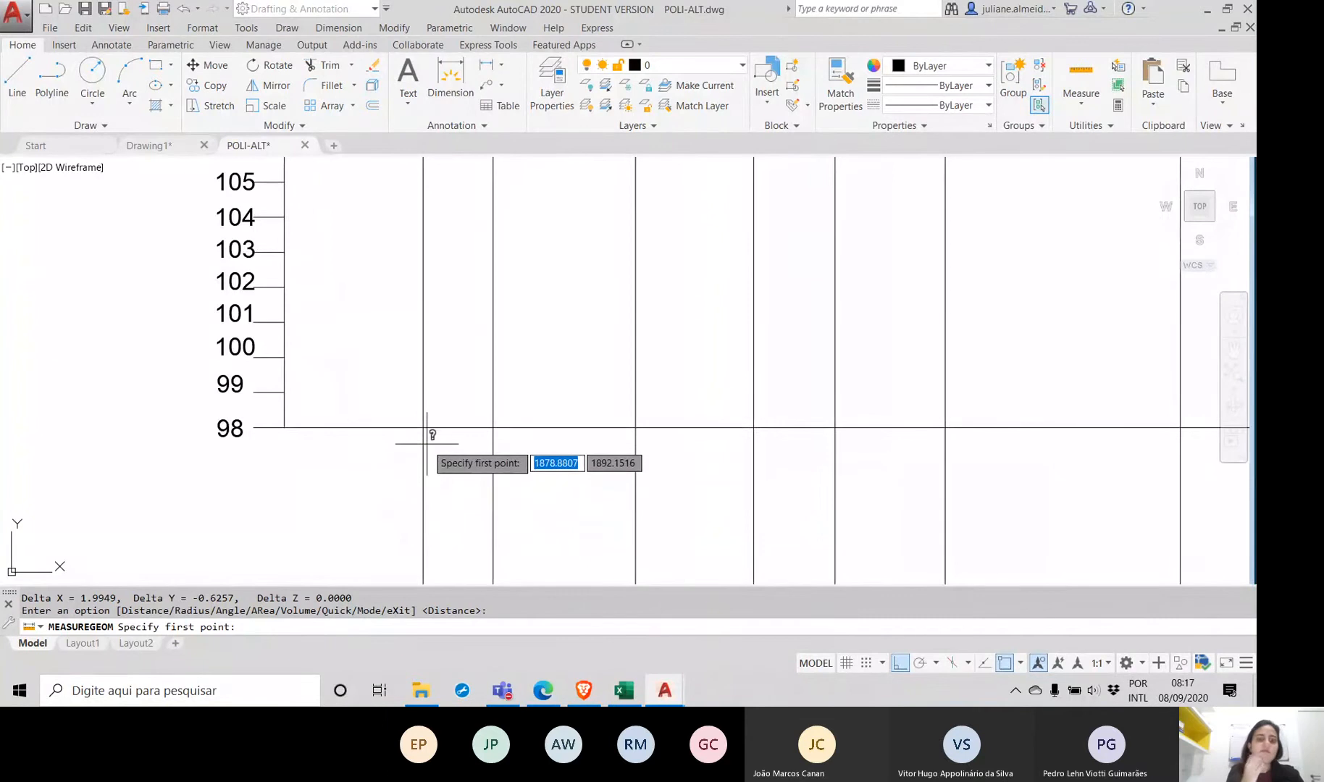
scroll(436, 463, "down", 3)
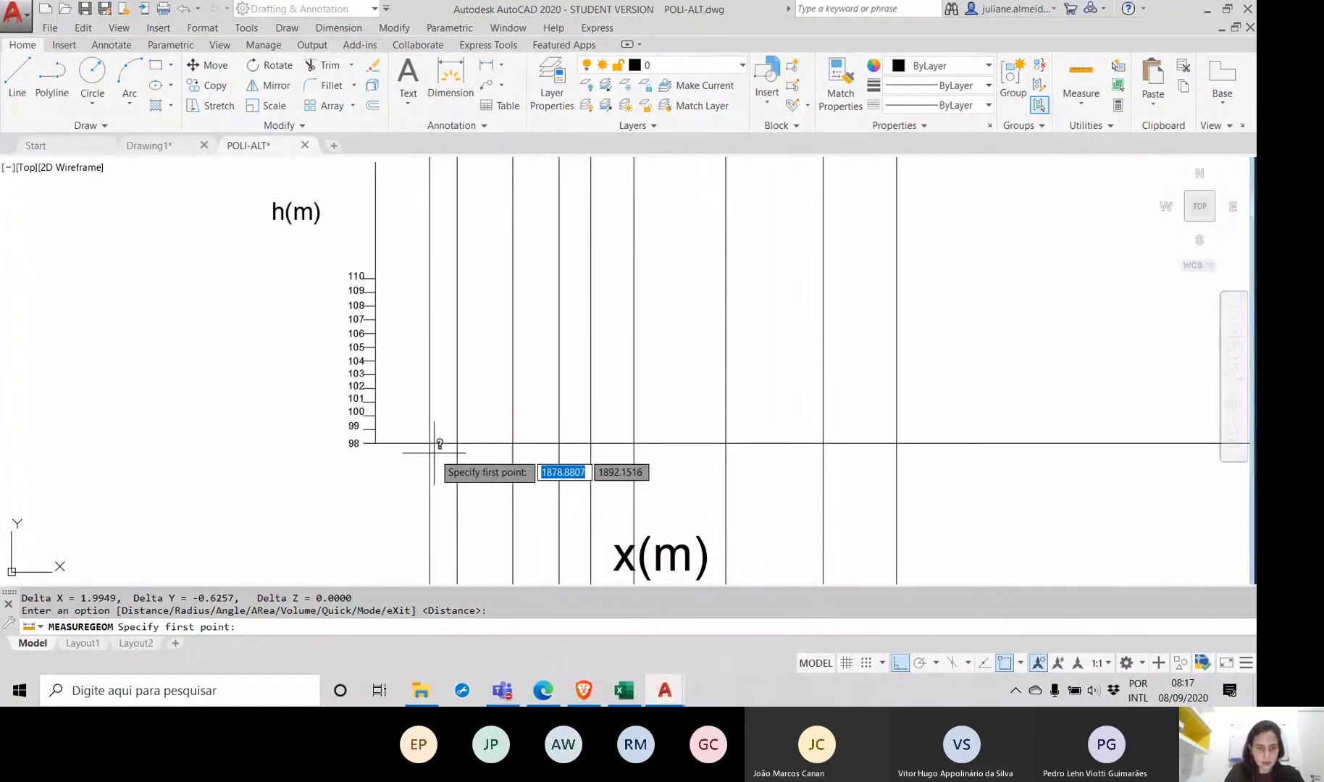
Step: Switch to Microsoft Teams, show the full text of the latest meeting chat message, and return to screen sharing
left_click(502, 691)
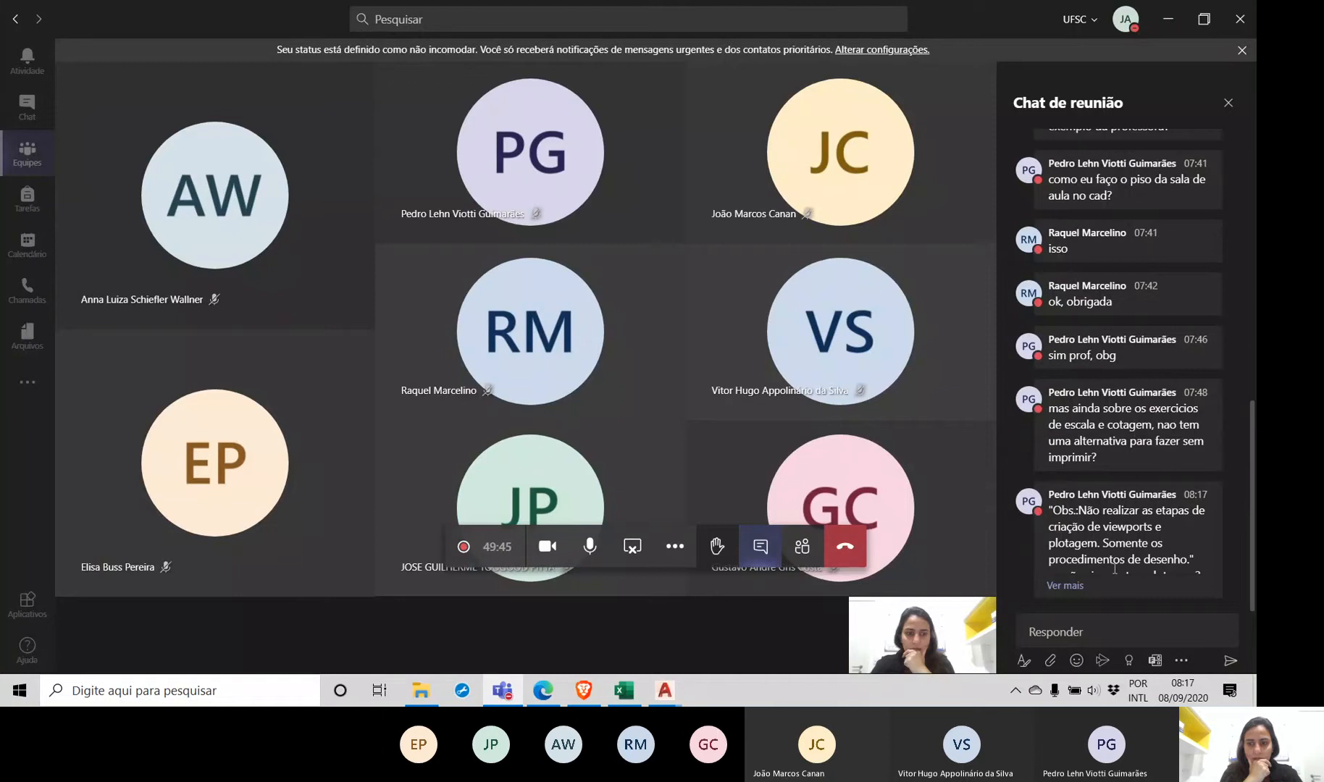
left_click(1075, 586)
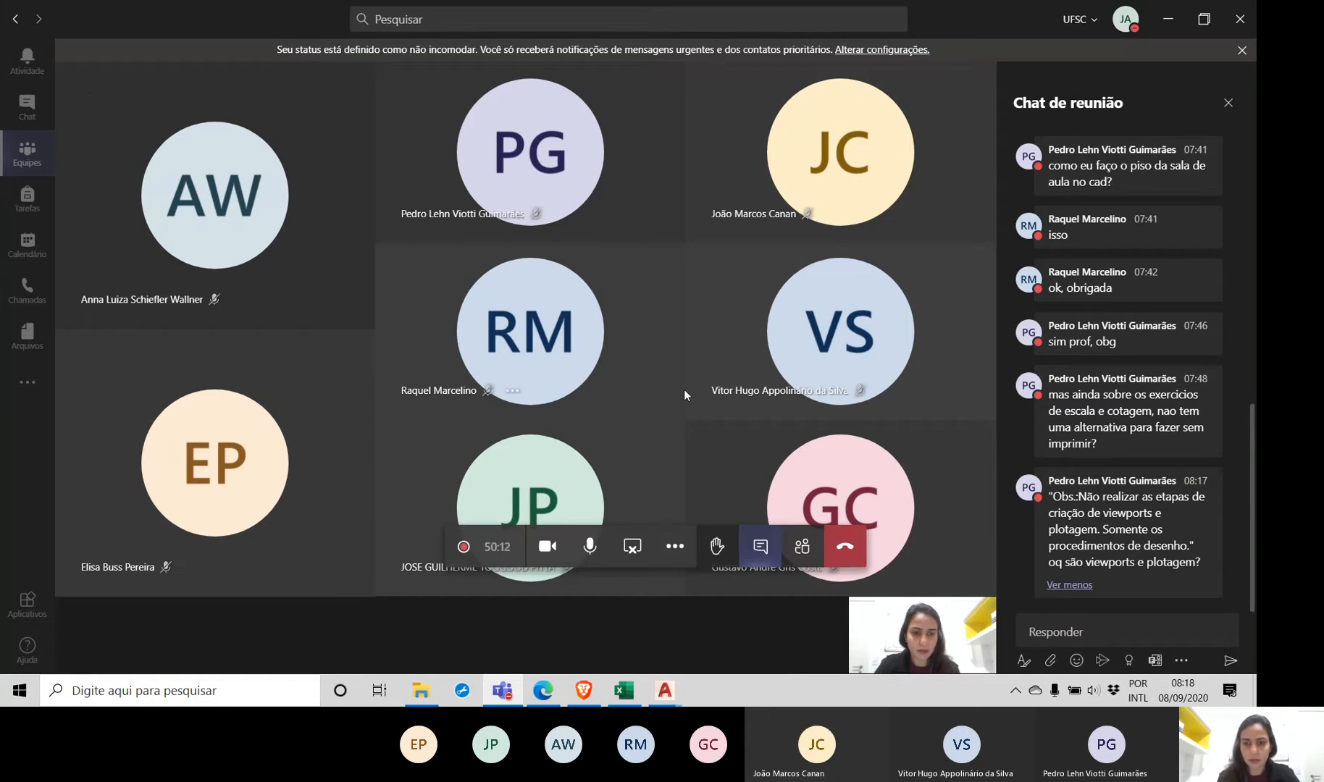
left_click(632, 545)
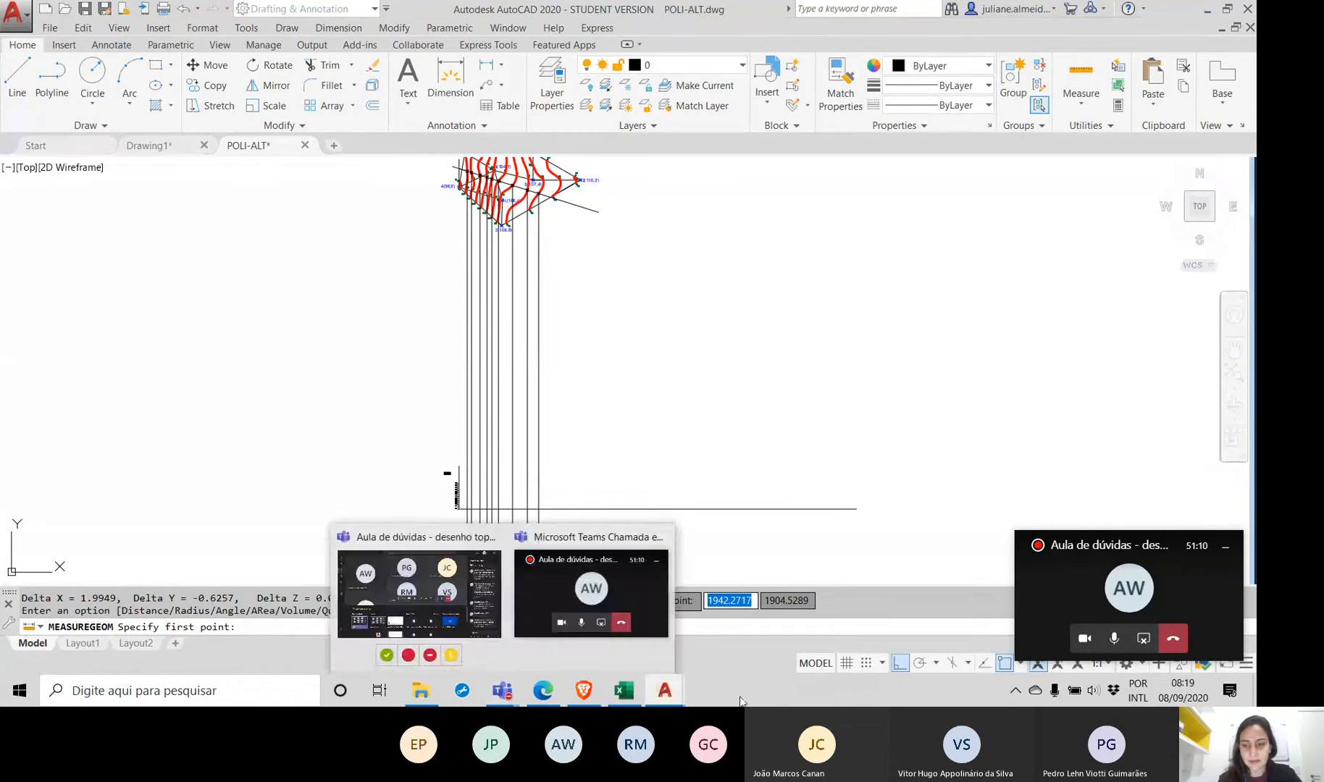
Step: Close the Layer Properties Manager in the Drawing1 drawing
left_click(1142, 645)
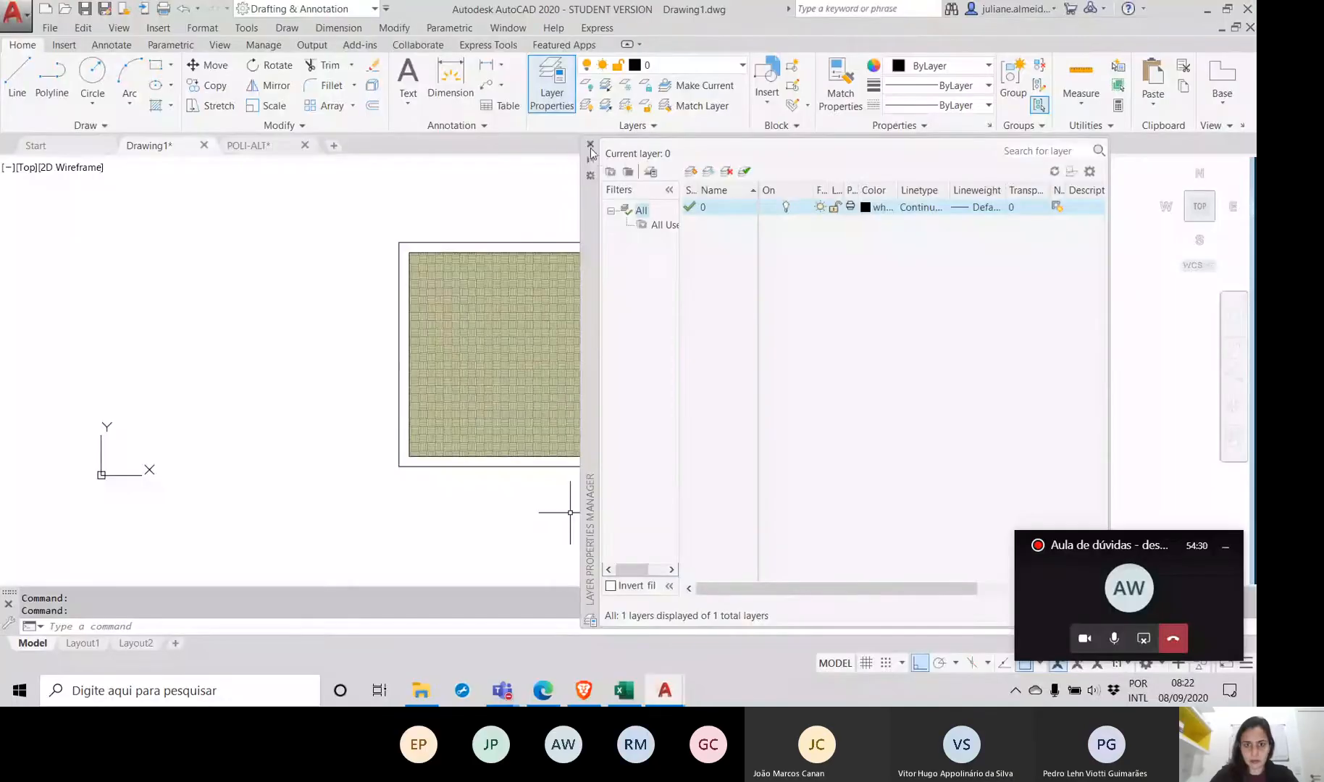
left_click(544, 105)
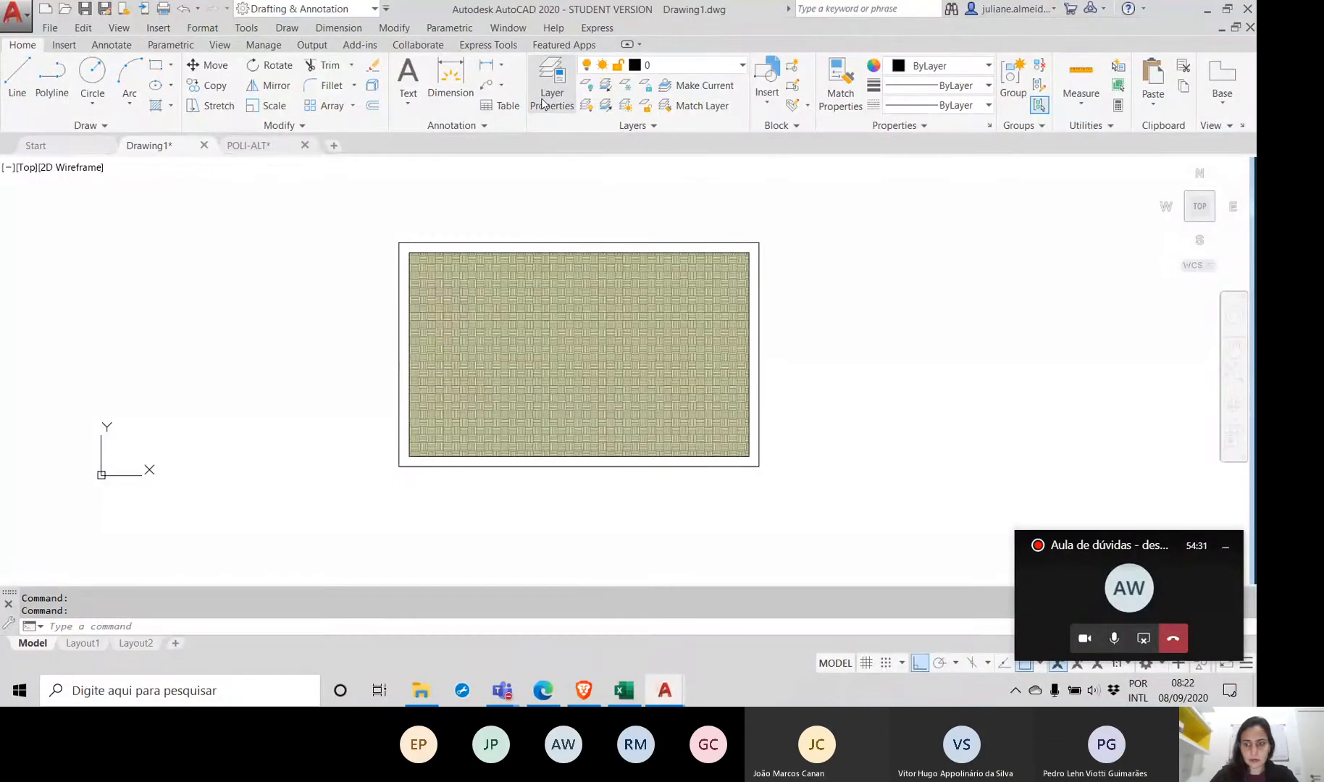
Step: Set the lineweight of layer 0 to 0.60 mm in the Layer Properties Manager and close the manager
left_click(544, 105)
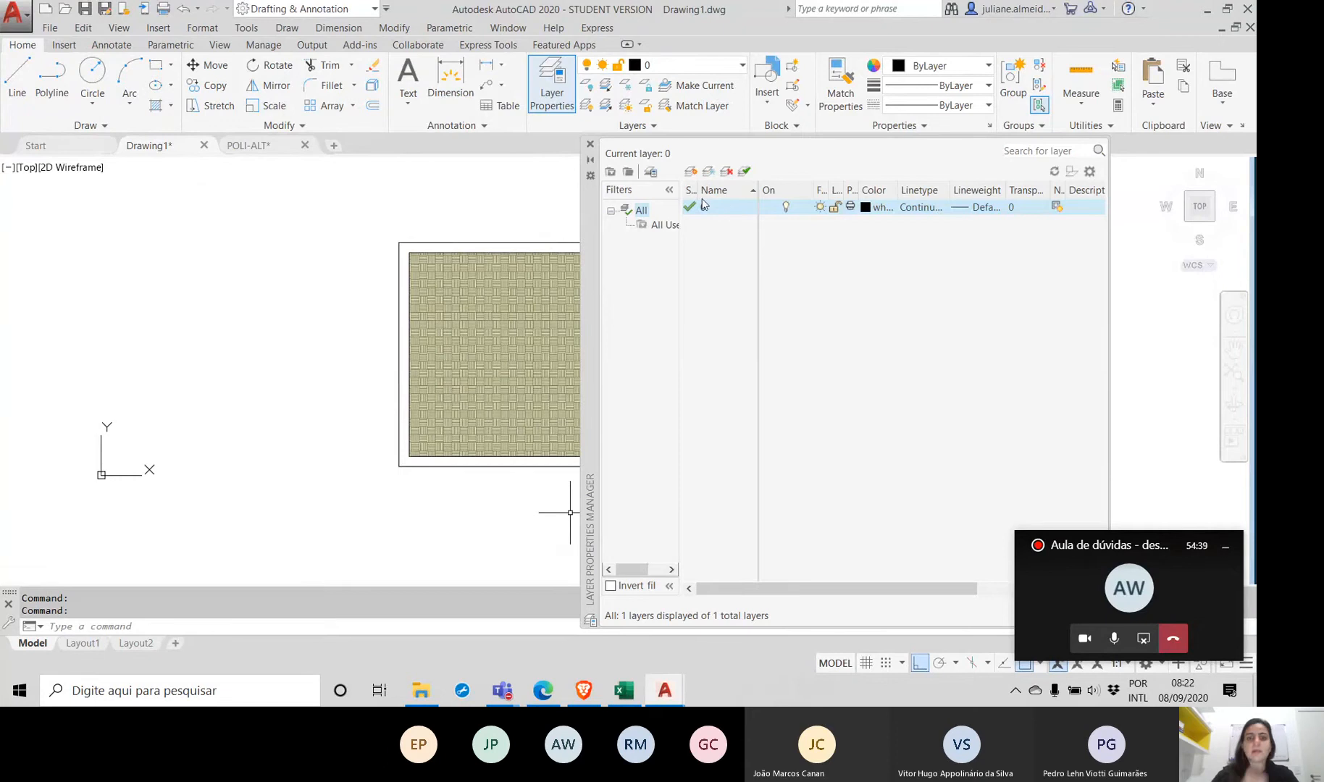
left_click(981, 207)
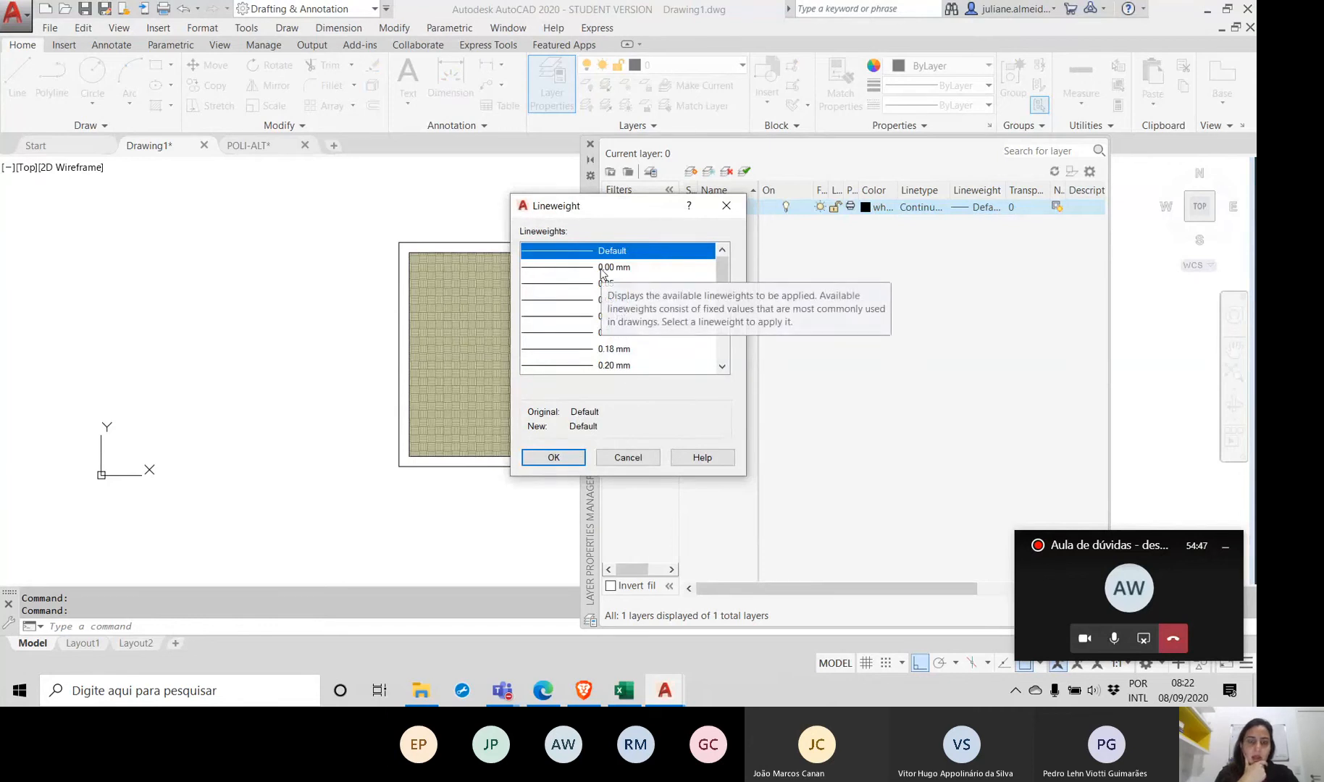
scroll(602, 274, "down", 1)
scroll(630, 317, "down", 1)
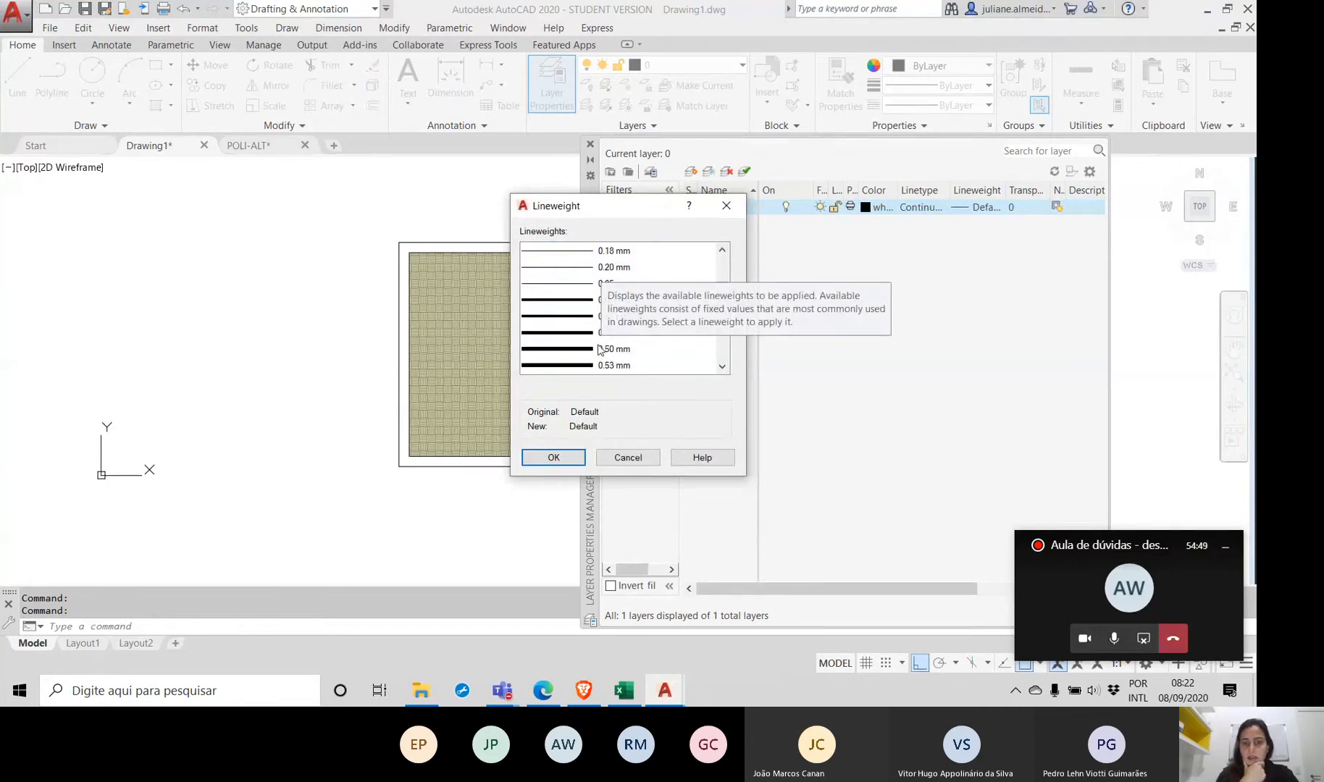
scroll(613, 353, "down", 1)
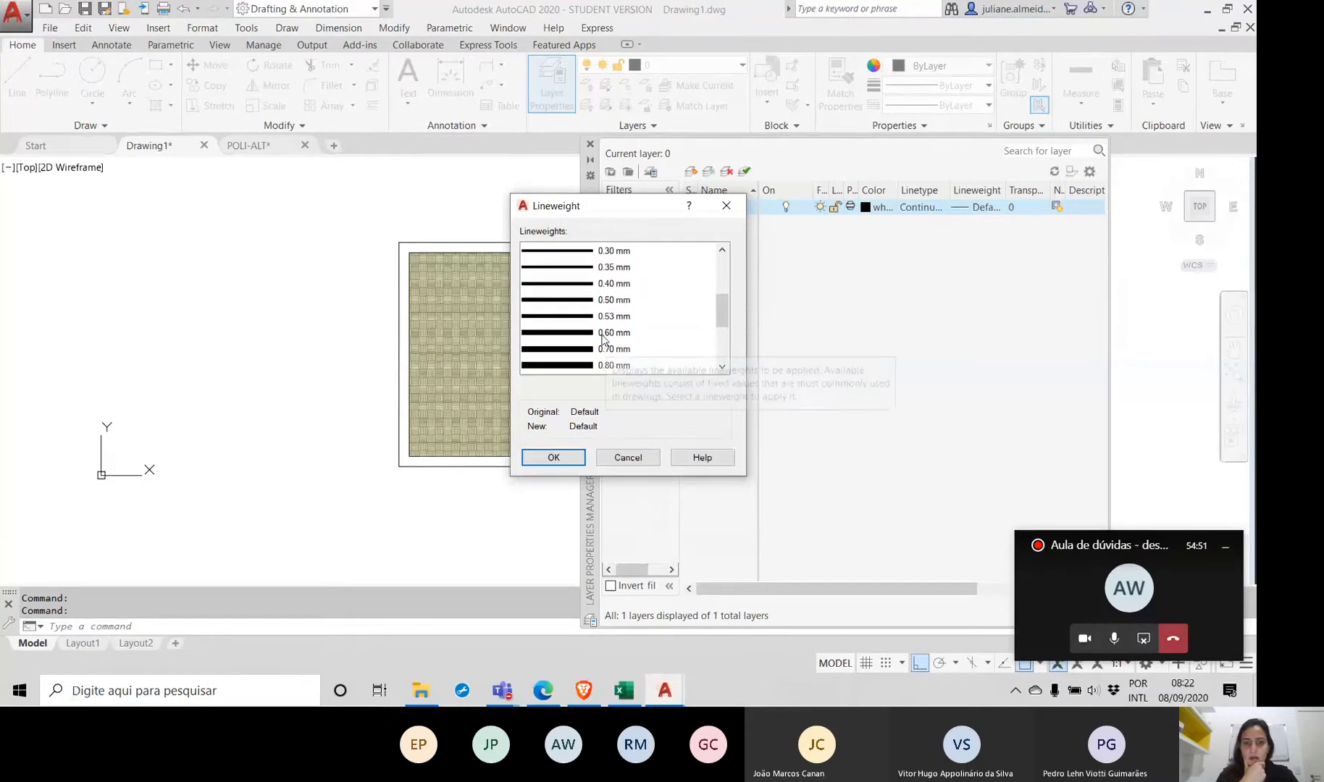
left_click(609, 335)
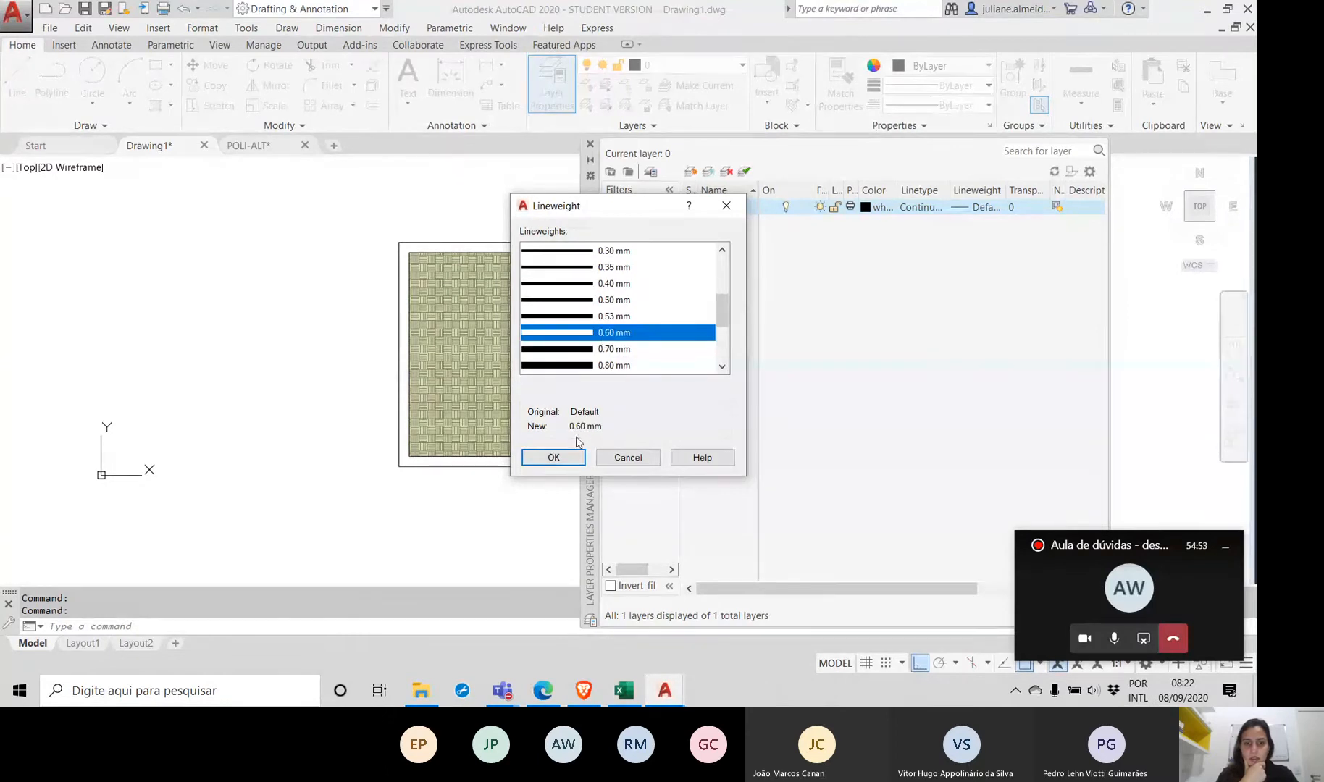
left_click(554, 458)
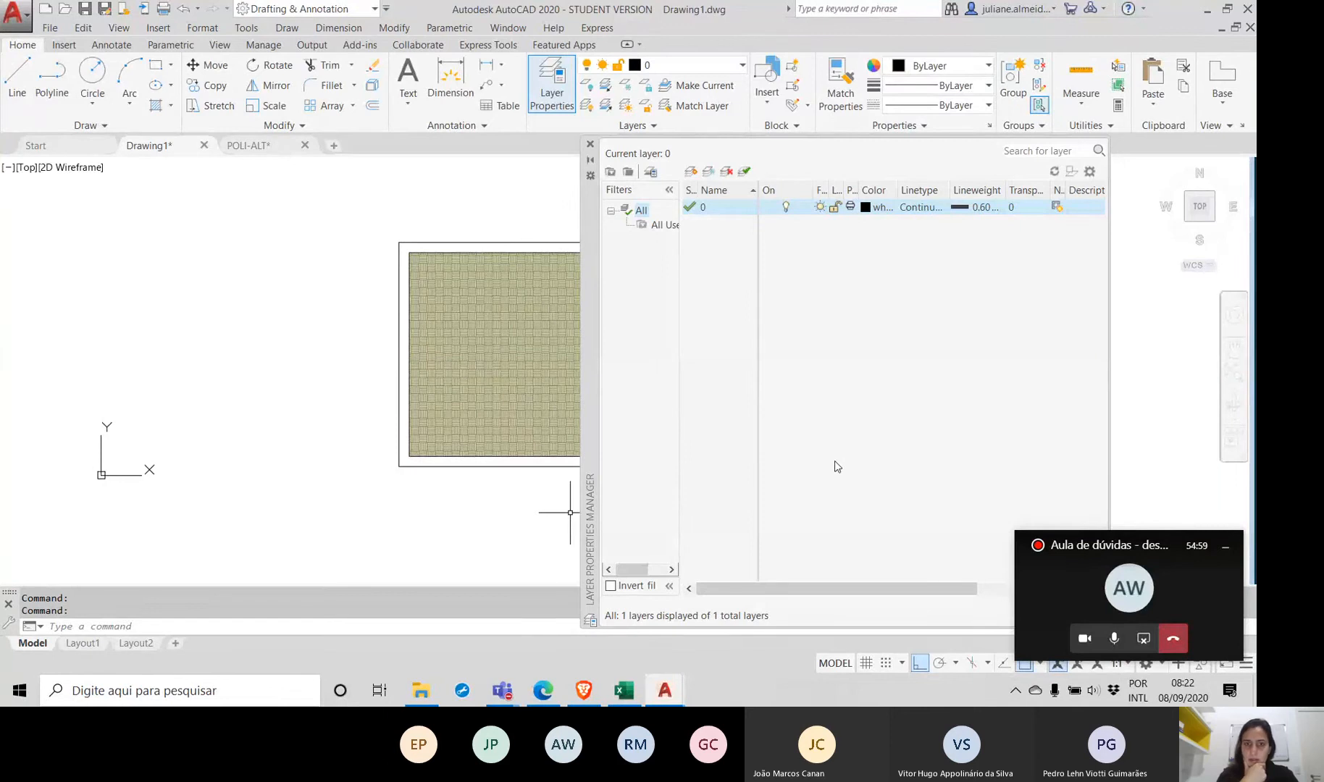
left_click(590, 144)
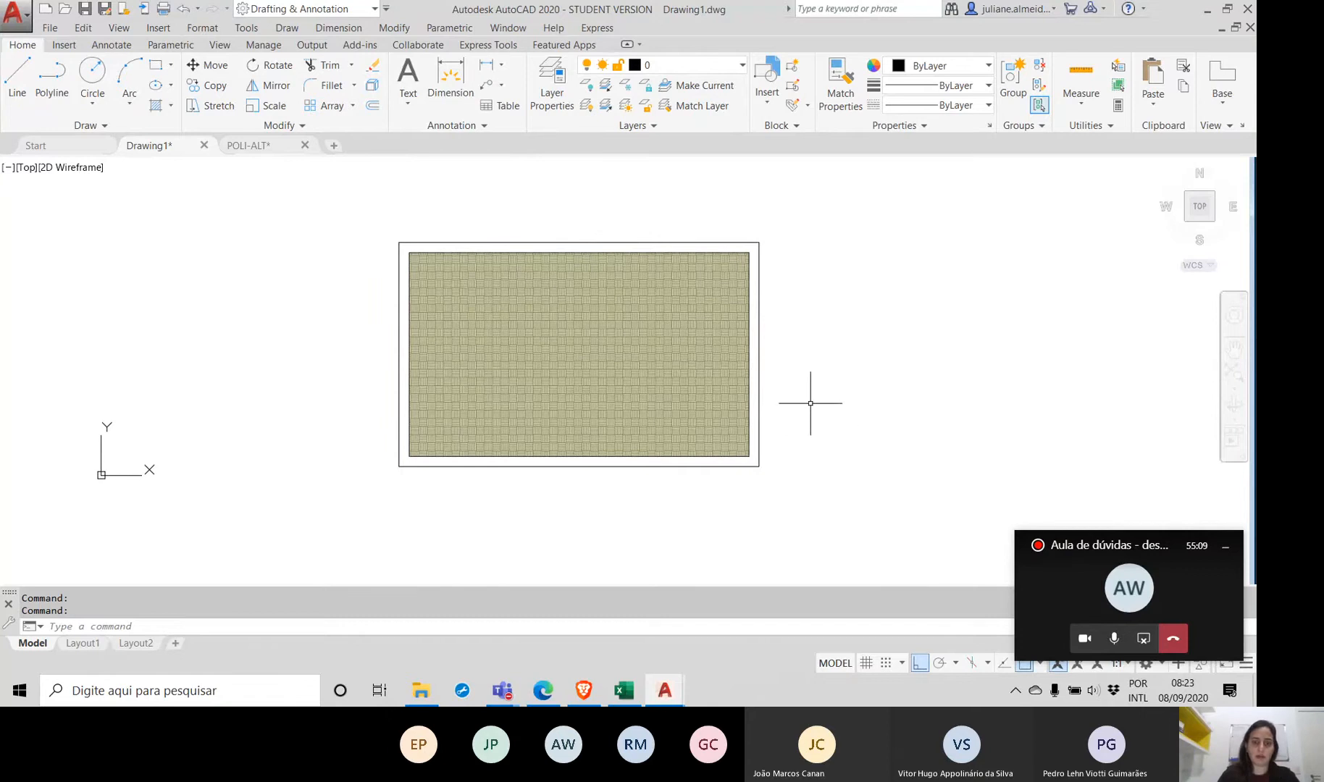
Step: Check Microsoft Teams for the latest meeting chat messages, look again for new replies, and return to the Drawing1 drawing in AutoCAD
left_click(1146, 641)
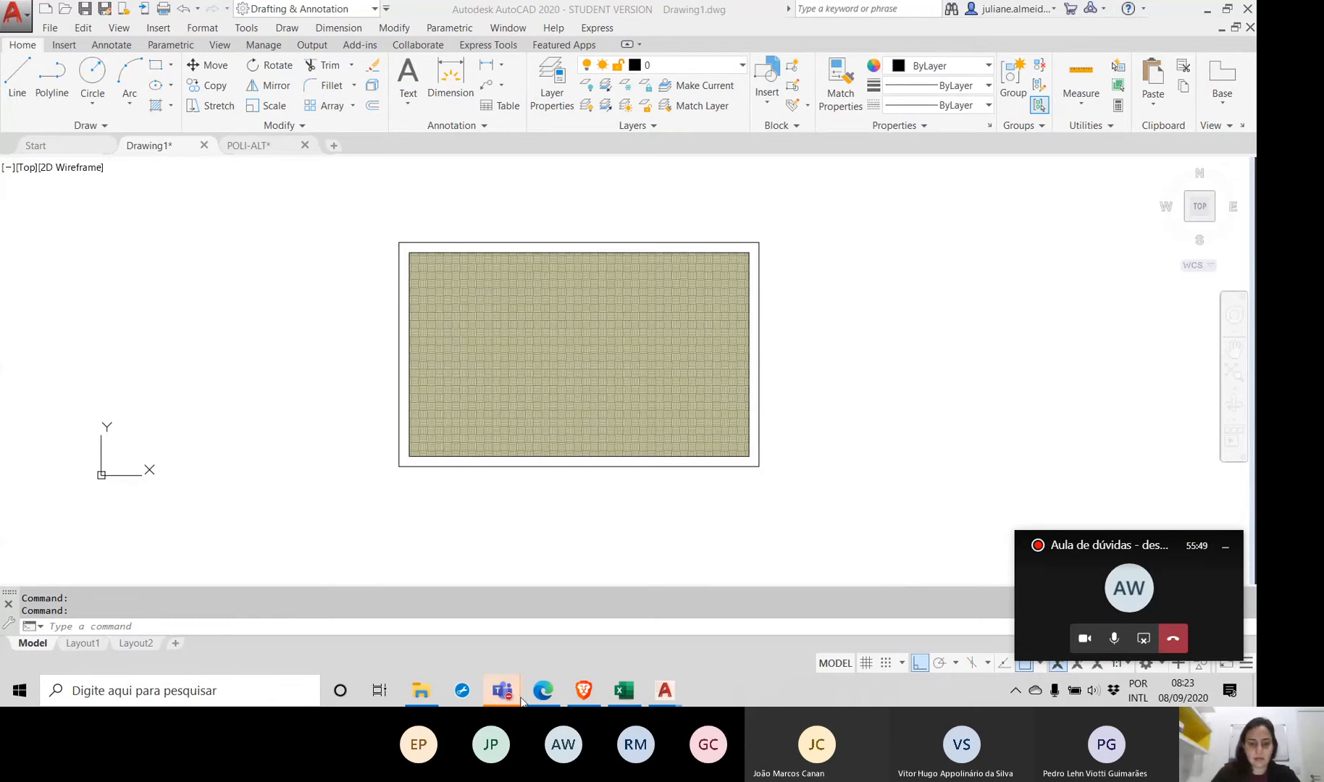
mouse_move(512, 699)
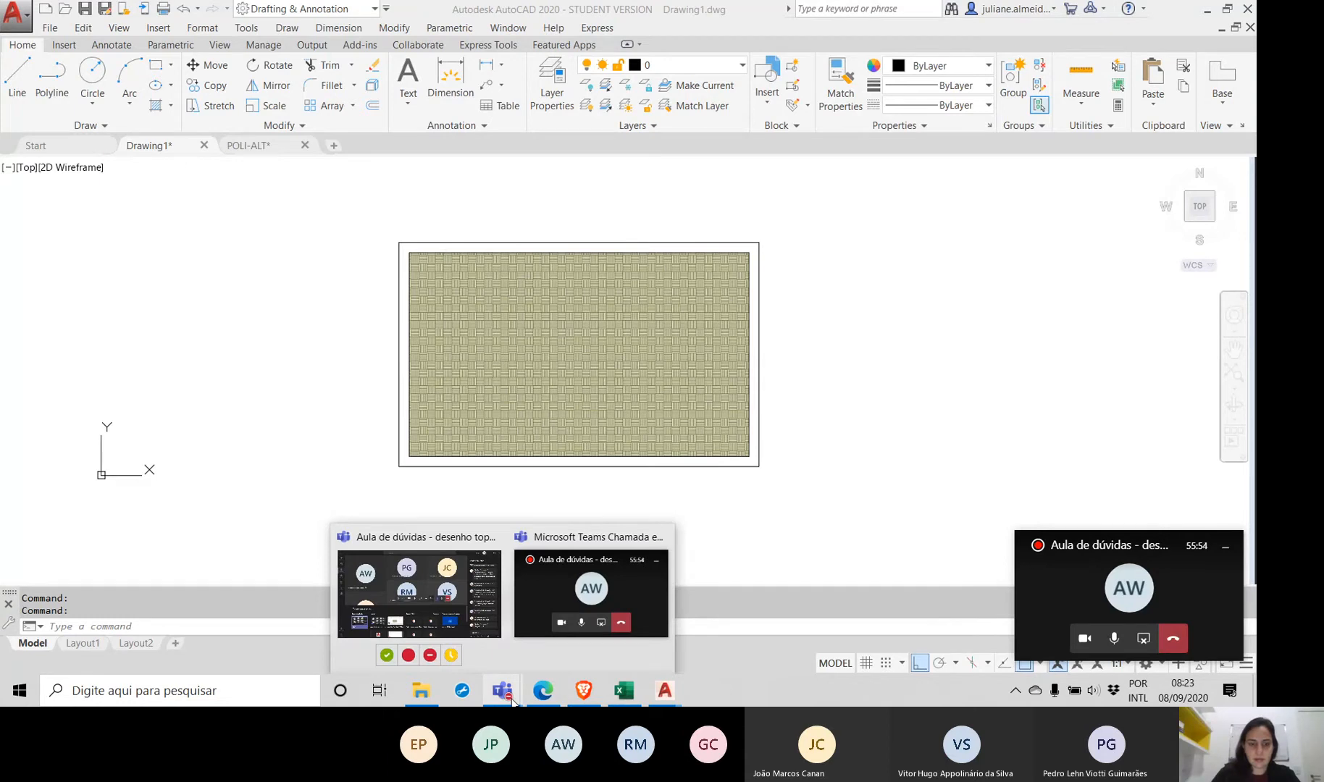
left_click(495, 615)
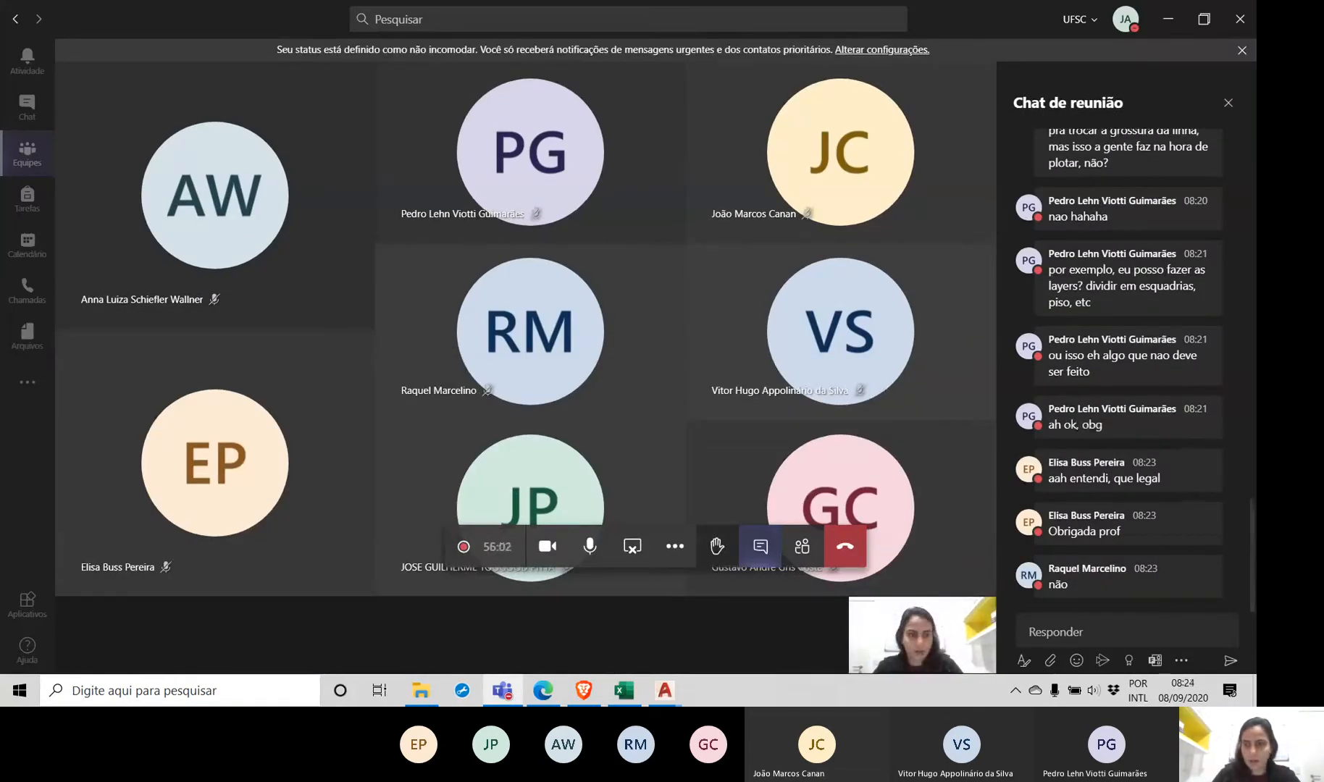
left_click(1169, 21)
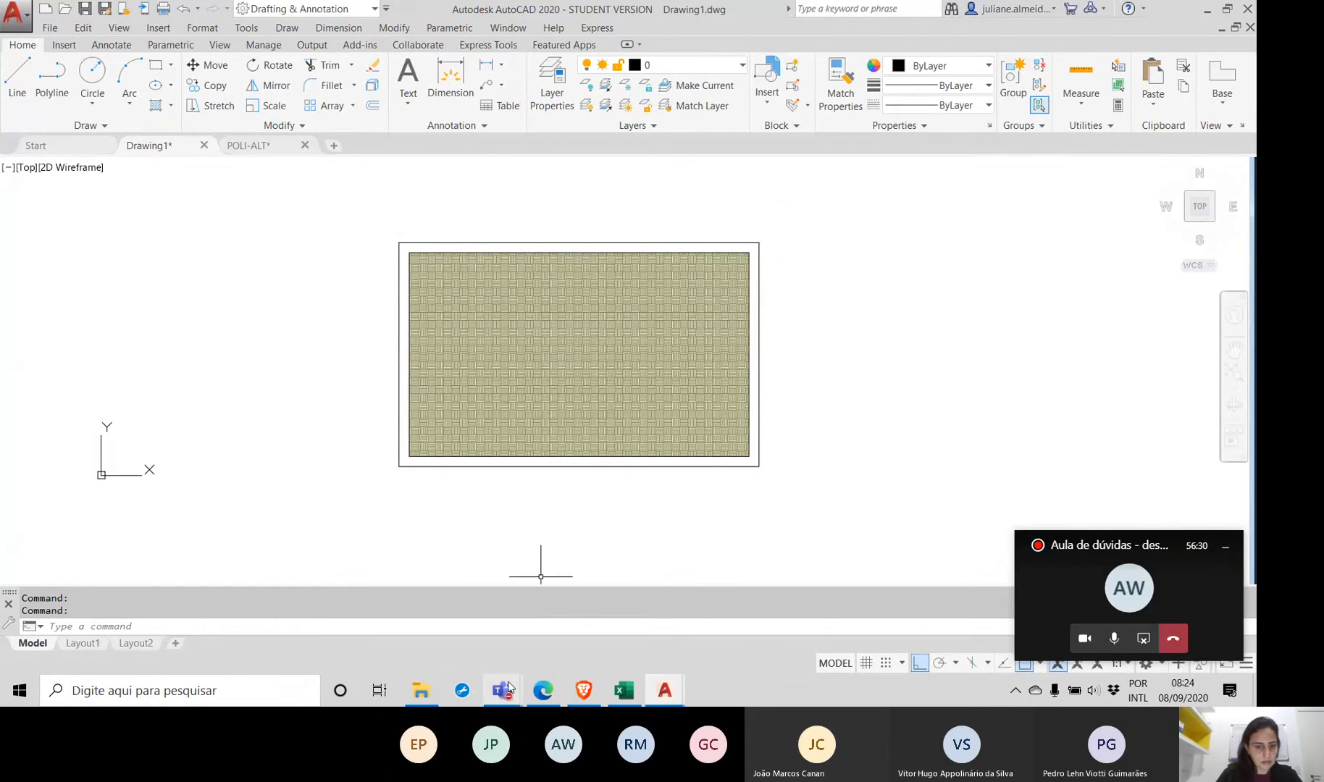
mouse_move(509, 686)
left_click(500, 576)
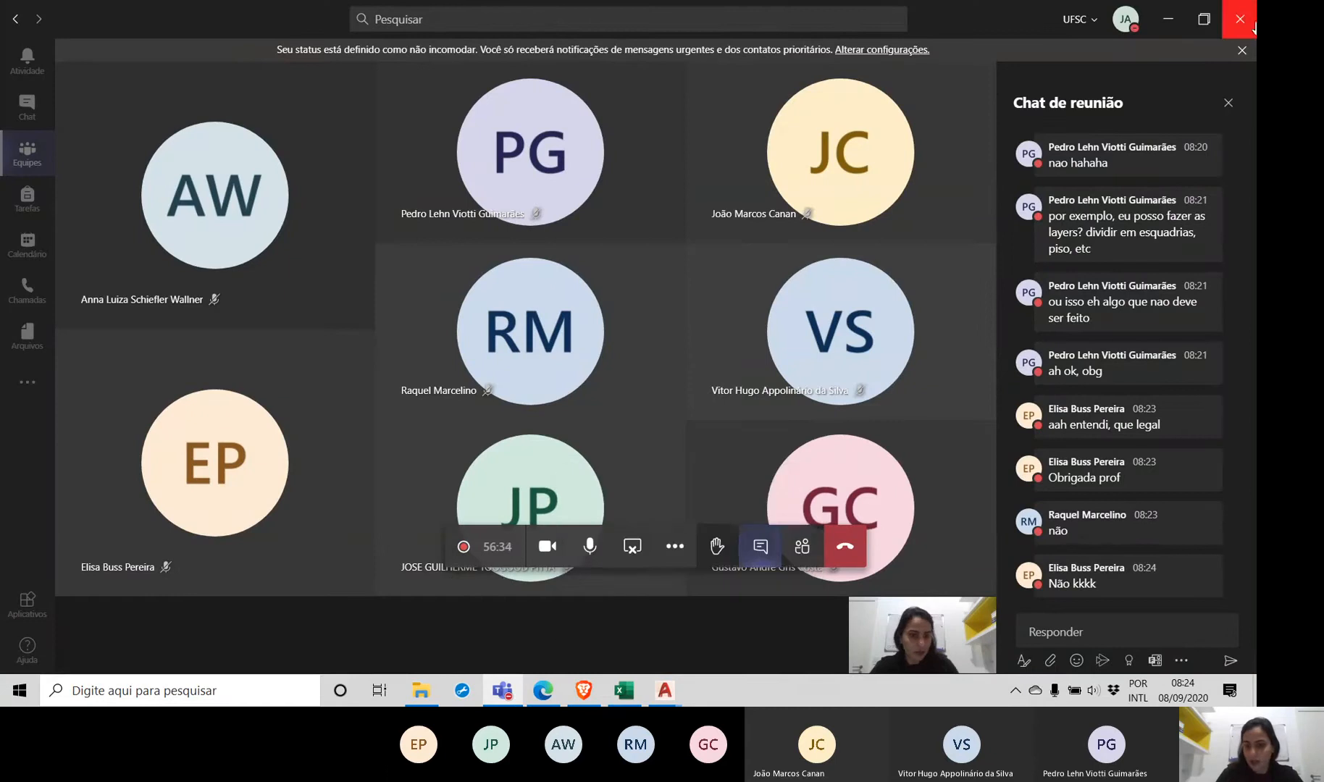
left_click(1170, 21)
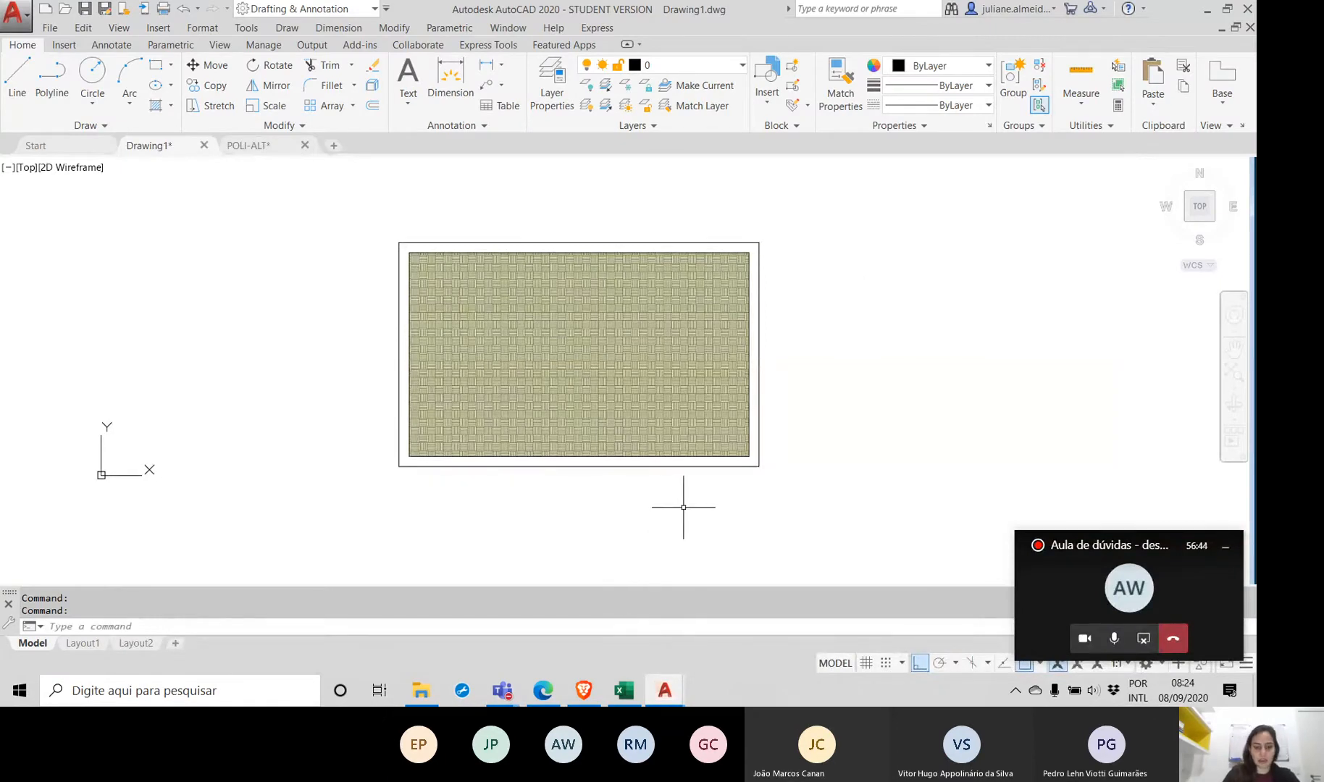
Step: Turn on the display of lineweights in the drawing by setting LWDISPLAY to on
type("LW")
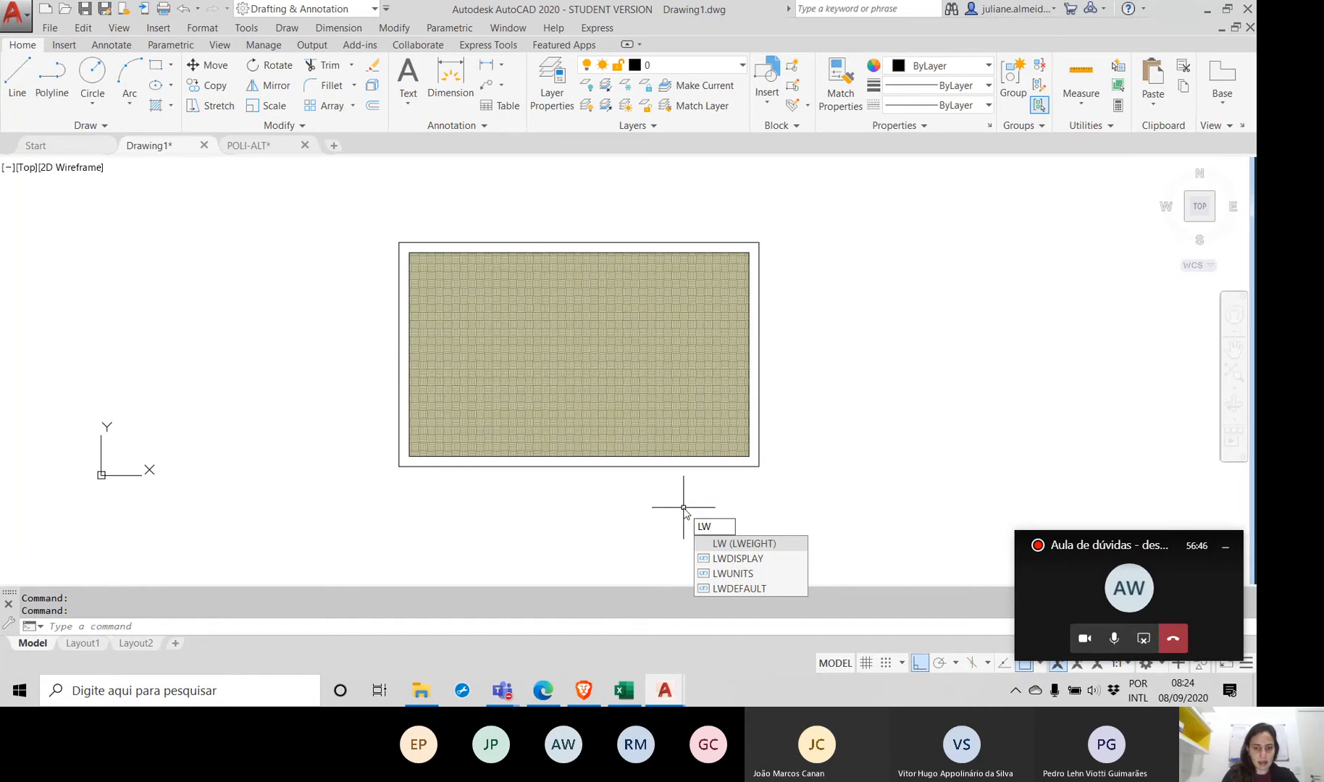
left_click(757, 559)
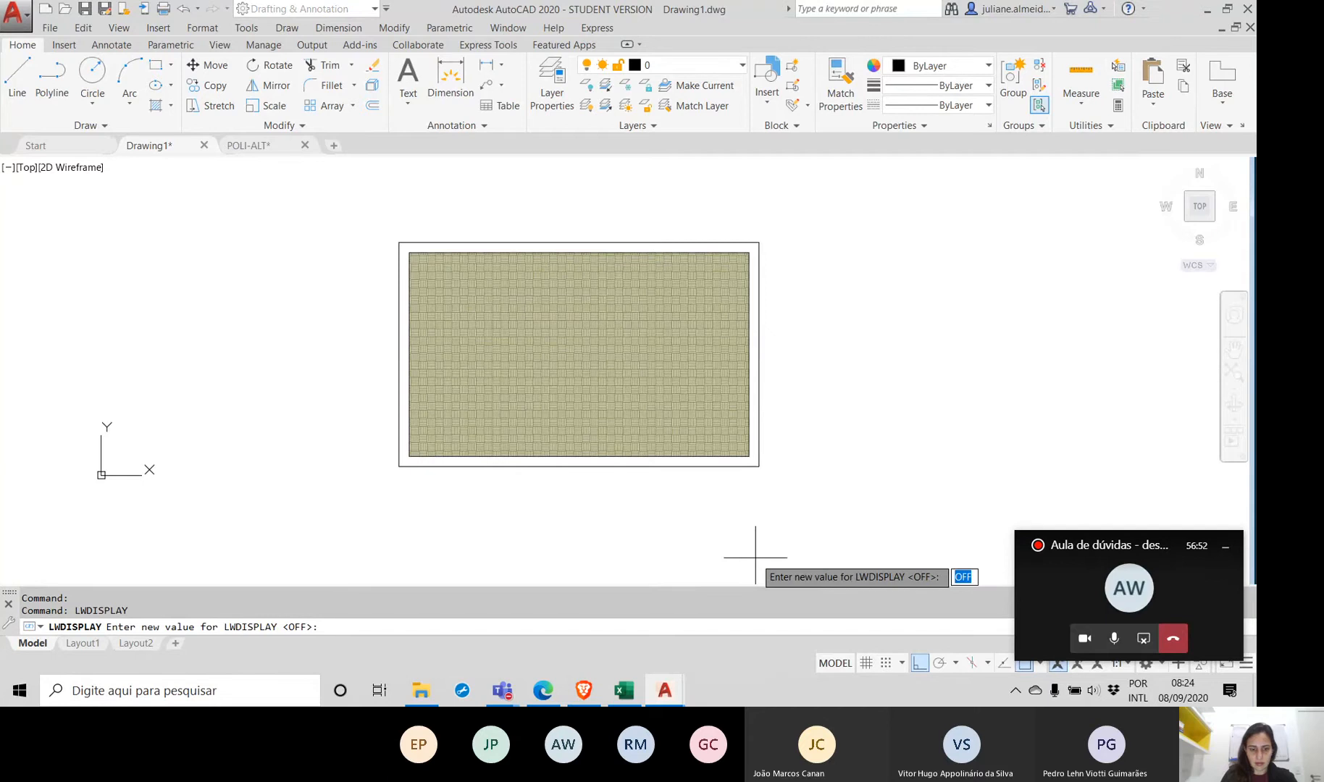
type("on")
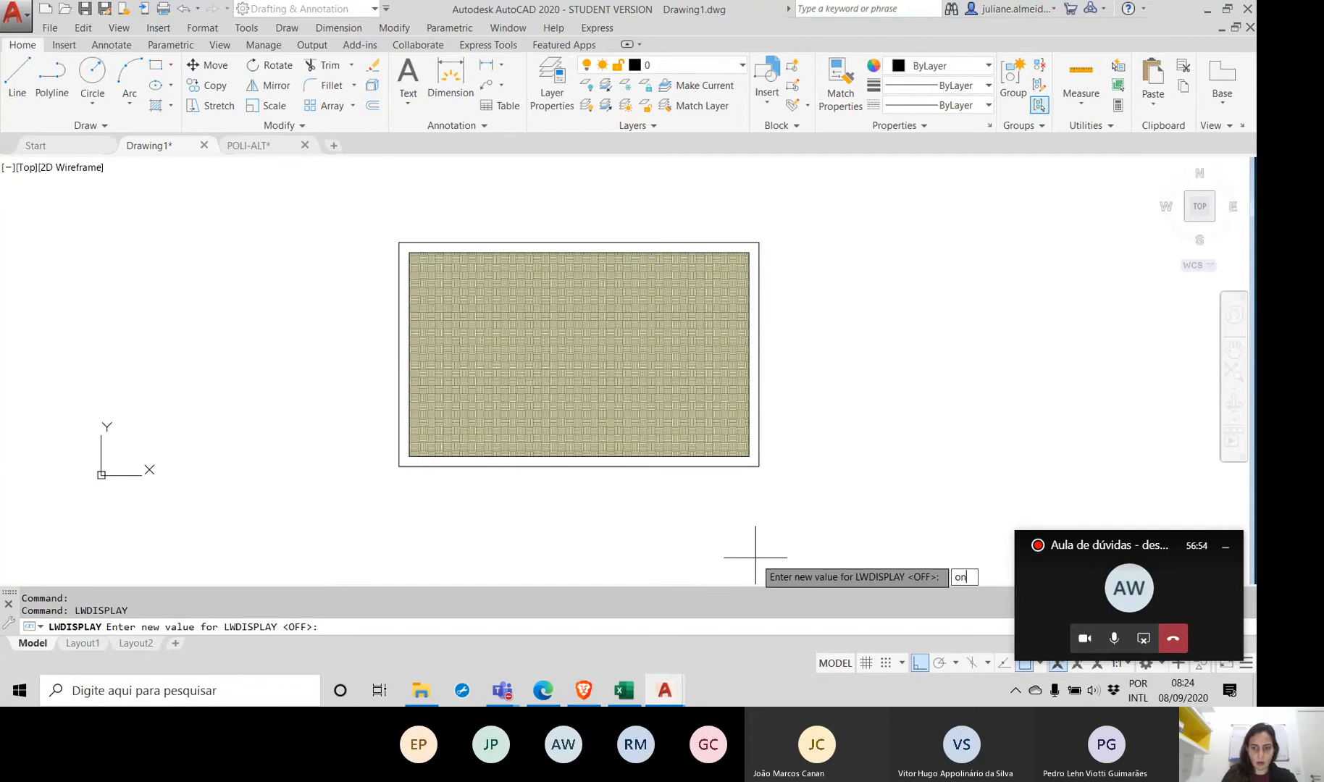
key("Return")
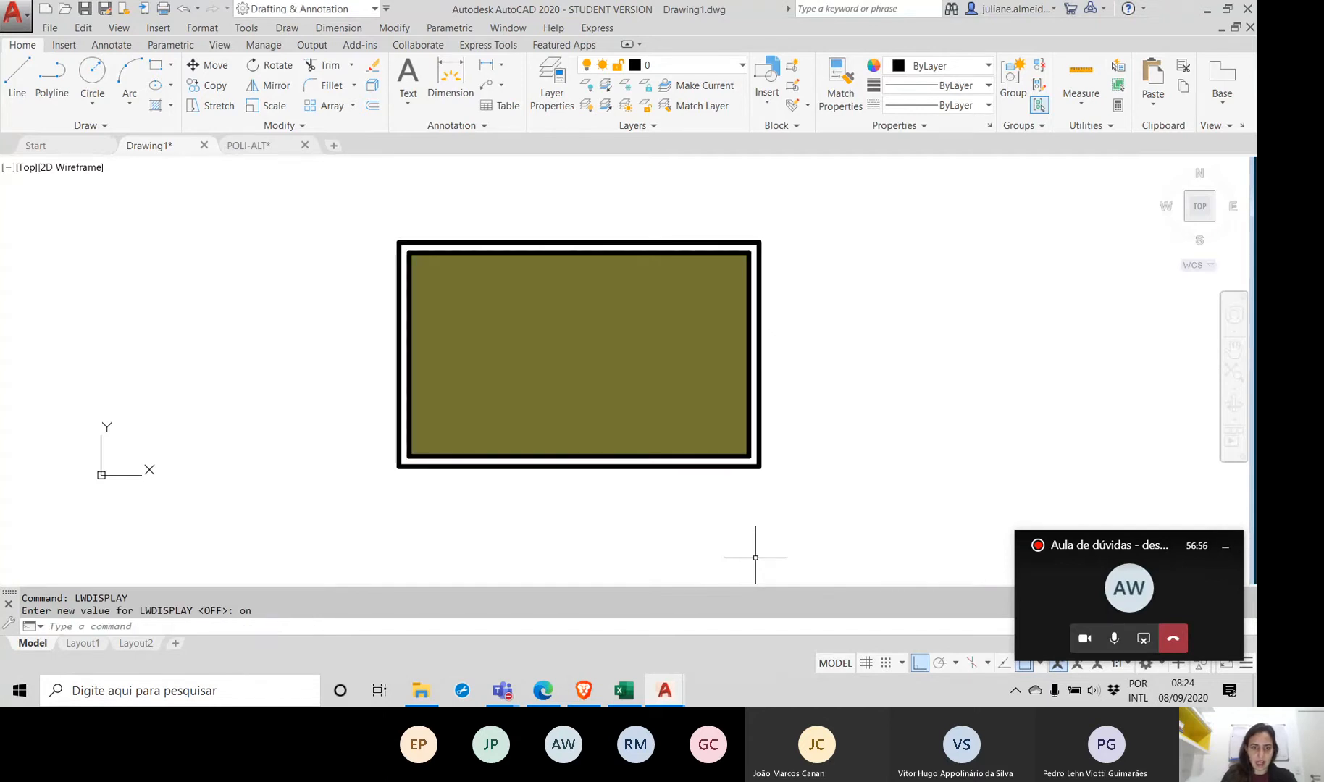
Step: Reduce the pattern scale of the AR-PARQ1 hatch inside the inner rectangle to 0.54 and deselect the hatch
left_click(460, 303)
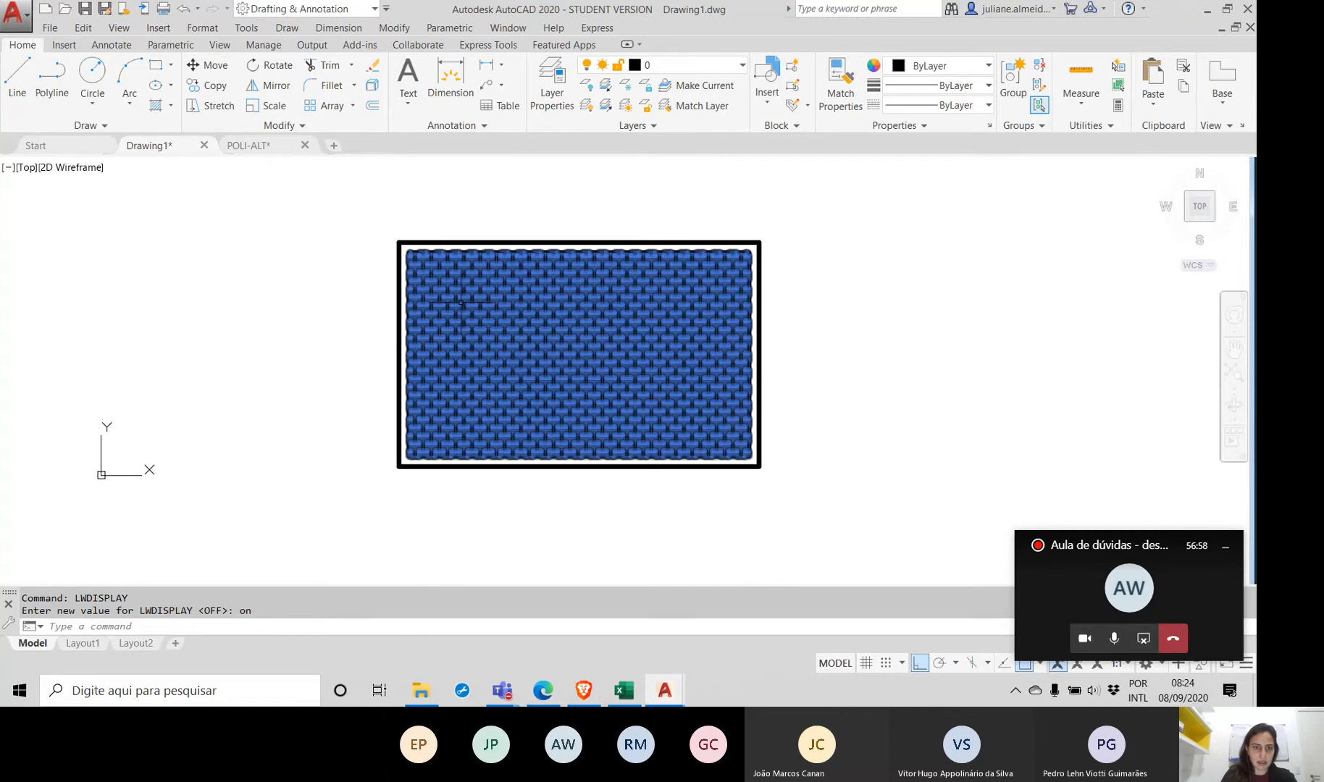
left_click(526, 298)
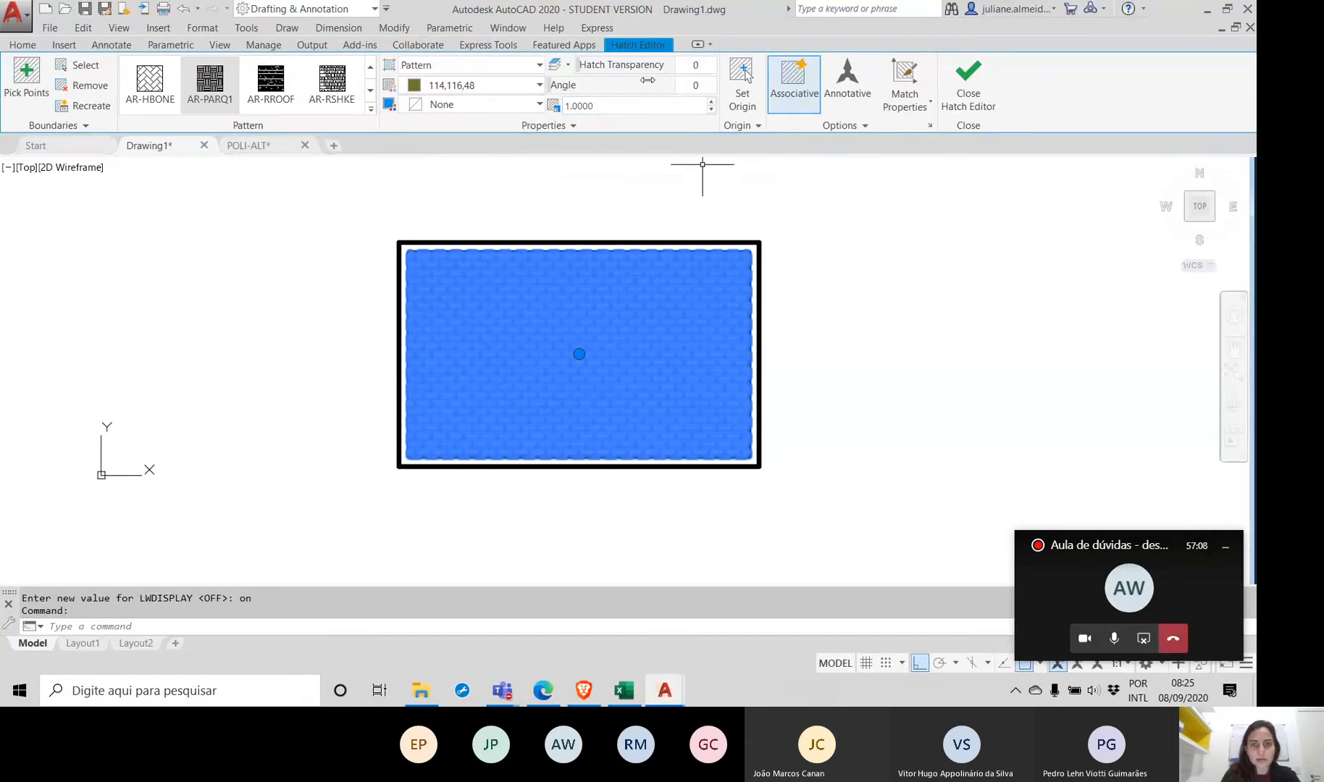
left_click(572, 126)
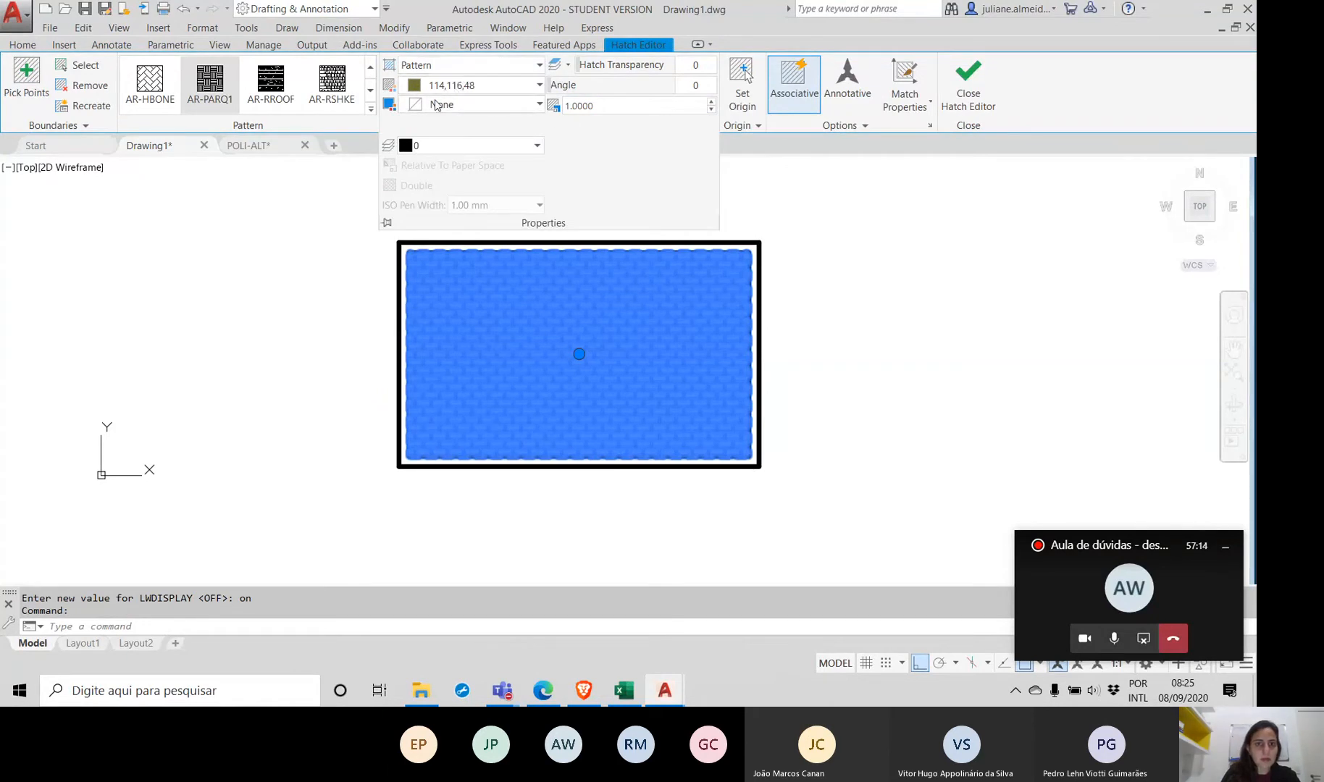
left_click(583, 106)
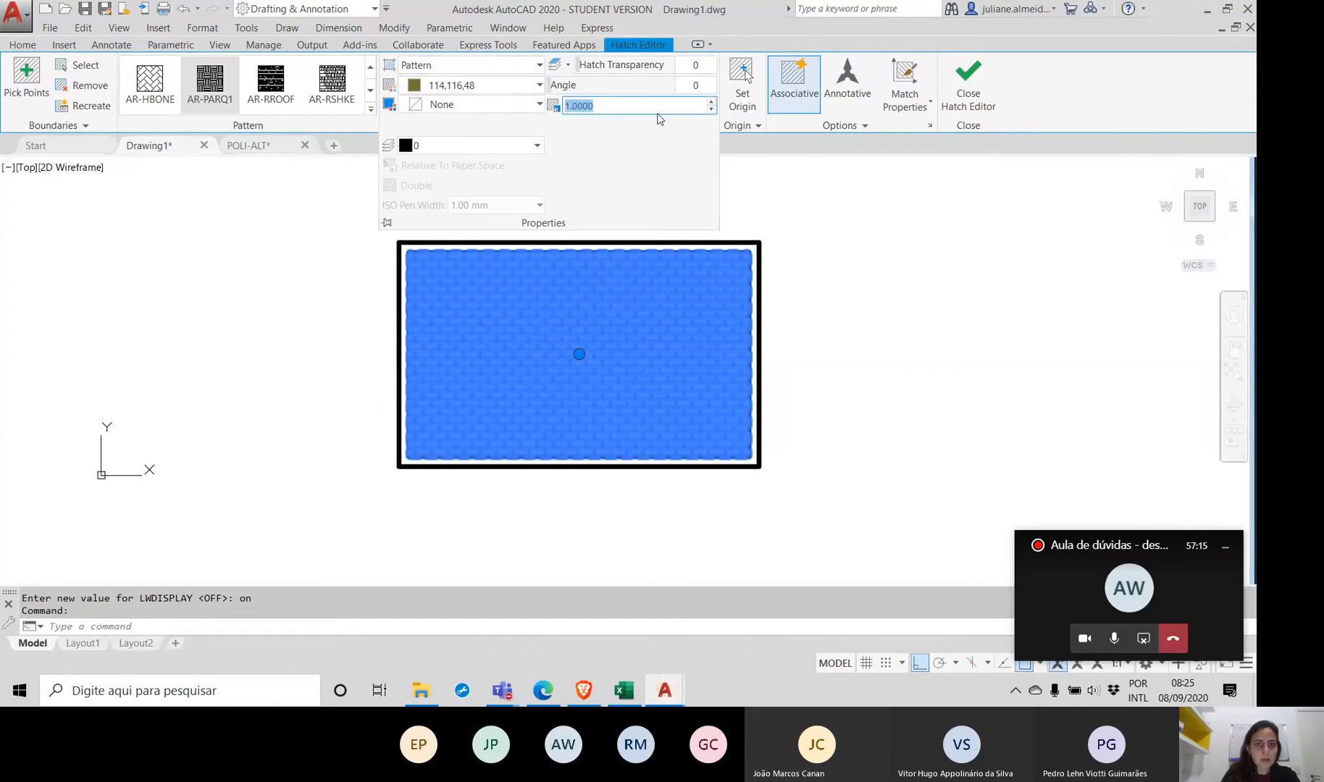
left_click(712, 111)
left_click(712, 110)
left_click(712, 110)
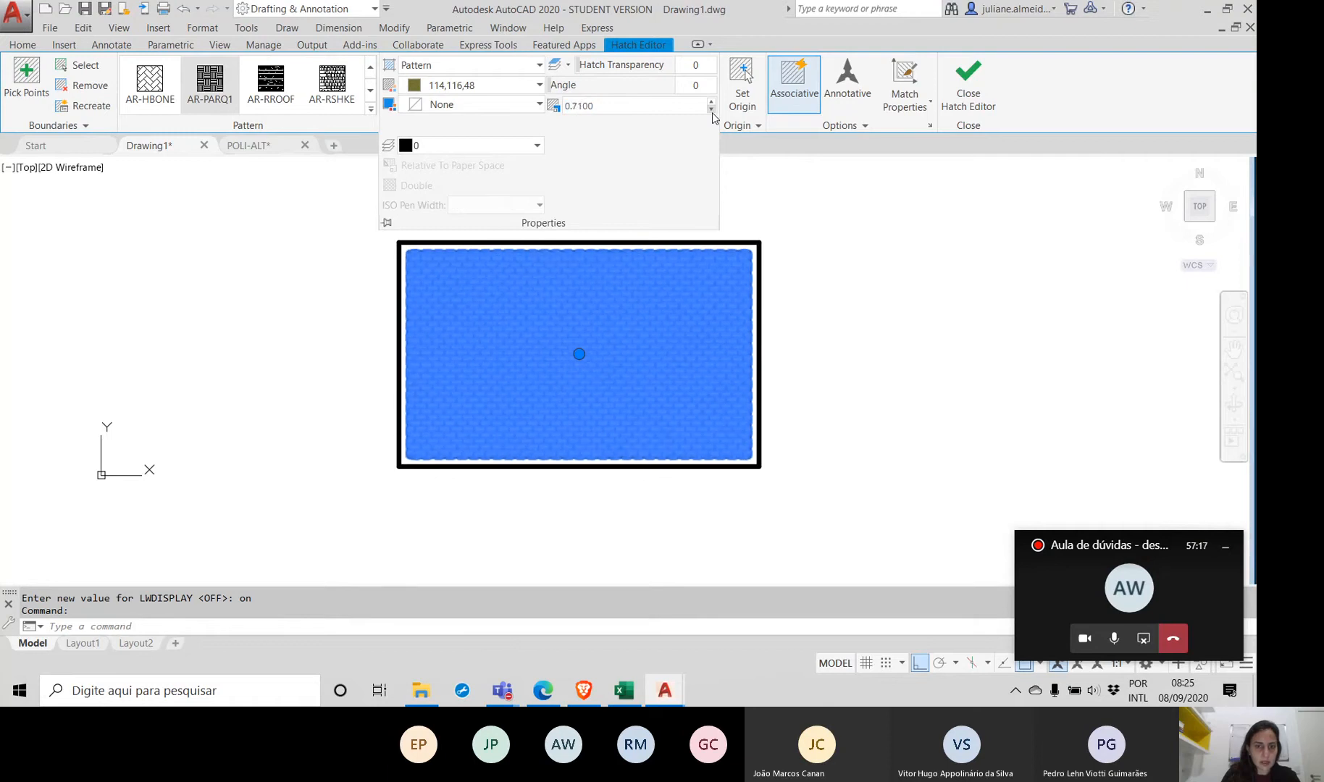
left_click(712, 110)
left_click(871, 219)
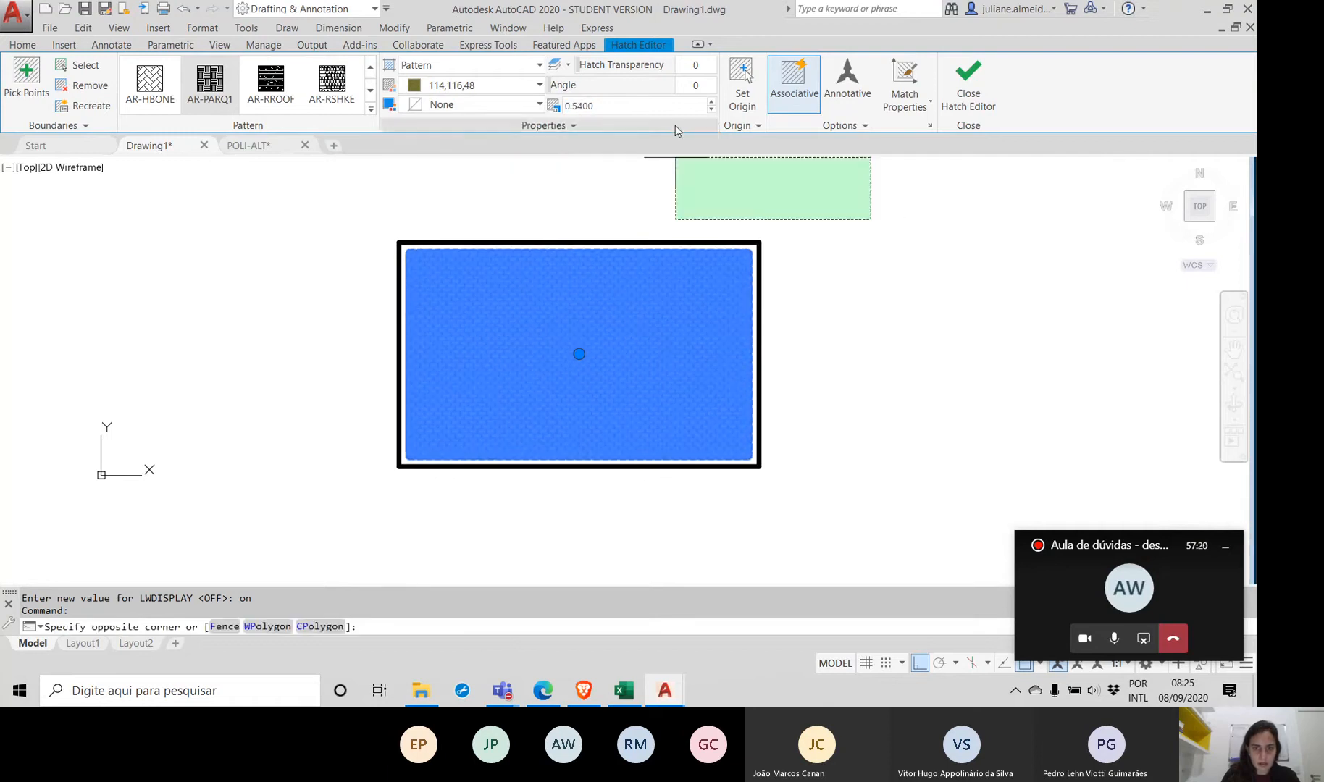
left_click(704, 203)
key("Escape")
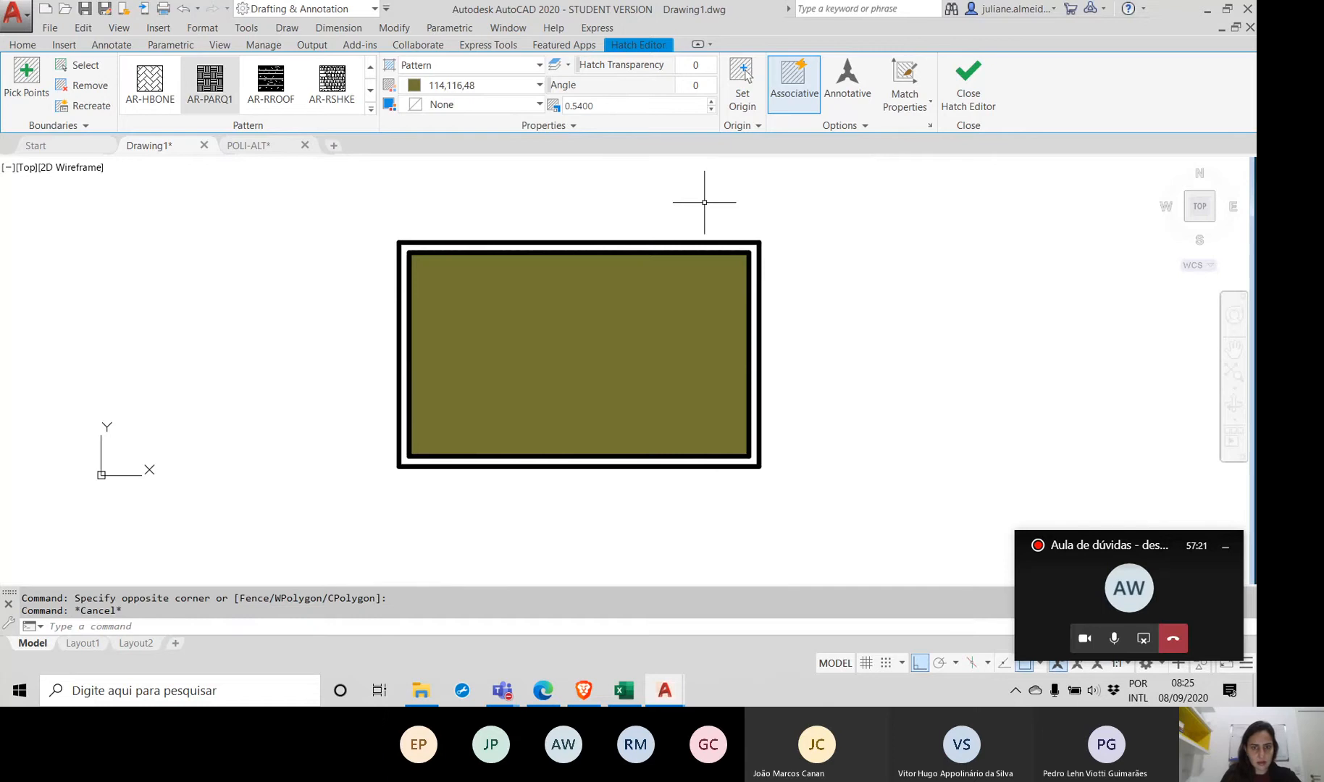
Step: Increase the pattern scale of the AR-PARQ1 hatch inside the inner rectangle to 2.9 and finish editing the hatch
left_click(677, 320)
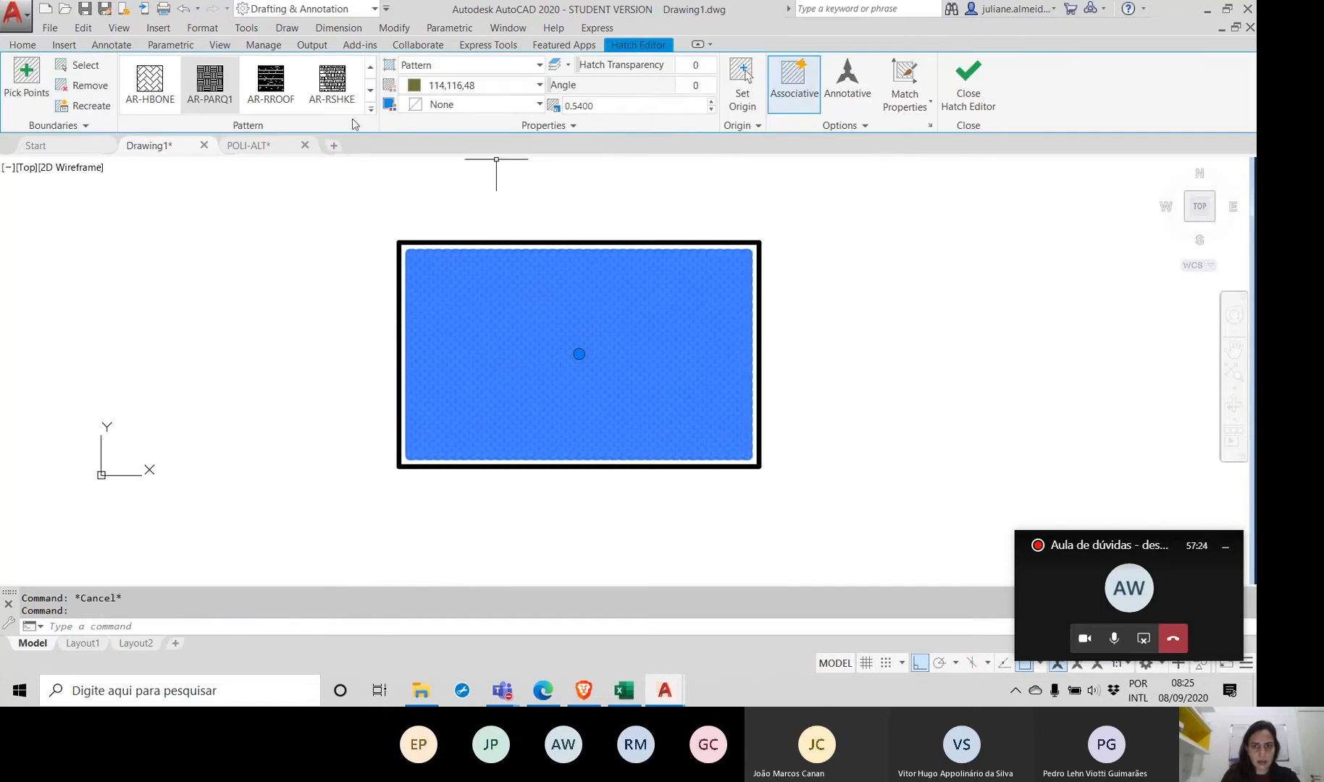
left_click(711, 103)
left_click(711, 105)
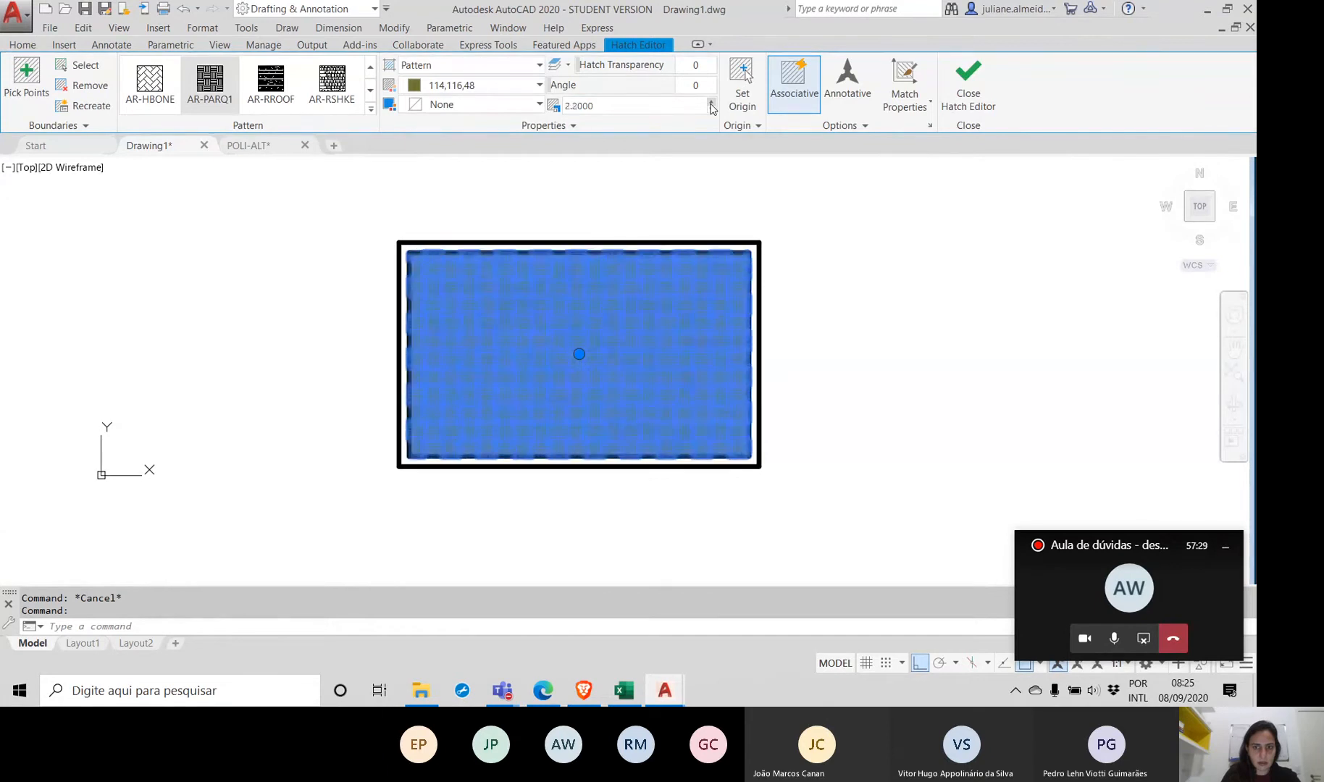
left_click(712, 105)
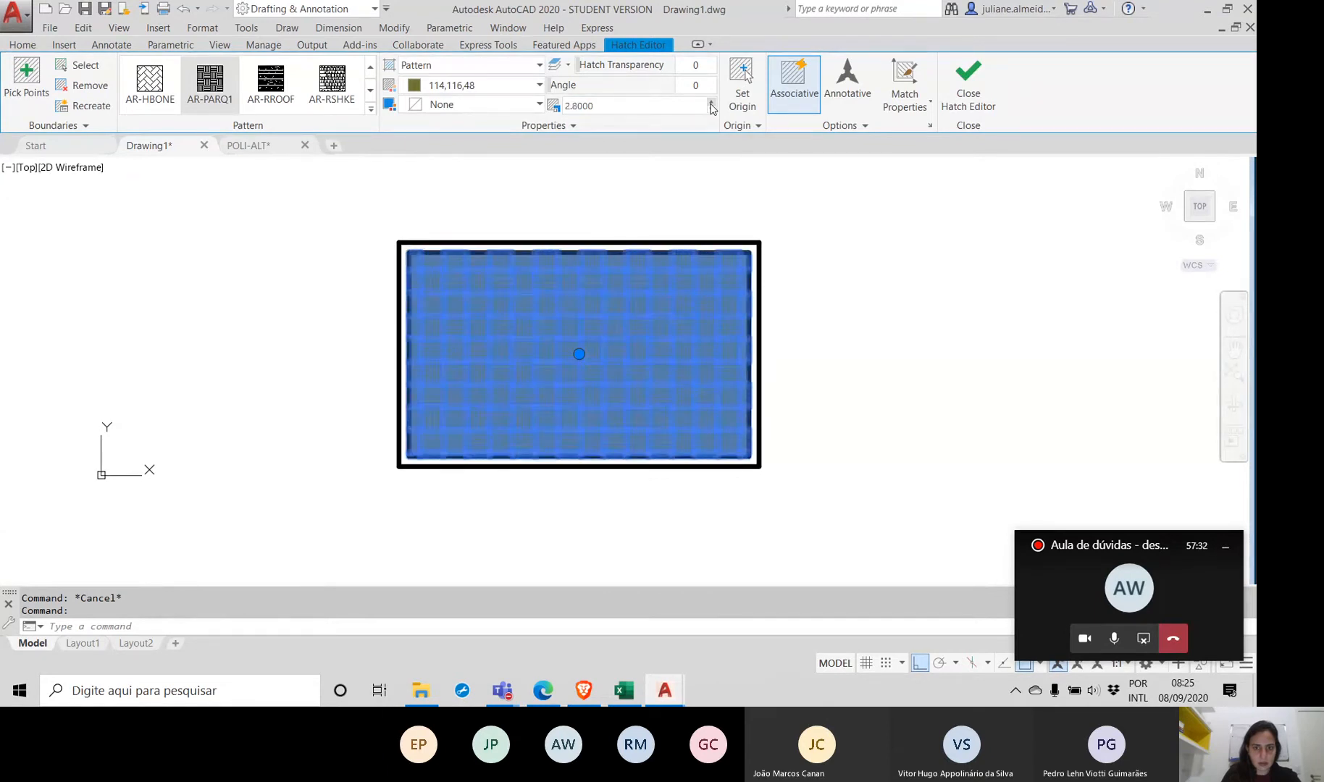
left_click(968, 86)
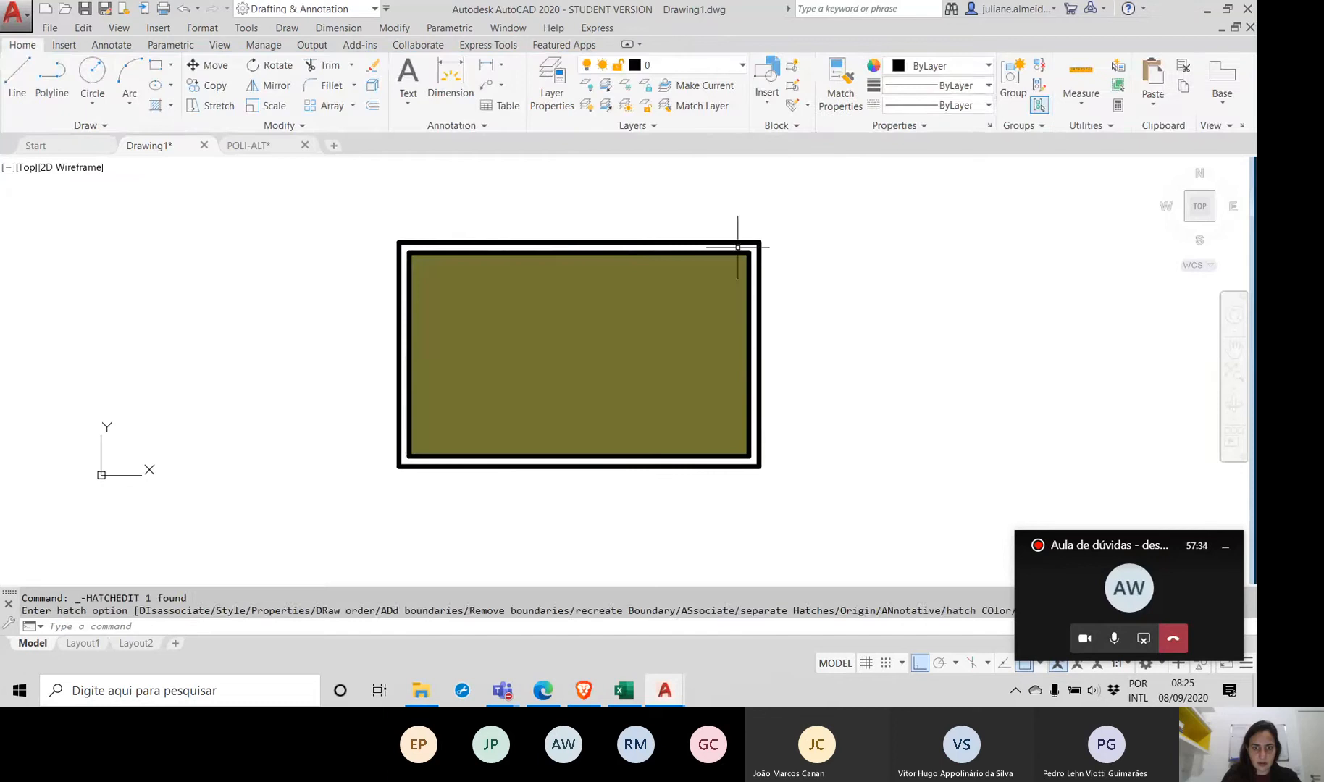
left_click(656, 319)
key("Escape")
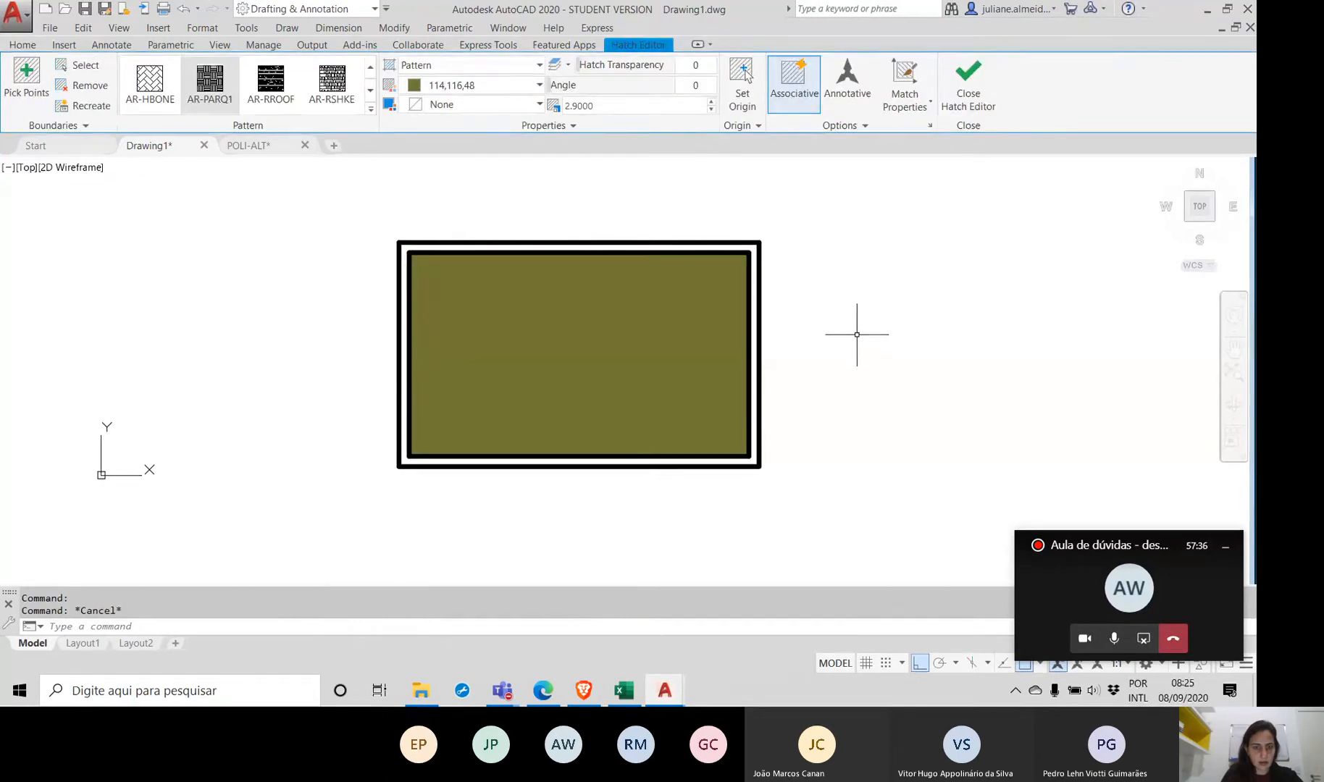
Step: Try the Gradient type on the inner rectangle's hatch, switch it back to Pattern, and deselect the hatch
left_click(567, 407)
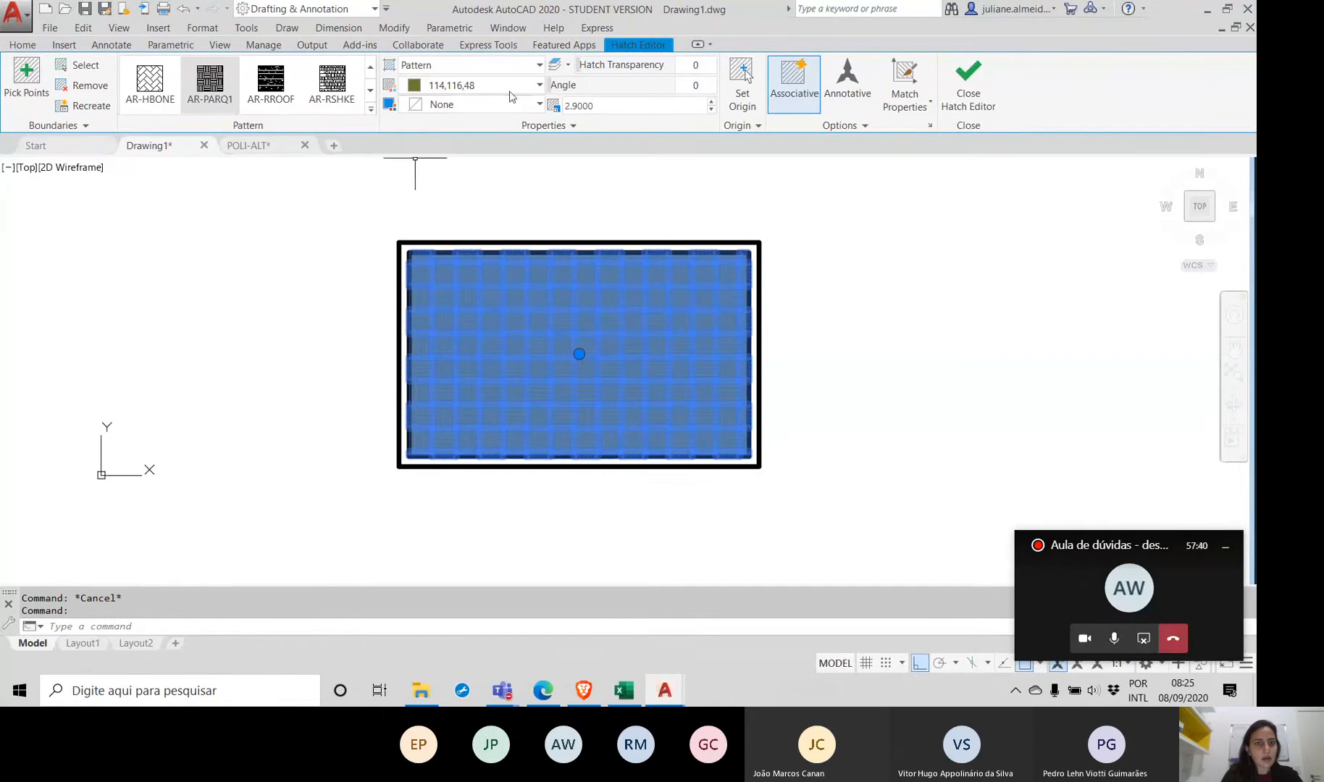
left_click(518, 70)
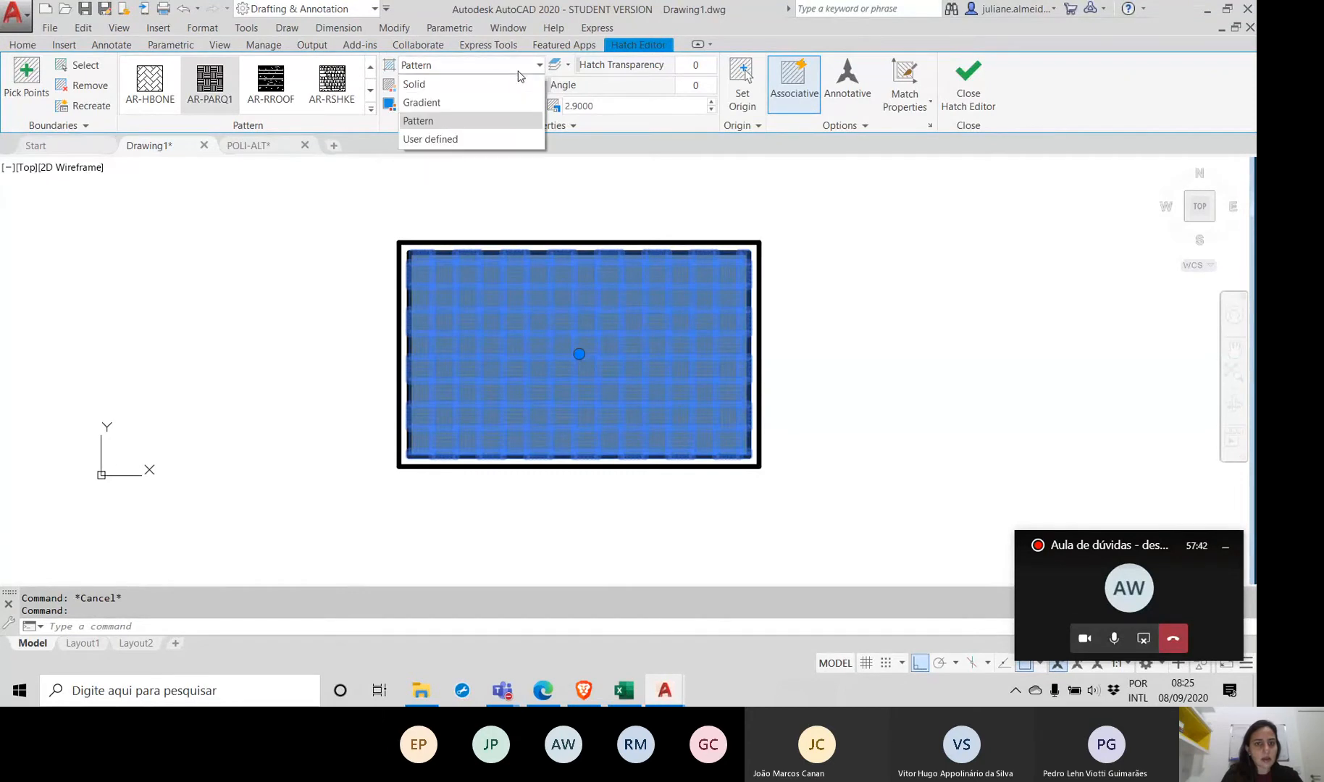
left_click(450, 102)
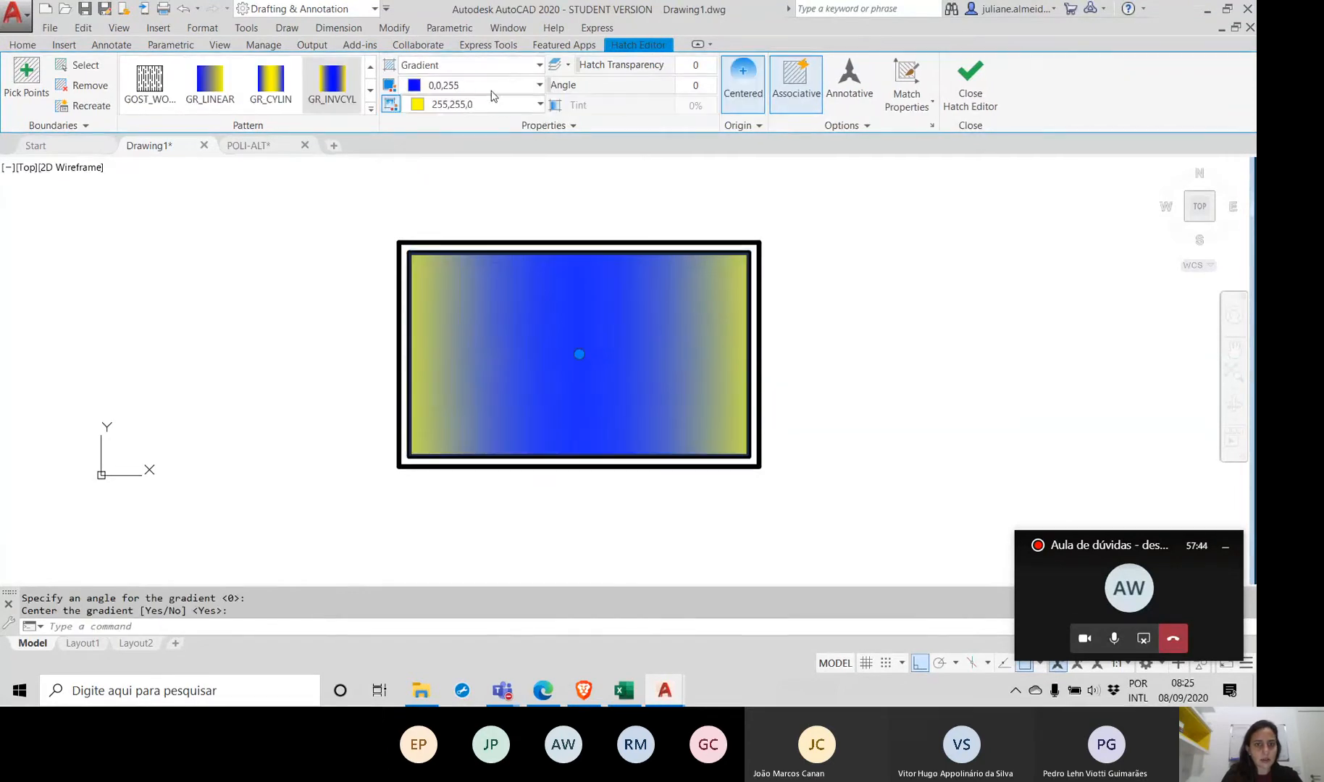
left_click(499, 70)
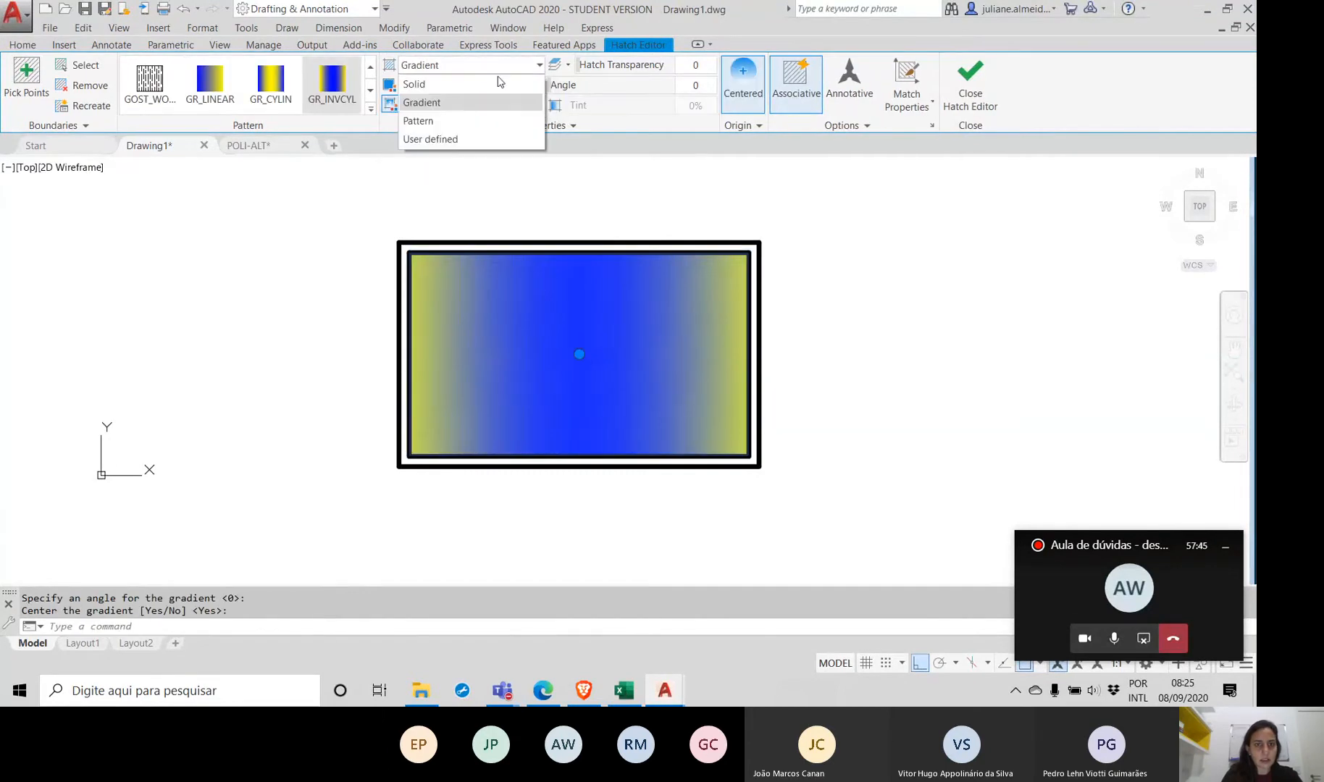
left_click(475, 131)
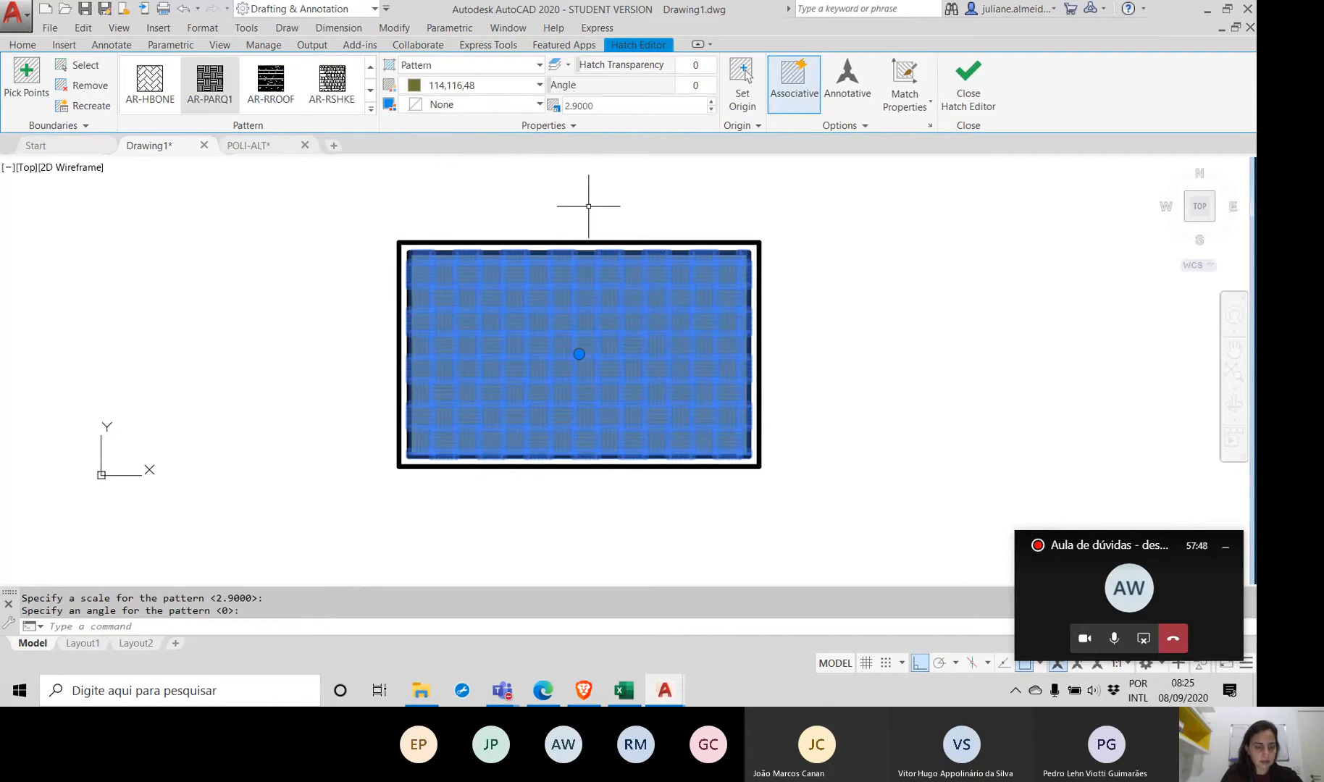
key("Escape")
Step: Set the transparency of the AR-PARQ1 hatch to 29, finish editing the hatch, and stop sharing the screen
left_click(504, 334)
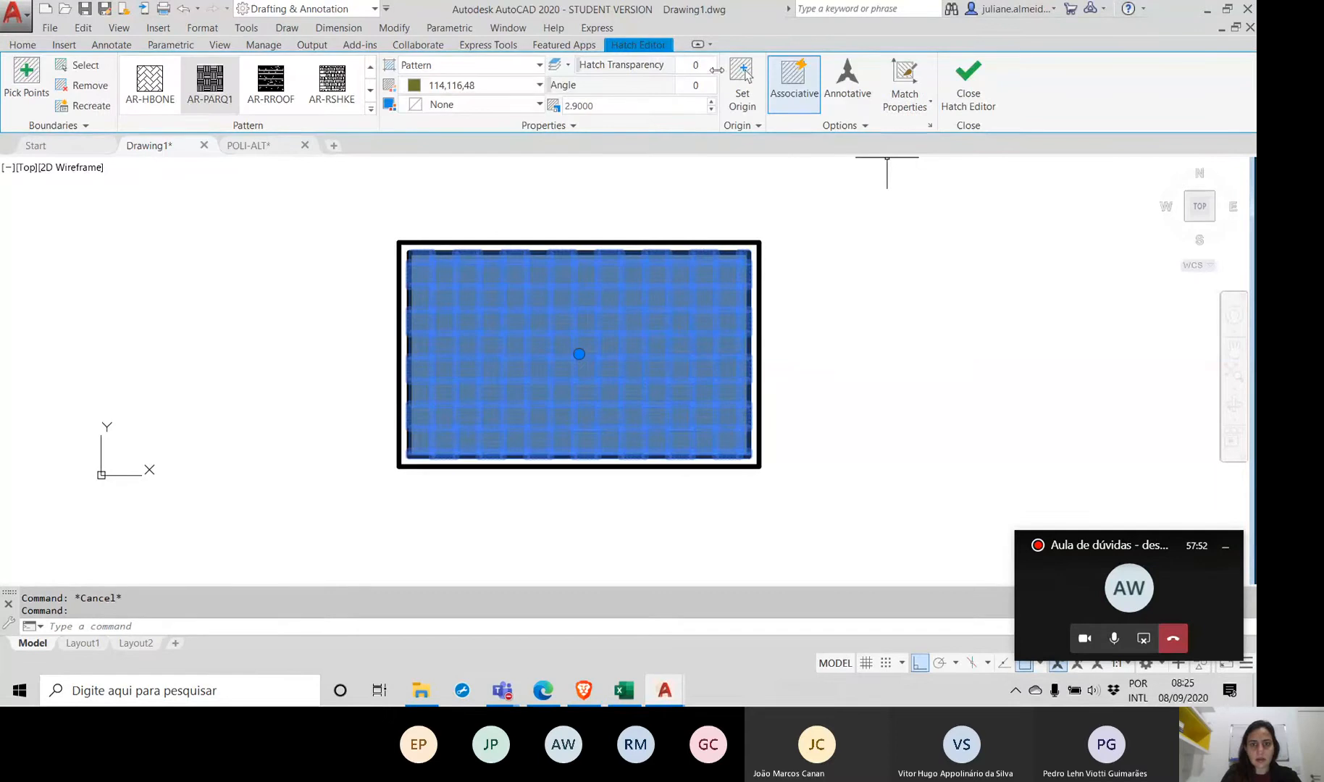
left_click_drag(598, 67, 687, 61)
left_click(969, 80)
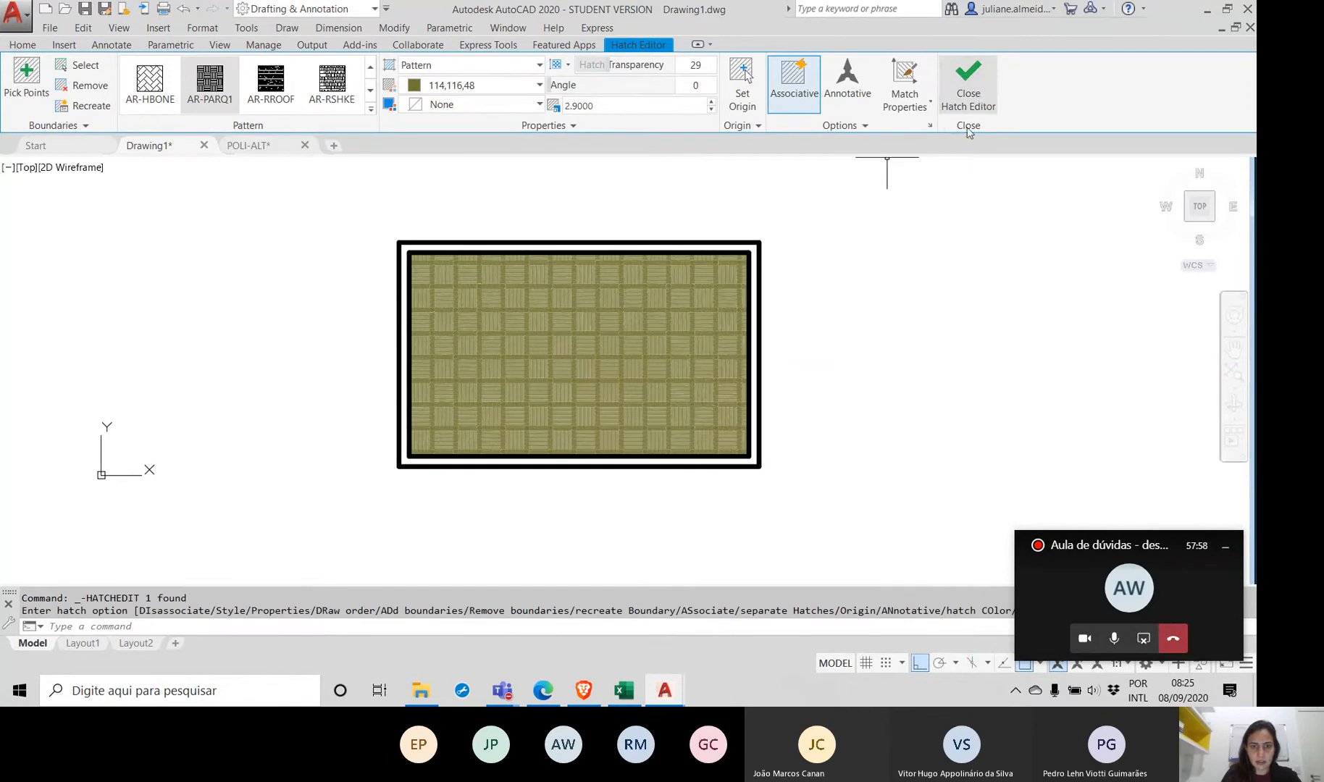
key("Escape")
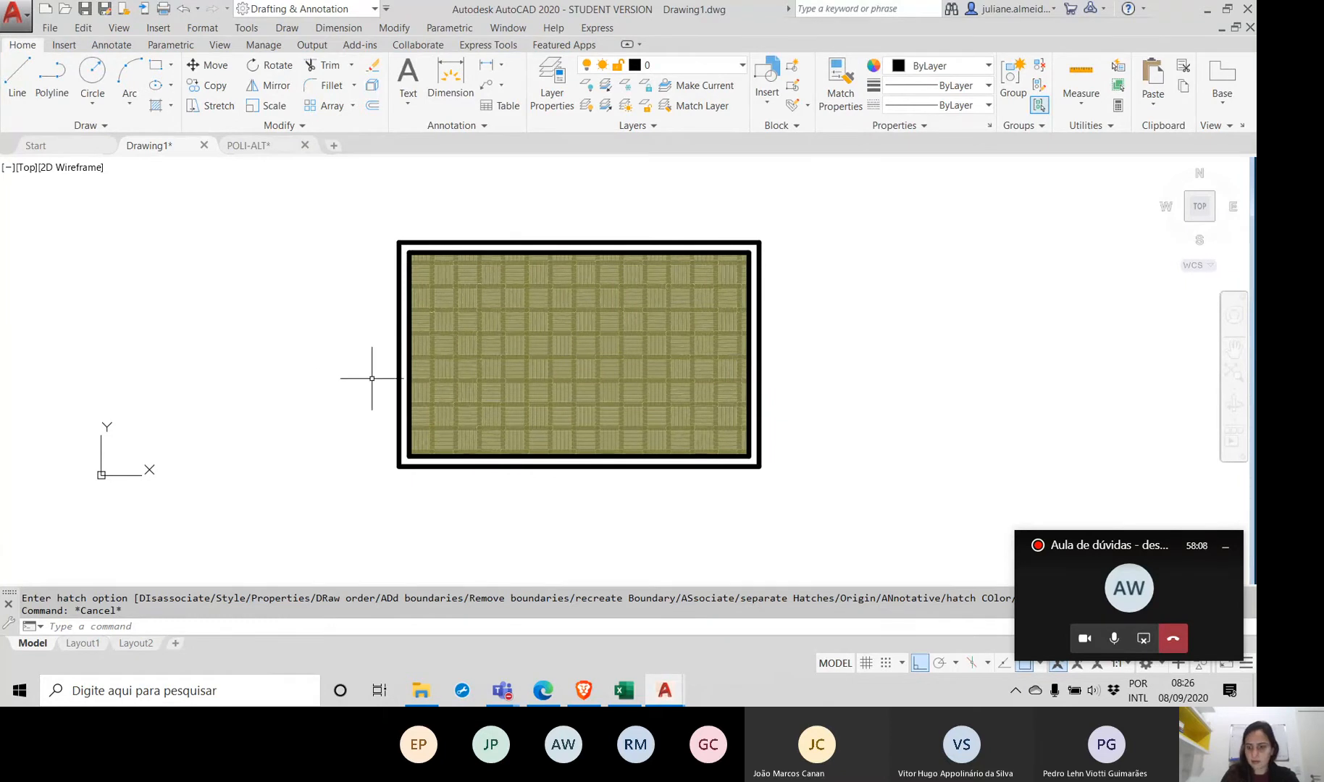
left_click(1144, 639)
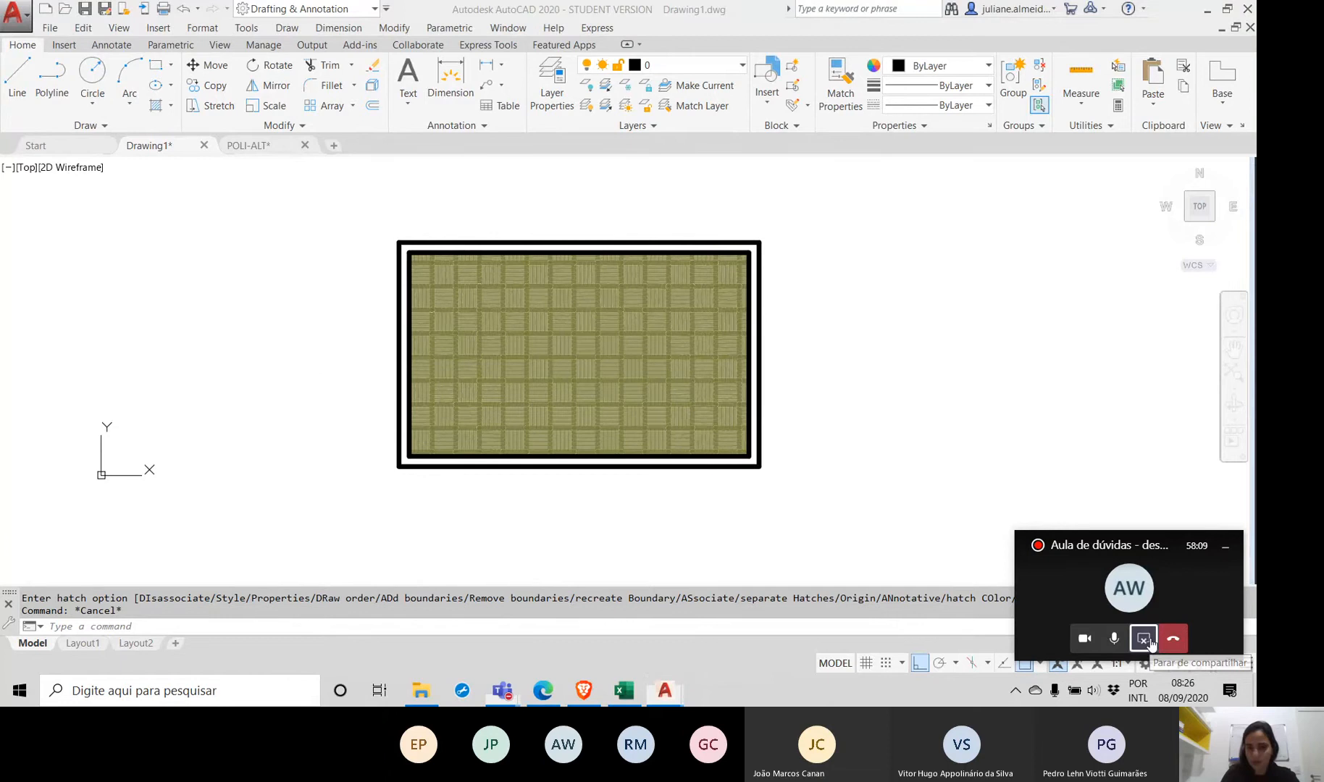
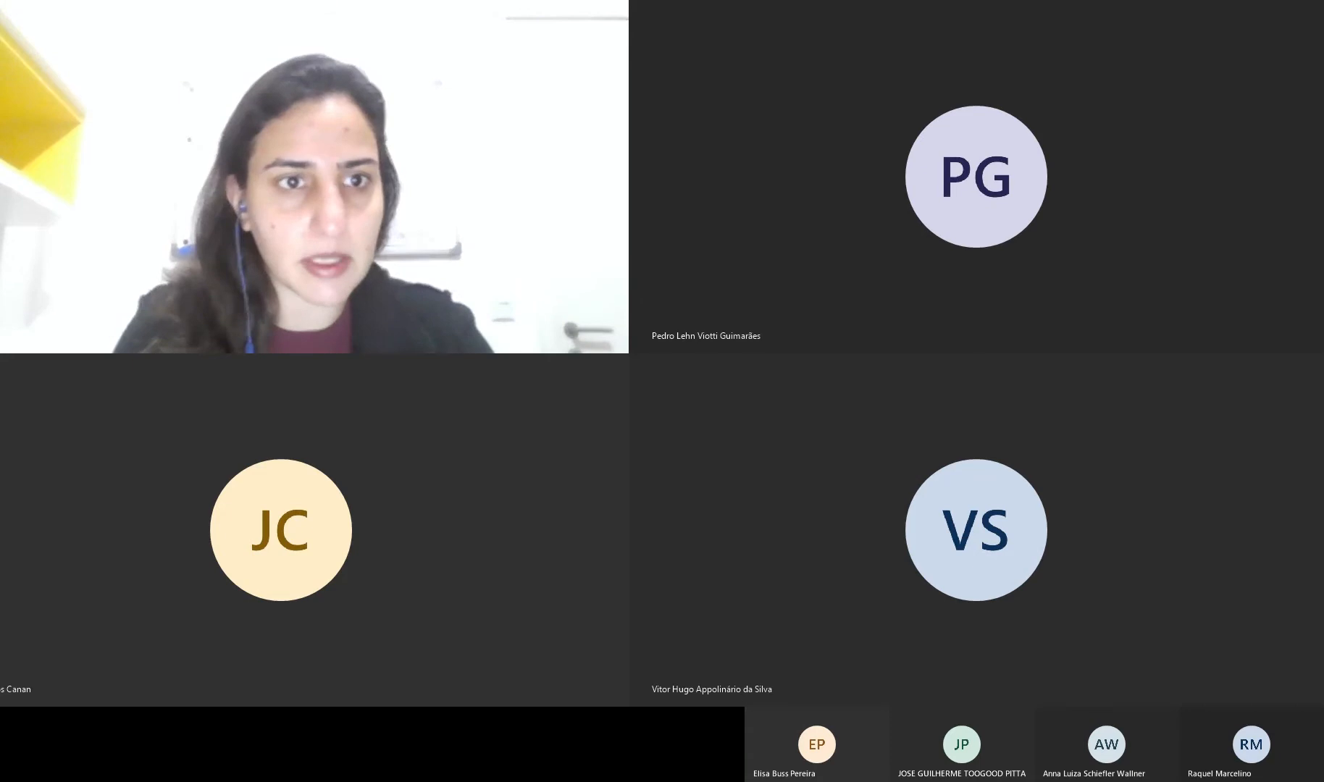
Step: Change the colour of the oblique section line crossing the contour lines in POLI-ALT and deselect it
scroll(426, 248, "up", 5)
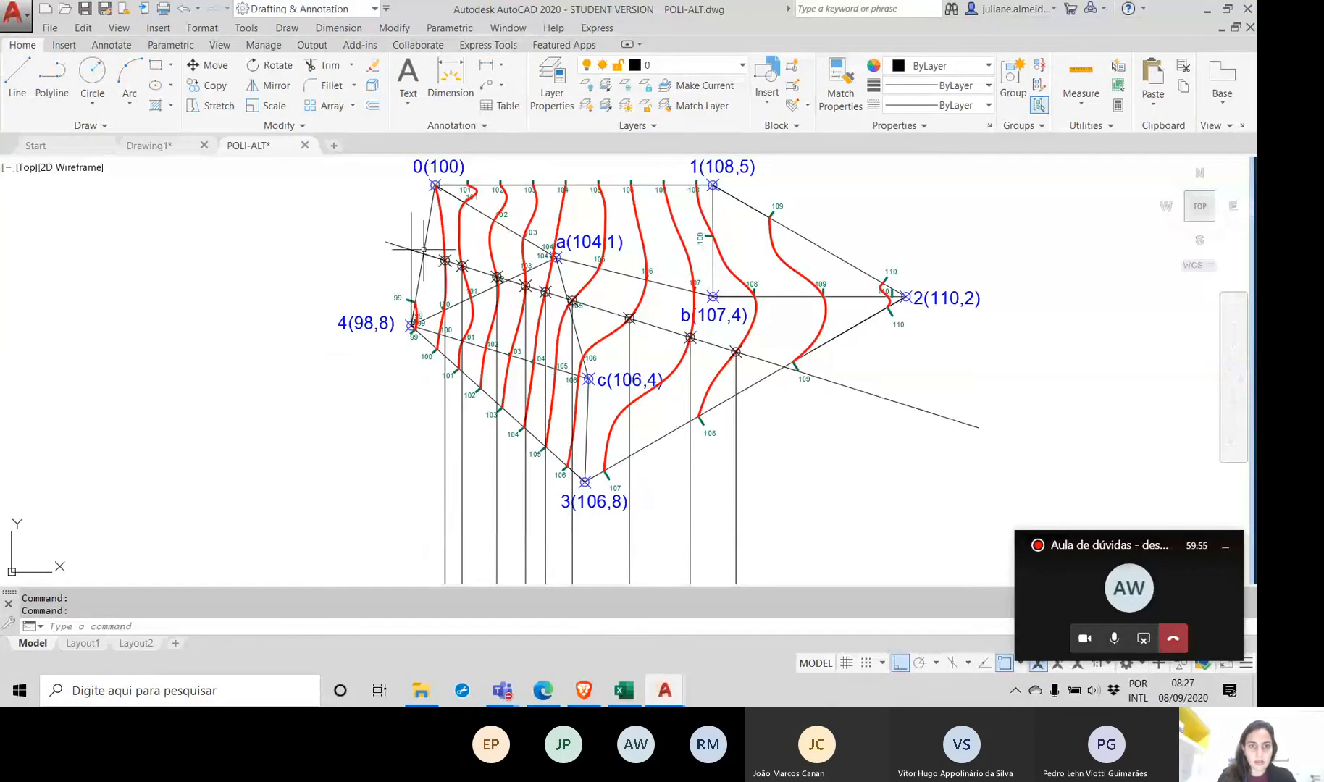
left_click(854, 387)
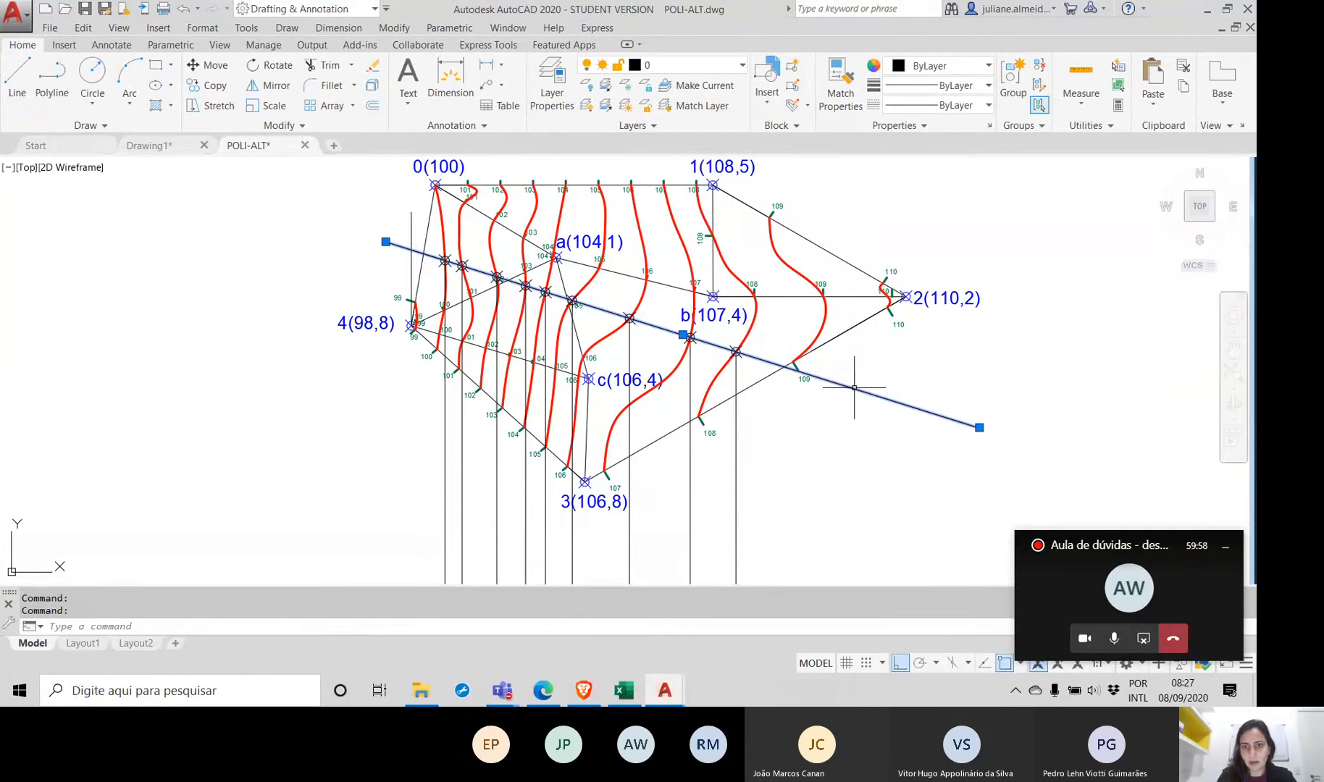
left_click(939, 67)
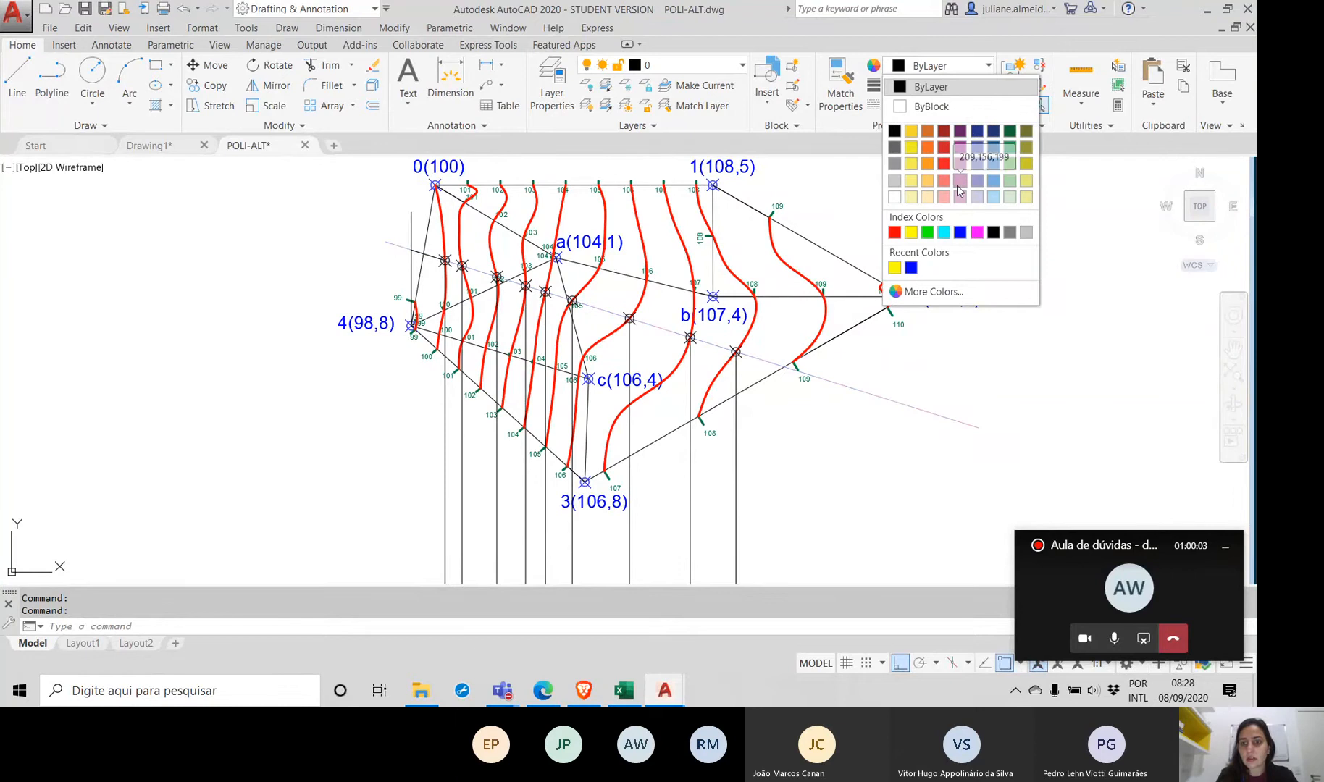
key("Escape")
key("Escape")
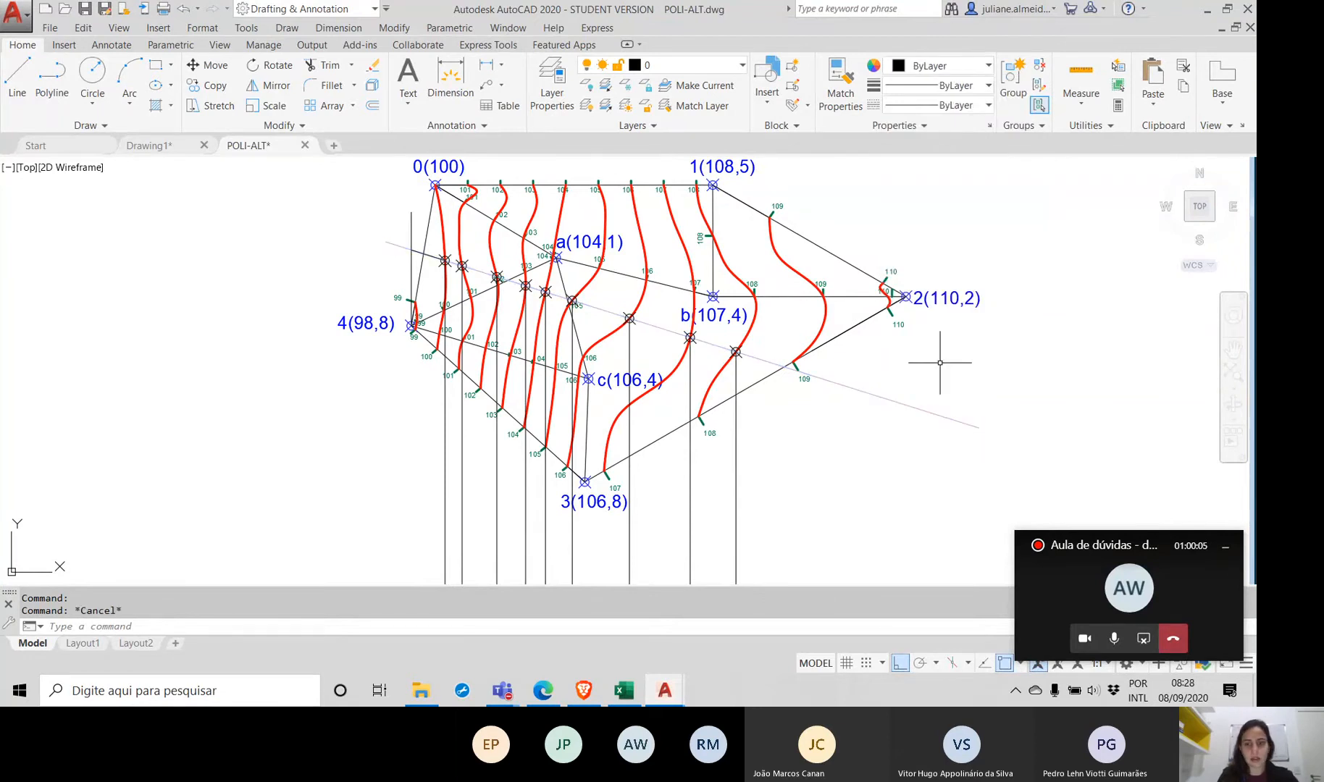
Step: Copy the profile chart's horizontal axis line at elevation 98 by the displacement 0,-1, using its left endpoint as base point
middle_click_drag(632, 473, 604, 414)
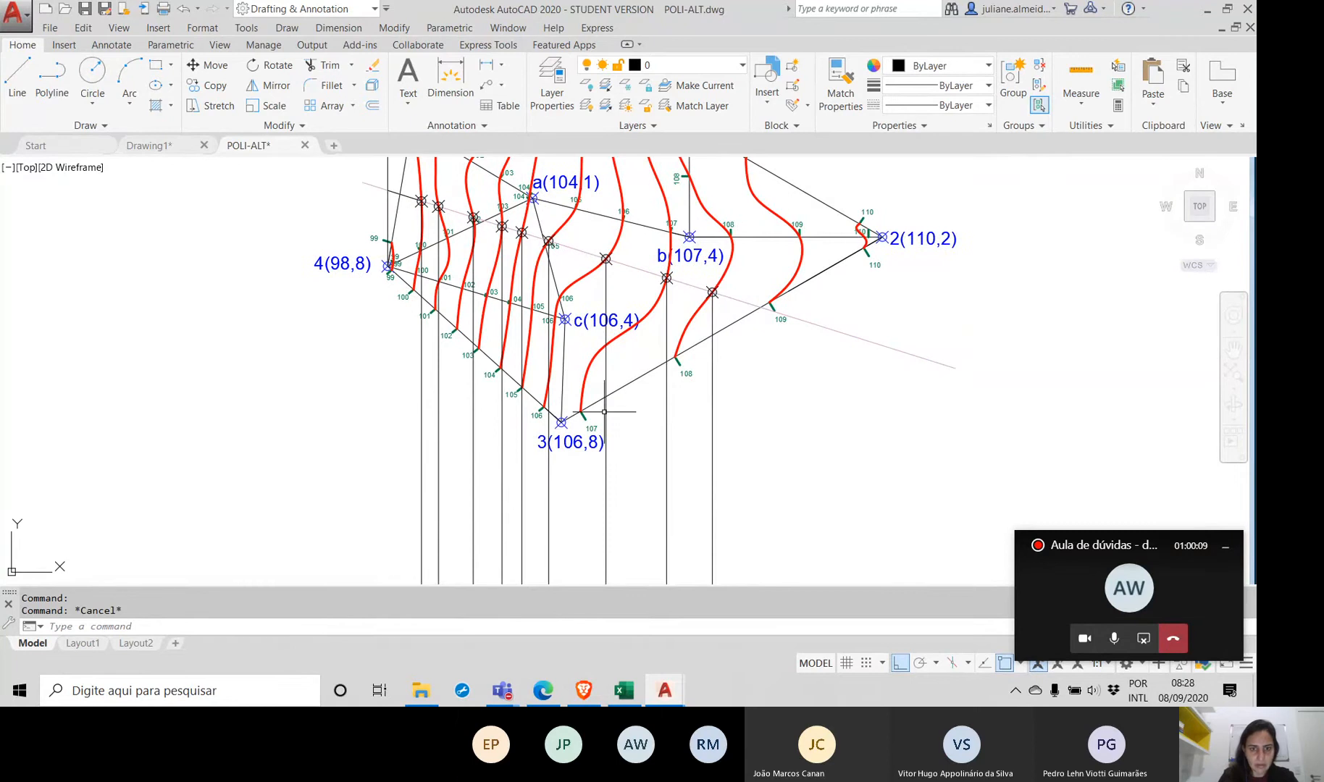
middle_click_drag(583, 450, 585, 324)
middle_click_drag(582, 385, 580, 352)
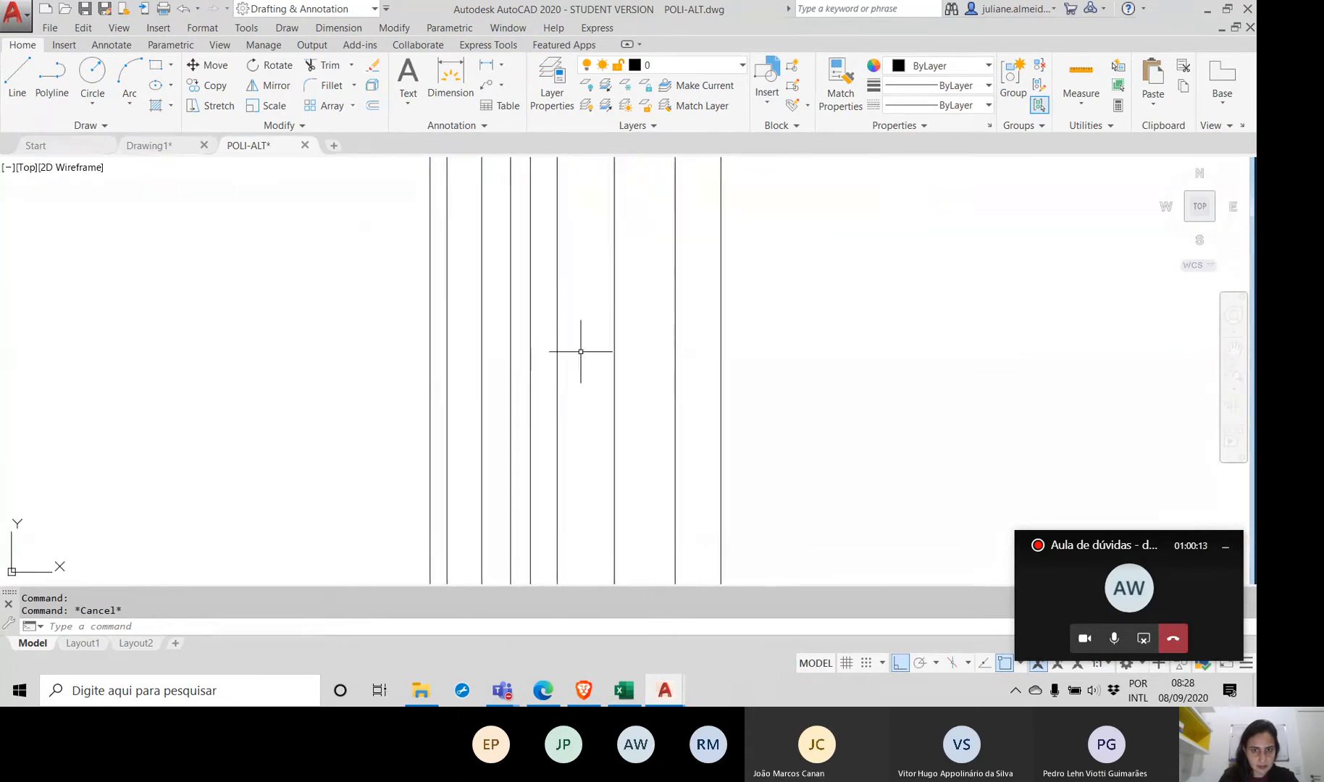
scroll(593, 281, "down", 4)
middle_click_drag(589, 281, 590, 112)
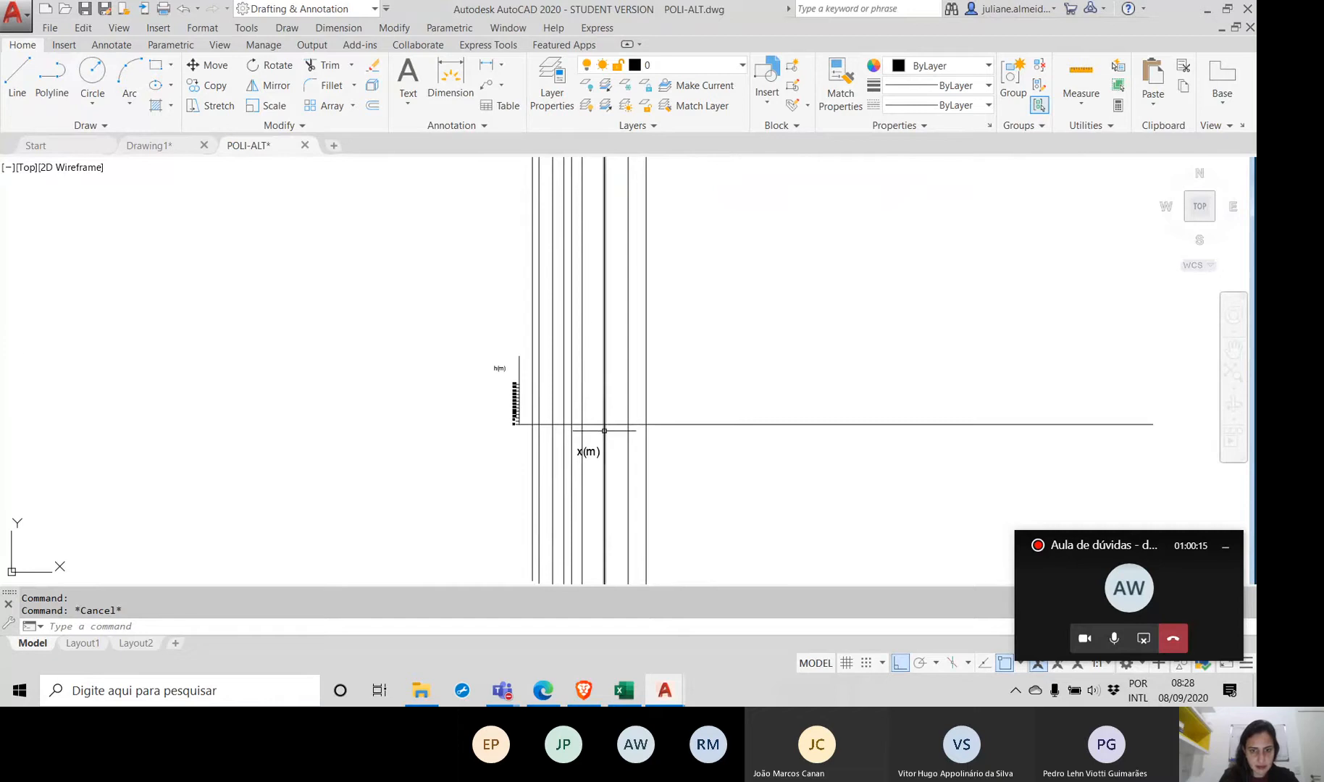
scroll(606, 420, "up", 6)
middle_click_drag(605, 413, 596, 353)
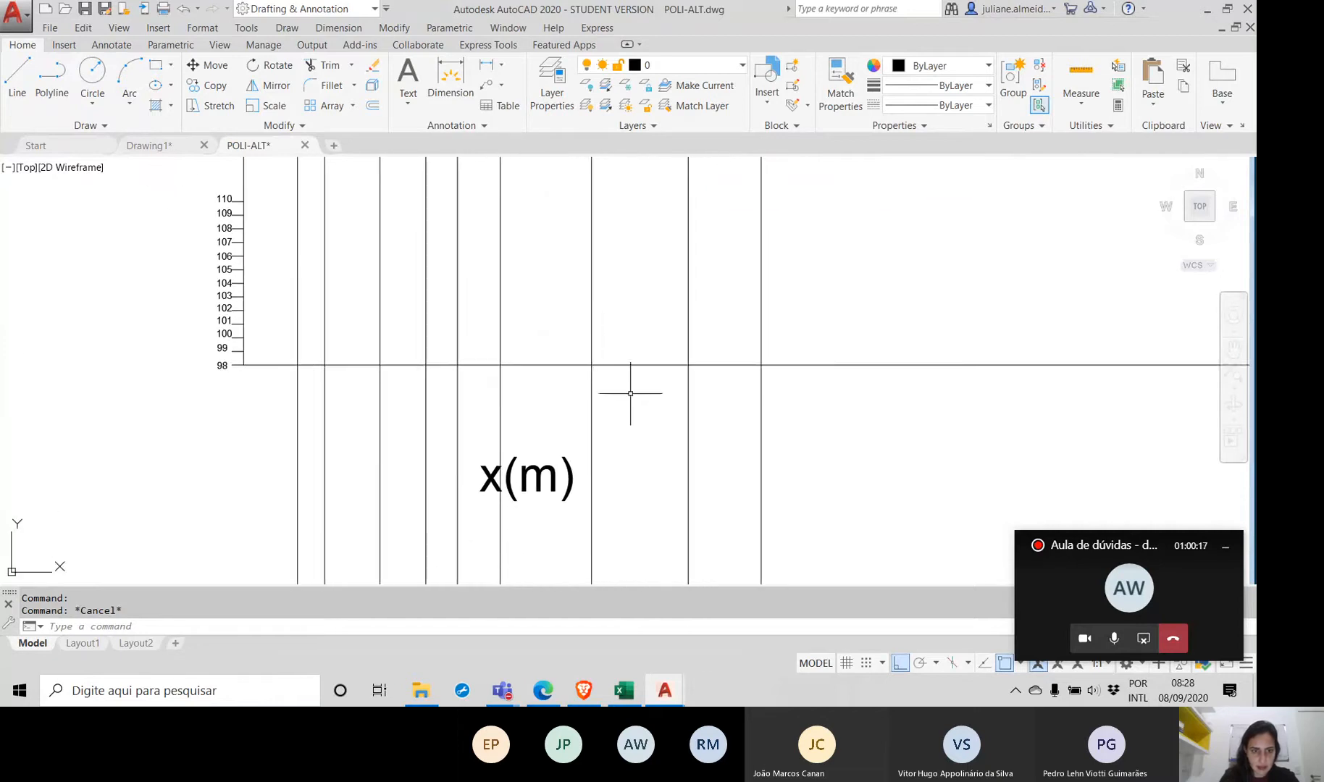
left_click(920, 355)
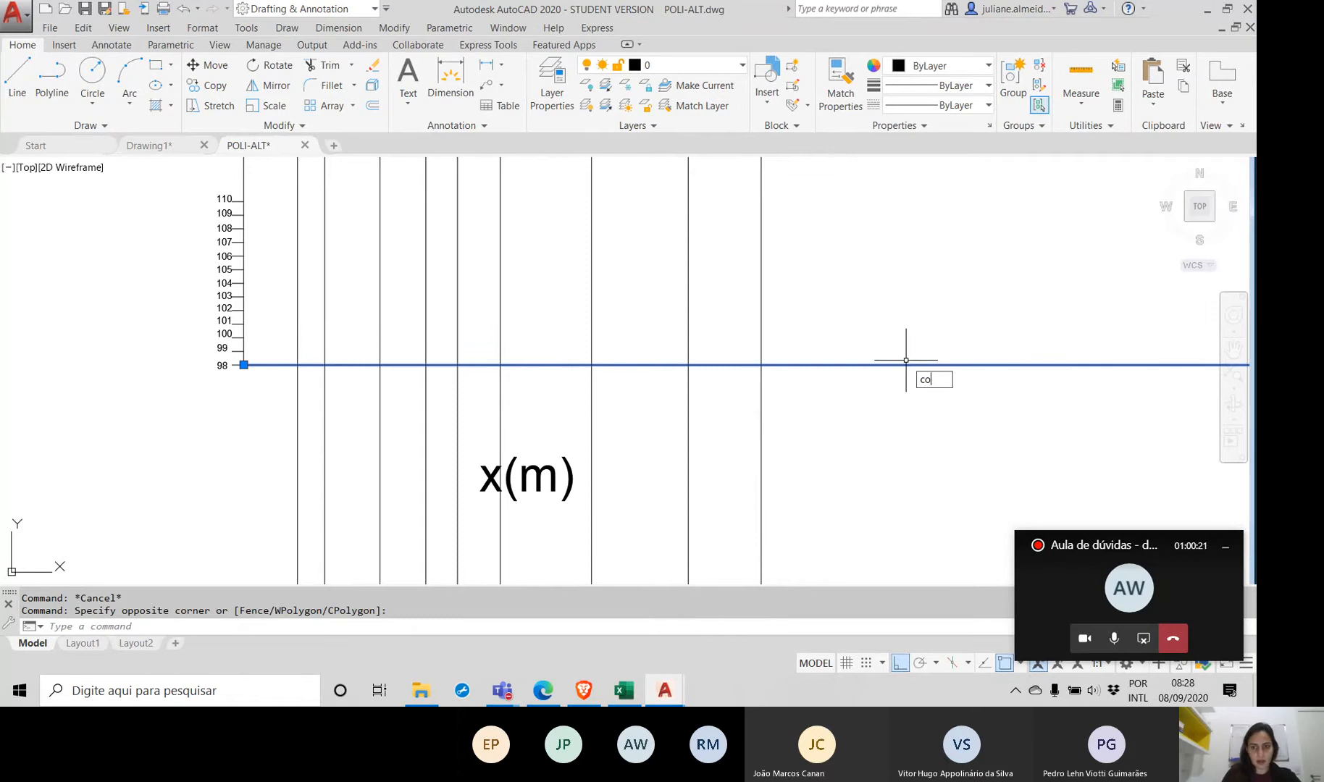
type("co")
key("Return")
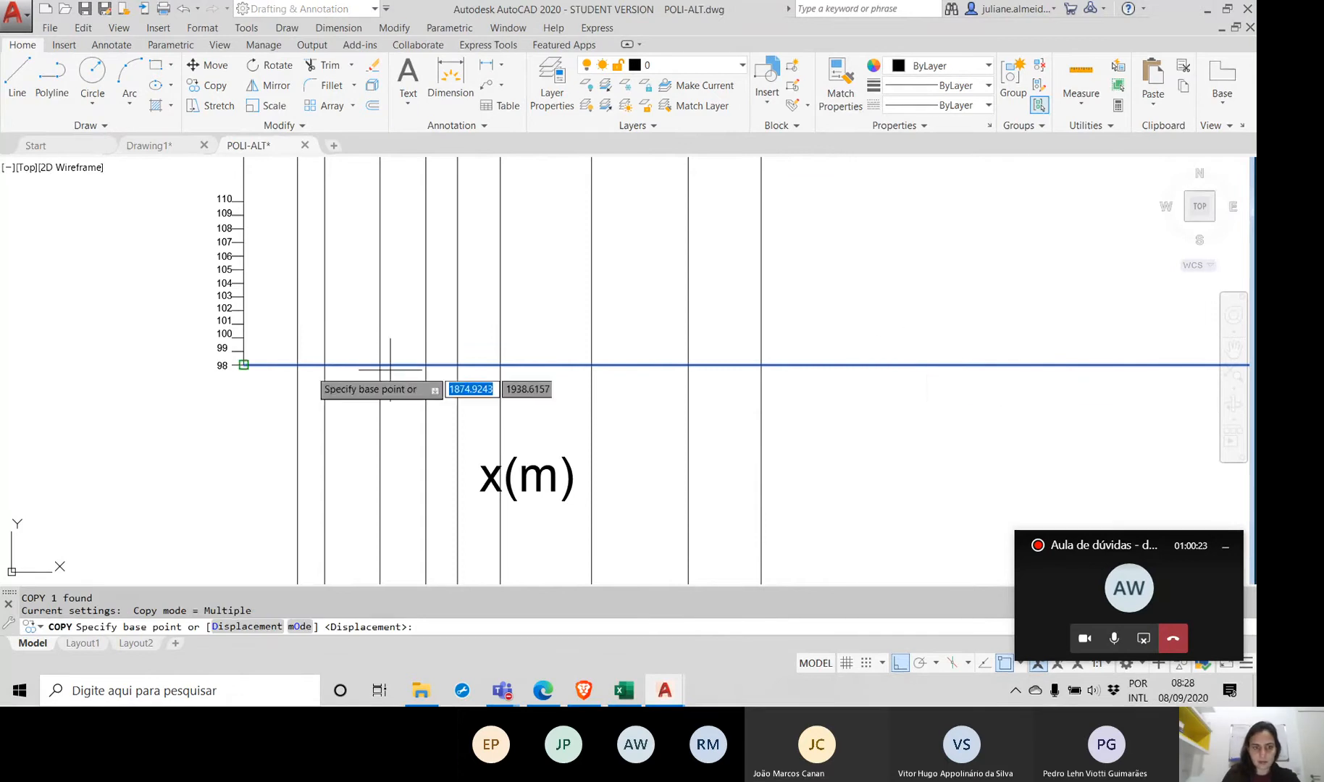
left_click(245, 366)
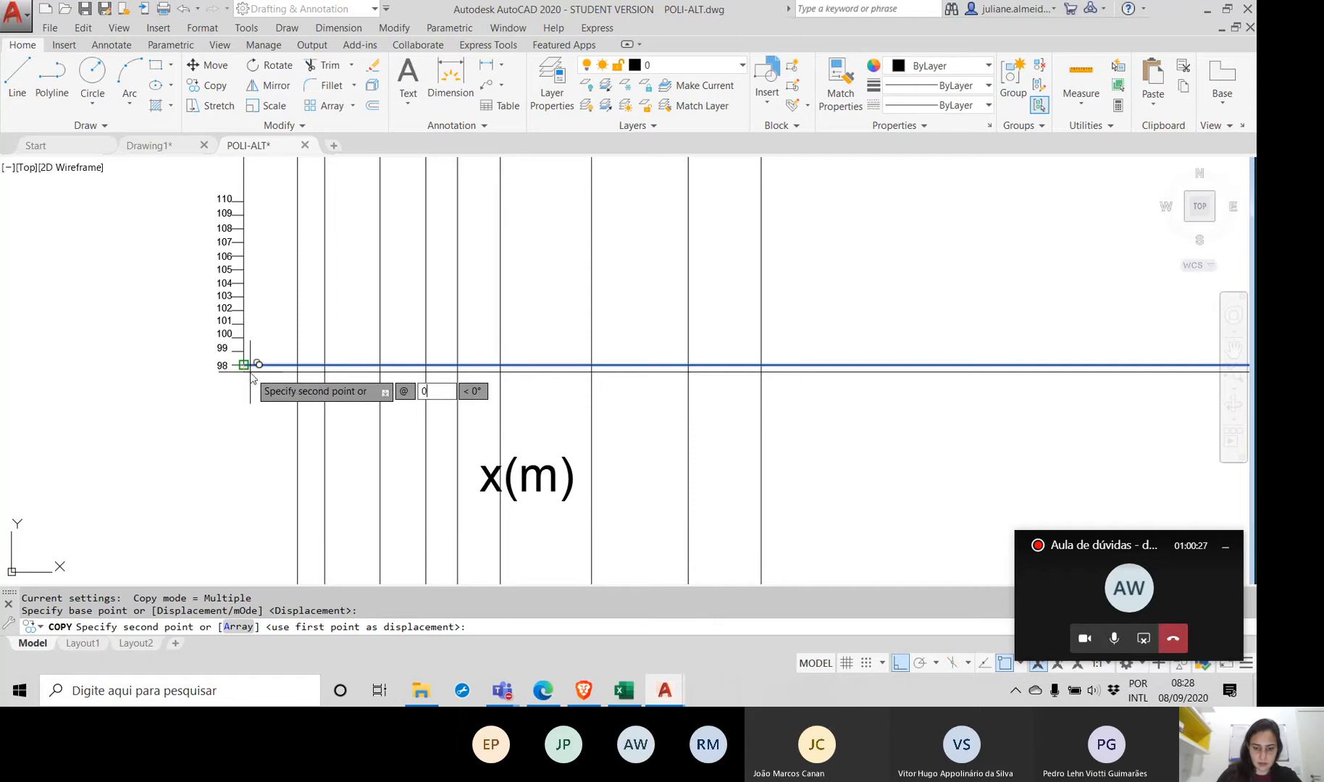
type("0")
key("Tab")
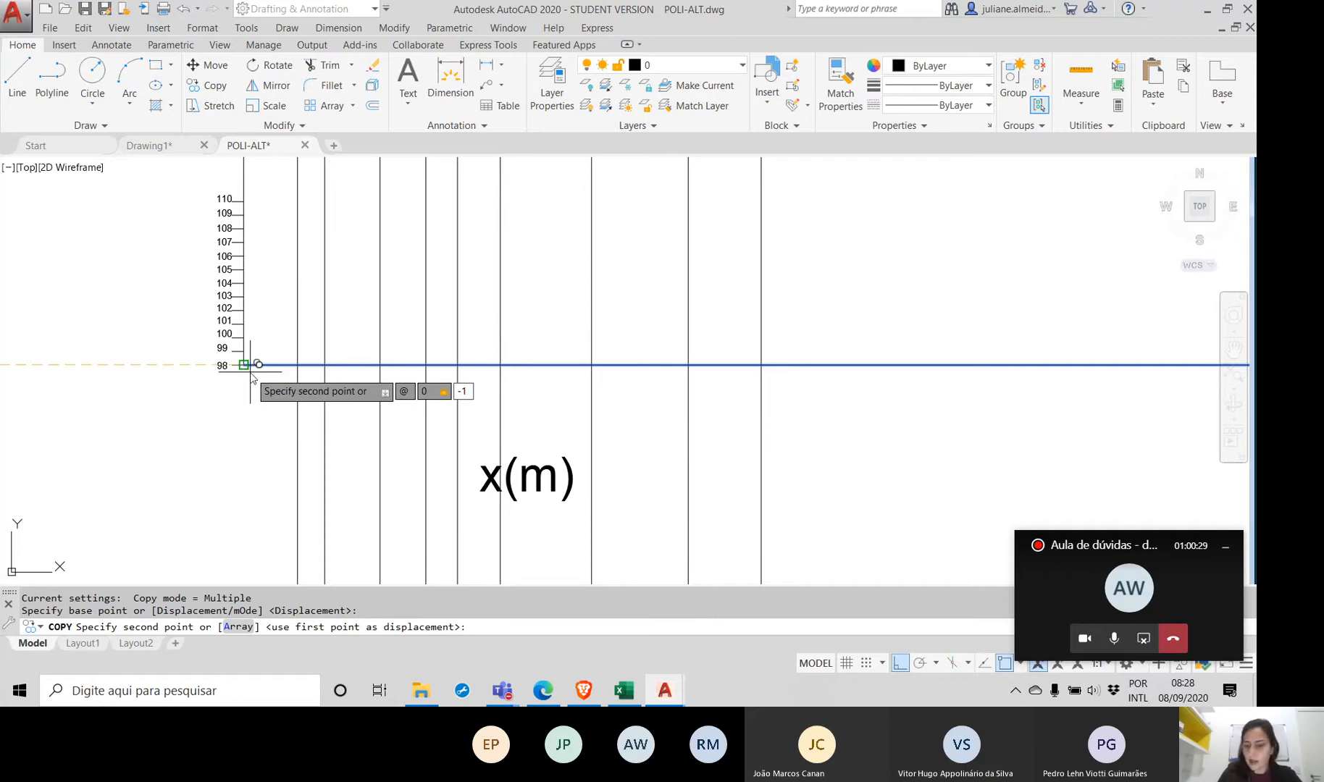
type("-1")
key("Return")
key("Return")
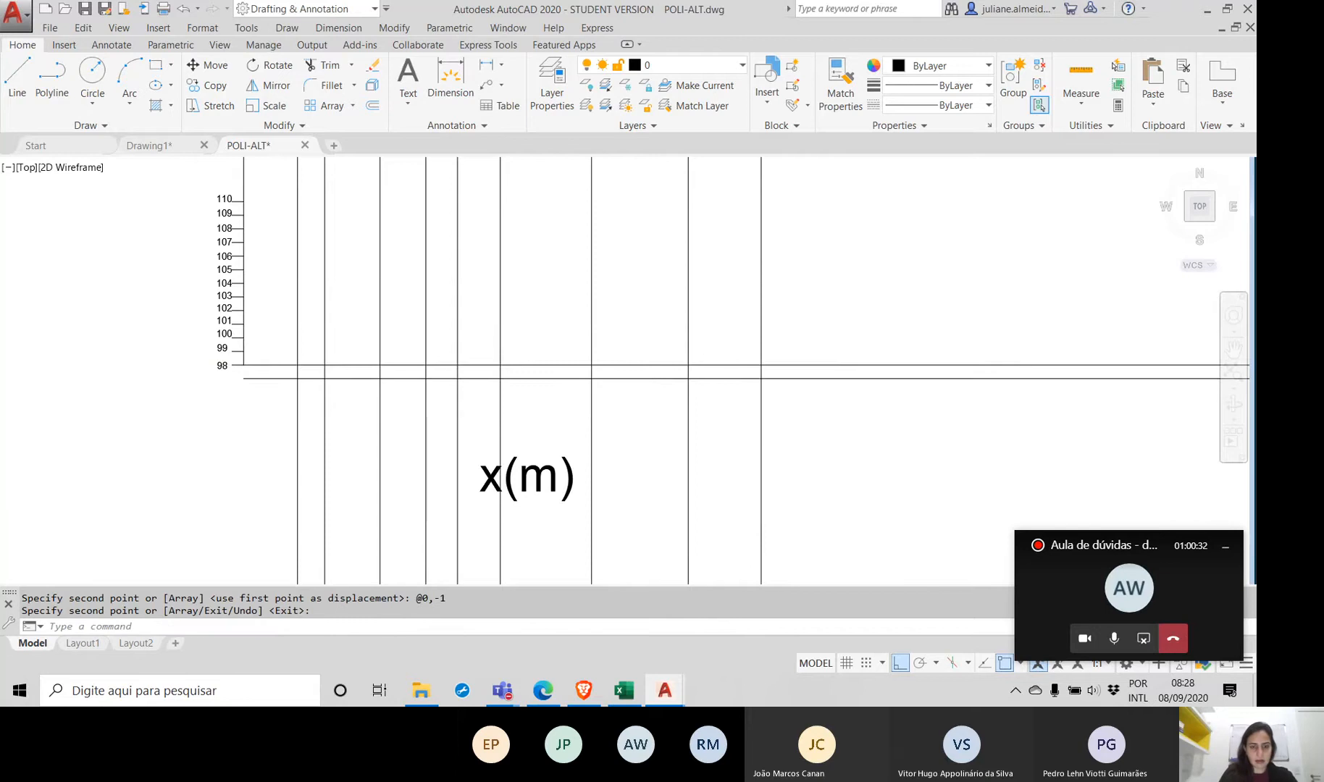
Step: Trim the vertical projection lines below the copied horizontal line and erase that copied line
scroll(269, 387, "up", 2)
type("tri")
key("Return")
scroll(349, 398, "down", 2)
middle_click_drag(349, 398, 198, 369)
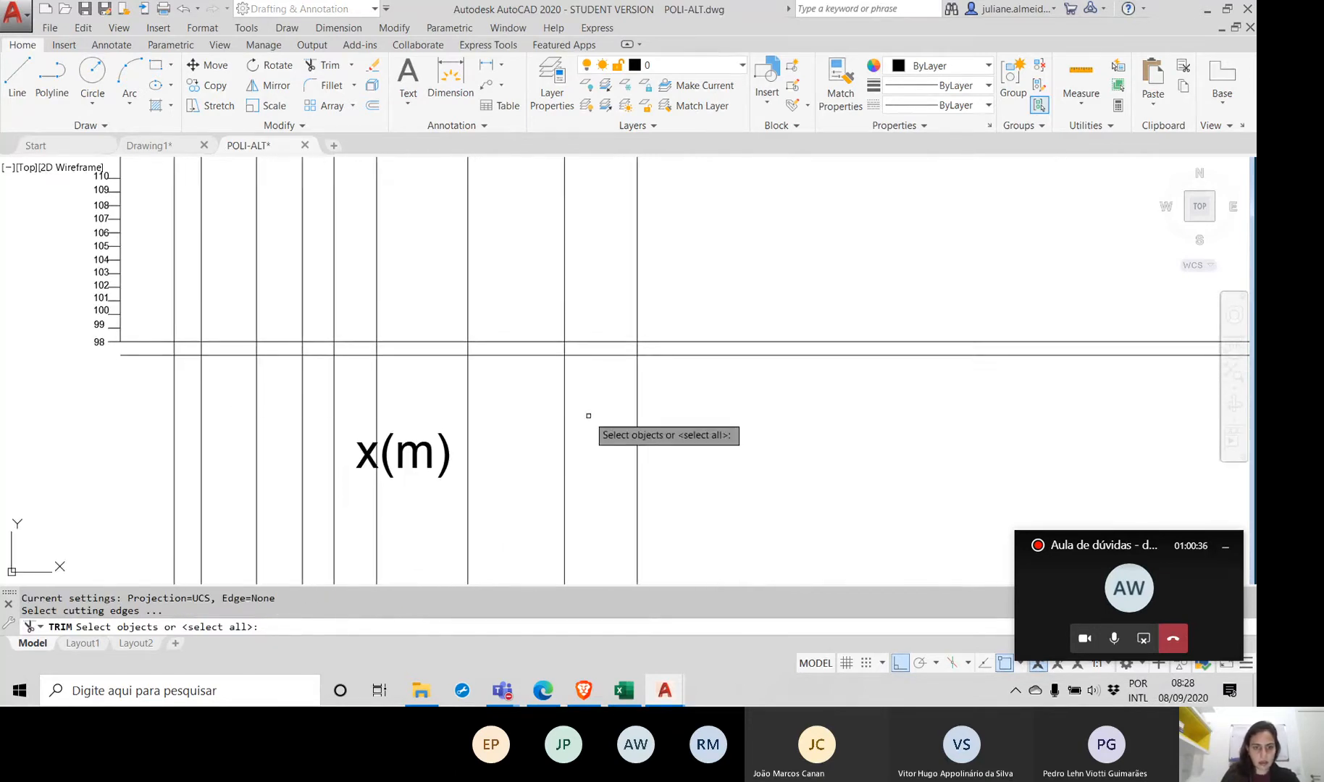
left_click(645, 355)
key("Return")
left_click_drag(673, 384, 165, 383)
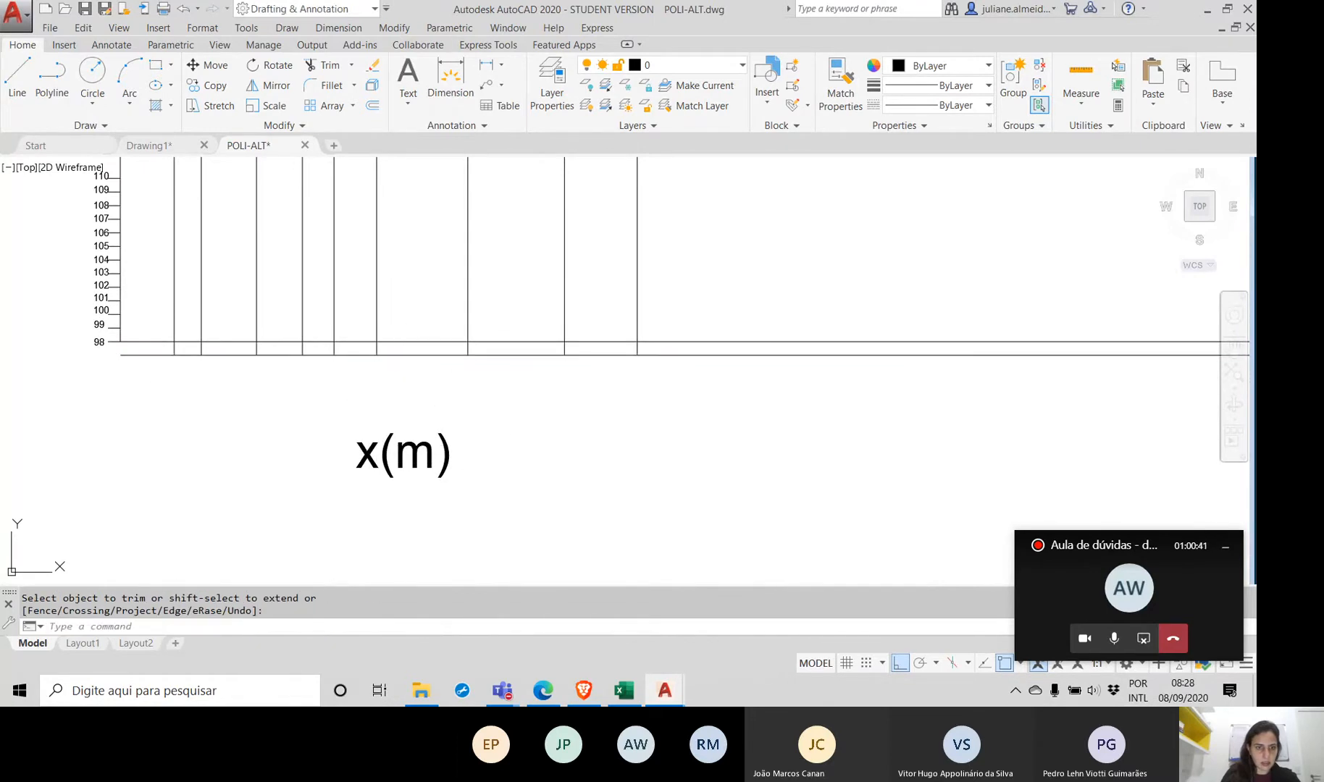
key("Return")
left_click(403, 355)
key("Delete")
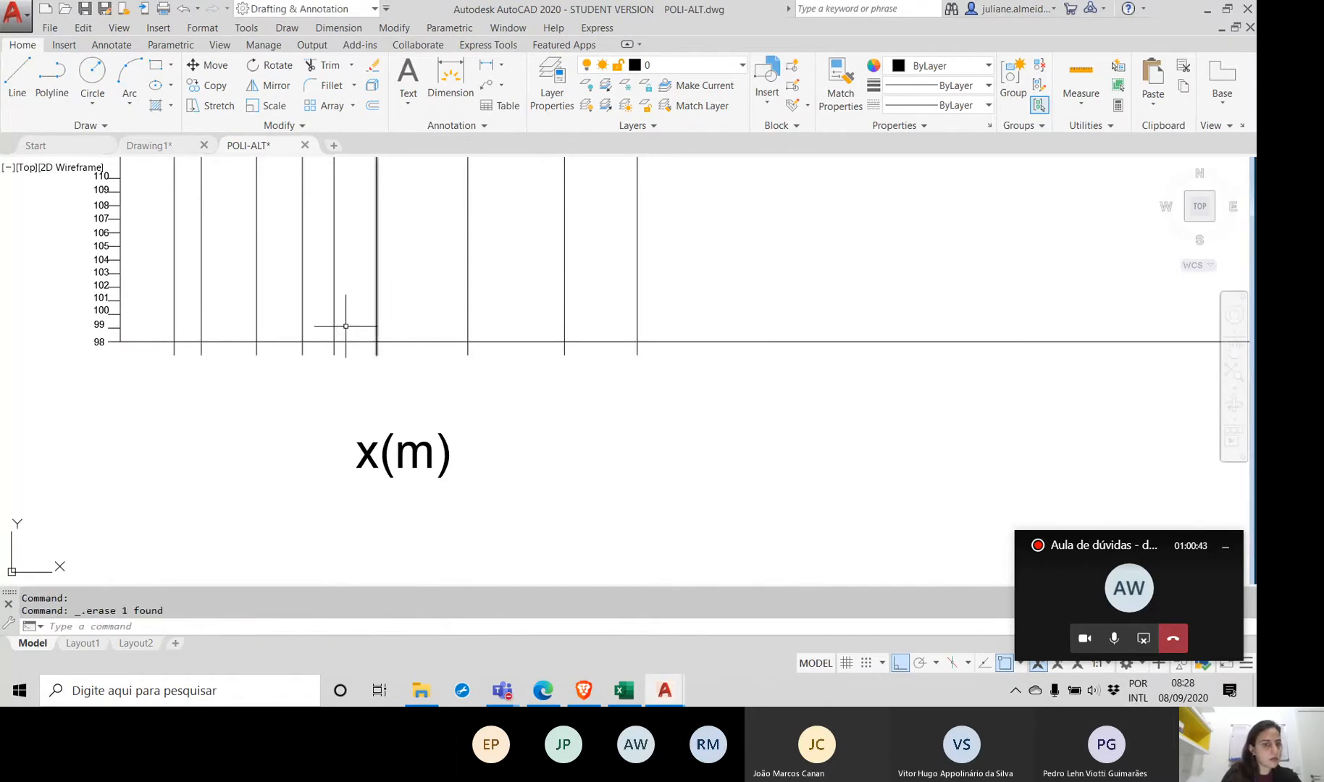
scroll(346, 326, "down", 2)
scroll(282, 334, "up", 2)
middle_click_drag(291, 331, 361, 421)
left_click(397, 458)
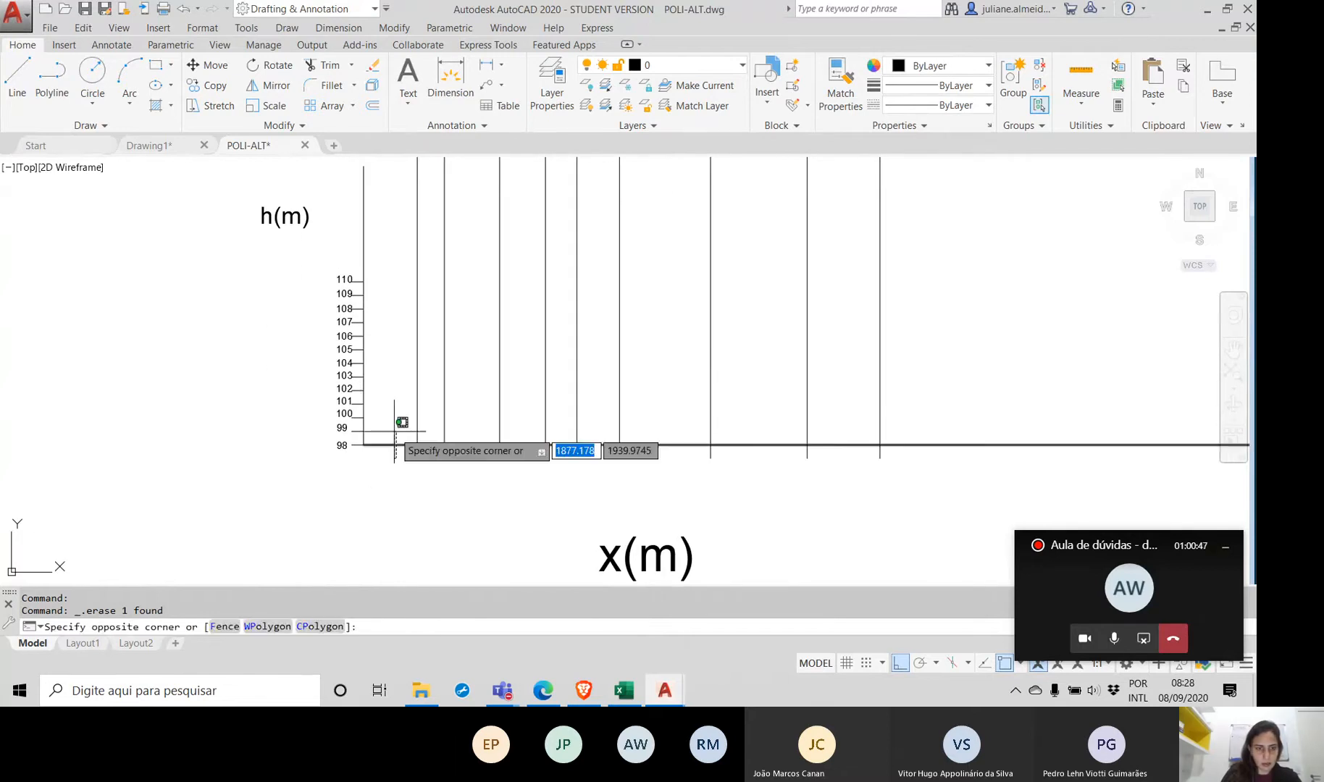
left_click(399, 421)
key("Escape")
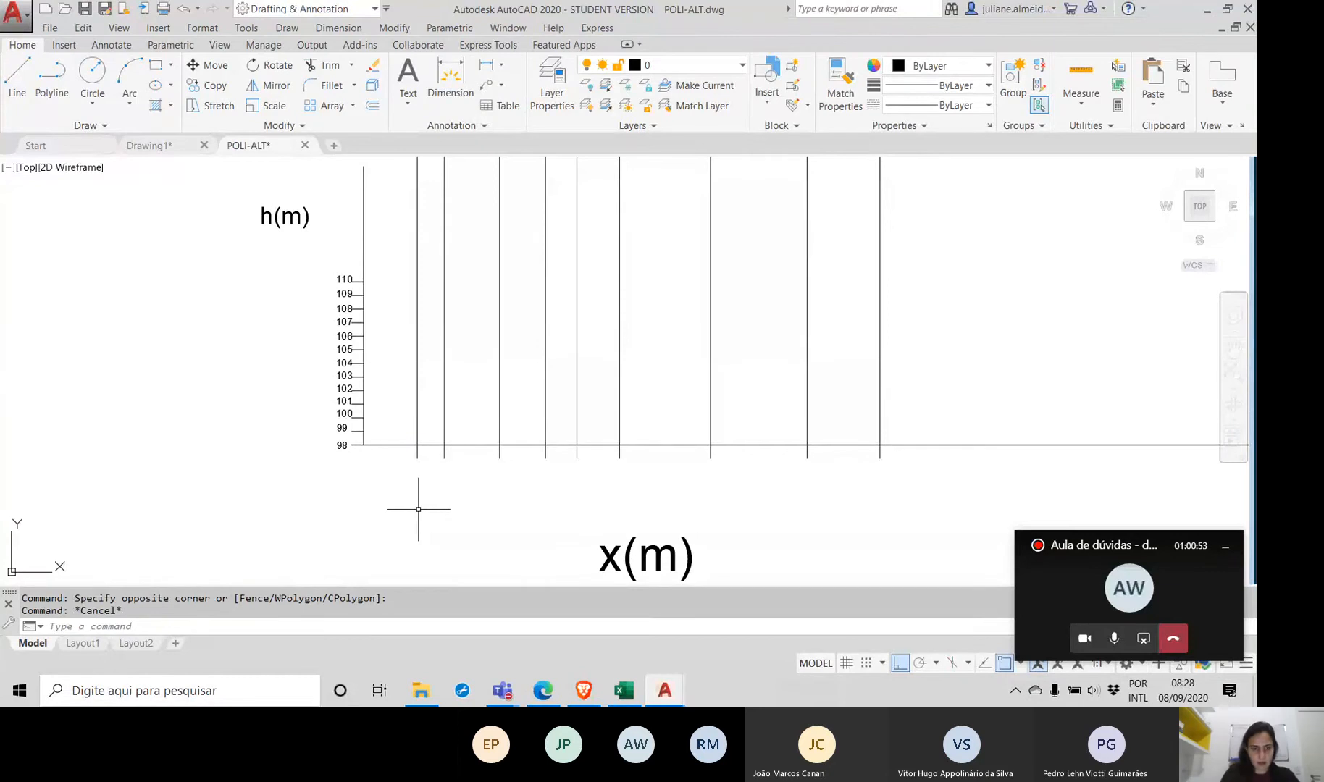
Step: Switch to Microsoft Teams to check the students' messages in the meeting chat and return to AutoCAD
mouse_move(500, 694)
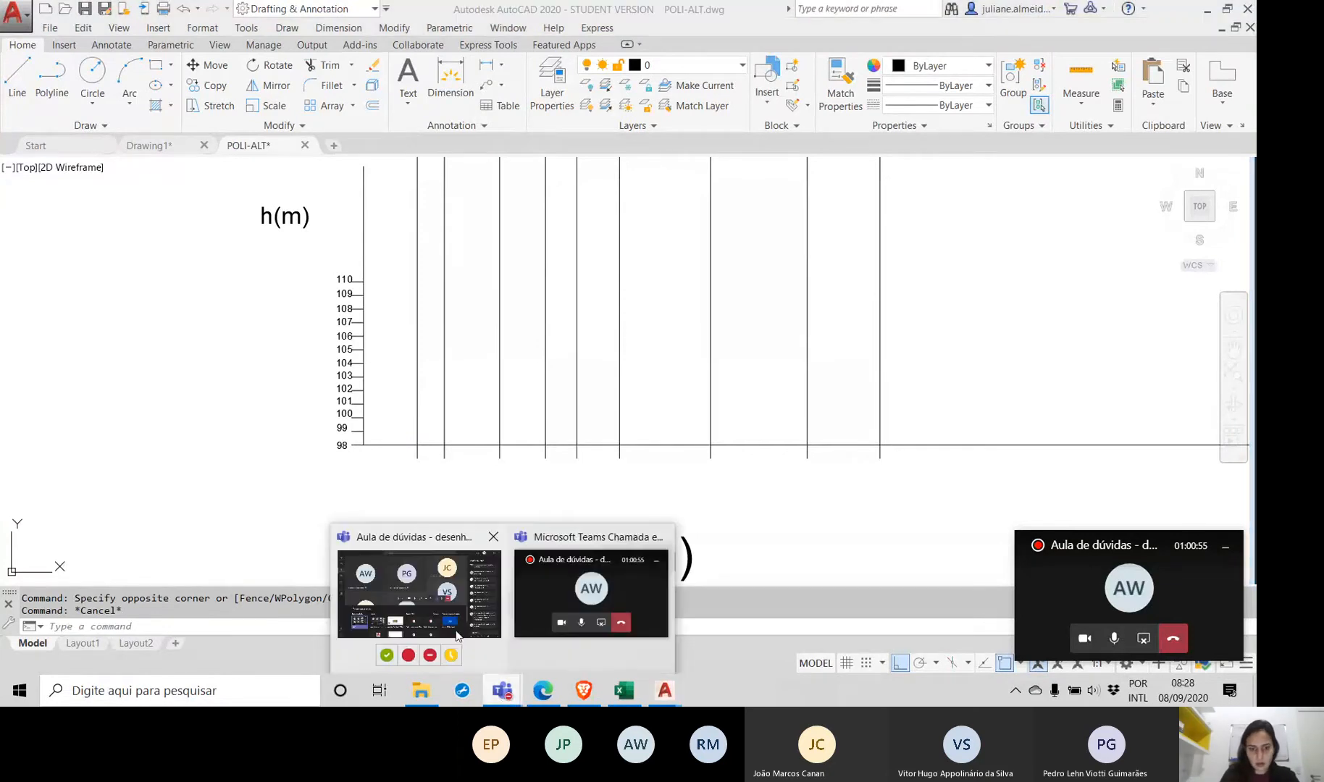
left_click(453, 623)
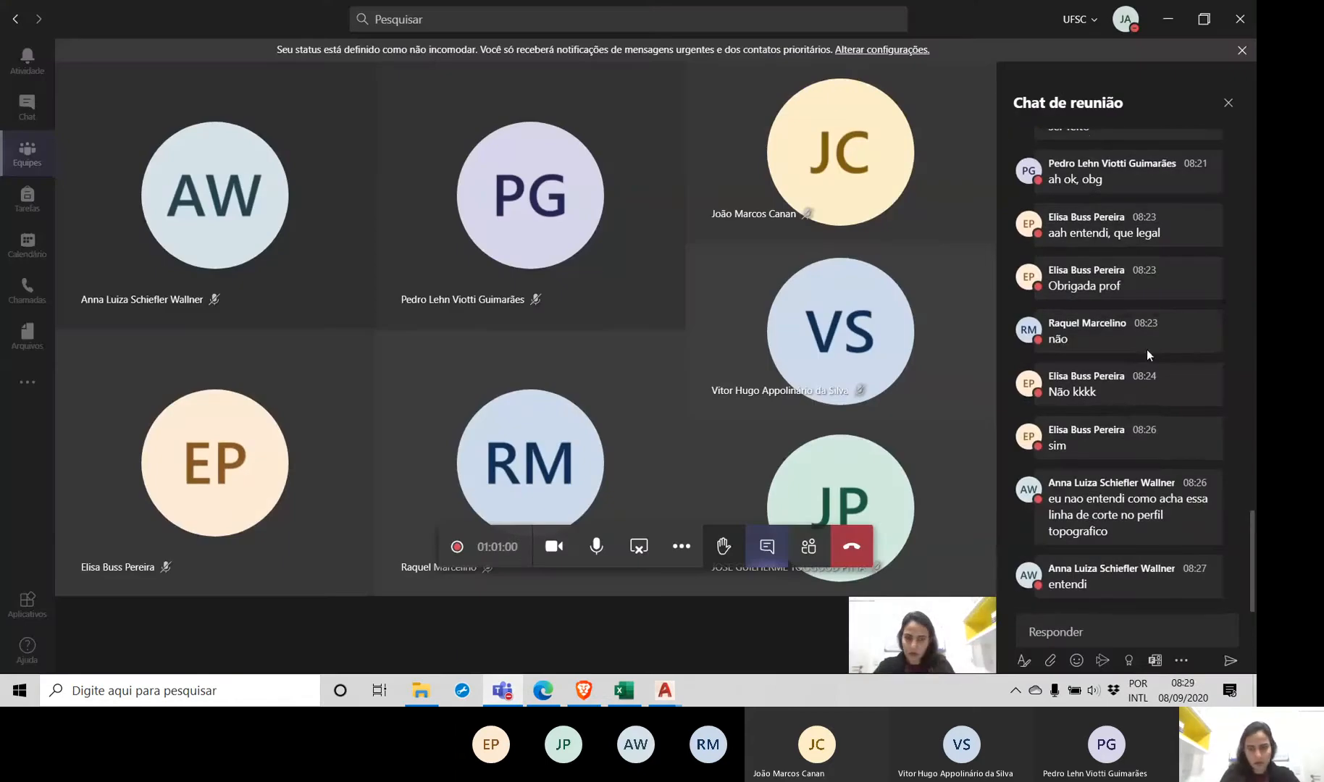
key("alt+Tab")
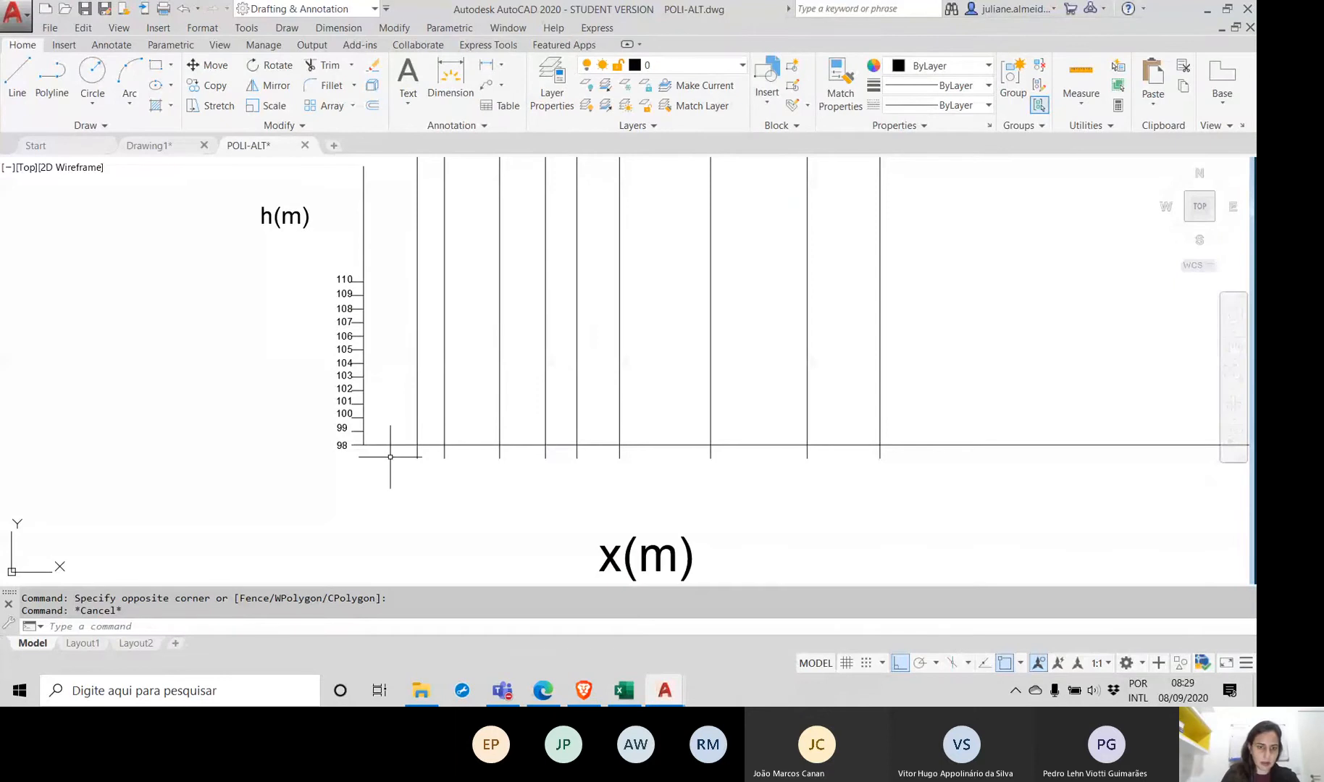
Step: Copy the profile chart's horizontal axis line from elevation 98 to each elevation tick from 99 to 108
left_click(391, 433)
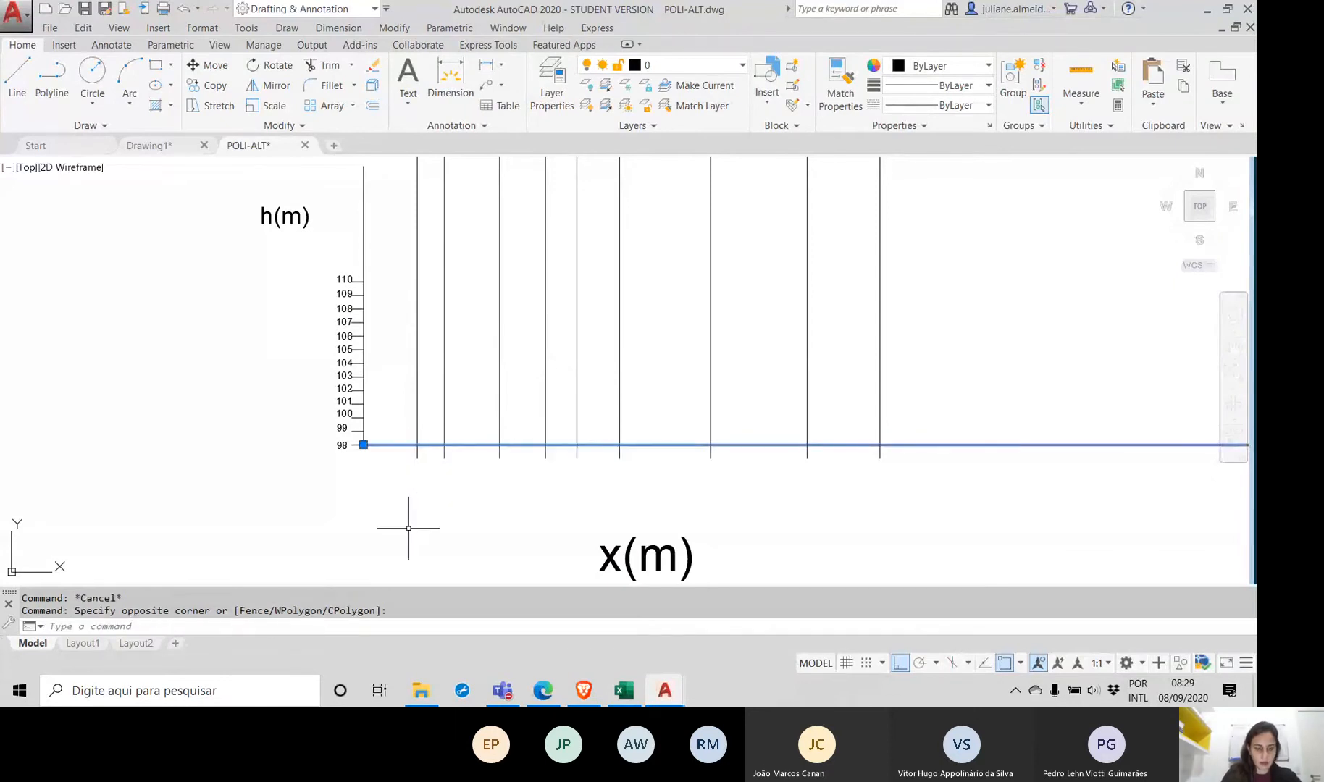
key("Return")
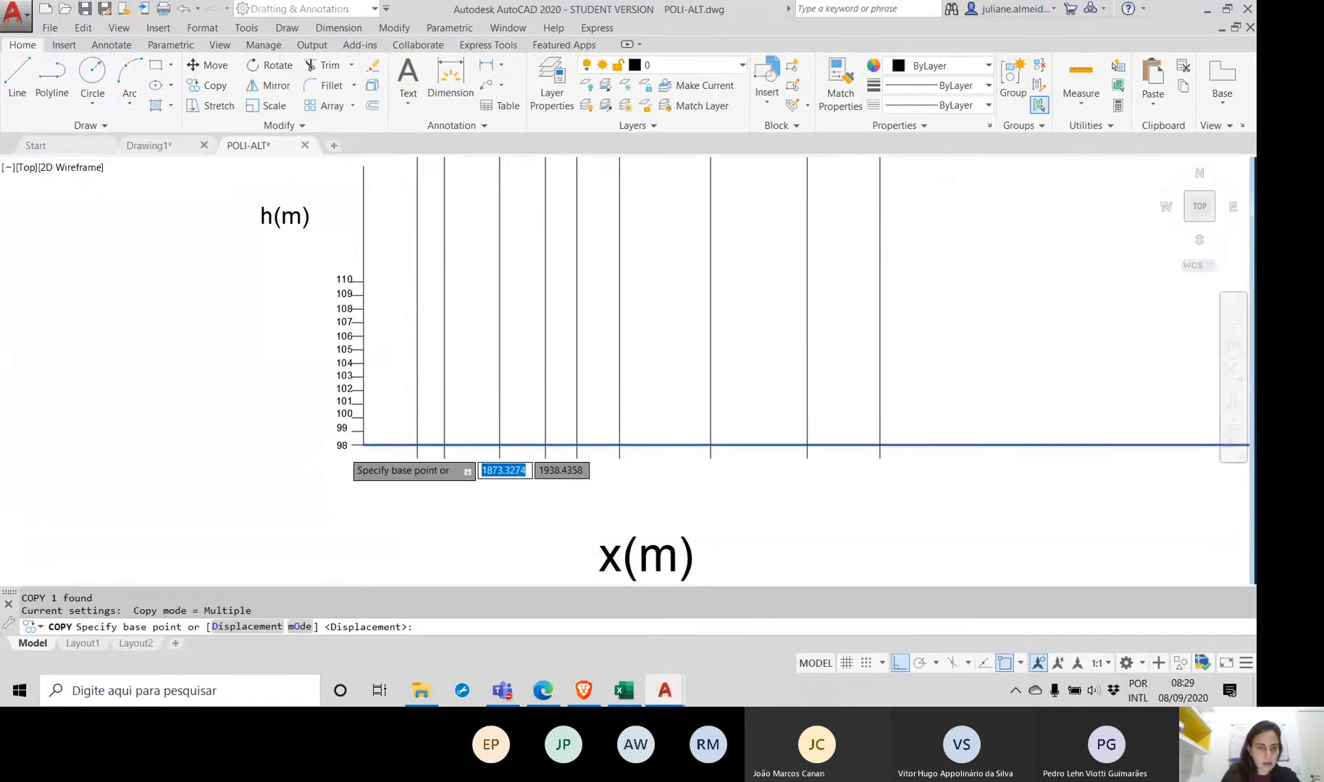
scroll(344, 446, "up", 3)
middle_click_drag(344, 446, 344, 521)
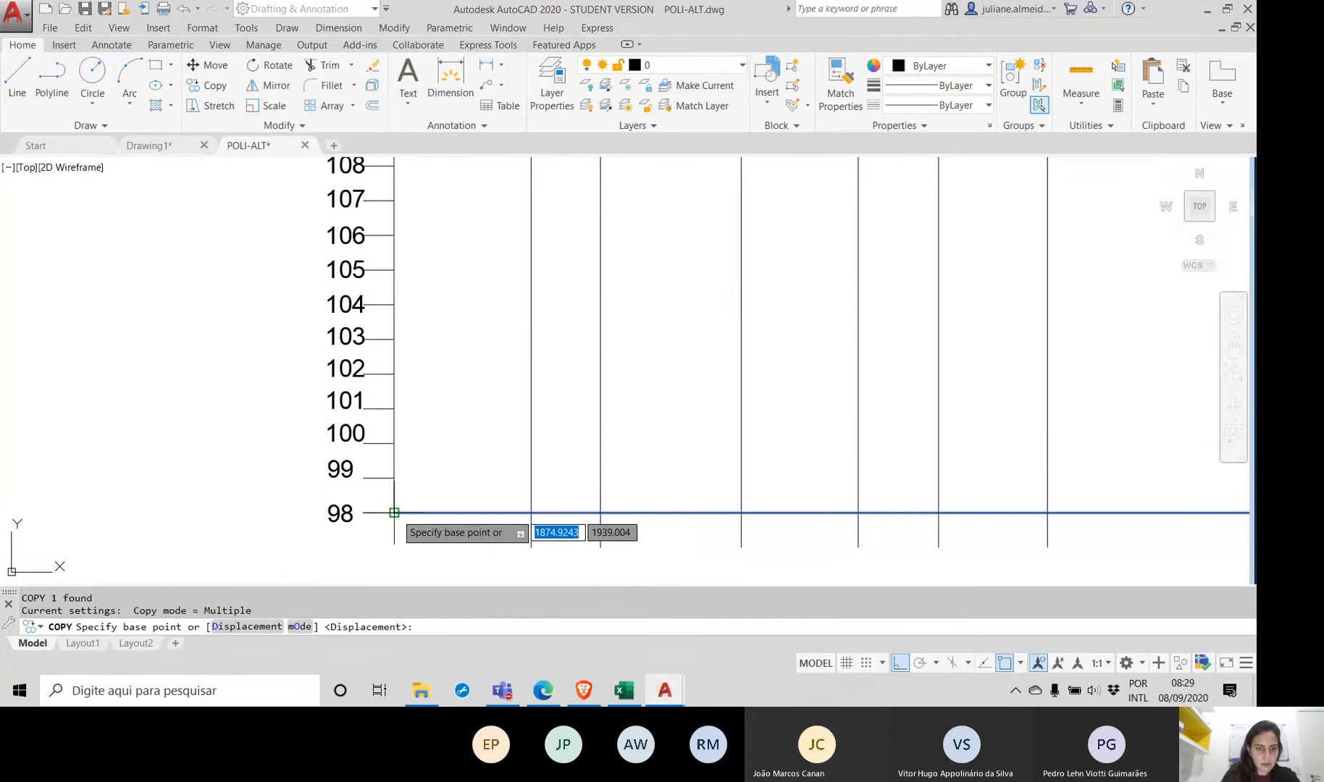
left_click(394, 513)
left_click(394, 479)
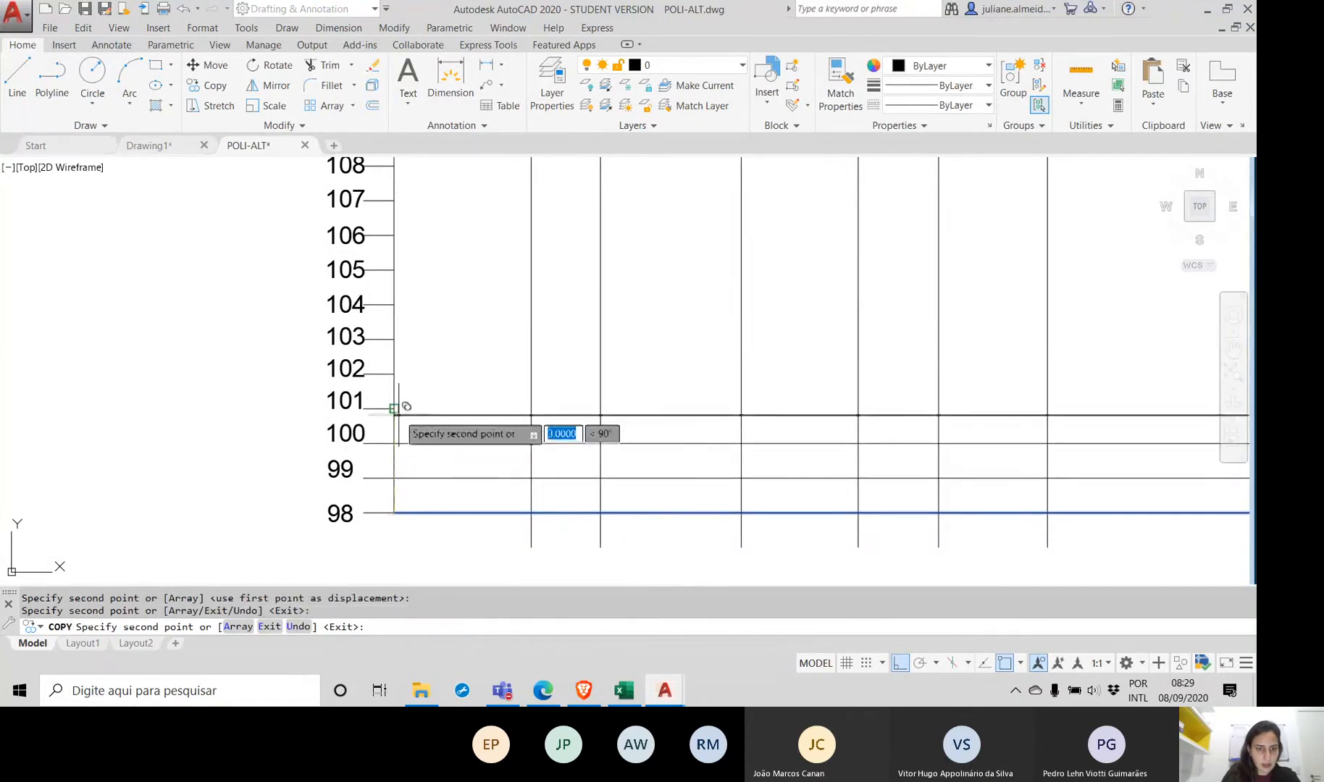
left_click(394, 409)
left_click(394, 374)
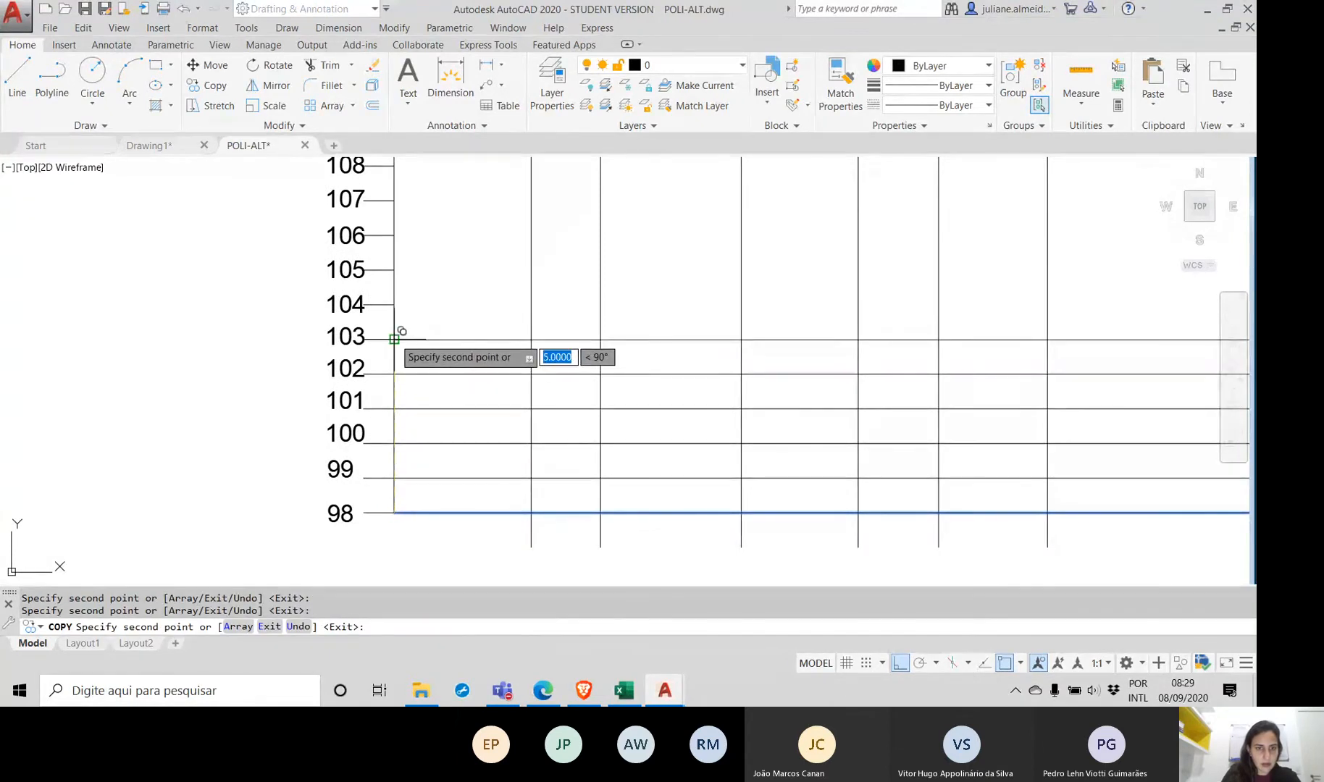
left_click(394, 339)
left_click(394, 304)
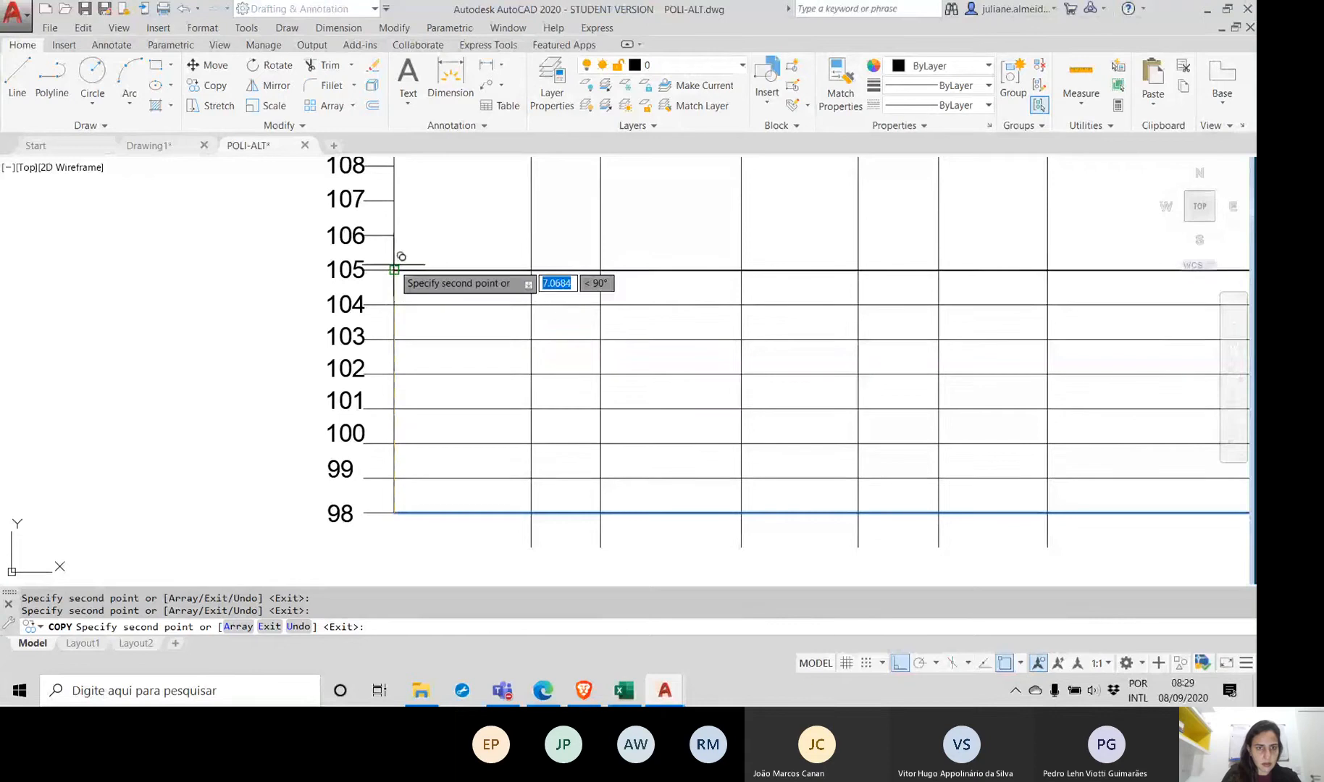
left_click(394, 269)
left_click(394, 235)
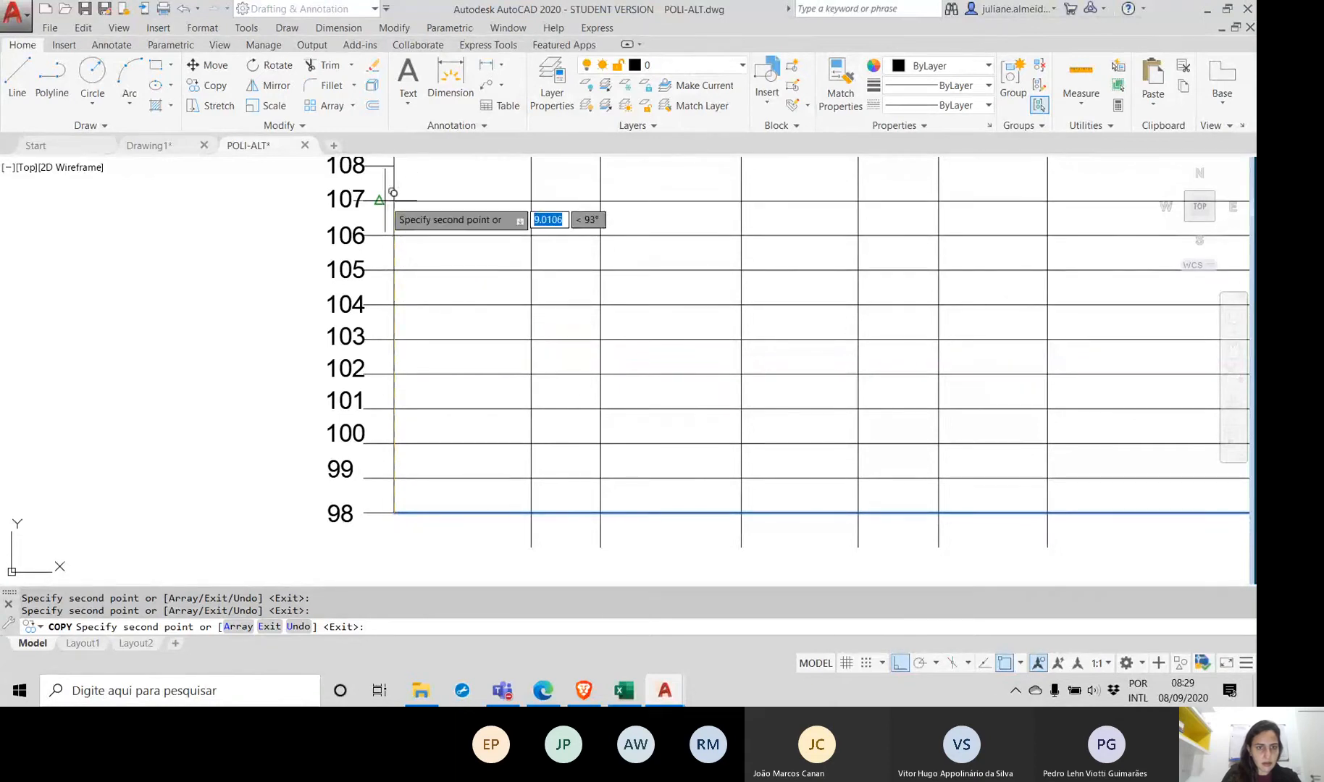
left_click(394, 200)
left_click(394, 166)
key("Return")
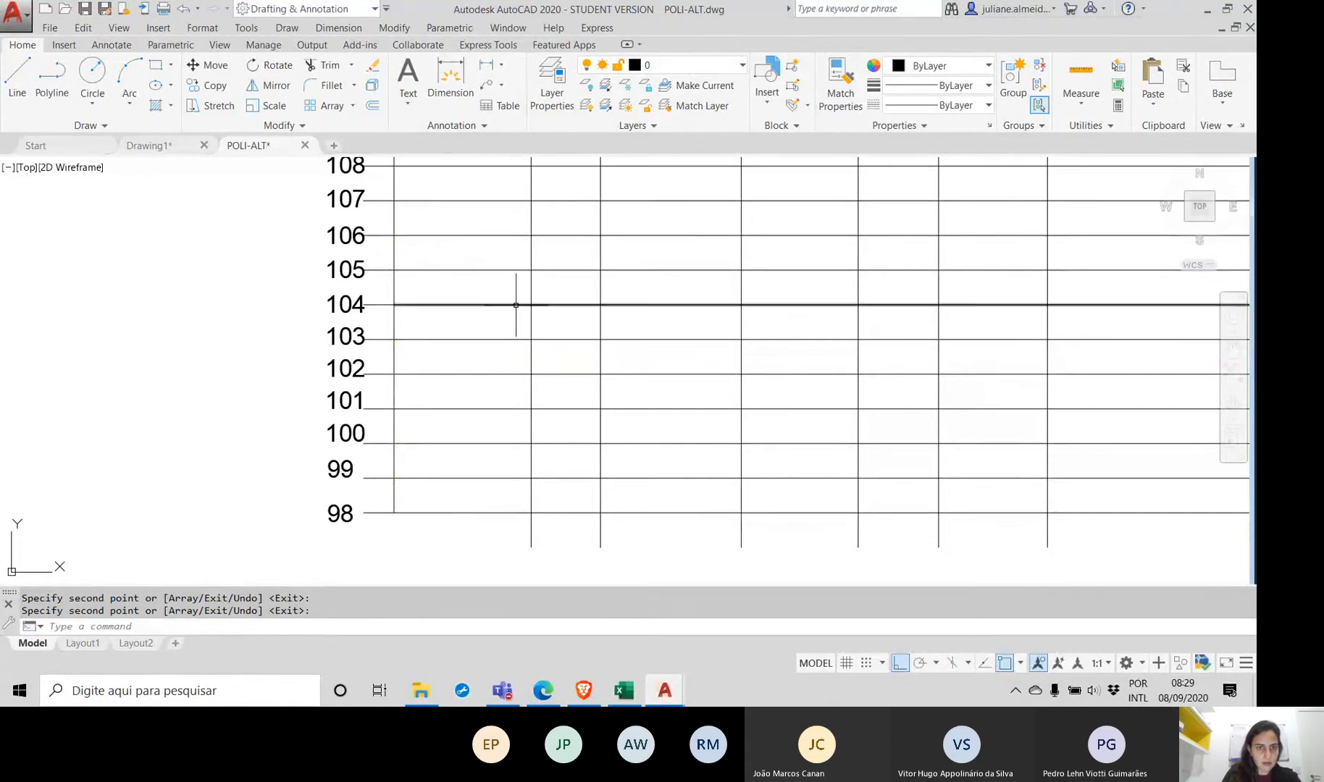
scroll(516, 305, "down", 8)
middle_click_drag(577, 332, 443, 358)
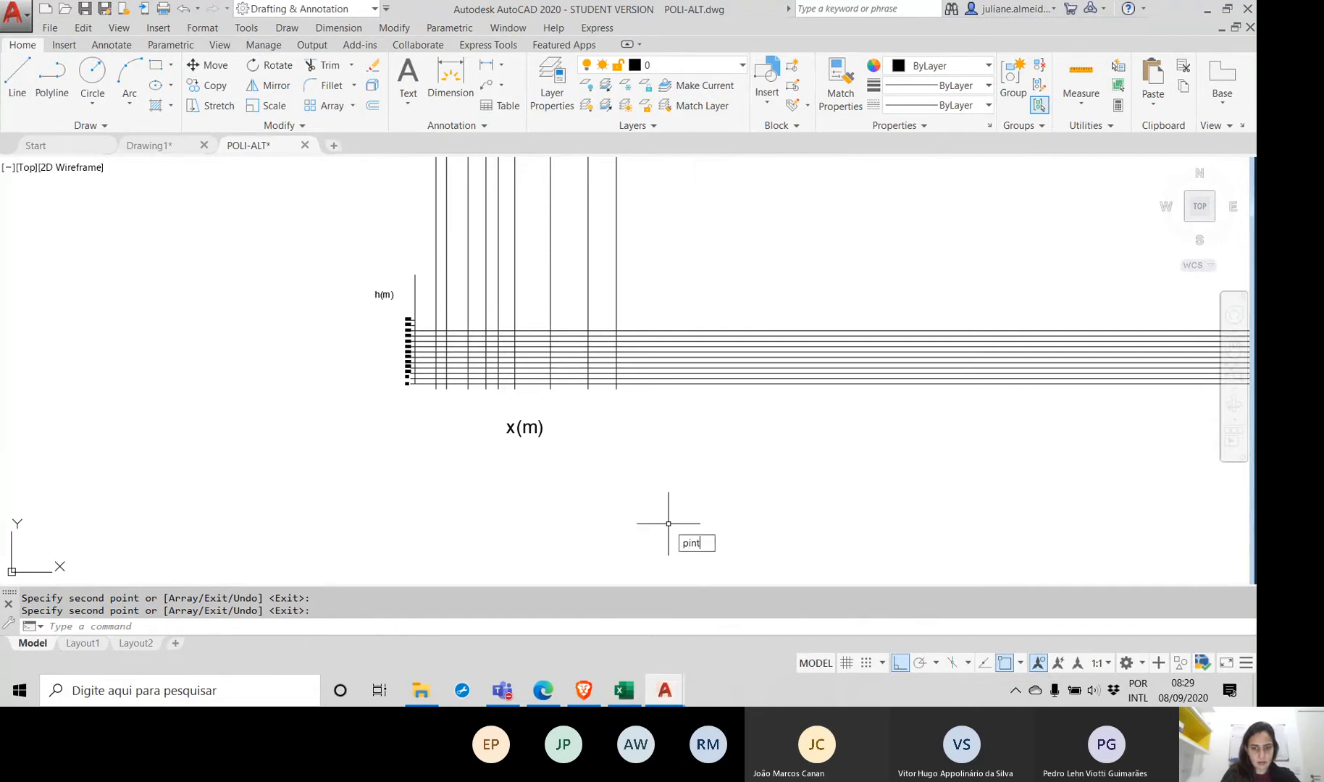
Step: Place a point where the first vertical projection line crosses the elevation 100 line, matching its contour on the plan
key("BackSpace")
type("o")
key("Return")
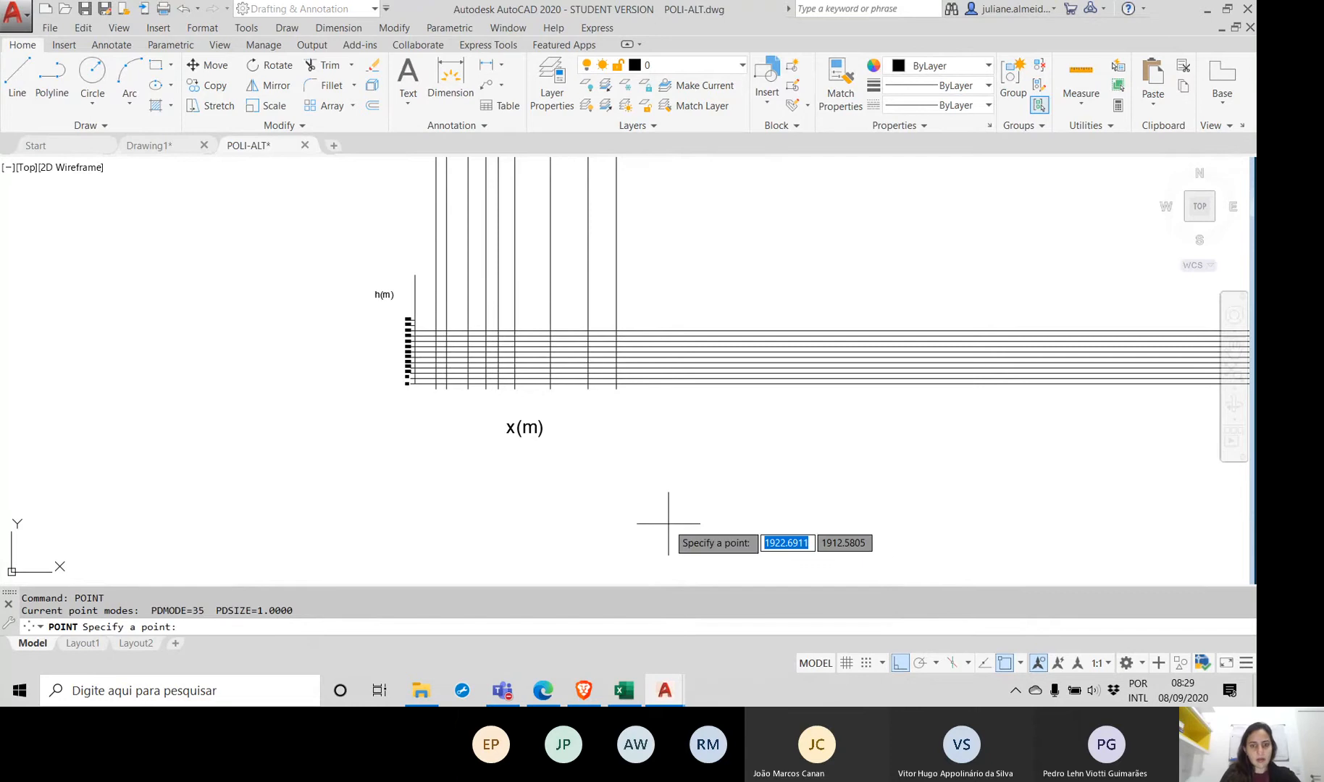
scroll(435, 388, "up", 4)
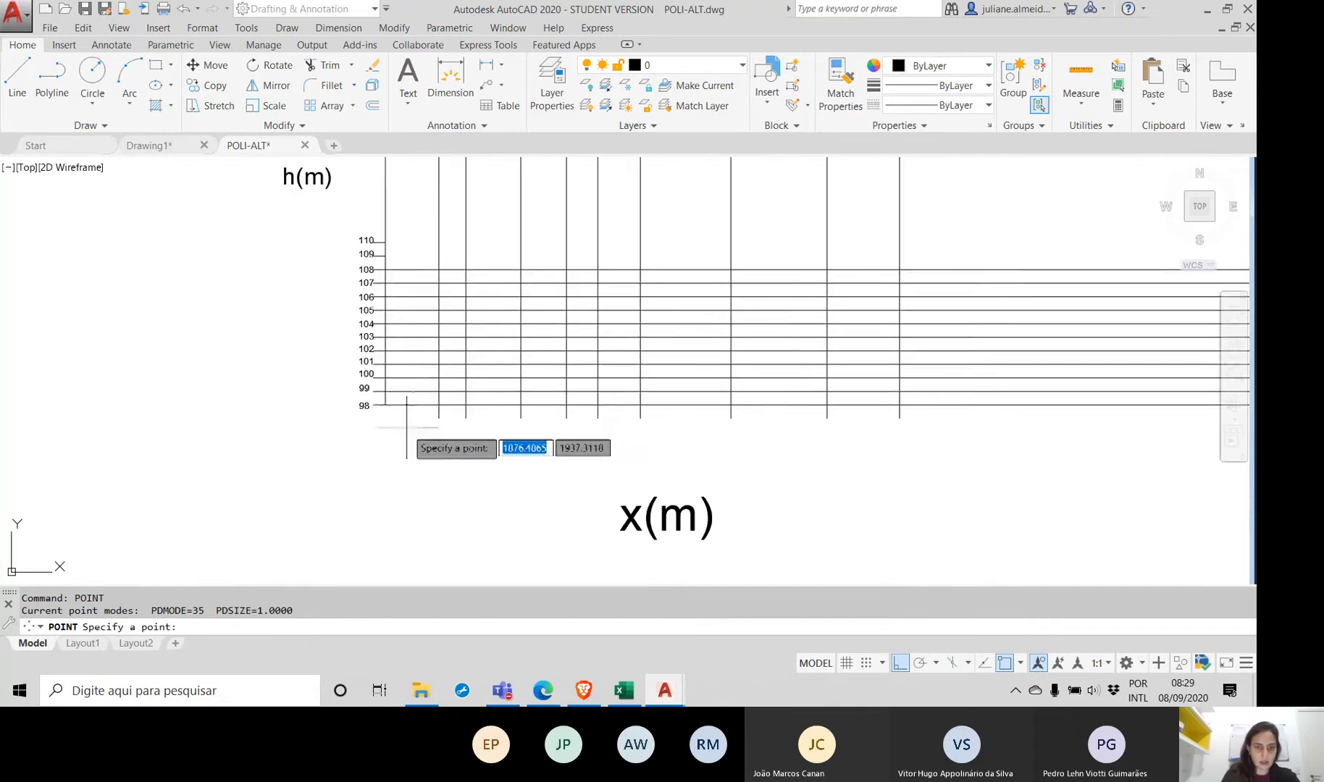
scroll(435, 243, "down", 5)
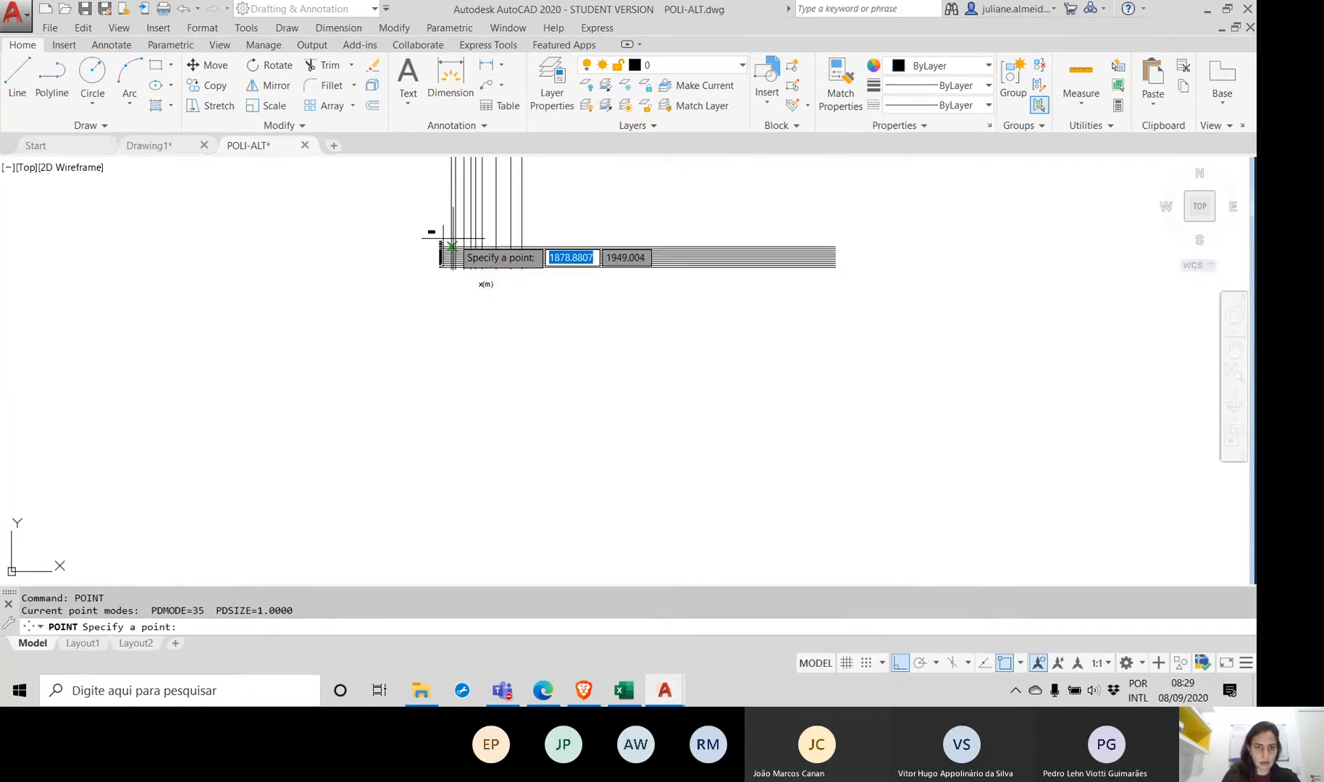
middle_click_drag(434, 243, 480, 529)
scroll(485, 210, "up", 5)
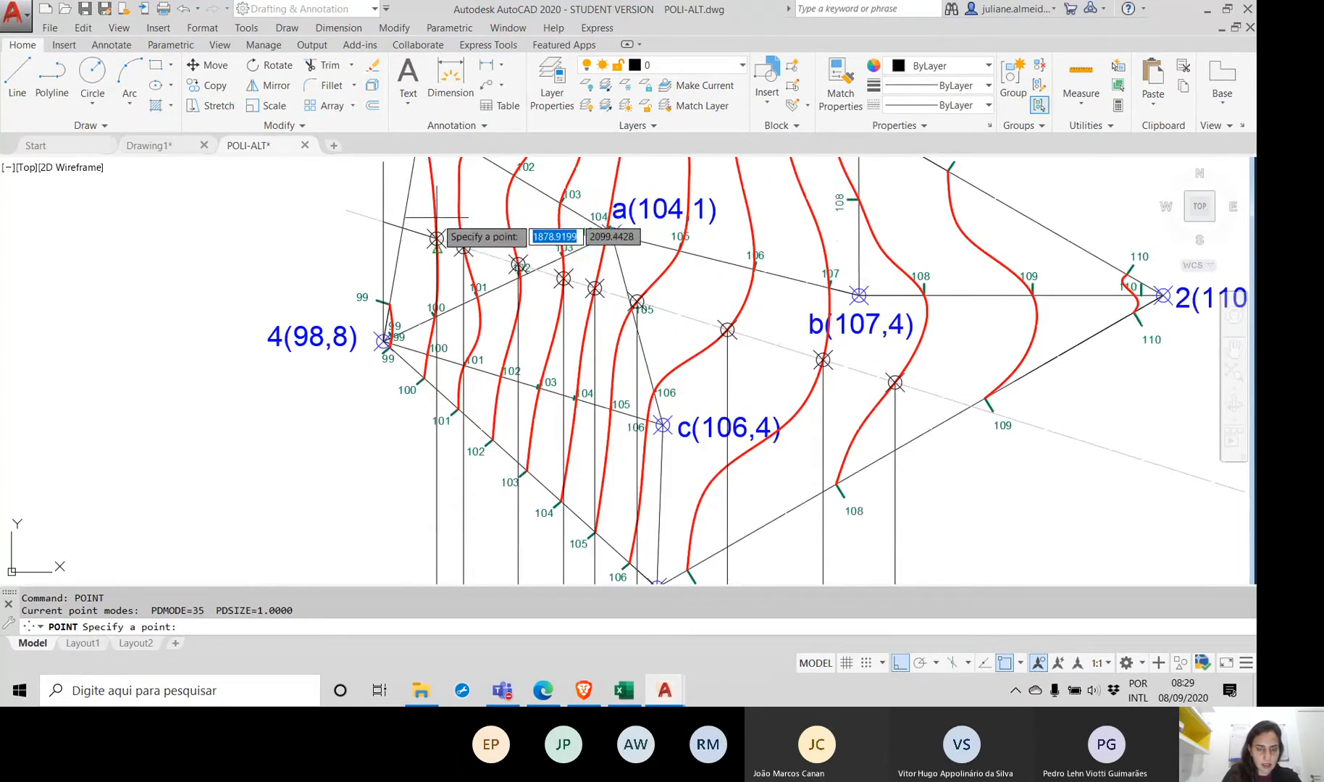
scroll(436, 238, "down", 3)
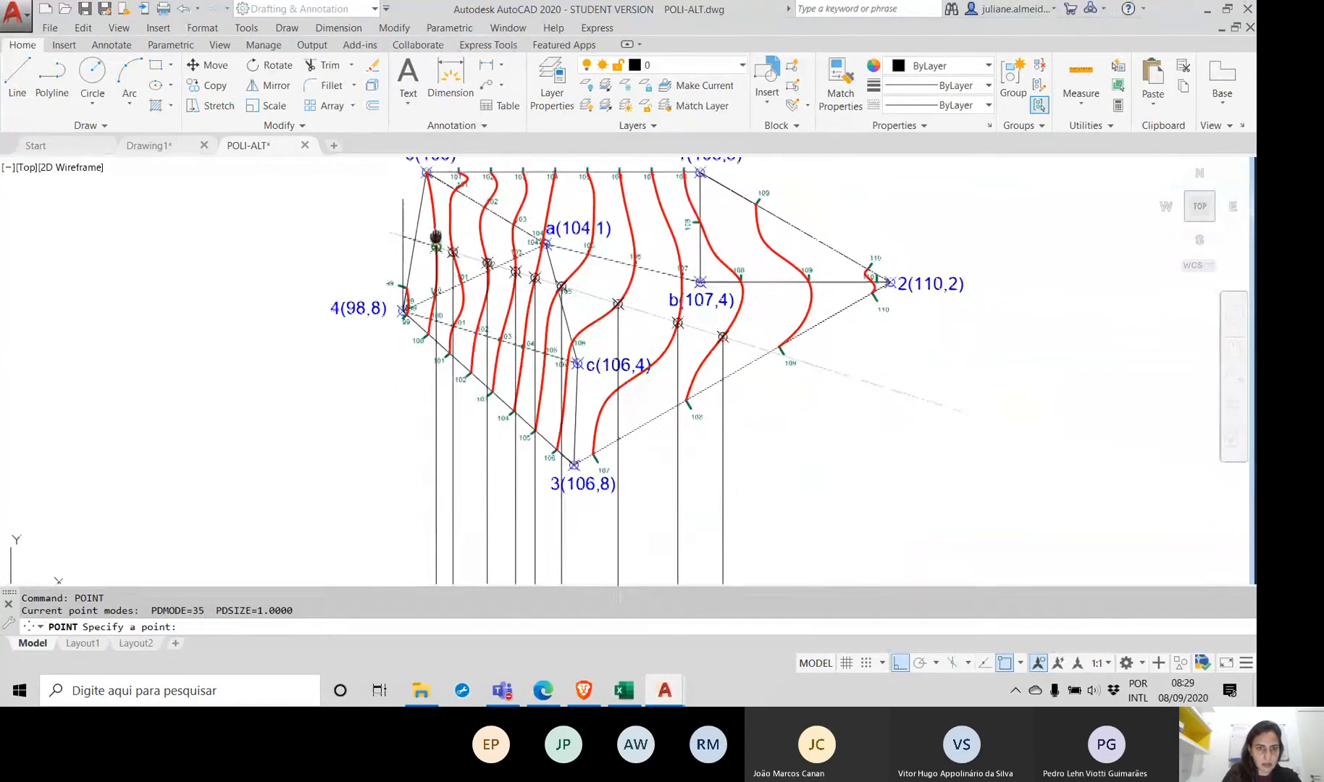
middle_click_drag(436, 238, 431, 330)
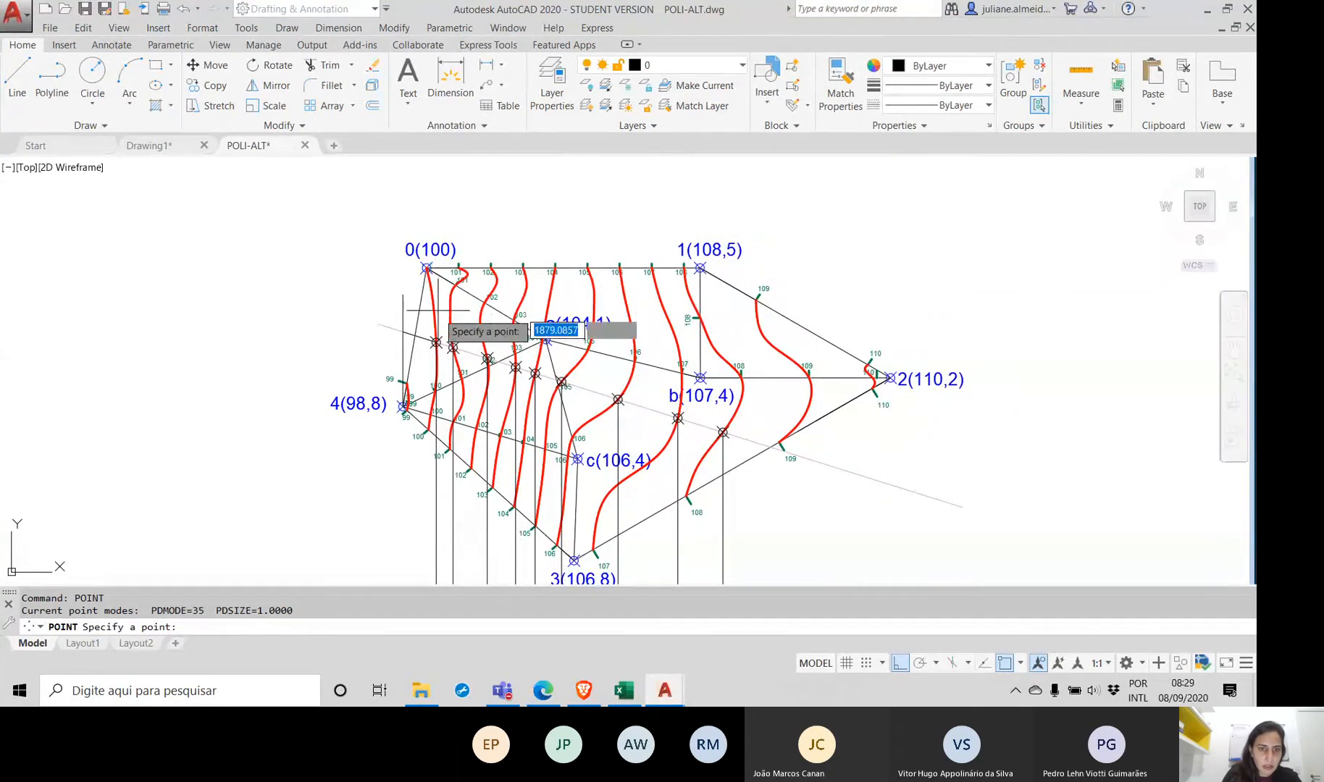
scroll(436, 343, "up", 6)
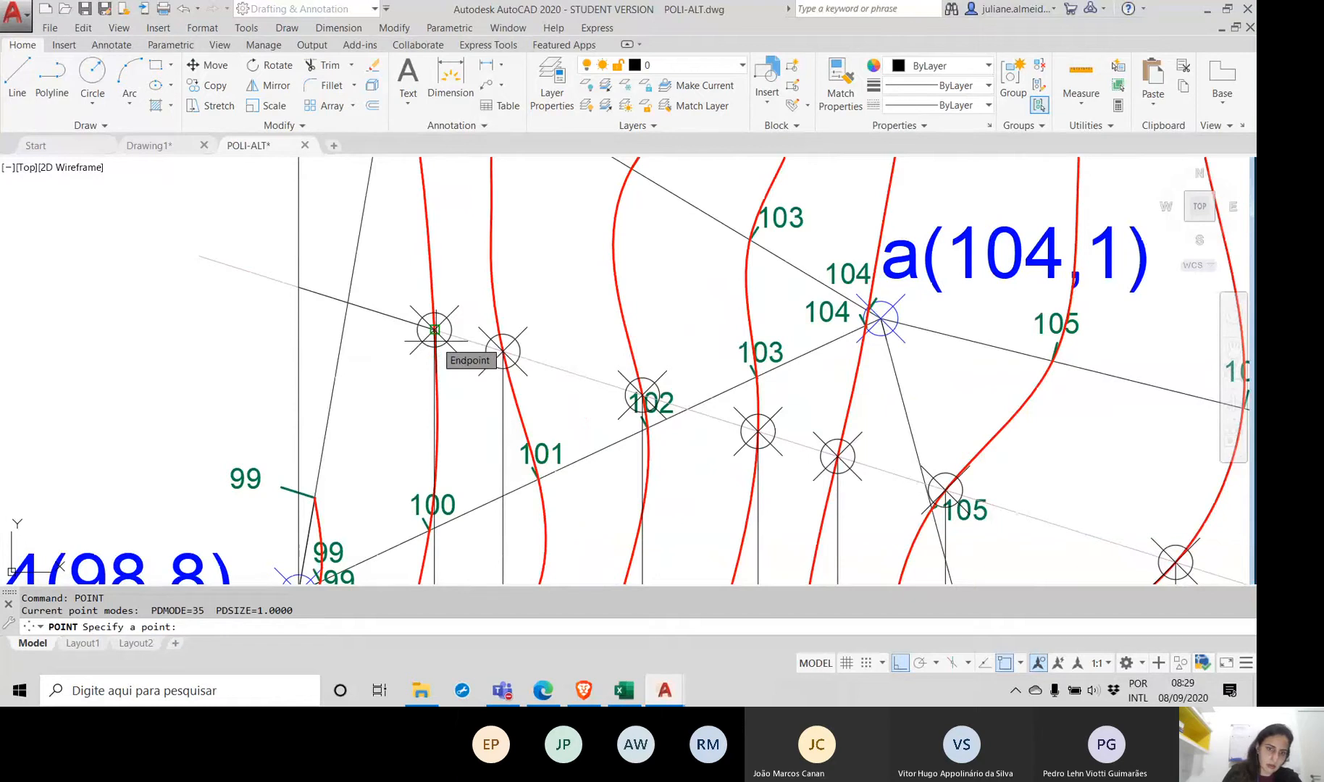
scroll(434, 331, "down", 10)
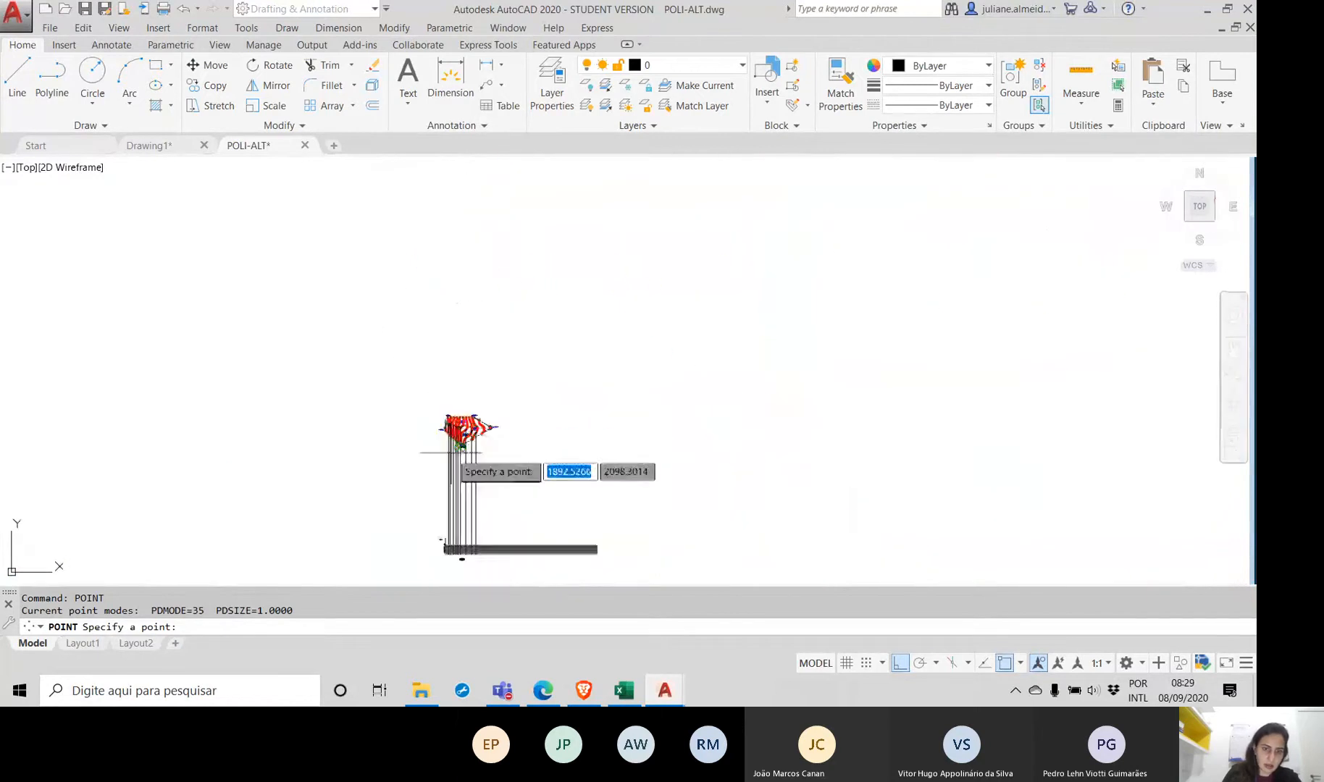
middle_click_drag(446, 471, 448, 292)
scroll(462, 333, "up", 12)
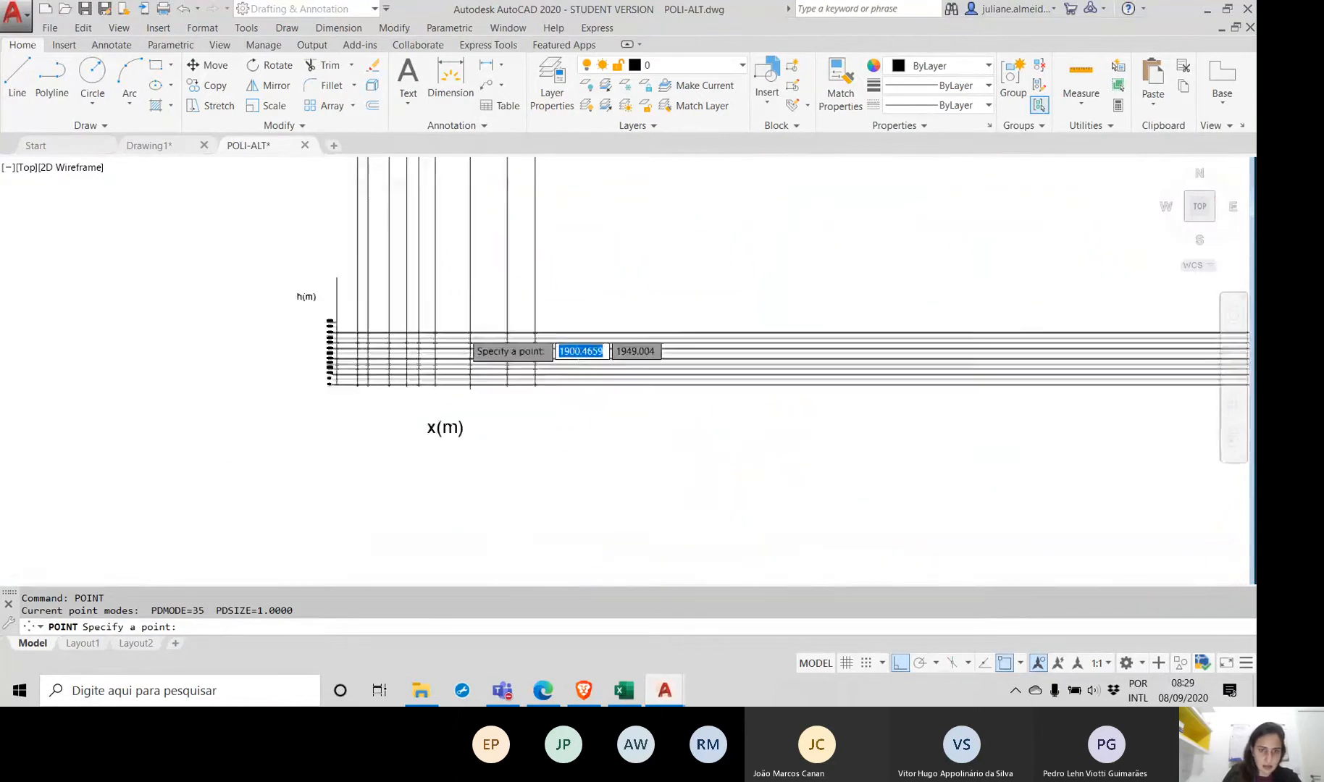
scroll(217, 418, "up", 3)
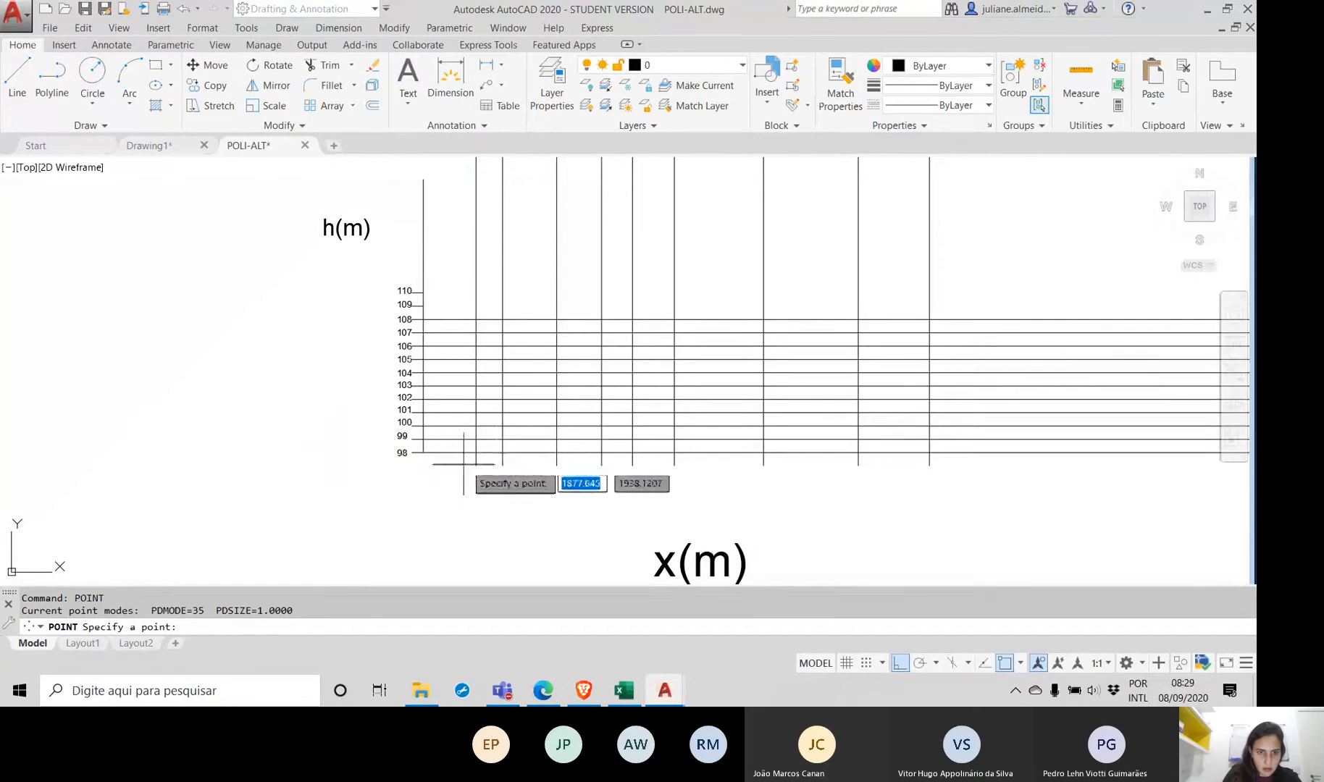
left_click(476, 426)
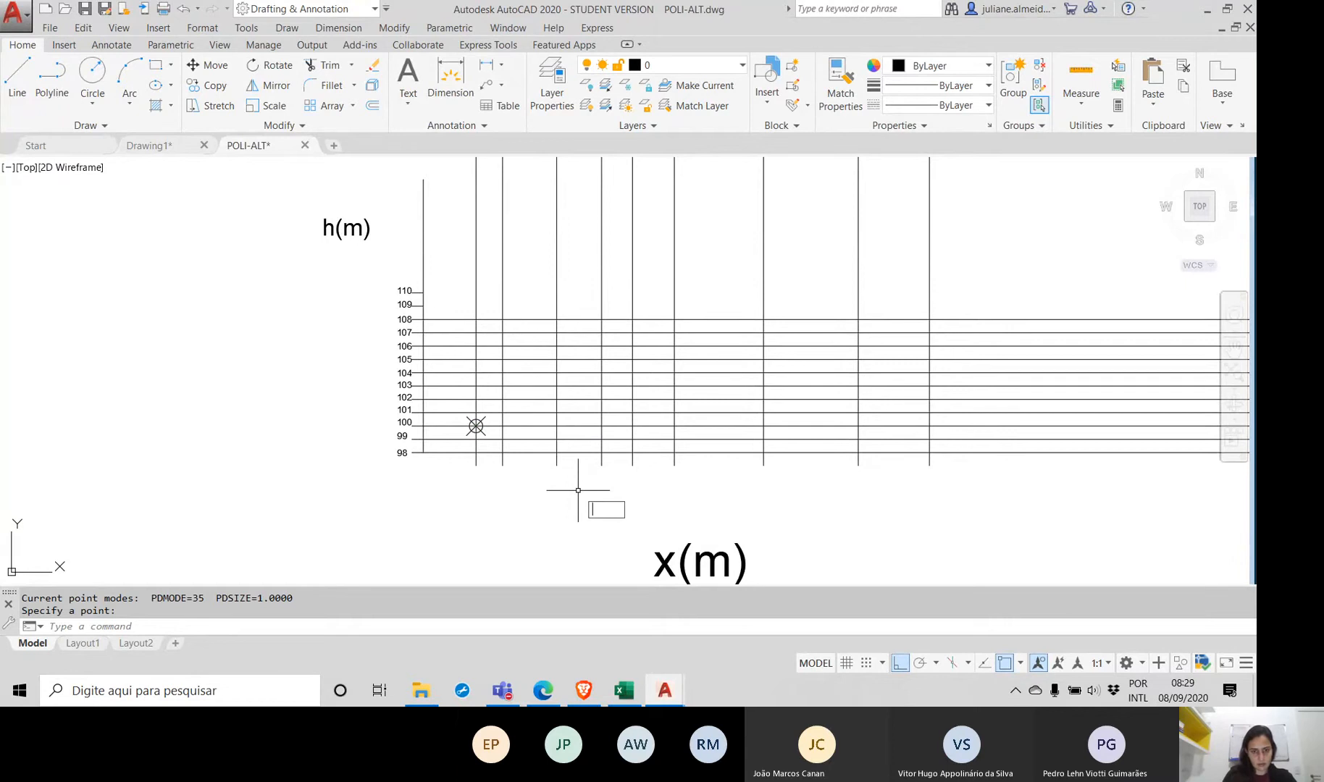
key("Escape")
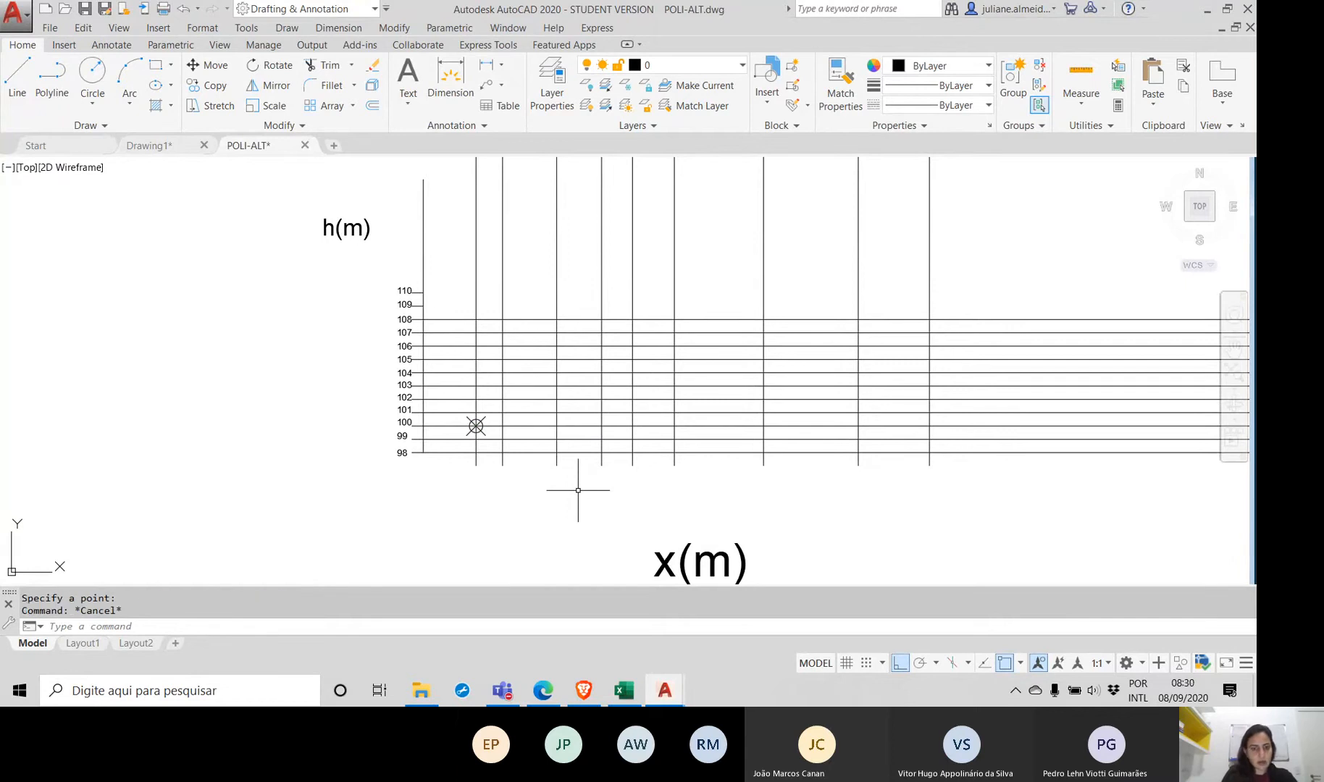
Step: Copy the elevation 100 point from its centre, with Ortho off, to where the second projection line crosses the elevation 101 line
scroll(472, 418, "up", 5)
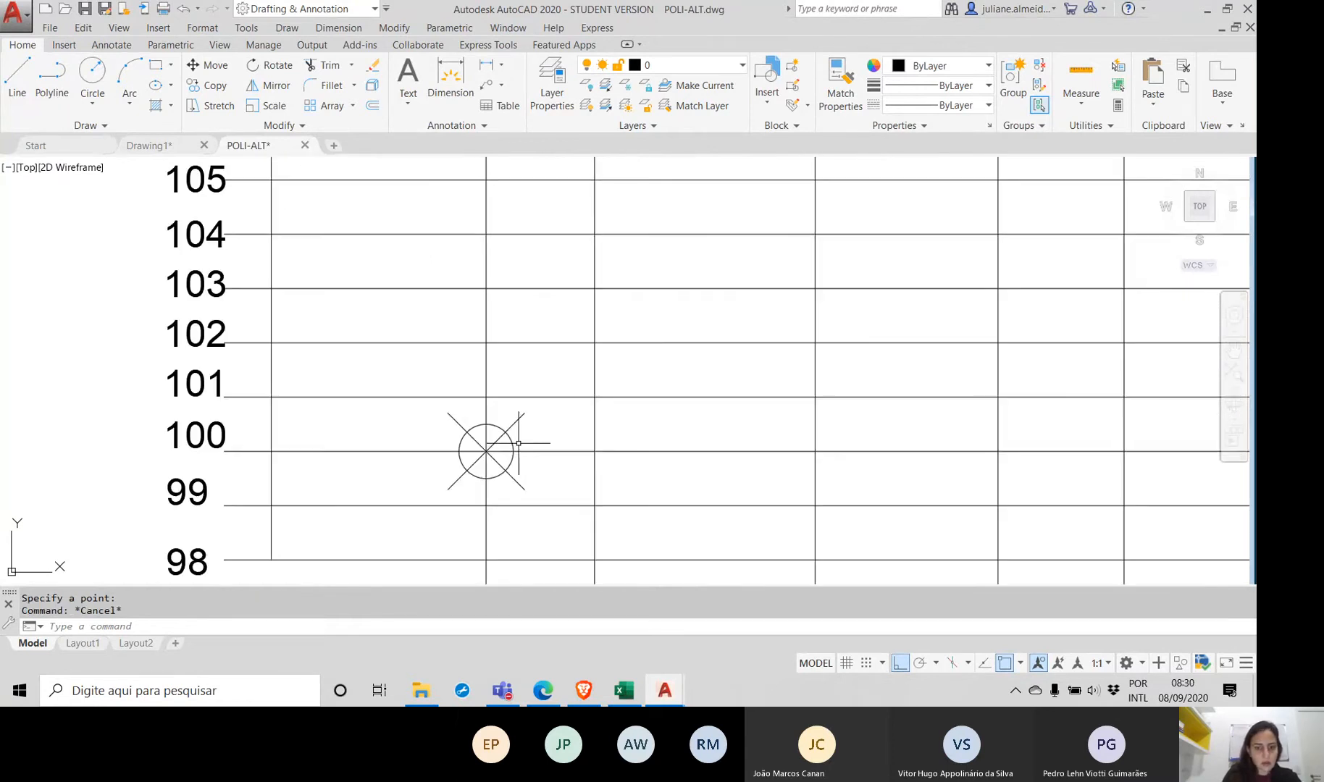
left_click(519, 443)
type("co")
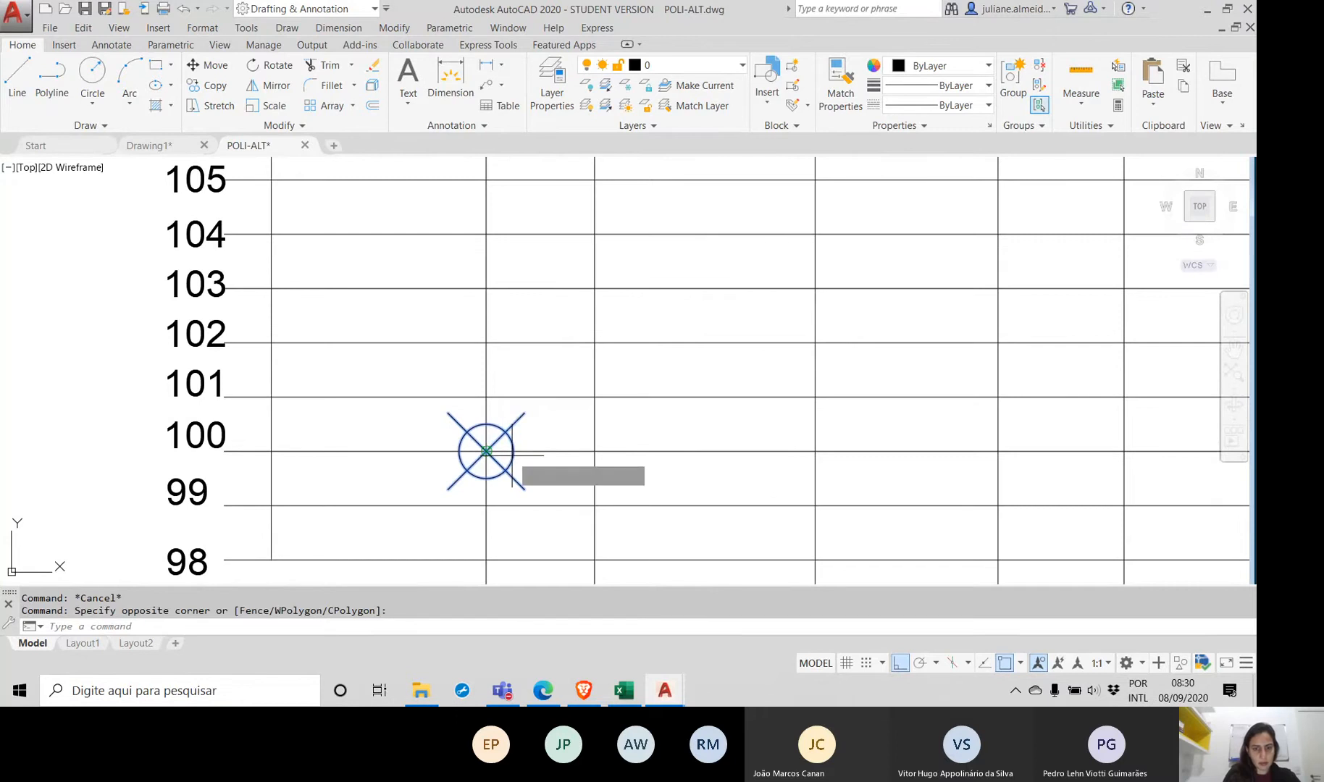
key("Return")
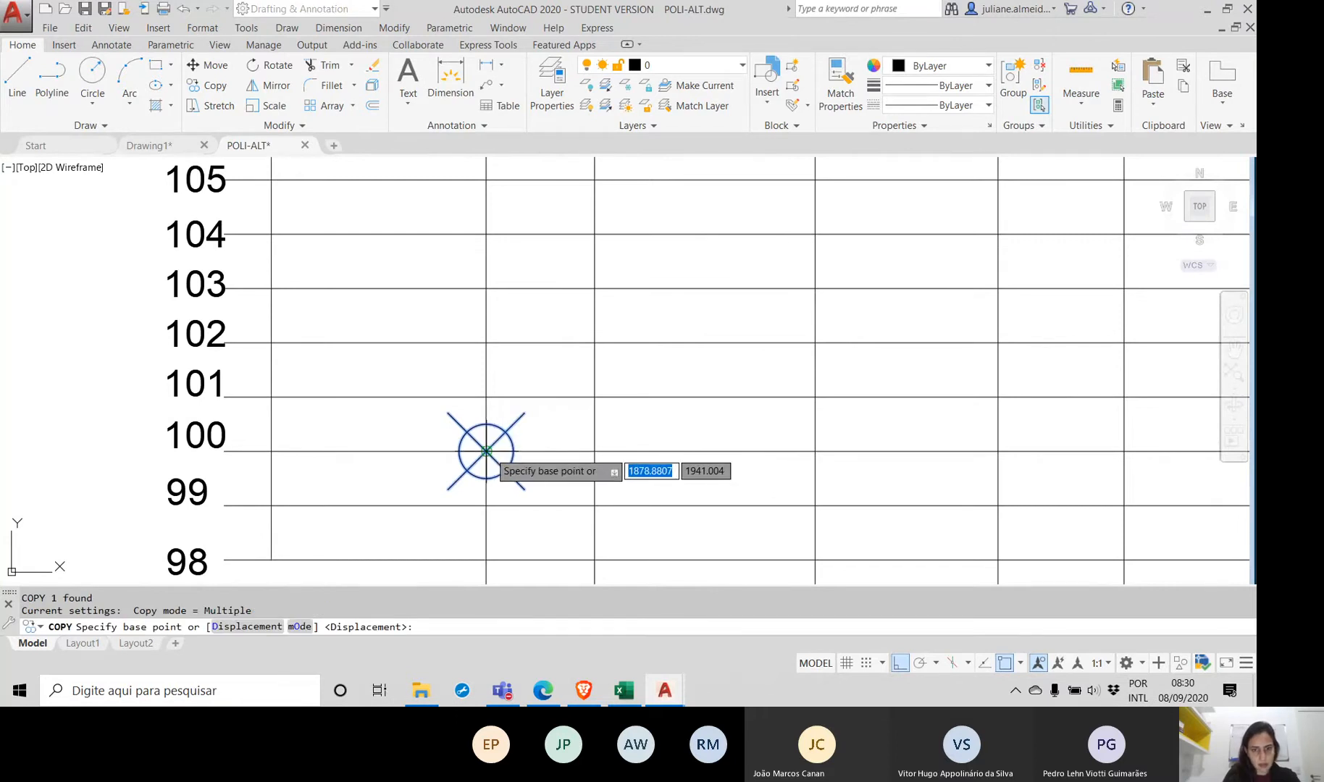
left_click(486, 451)
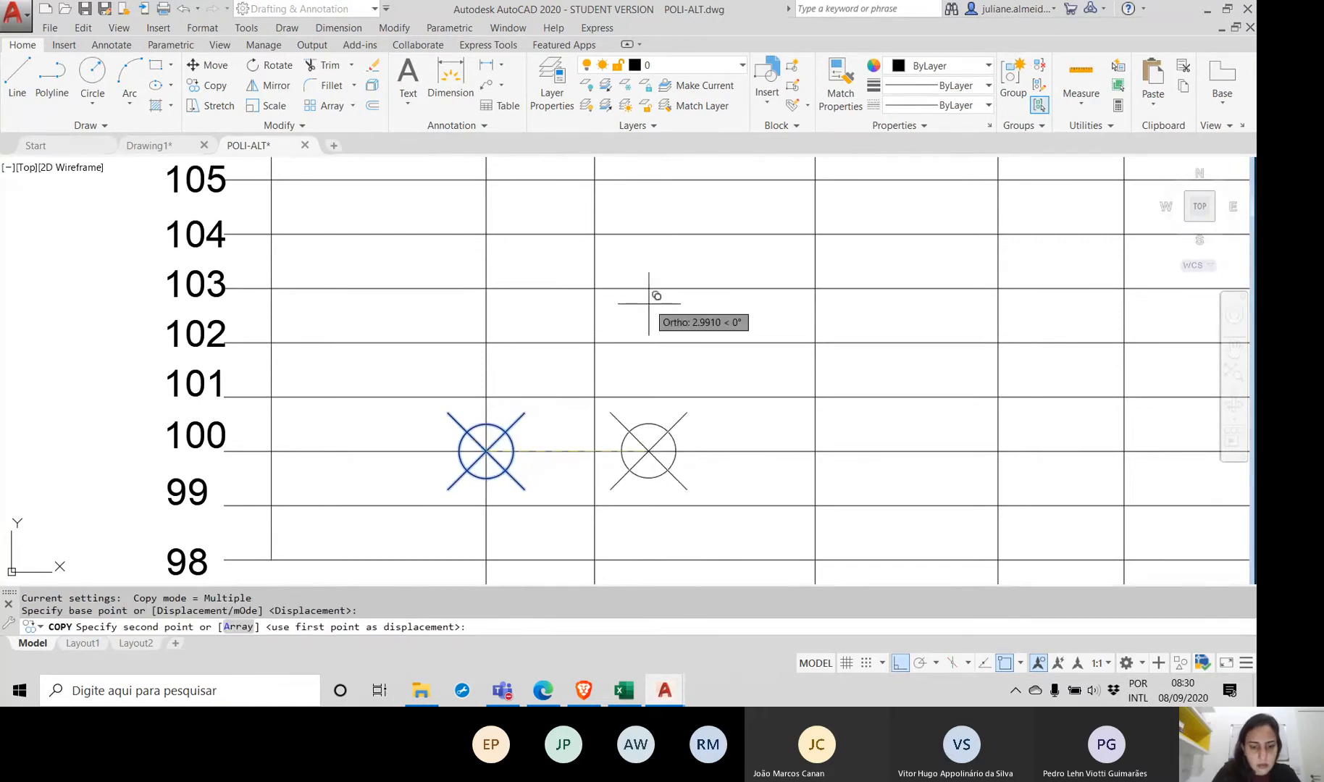
scroll(635, 345, "down", 1)
key("F8")
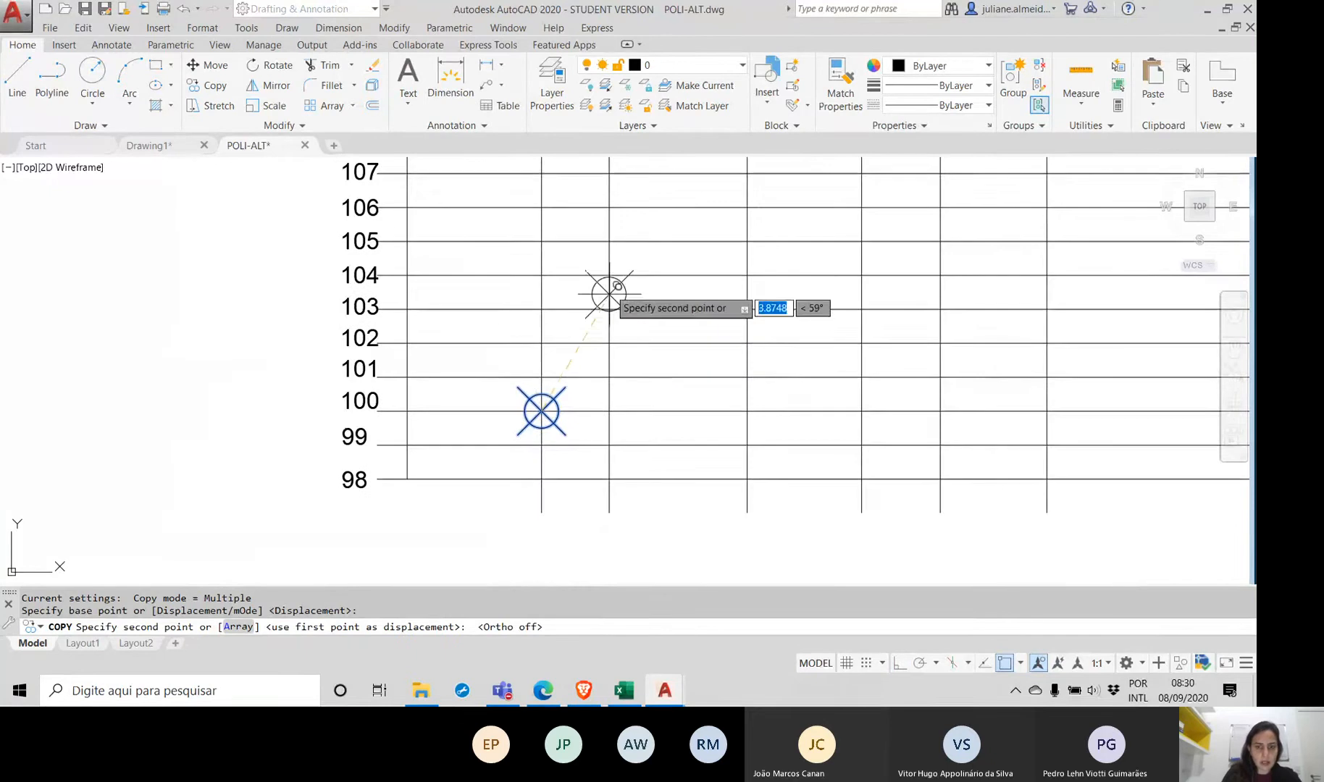
scroll(611, 264, "down", 5)
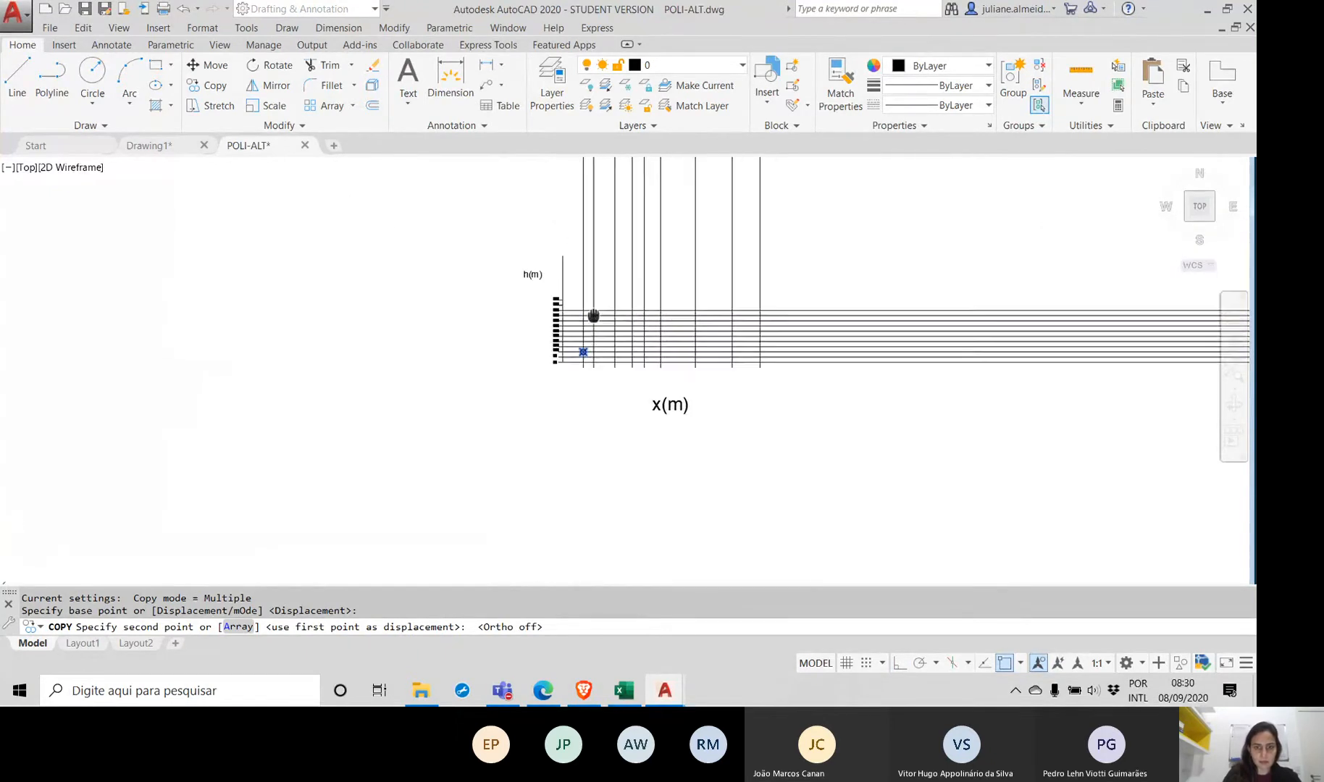
scroll(529, 289, "up", 8)
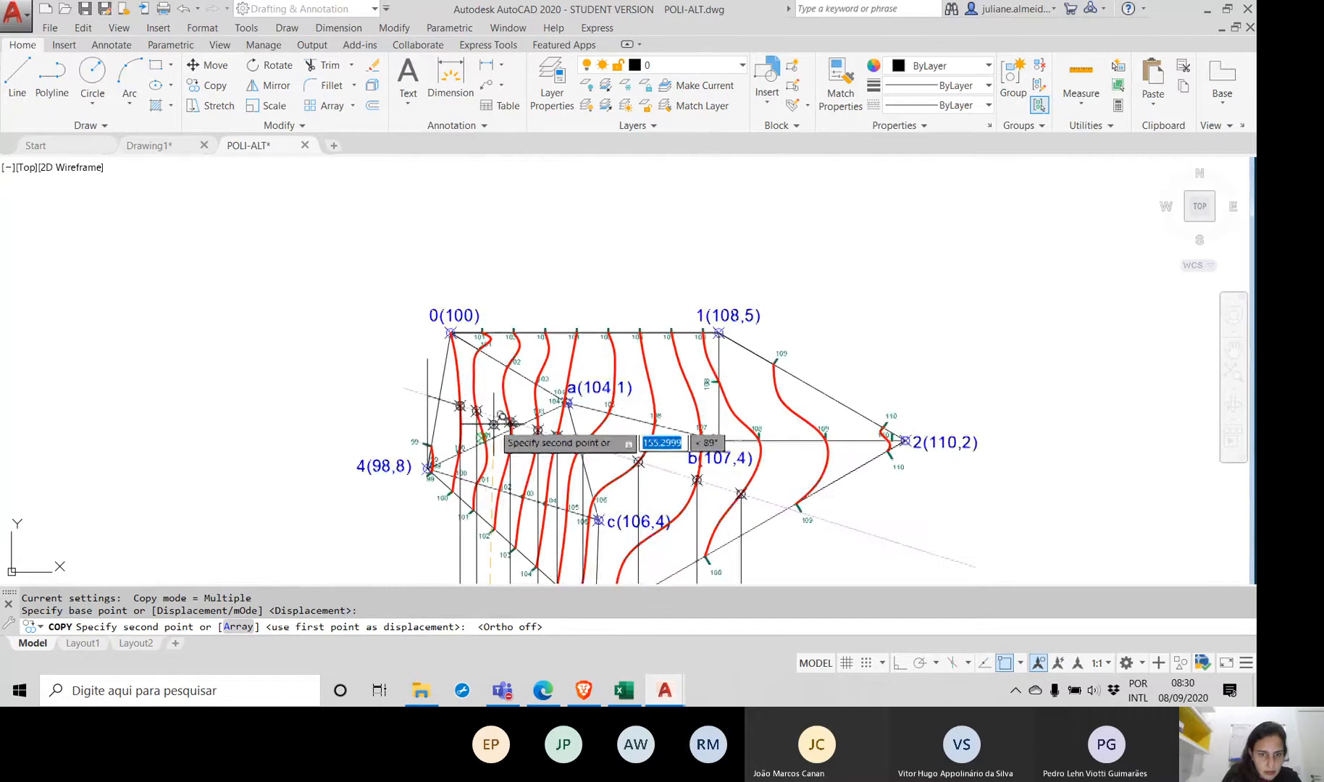
scroll(494, 431, "down", 5)
scroll(478, 456, "up", 7)
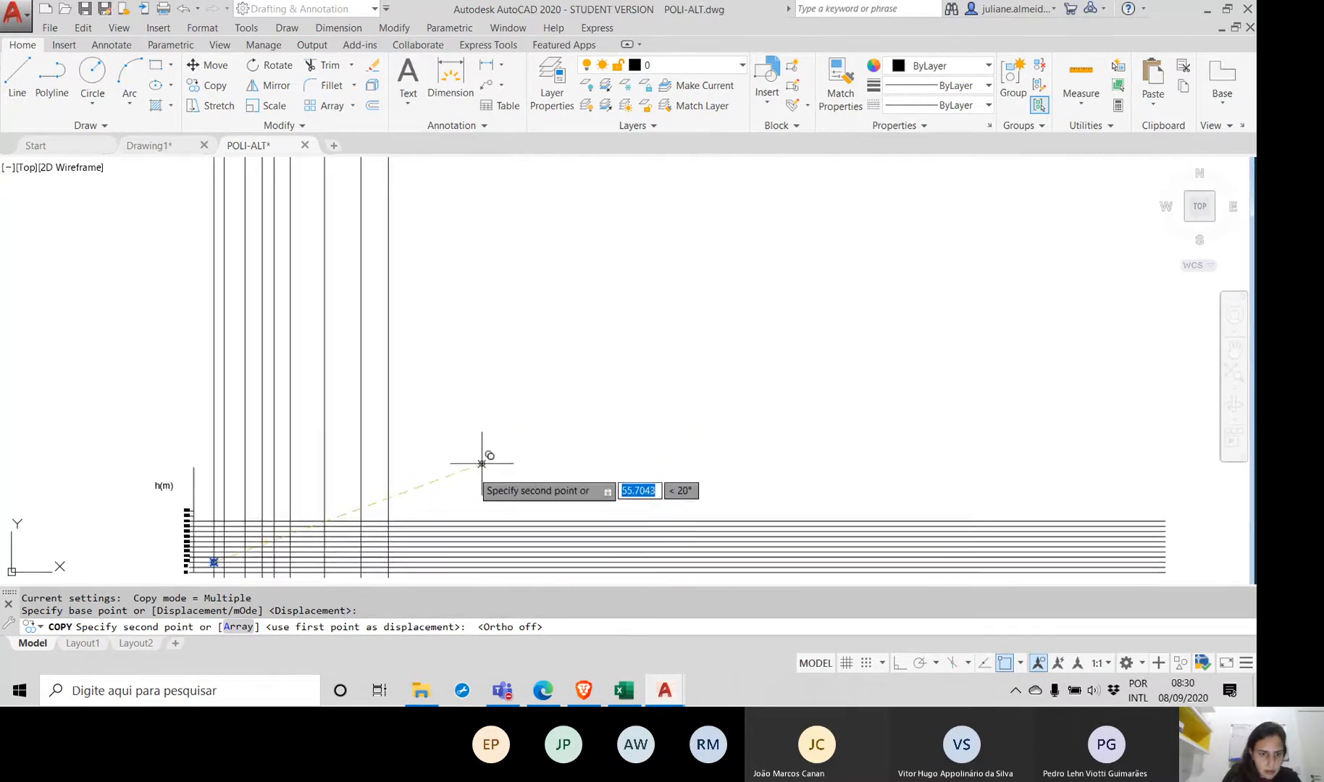
scroll(435, 543, "up", 6)
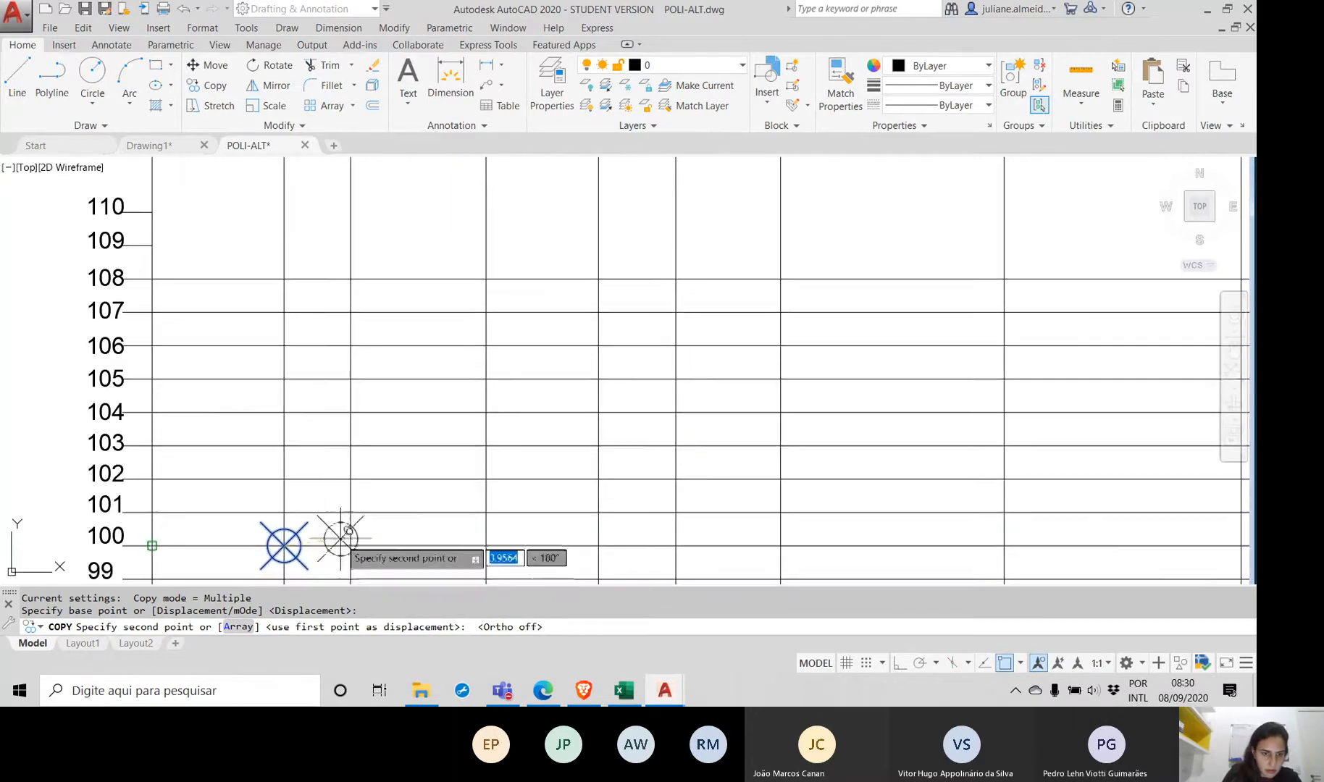
Step: Check the contours on the plan and copy the point onto the next four projection lines at elevations 102, 103, 104 and 105
scroll(483, 355, "down", 8)
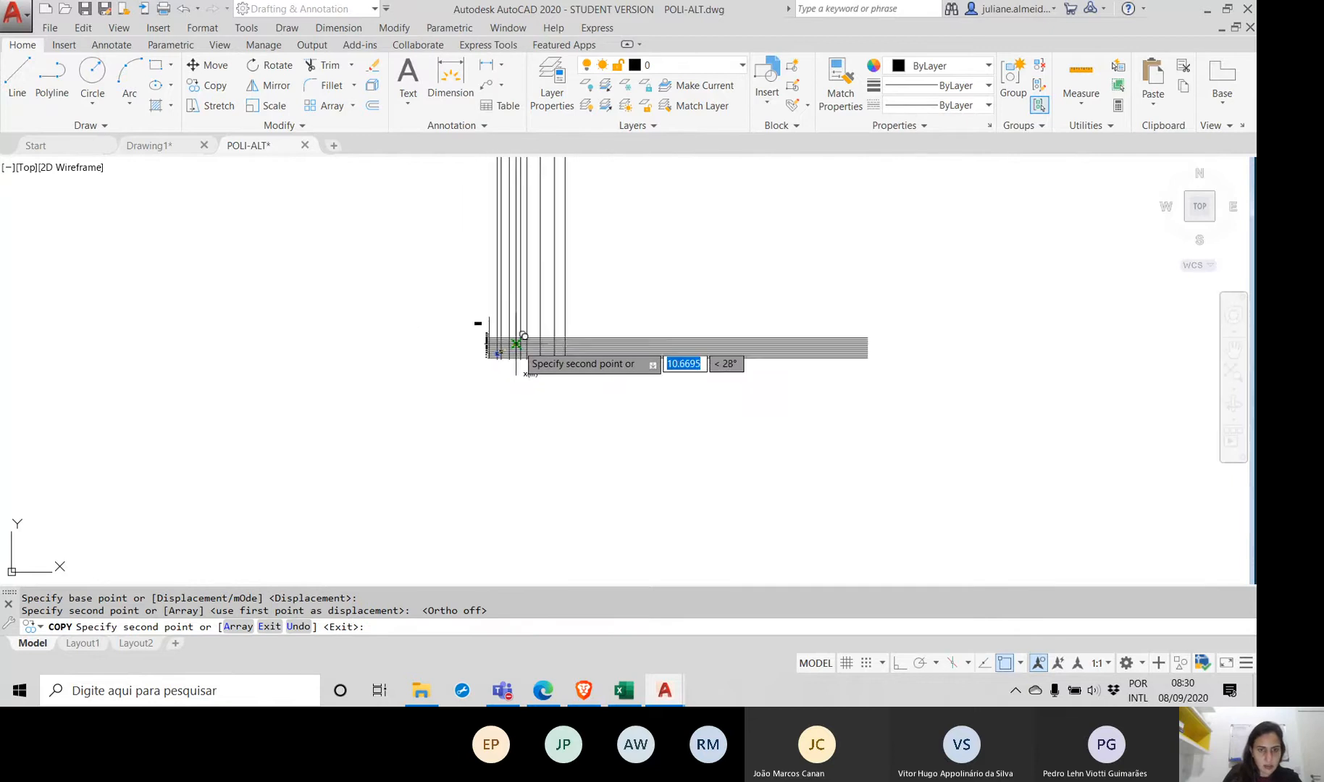
scroll(505, 346, "up", 8)
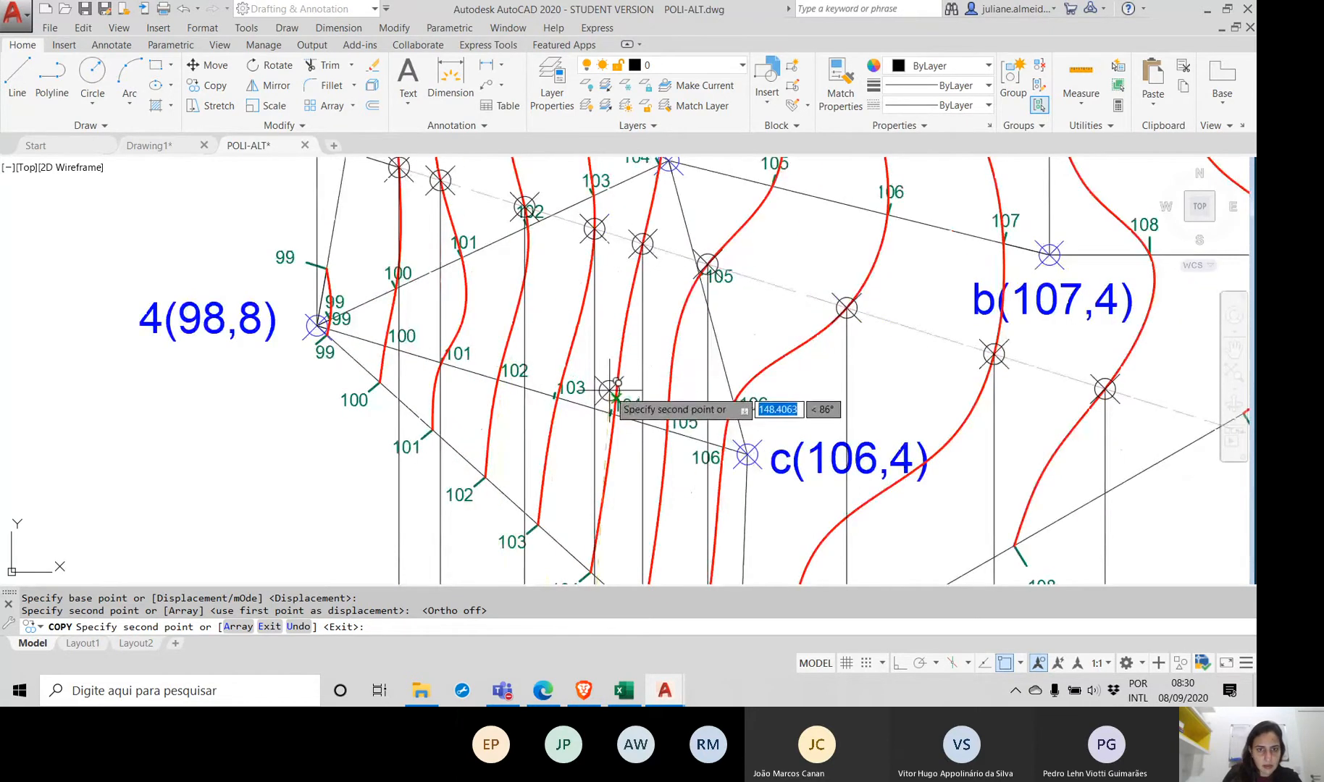
scroll(612, 373, "down", 8)
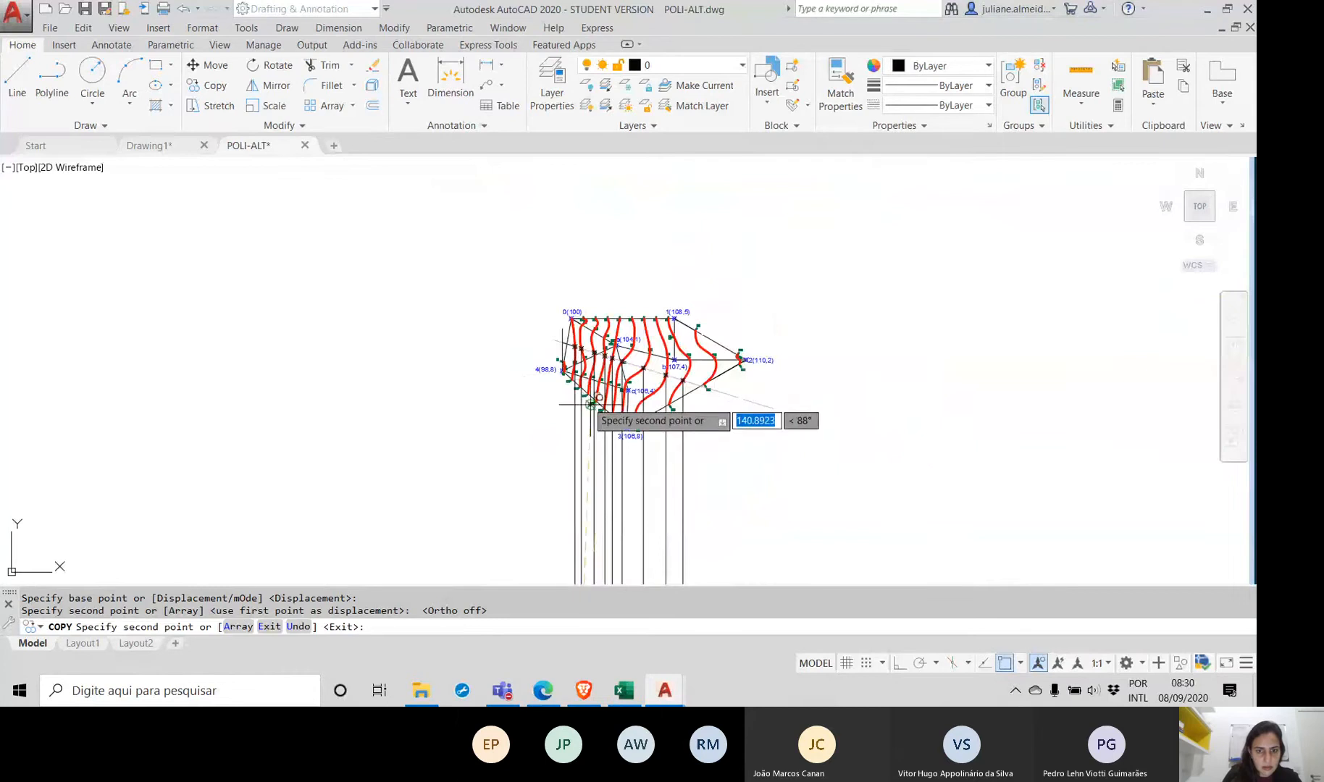
scroll(594, 403, "up", 8)
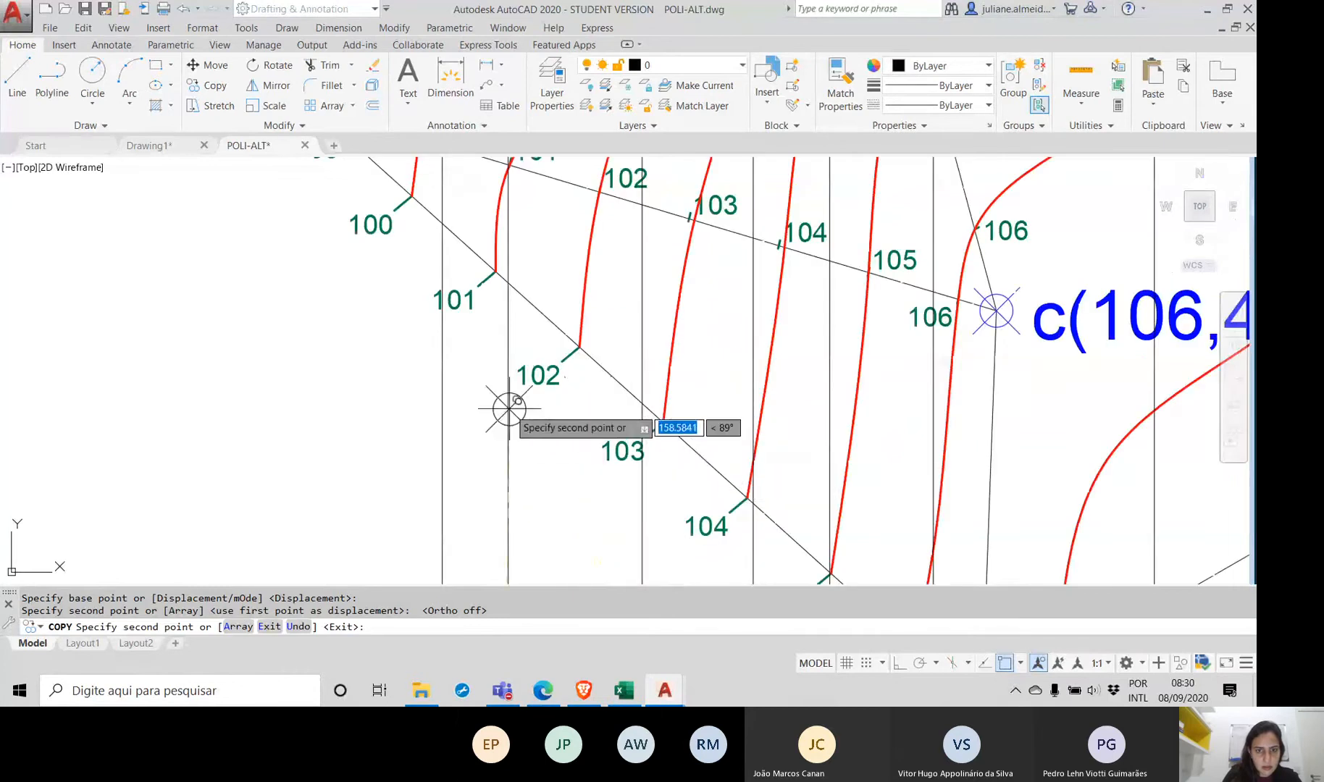
scroll(510, 405, "down", 4)
middle_click_drag(510, 405, 511, 544)
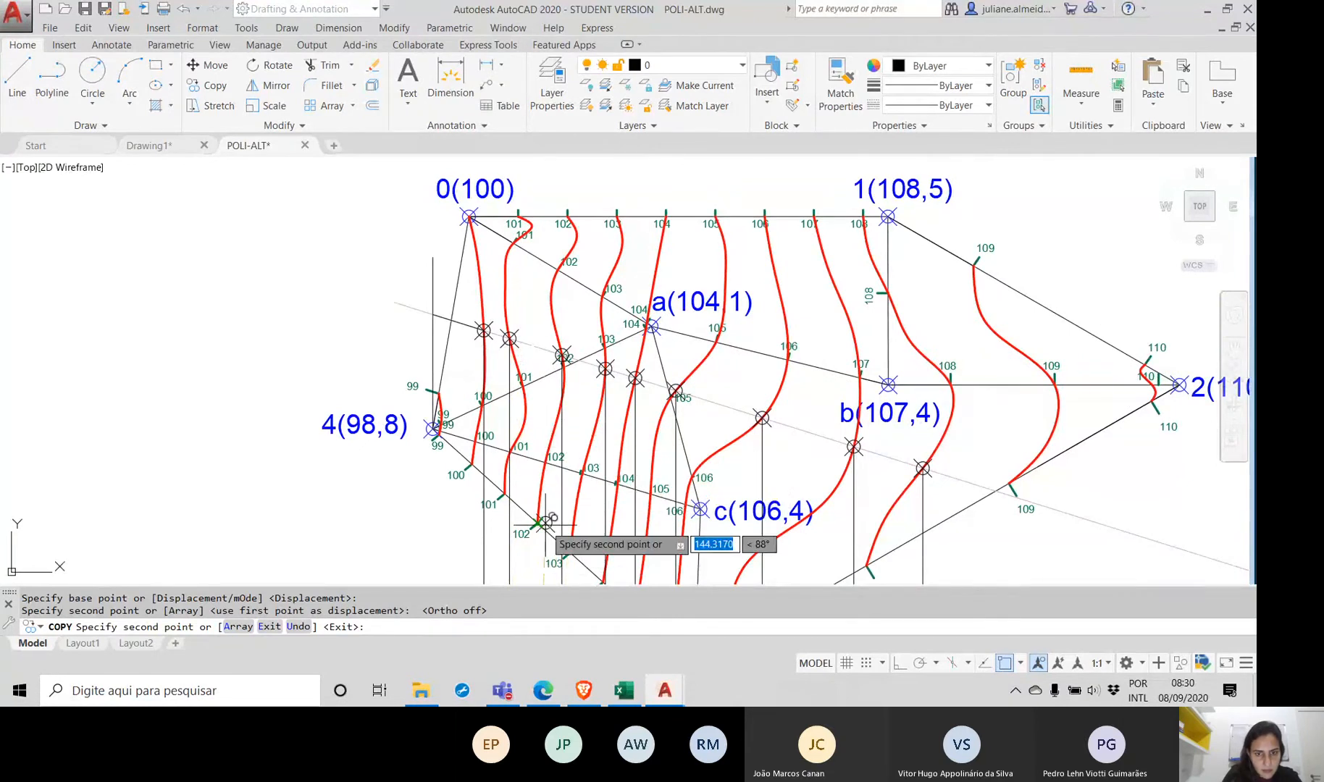
middle_click_drag(558, 581, 571, 435)
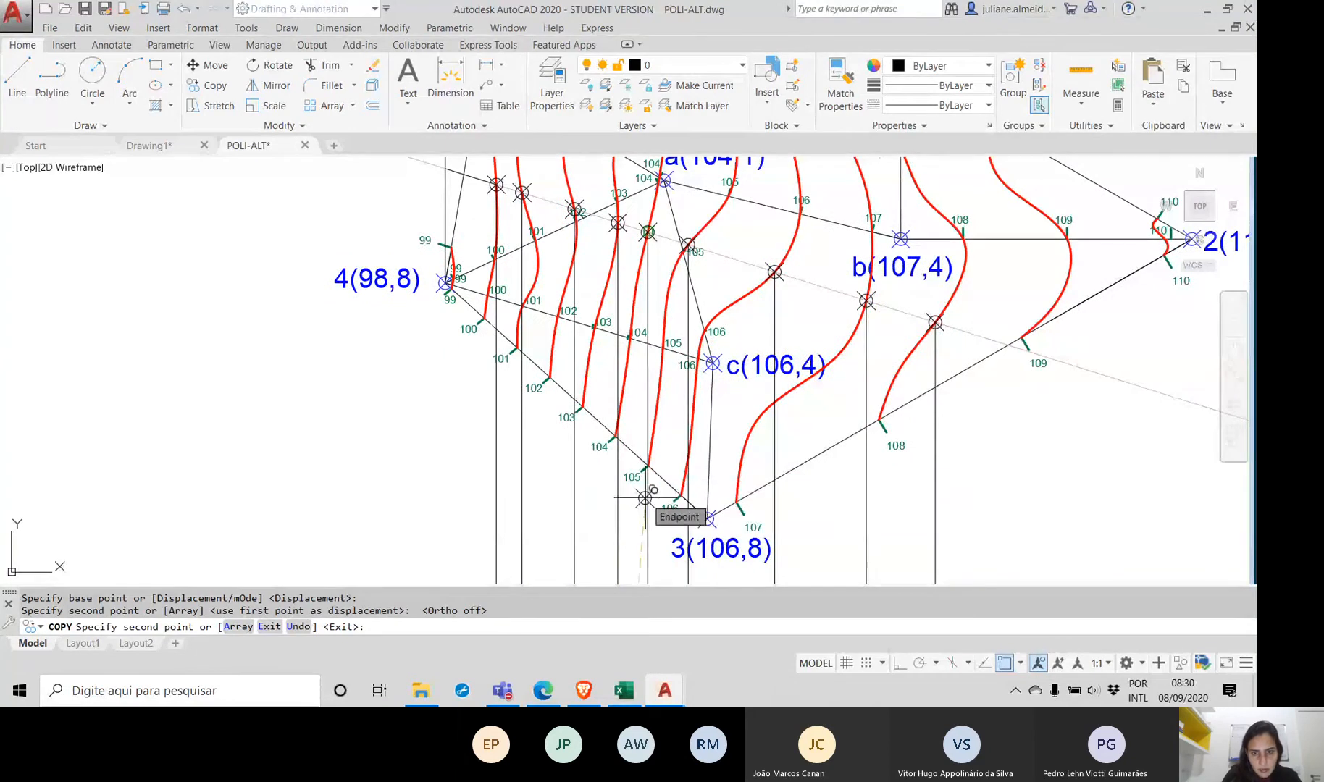
scroll(652, 500, "down", 5)
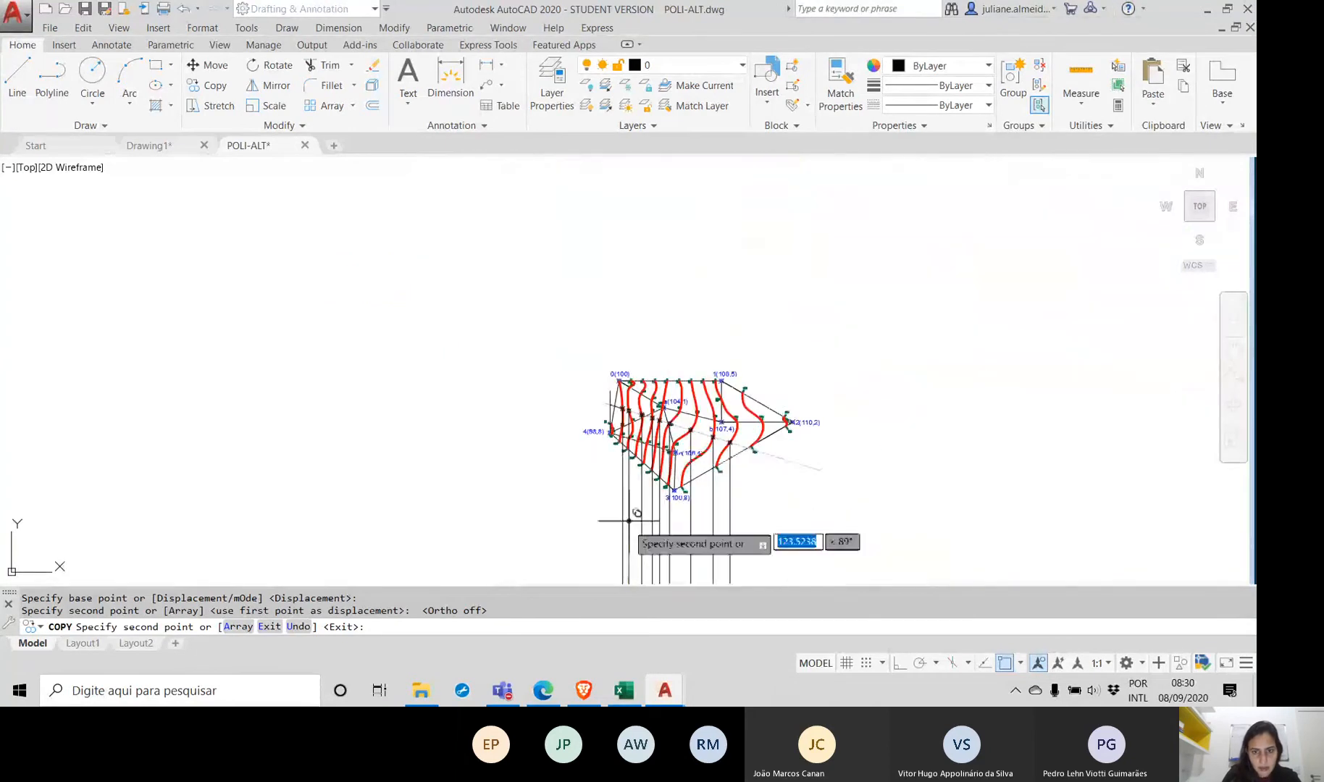
middle_click_drag(629, 520, 534, 200)
middle_click_drag(541, 449, 521, 260)
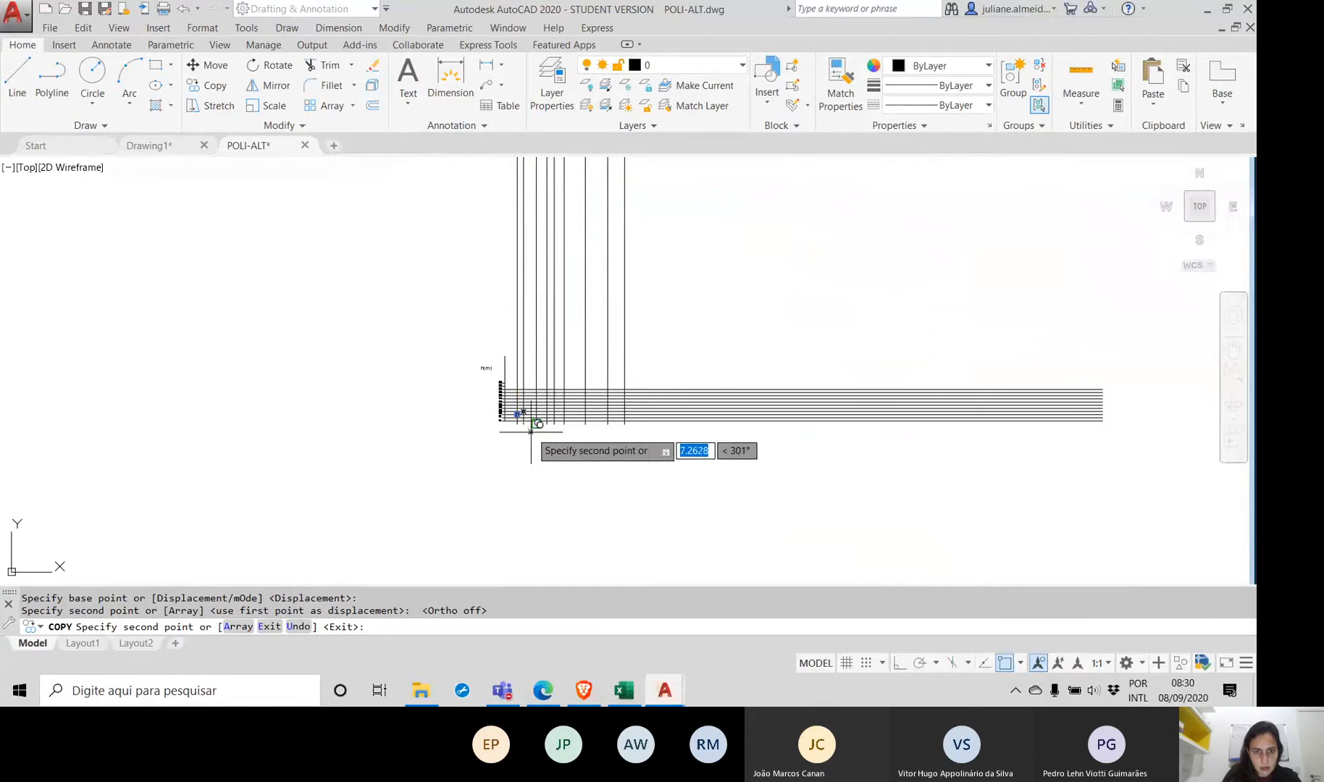
scroll(531, 431, "up", 8)
middle_click_drag(457, 342, 469, 505)
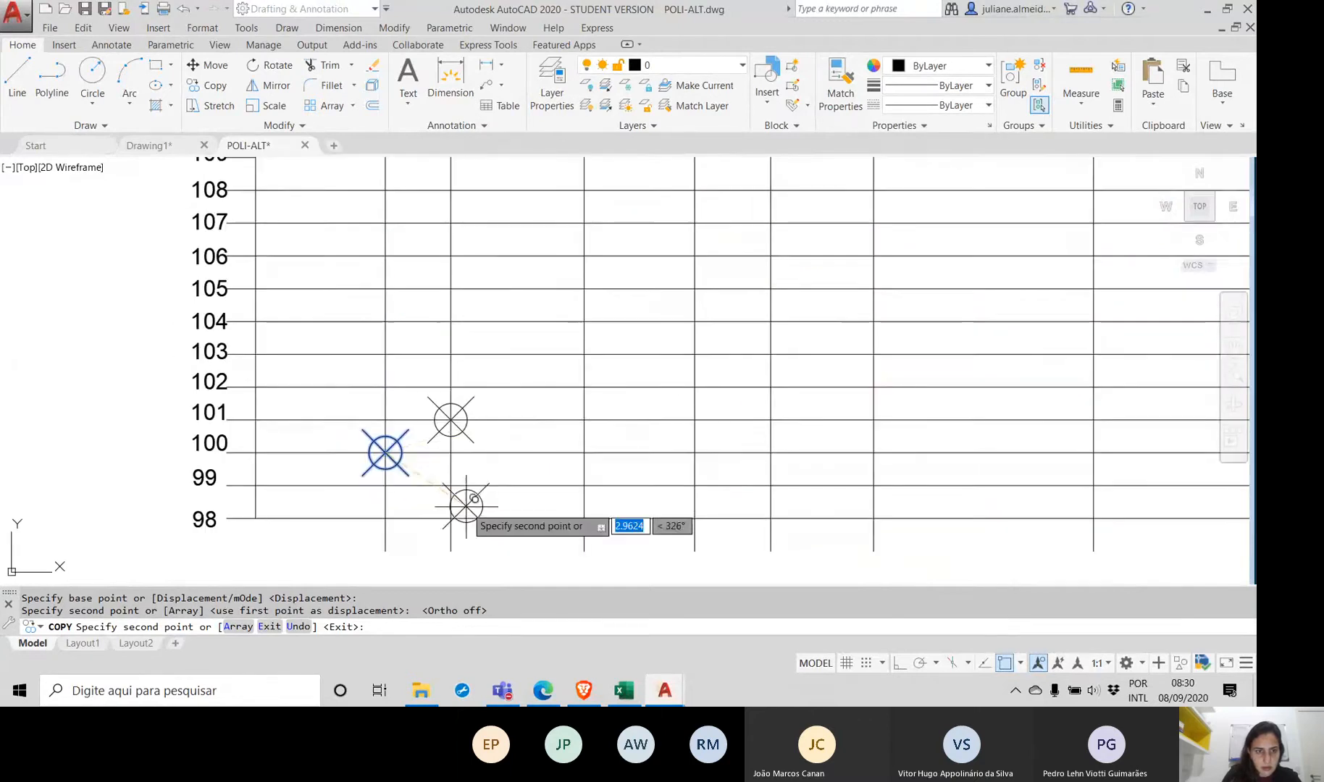
left_click(584, 387)
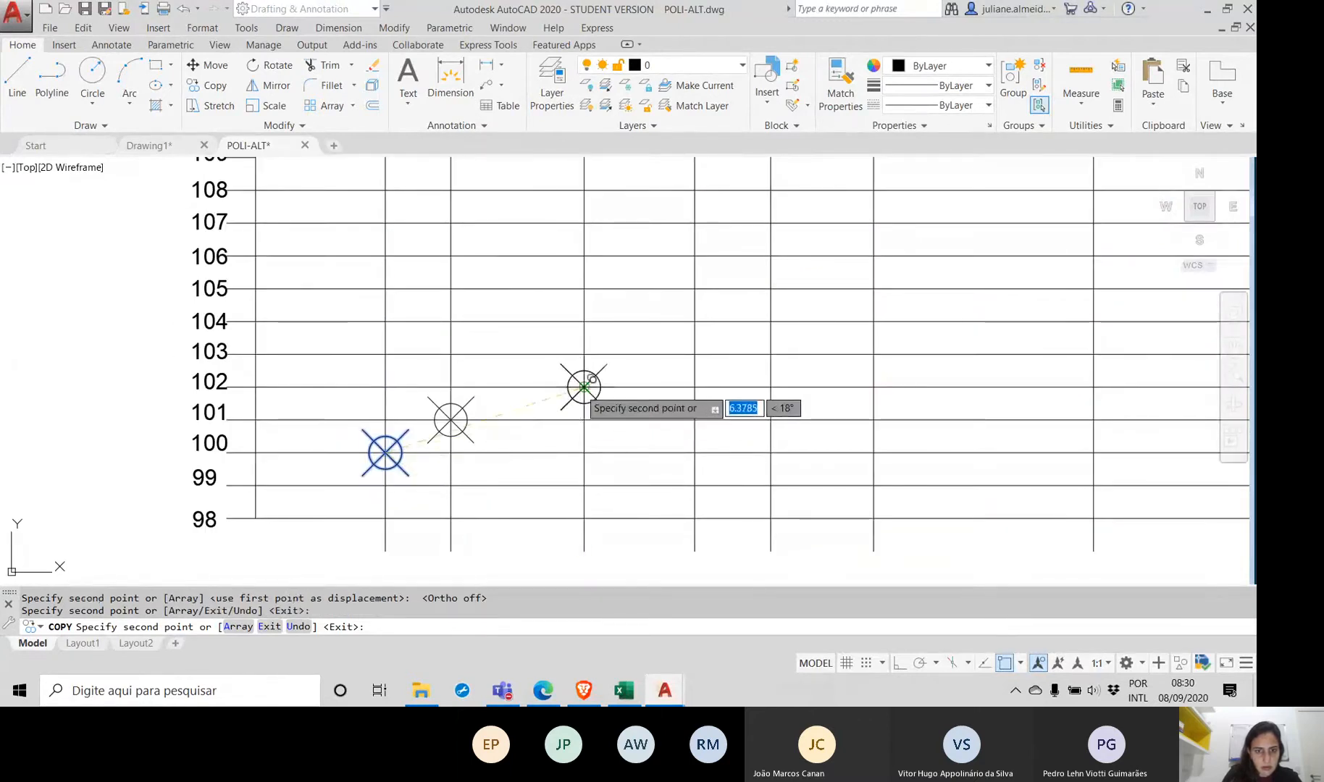
left_click(695, 355)
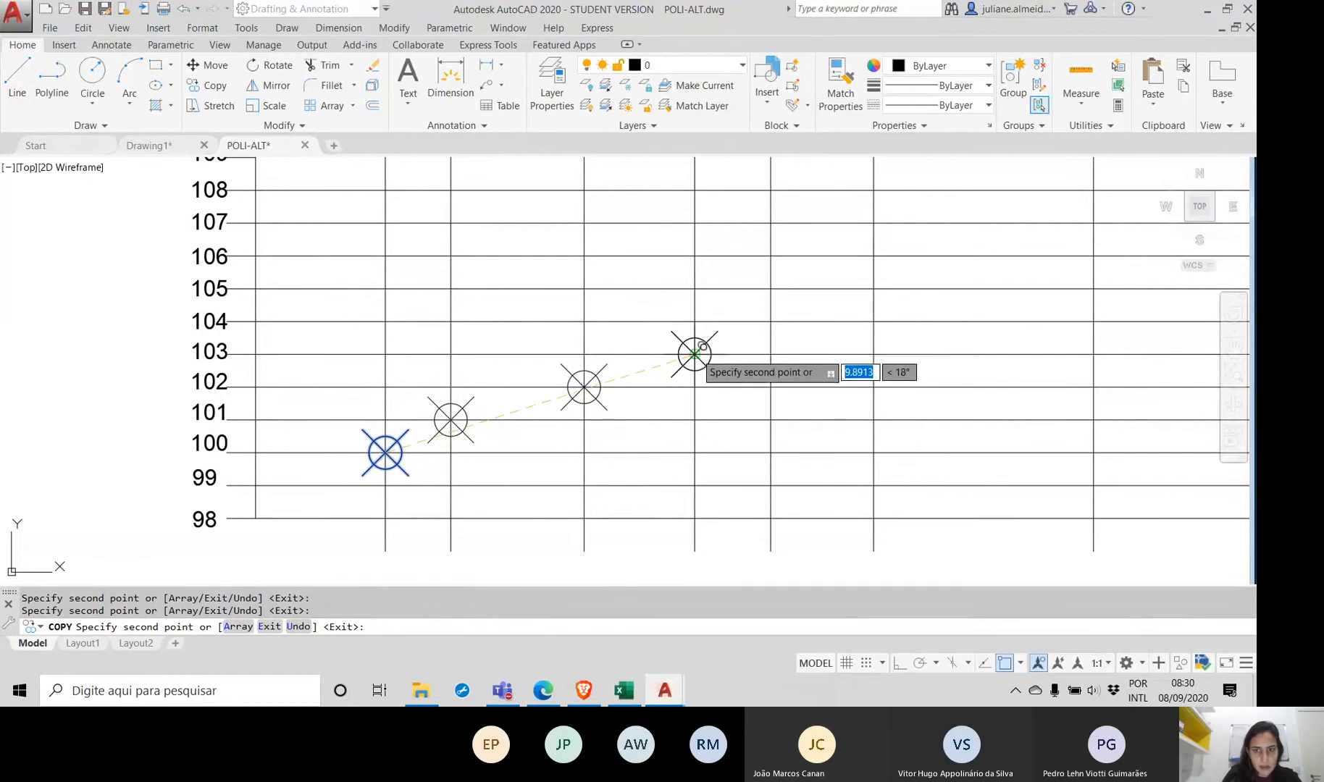
left_click(771, 321)
left_click(860, 290)
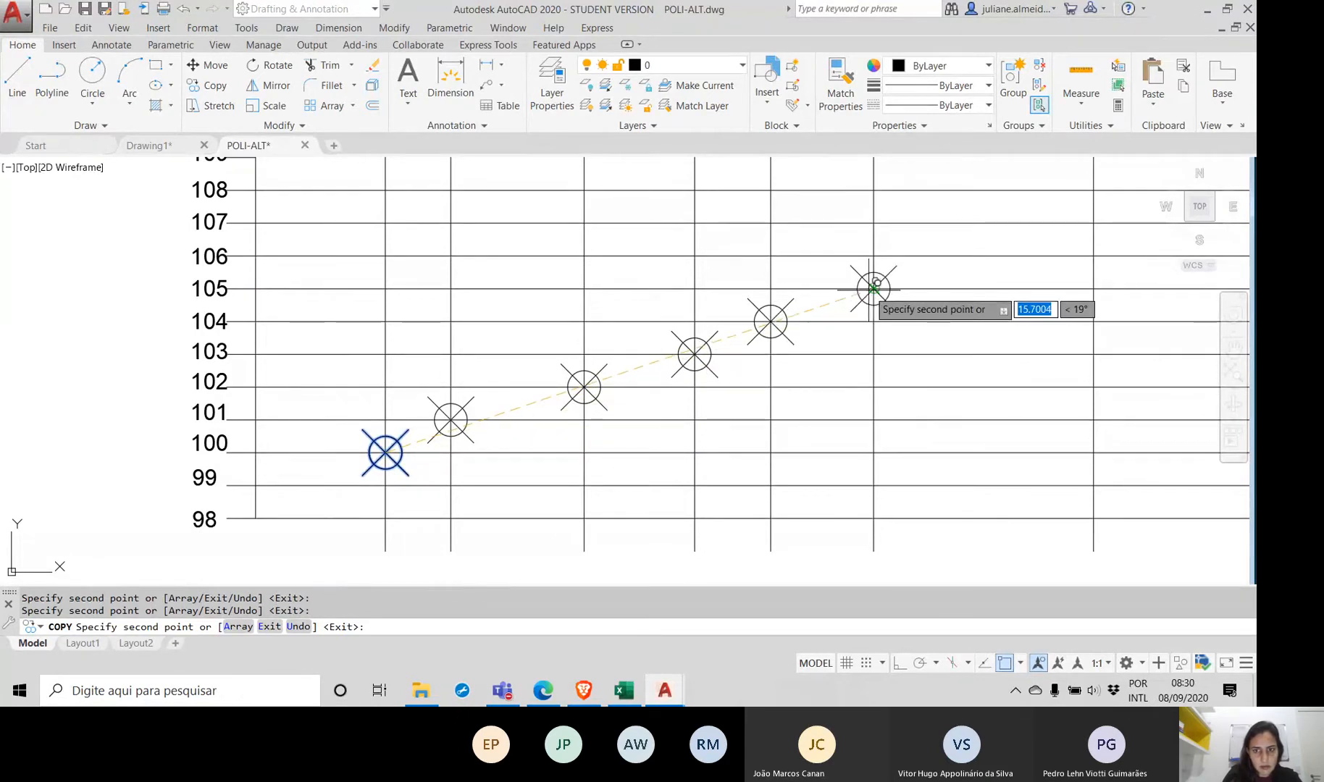
Step: Check the contours on the plan and copy the point onto the last three projection lines at elevations 106, 107 and 108
scroll(941, 401, "down", 4)
scroll(943, 406, "down", 2)
middle_click_drag(944, 406, 618, 681)
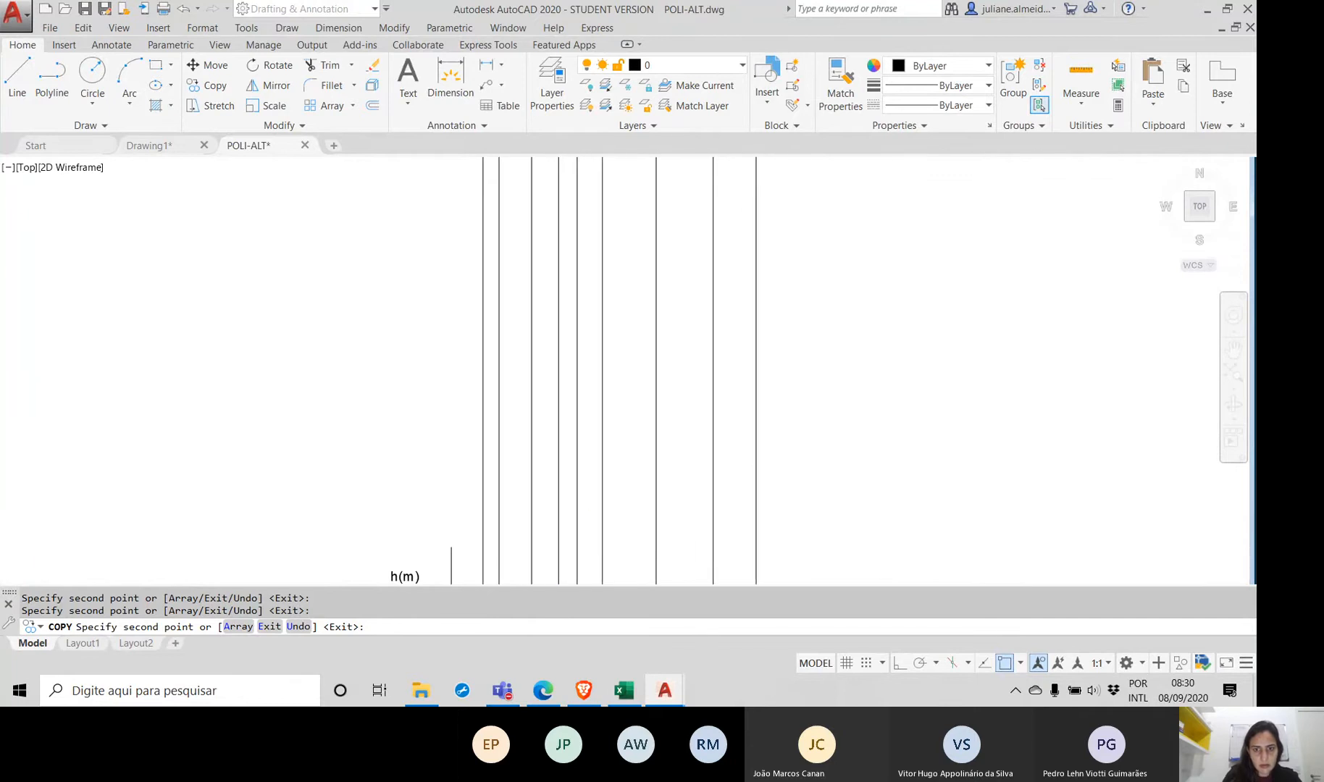
scroll(621, 331, "down", 4)
middle_click_drag(621, 331, 616, 600)
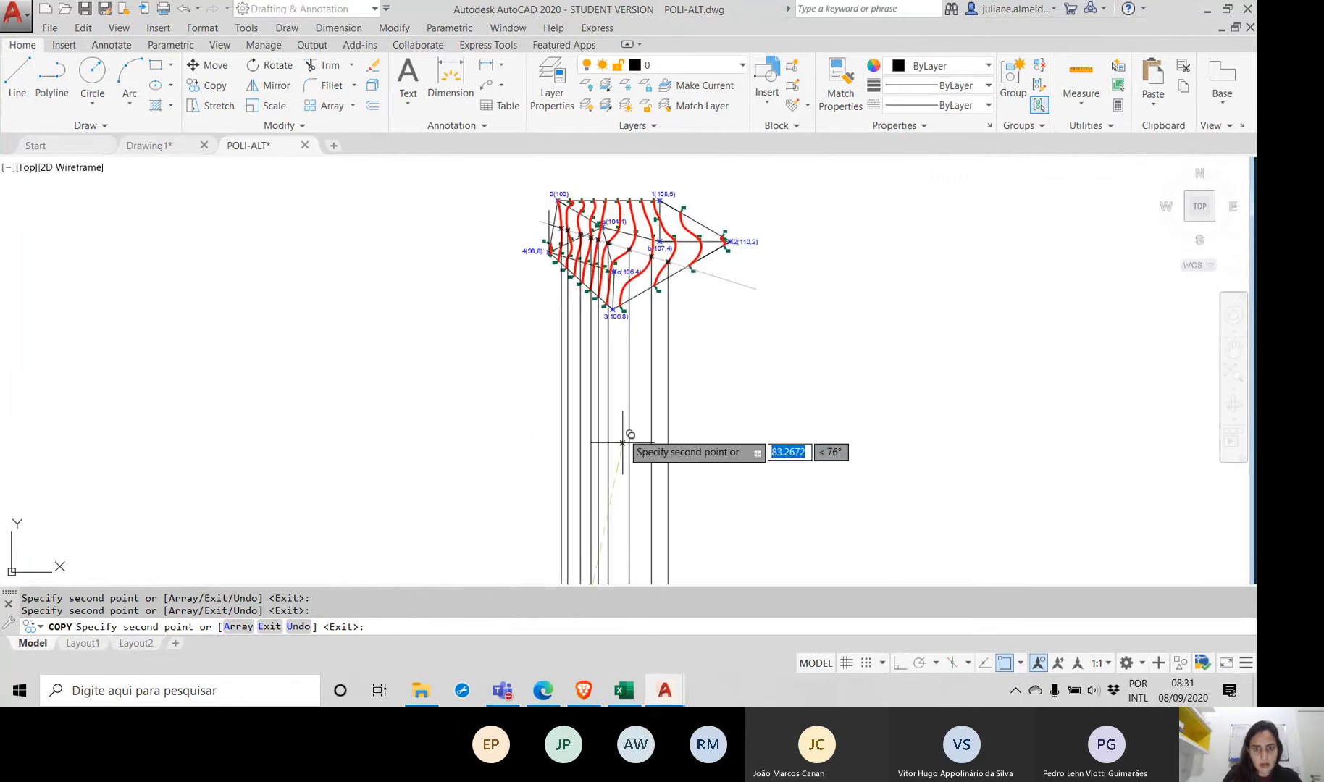
scroll(621, 272, "up", 6)
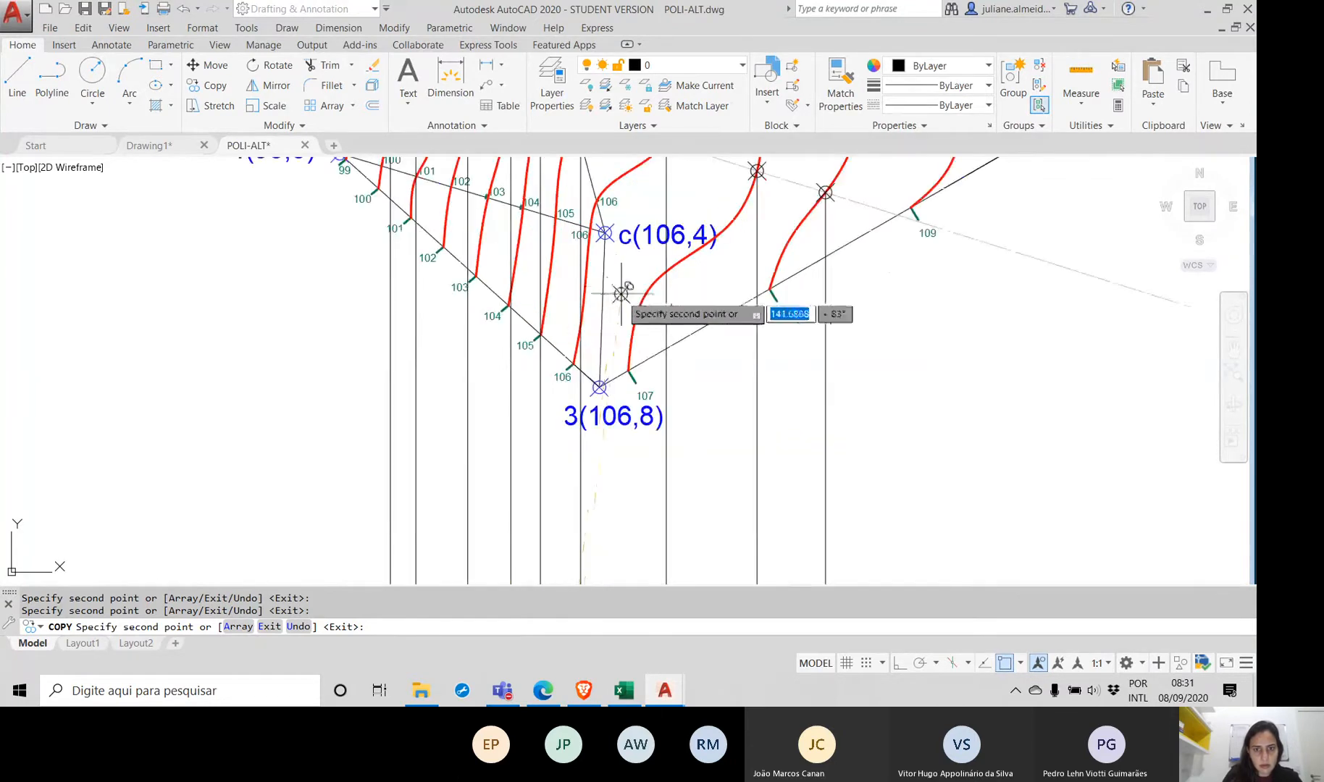
middle_click_drag(608, 269, 605, 437)
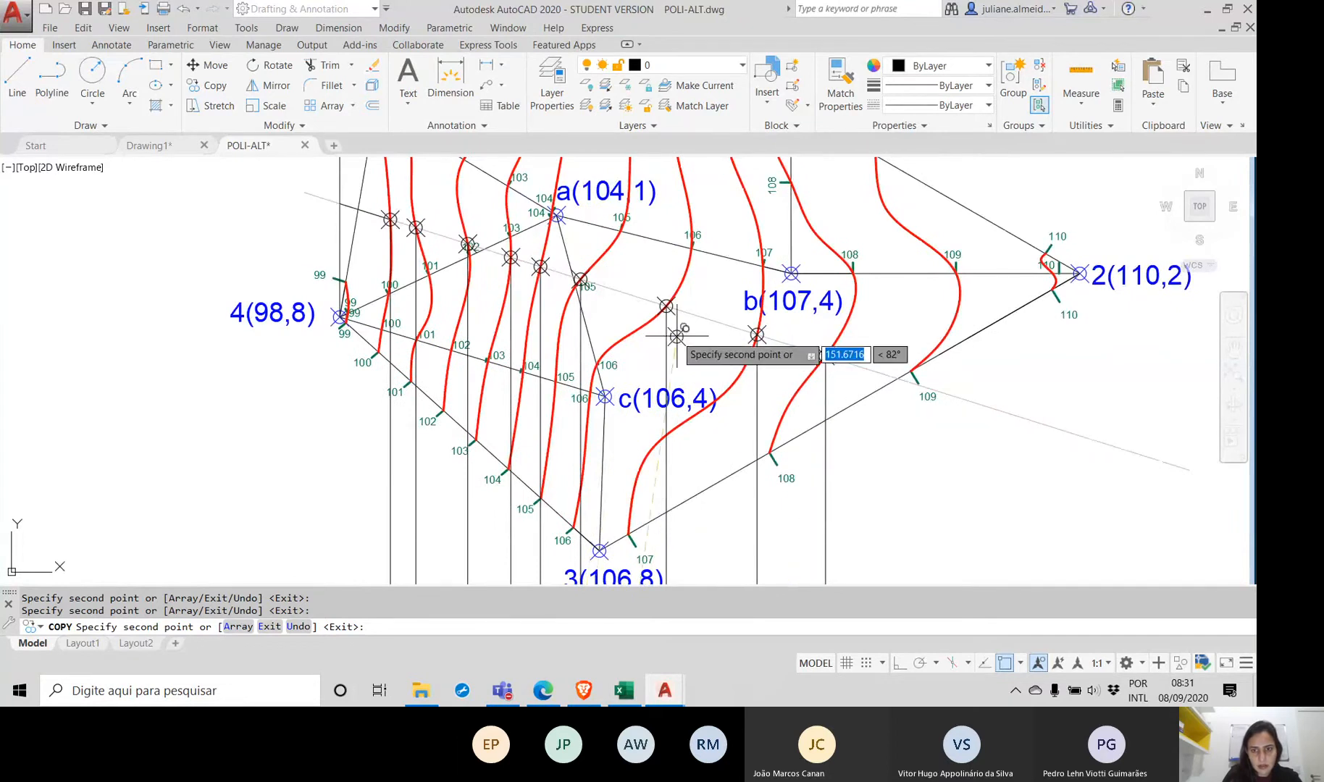
left_click(757, 338)
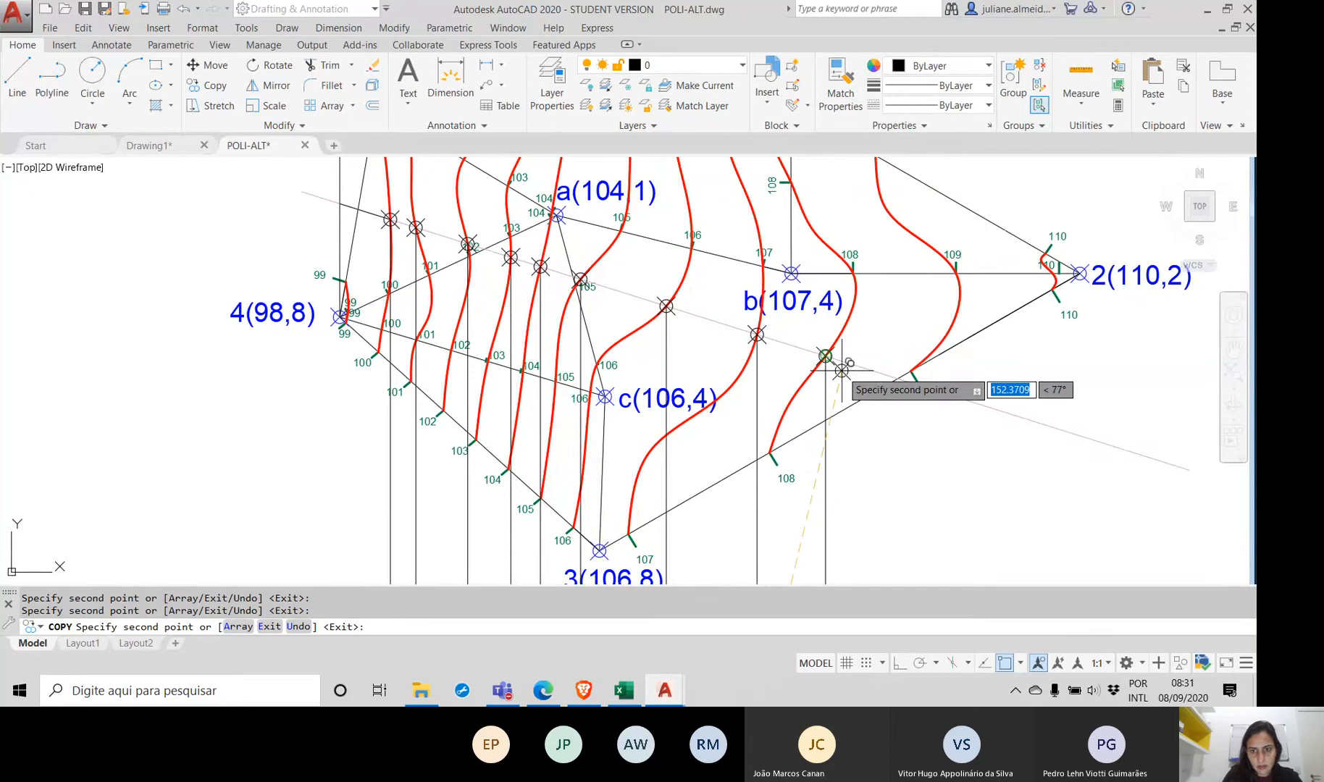
left_click(841, 368)
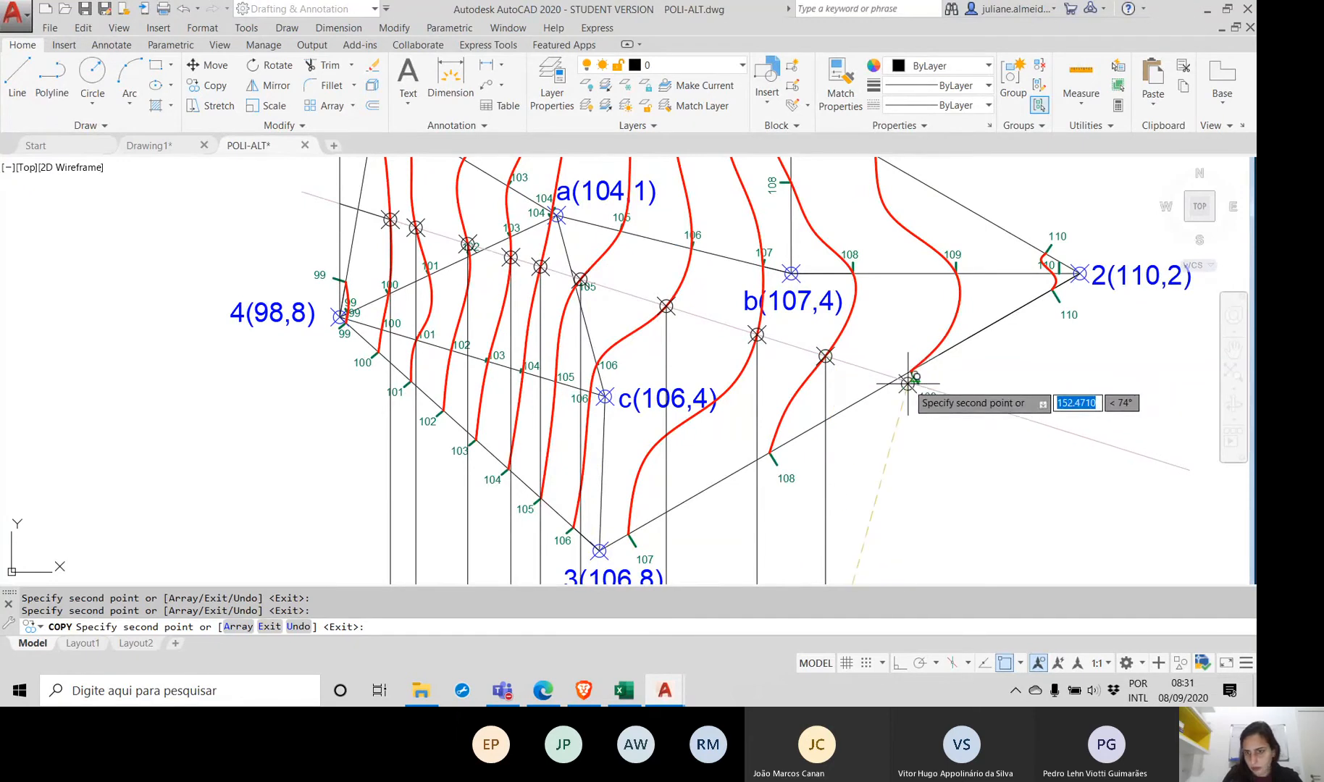
scroll(656, 254, "down", 10)
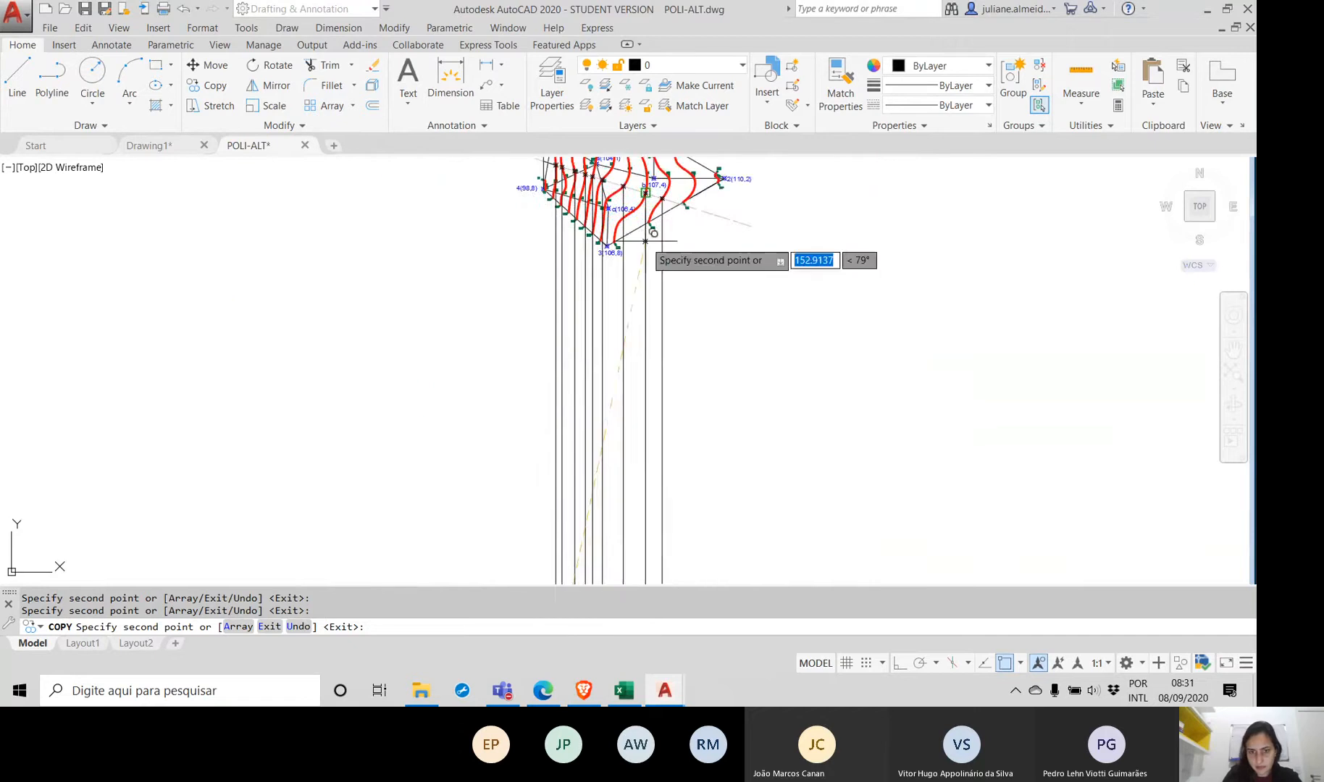
scroll(478, 290, "up", 10)
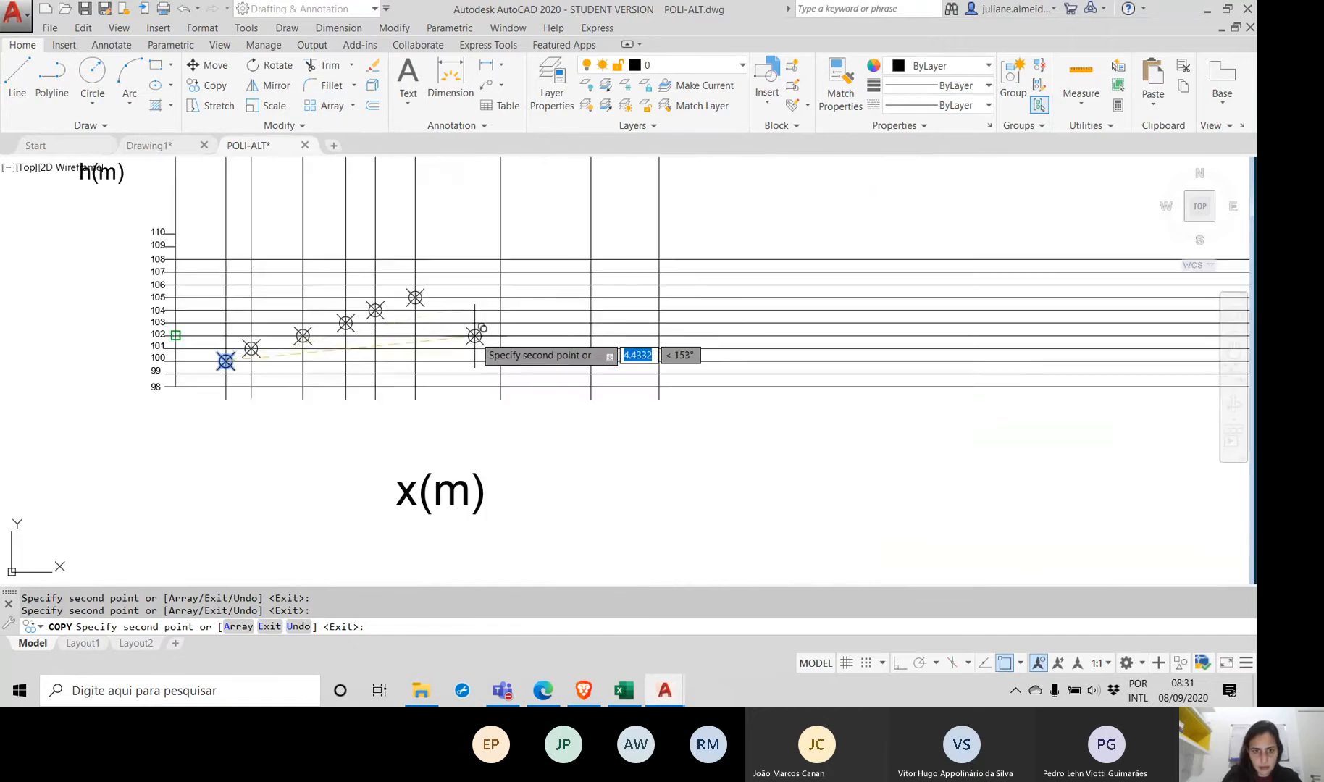
left_click(505, 285)
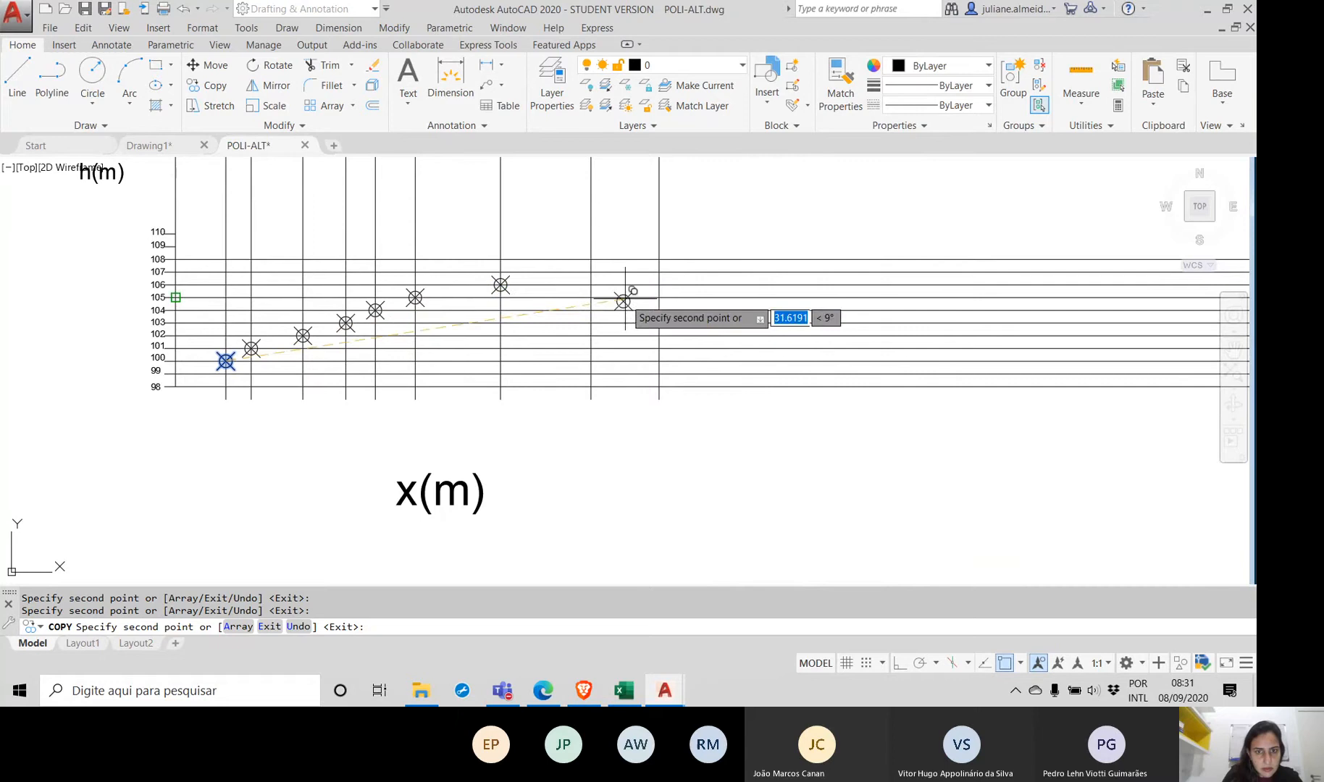
left_click(592, 271)
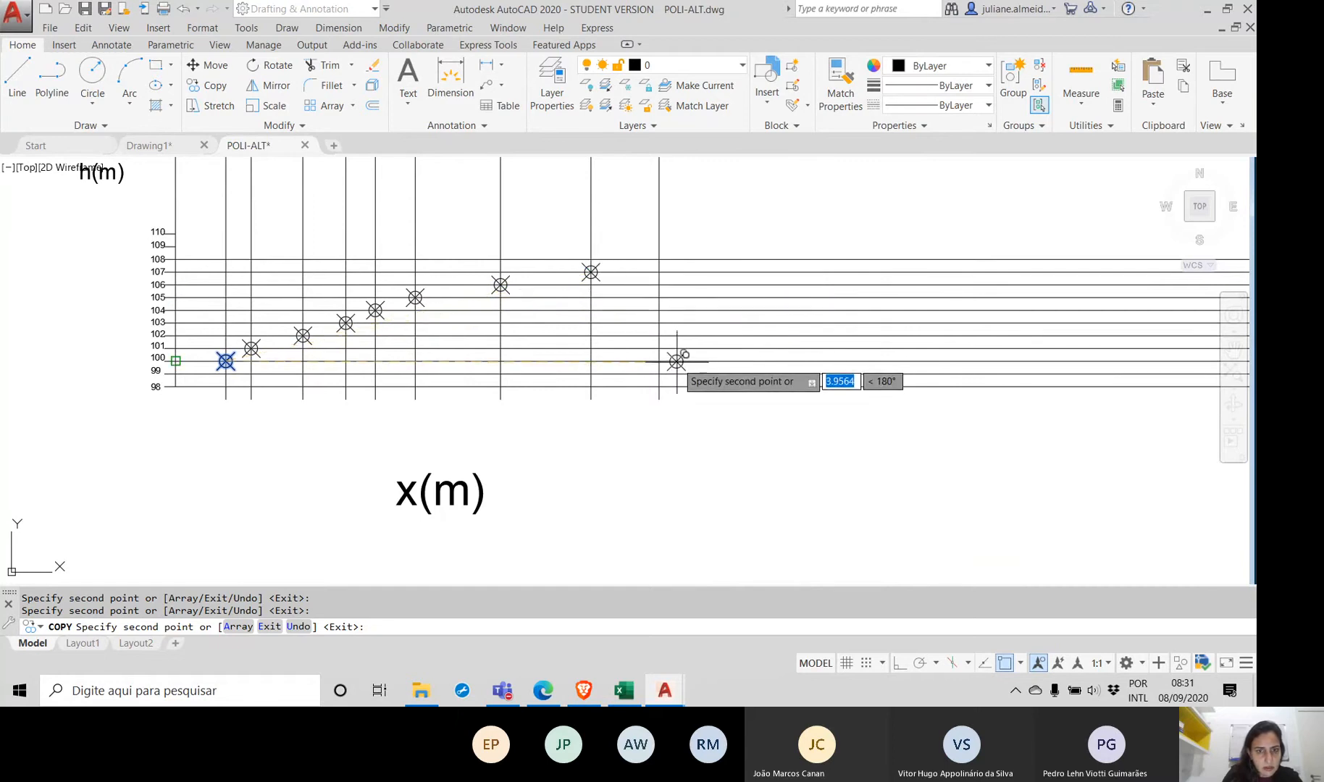
left_click(659, 259)
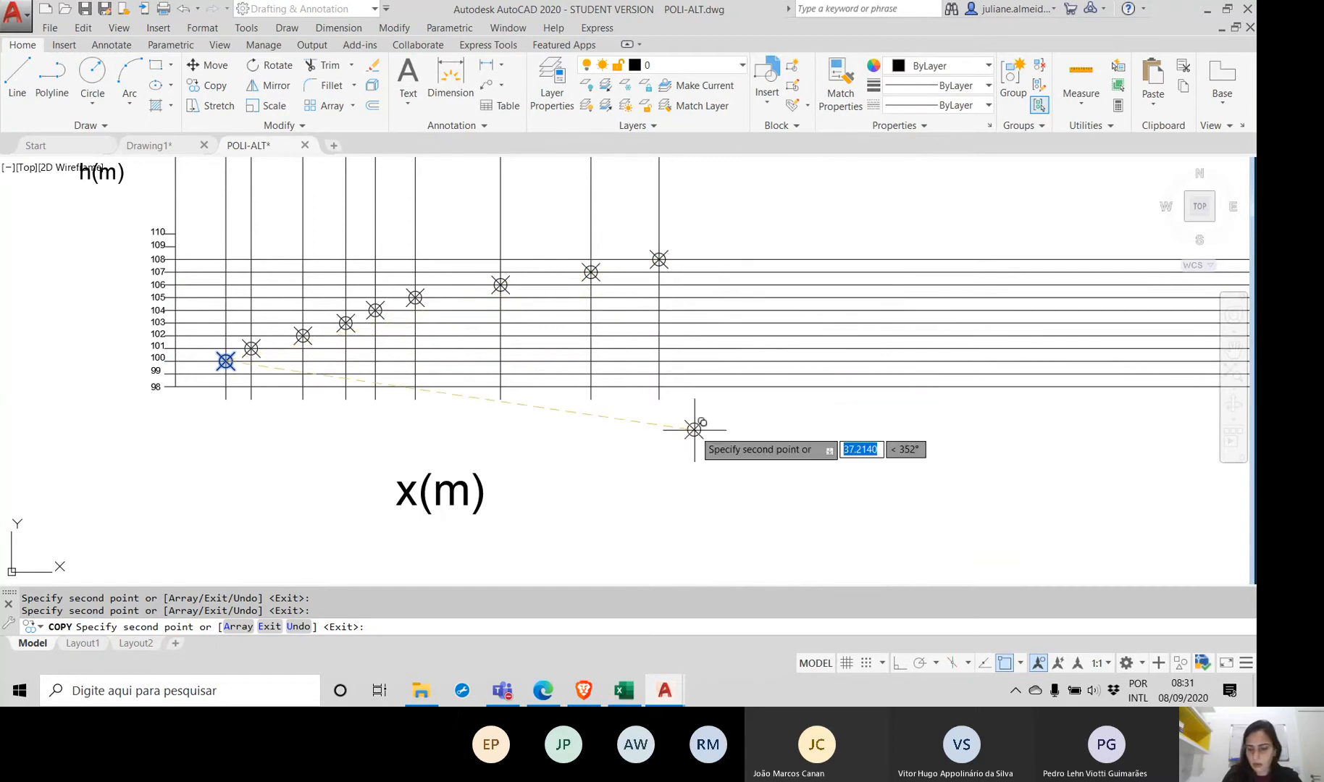
key("Return")
Step: Make CurvasNivel the current layer
middle_click_drag(249, 395, 388, 468)
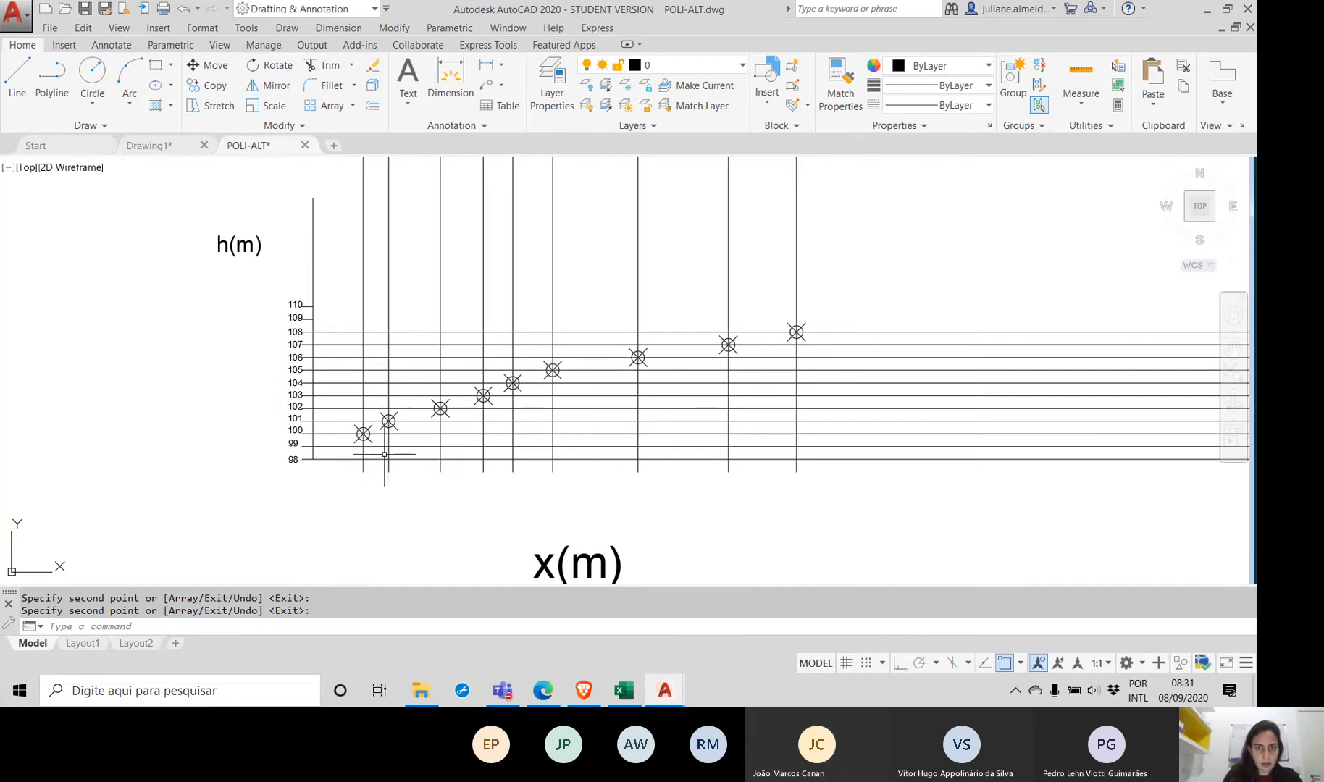
left_click(714, 70)
left_click(670, 106)
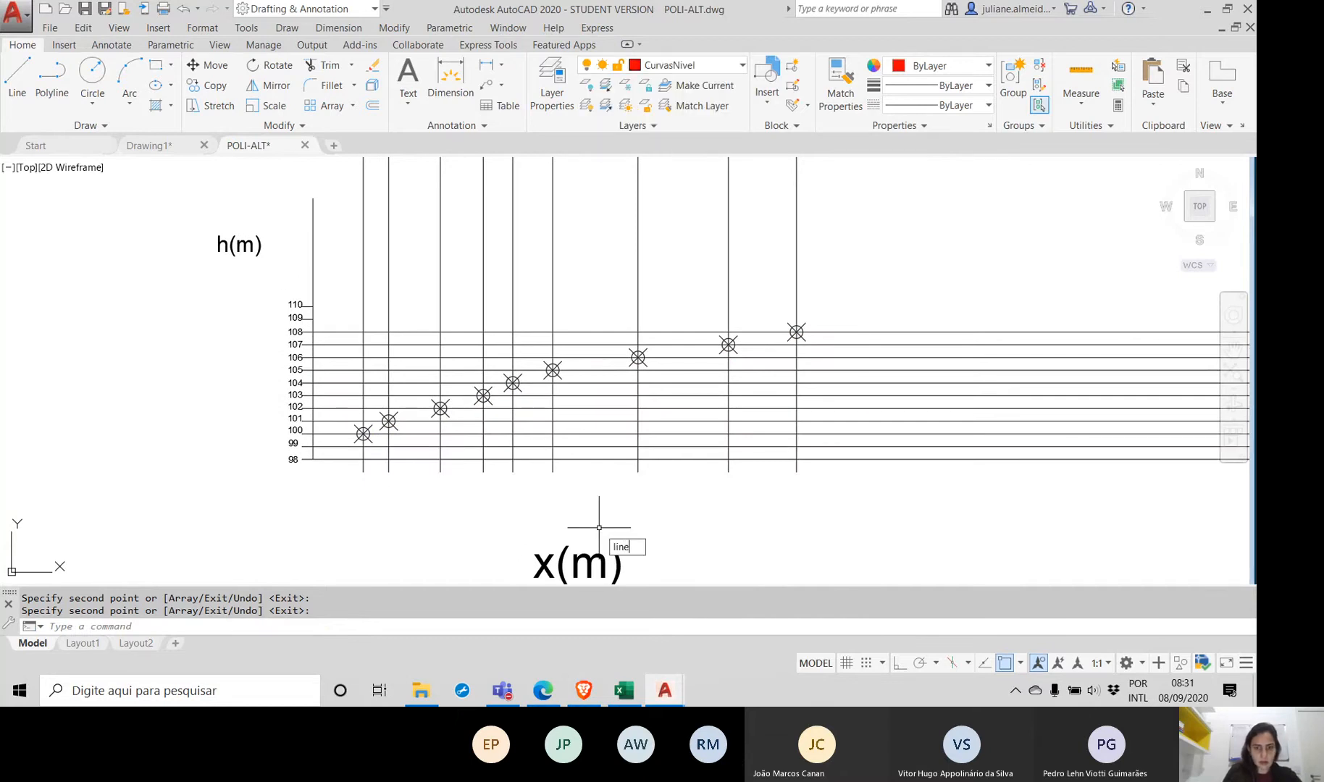
Step: Draw the terrain profile as a spline through the nine plotted points, from elevation 100 to elevation 108
key("Return")
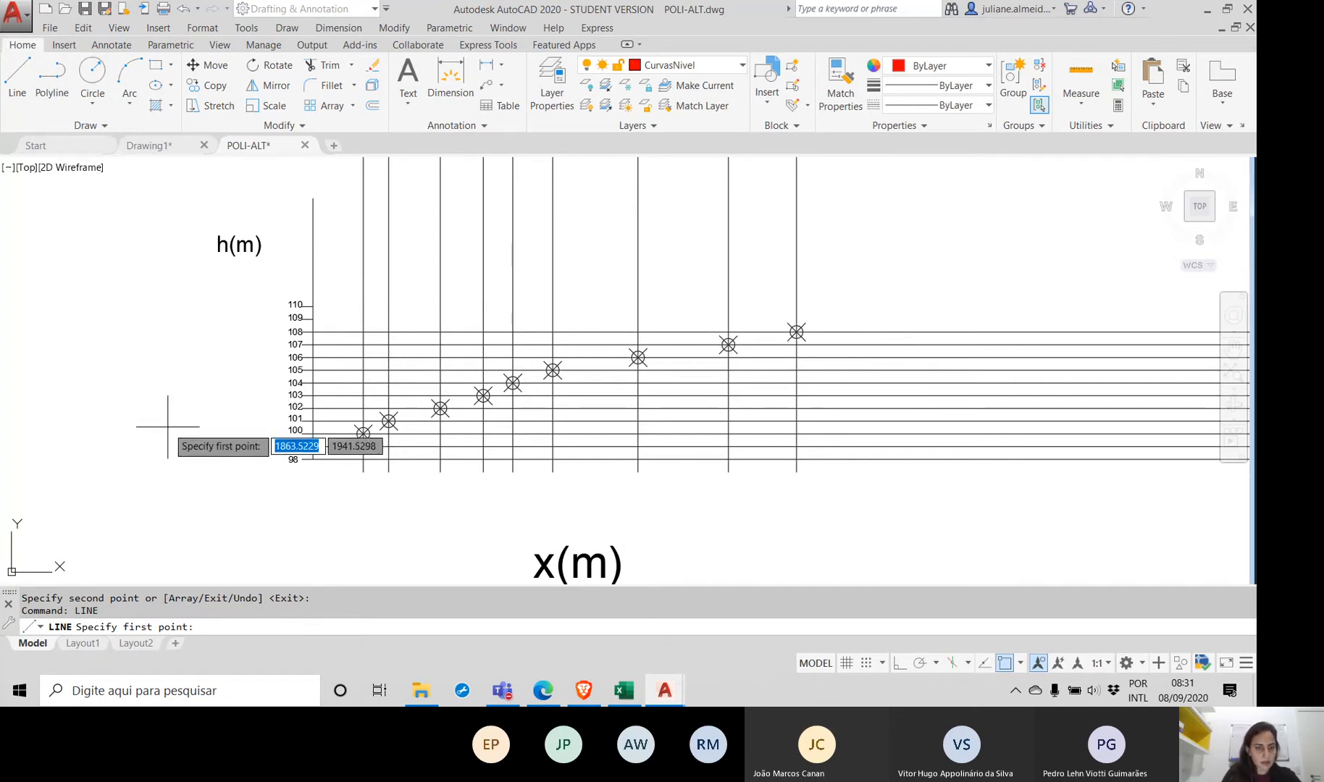
key("Escape")
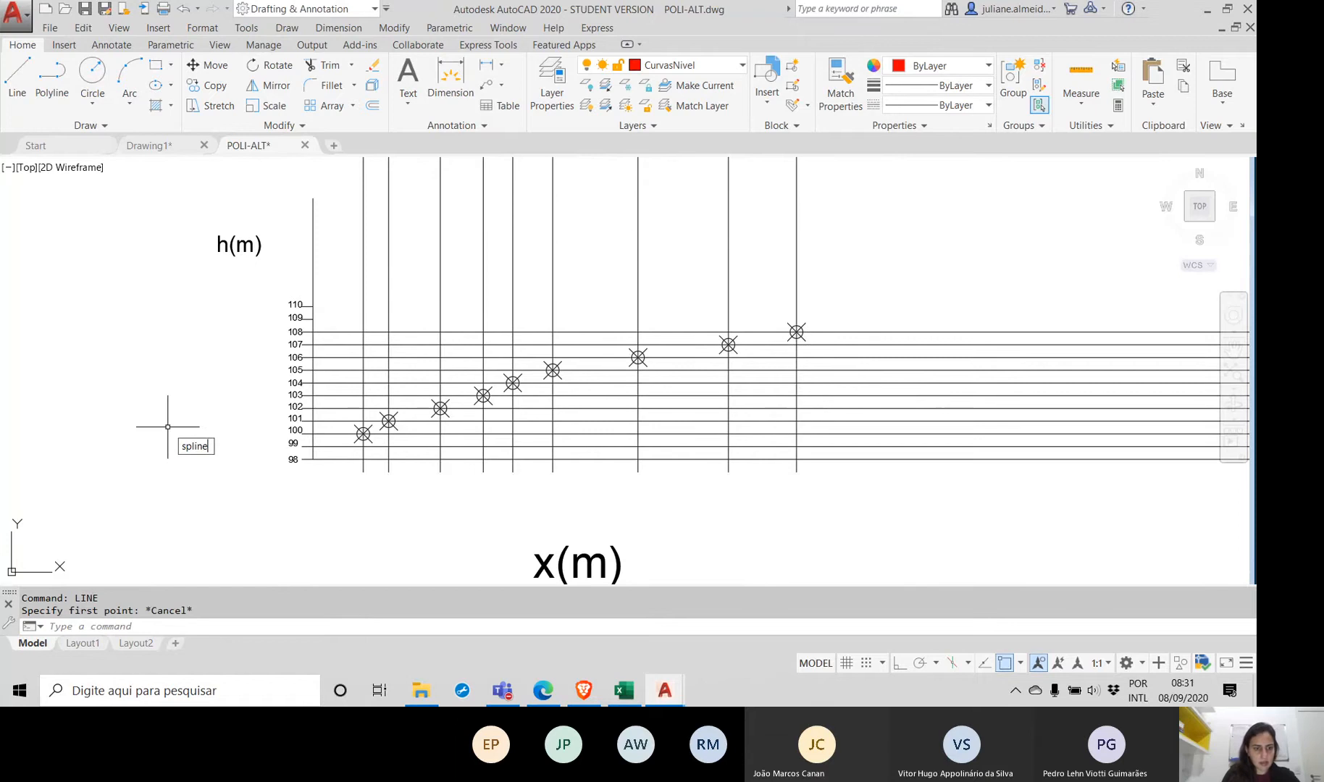
key("Return")
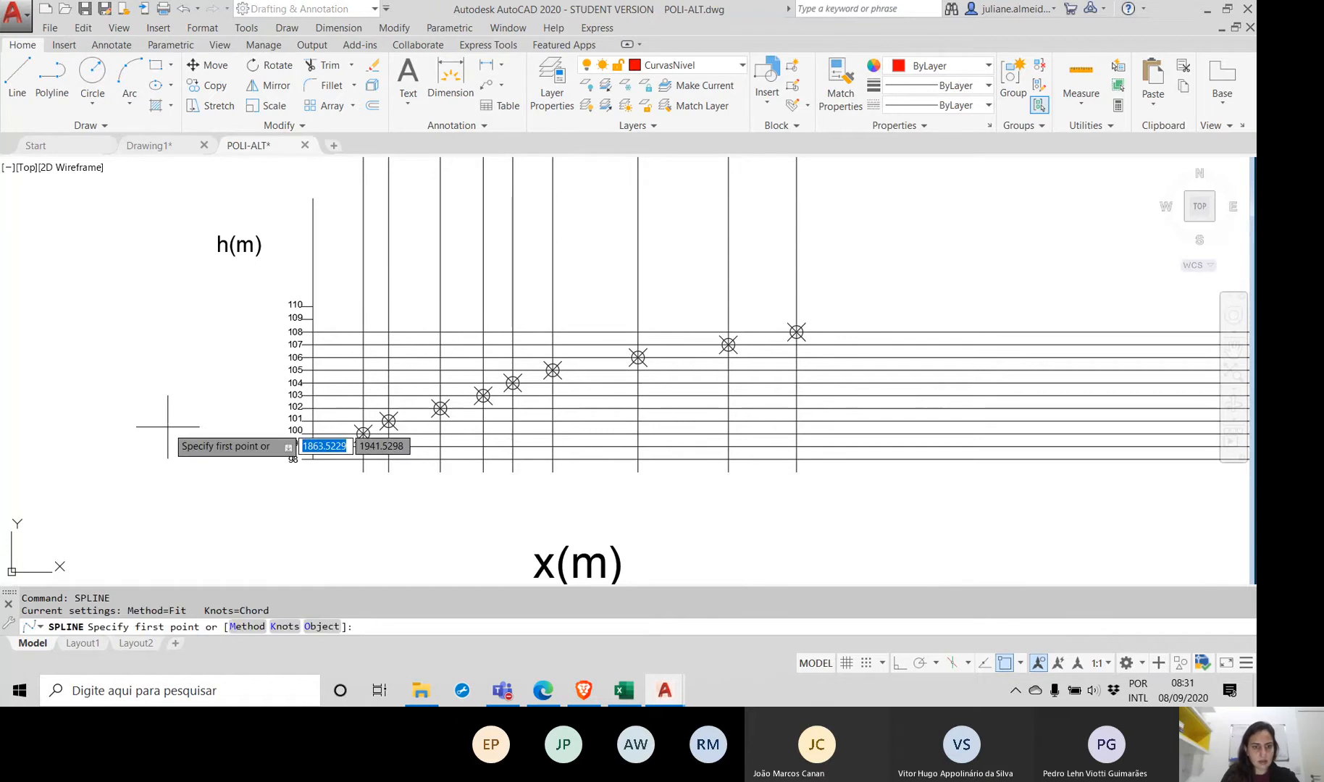
left_click(363, 433)
left_click(389, 421)
left_click(440, 408)
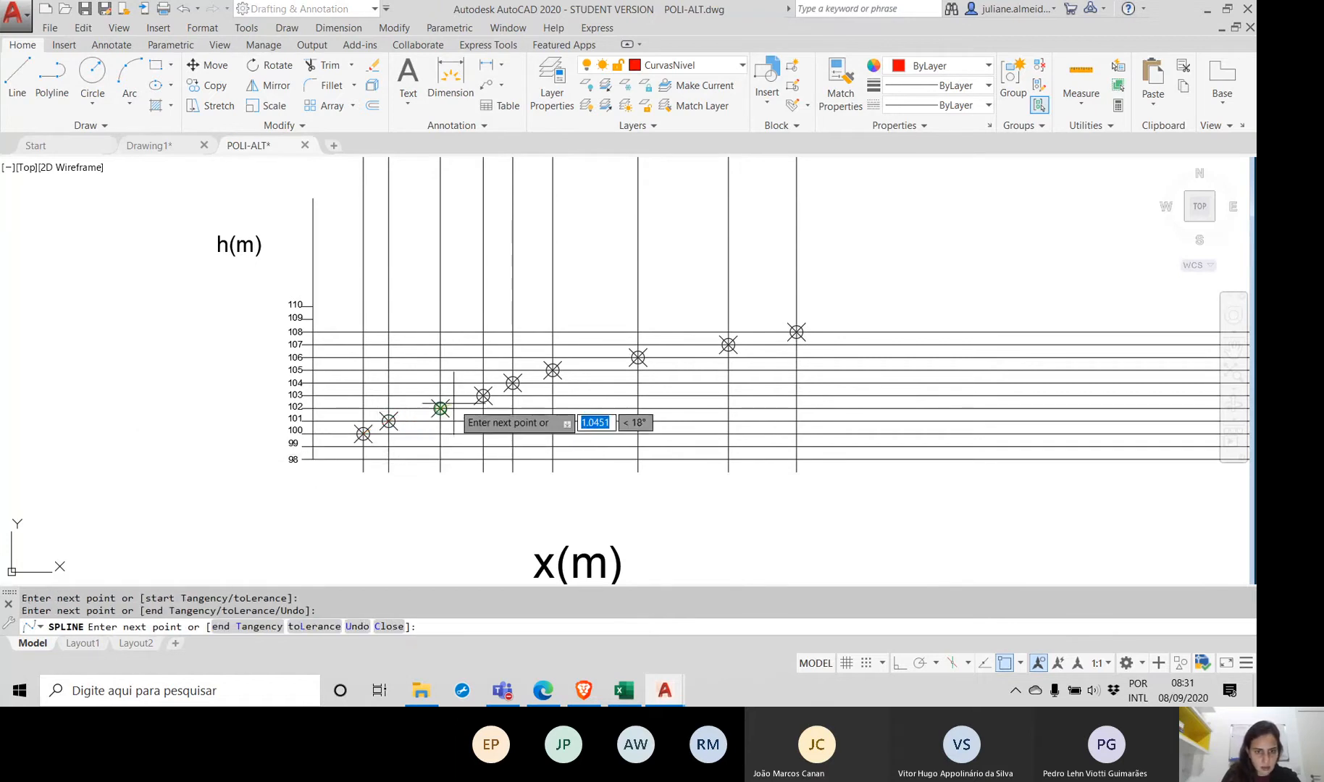
left_click(483, 396)
left_click(513, 383)
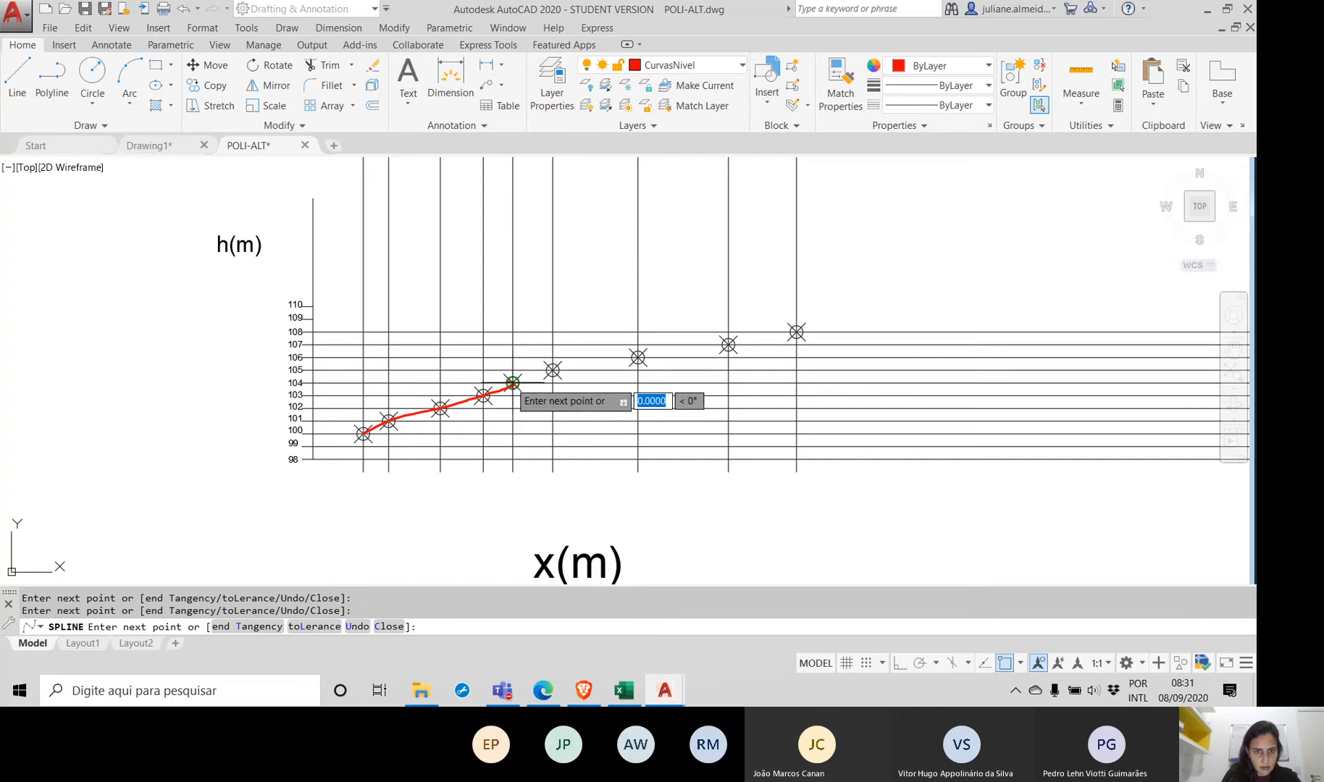
left_click(553, 370)
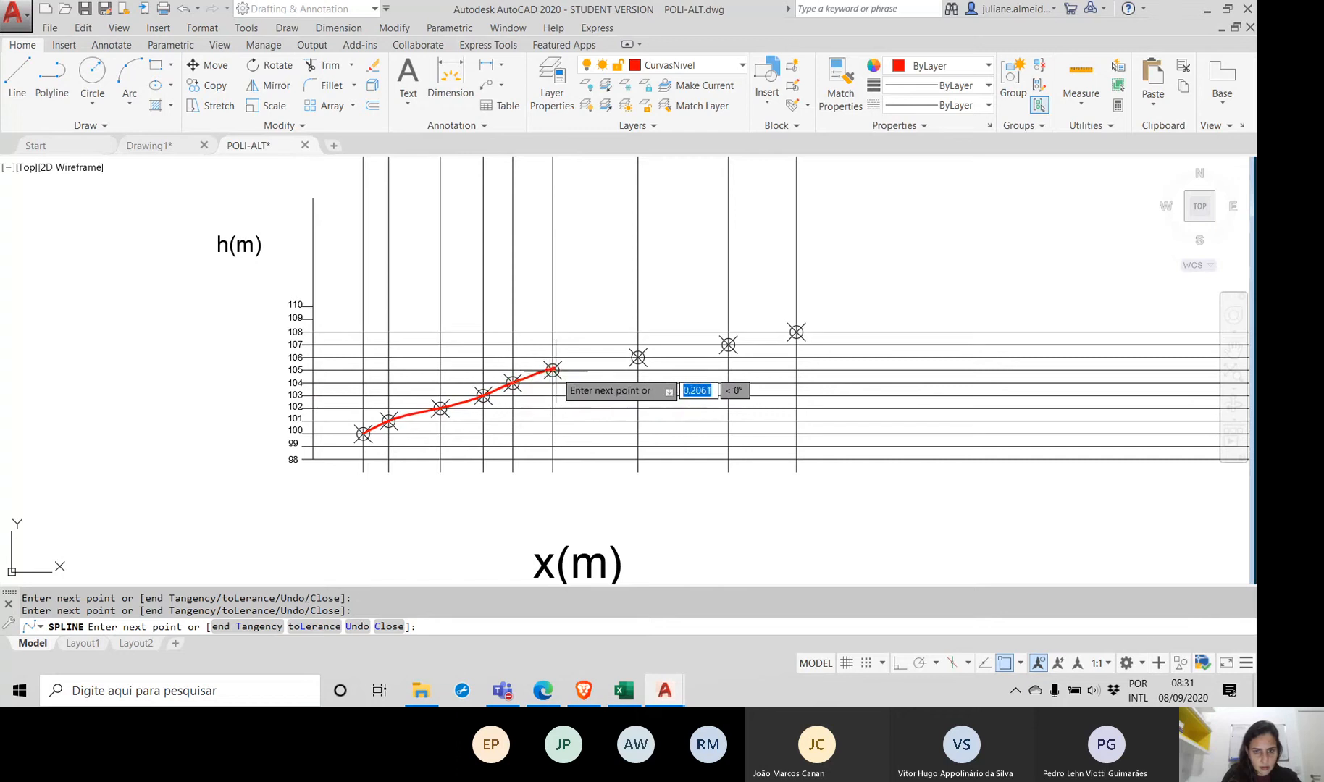
left_click(637, 357)
left_click(728, 345)
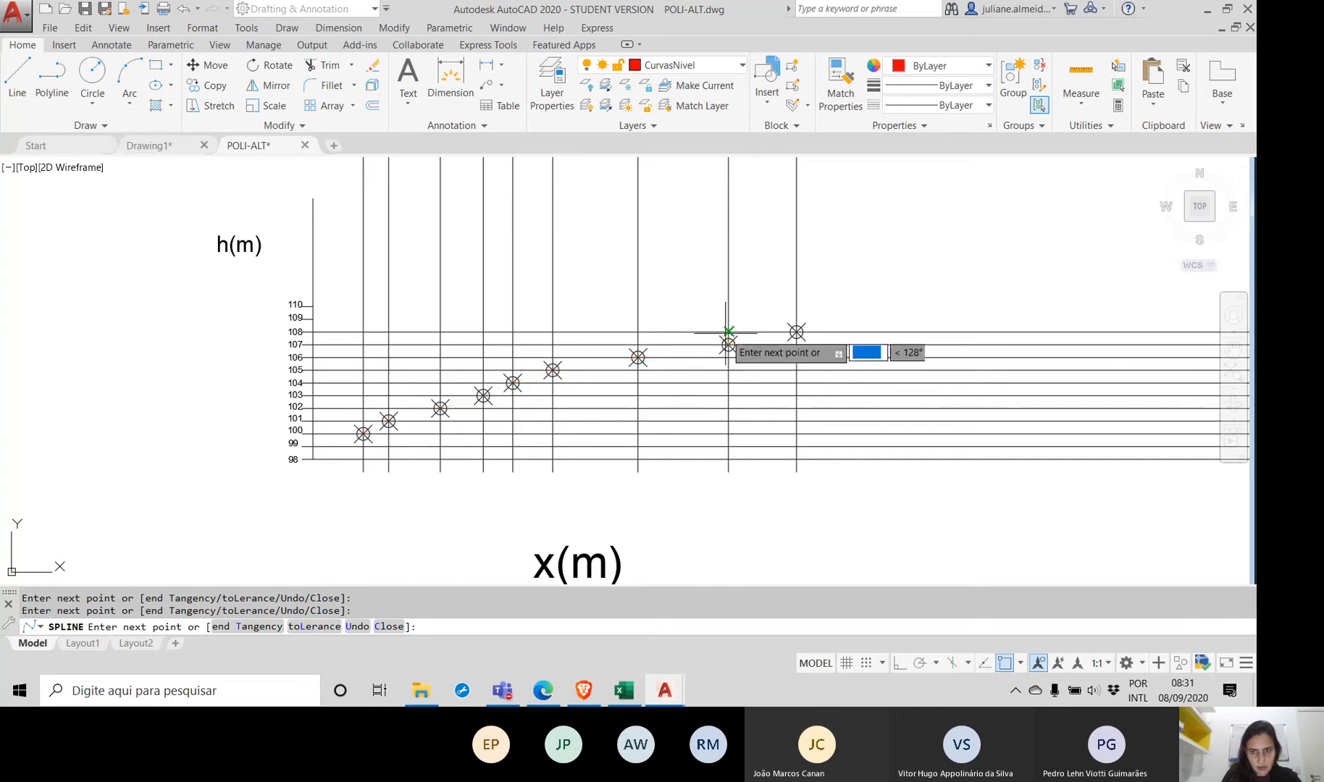
left_click(796, 332)
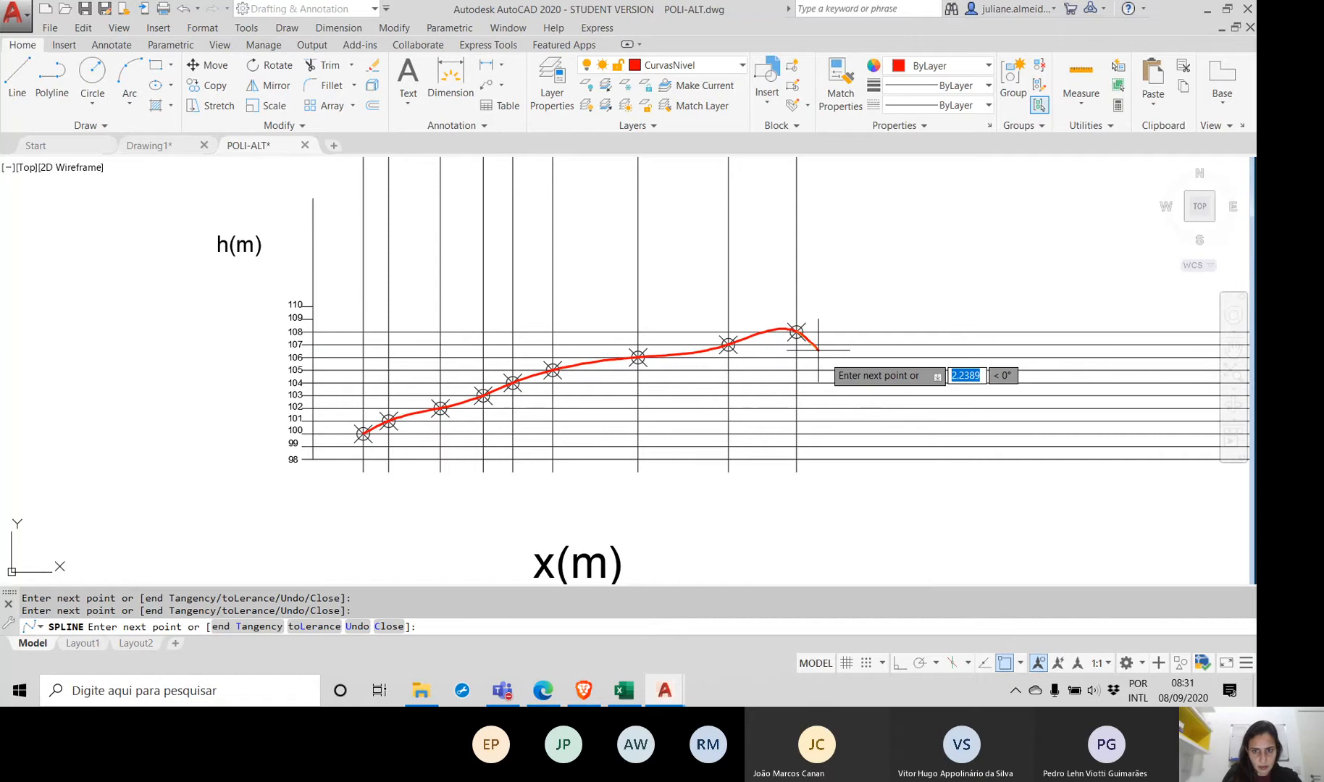
key("Return")
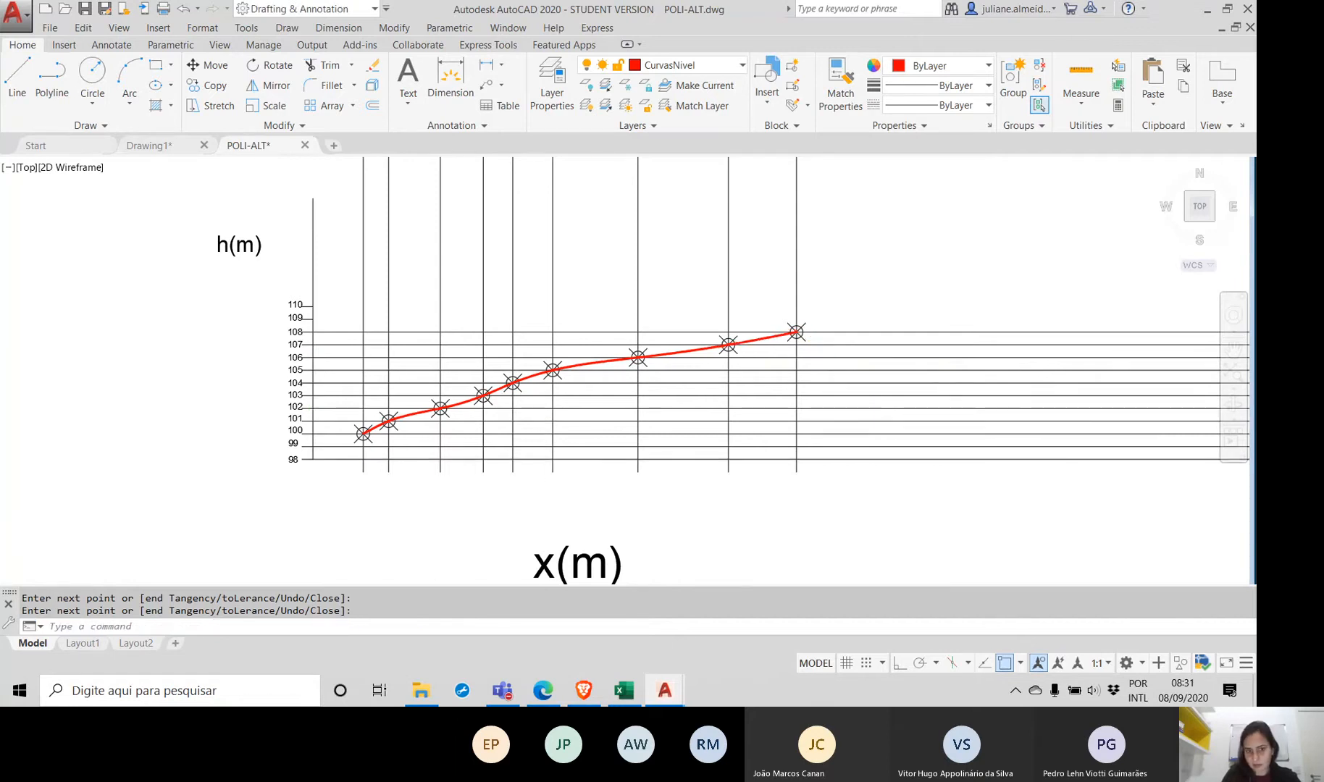
Step: Copy the last vertical projection line by the displacement 1,0 from its crossing with the elevation 98 line
scroll(559, 427, "down", 5)
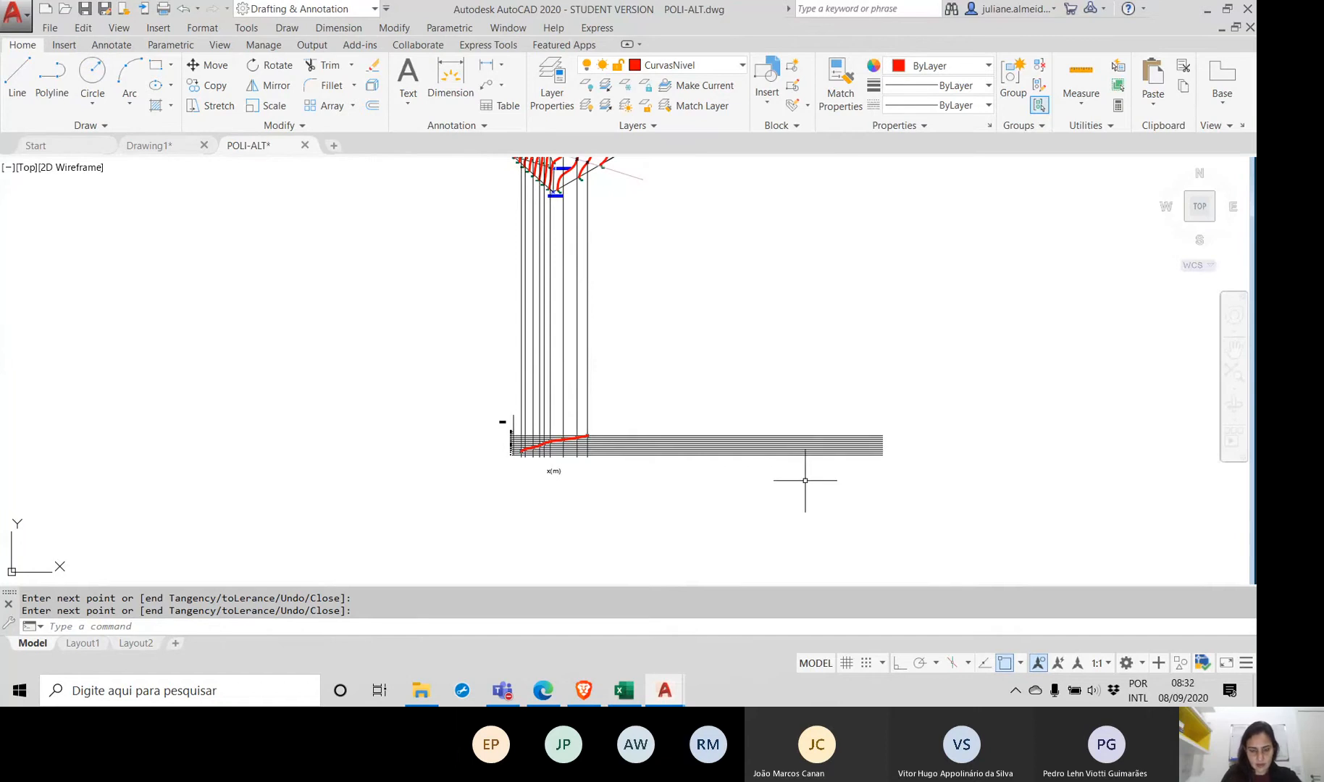
scroll(596, 420, "up", 5)
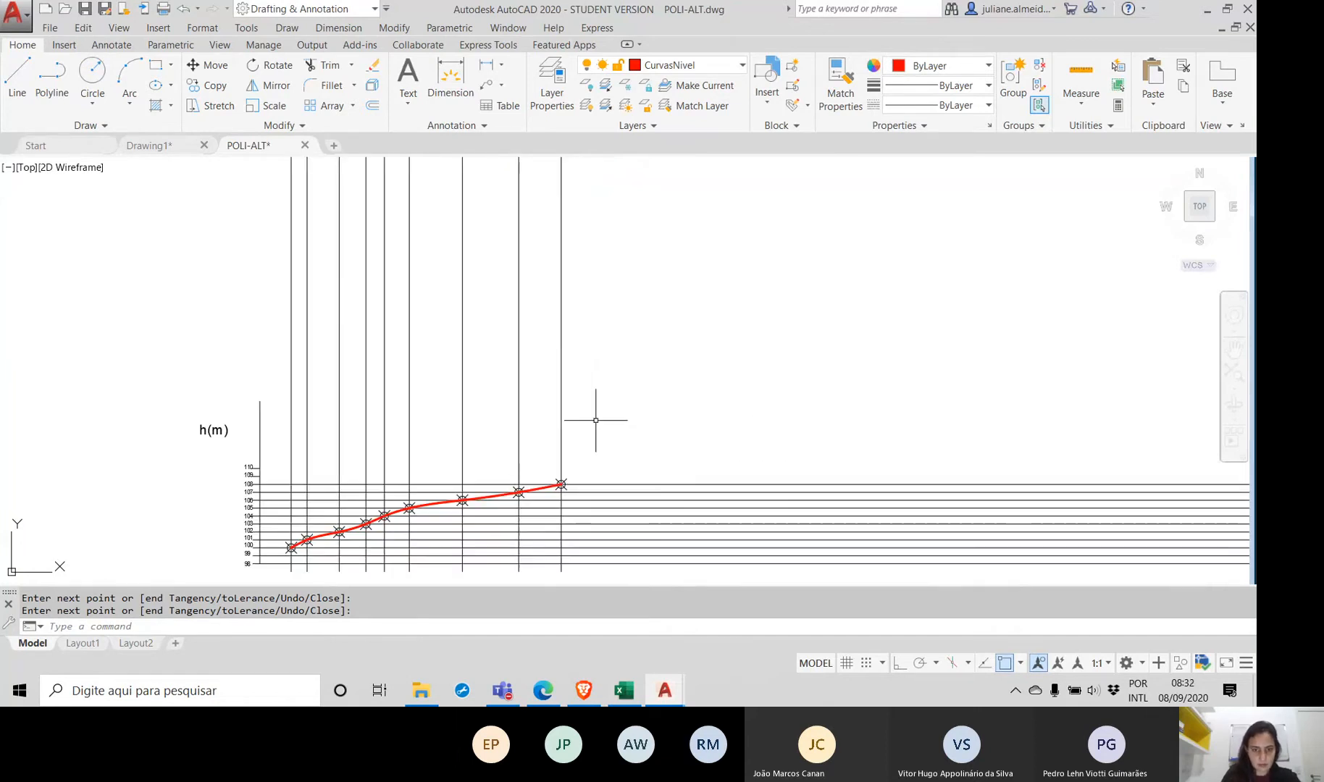
left_click(598, 430)
left_click(541, 434)
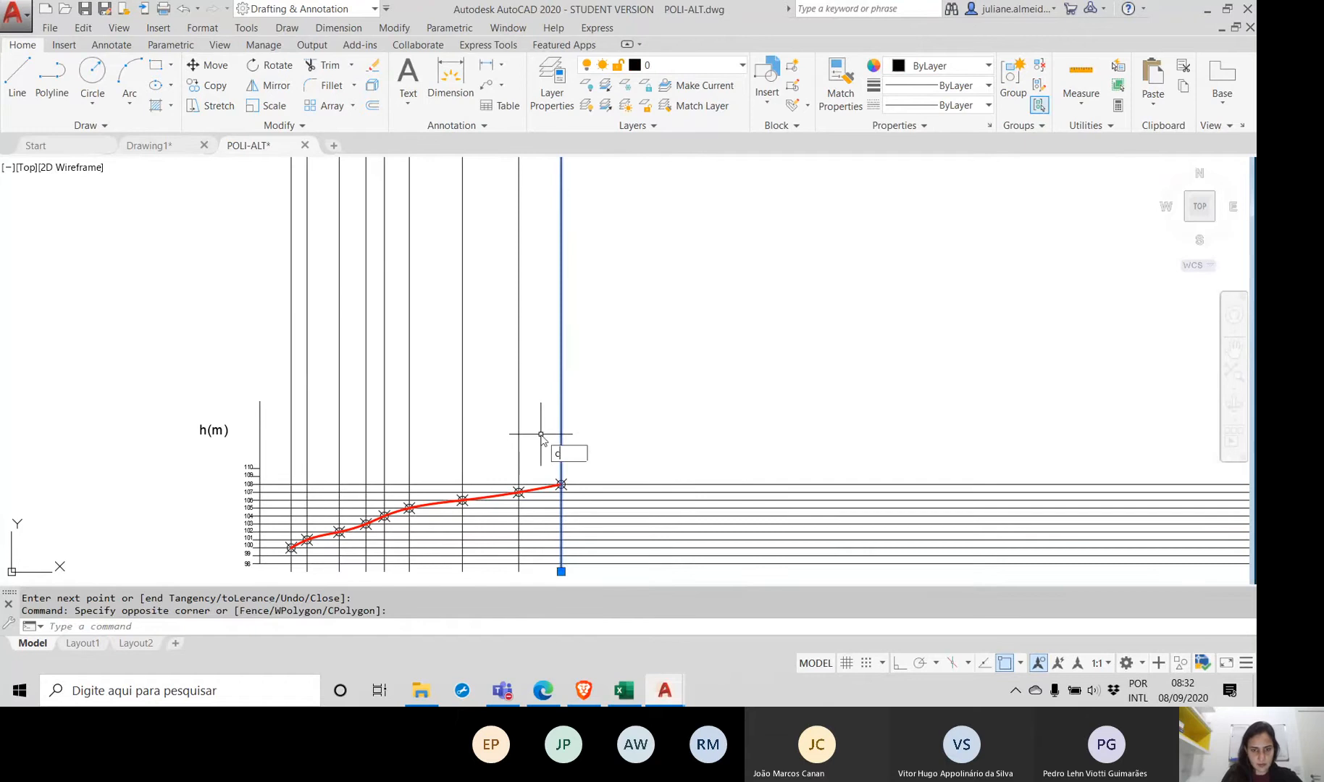
type("o")
key("Return")
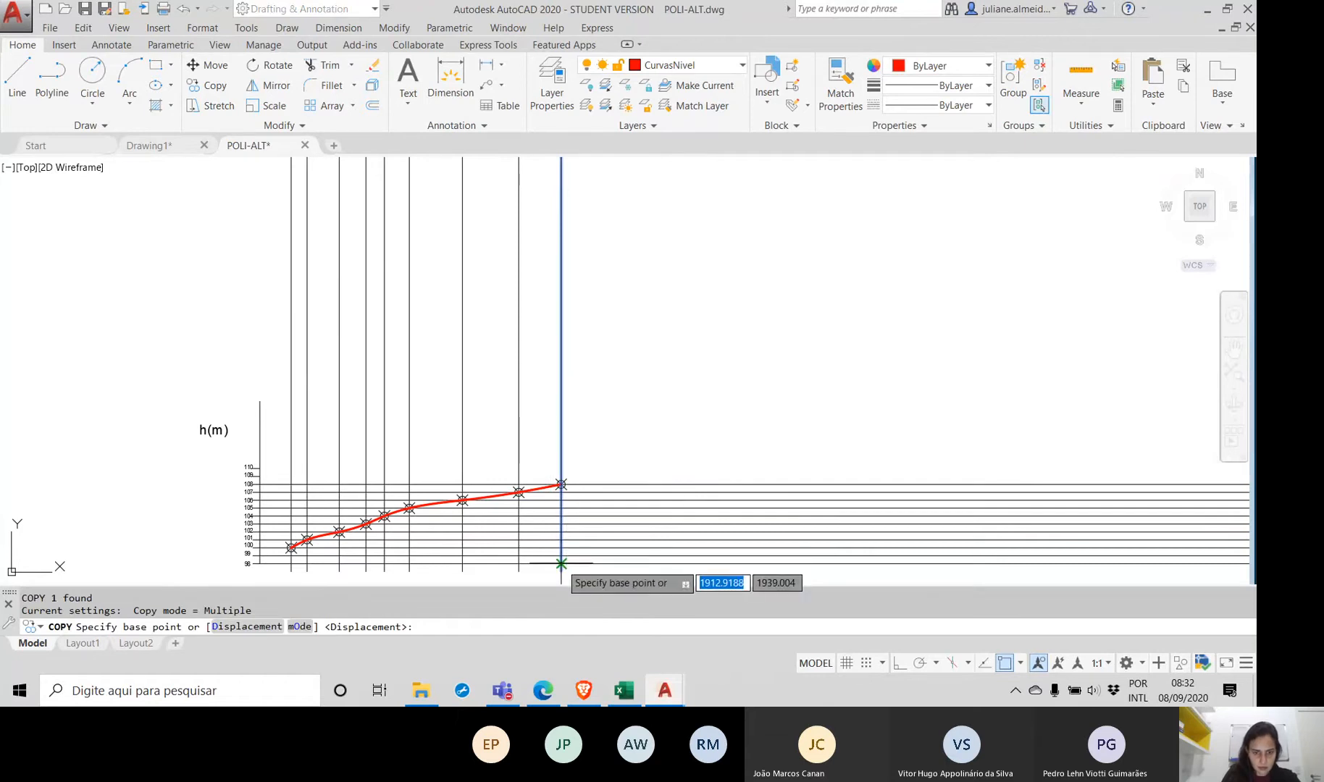
left_click(561, 563)
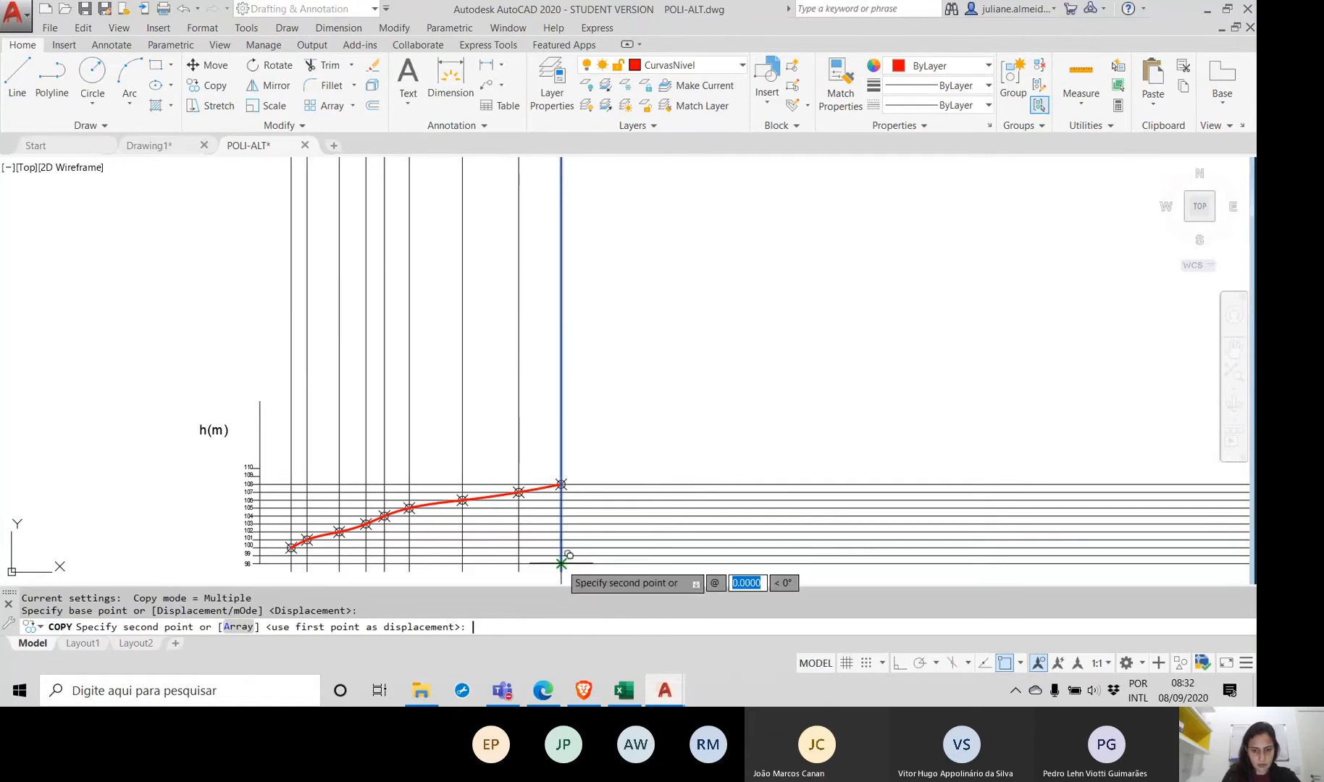
type("1,0")
key("Return")
key("Return")
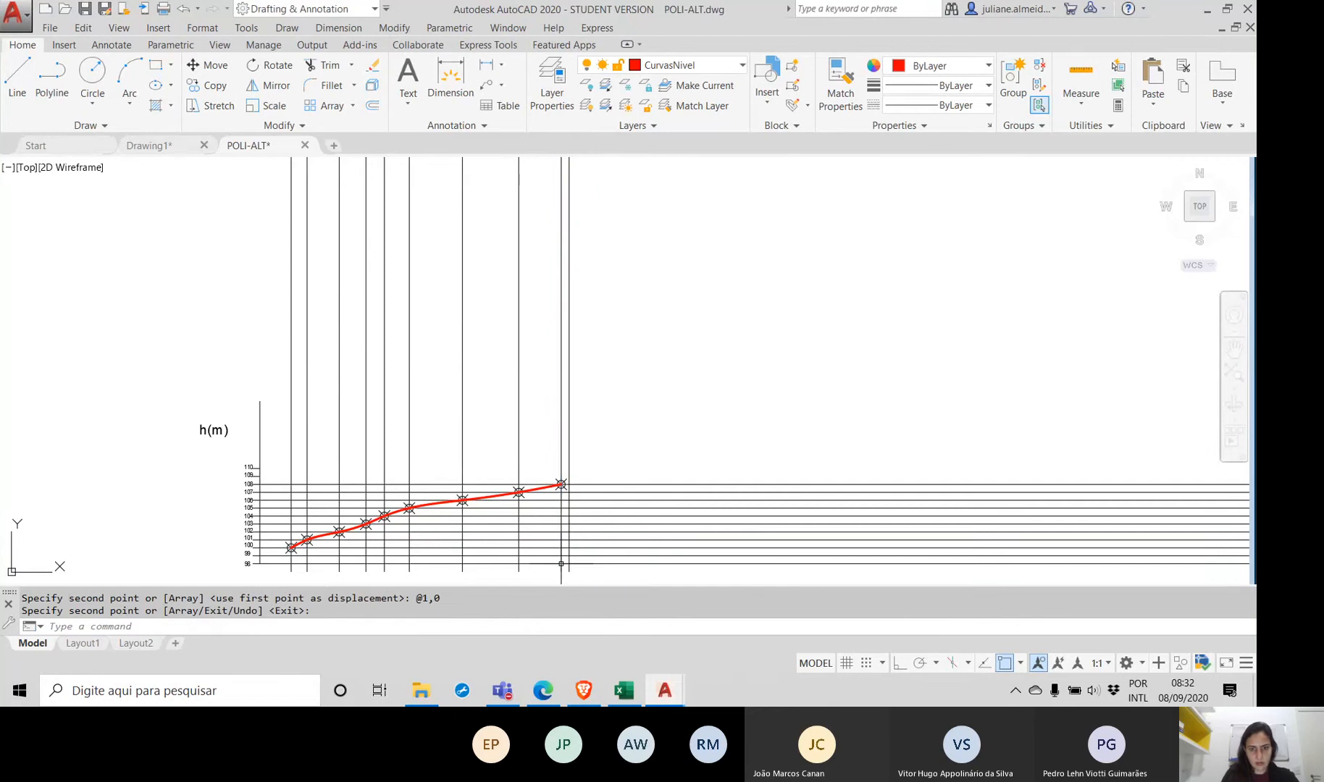
Step: Trim all horizontal elevation lines beyond the copied vertical line, using that line as the cutting edge
type("tr")
key("Return")
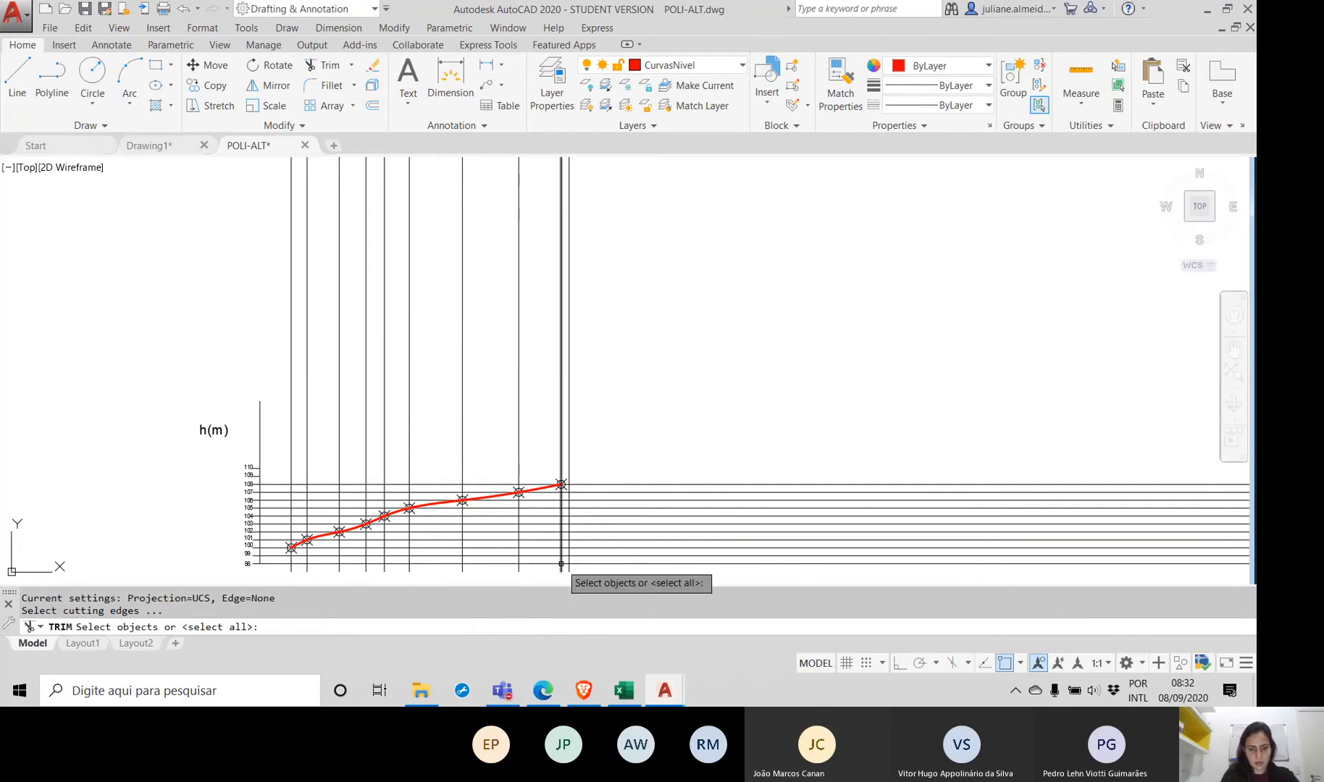
left_click(569, 434)
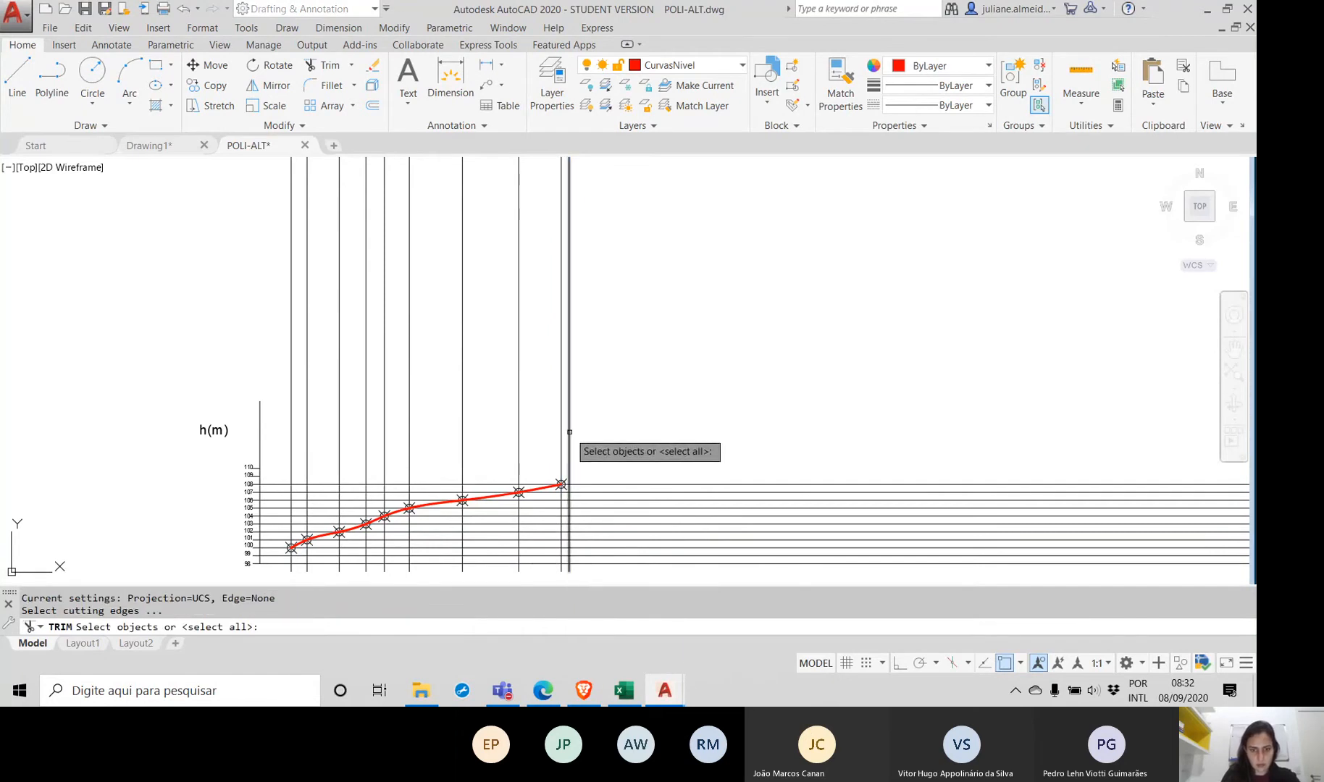
key("Return")
left_click(650, 578)
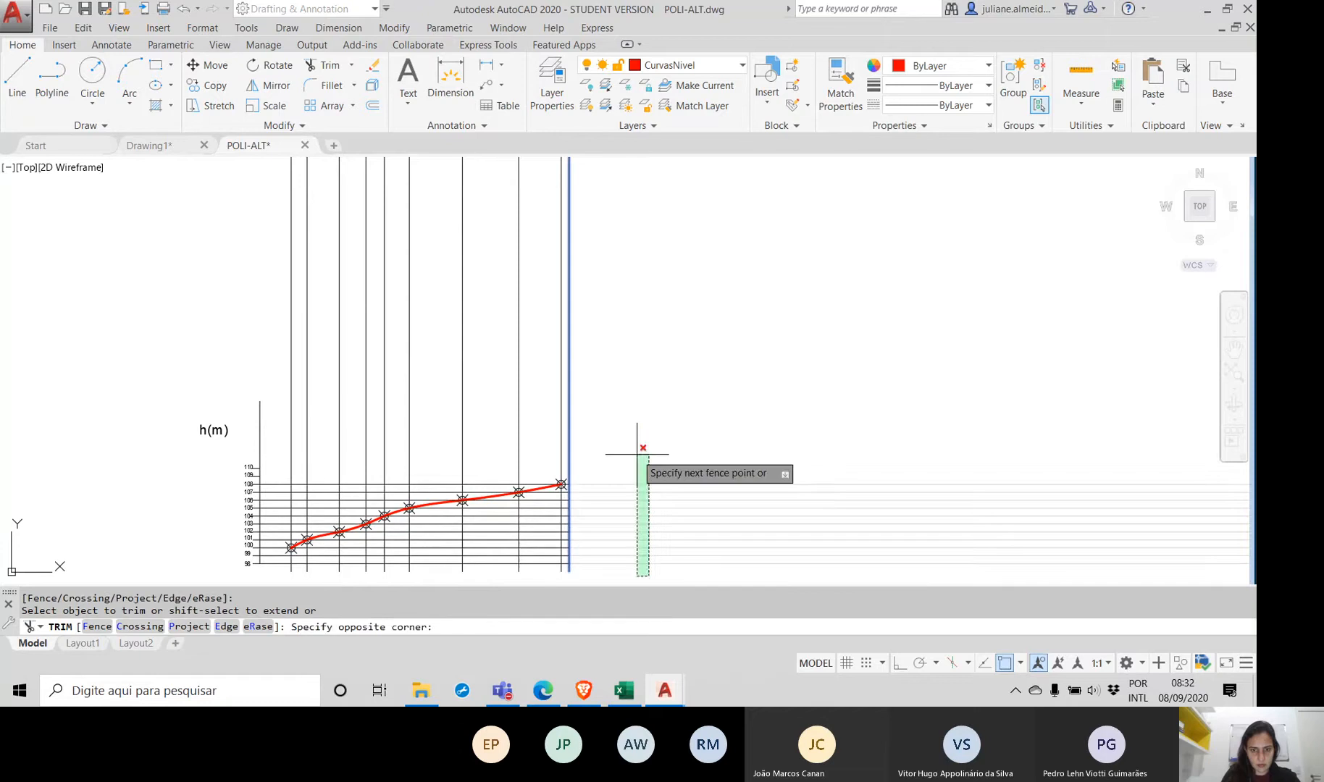
left_click(637, 454)
key("Return")
Step: Delete the auxiliary vertical line beside the last projection line and save the drawing
left_click(569, 463)
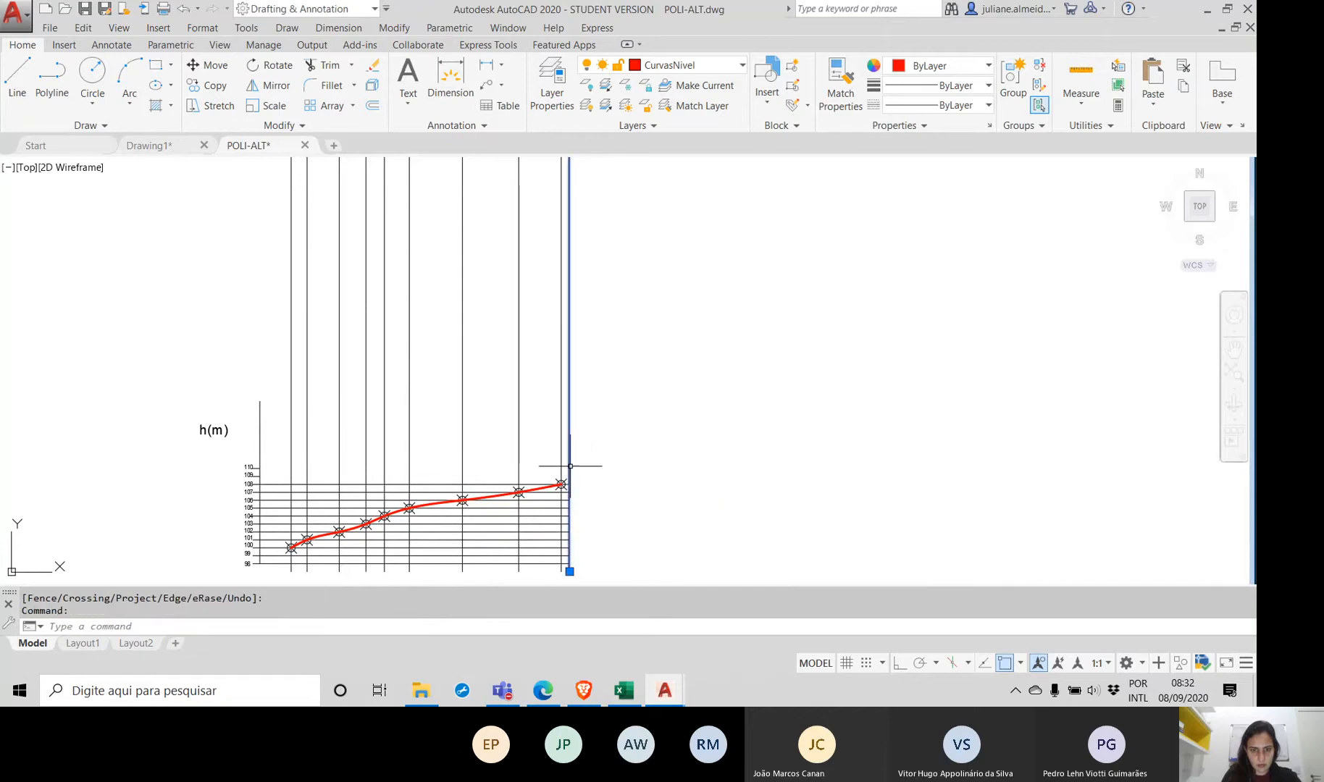
key("Delete")
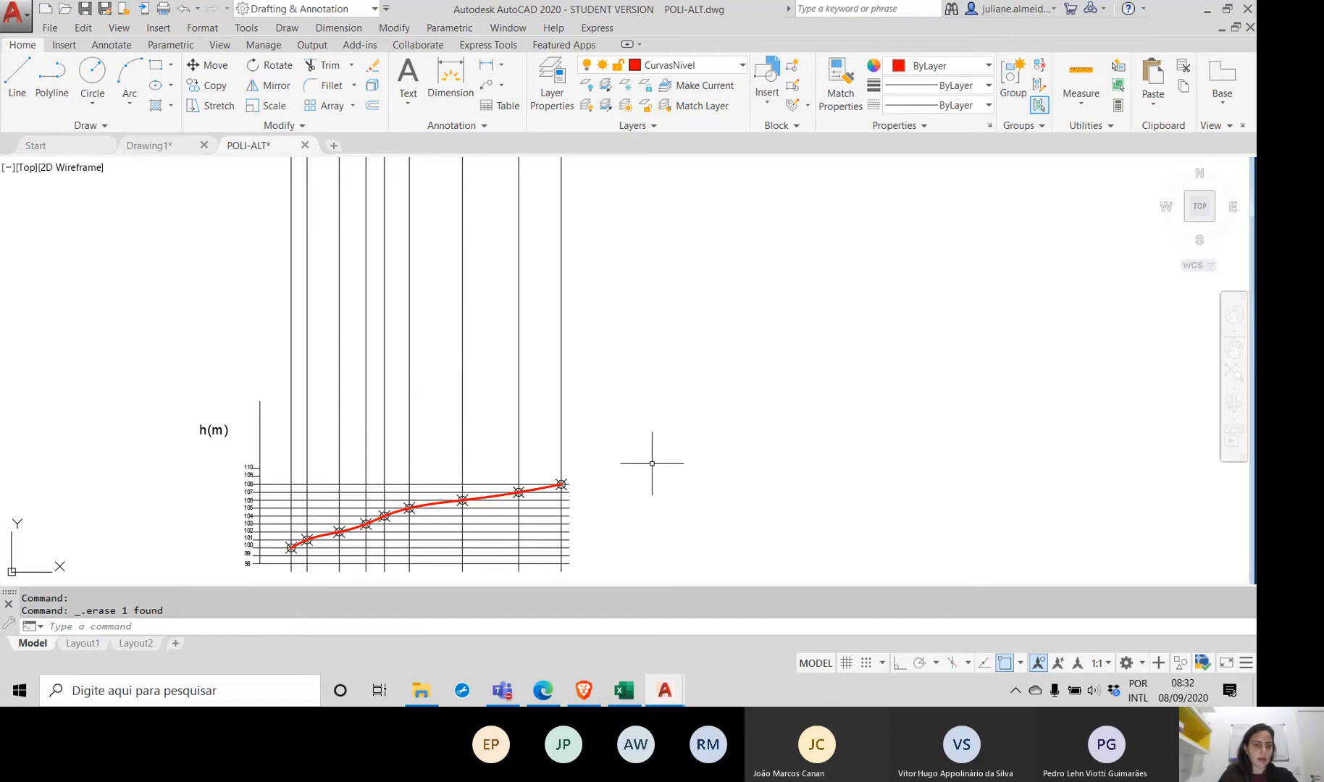
key("ctrl+s")
scroll(312, 487, "down", 2)
middle_click_drag(311, 487, 368, 401)
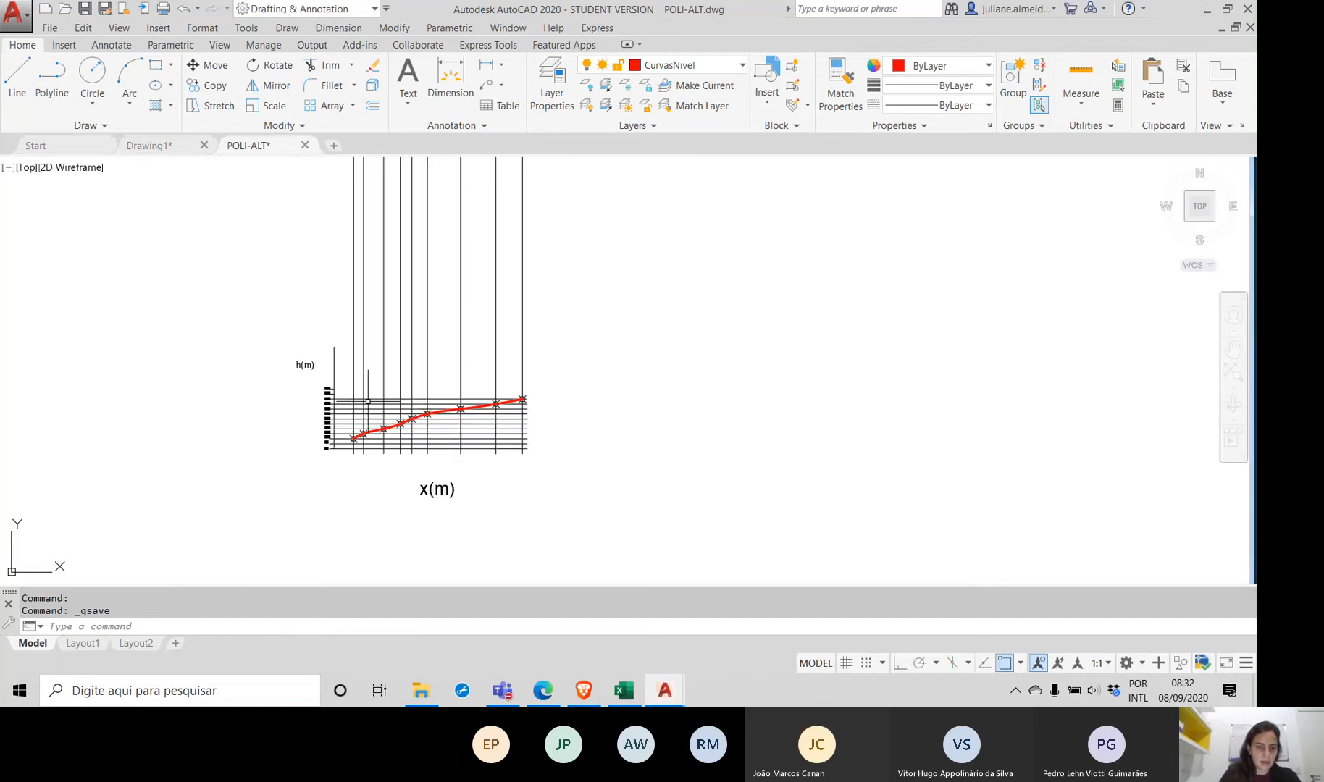
scroll(433, 499, "up", 5)
left_click(433, 499)
left_click(339, 409)
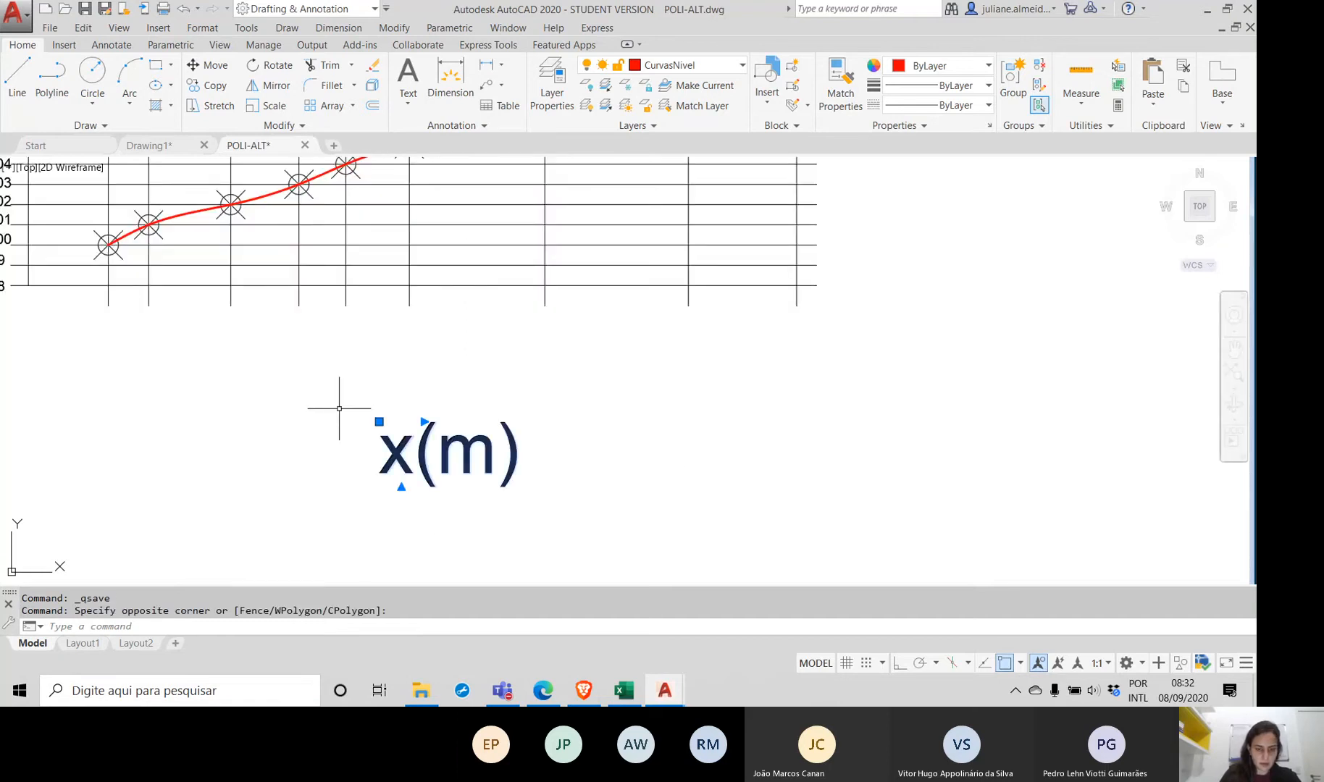
type("scale")
key("Return")
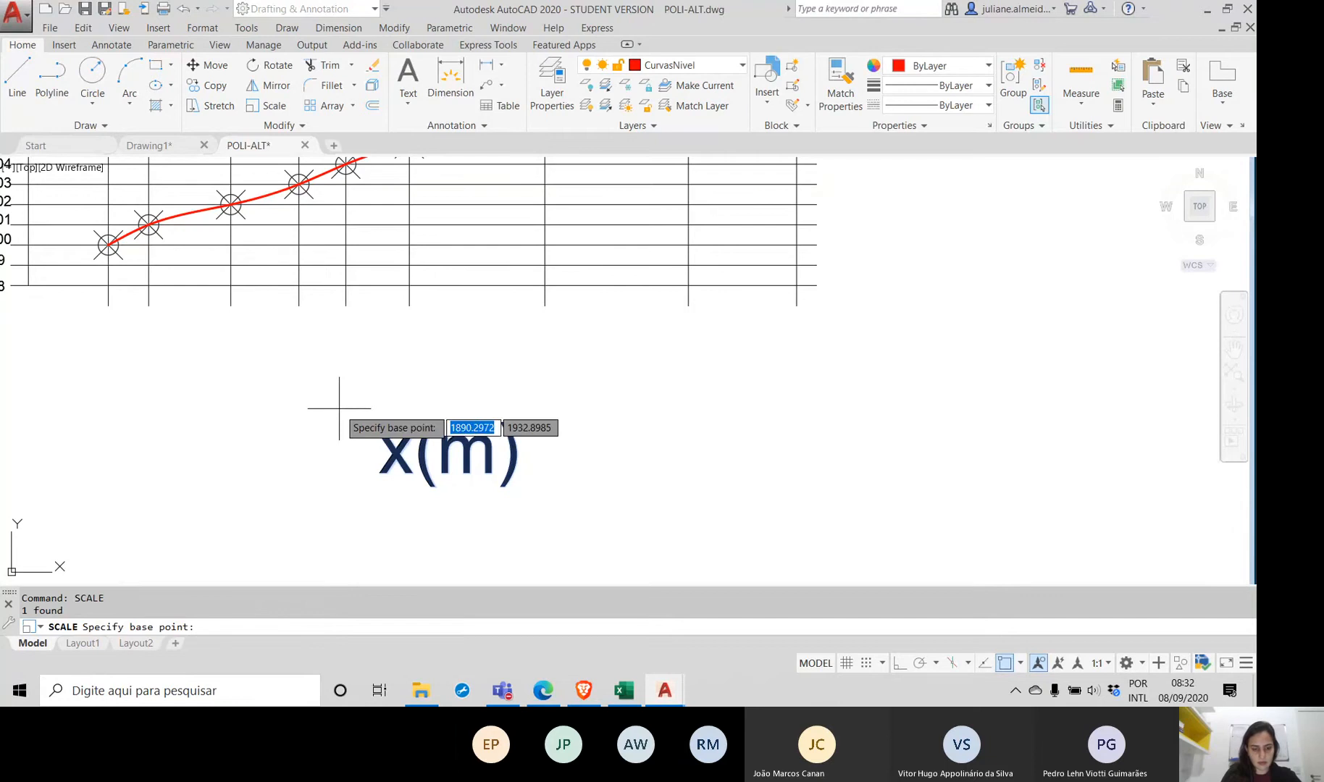
type(".5")
key("Return")
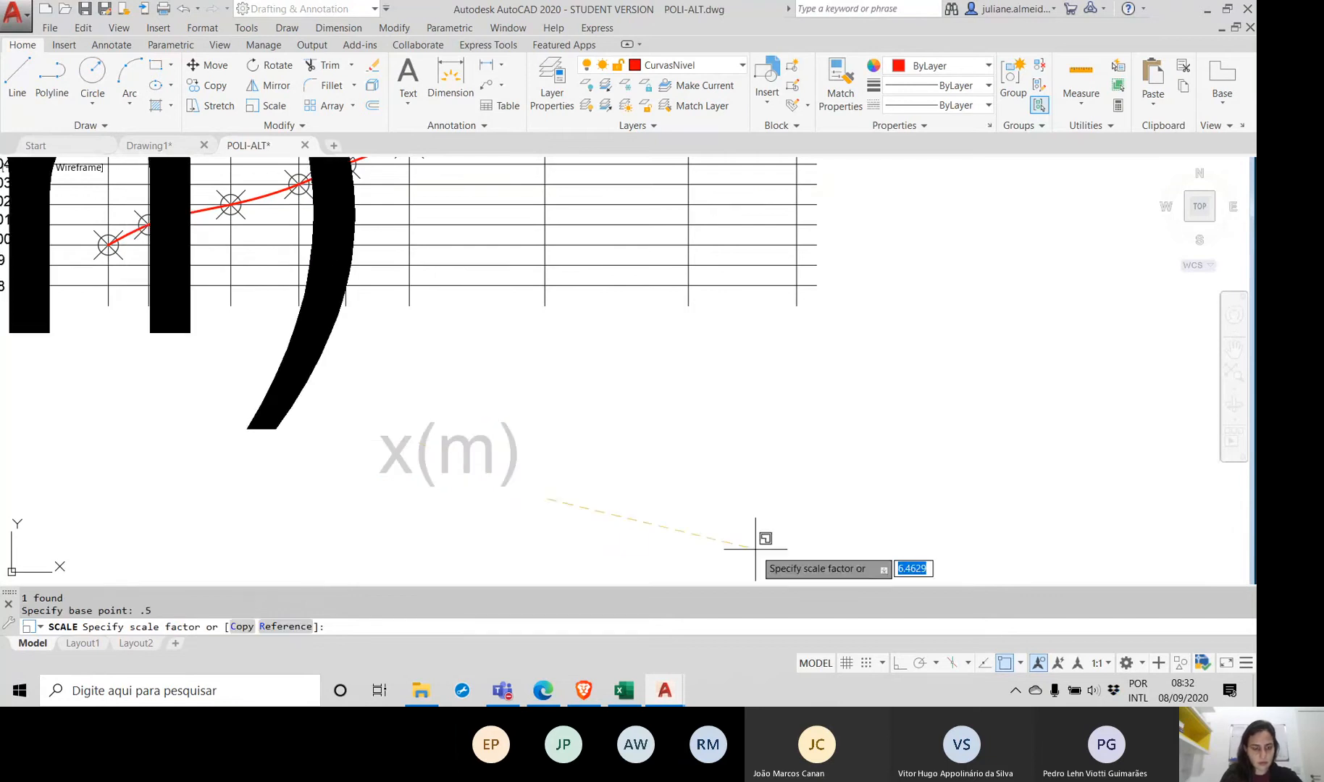
key("Escape")
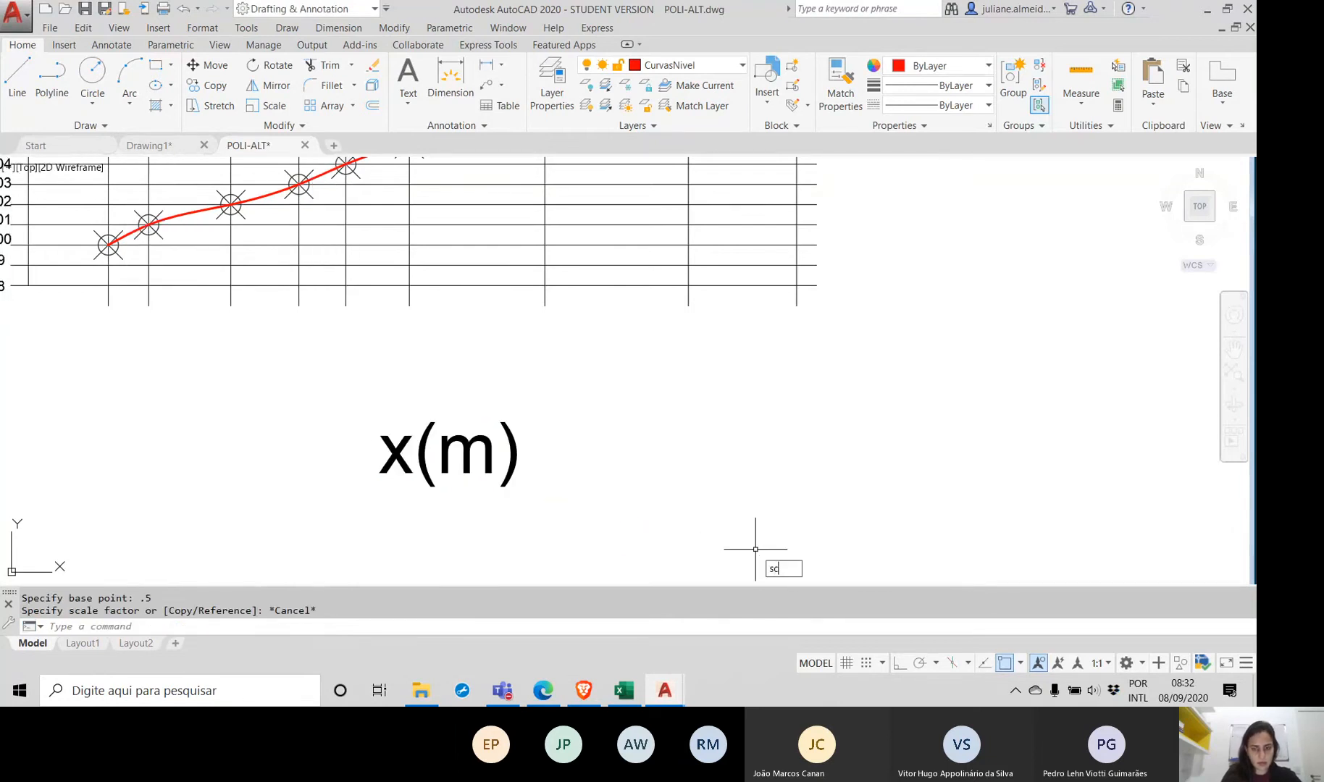
Step: Scale the x(m) axis label by a factor of 0.5 about a base point at its middle
type("sc")
key("Return")
left_click(527, 482)
left_click(448, 473)
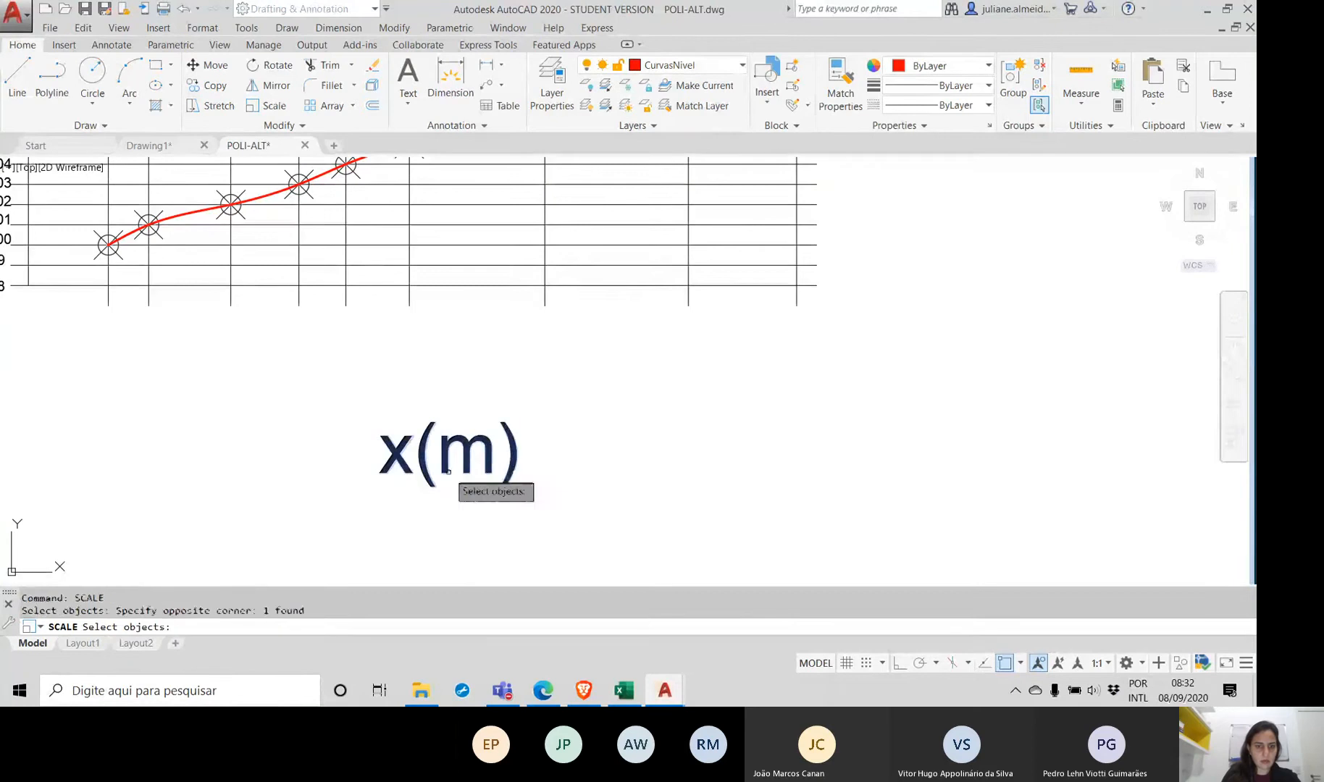
key("Return")
left_click(461, 463)
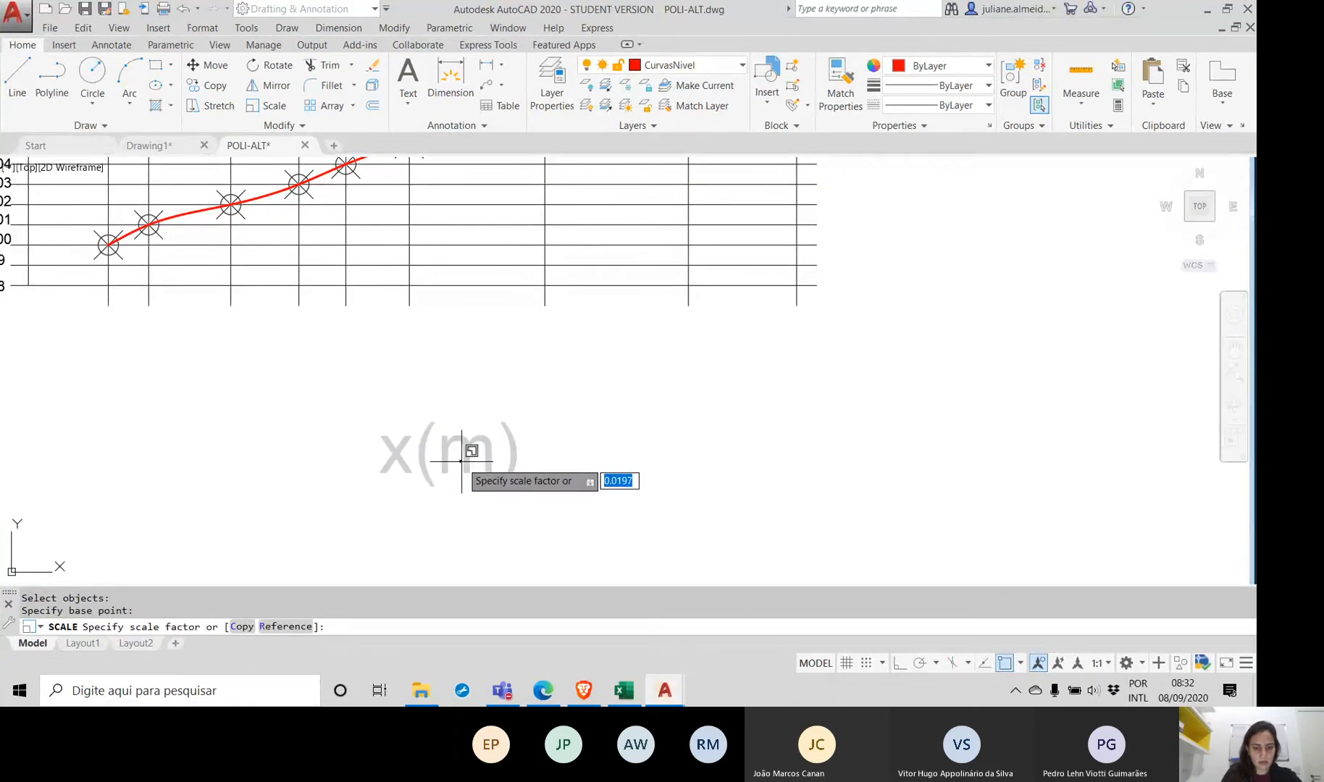
type(".5")
key("Return")
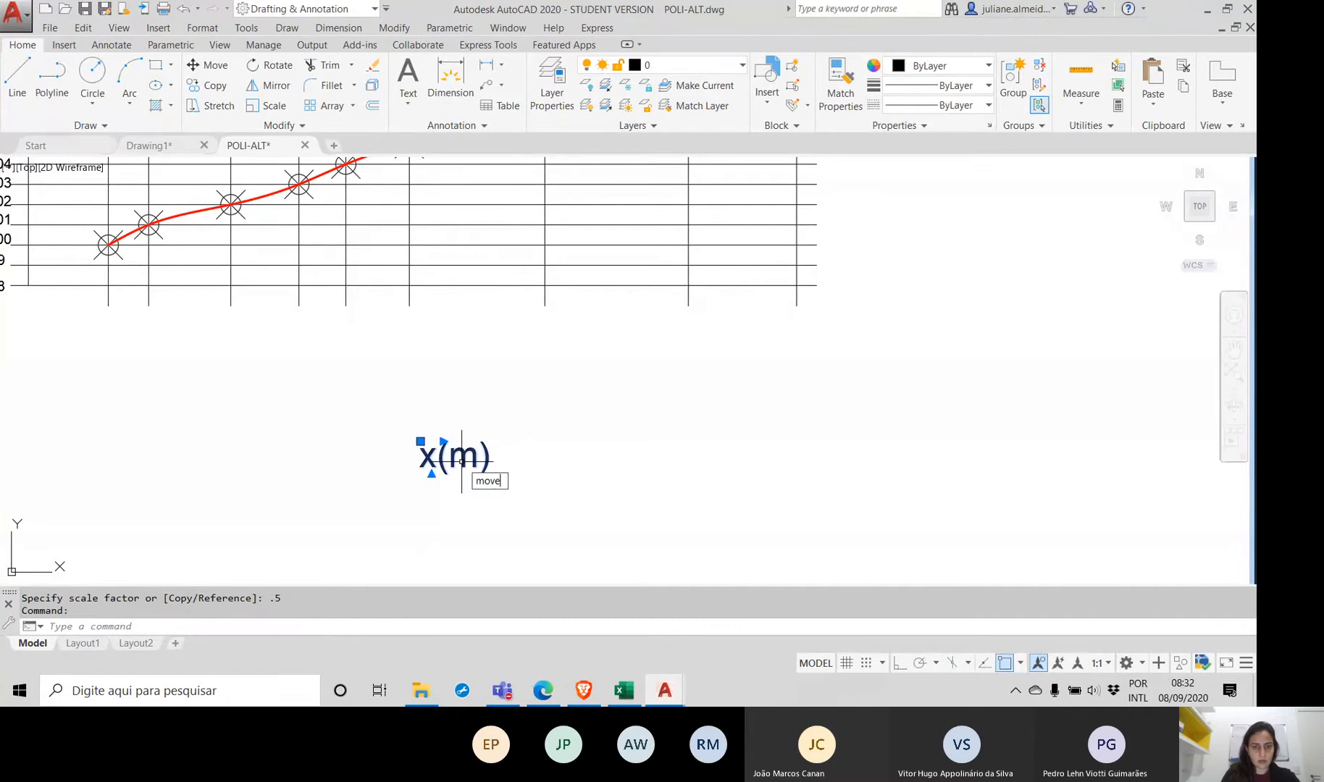
Step: Move the x(m) label to the far end of the horizontal axis, just below the last vertical projection line
type("move")
key("Return")
left_click(462, 461)
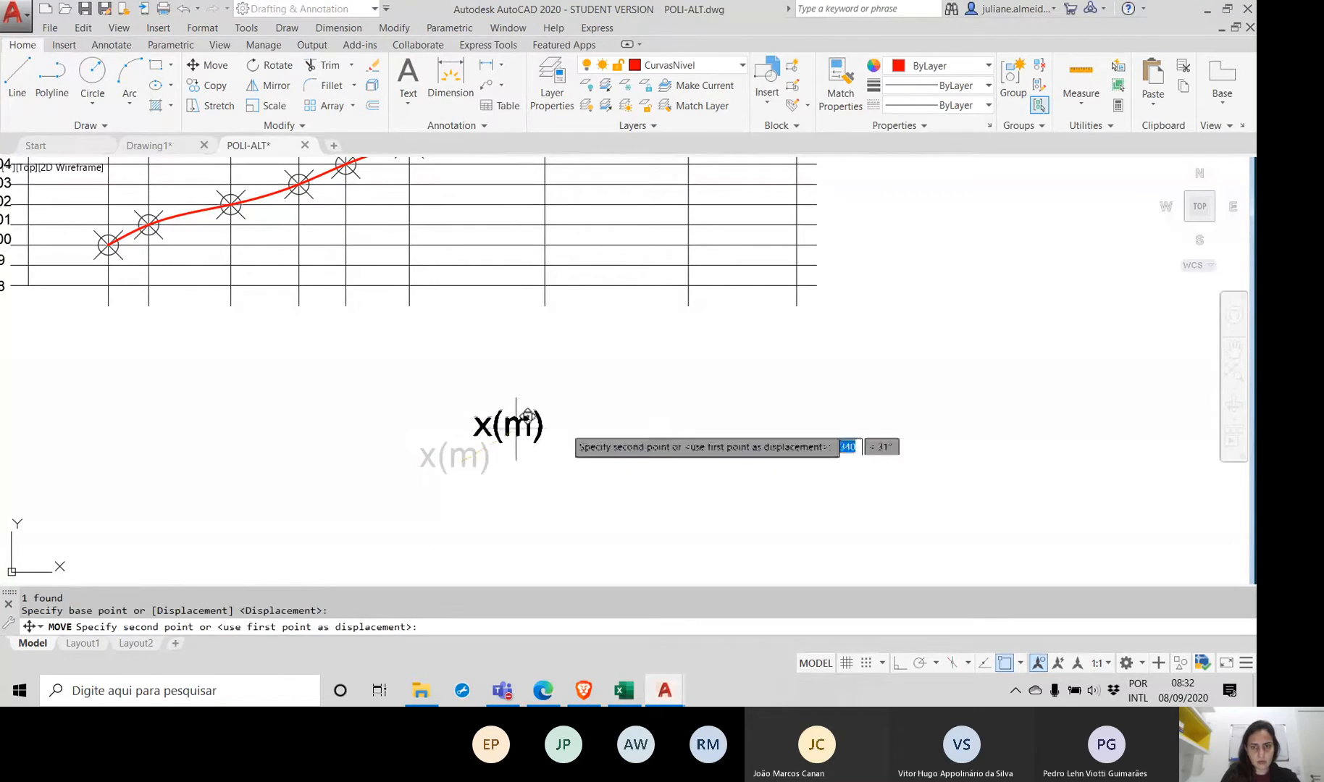
left_click(815, 310)
key("Return")
scroll(791, 372, "down", 5)
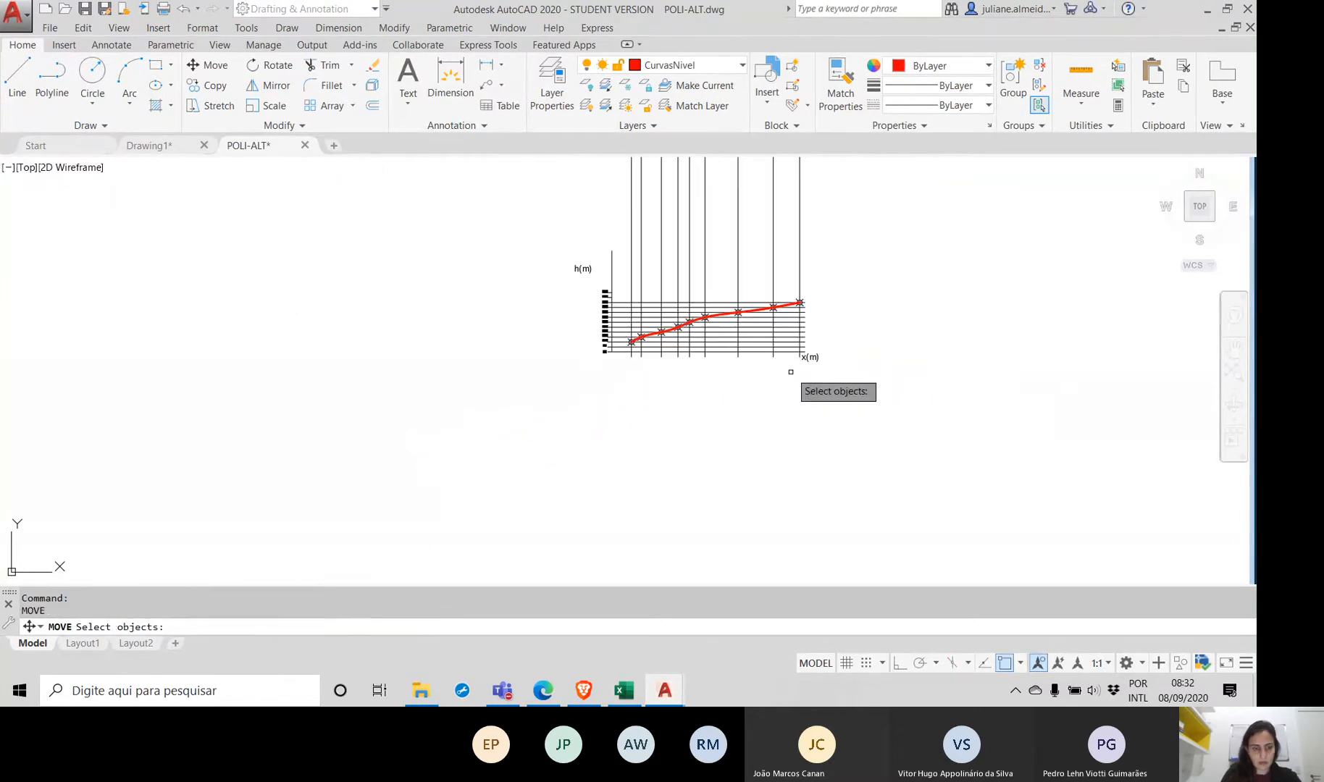
key("Escape")
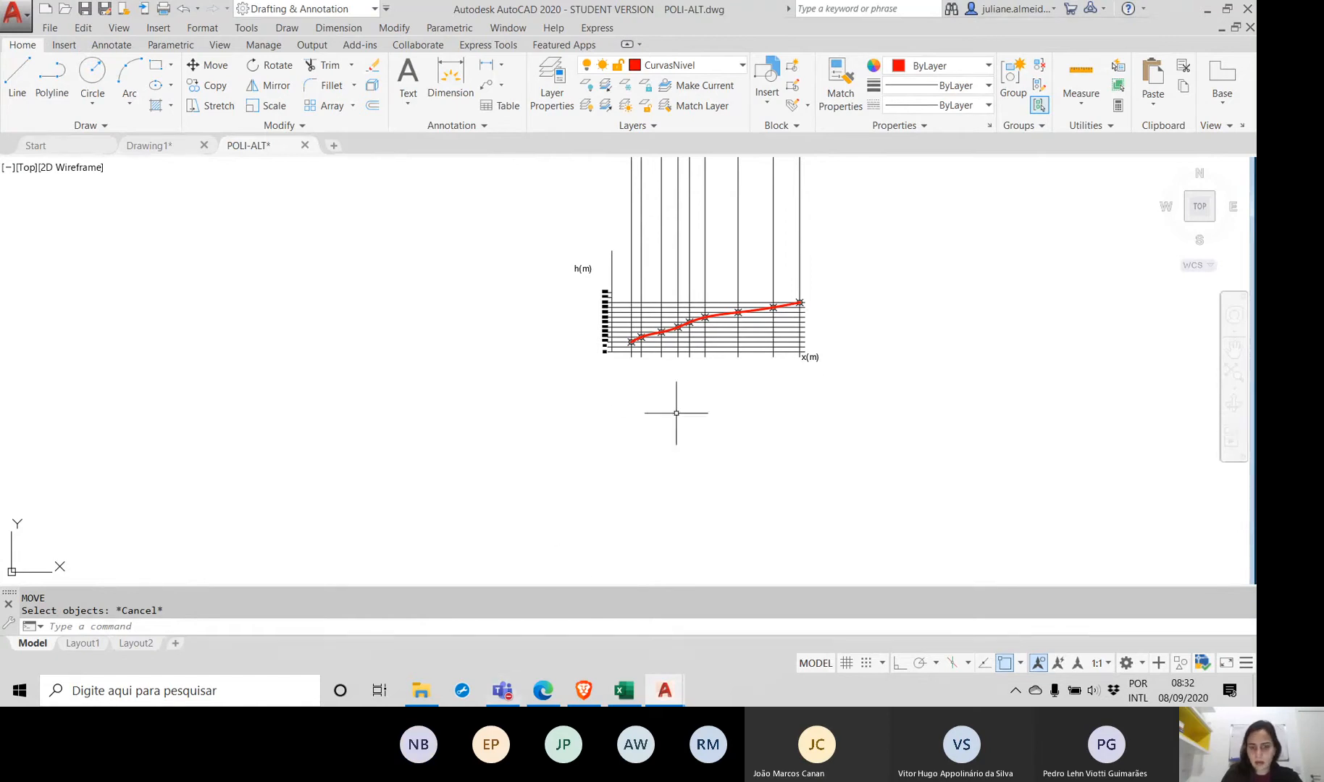
scroll(650, 333, "up", 6)
mouse_move(649, 334)
middle_mouse_down()
mouse_move(508, 352)
mouse_move(435, 439)
middle_mouse_up()
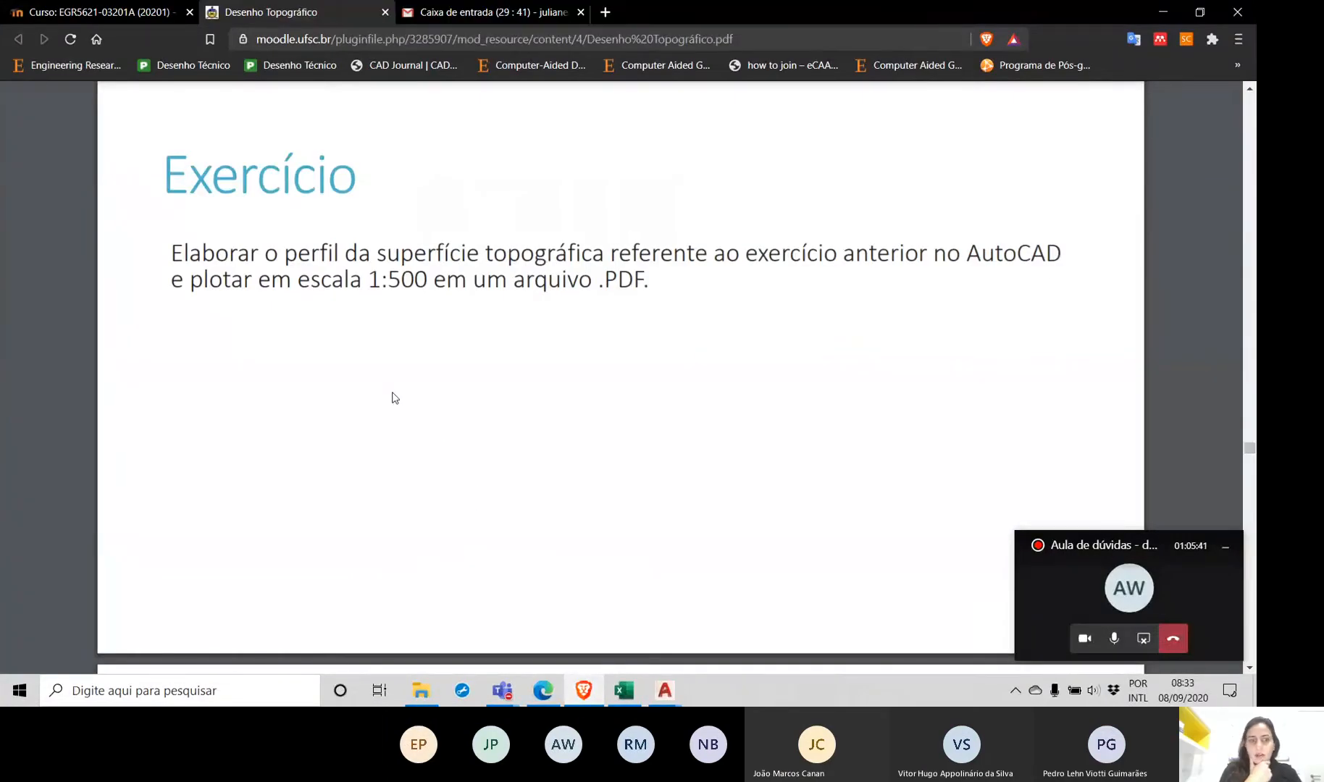
Step: Review the Desenho Topográfico slides on the topographic profile, its example, the 1:500 plotting exercise and the levelling of topographic surfaces
scroll(371, 373, "up", 10)
scroll(371, 376, "up", 15)
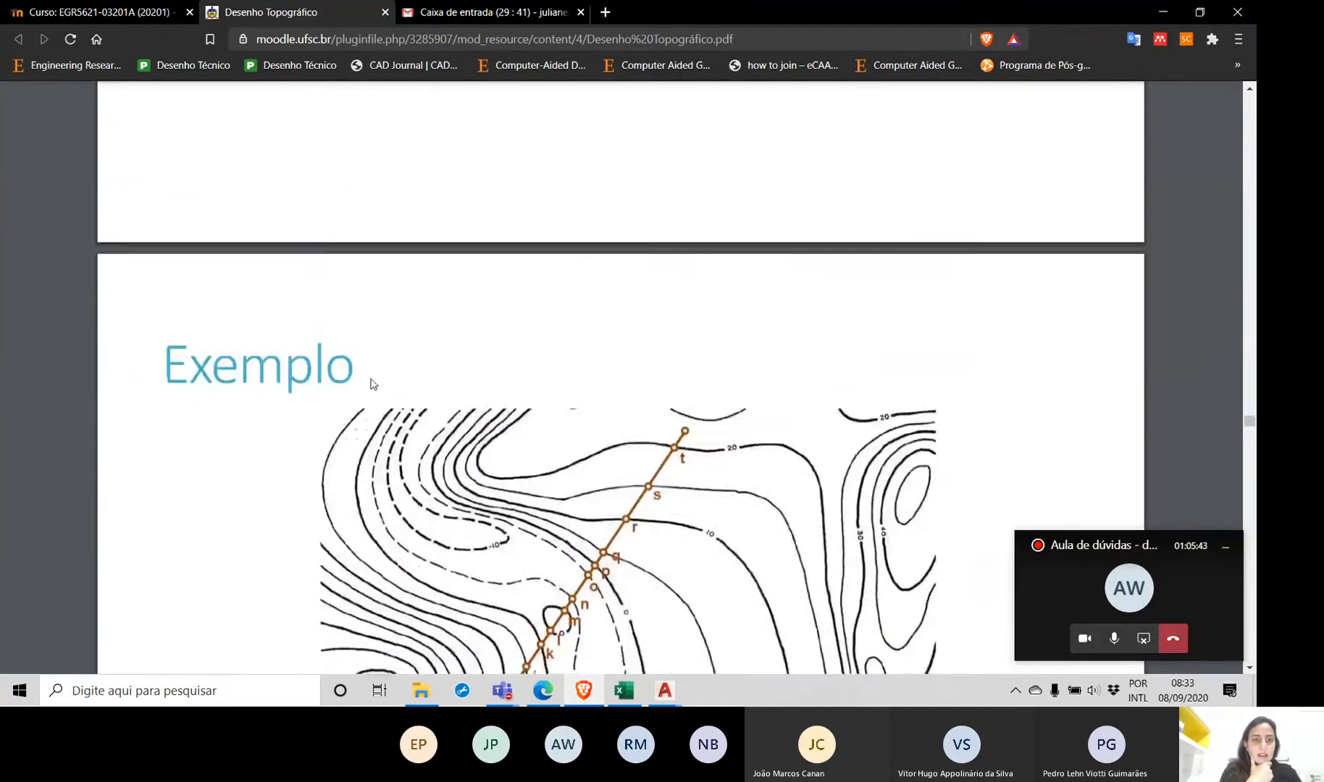
scroll(373, 384, "down", 10)
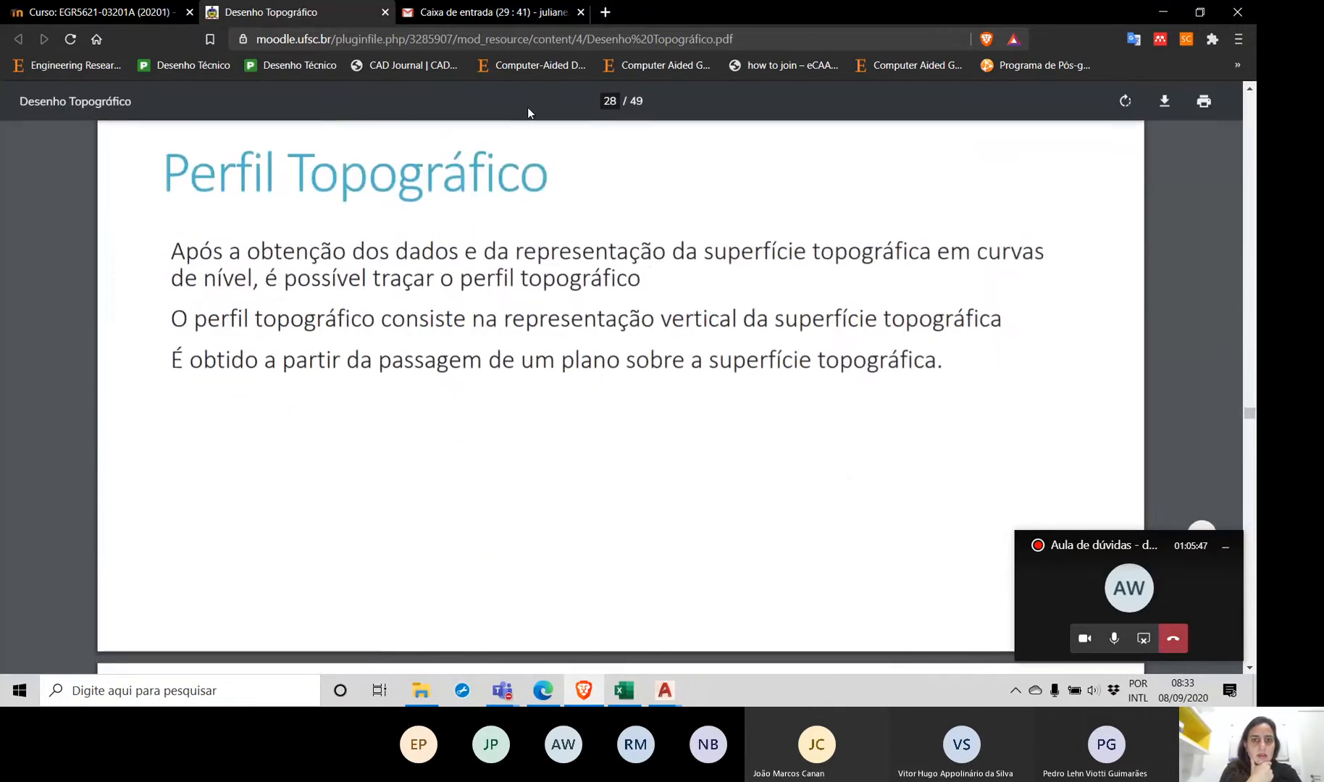
scroll(652, 386, "down", 12)
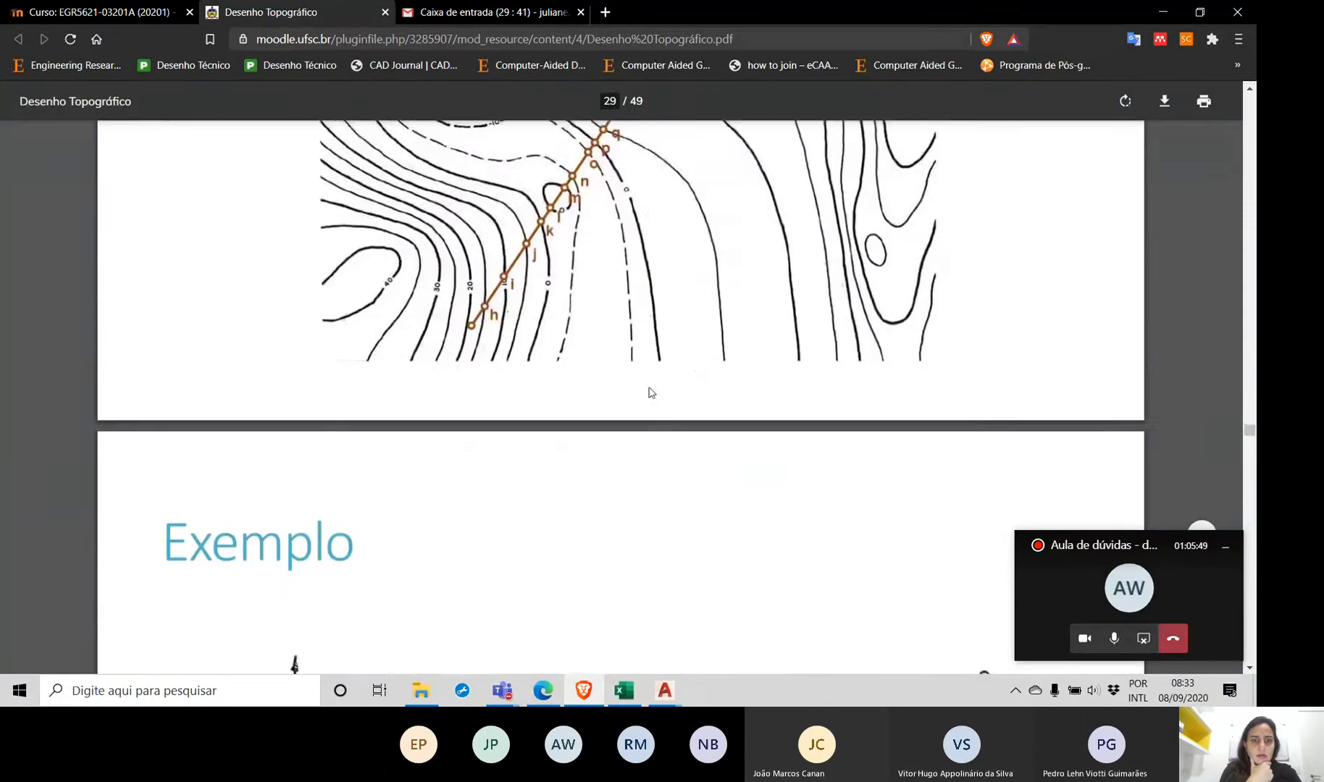
scroll(640, 385, "down", 6)
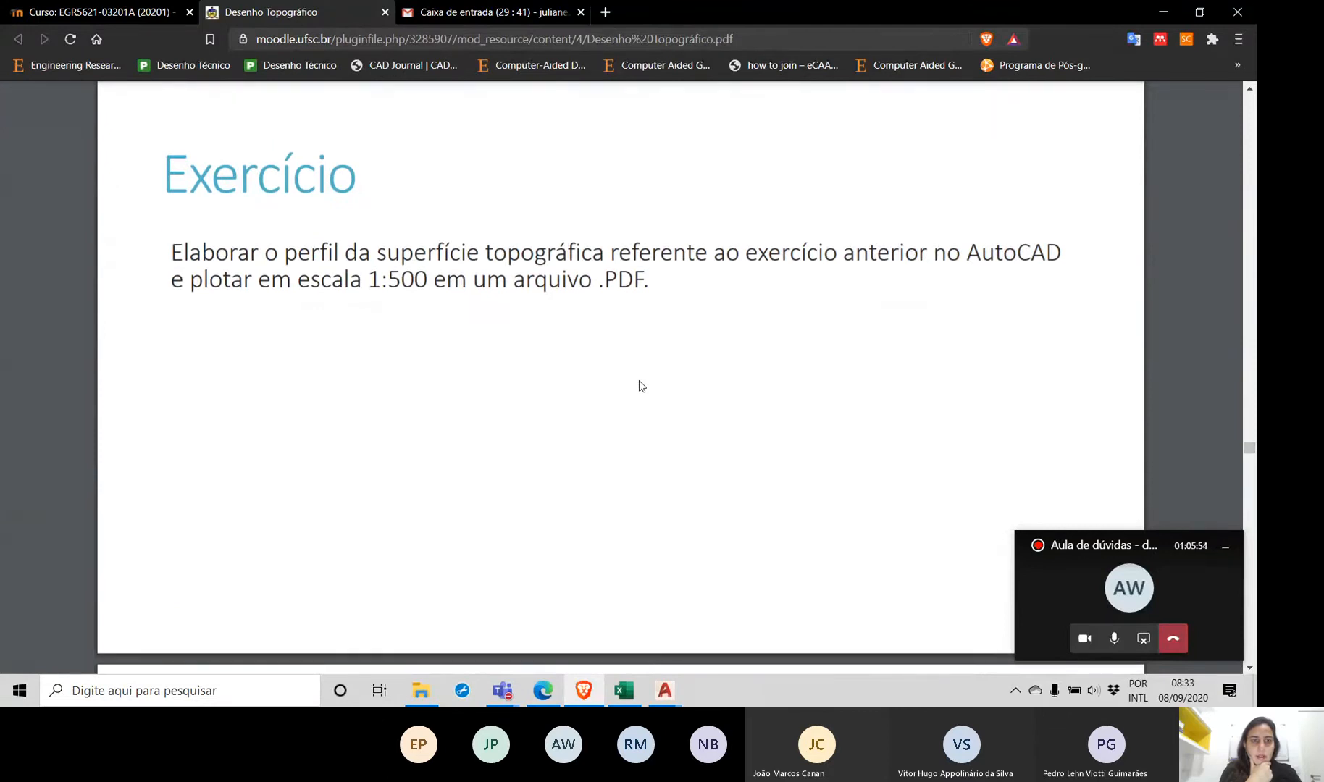
scroll(641, 386, "down", 6)
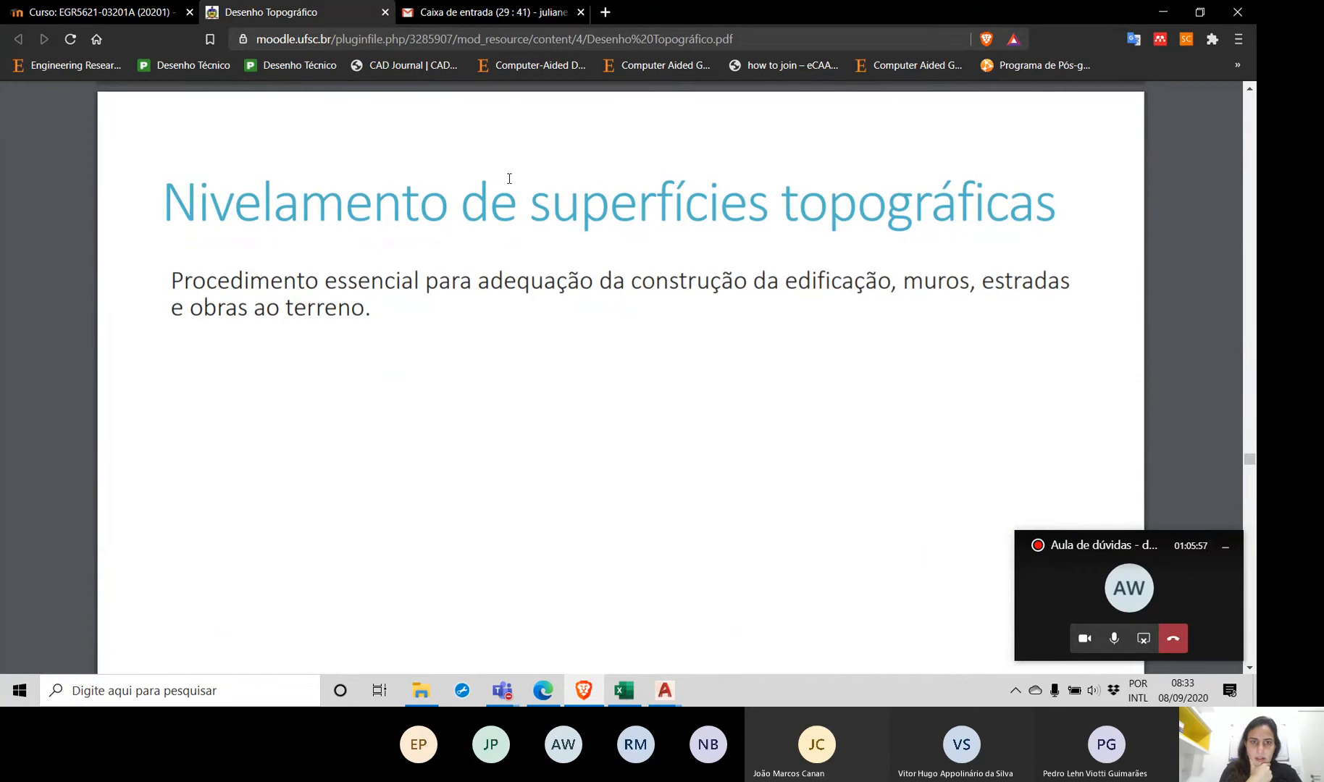
mouse_move(617, 93)
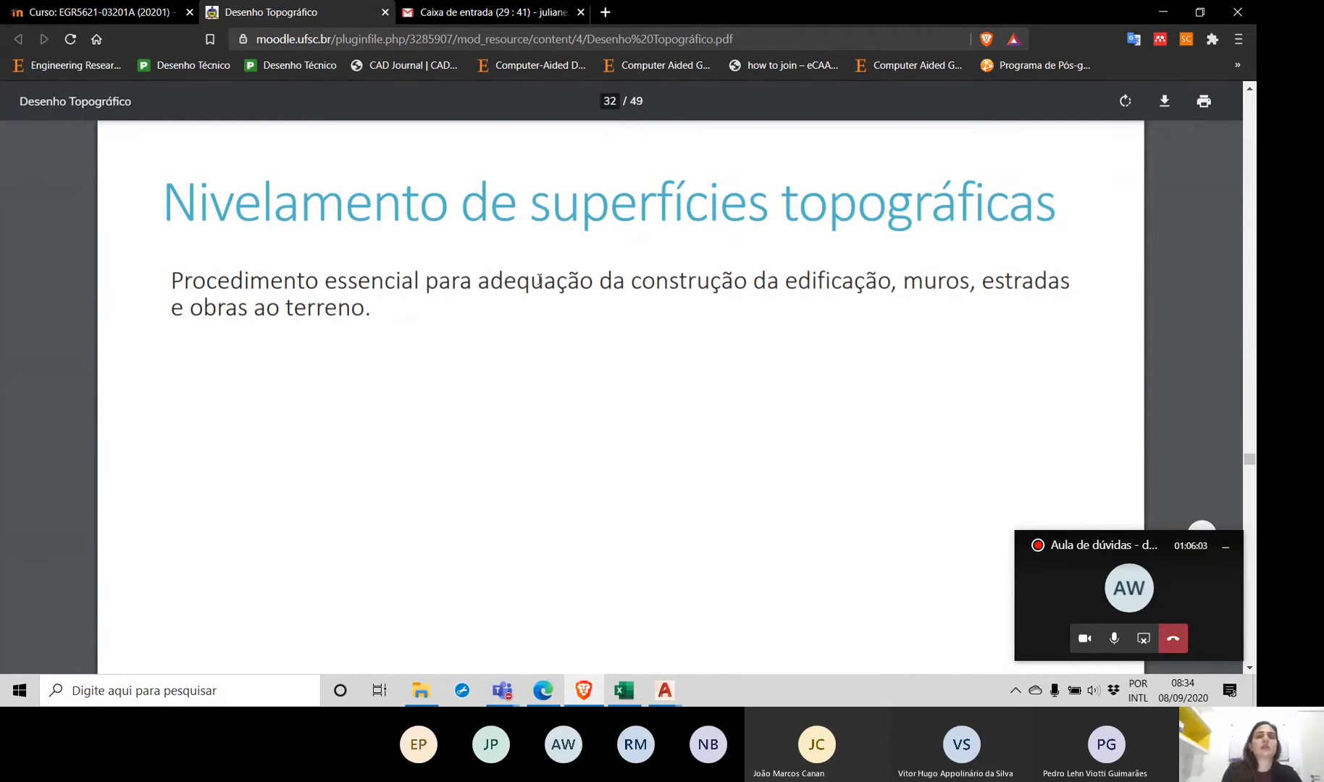
Step: Stop sharing the screen in the online meeting
left_click(1143, 639)
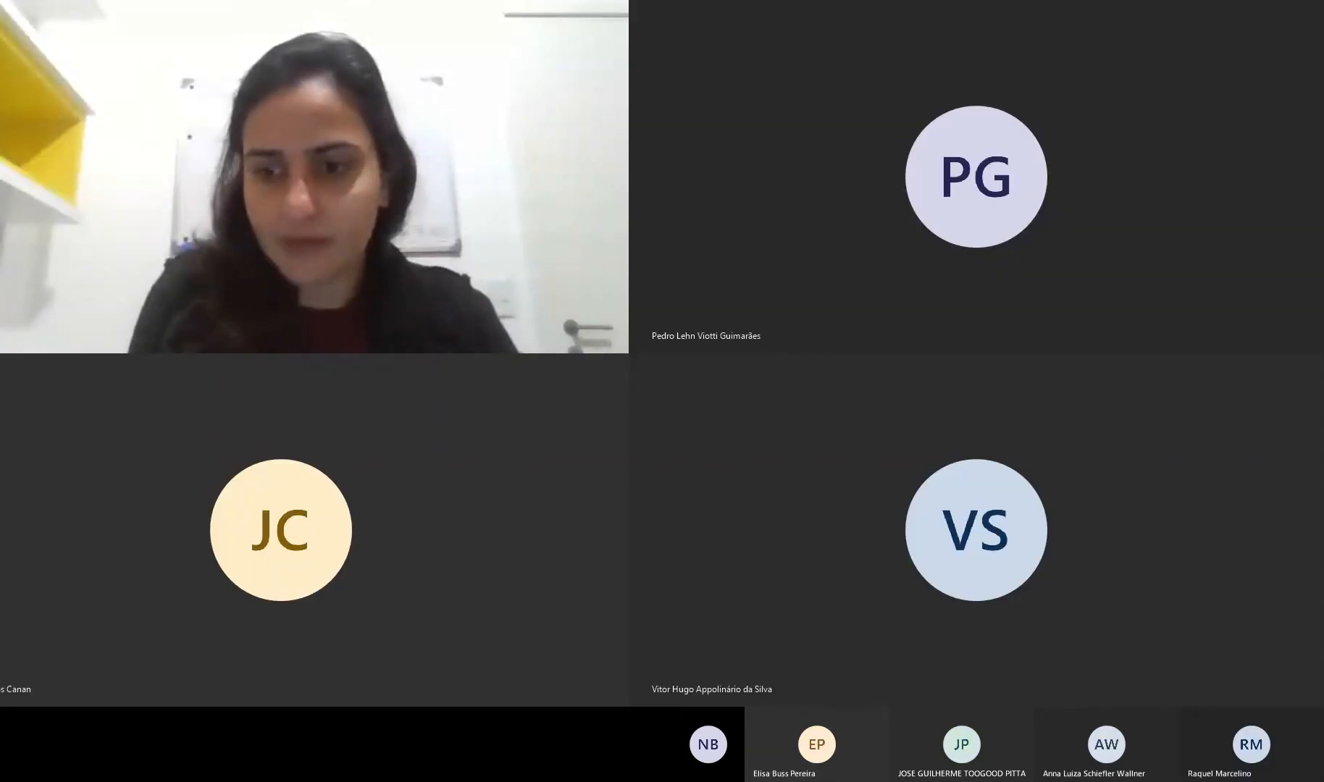